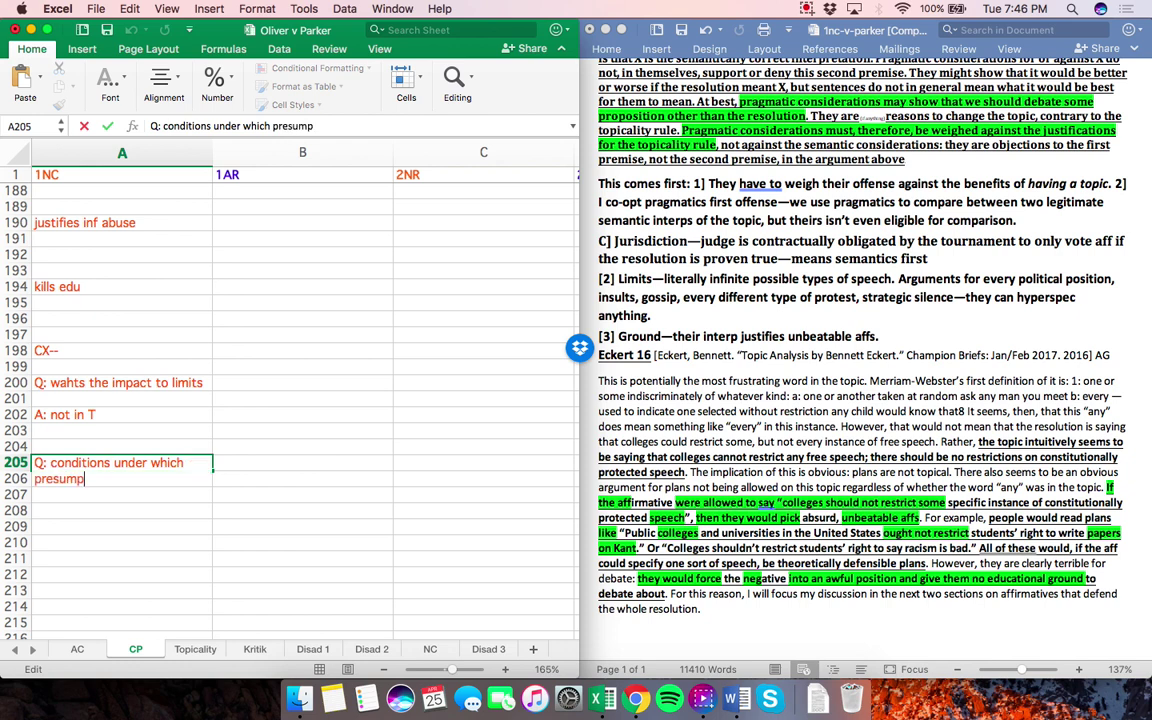
# Complete the question in A205 so it reads "Q: conditions under which presumption in the 2NR"
pyautogui.write('2NR')
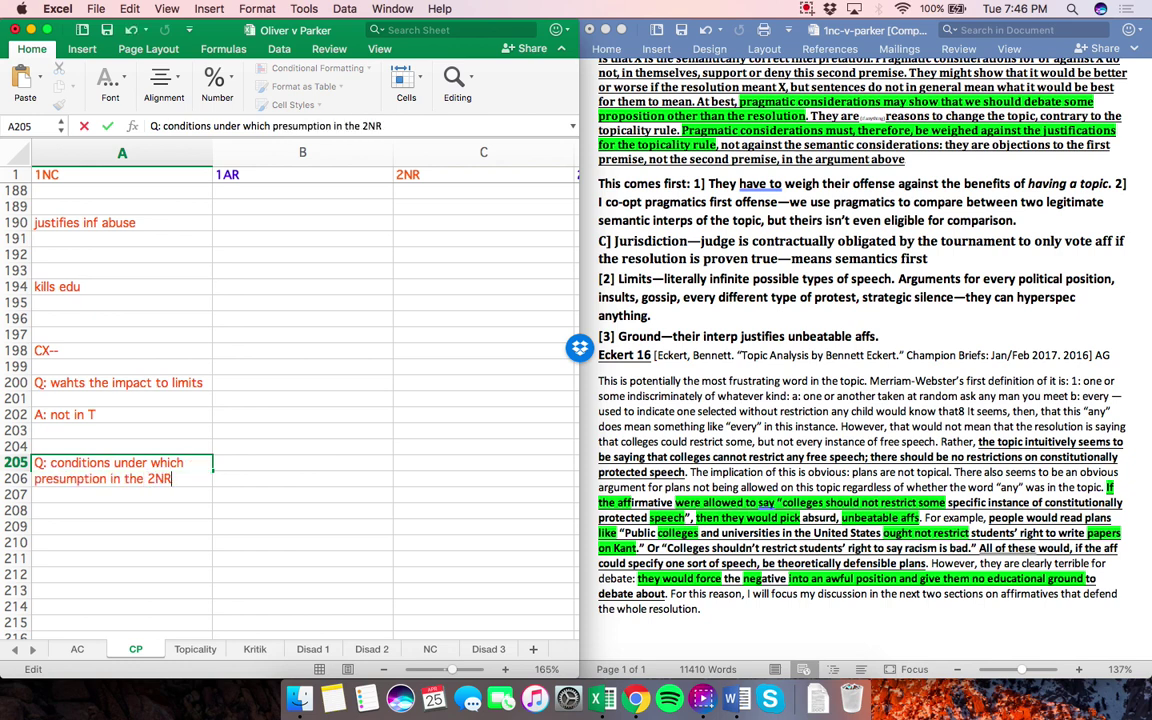
pyautogui.press('Return')
pyautogui.press('Return')
pyautogui.press('Return')
# Enter the answer "A: I will not trigger presumption" in A208 of the 1NC column
pyautogui.write('A: I will')
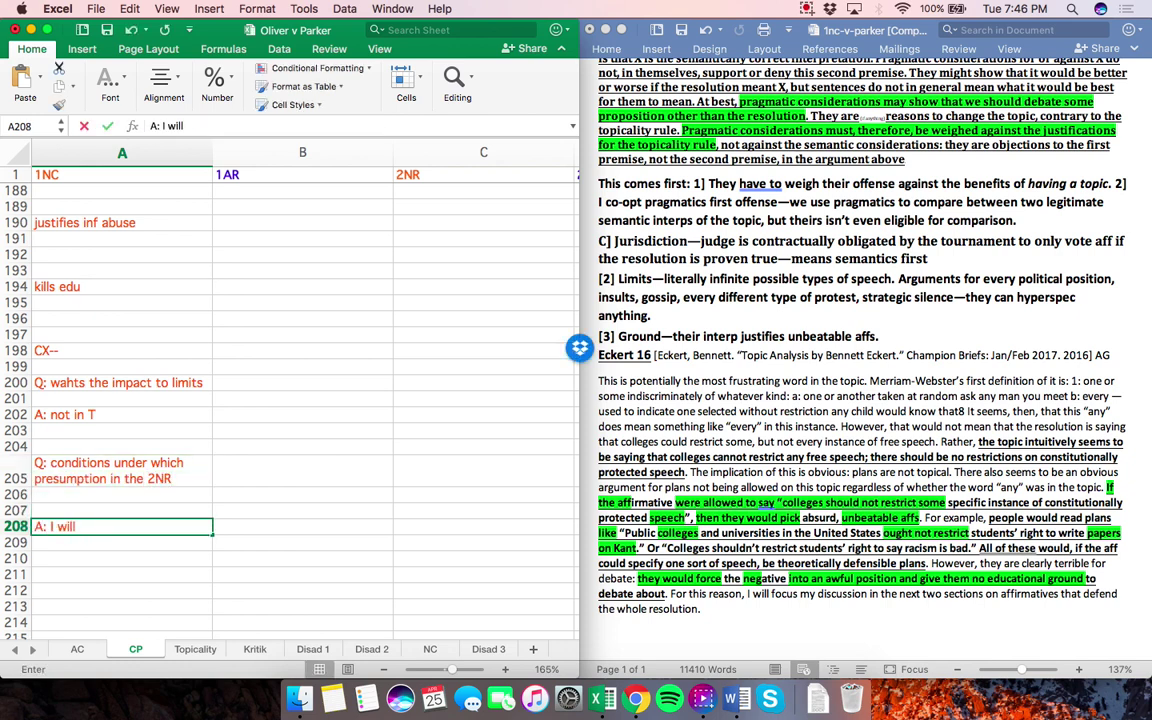
pyautogui.write(' not trigger presumption')
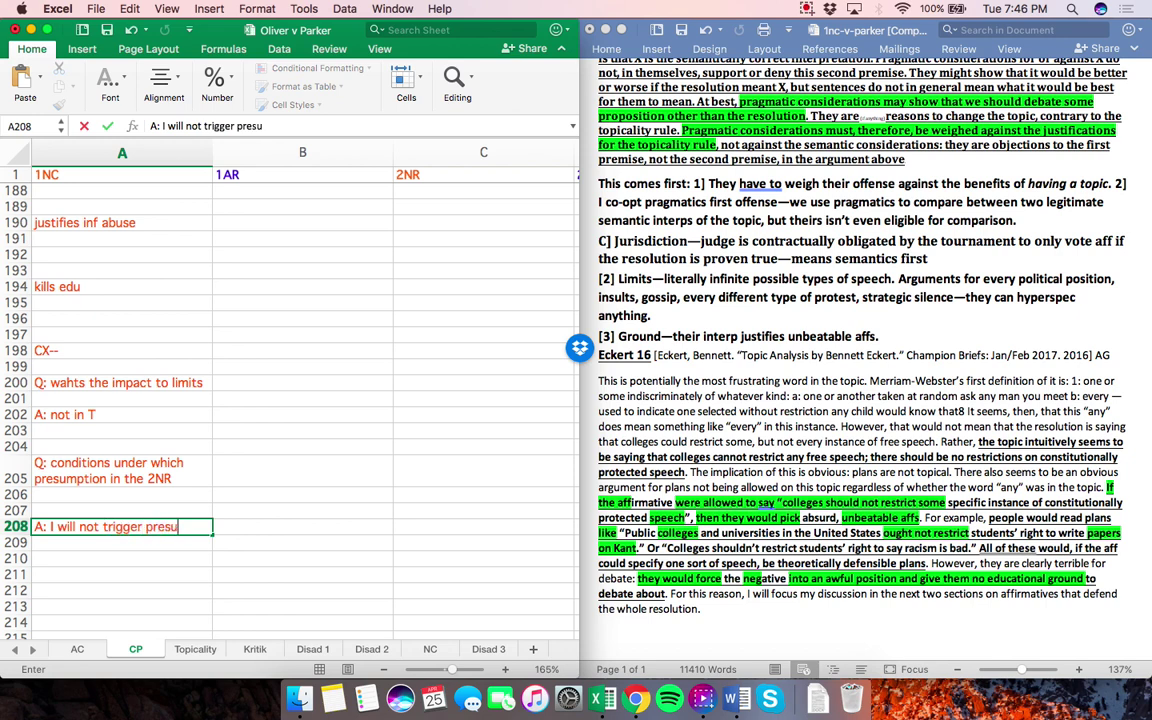
pyautogui.press('Return')
pyautogui.press('Return')
pyautogui.press('Return')
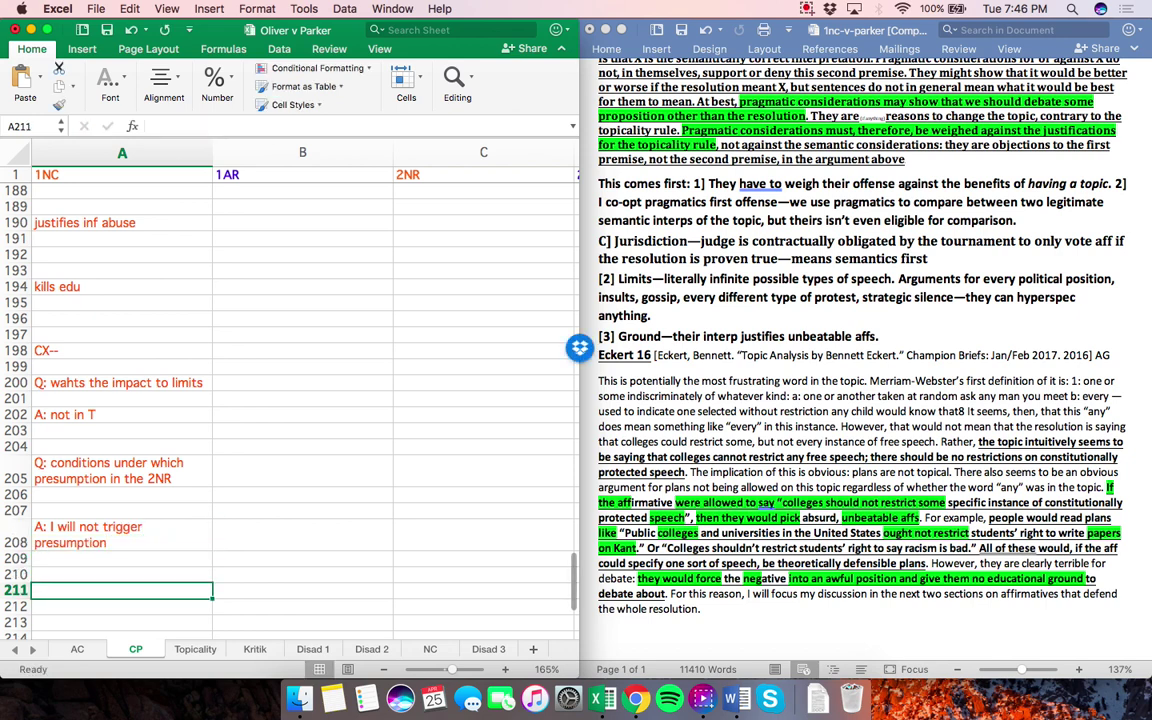
# Enter the cross-examination question "Q: how do we determine what an expert is?" in A211
pyautogui.write('Q:')
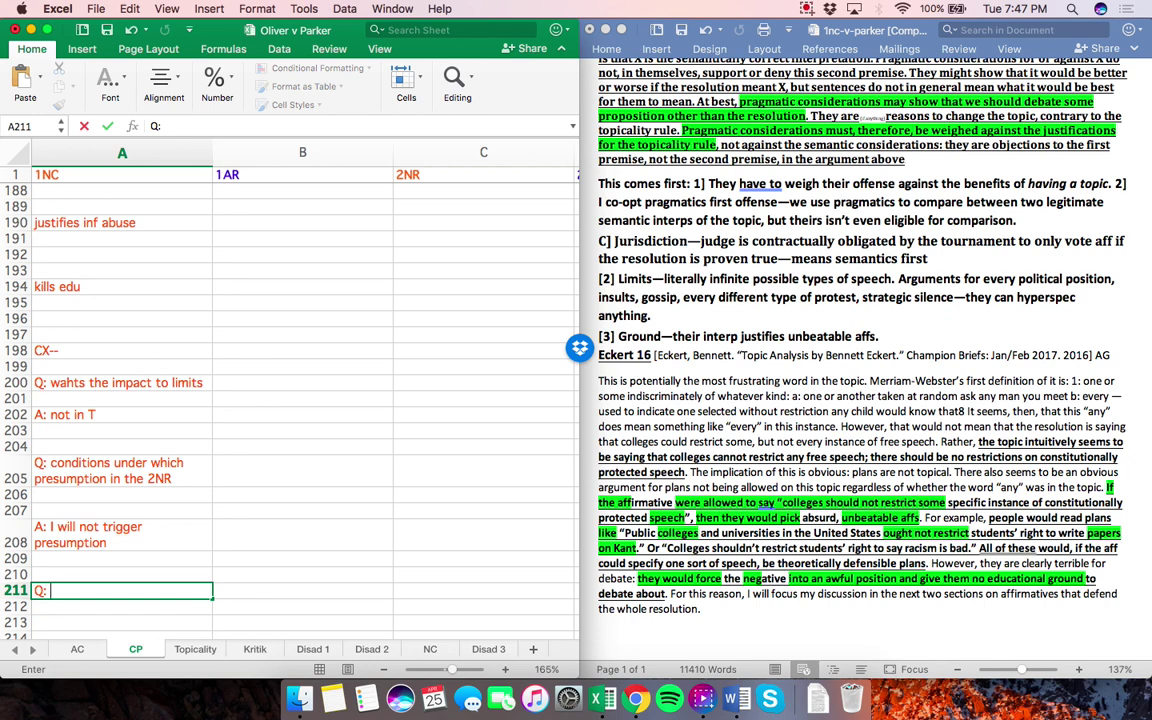
pyautogui.write('how do we det')
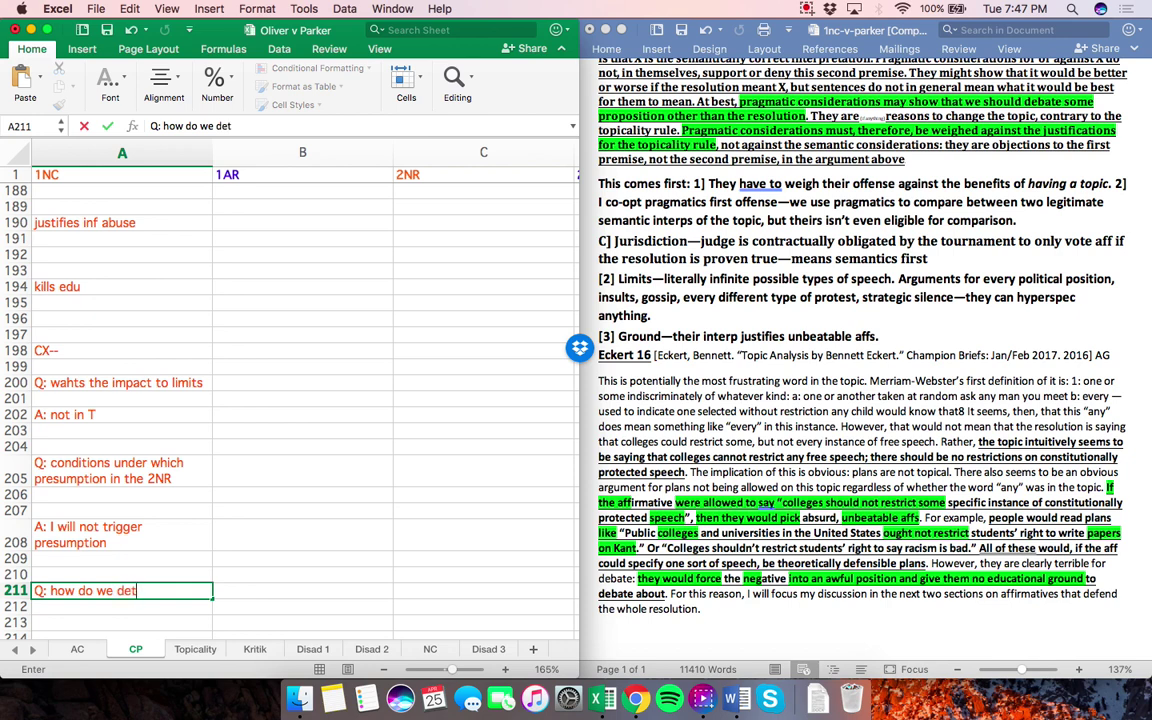
pyautogui.write('ermine what an expert is?')
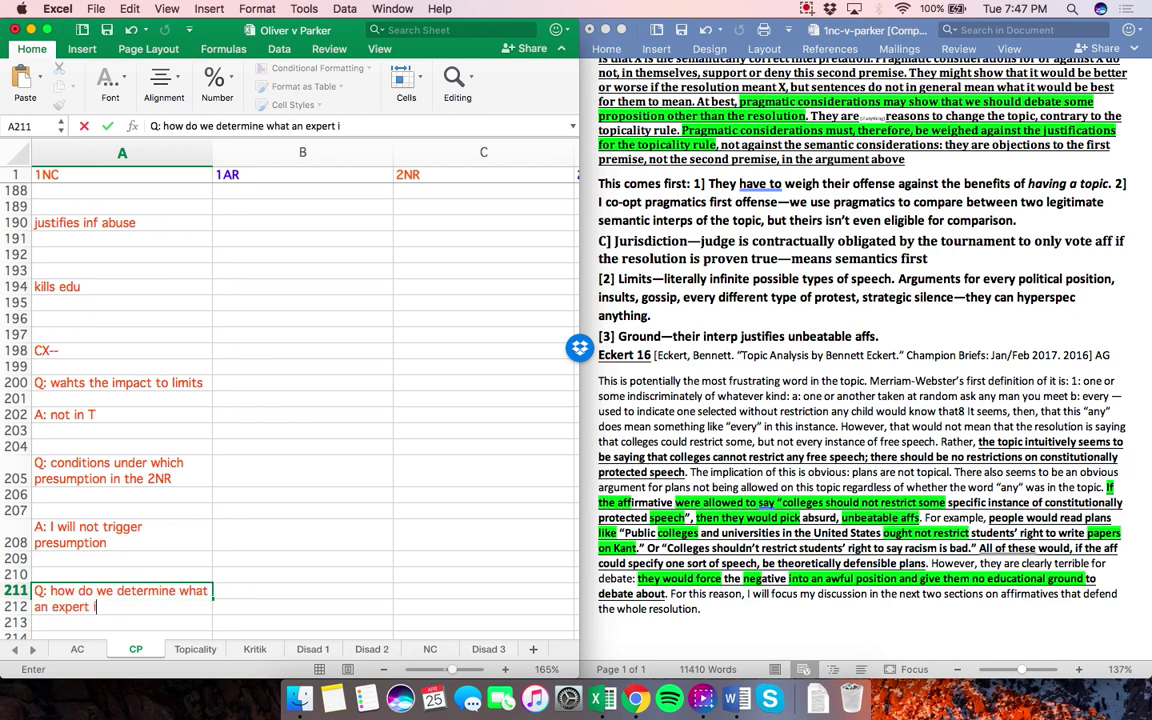
pyautogui.press('Return')
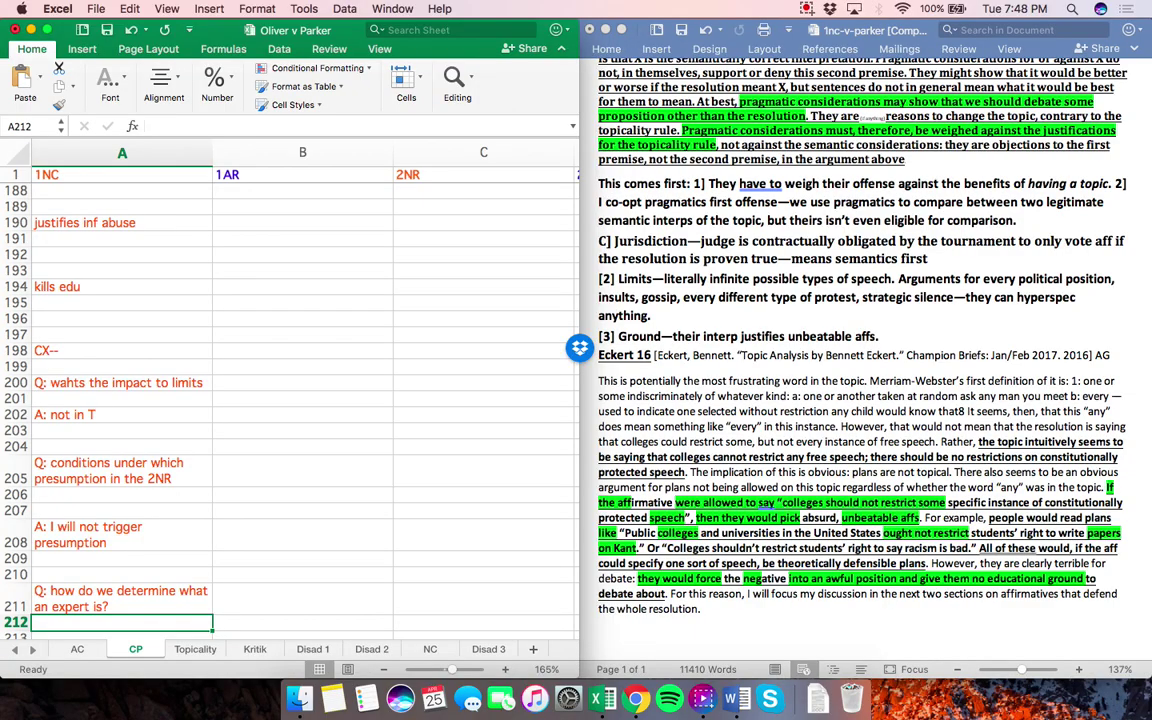
# Switch to the 1NC document in Word and review the counterplan text, its supporting evidence and the moral testimony standard
pyautogui.scroll(-20, 862, 360)
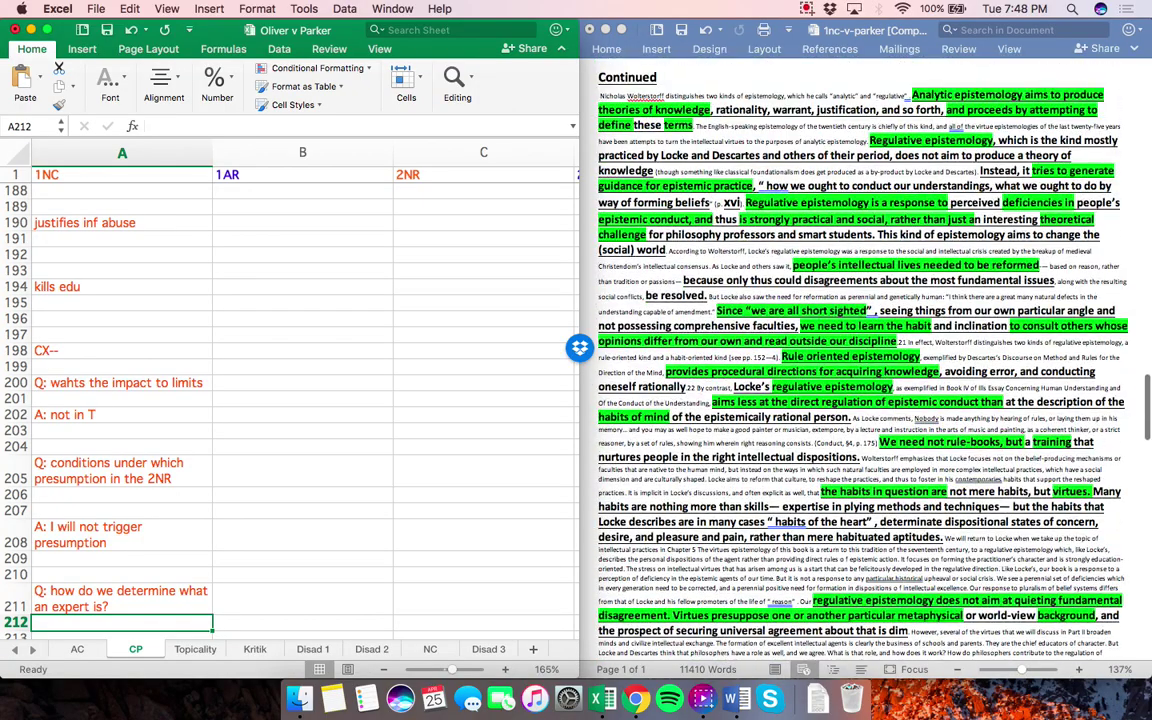
pyautogui.press('super+Tab')
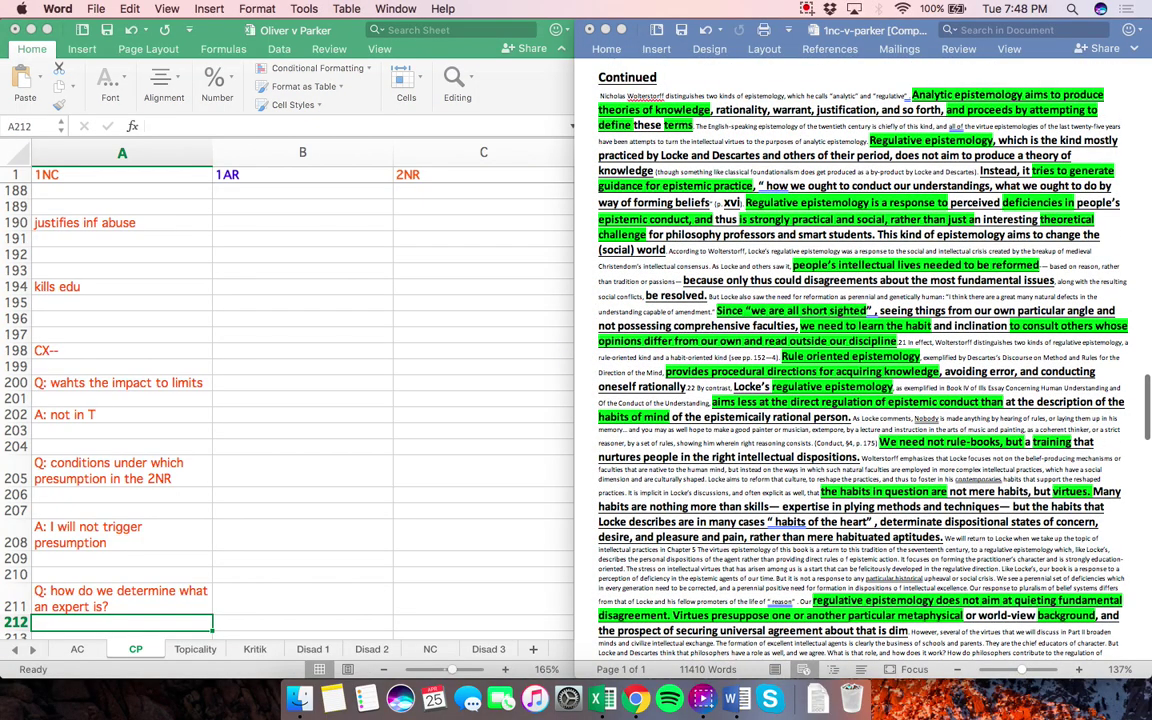
pyautogui.scroll(15, 862, 360)
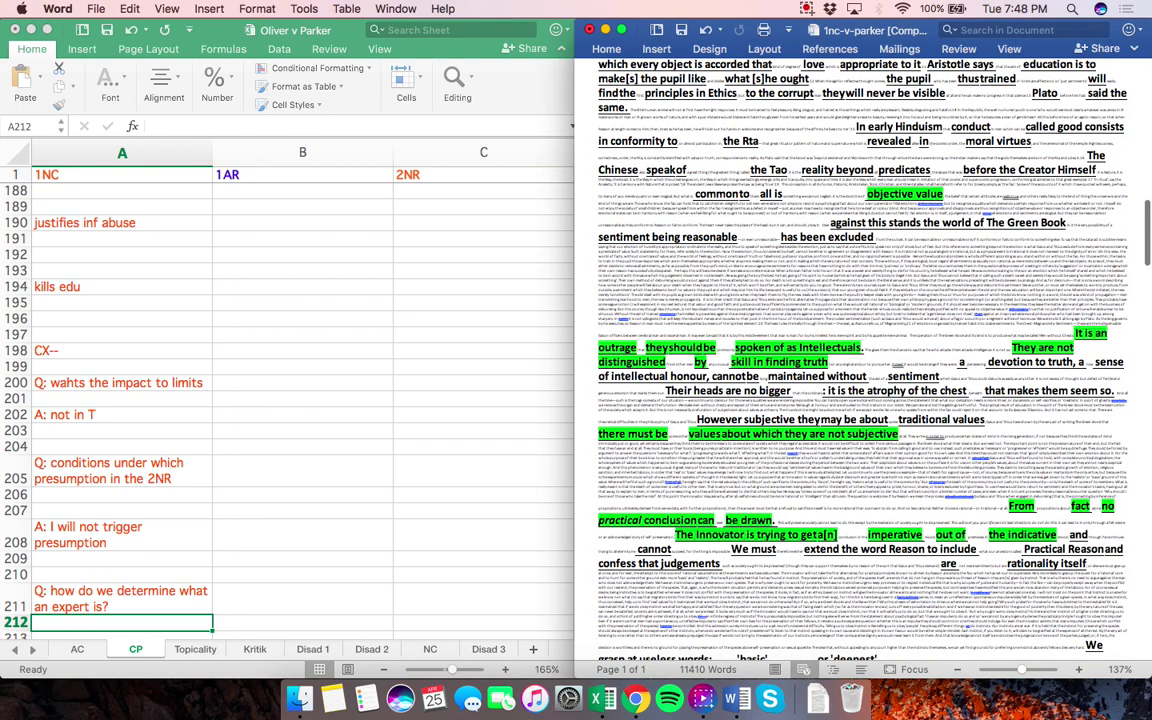
pyautogui.scroll(10, 862, 360)
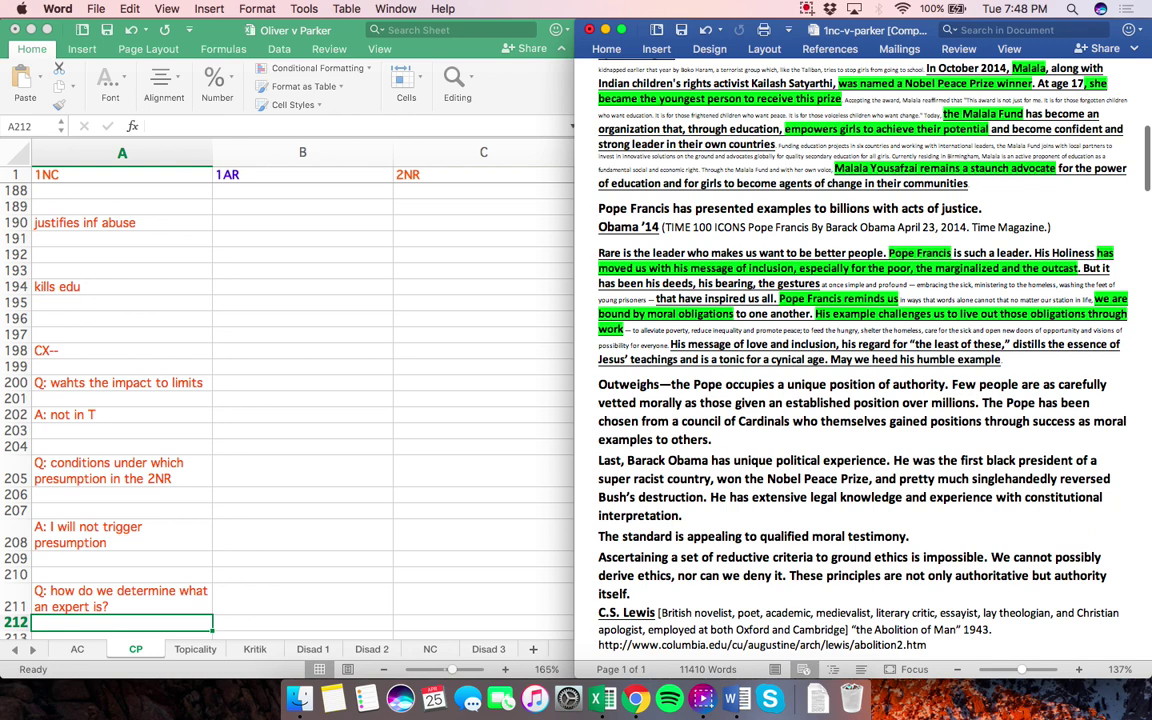
pyautogui.scroll(-3, 862, 360)
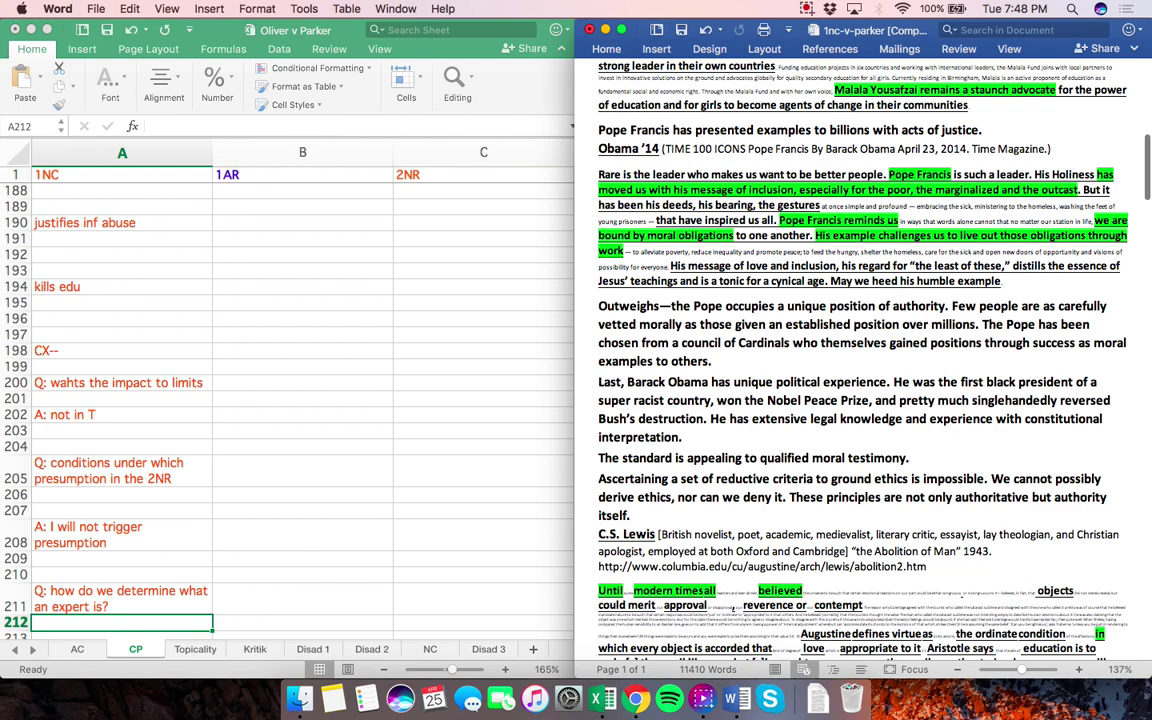
pyautogui.scroll(-3, 786, 479)
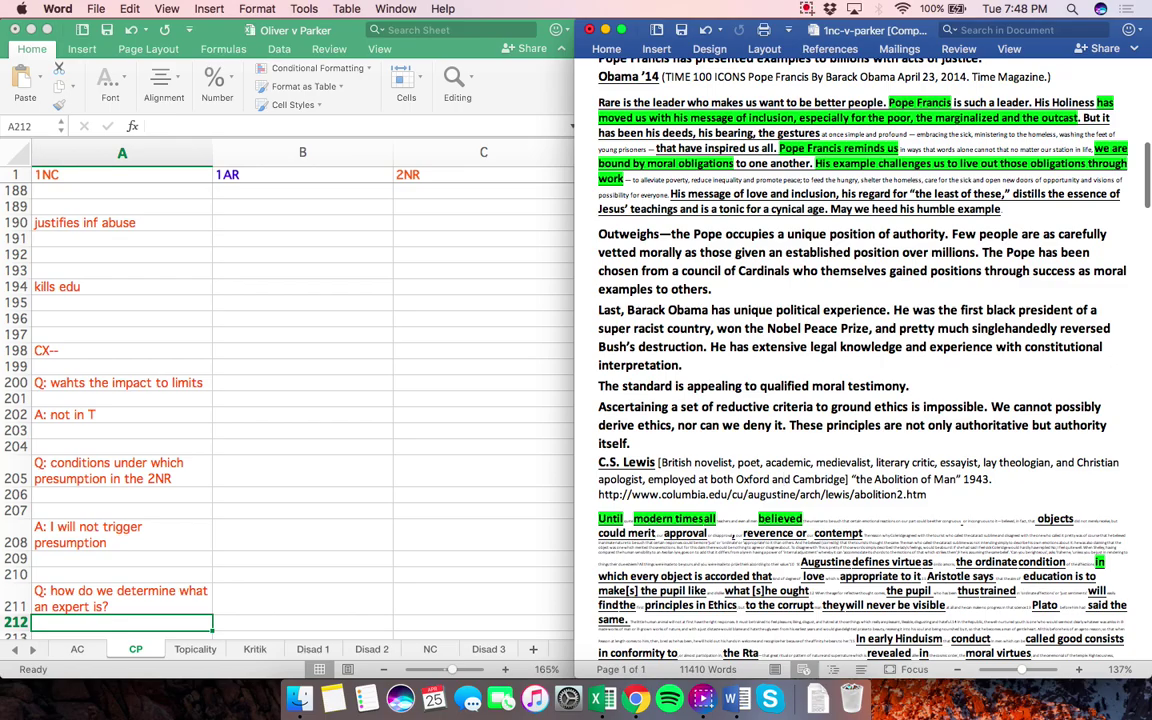
pyautogui.scroll(10, 860, 360)
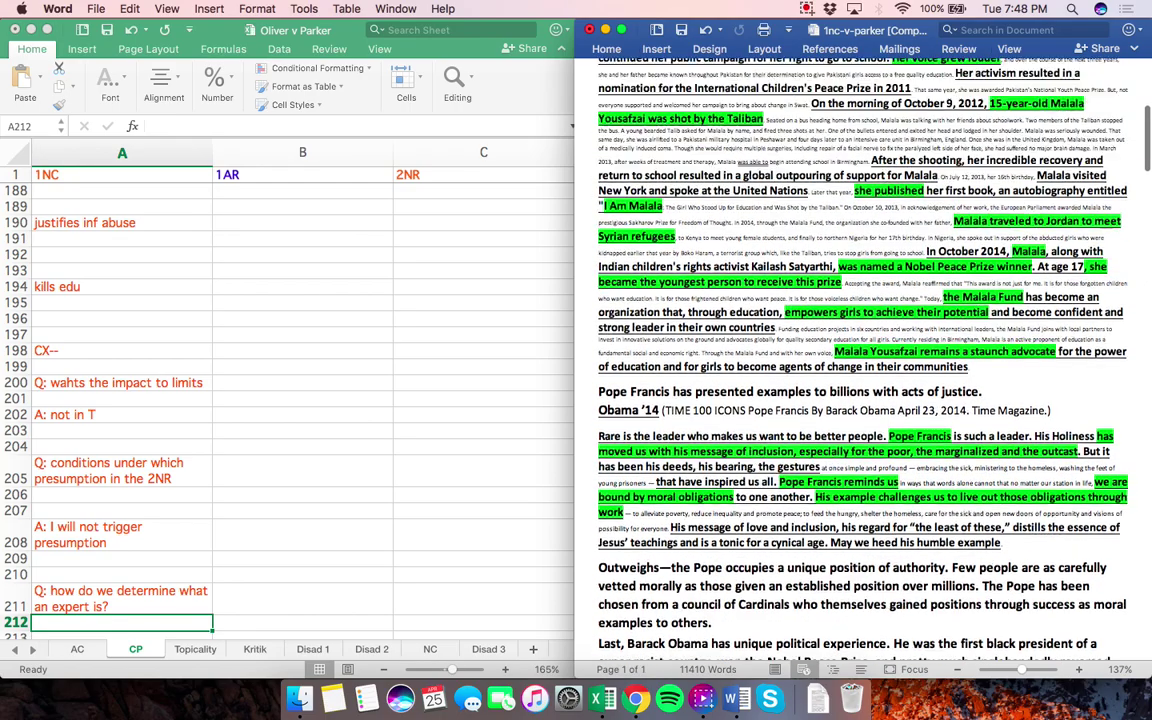
pyautogui.scroll(2, 860, 360)
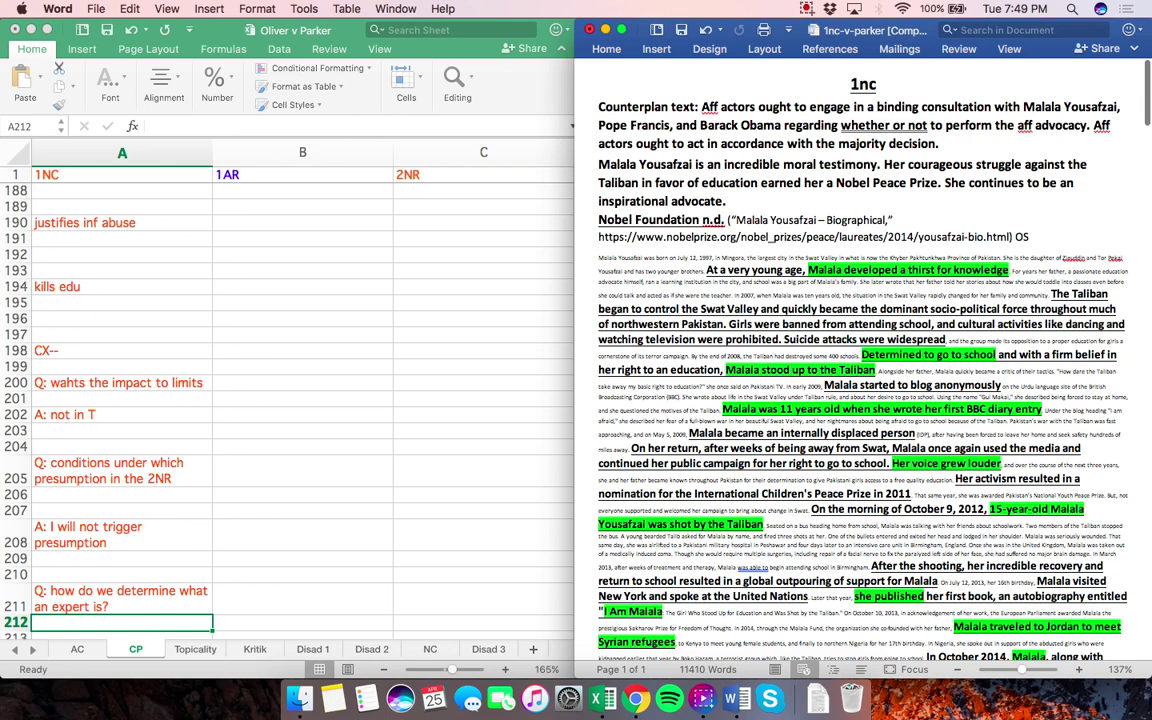
pyautogui.scroll(-5, 860, 360)
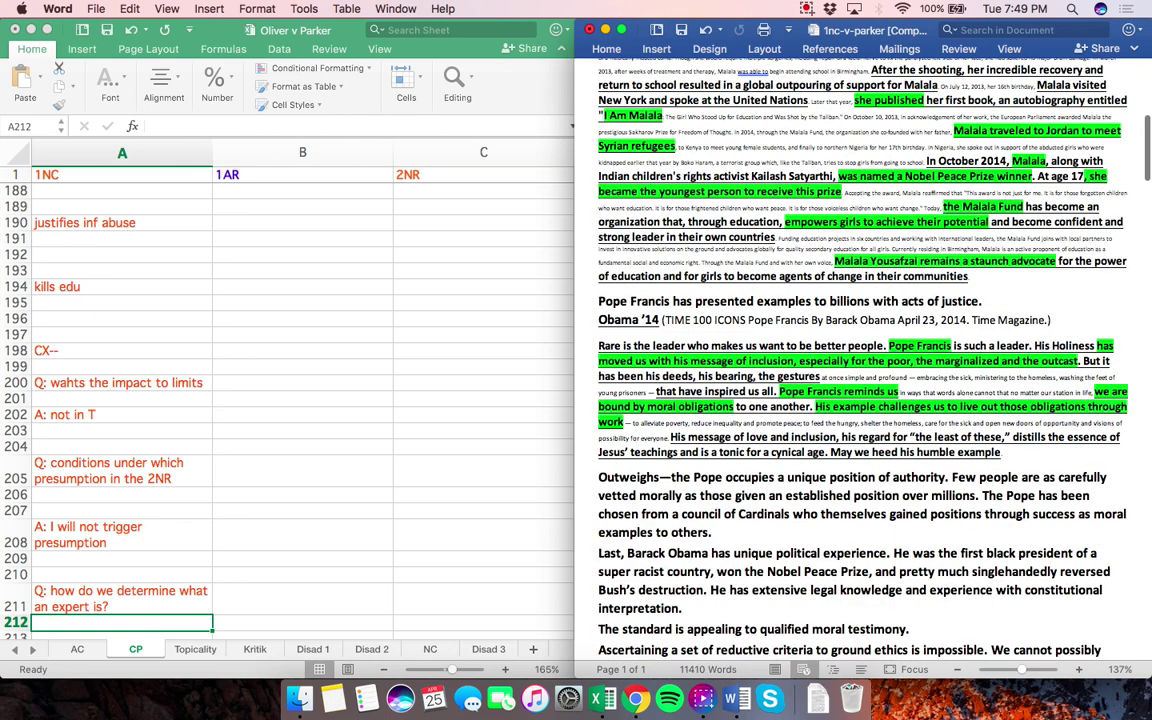
pyautogui.scroll(-2, 860, 360)
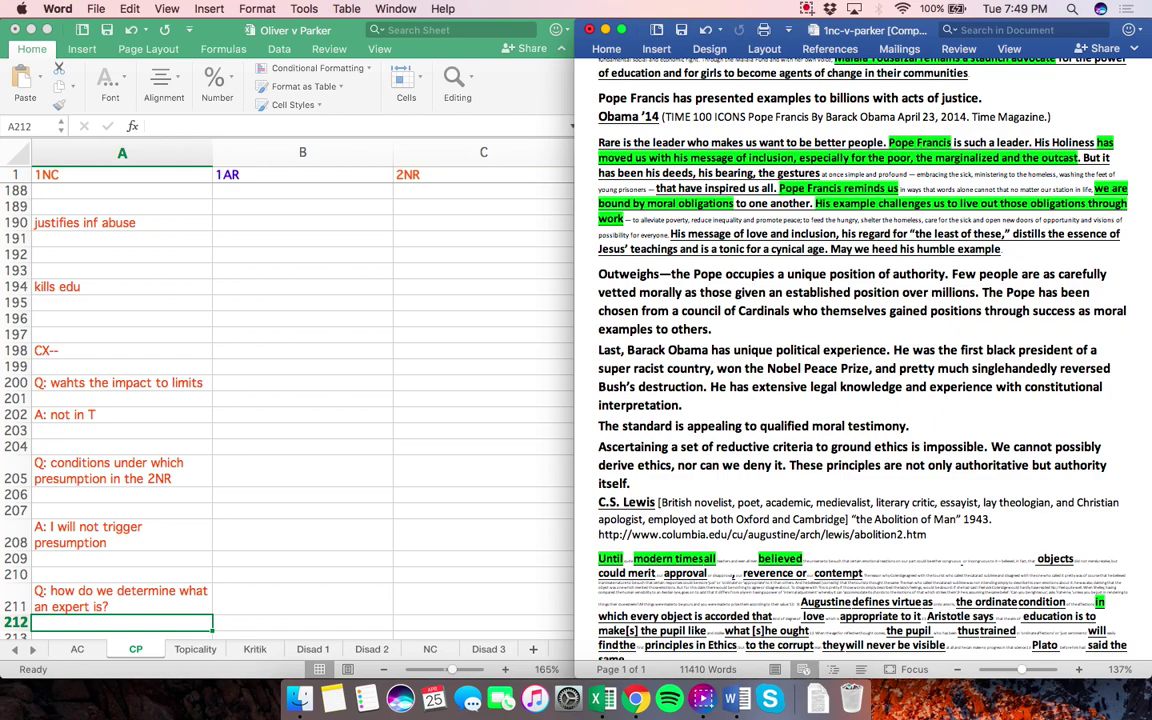
pyautogui.scroll(10, 862, 360)
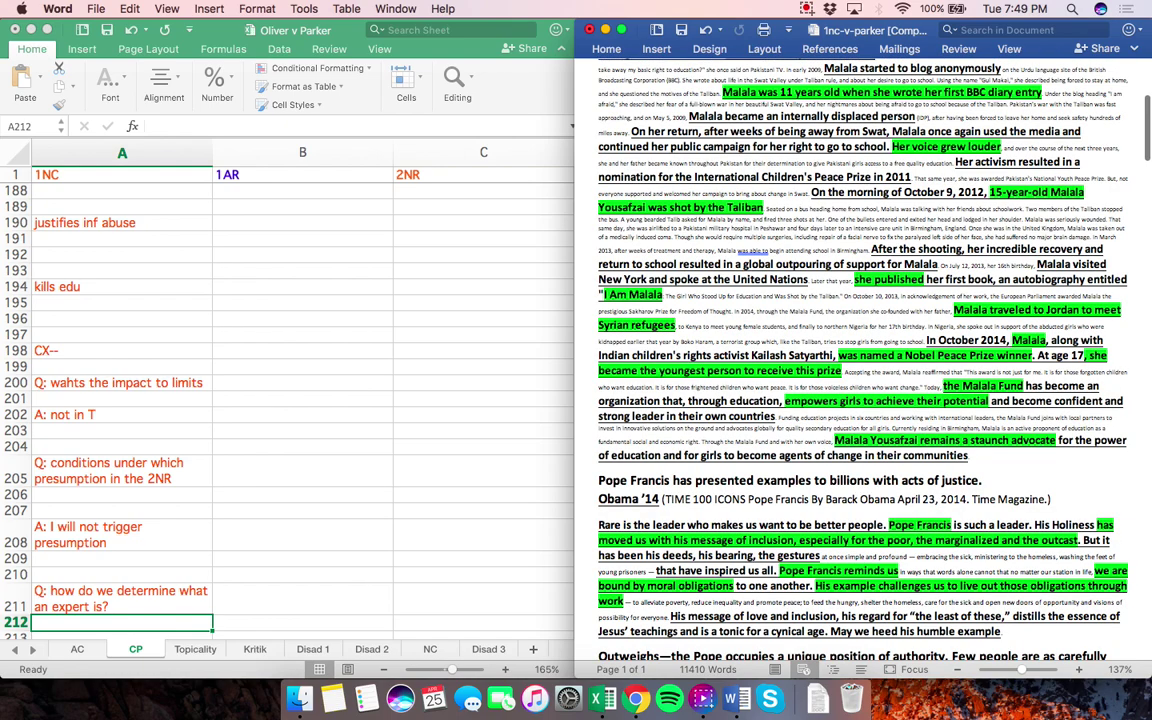
pyautogui.scroll(5, 862, 360)
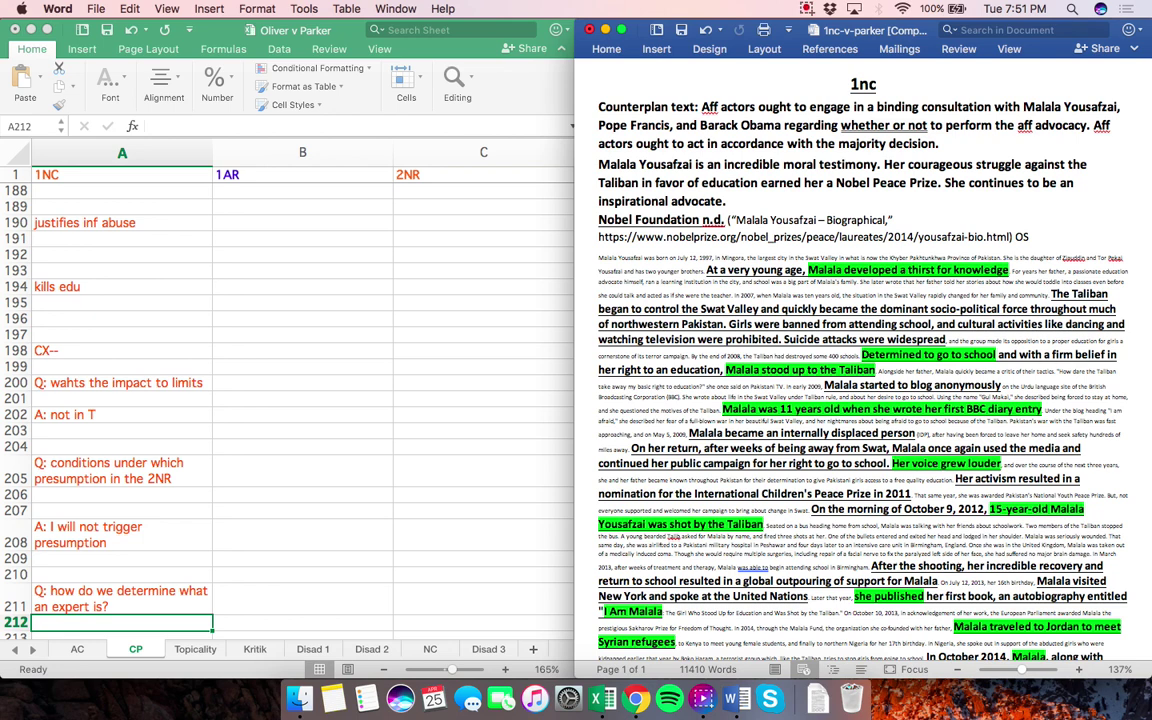
# Read on from the counterplan through the topicality interpretation, precision, jurisdiction, limits and ground arguments to the document's end
pyautogui.scroll(-20, 787, 606)
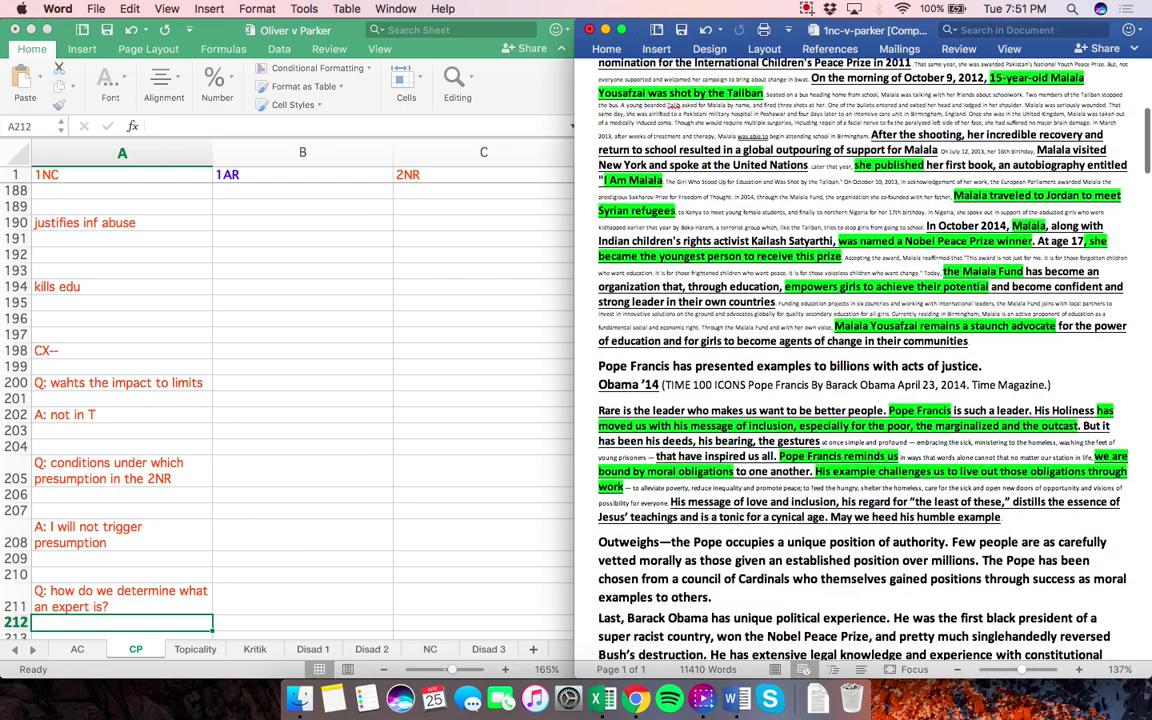
pyautogui.scroll(-5, 706, 545)
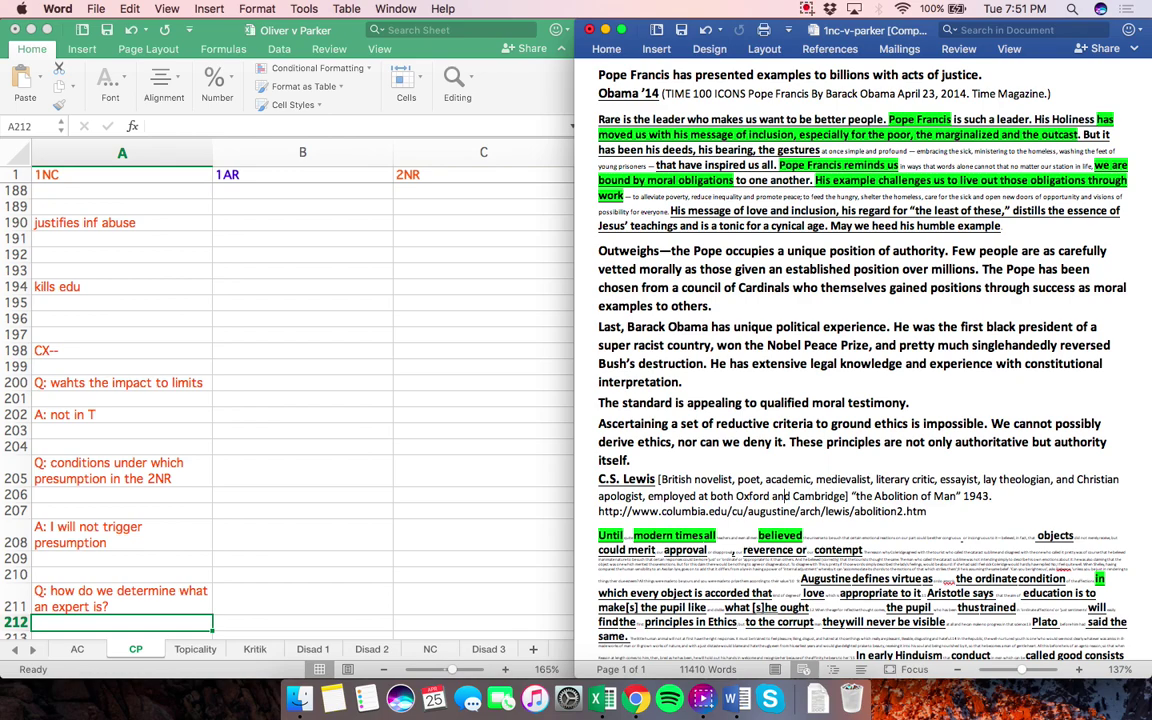
pyautogui.scroll(-15, 706, 290)
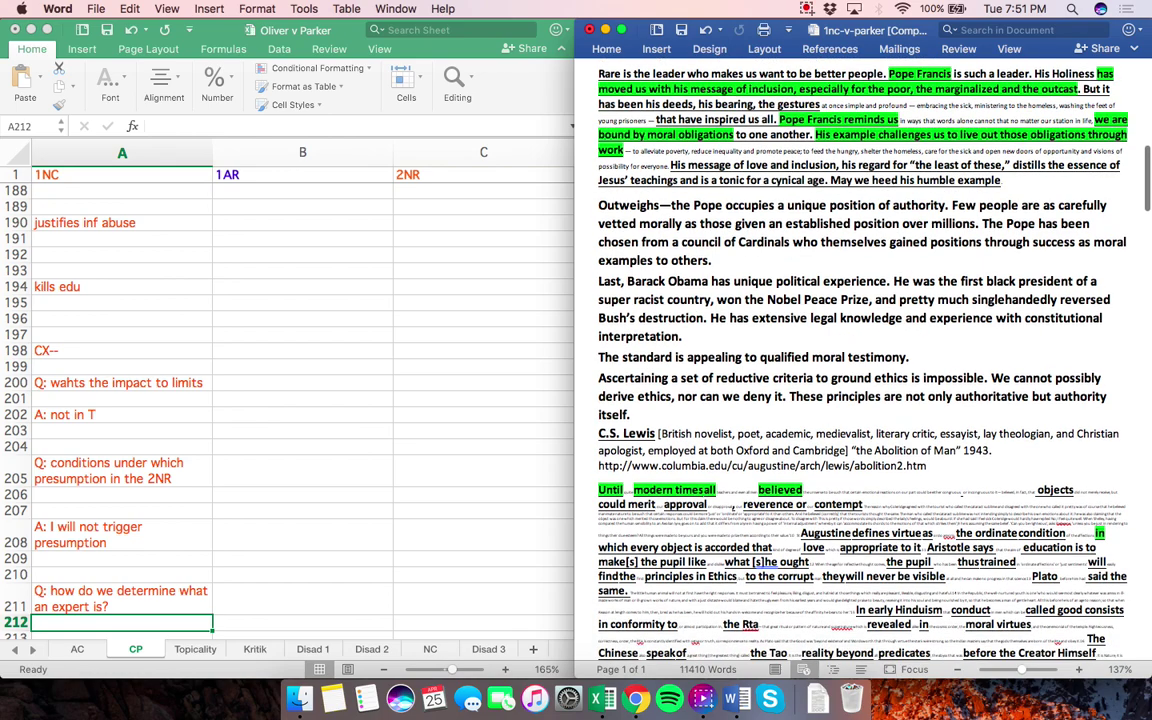
pyautogui.scroll(-20, 862, 358)
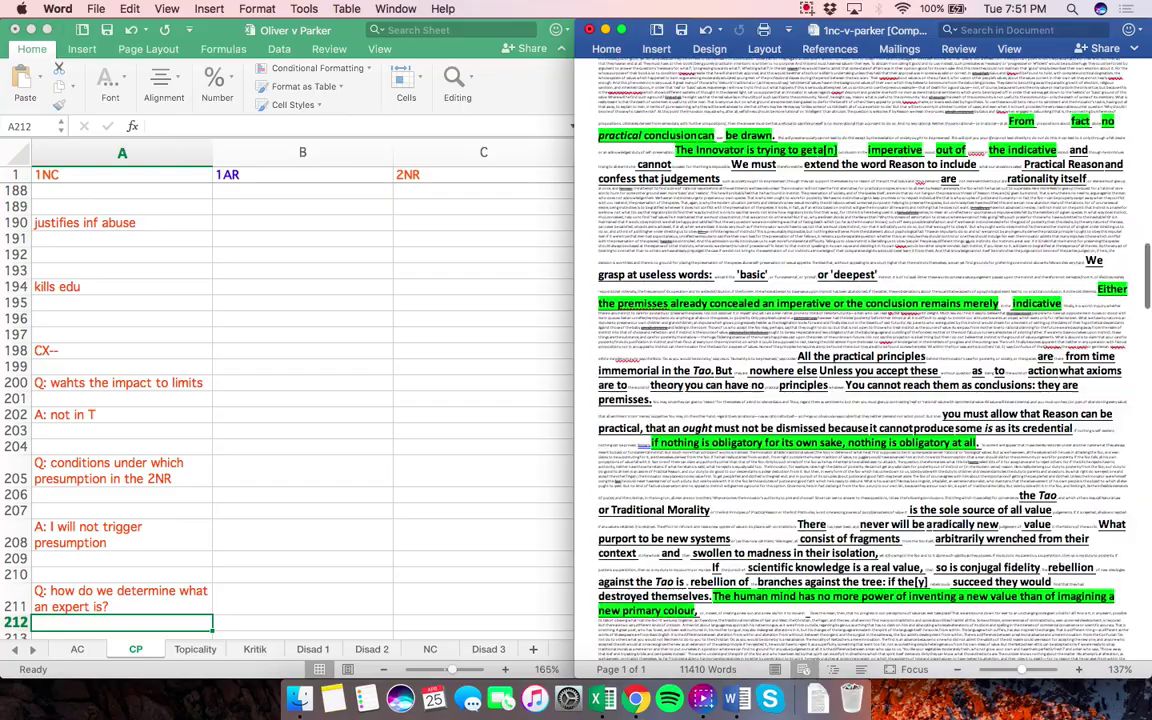
pyautogui.scroll(-20, 862, 358)
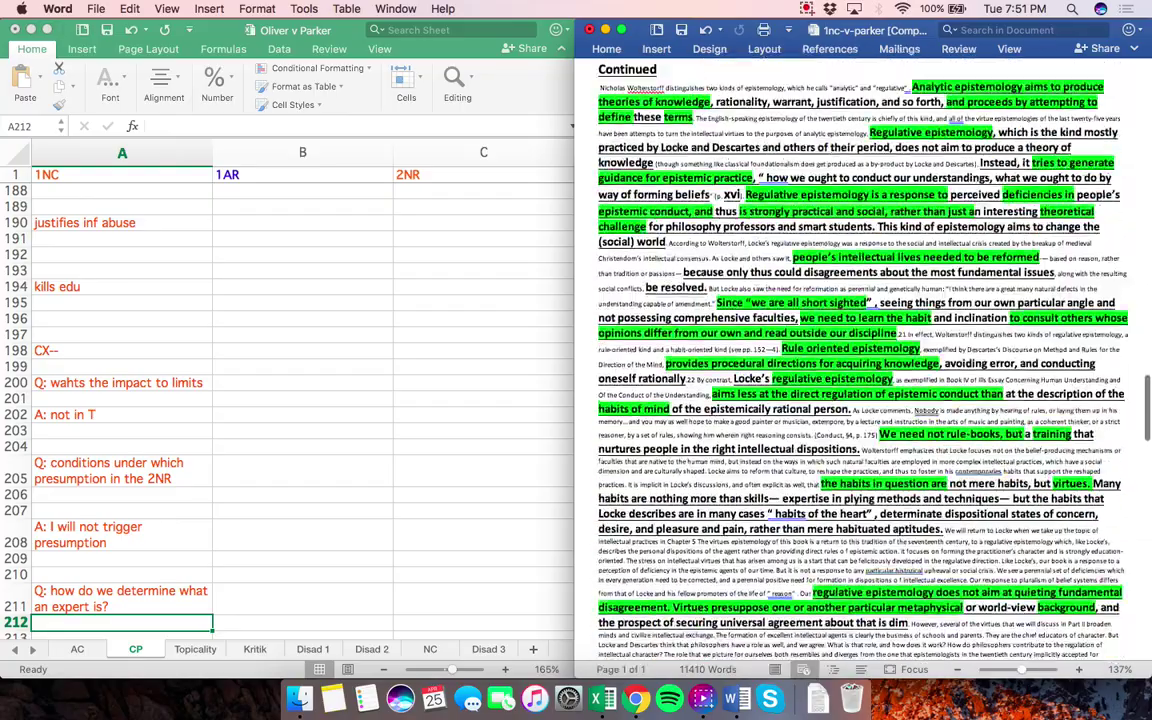
pyautogui.scroll(-14, 862, 358)
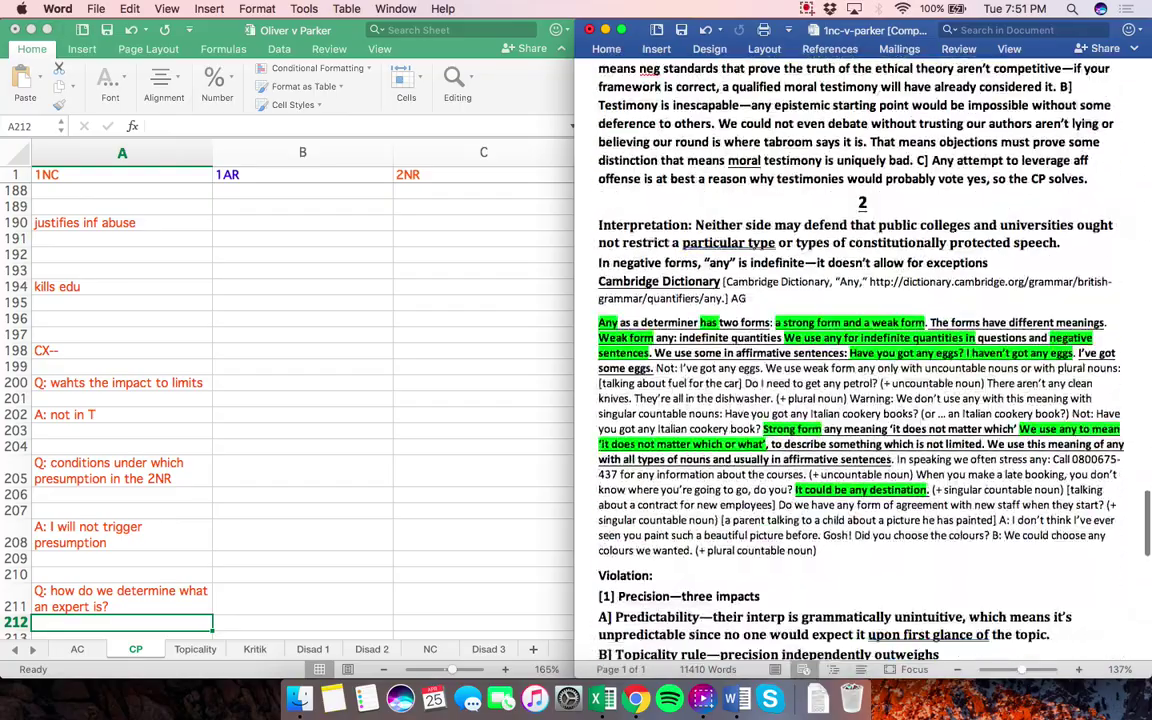
pyautogui.scroll(-20, 862, 358)
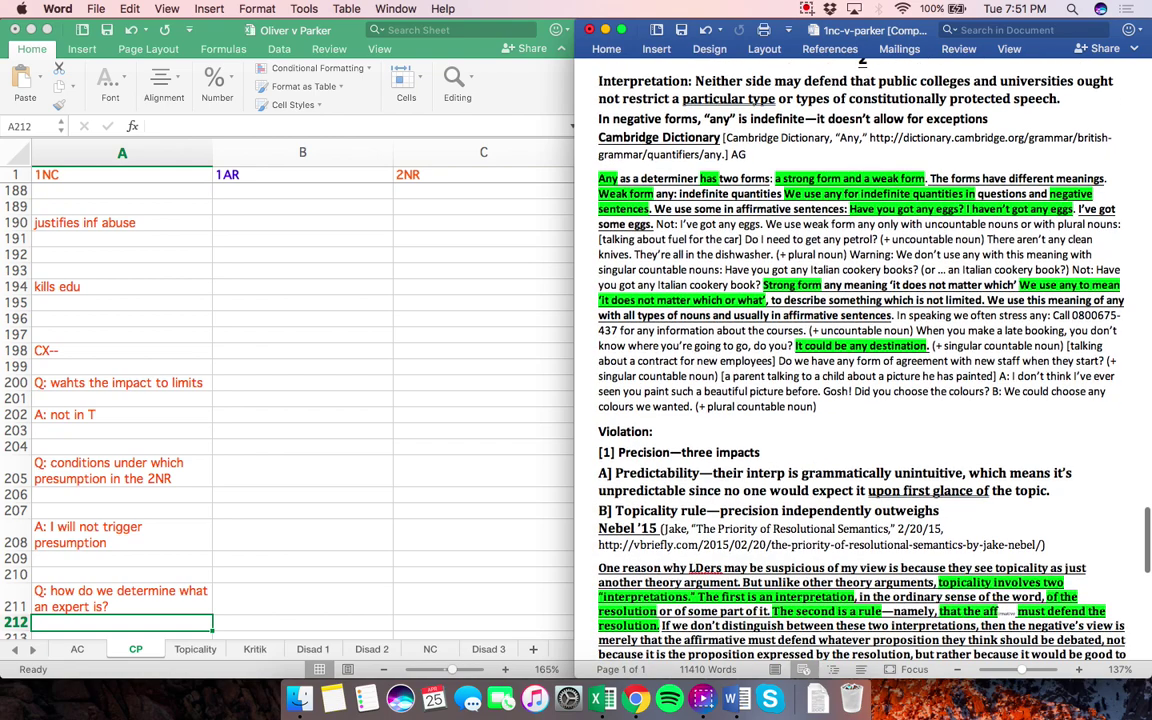
pyautogui.scroll(-1, 862, 358)
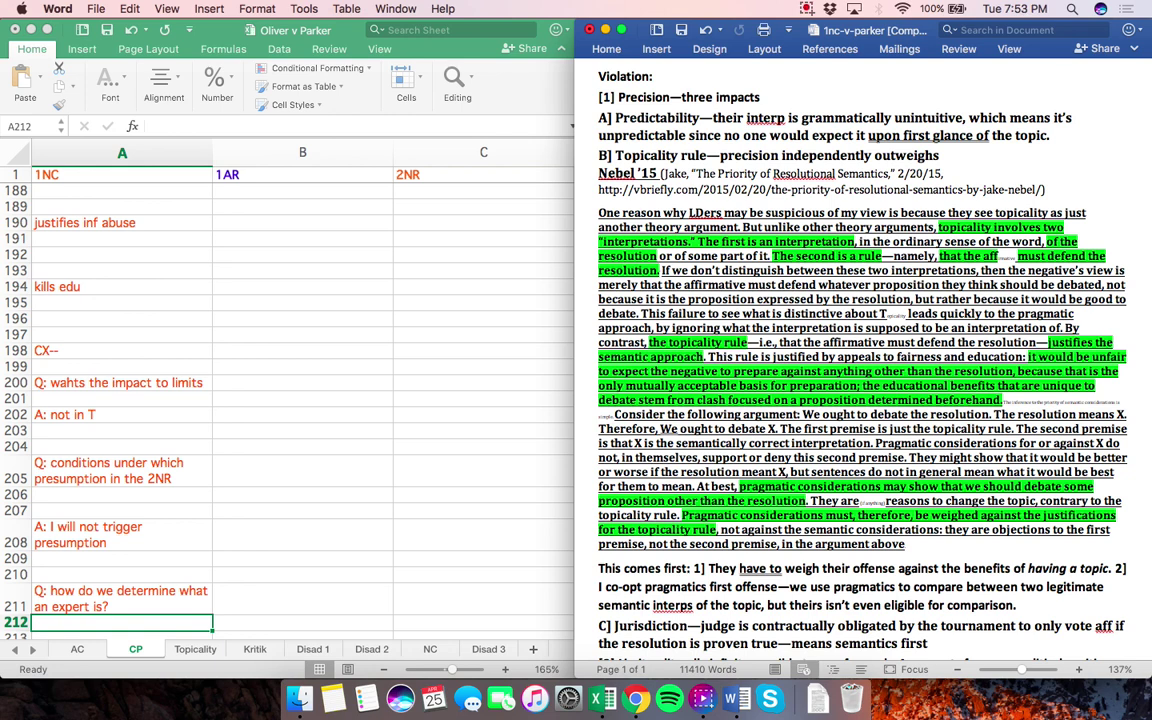
pyautogui.scroll(-10, 862, 400)
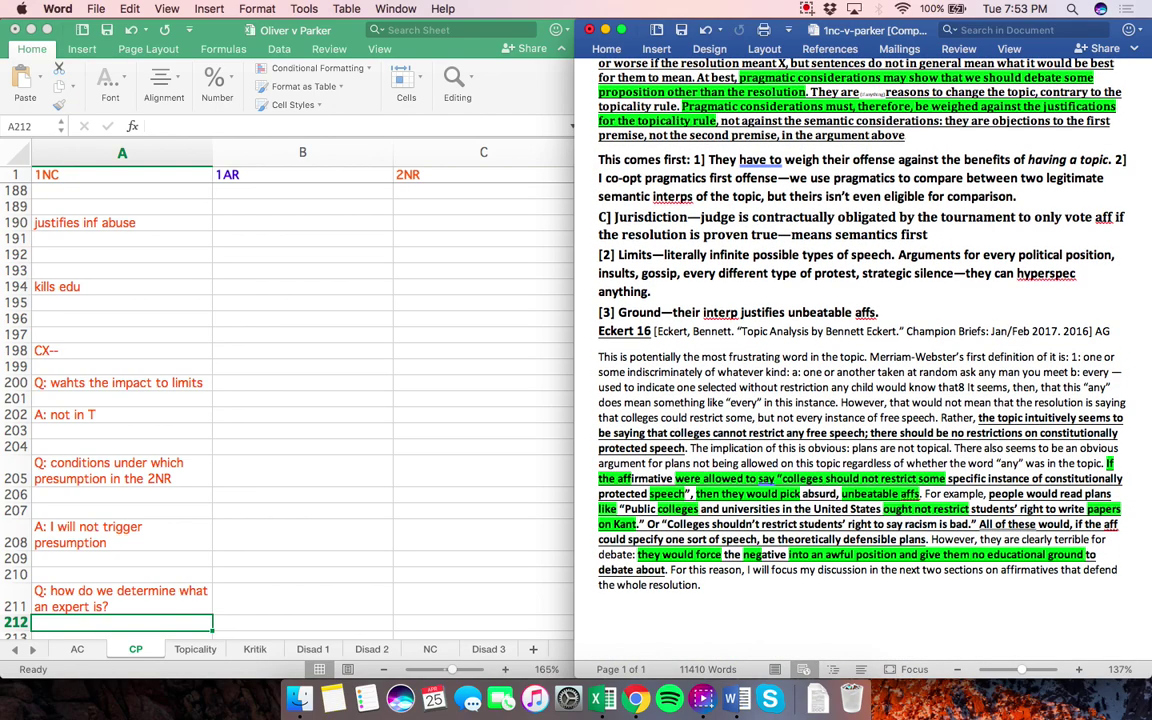
# Switch back to Excel and copy the topicality notes in A122:A194 of the CP sheet, from the interpretation through "kills edu"
pyautogui.scroll(-5, 260, 400)
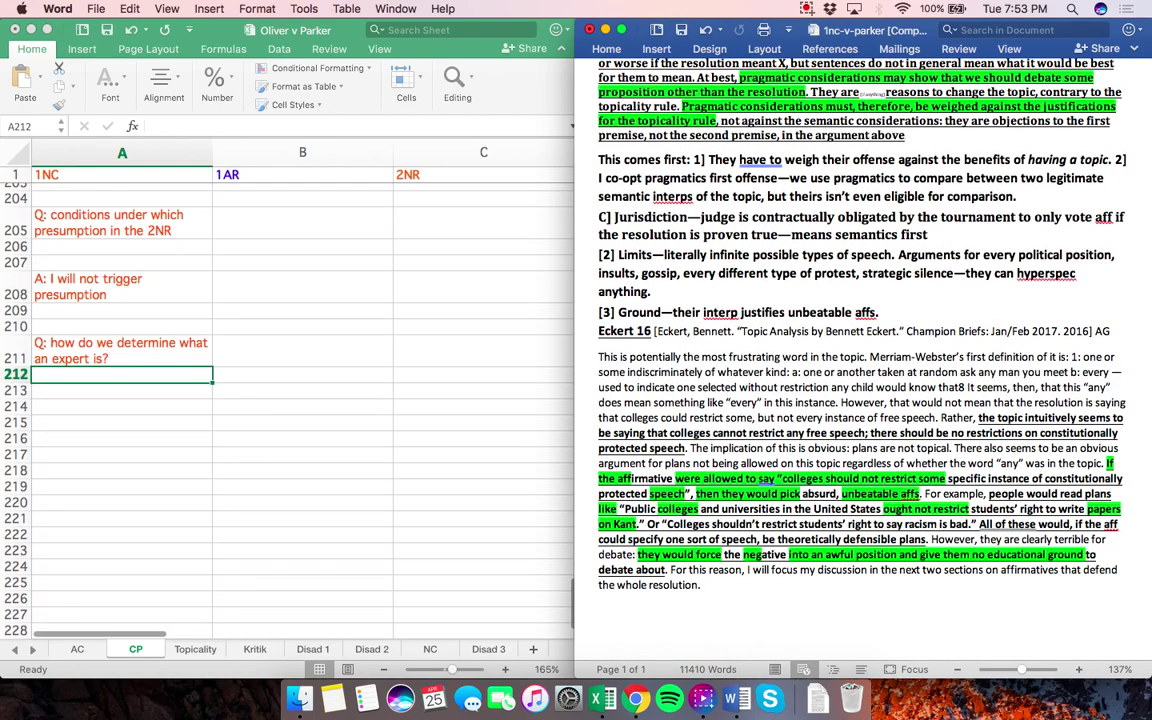
pyautogui.scroll(4, 260, 400)
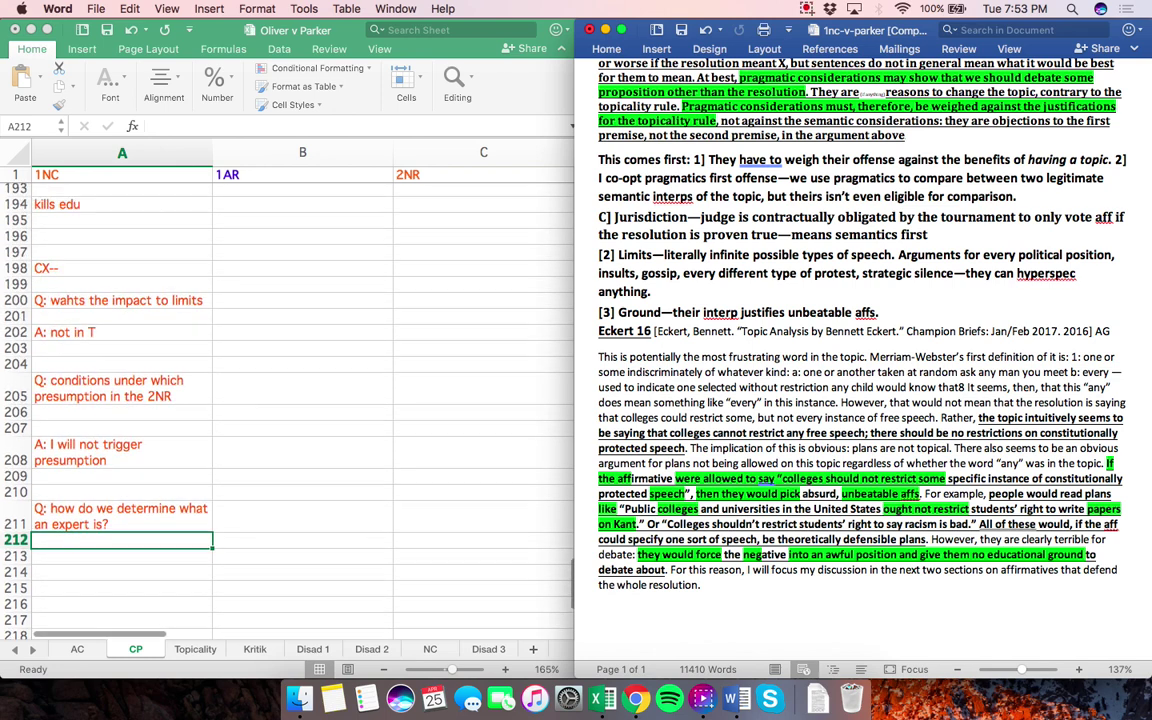
pyautogui.press('super+Tab')
pyautogui.hotkey('ctrl', 'pagedown')
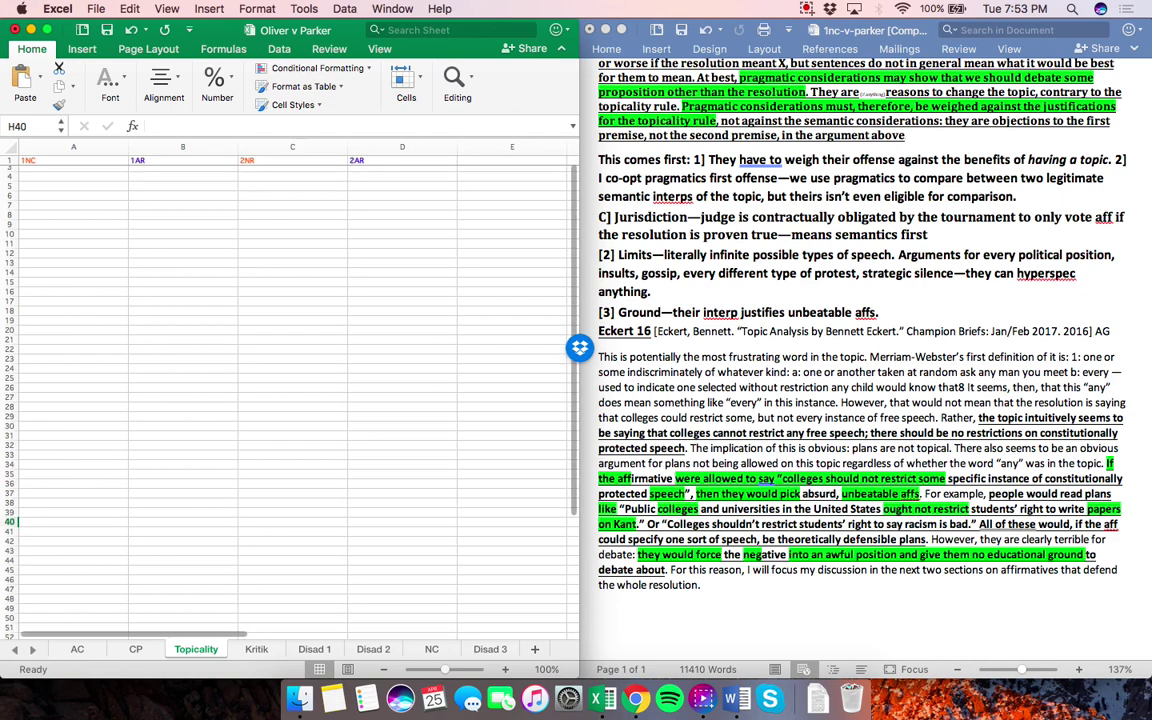
pyautogui.hotkey('ctrl', 'pageup')
pyautogui.scroll(8, 263, 400)
pyautogui.scroll(15, 263, 400)
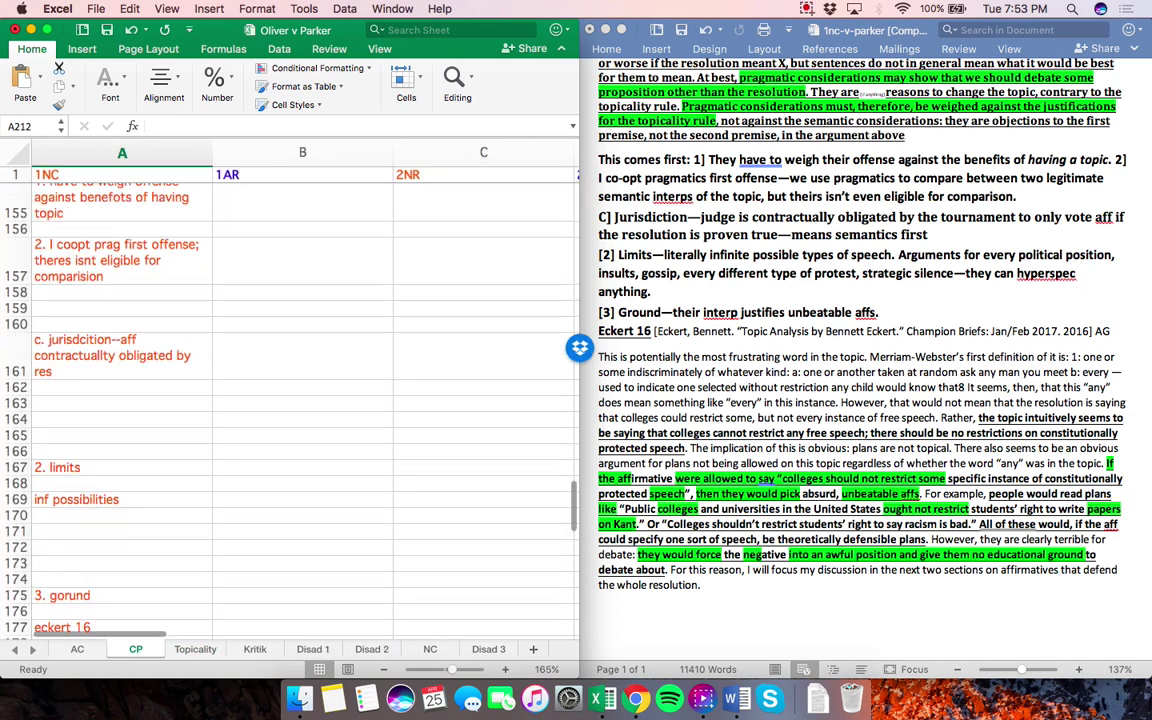
pyautogui.scroll(1, 263, 400)
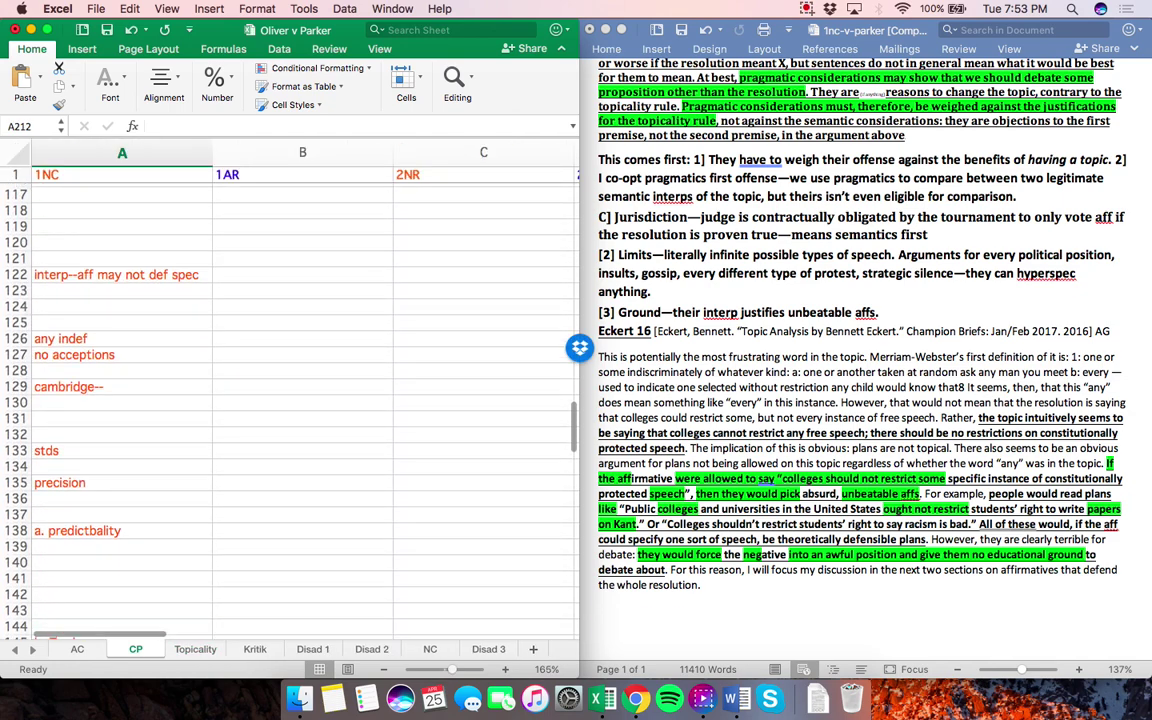
pyautogui.scroll(-2, 515, 312)
pyautogui.moveTo(120, 201); pyautogui.dragTo(212, 558)
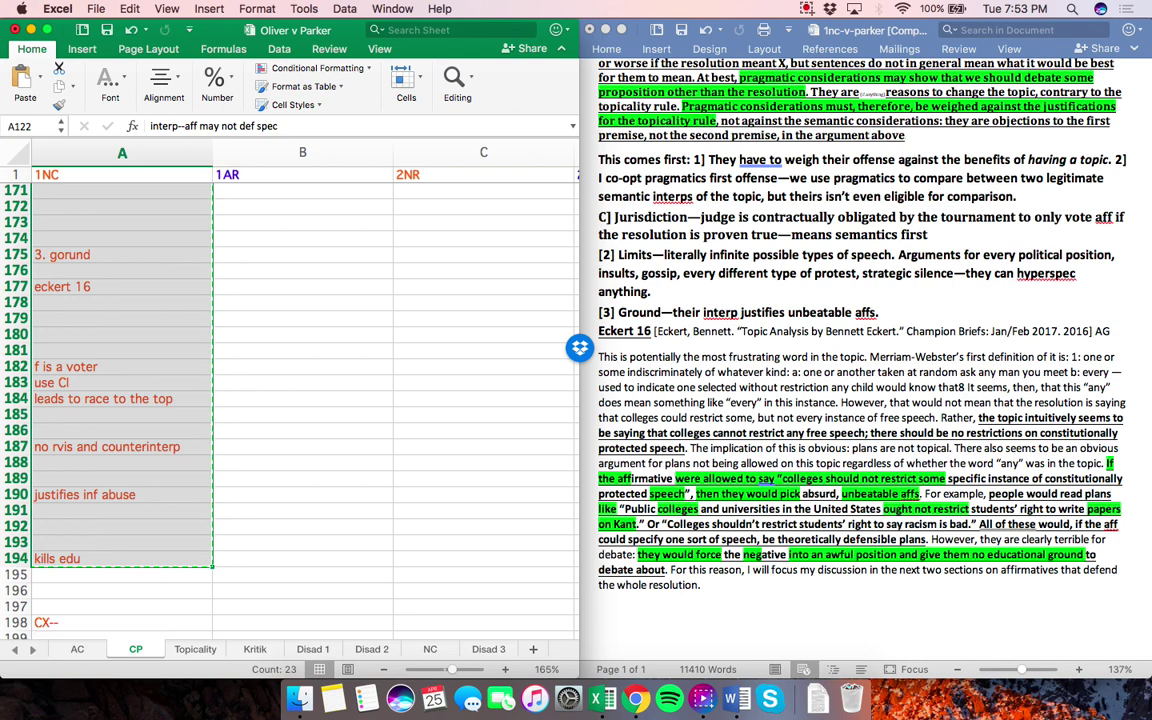
# Paste the copied topicality notes into the 1NC column of the Topicality sheet, starting at A4
pyautogui.click(195, 649)
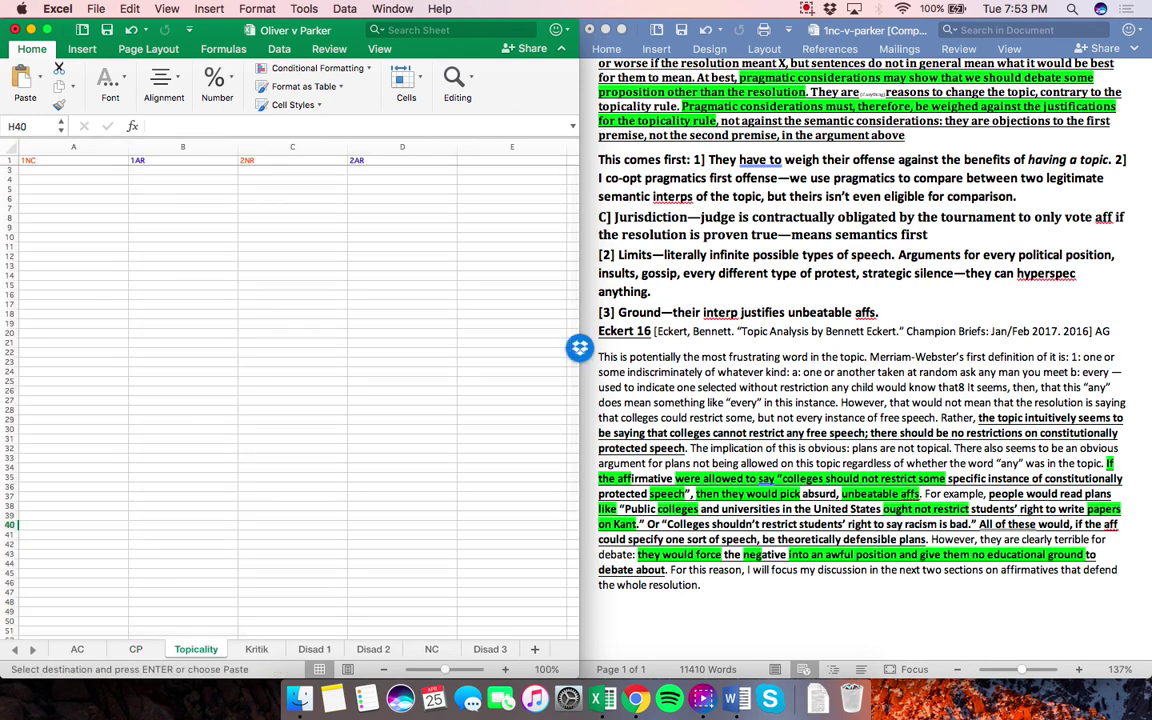
pyautogui.click(73, 180)
pyautogui.press('super+v')
pyautogui.press('Escape')
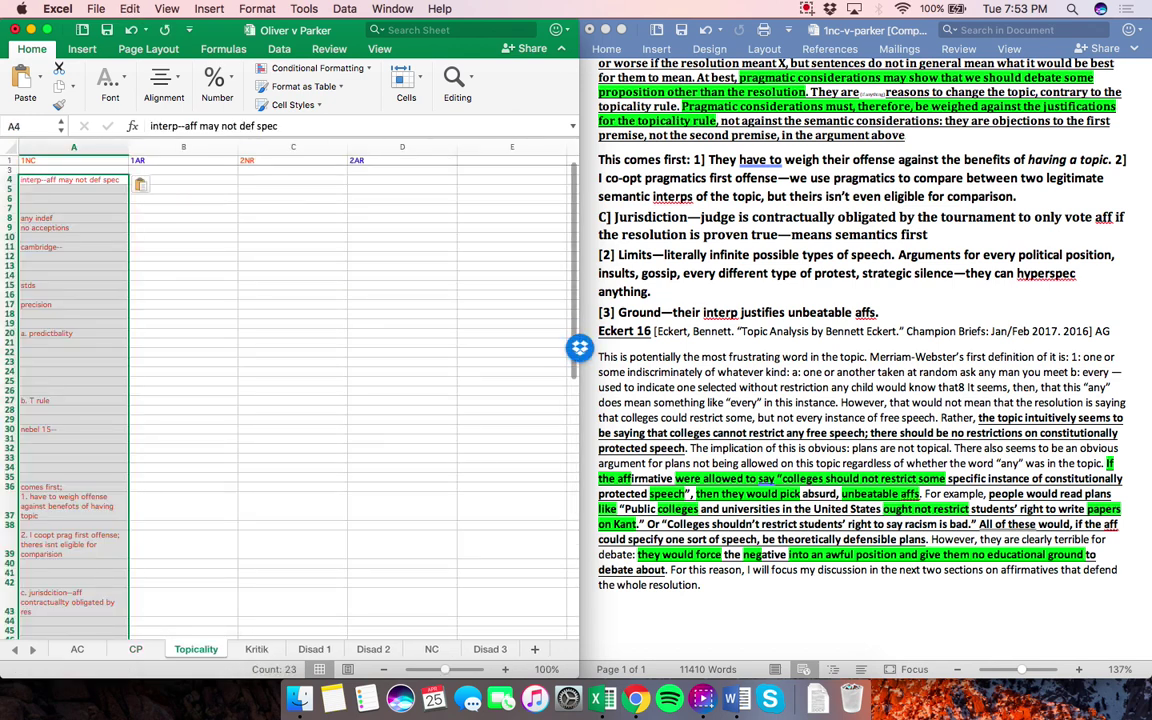
# Rename the Kritik sheet to "1ar shell" and move it in front of all other sheets
pyautogui.doubleClick(256, 649)
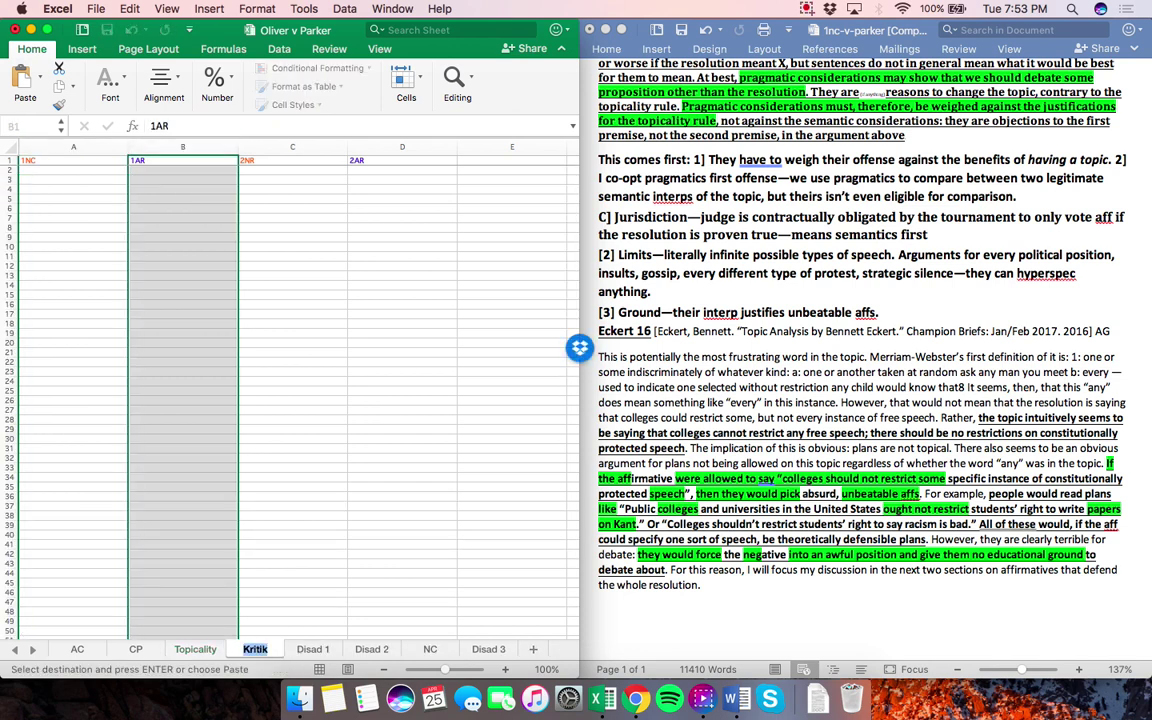
pyautogui.write('1ar shell')
pyautogui.press('Return')
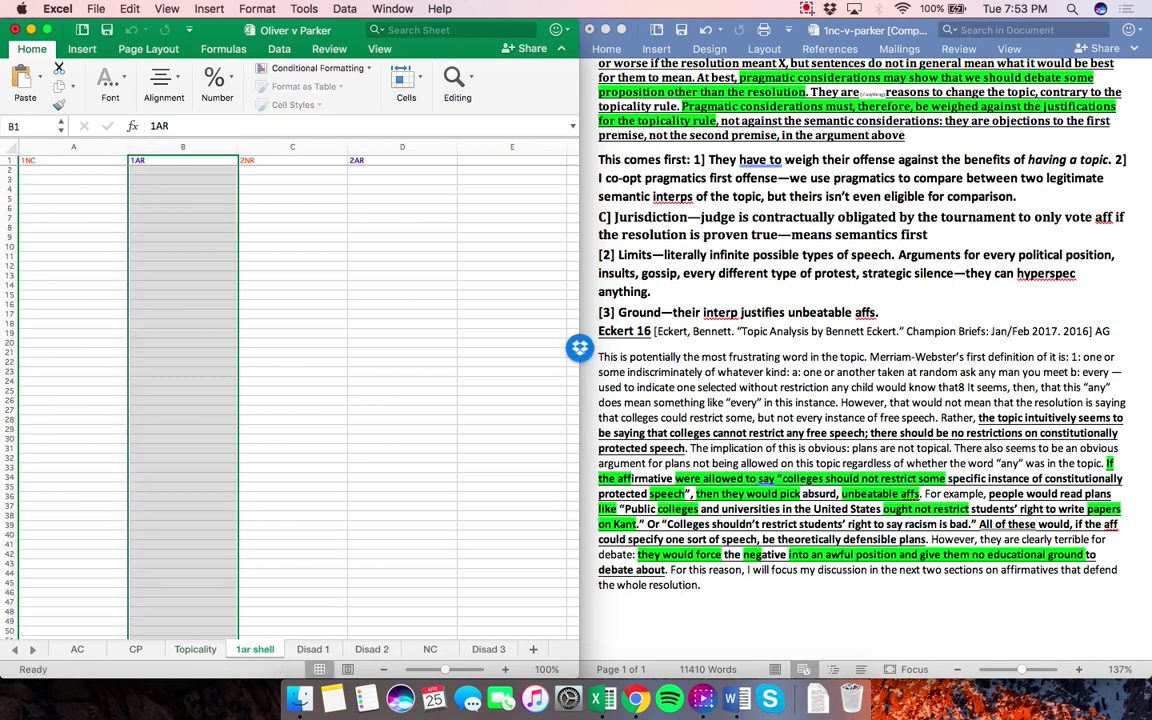
pyautogui.moveTo(255, 649); pyautogui.dragTo(77, 649)
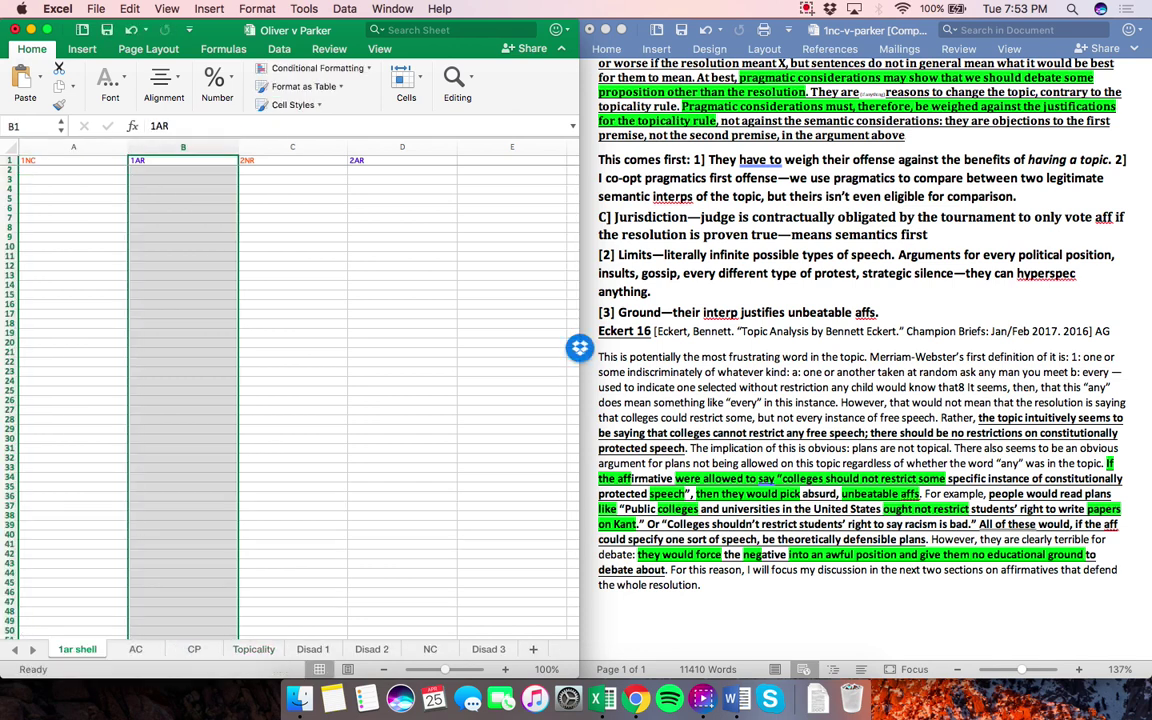
# Move the Topicality sheet directly after 1ar shell and open the AC sheet
pyautogui.click(253, 649)
pyautogui.moveTo(253, 649); pyautogui.dragTo(137, 649)
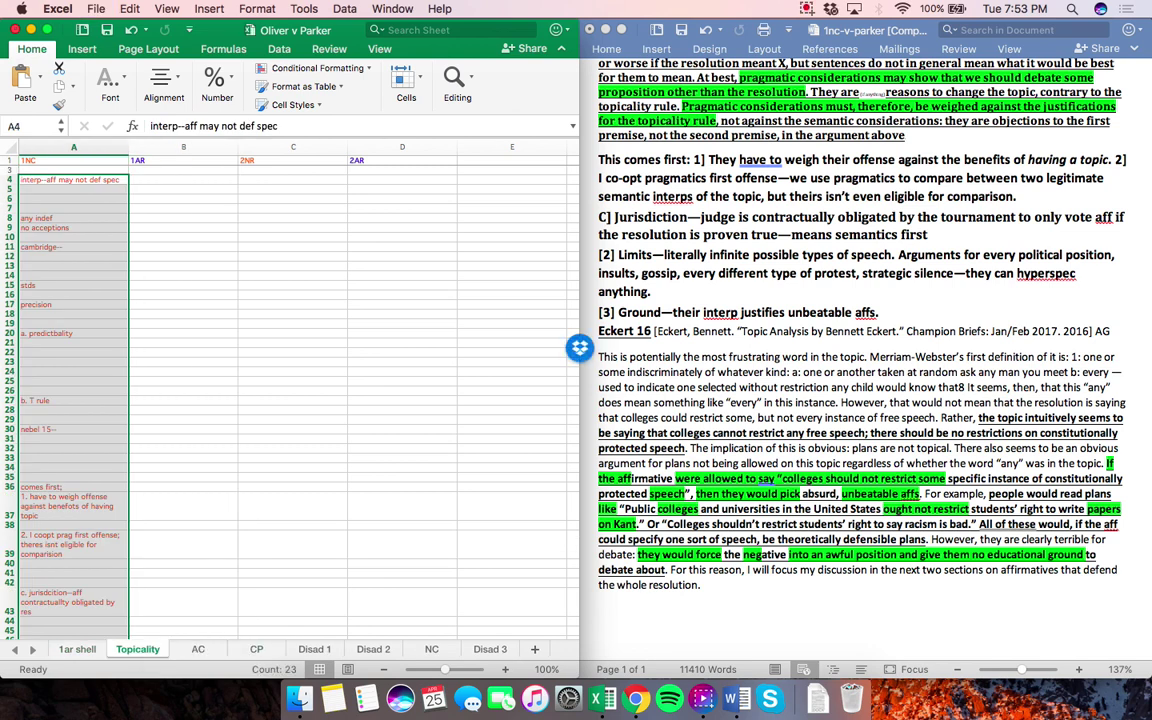
pyautogui.hotkey('ctrl', 'pagedown')
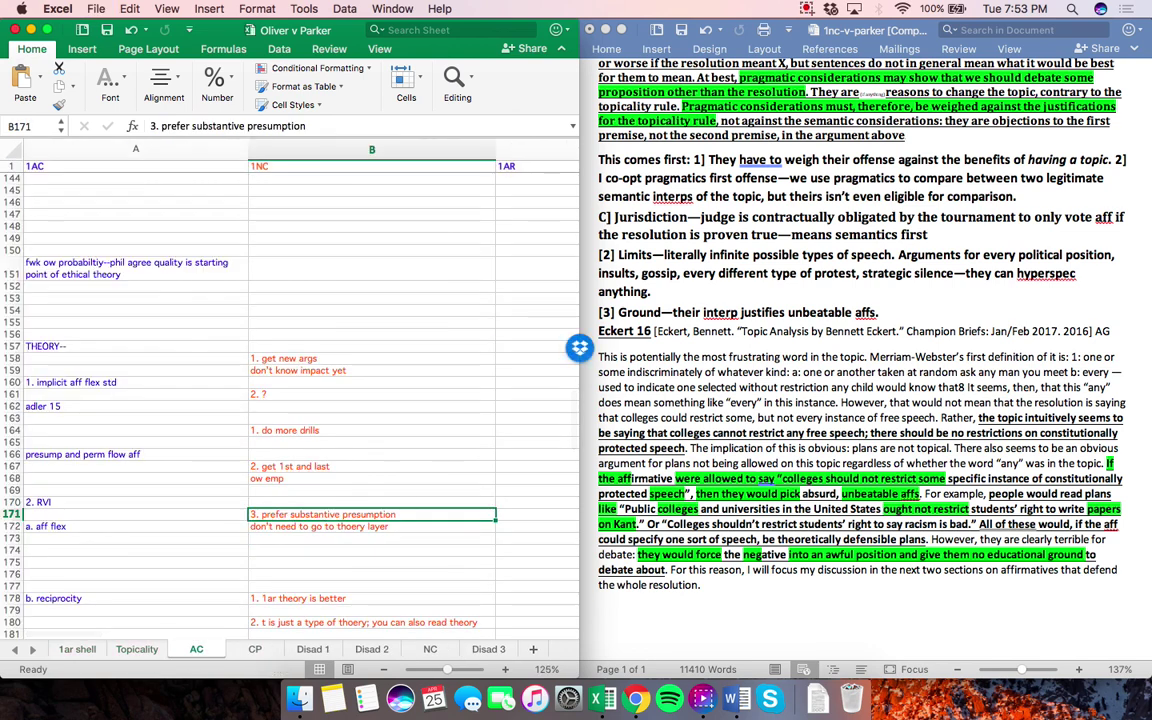
# Switch to Word and close the 1NC document
pyautogui.press('super+Tab')
pyautogui.scroll(3, 260, 400)
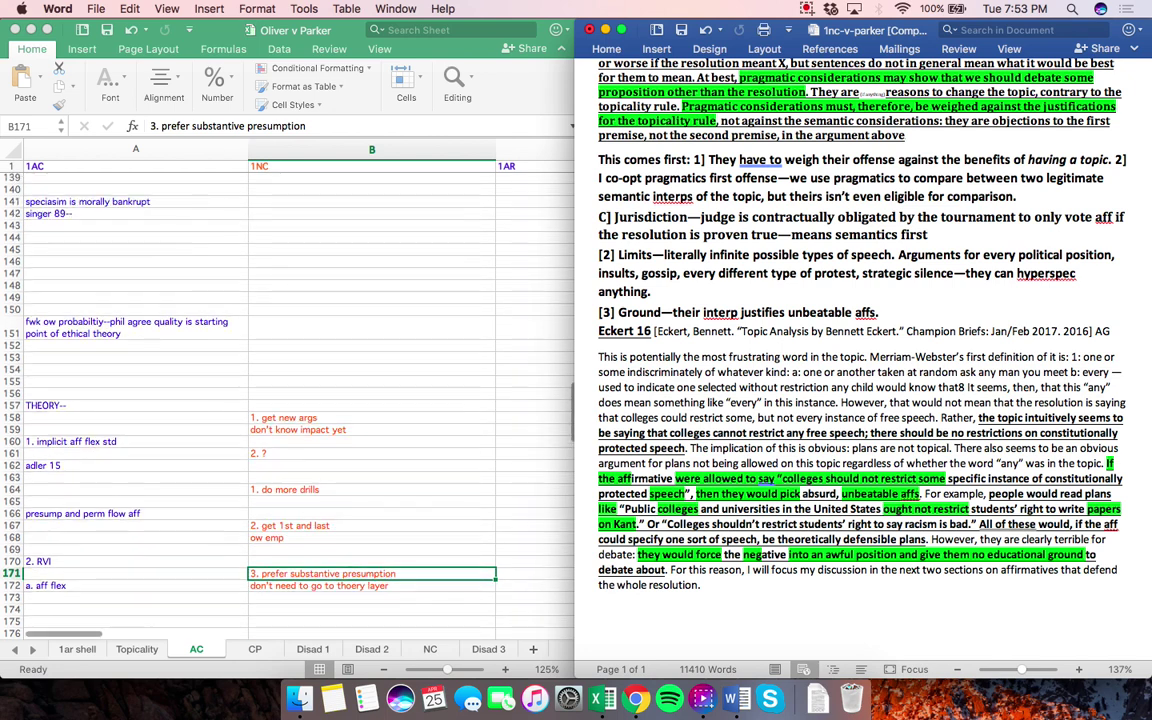
pyautogui.press('super+Tab')
pyautogui.press('super+Tab')
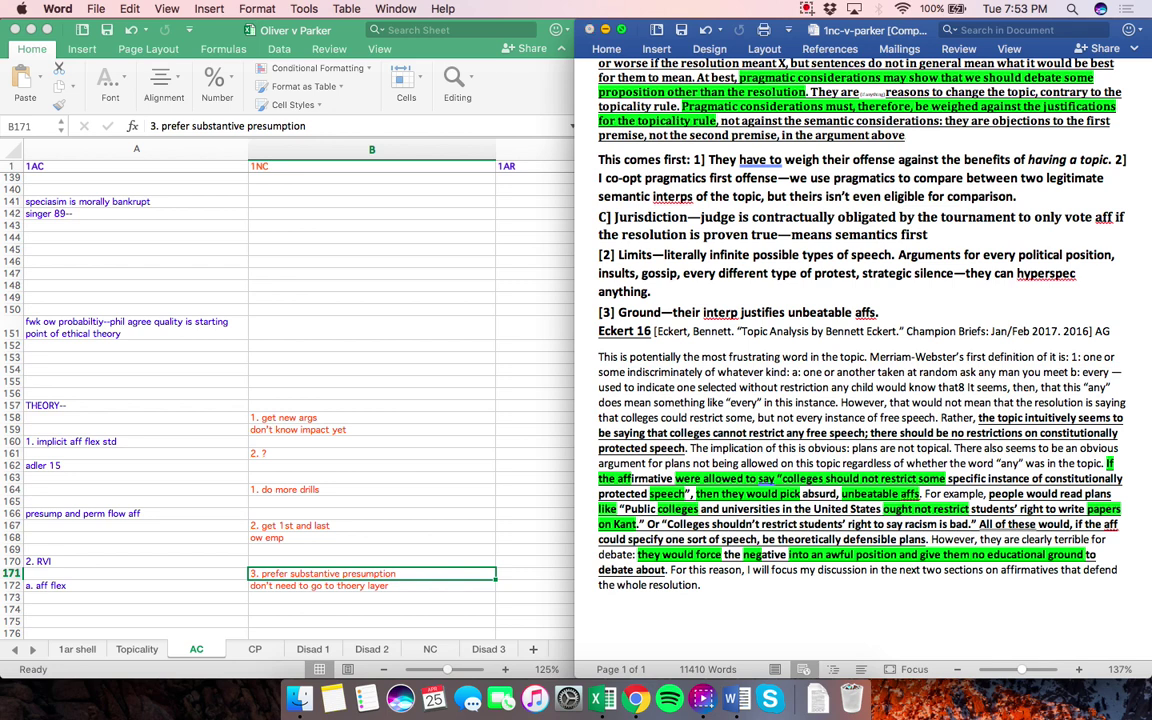
pyautogui.press('super+q')
pyautogui.press('super+d')
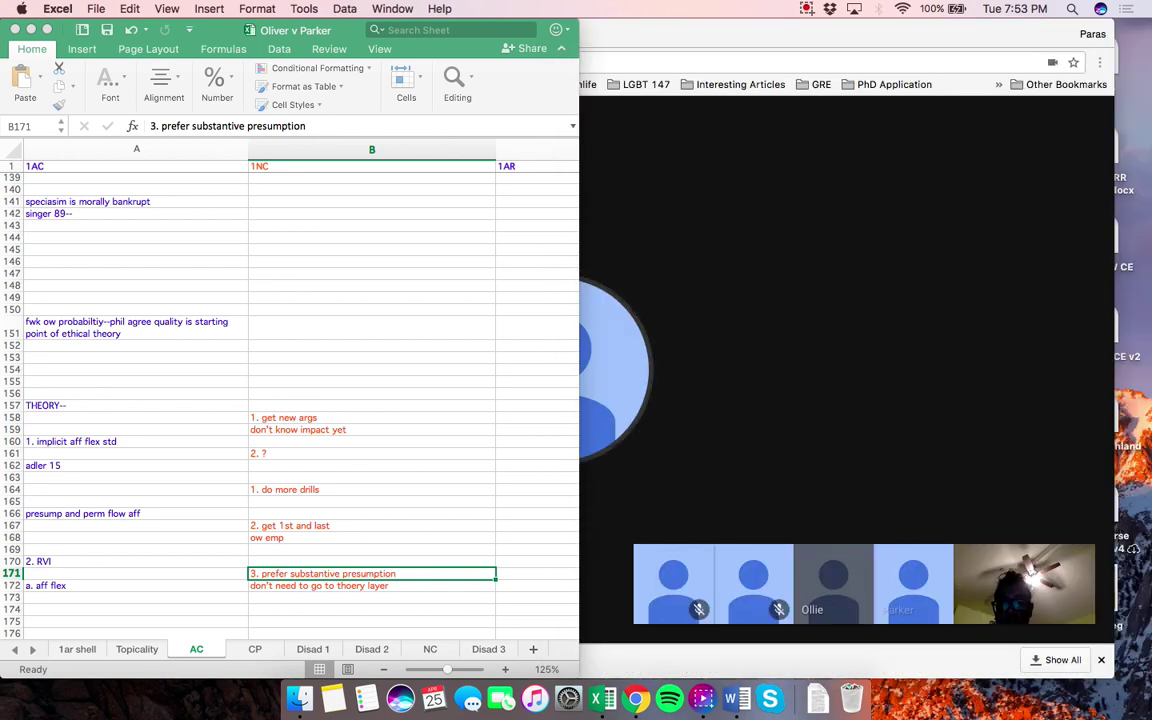
# Return to the debate workbook in Excel and widen its window to the full screen width
pyautogui.scroll(10, 290, 400)
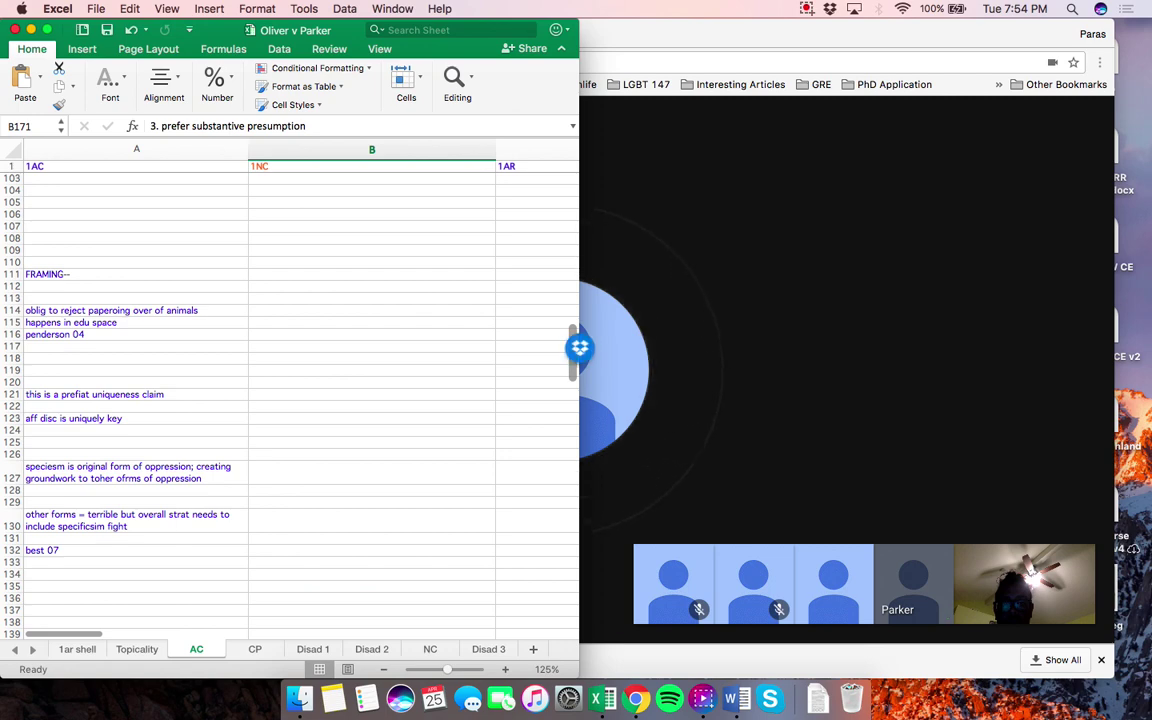
pyautogui.moveTo(579, 347); pyautogui.dragTo(1150, 350)
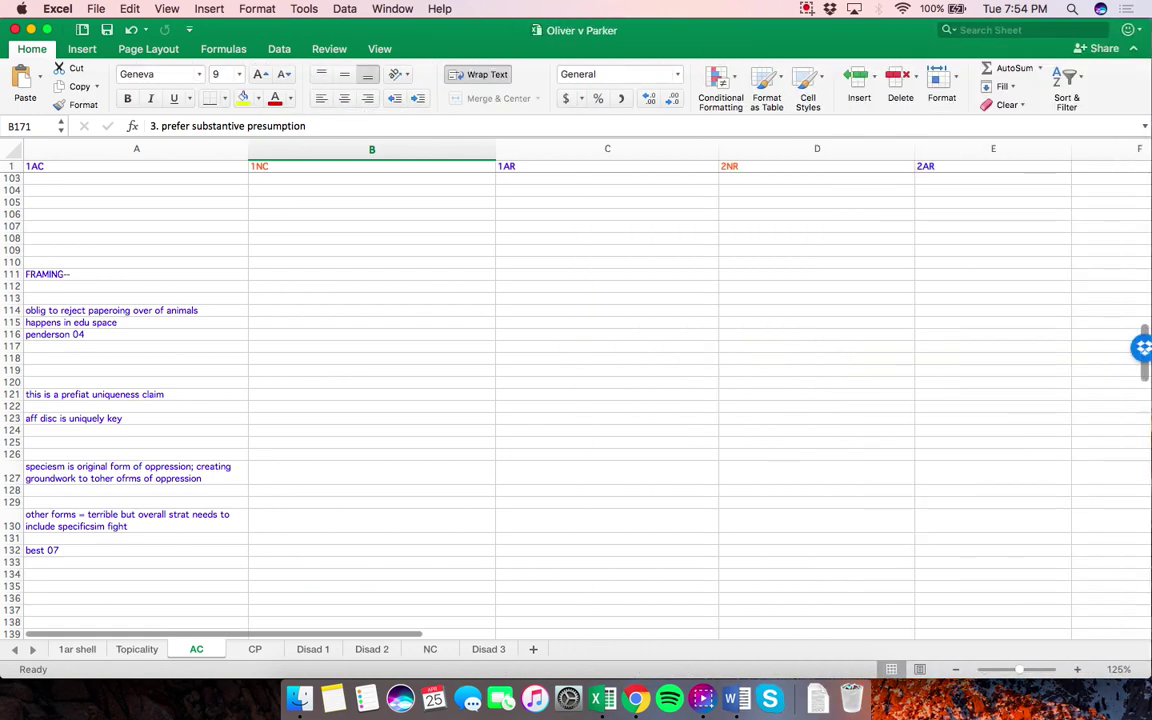
pyautogui.hotkey('ctrl', 'Up')
pyautogui.click(270, 450)
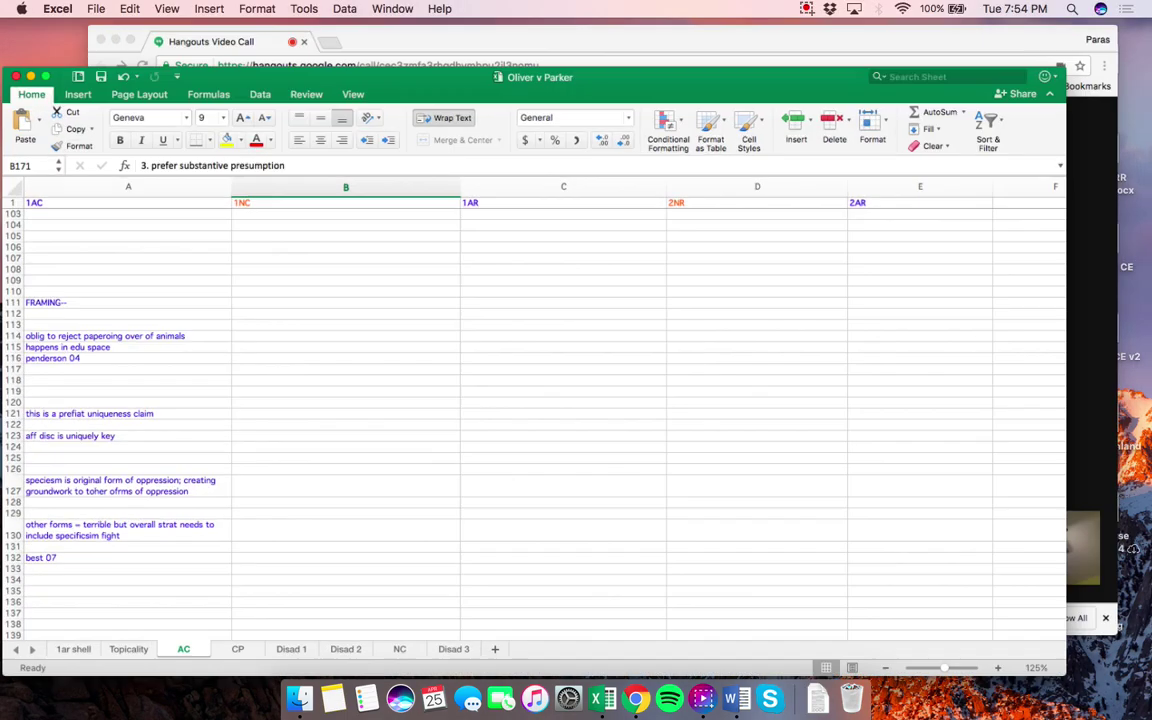
# Look over the 1ar shell sheet, and select B4 in the 1AR column of the Topicality sheet
pyautogui.hotkey('ctrl', 'pageup')
pyautogui.hotkey('ctrl', 'pageup')
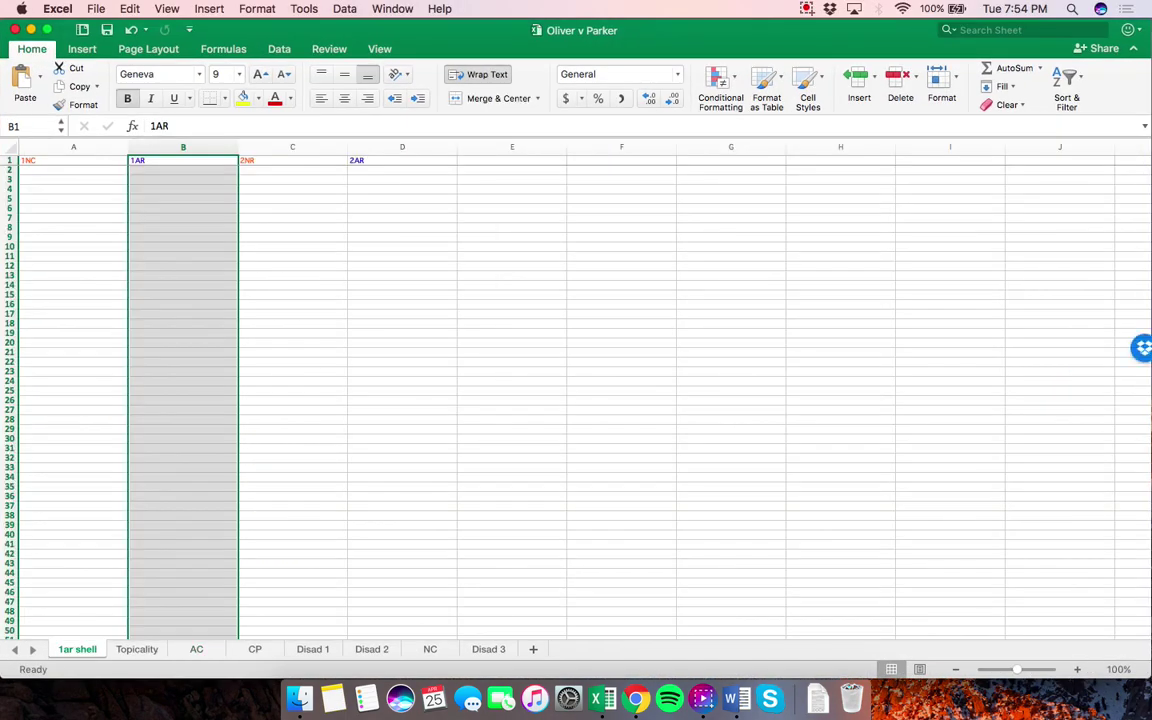
pyautogui.hotkey('ctrl', 'pagedown')
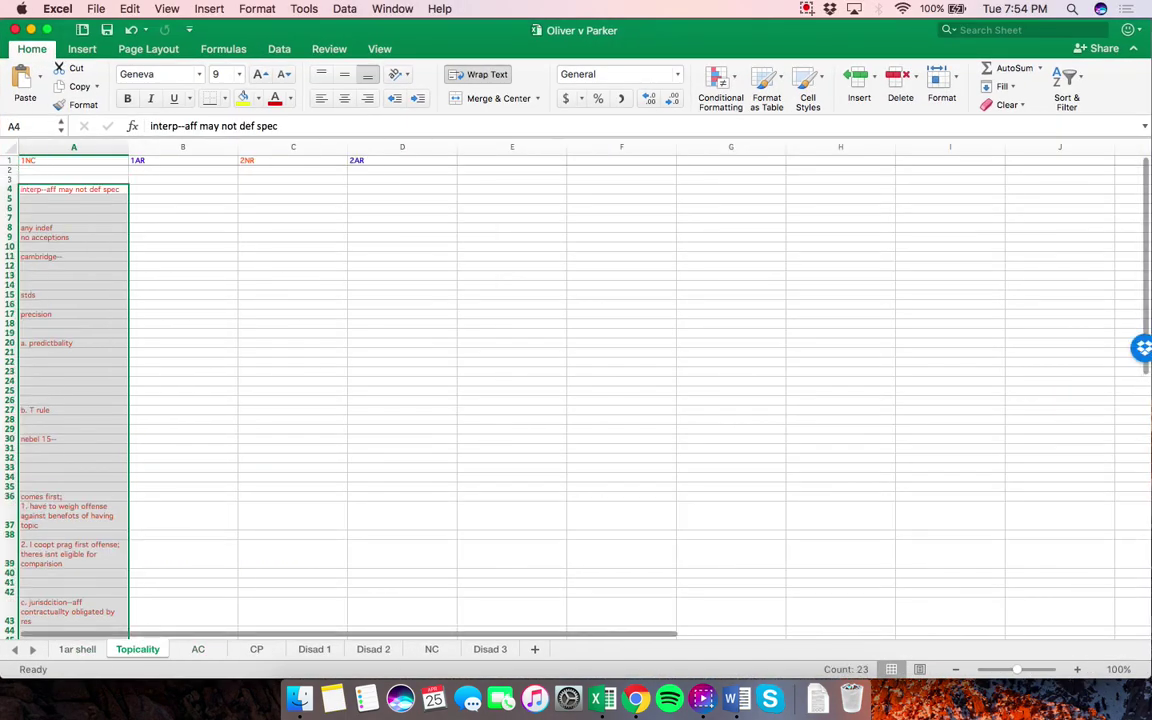
pyautogui.click(183, 189)
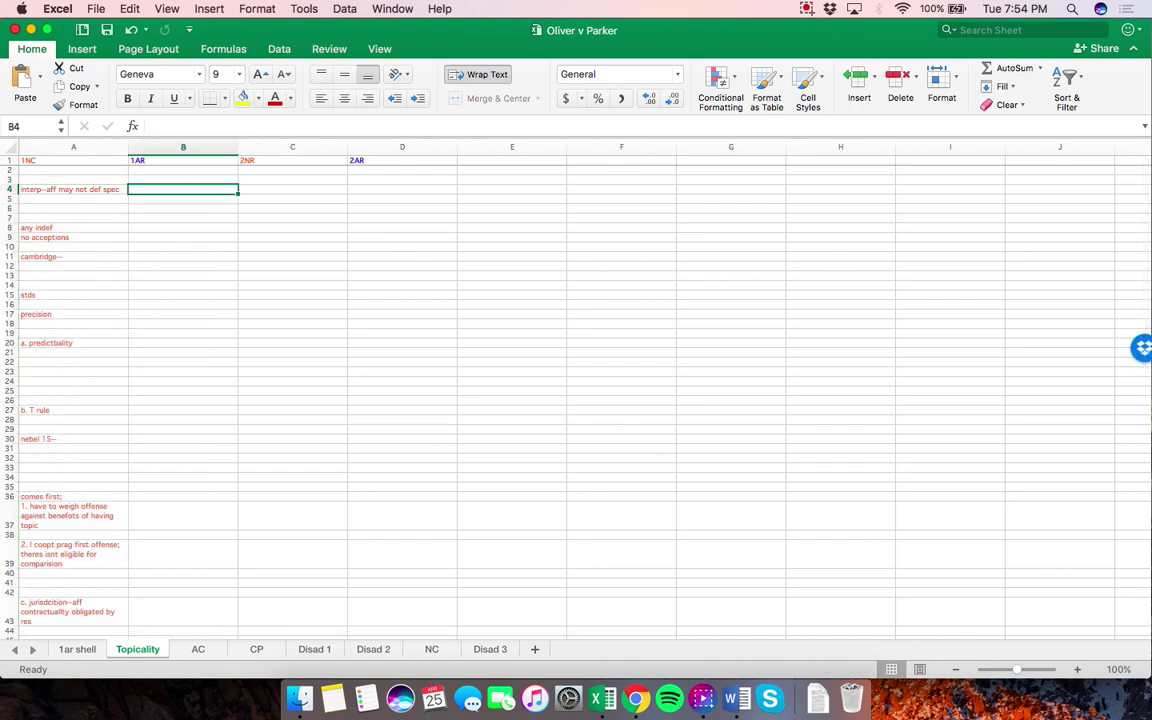
# In the 1AR column of the 1ar shell sheet, enter "Interp" in B3 and "cannot read a consult CP" in B5
pyautogui.hotkey('ctrl', 'pageup')
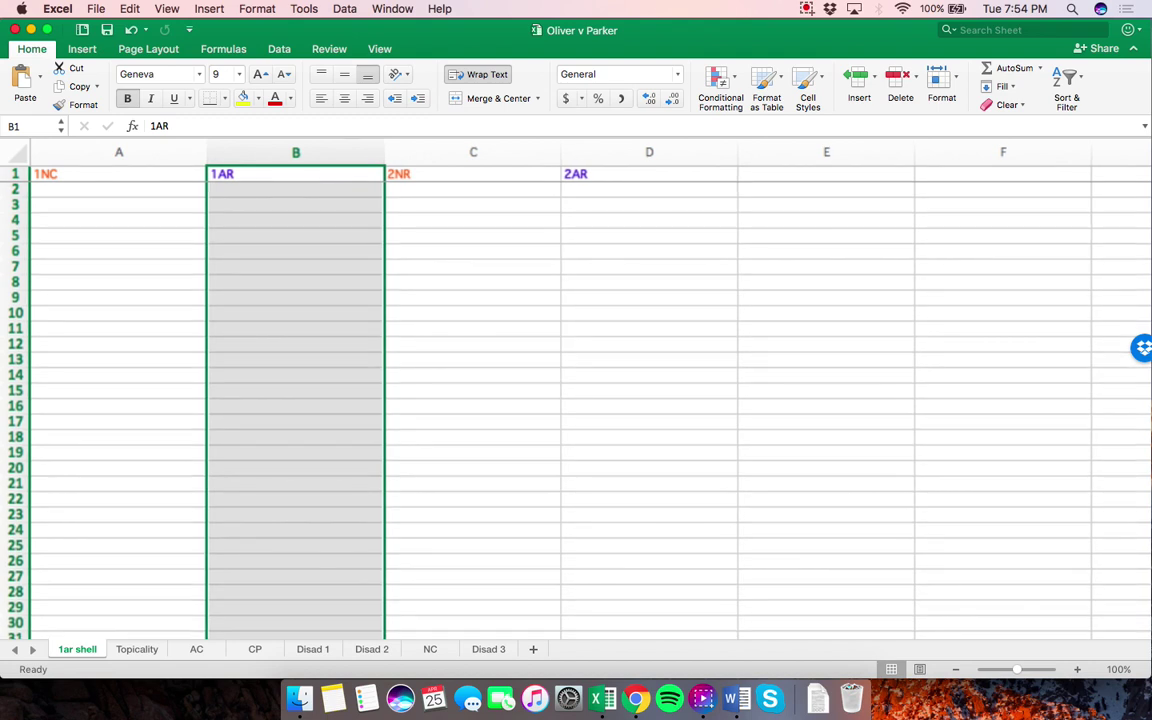
pyautogui.click(295, 203)
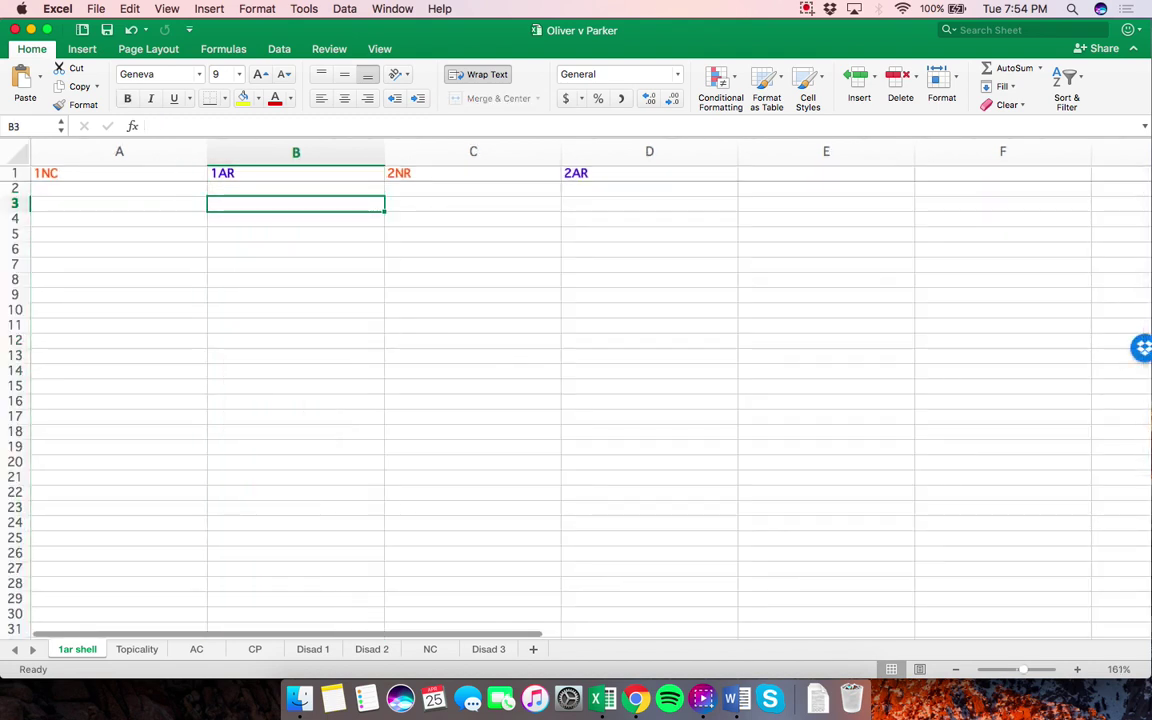
pyautogui.scroll(3, 576, 400)
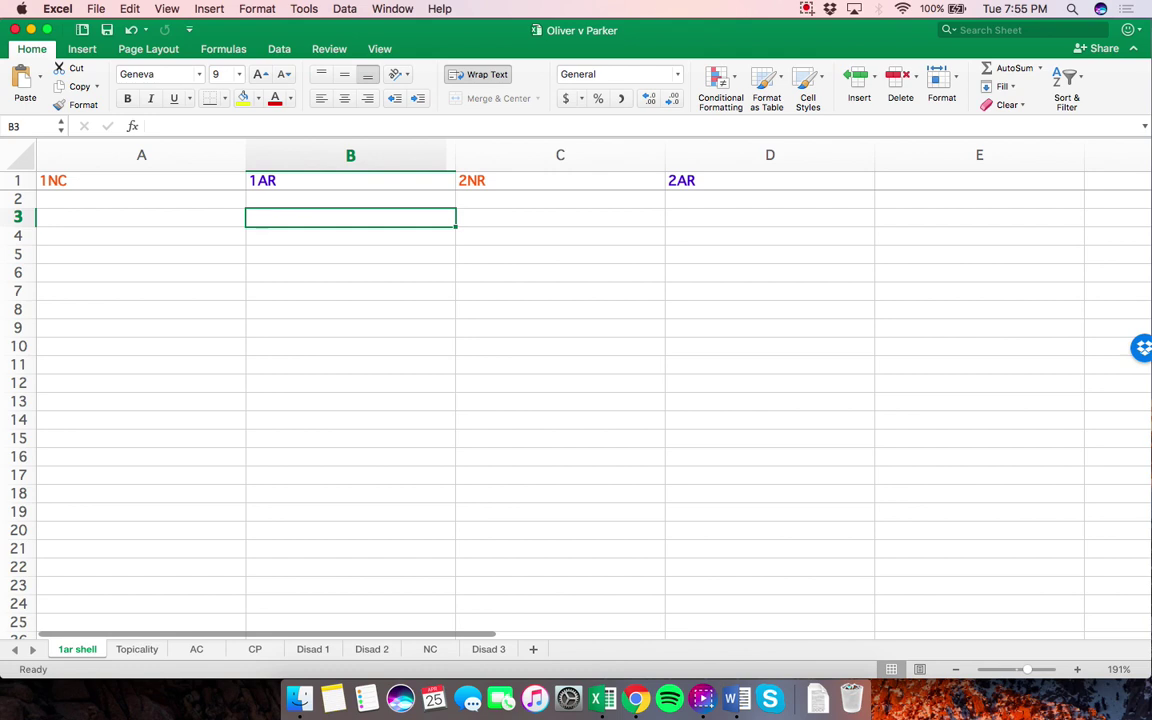
pyautogui.write('Interp')
pyautogui.press('Return')
pyautogui.press('Return')
pyautogui.write('can')
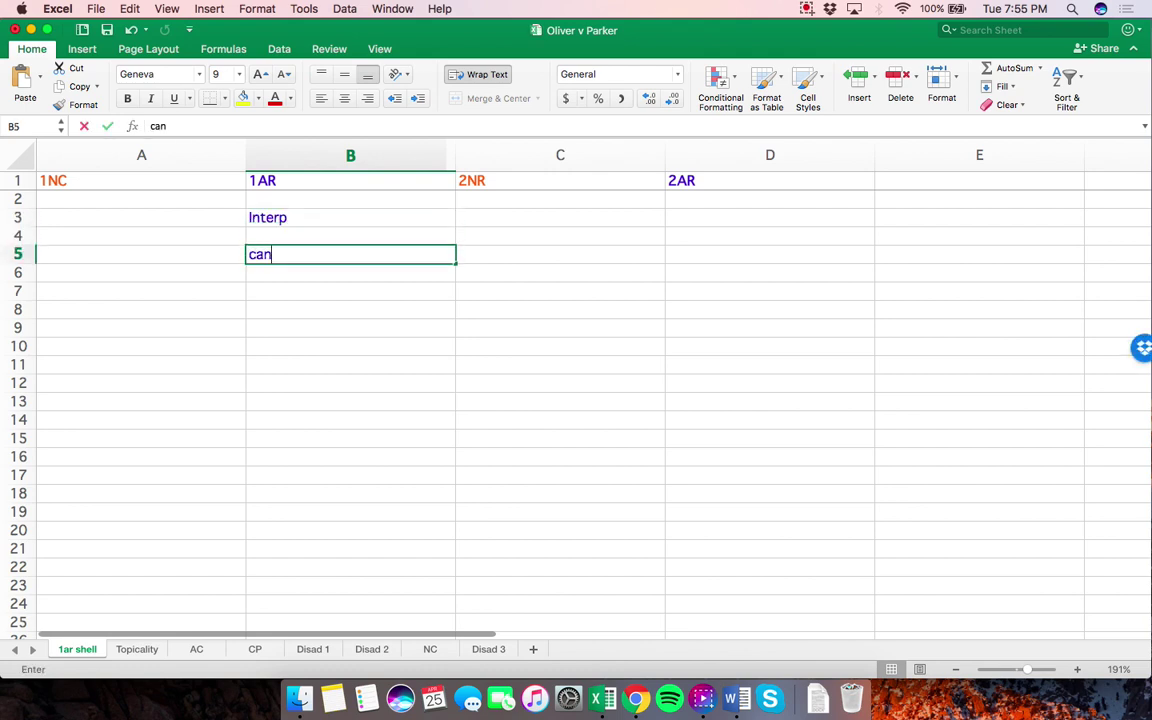
pyautogui.write('not read a con')
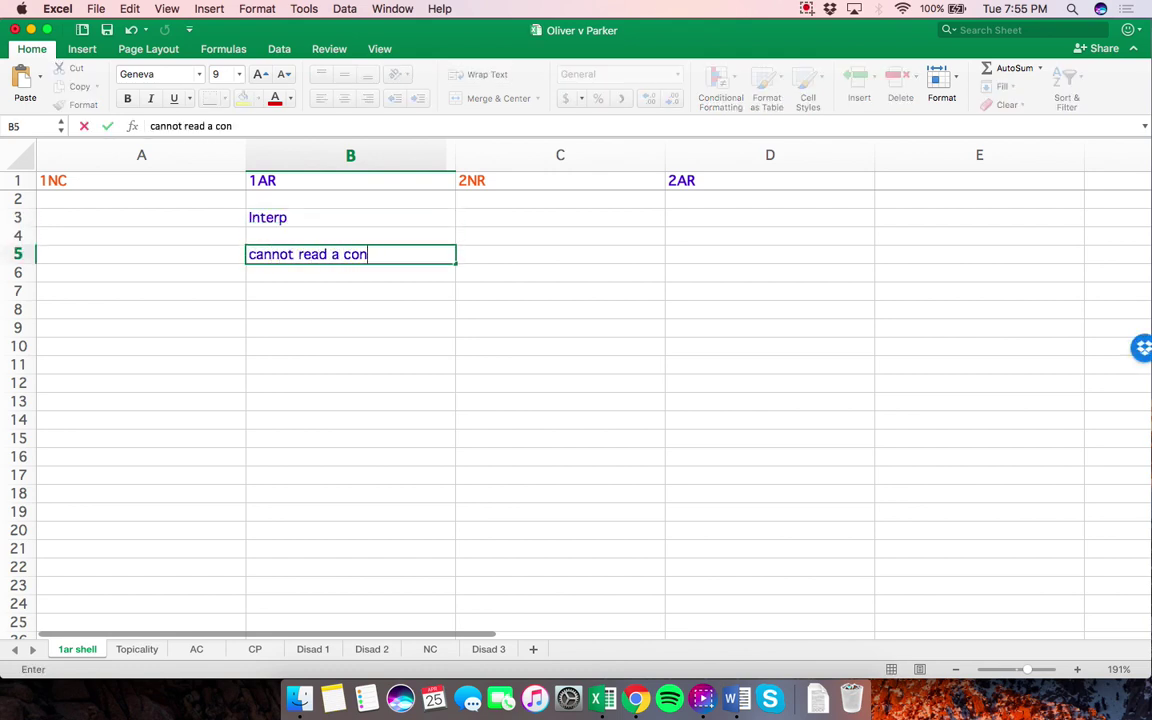
pyautogui.write('sult CP')
pyautogui.press('Return')
pyautogui.press('Return')
pyautogui.press('Return')
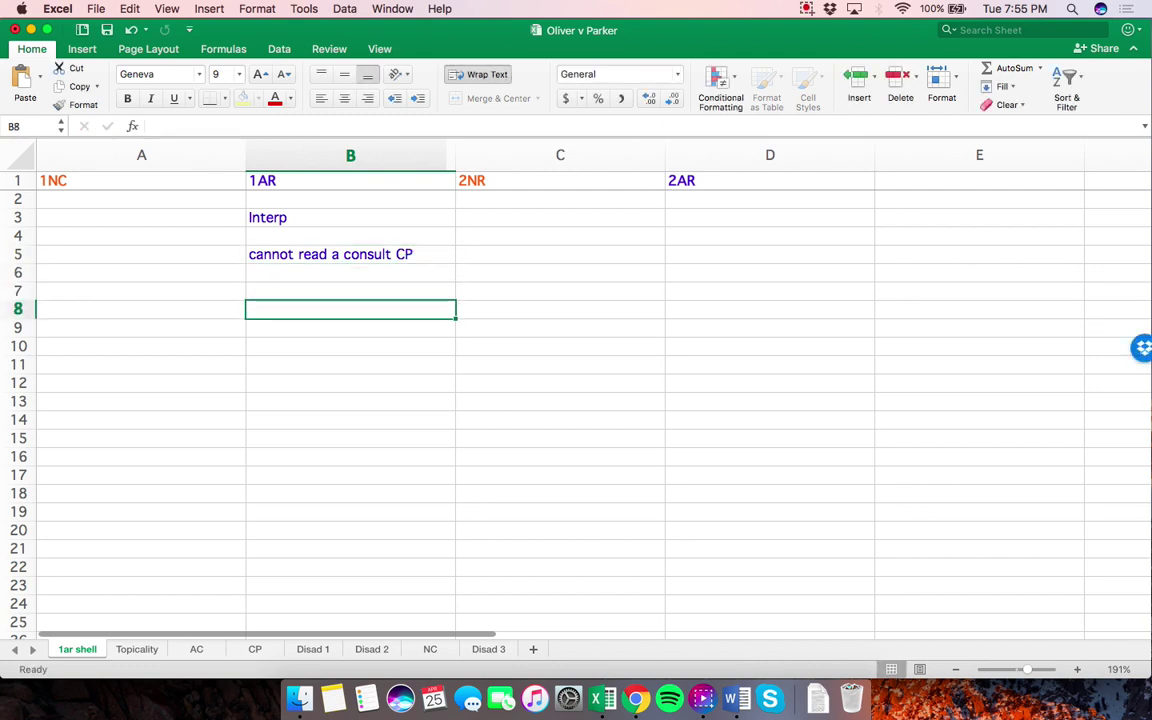
# Enter "spirit interp" in B8 and "turn ground" in B12
pyautogui.write('spirit interp')
pyautogui.press('Return')
pyautogui.press('Return')
pyautogui.press('Return')
pyautogui.press('Return')
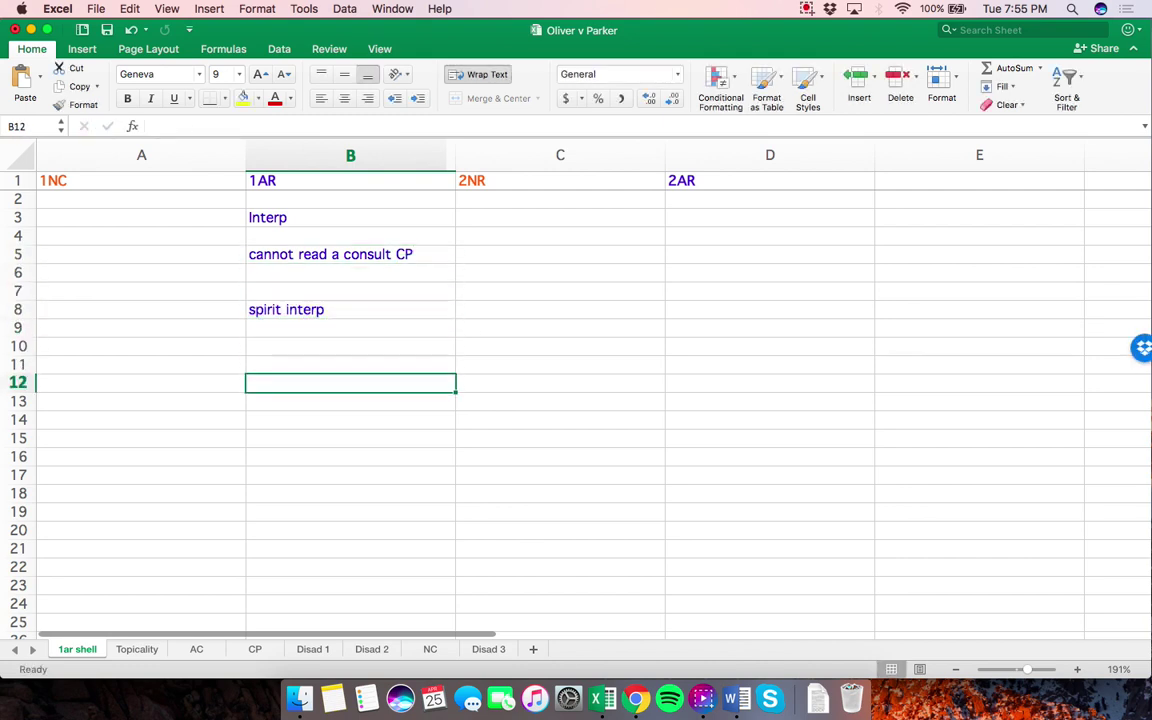
pyautogui.write('turn ground')
pyautogui.press('Return')
pyautogui.press('Return')
pyautogui.press('Return')
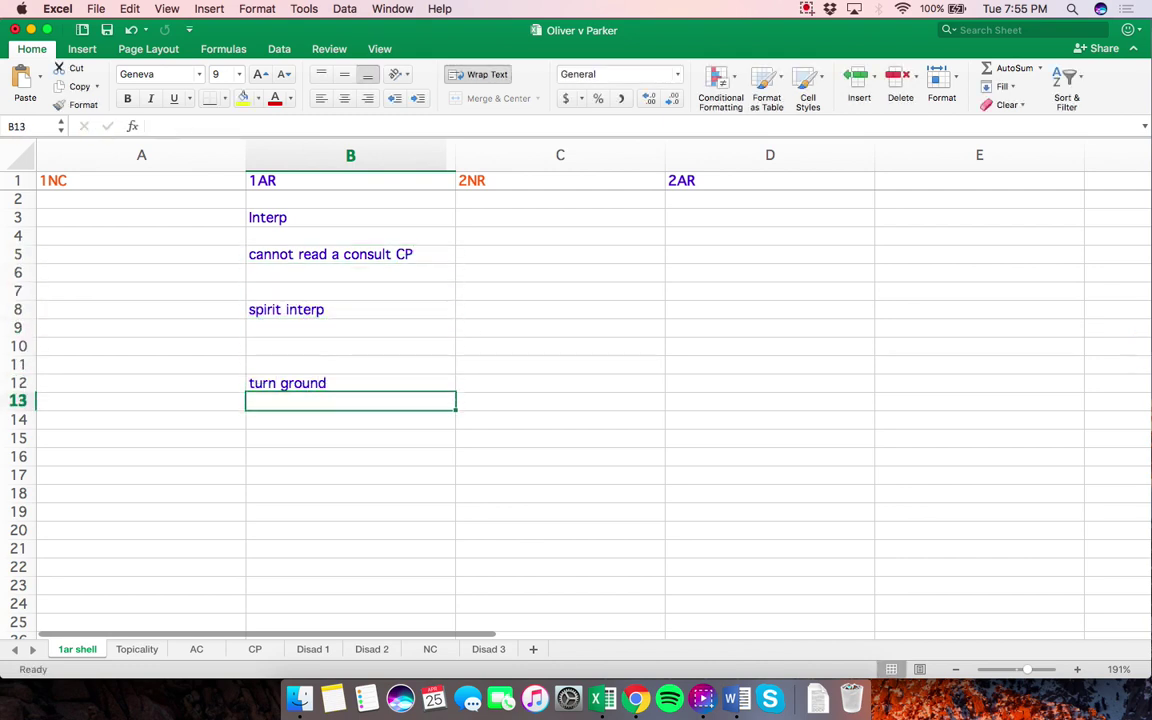
# Enter "imp to turn" in B15 and "you fiat consis with your std" in B17
pyautogui.write('imp to turn')
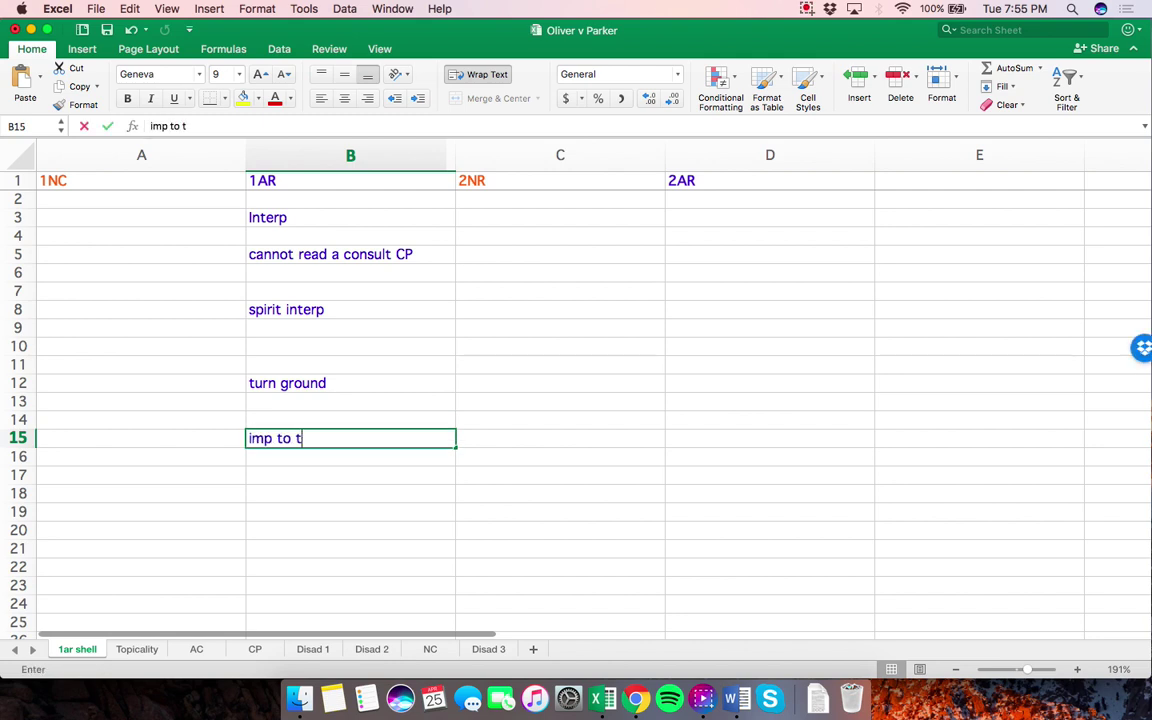
pyautogui.press('Return')
pyautogui.press('Return')
pyautogui.write('you fiat ')
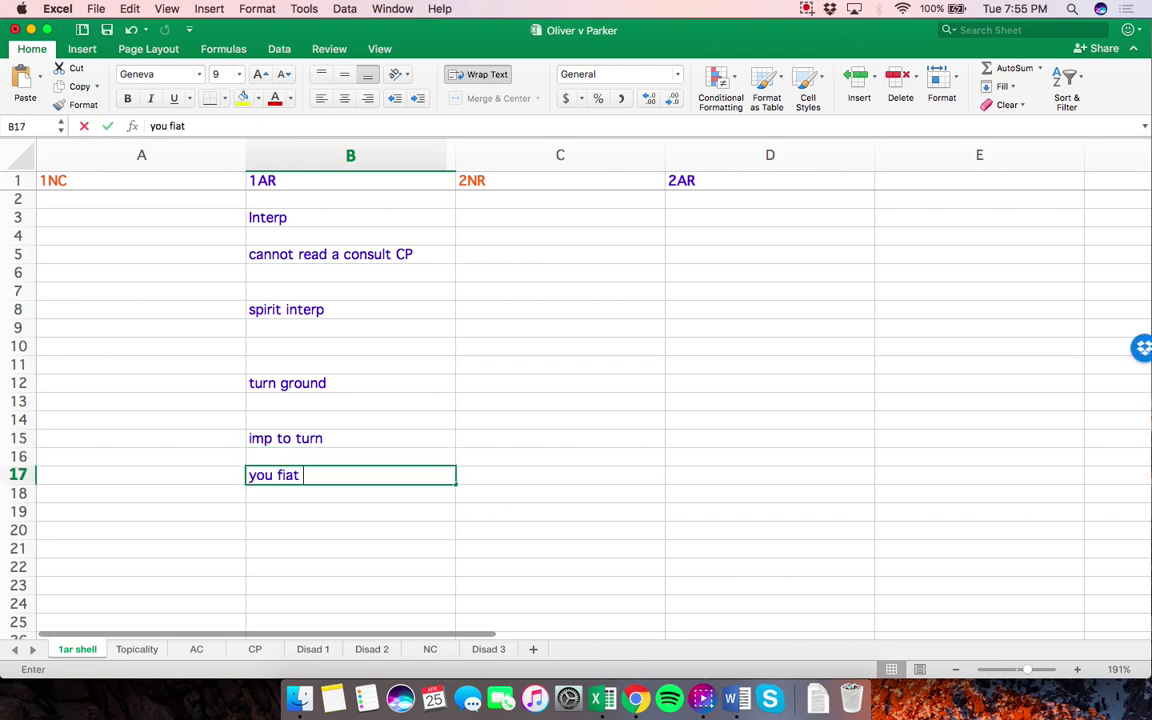
pyautogui.write('consis with your st')
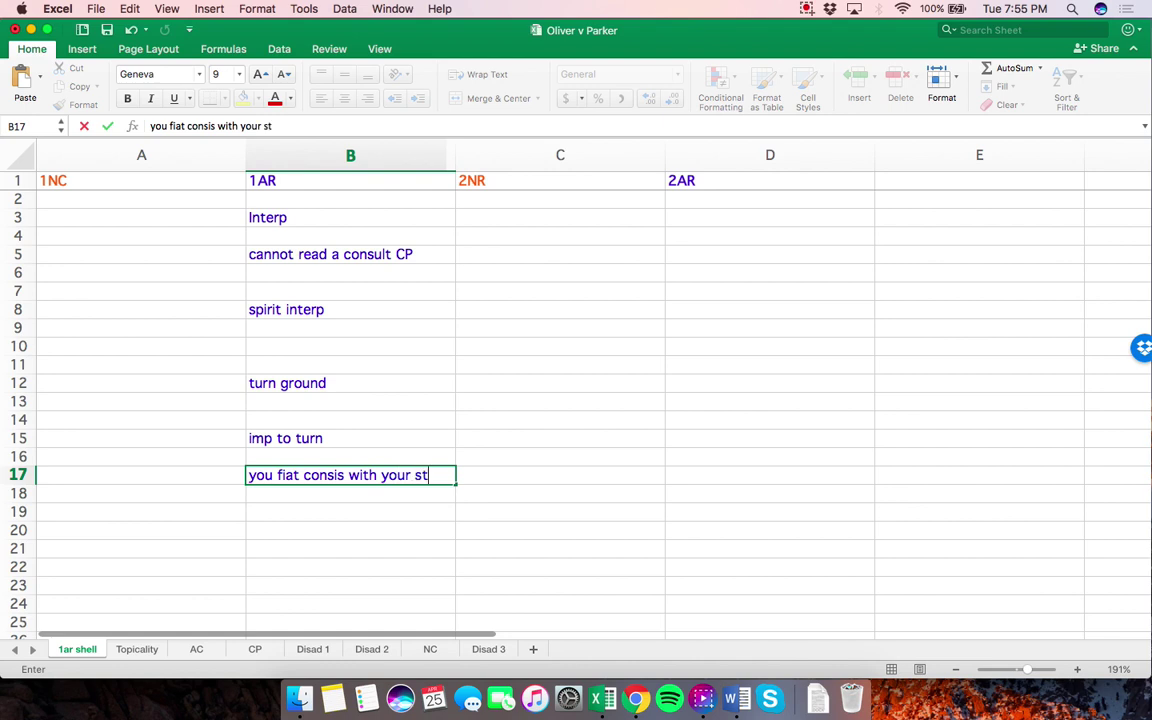
pyautogui.write('d')
pyautogui.press('Return')
pyautogui.press('Return')
pyautogui.press('Return')
# Enter "they def turn the aff" in B20 and "pidgeonholes me into fwk debate" in B22
pyautogui.write('th')
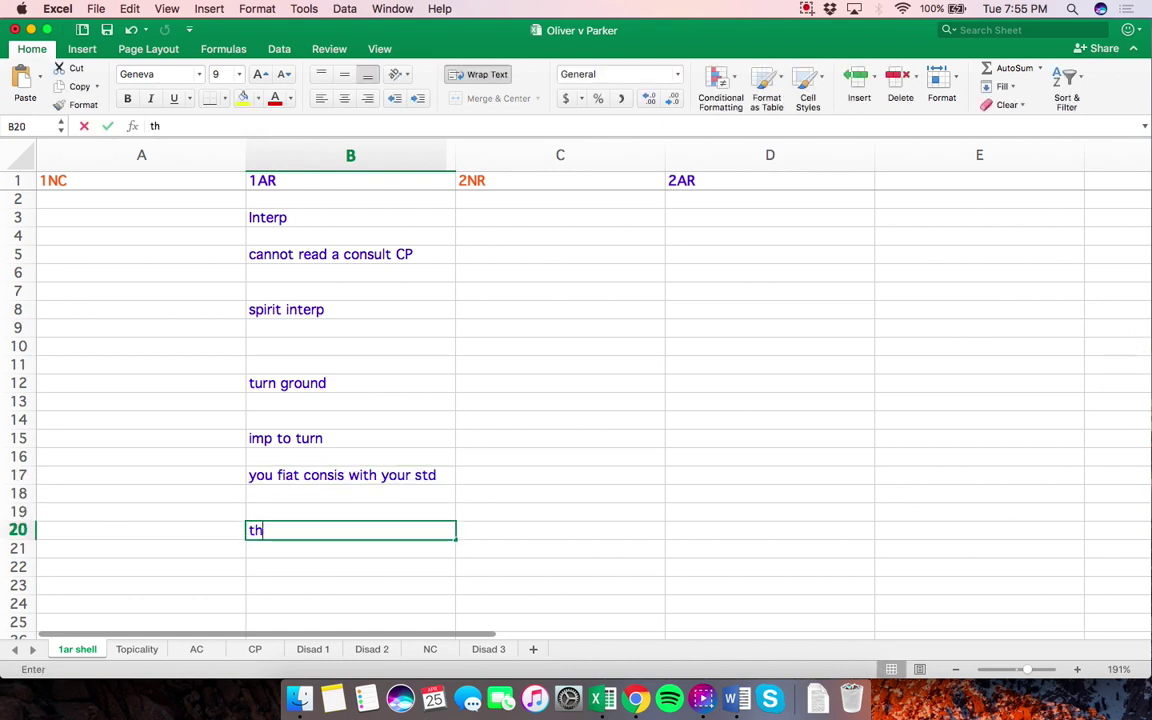
pyautogui.write('ey def turn the aff')
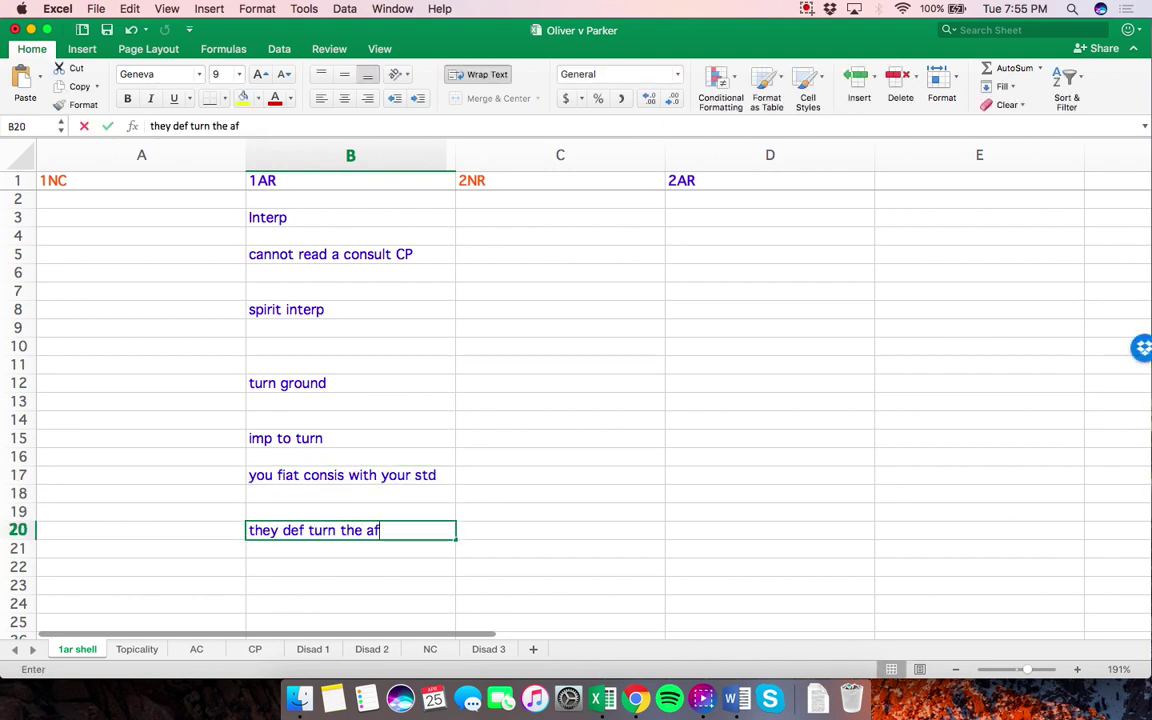
pyautogui.press('Return')
pyautogui.press('Return')
pyautogui.write('pidg')
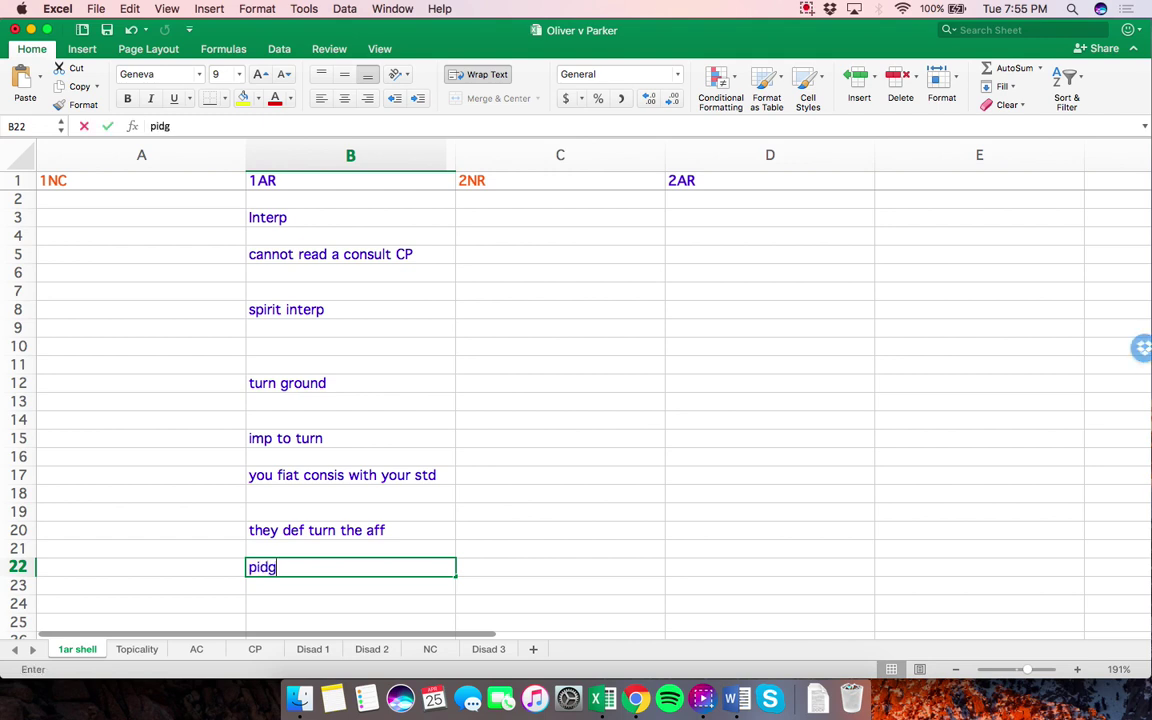
pyautogui.write('eonholes me into fwk debate')
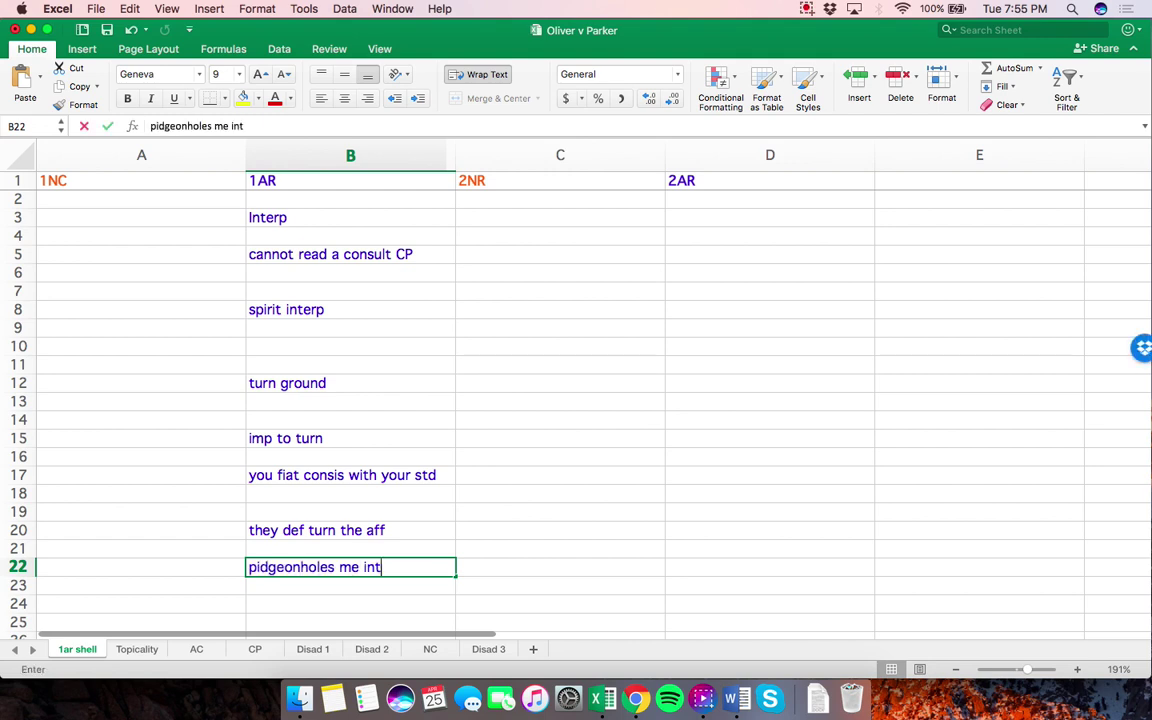
pyautogui.press('Return')
pyautogui.press('Return')
pyautogui.press('Return')
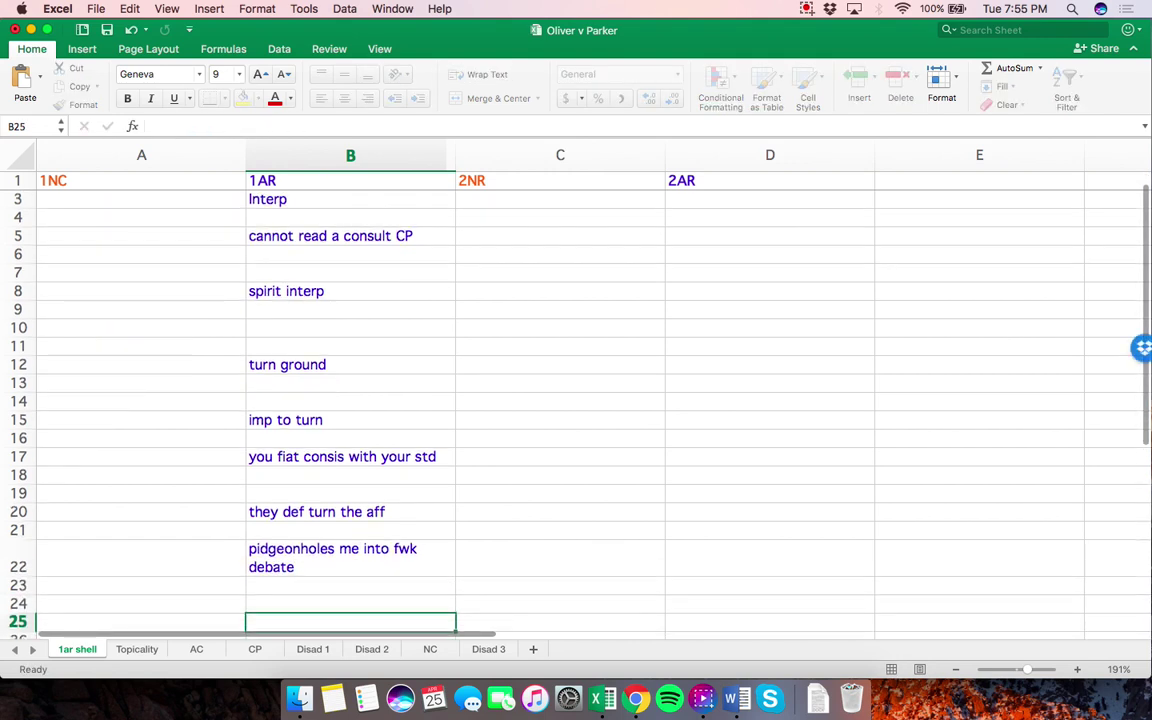
# Enter "should be able to have deabte on any layer of the aff" in B25
pyautogui.write('two')
pyautogui.press('BackSpace')
pyautogui.press('BackSpace')
pyautogui.press('BackSpace')
pyautogui.write('should be able')
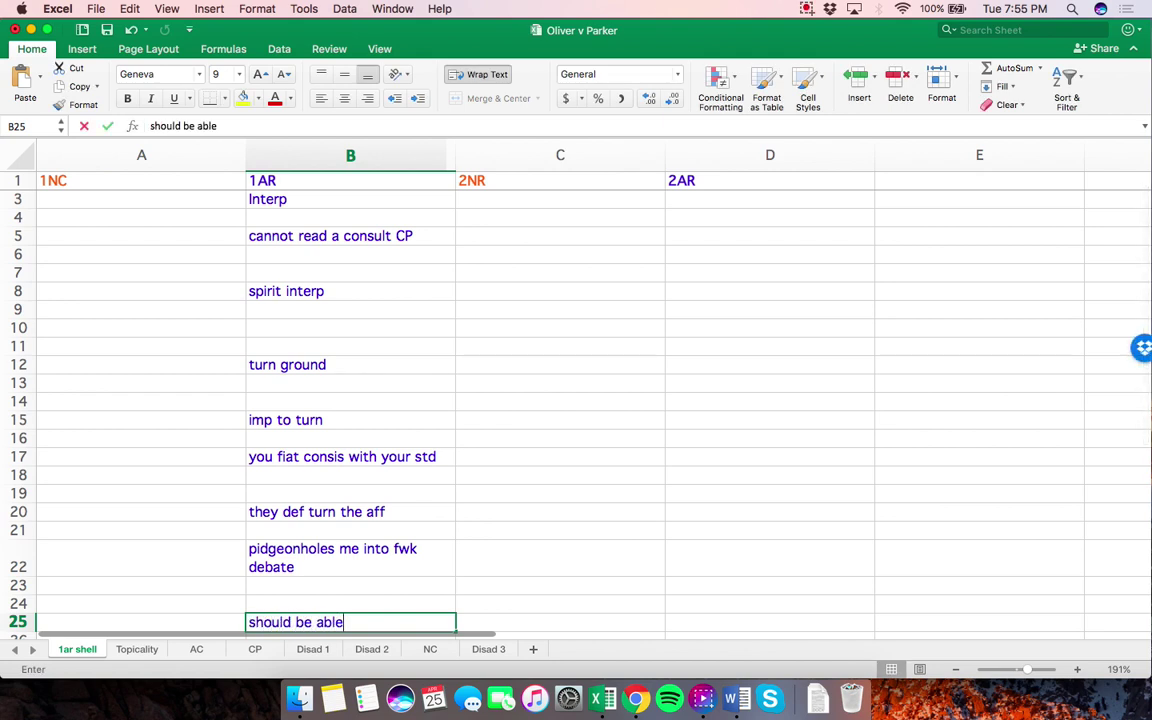
pyautogui.write(' to have deabte on any l')
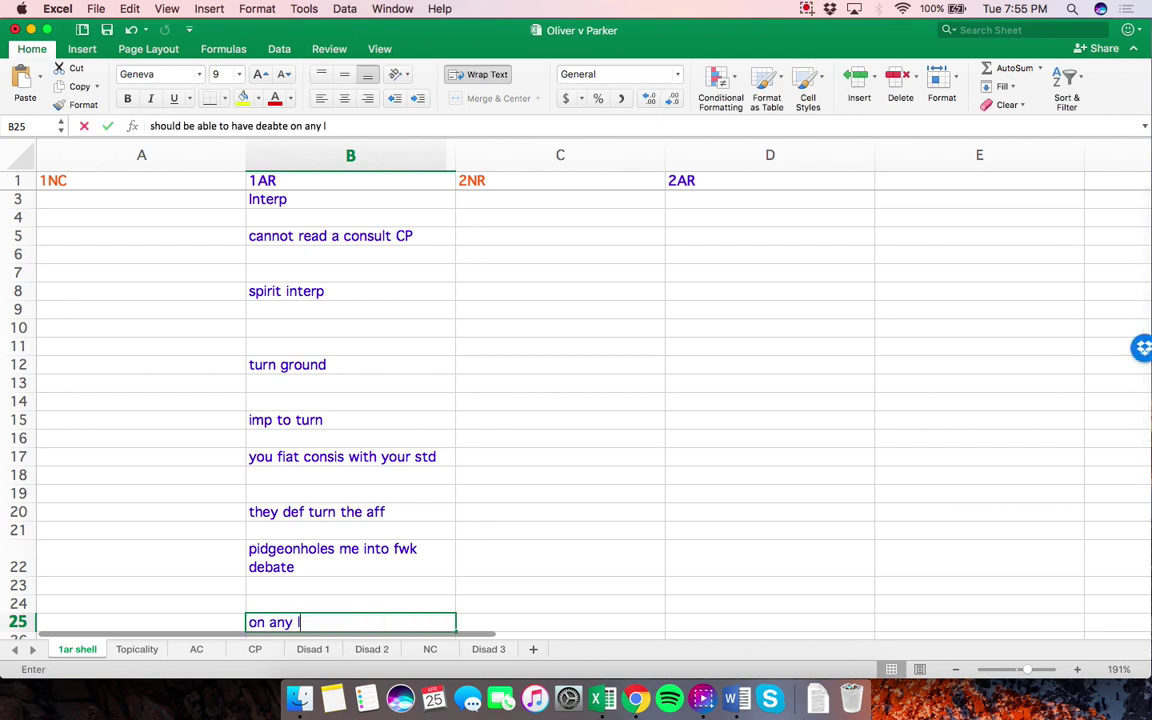
pyautogui.write('ayer of the aff')
pyautogui.press('Return')
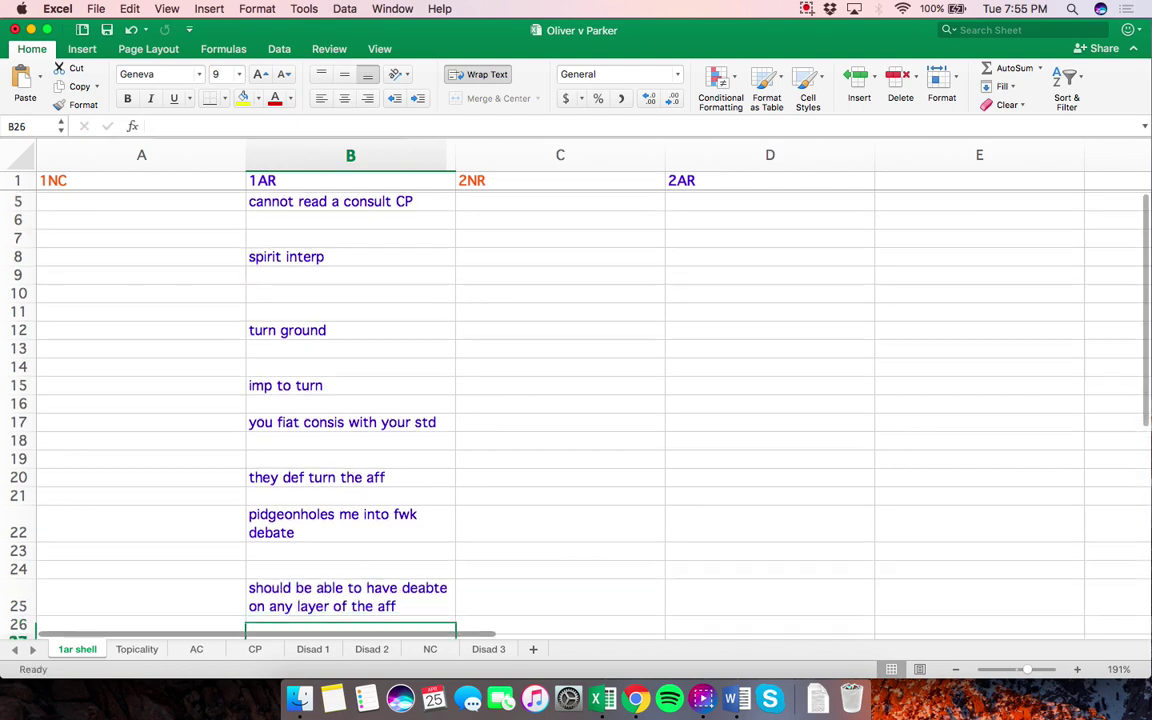
# Enter "c. kills topic ed" in B28 and "still have phil ed" in B31 of the 1ar shell sheet
pyautogui.press('Return')
pyautogui.press('Return')
pyautogui.write('c. kills topic ')
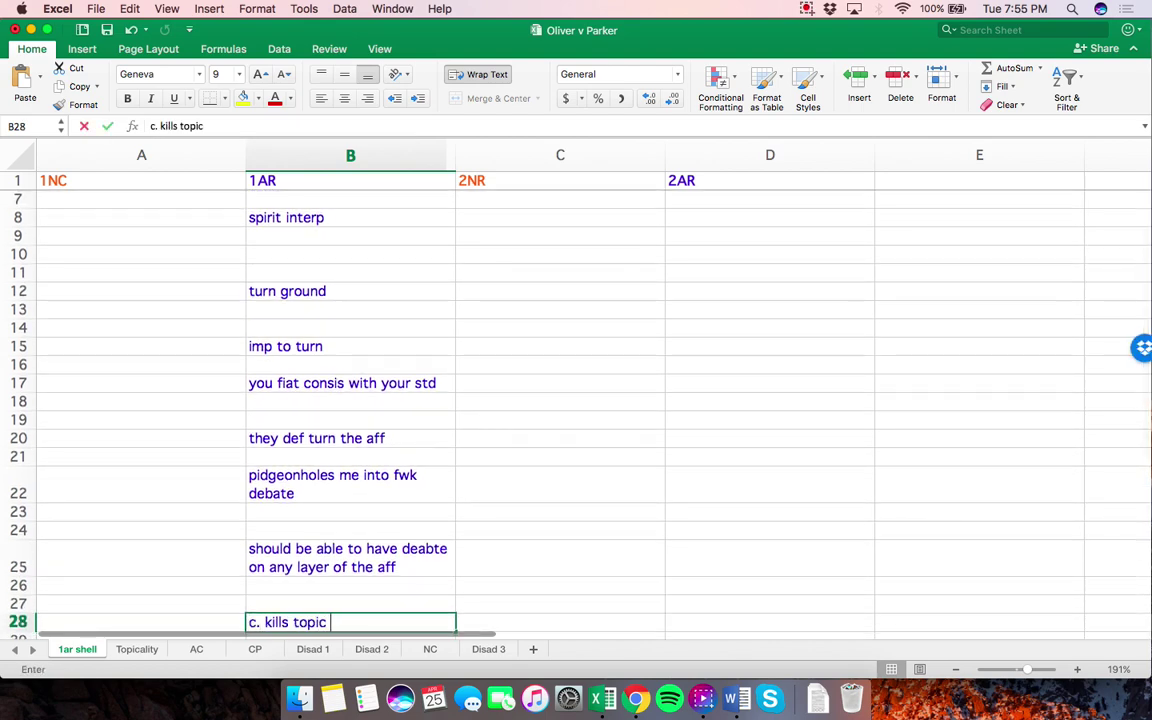
pyautogui.write('ed')
pyautogui.press('Return')
pyautogui.press('Return')
pyautogui.press('Return')
pyautogui.write('still have ')
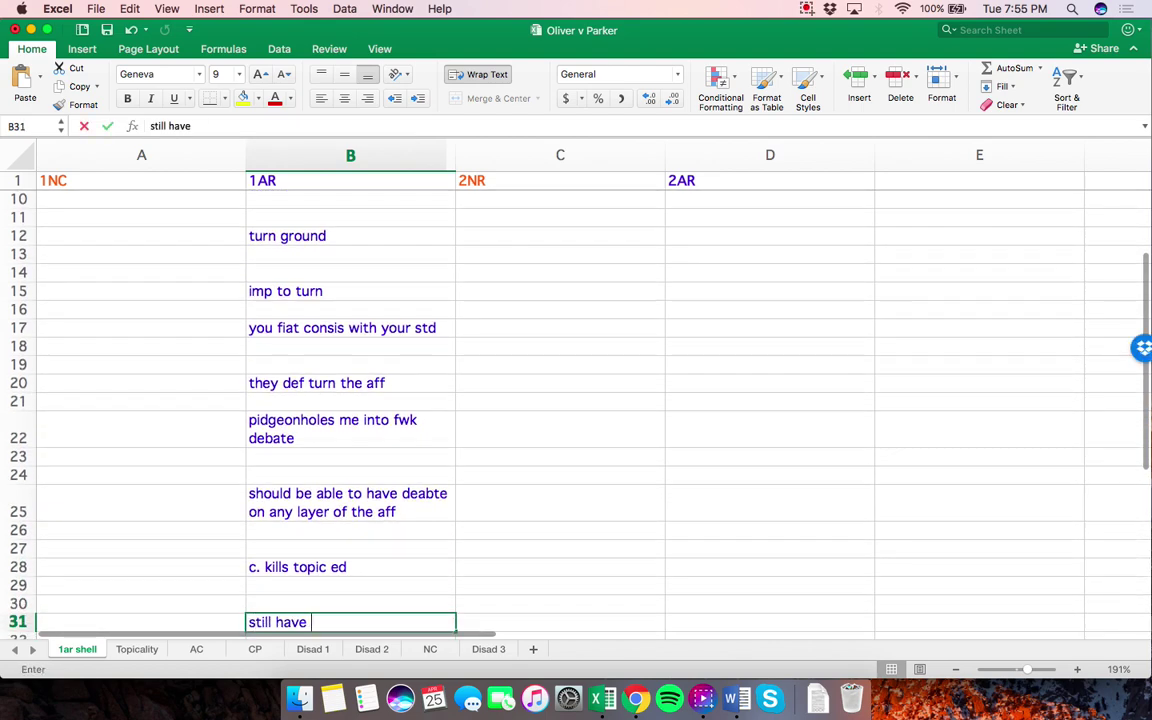
pyautogui.write('phil ed')
pyautogui.press('Return')
# Enter "only 2 months" in B33 and "CA voter" in B36
pyautogui.press('Return')
pyautogui.write('only 2 months')
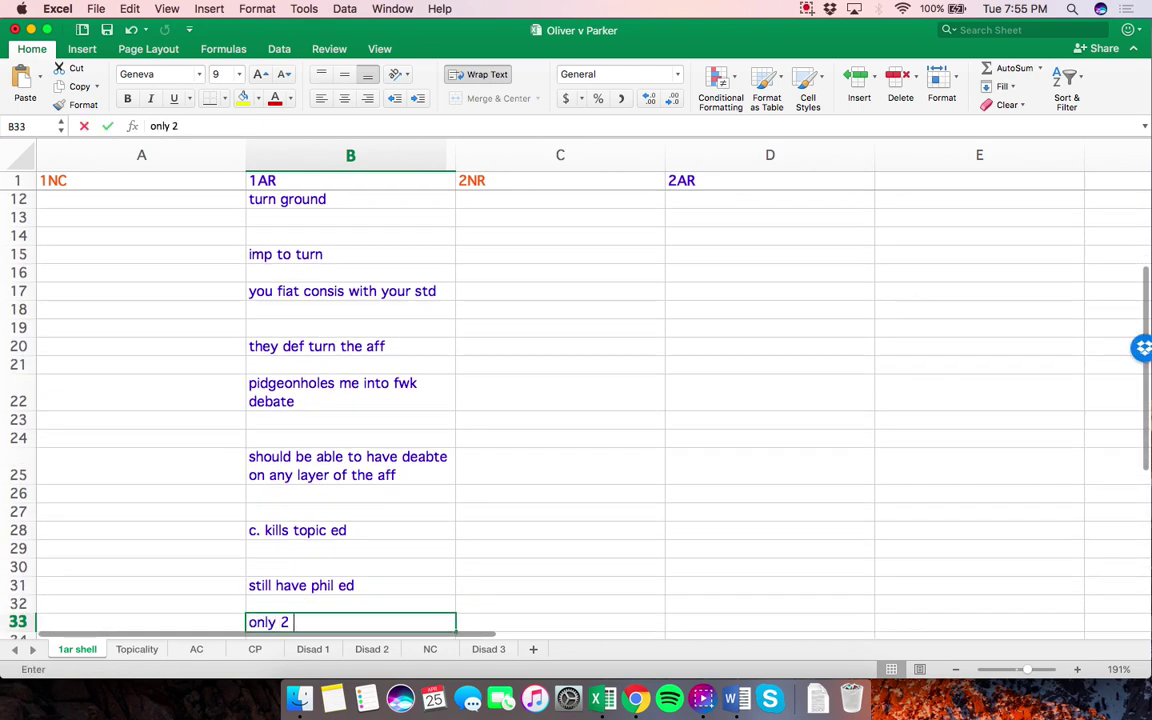
pyautogui.press('Return')
pyautogui.press('Return')
pyautogui.press('Return')
pyautogui.write('CA')
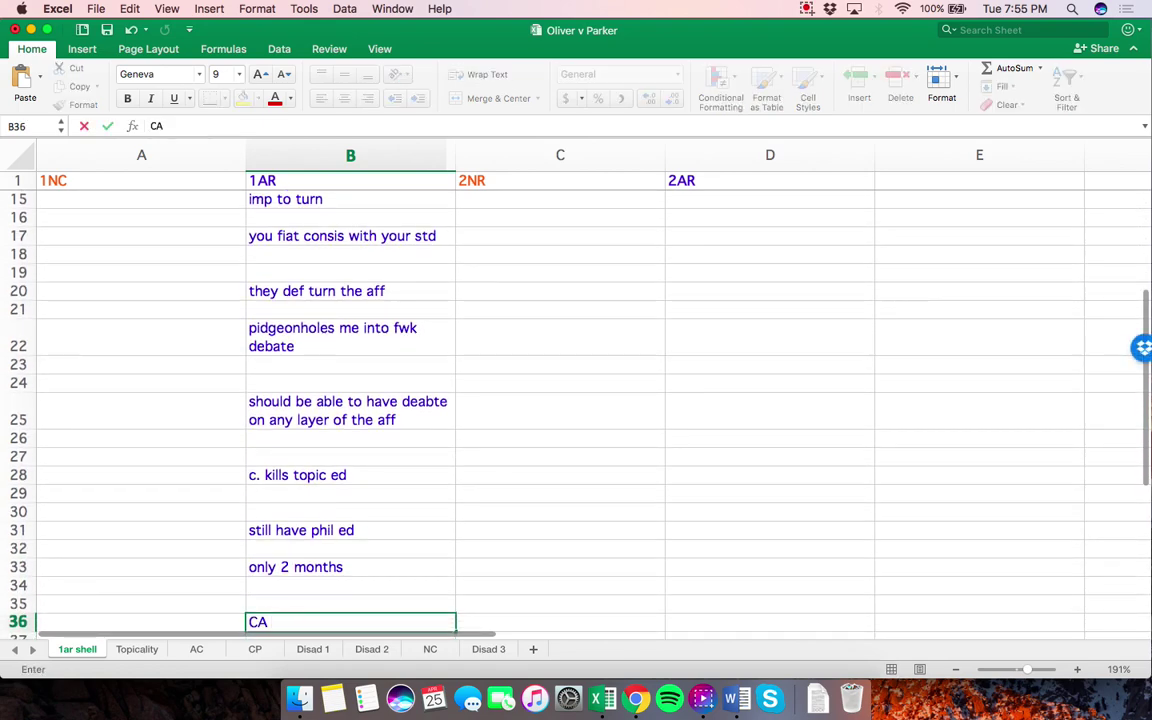
pyautogui.write(' voter')
pyautogui.press('Return')
# Enter "reciprocity" in B39 and "shell ow" in B42
pyautogui.press('Return')
pyautogui.press('Return')
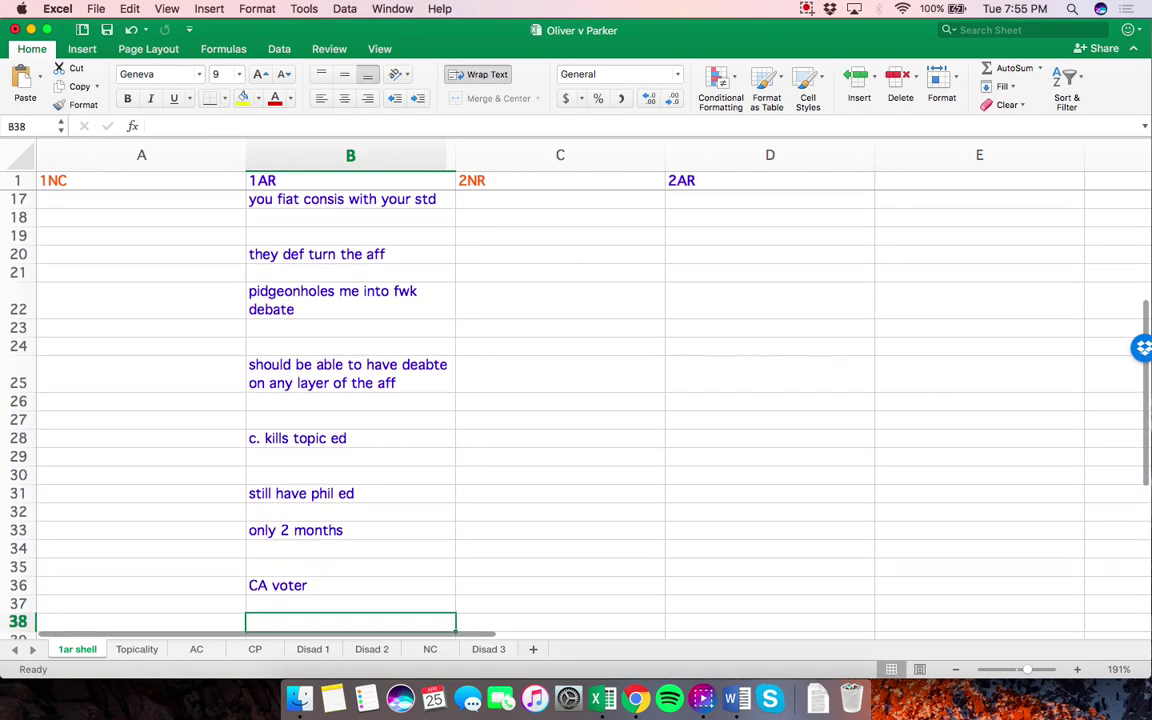
pyautogui.write('recip')
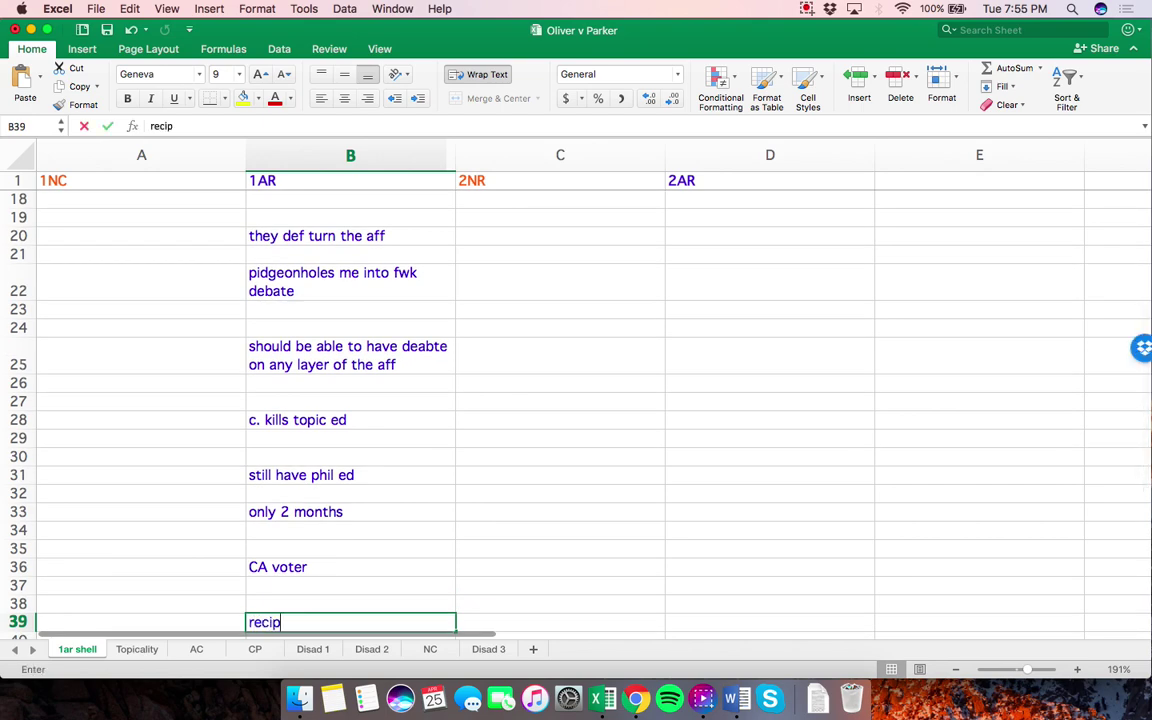
pyautogui.write('rocity')
pyautogui.press('Return')
pyautogui.press('Return')
pyautogui.press('Return')
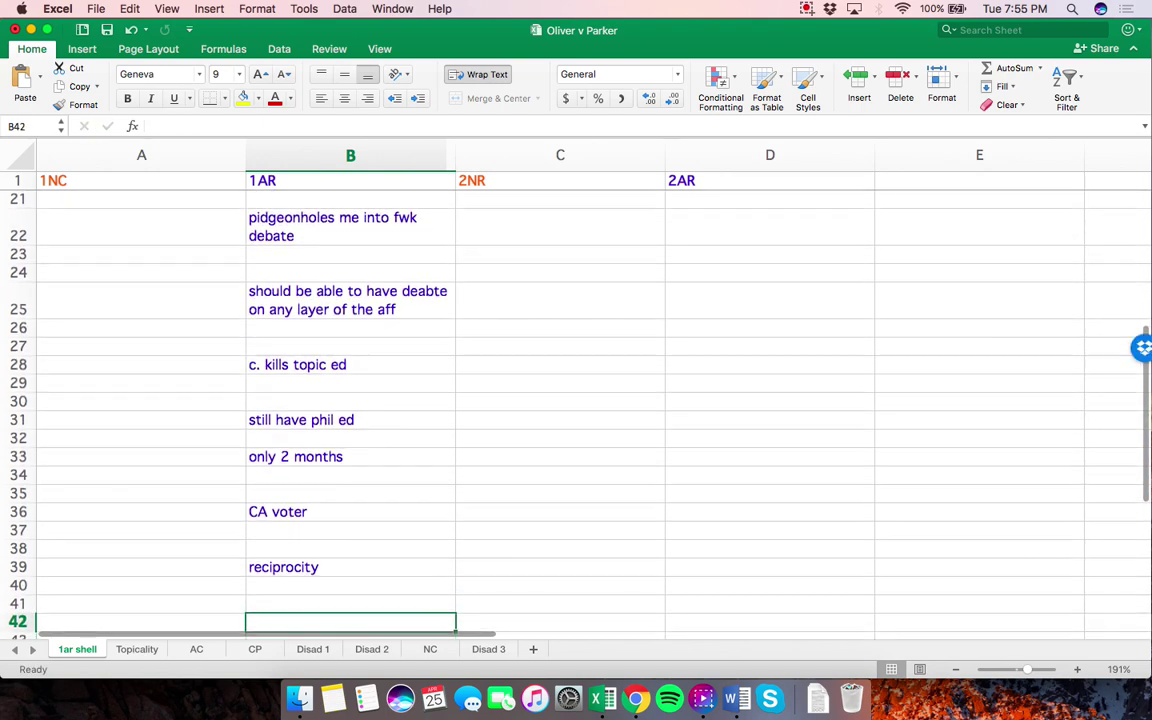
pyautogui.write('shell ow')
pyautogui.press('Return')
# Enter "a. 1ar already skewed" in B44 and "massive abuse" in B45
pyautogui.press('Return')
pyautogui.write('a.')
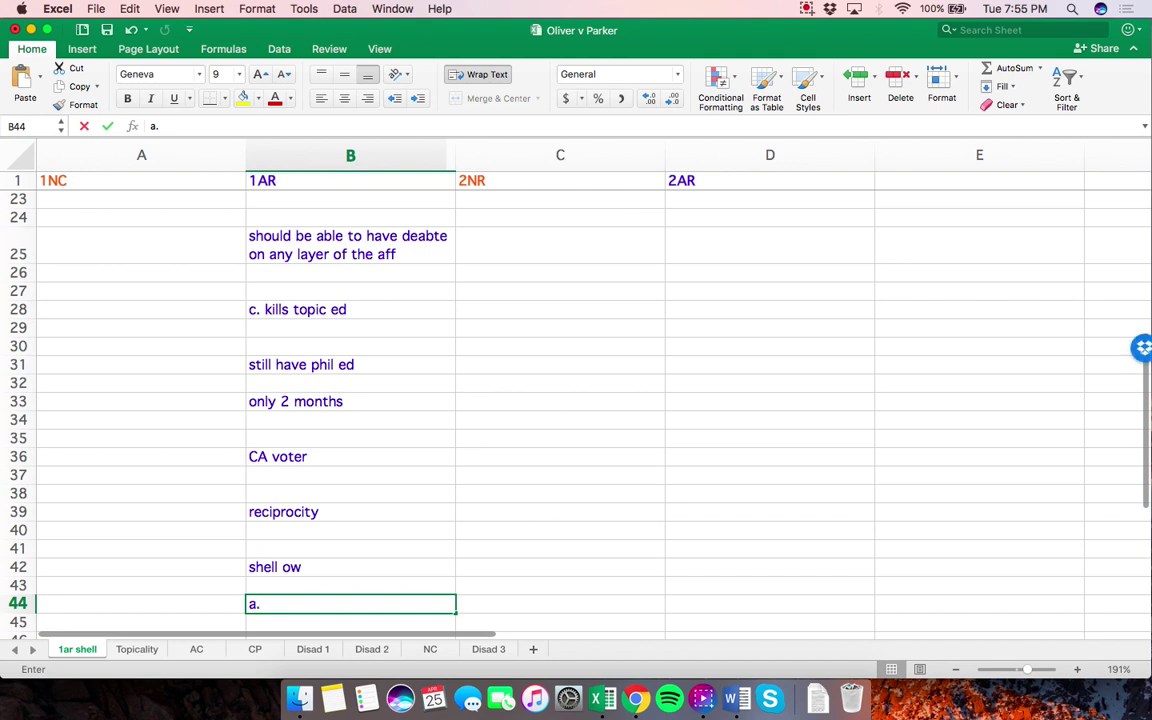
pyautogui.write(' 1ar alrea')
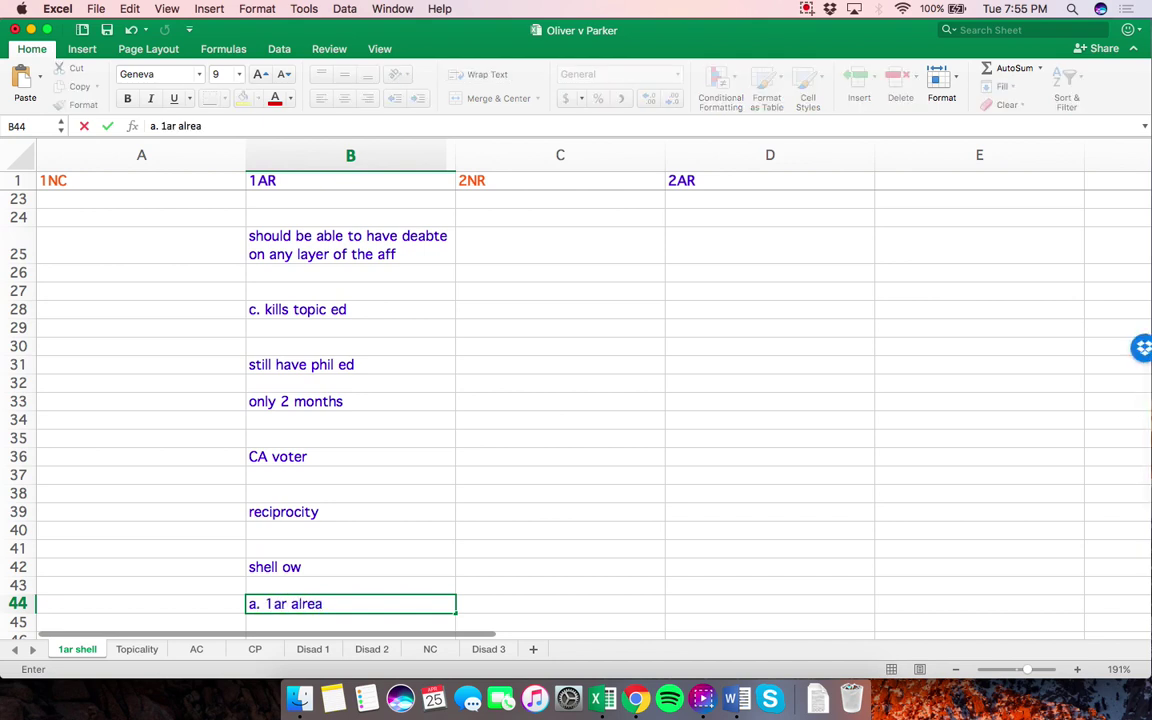
pyautogui.write('dy skewed')
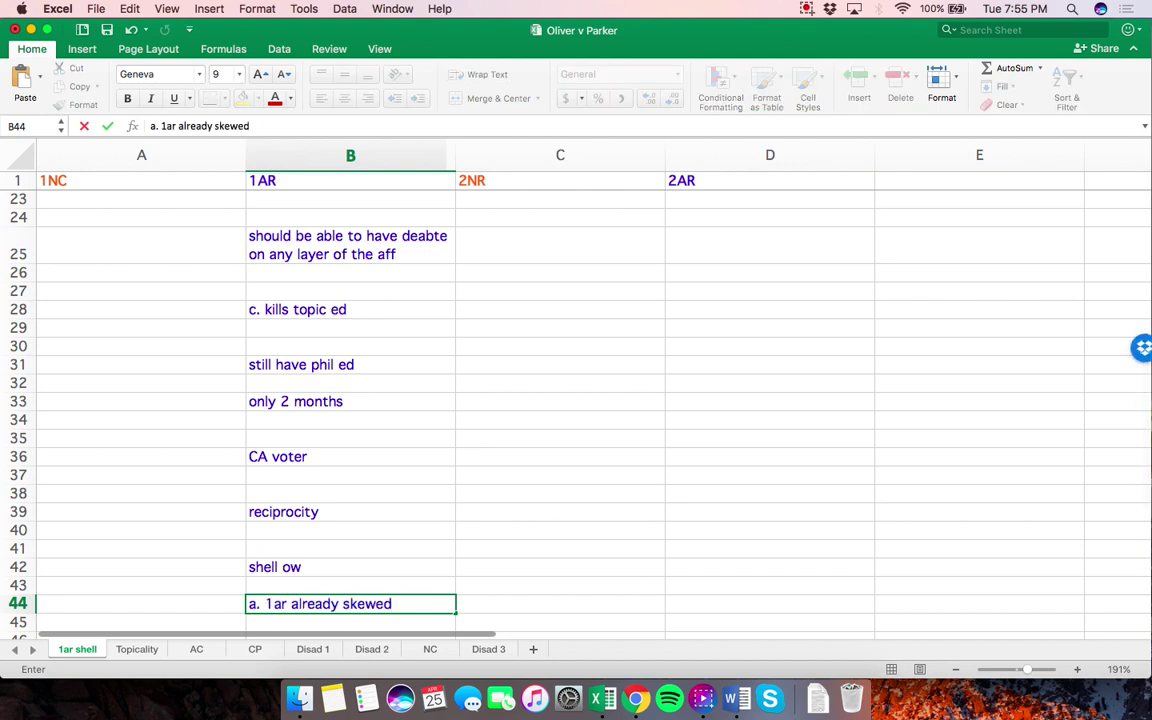
pyautogui.press('Return')
pyautogui.write('massive a')
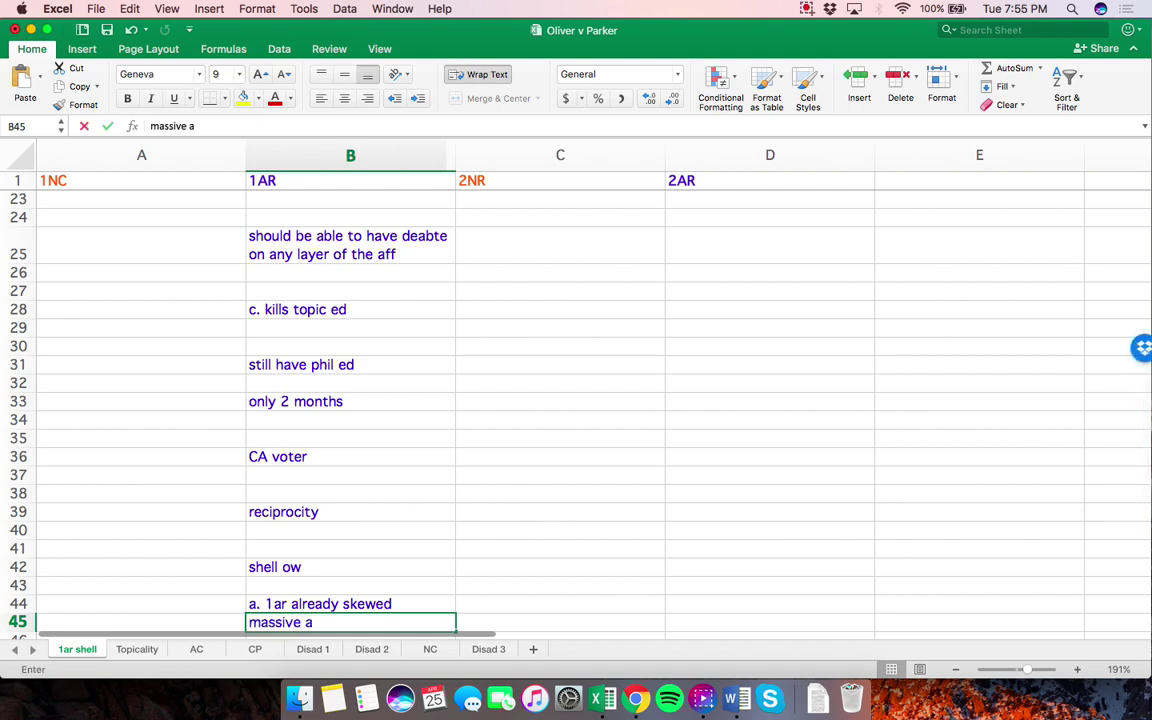
pyautogui.write('buse')
pyautogui.press('Return')
# On the Topicality sheet, answer the 1NC interp in the 1AR column with "CI--" in B4 and "converse" in B5
pyautogui.hotkey('ctrl', 'pagedown')
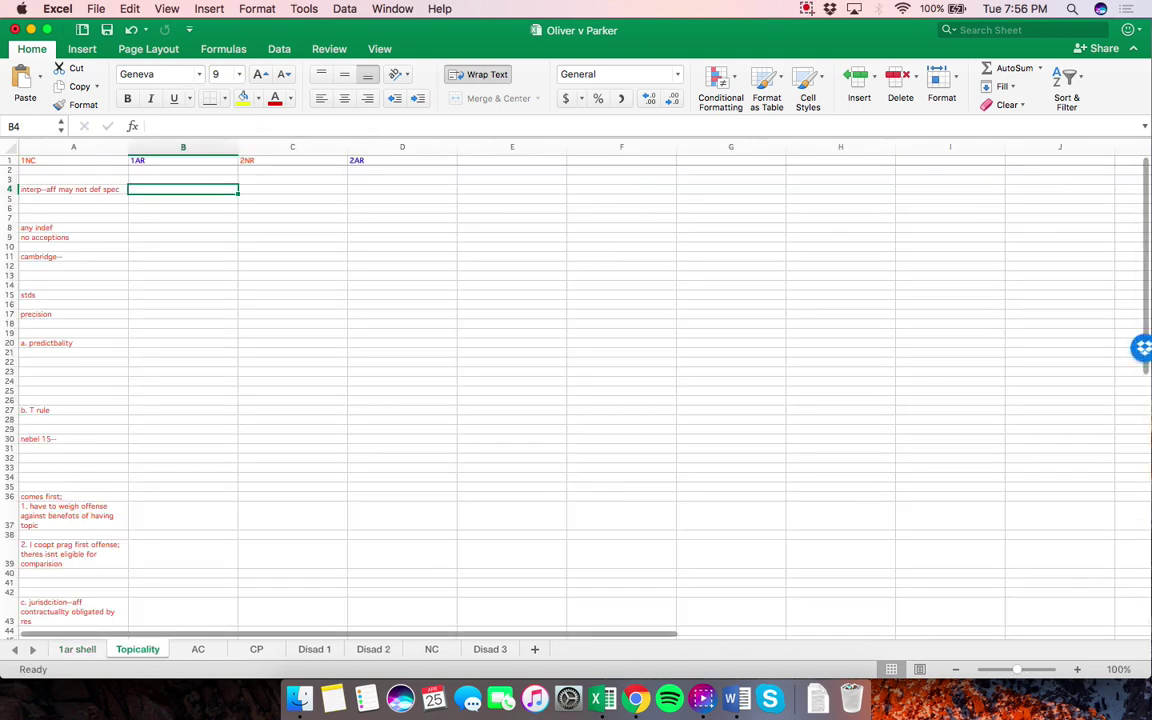
pyautogui.scroll(5, 576, 390)
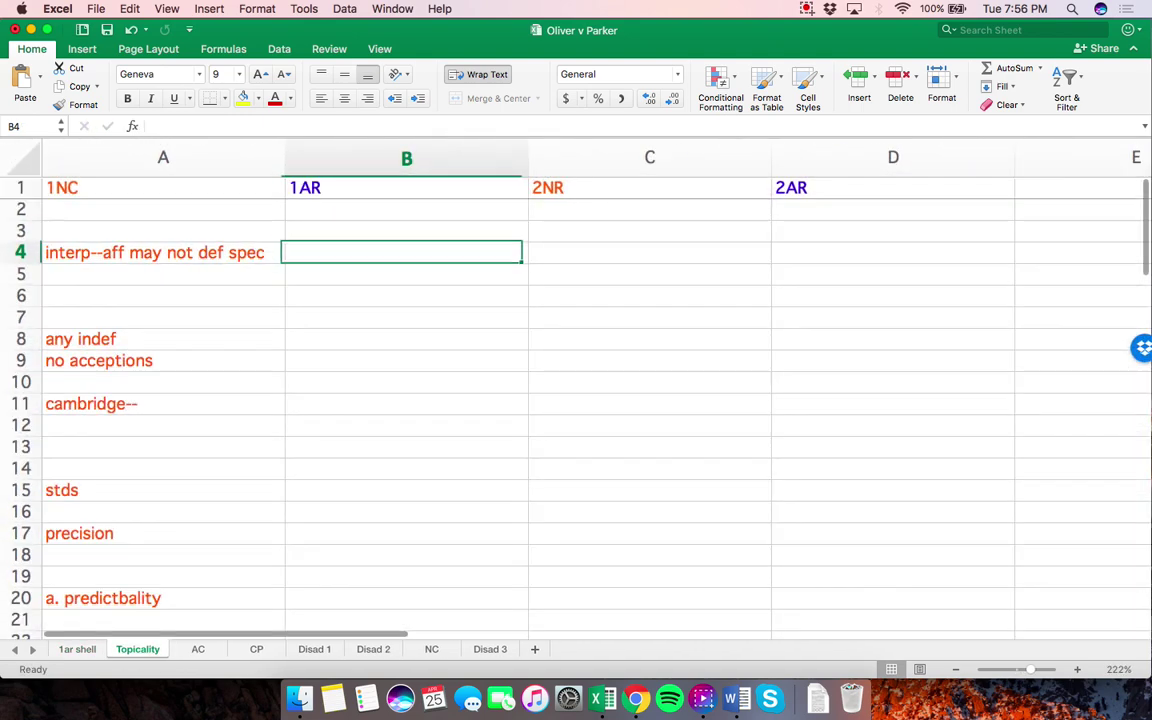
pyautogui.write('Cl--')
pyautogui.press('Return')
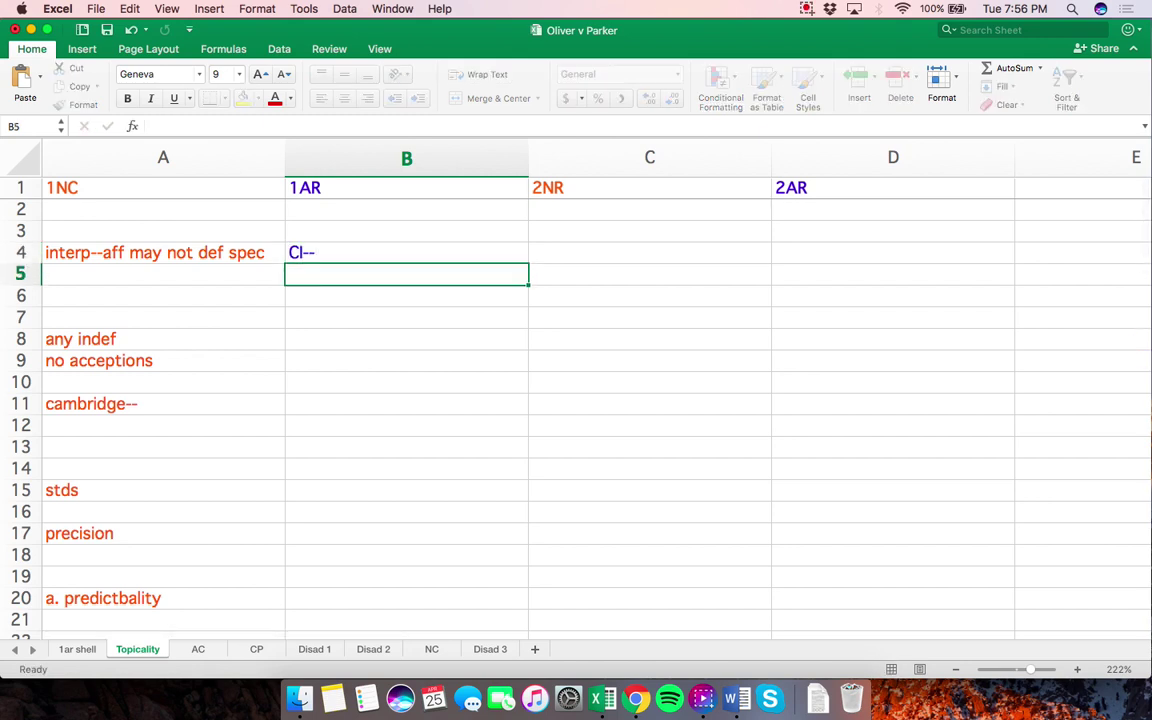
pyautogui.write('converse')
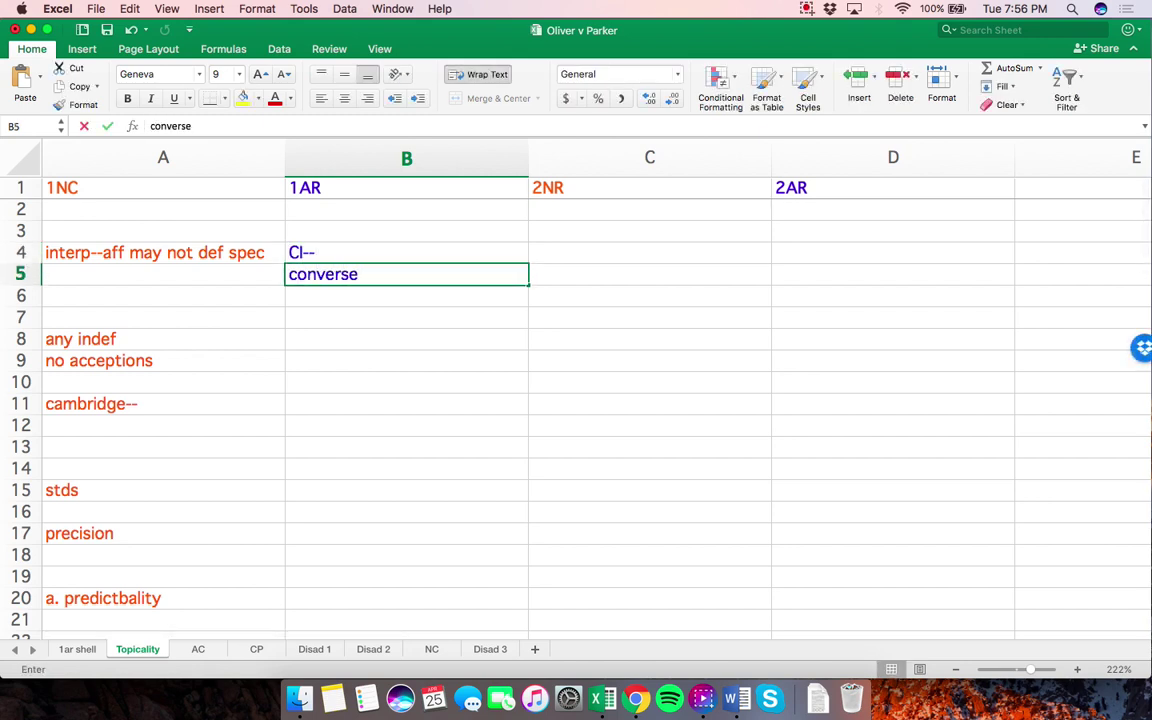
pyautogui.press('Return')
# Enter "nb is depth" in B7 and "ca penderson" in B9
pyautogui.press('Return')
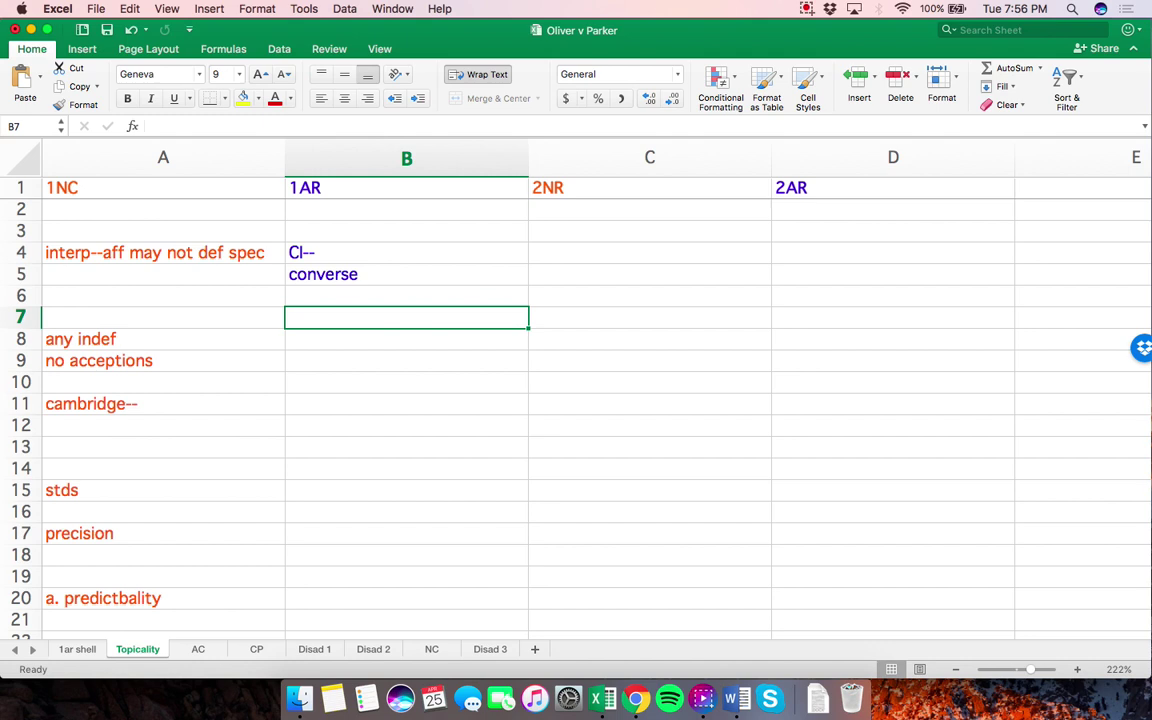
pyautogui.write('nb is depth')
pyautogui.press('Return')
pyautogui.press('Return')
pyautogui.write('c')
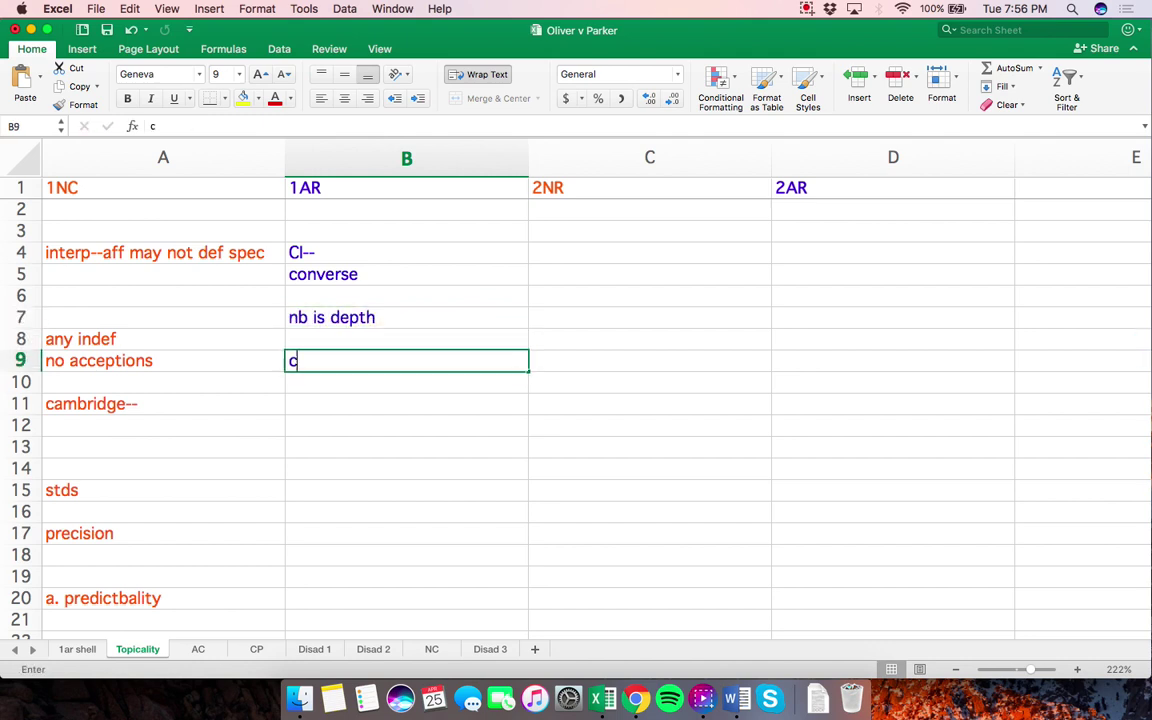
pyautogui.write('a penderson')
pyautogui.press('Return')
# Enter "this edu is mp" in B10 and "side bias impacts" in B14
pyautogui.write('this ed')
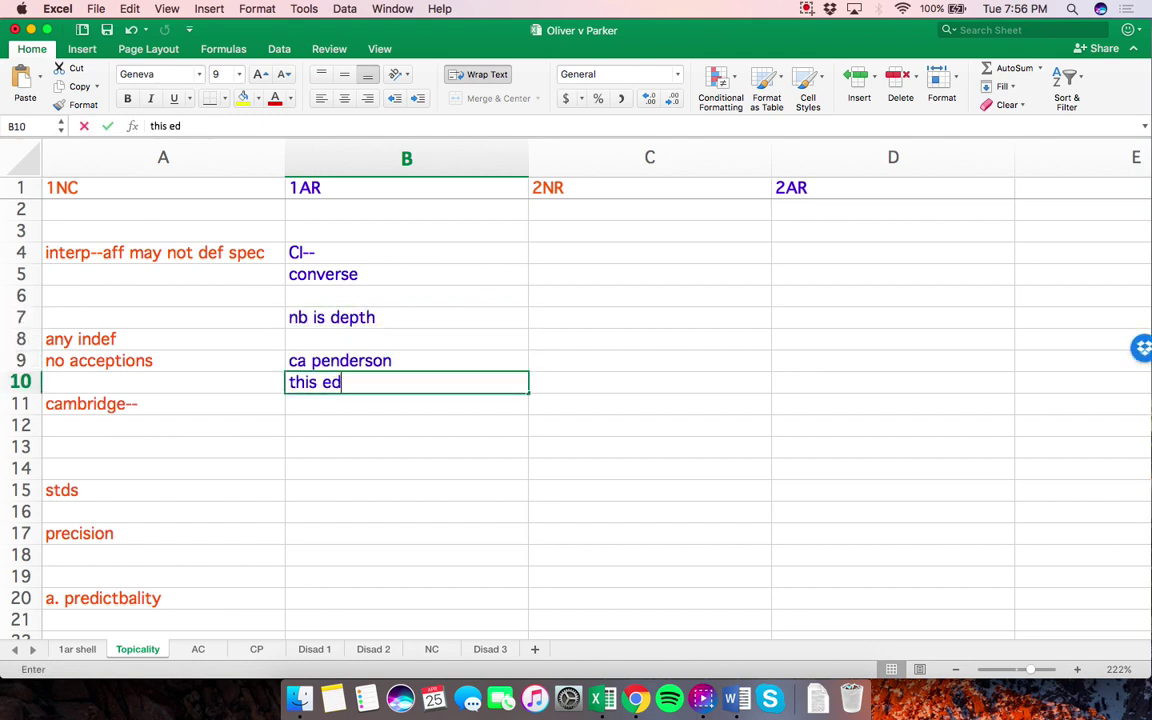
pyautogui.write('u is mp')
pyautogui.press('Return')
pyautogui.press('Return')
pyautogui.press('Return')
pyautogui.press('Return')
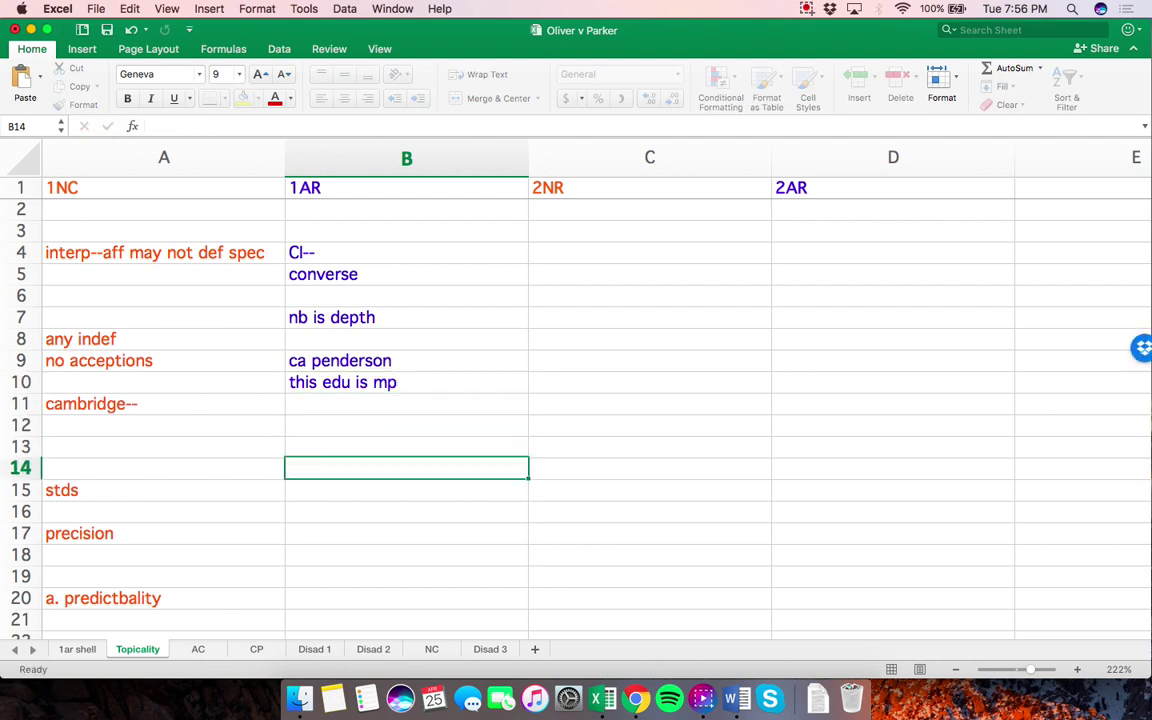
pyautogui.write('side bias im')
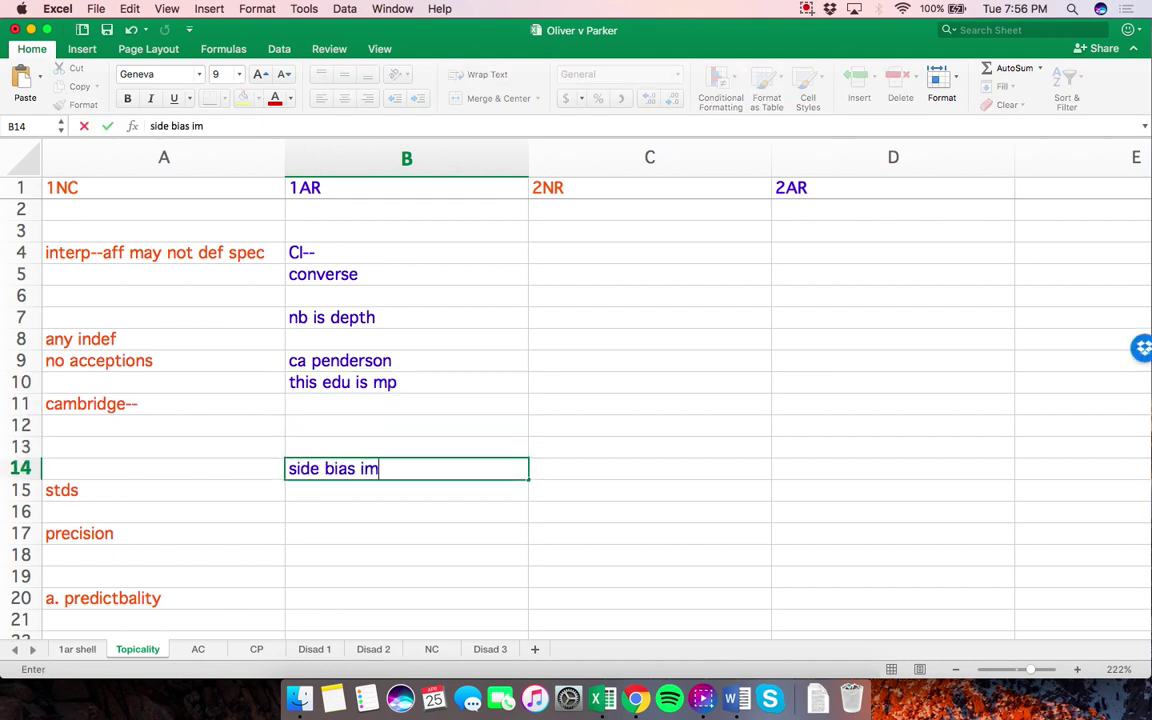
pyautogui.write('pacts')
pyautogui.press('Return')
# Enter "1. limits stds are arbitrary" in B20, beside the 1NC predictability point
pyautogui.press('Return')
pyautogui.press('Return')
pyautogui.press('Return')
pyautogui.press('Return')
pyautogui.press('Return')
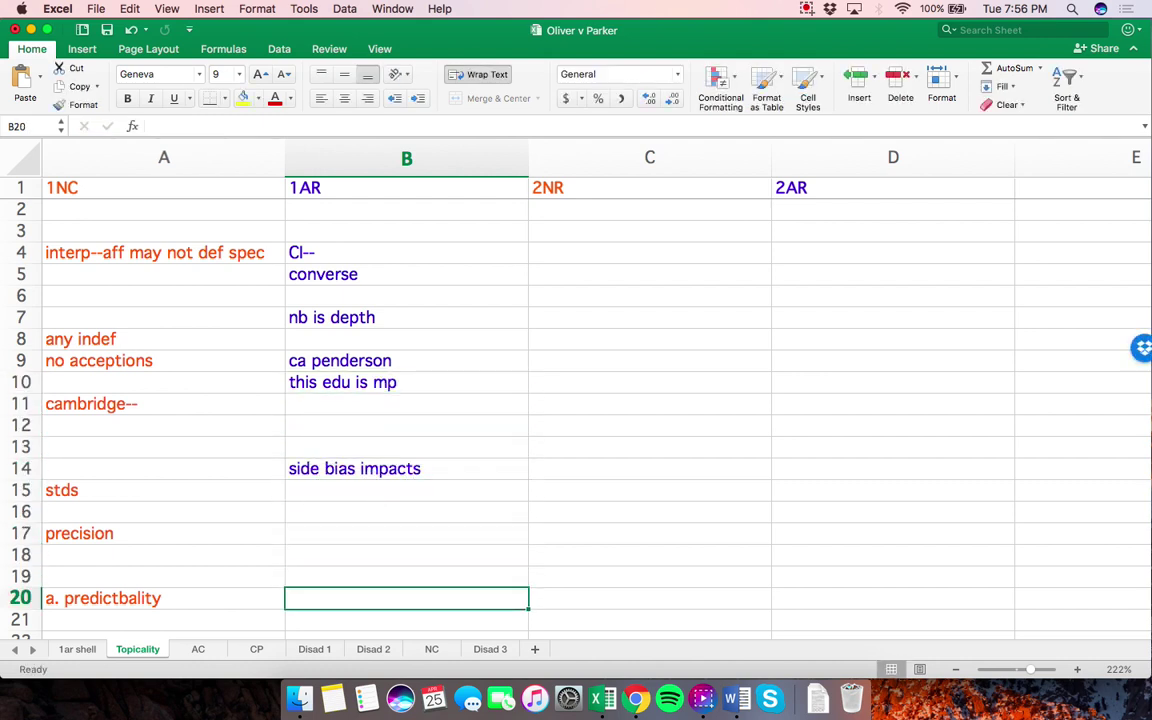
pyautogui.write('1. limits stds ')
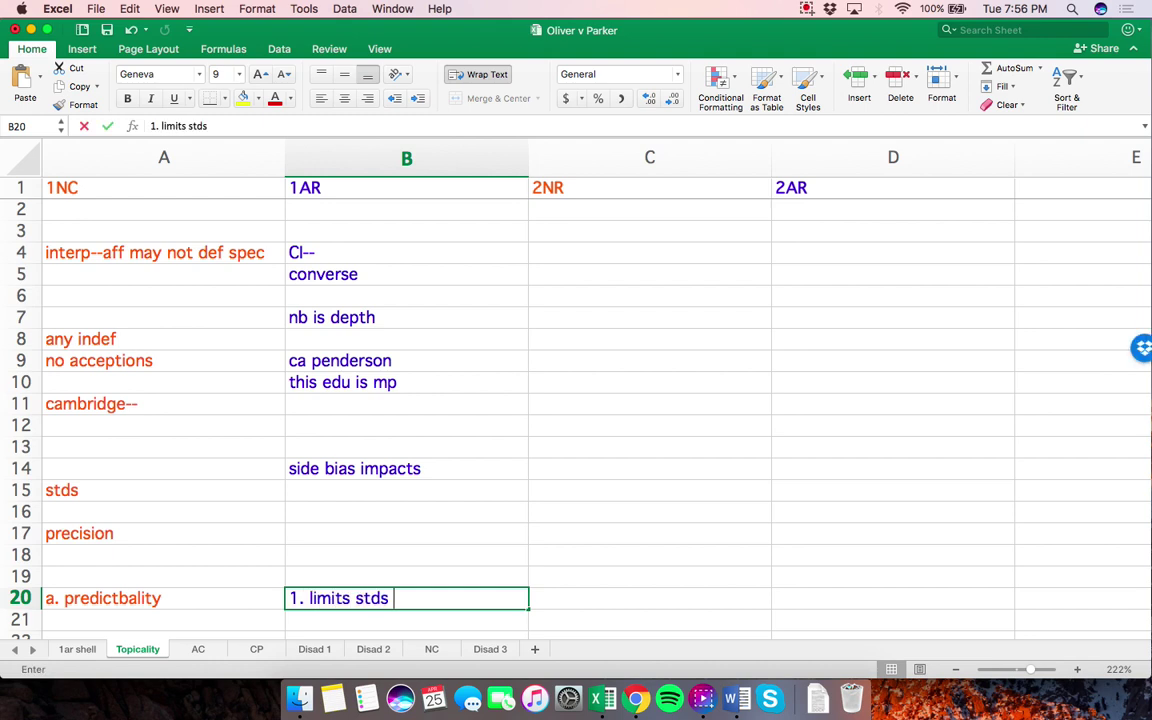
pyautogui.write('are arbitrary')
pyautogui.press('Return')
# Enter "2. no warrant for abusive; need internal links" in B22
pyautogui.press('Return')
pyautogui.write('2. ')
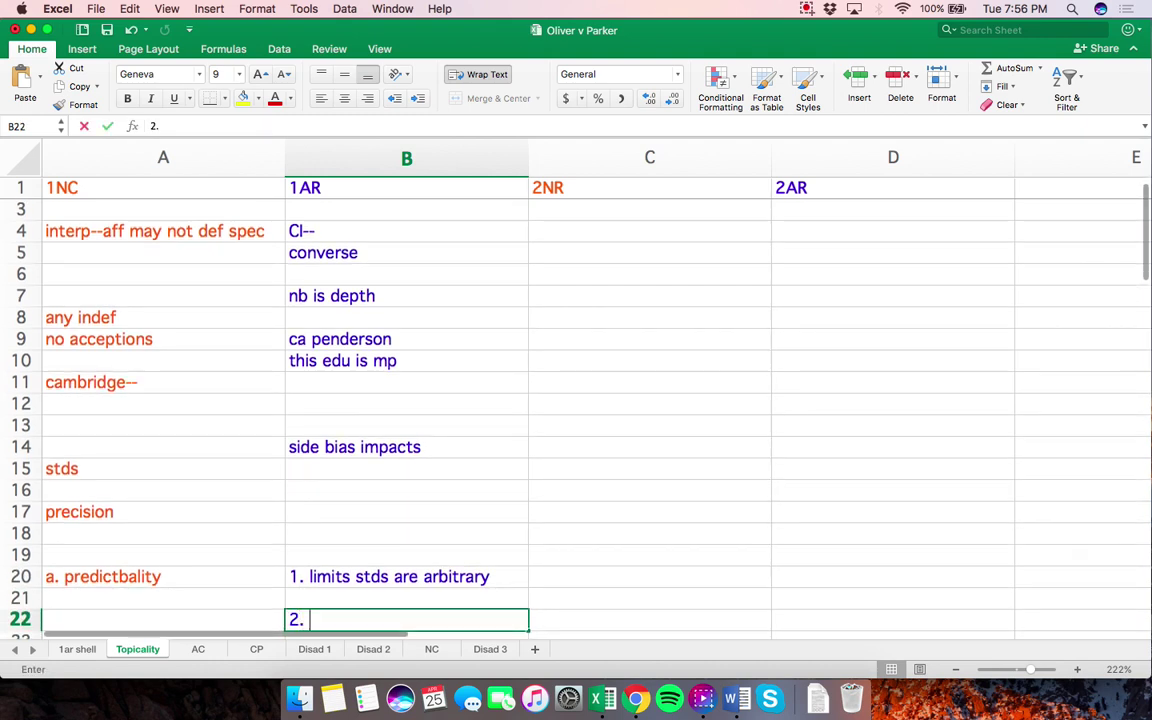
pyautogui.write('no warrant for')
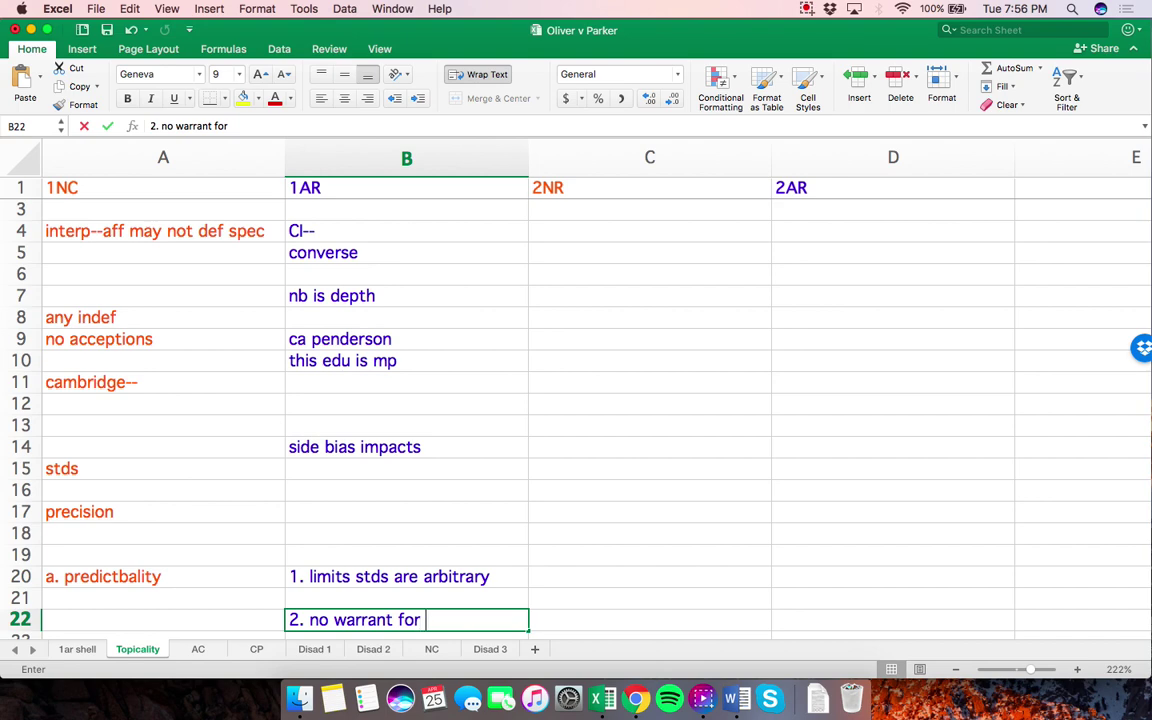
pyautogui.write(' abusive; need ')
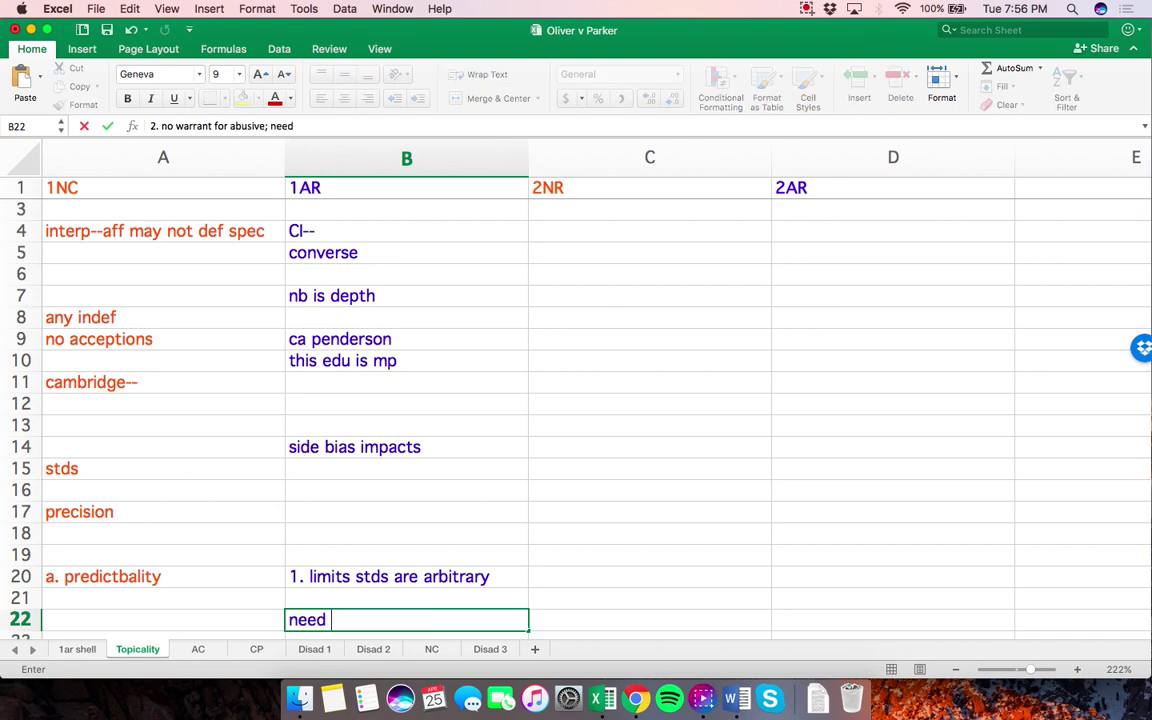
pyautogui.write('internal links')
pyautogui.press('Return')
# Enter "3. generics checks; consult CP or Kant NC" in B24
pyautogui.press('Return')
pyautogui.write('3. ')
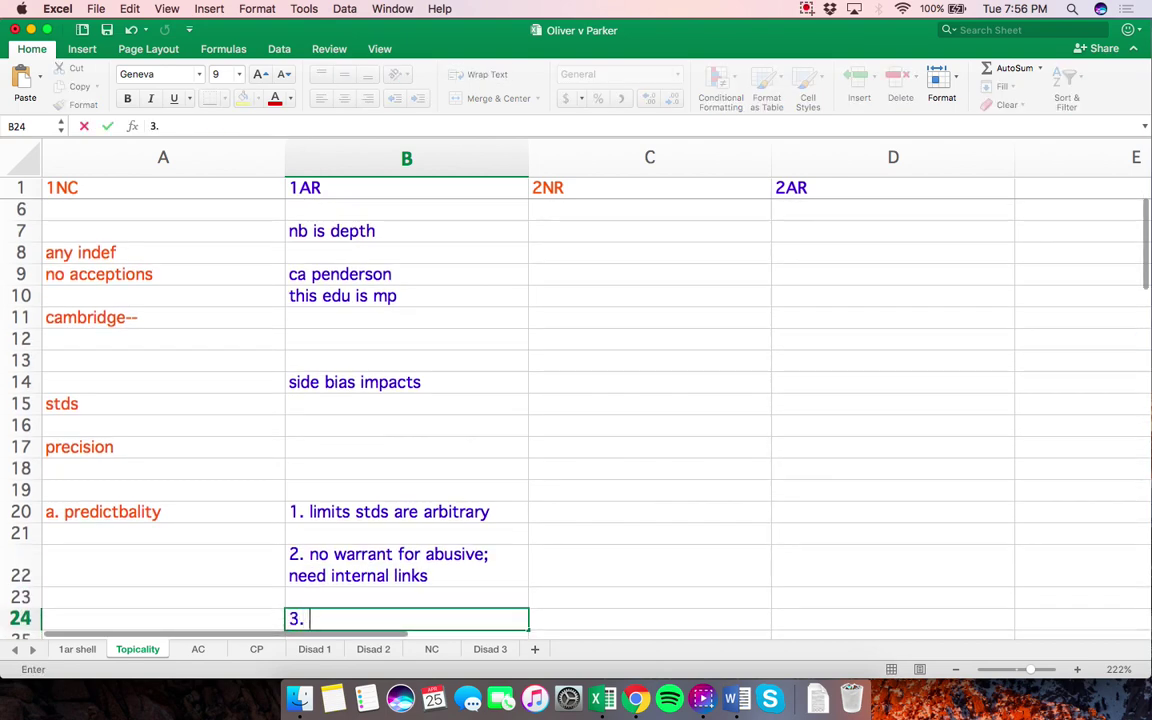
pyautogui.write('generics checks;')
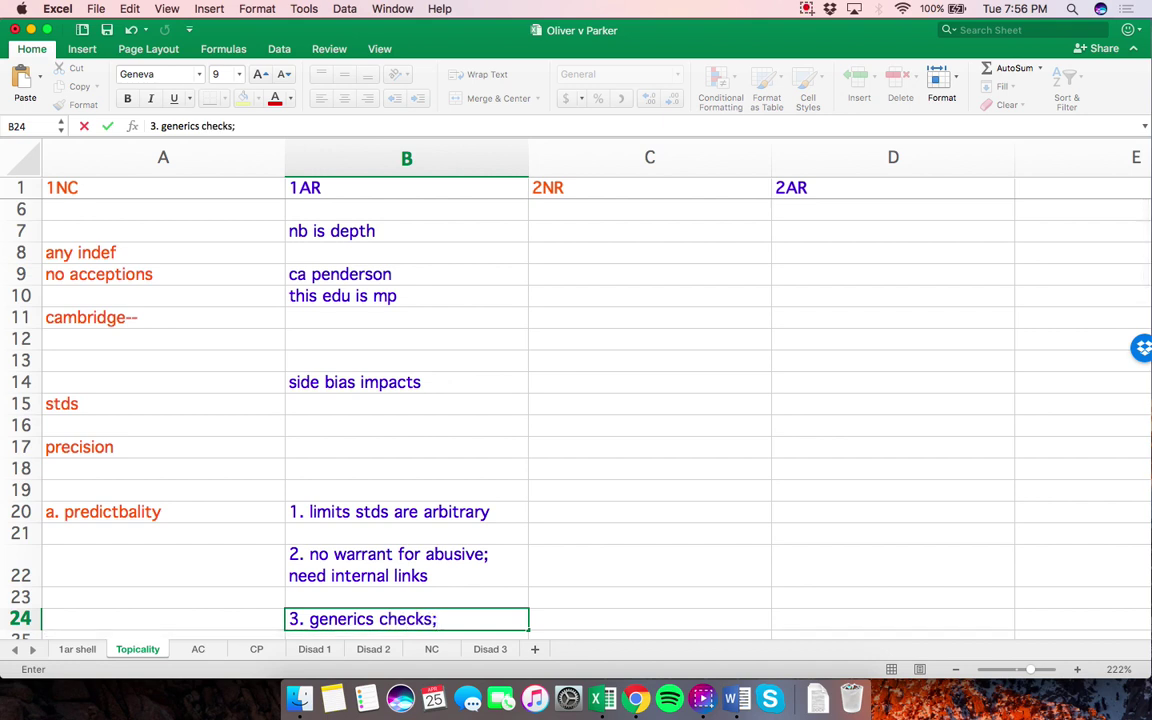
pyautogui.write(' consult ')
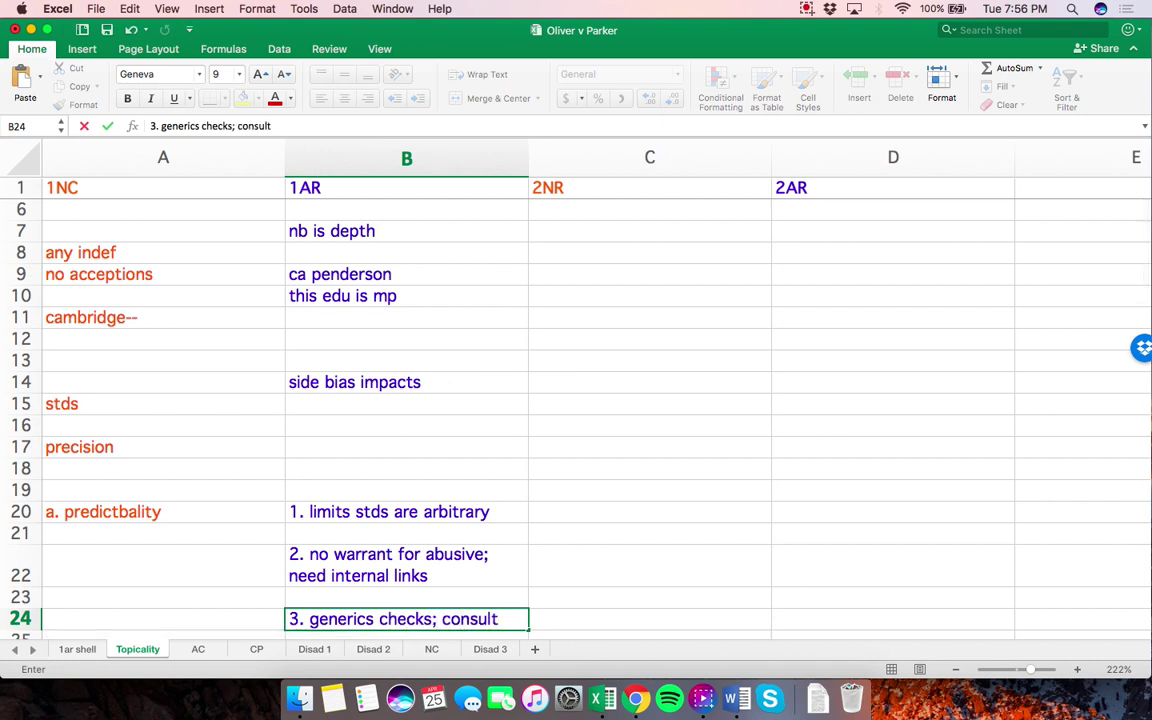
pyautogui.write('CP or Kant NC')
pyautogui.press('Return')
pyautogui.press('Return')
pyautogui.press('Return')
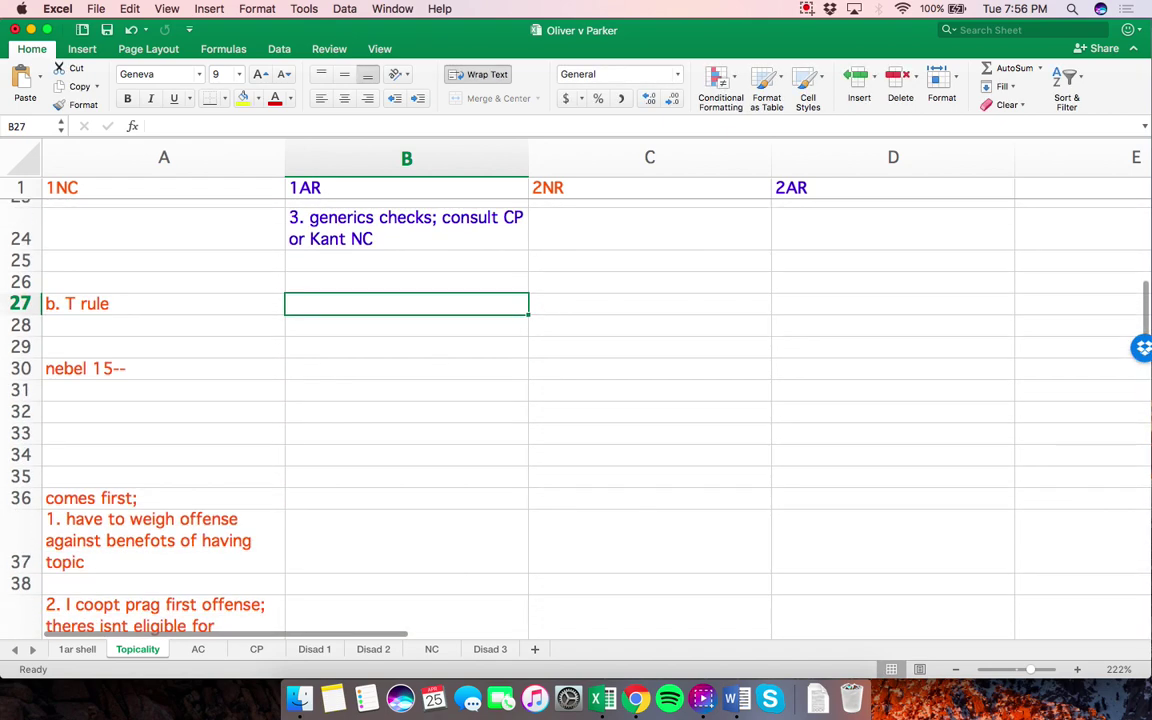
# Beside the 1NC ground standard, enter "1. assumes non inherent ground" in B57 and "affs not an example of that" in B58
pyautogui.scroll(-3, 576, 400)
pyautogui.scroll(-5, 576, 400)
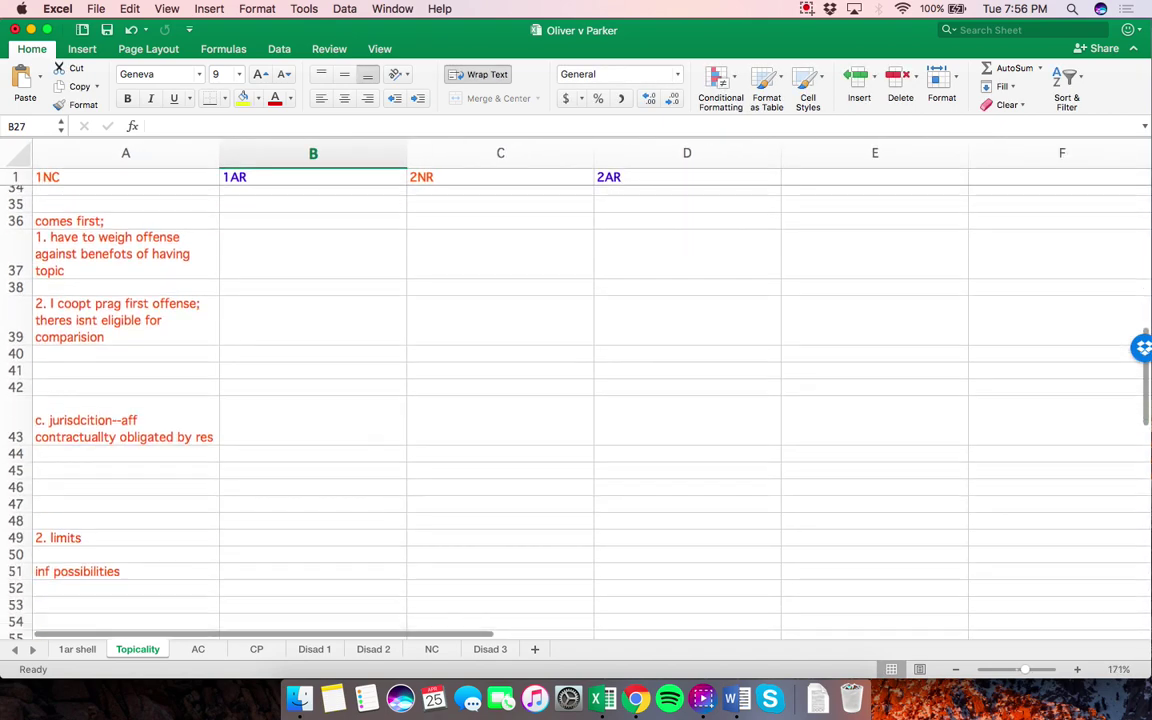
pyautogui.scroll(-2, 576, 400)
pyautogui.click(312, 486)
pyautogui.click(312, 569)
pyautogui.write('1. assu')
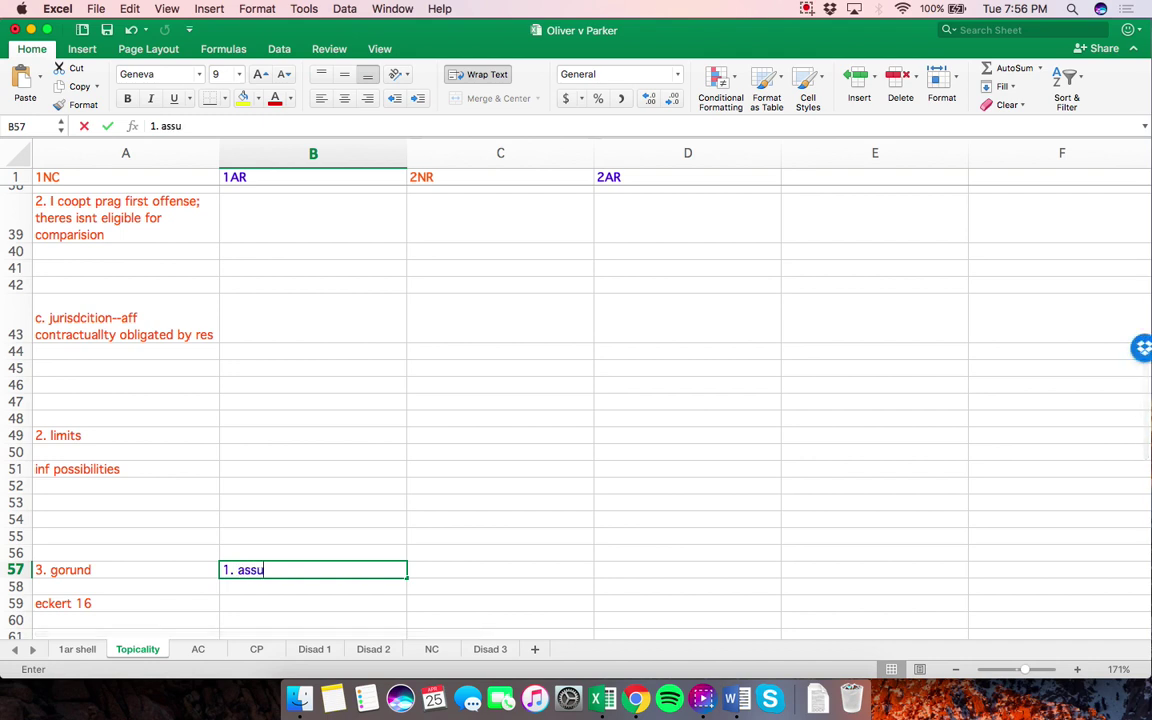
pyautogui.write('mes non inherent grou')
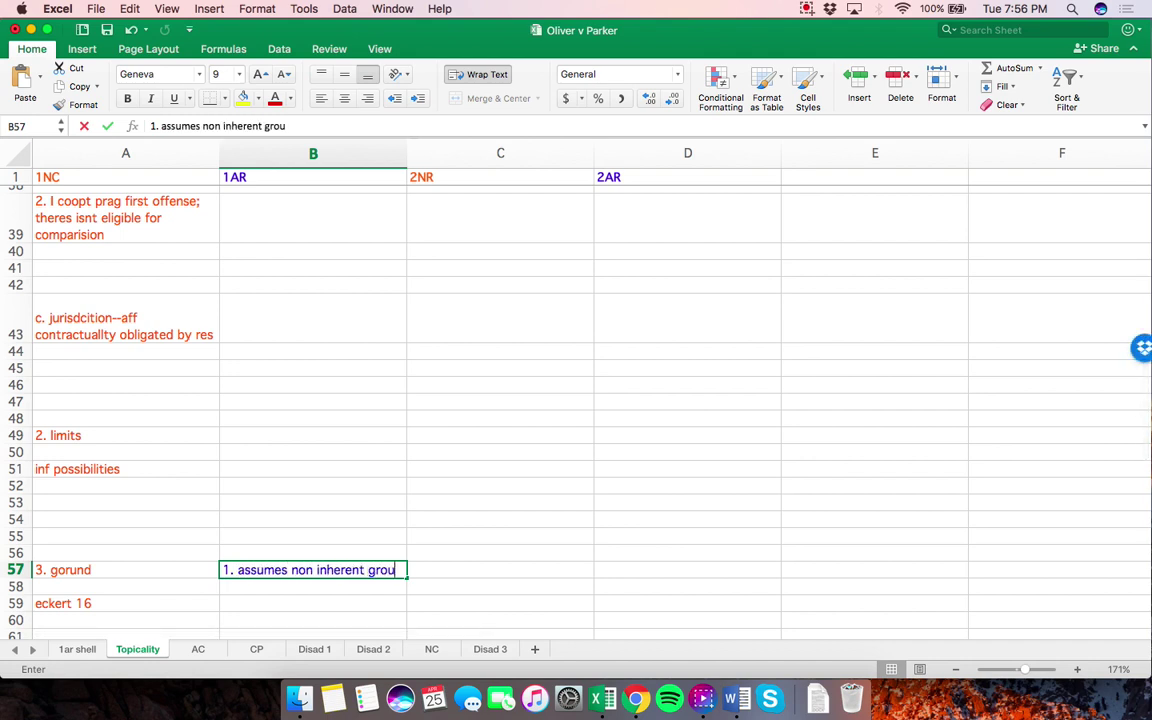
pyautogui.write('nd')
pyautogui.press('Return')
pyautogui.write('affs not an exam')
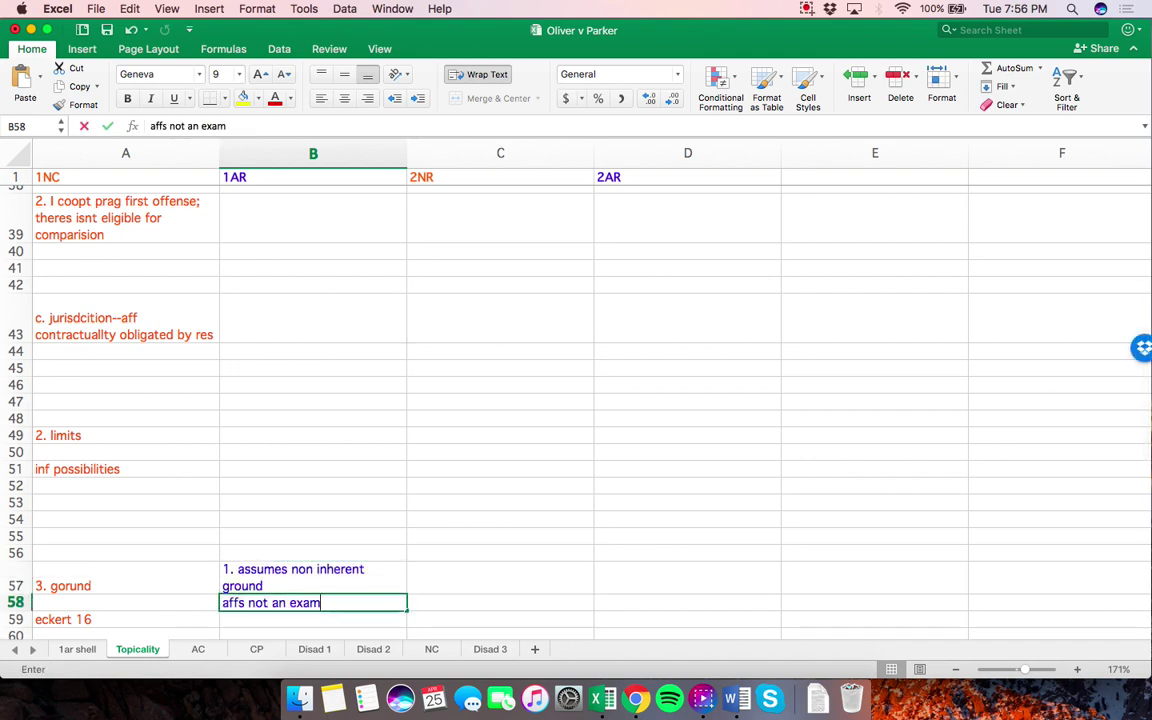
pyautogui.write('ple of that')
pyautogui.press('Return')
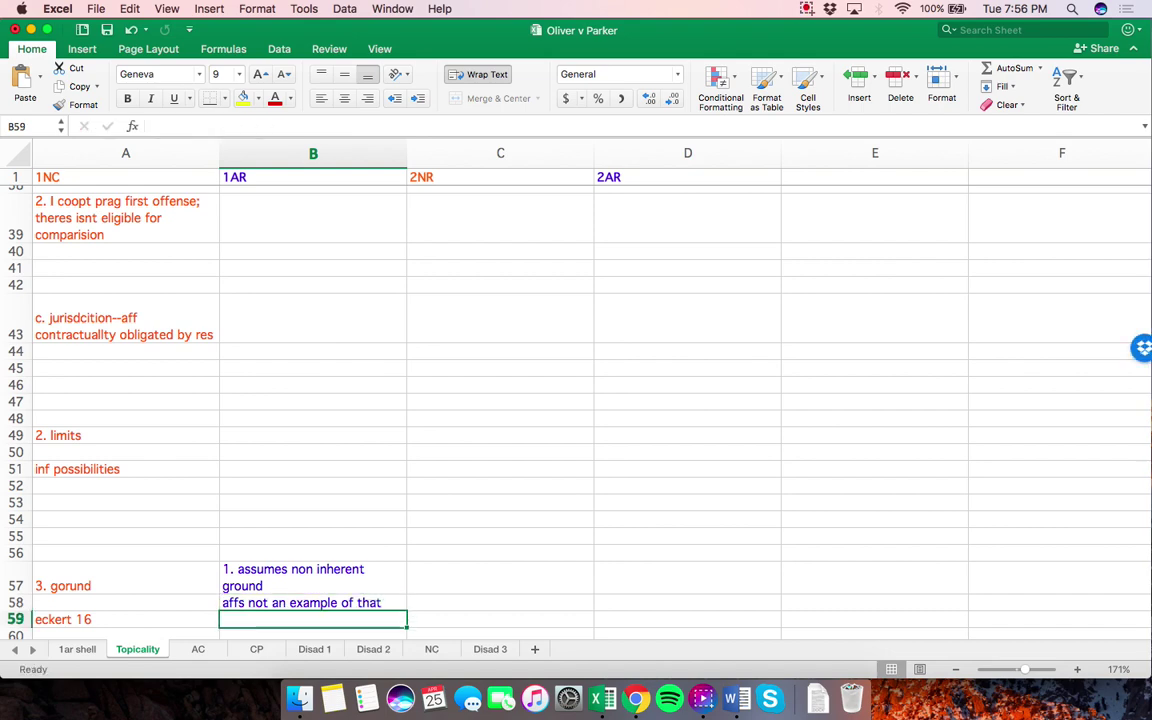
pyautogui.scroll(10, 590, 400)
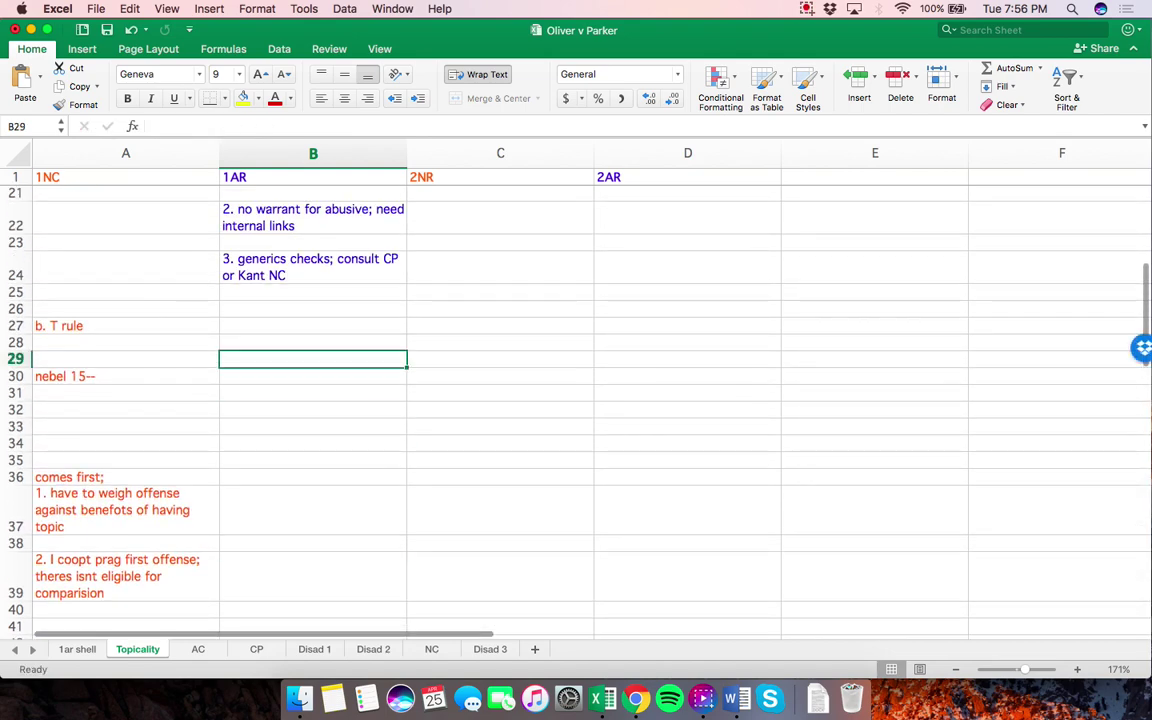
# Beside the 1NC T rule argument, enter "1. vonintel ev ow" in B29 and "scotus comes first" in B30
pyautogui.write('1. vonintel e')
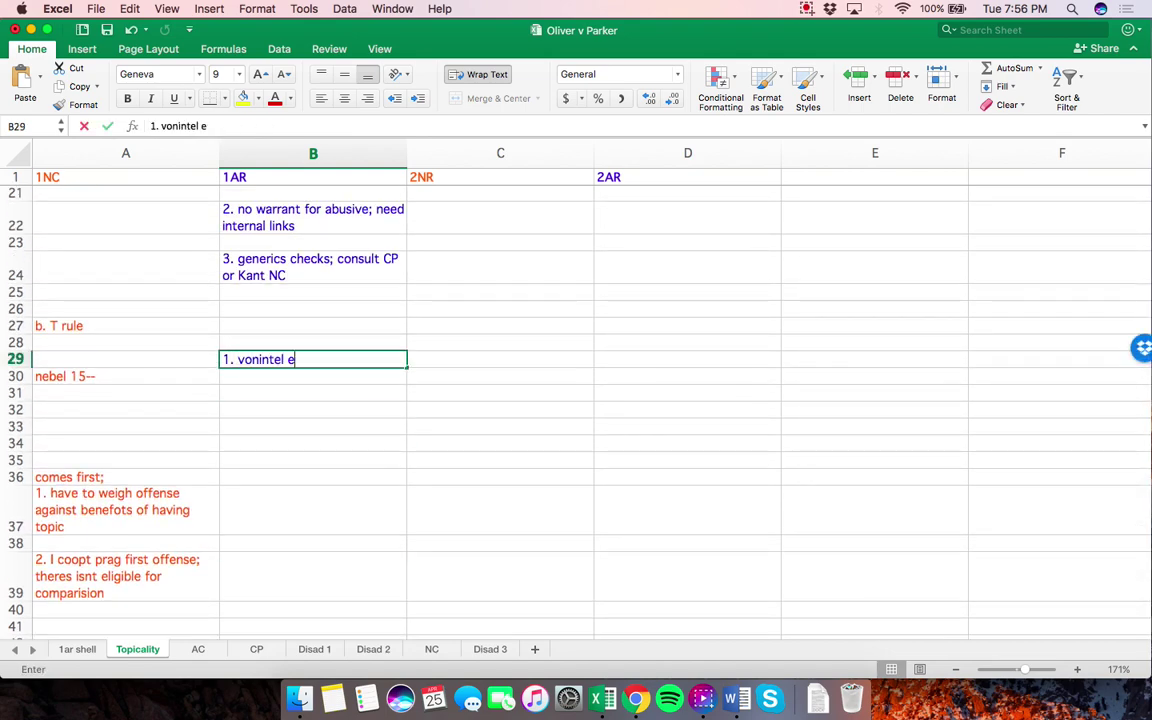
pyautogui.write('v ow')
pyautogui.press('Return')
pyautogui.write('scotus c')
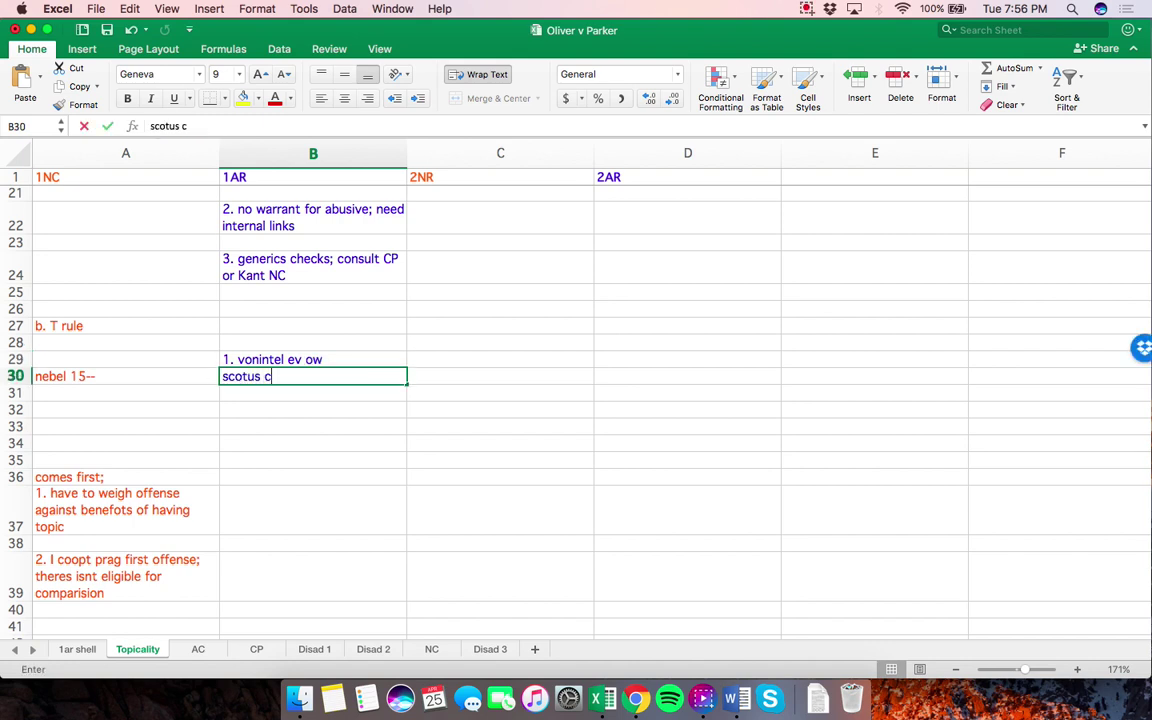
pyautogui.write('omes first')
pyautogui.press('Return')
# Enter "2. close" in B32 and "3. prag only voter" in B34
pyautogui.press('Return')
pyautogui.write('2.')
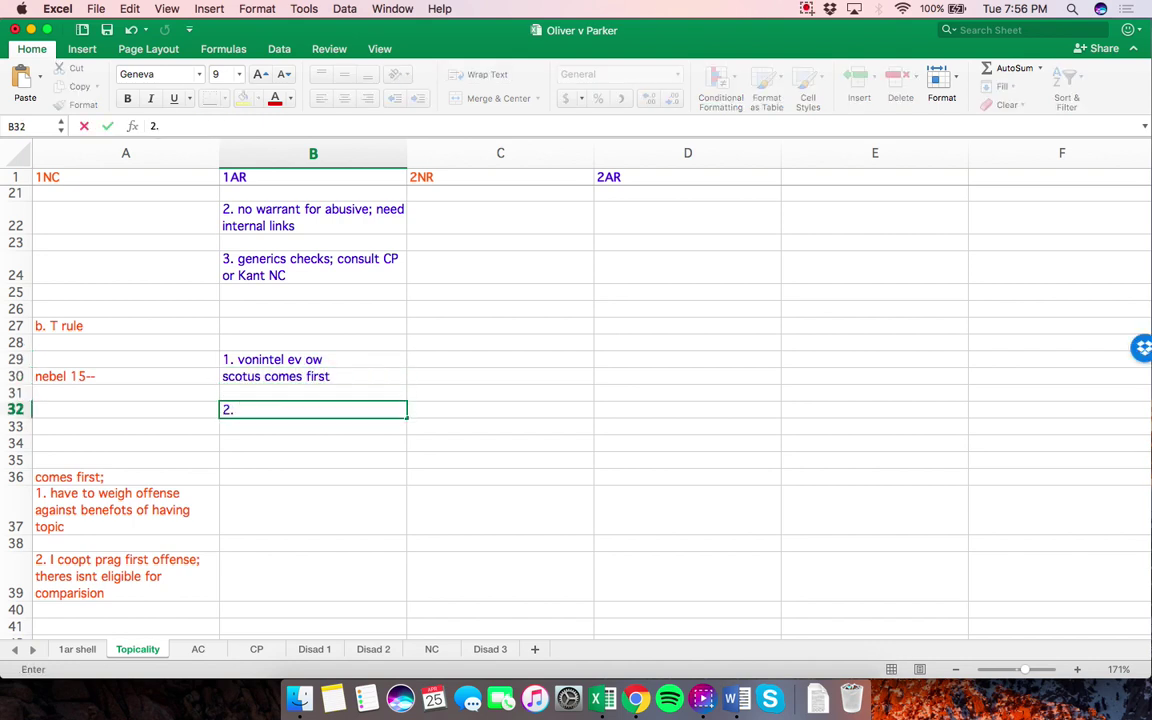
pyautogui.write(' close')
pyautogui.press('Return')
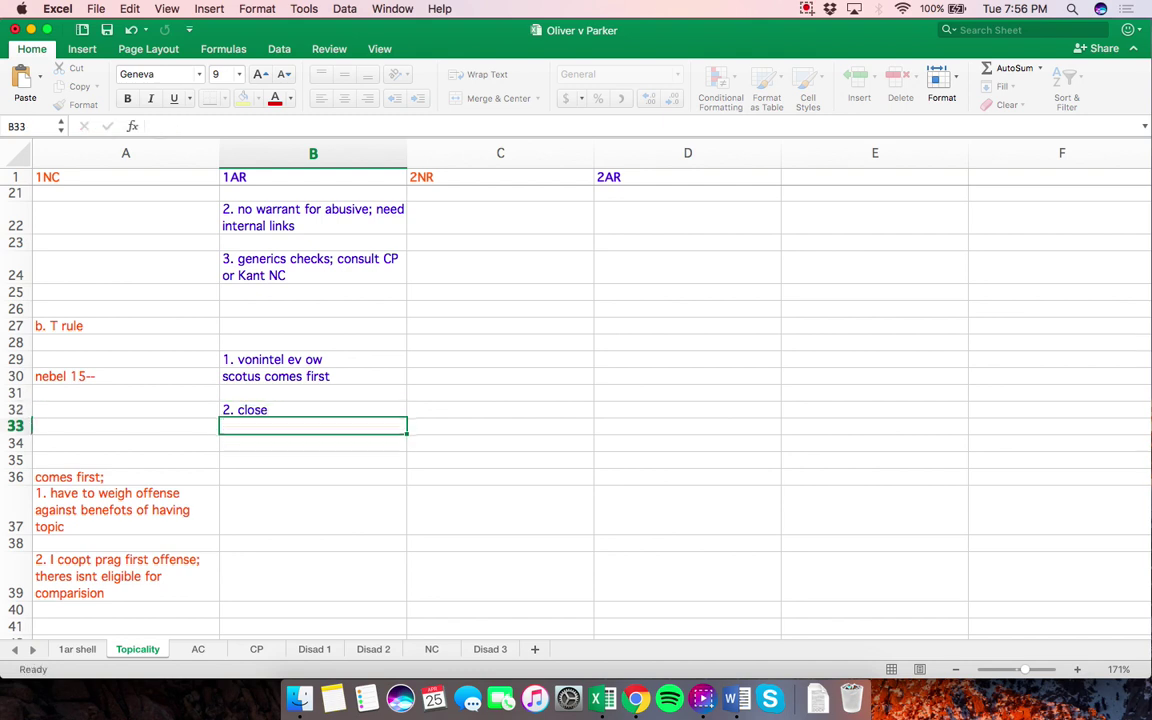
pyautogui.press('Return')
pyautogui.write('3. ')
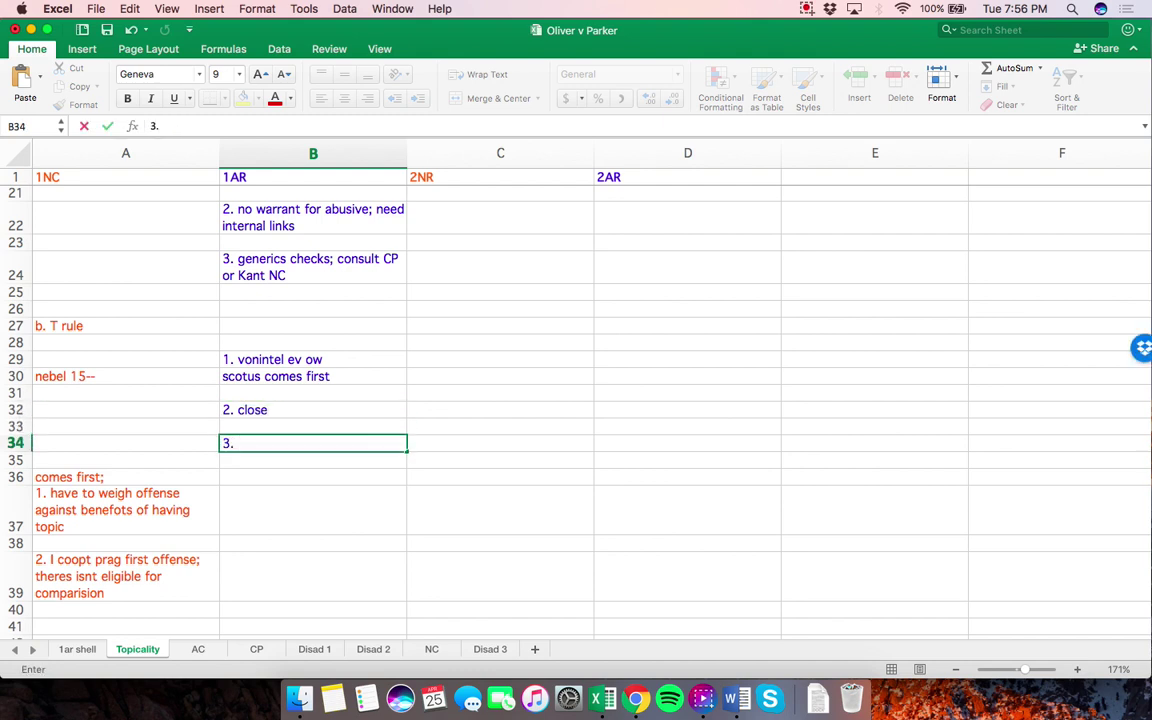
pyautogui.write('prag only voter')
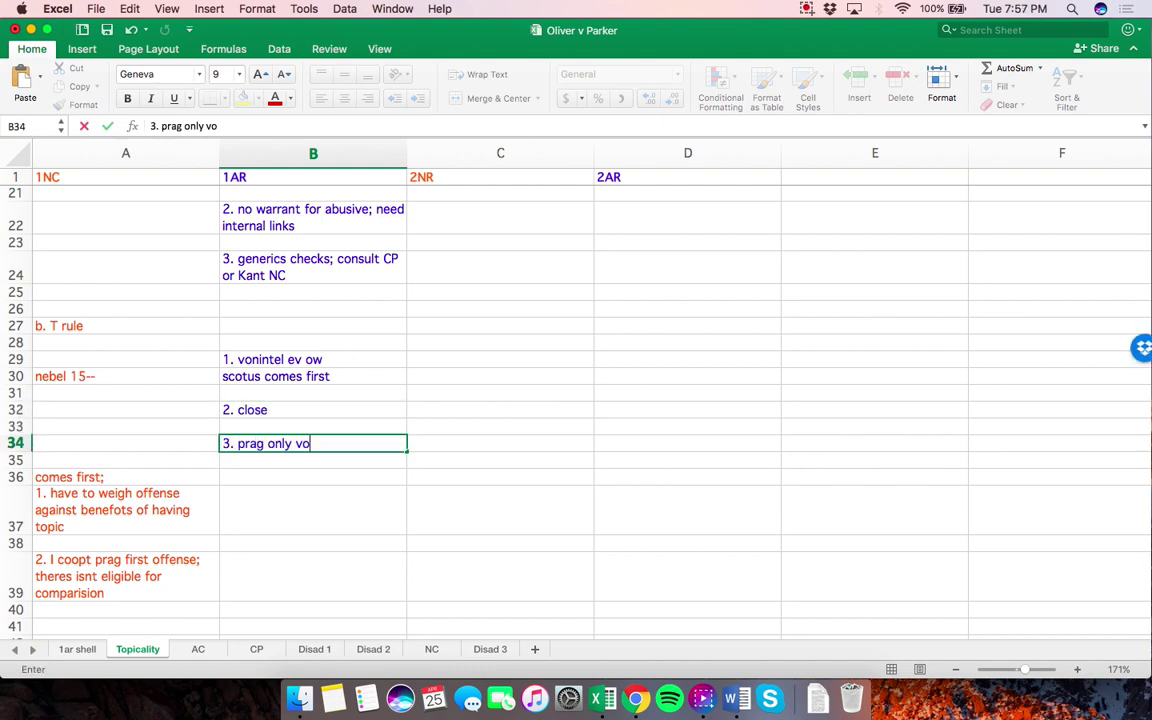
pyautogui.press('Return')
# Enter "4. other internal links to fairness" in B36 and "5. jursi not an imacpt" in B38
pyautogui.press('Return')
pyautogui.write('4. other i')
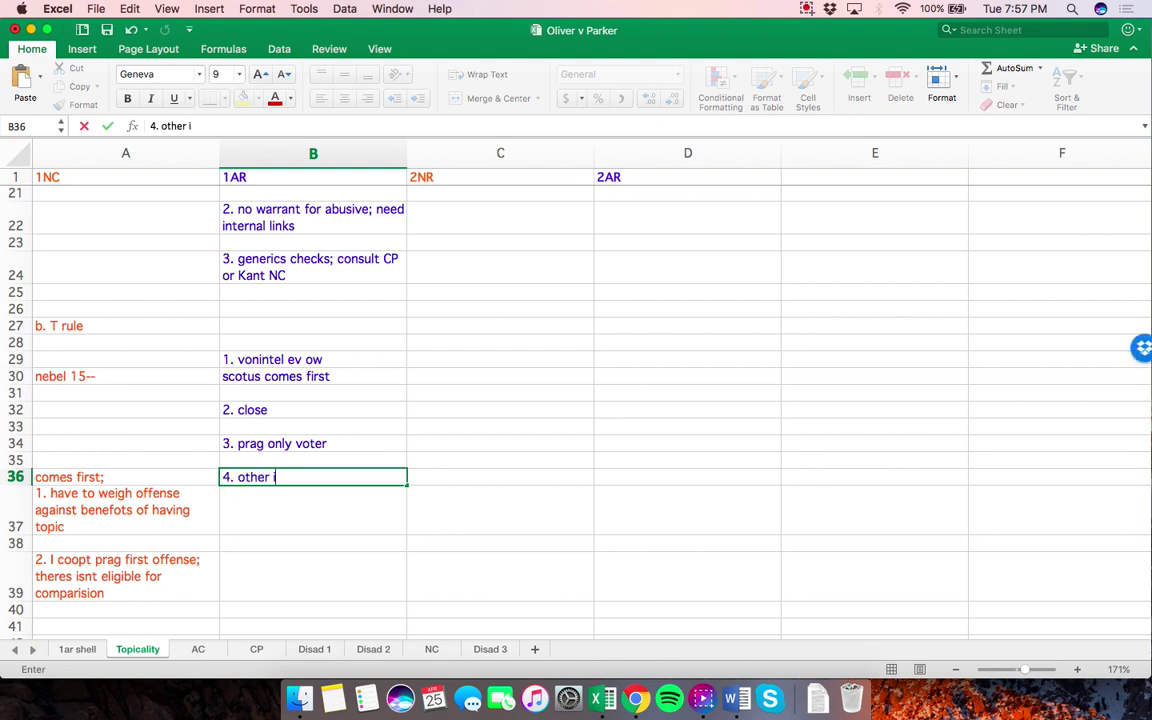
pyautogui.write('nternal links to ')
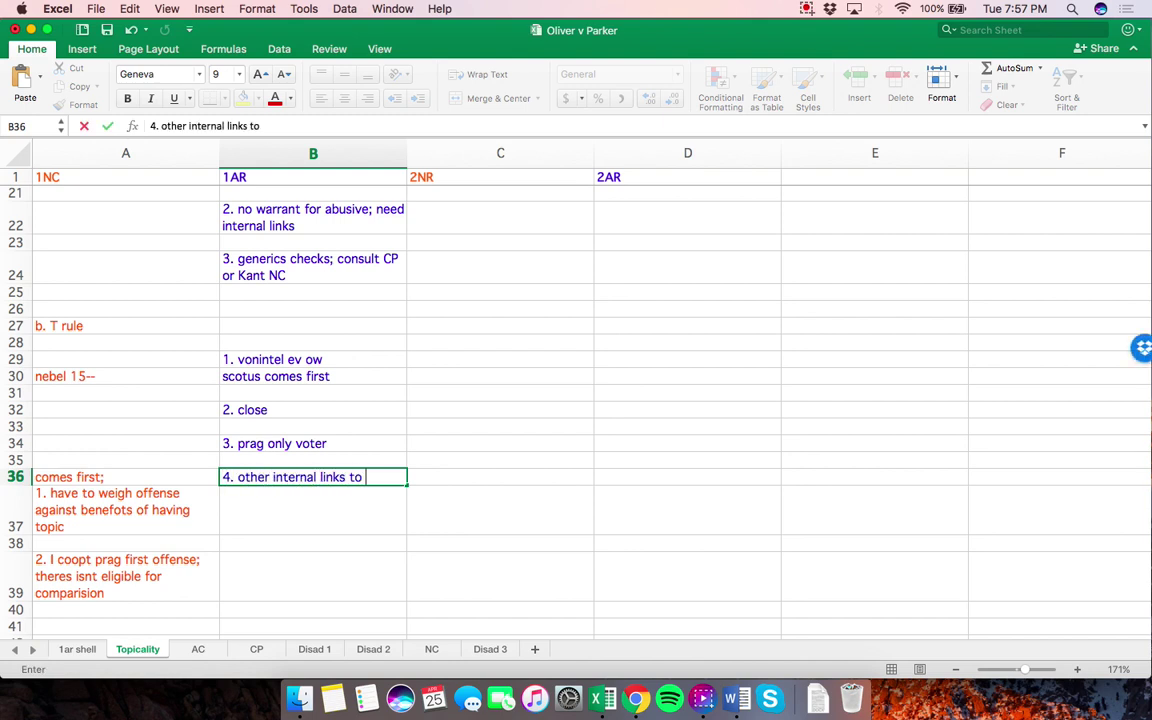
pyautogui.write('fairness')
pyautogui.press('Return')
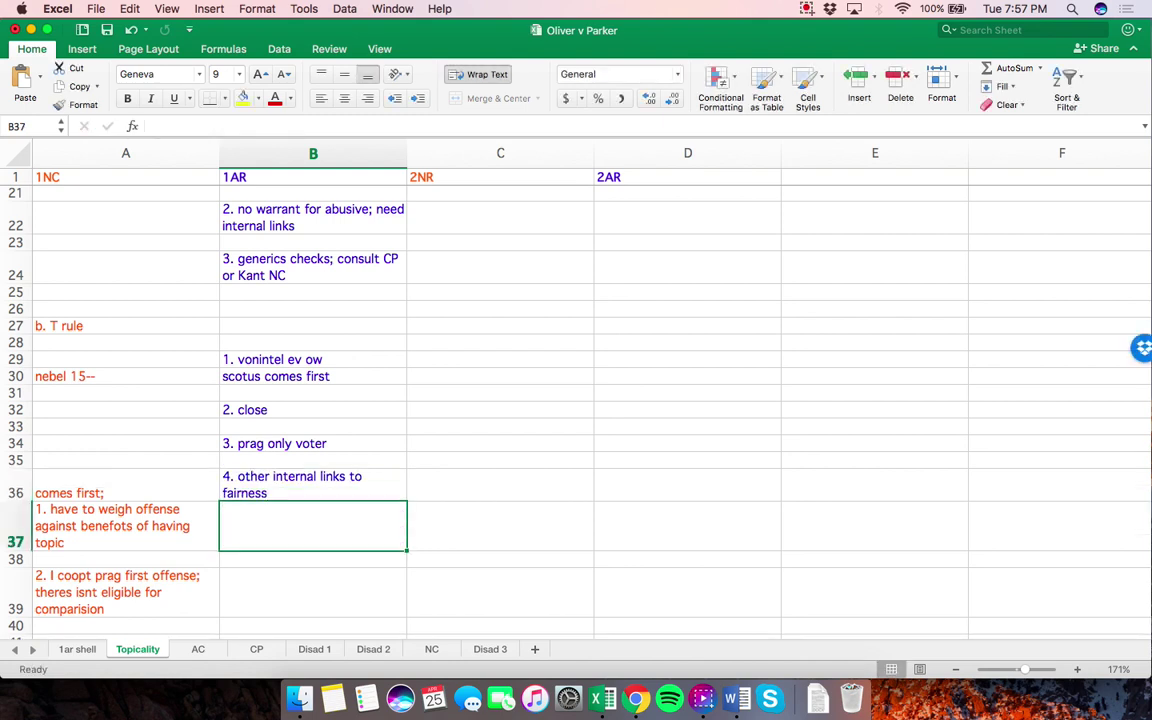
pyautogui.press('Return')
pyautogui.write('5. jursi')
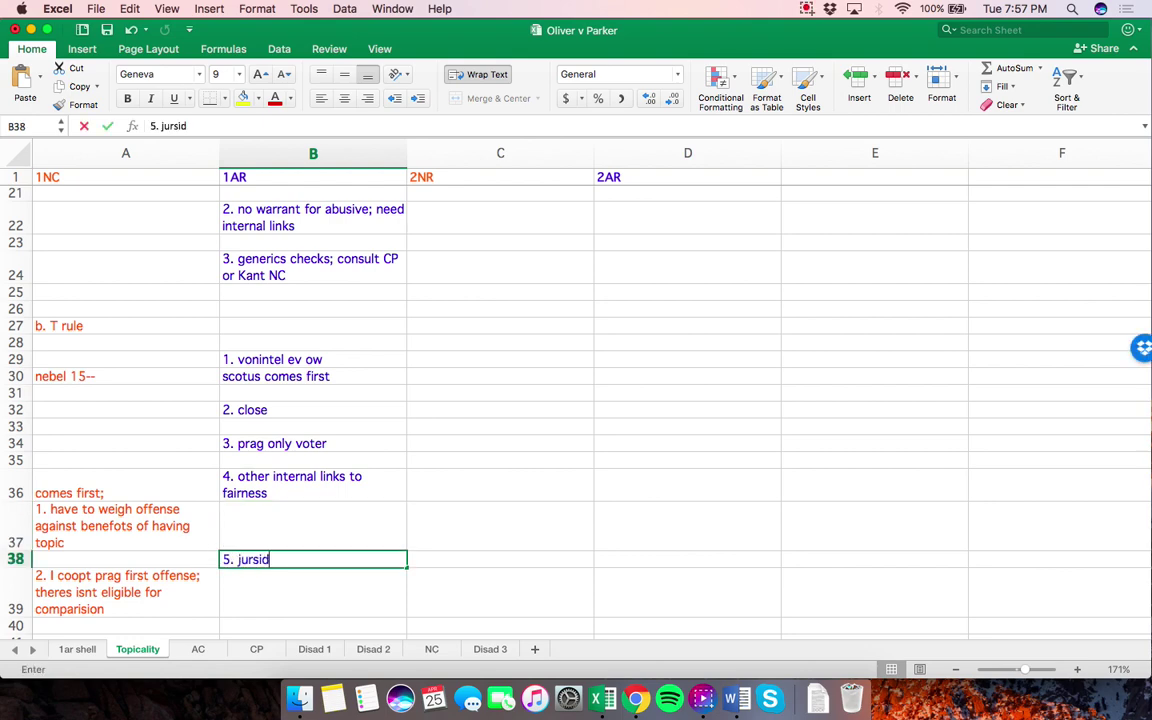
pyautogui.write(' not an imacpt')
pyautogui.press('Return')
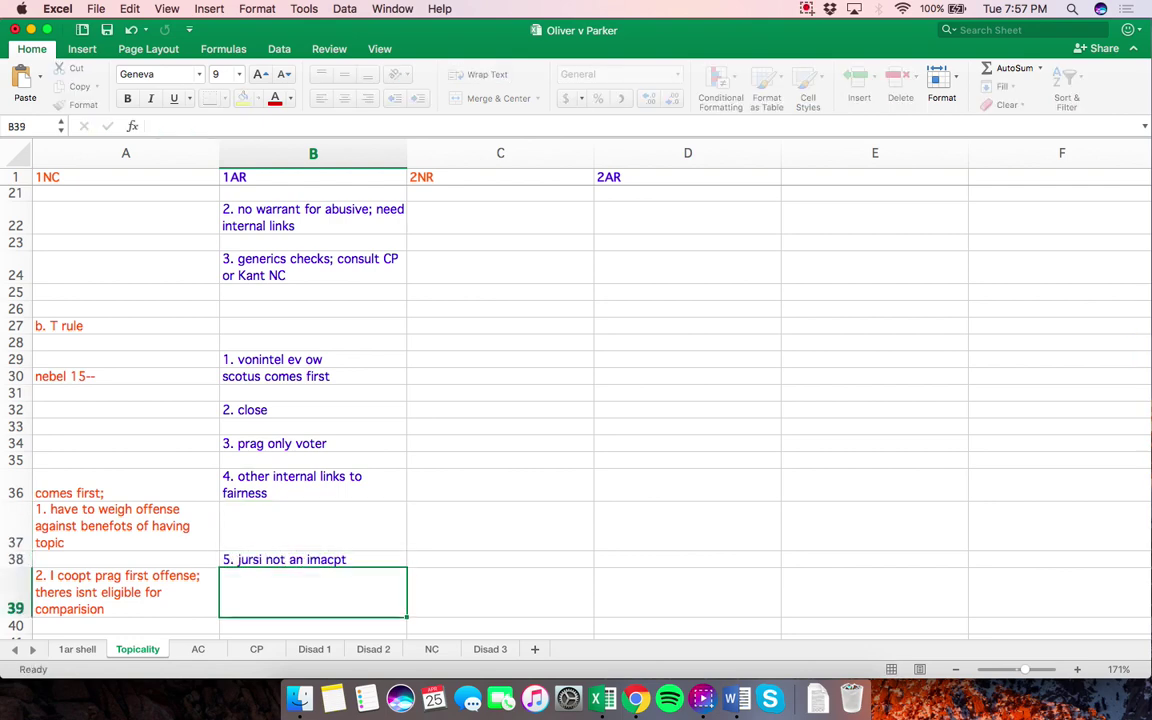
# On the AC sheet, enter "x: adler 15" in C156 of the 1AR column, by the THEORY section
pyautogui.hotkey('ctrl', 'pagedown')
pyautogui.scroll(10, 520, 366)
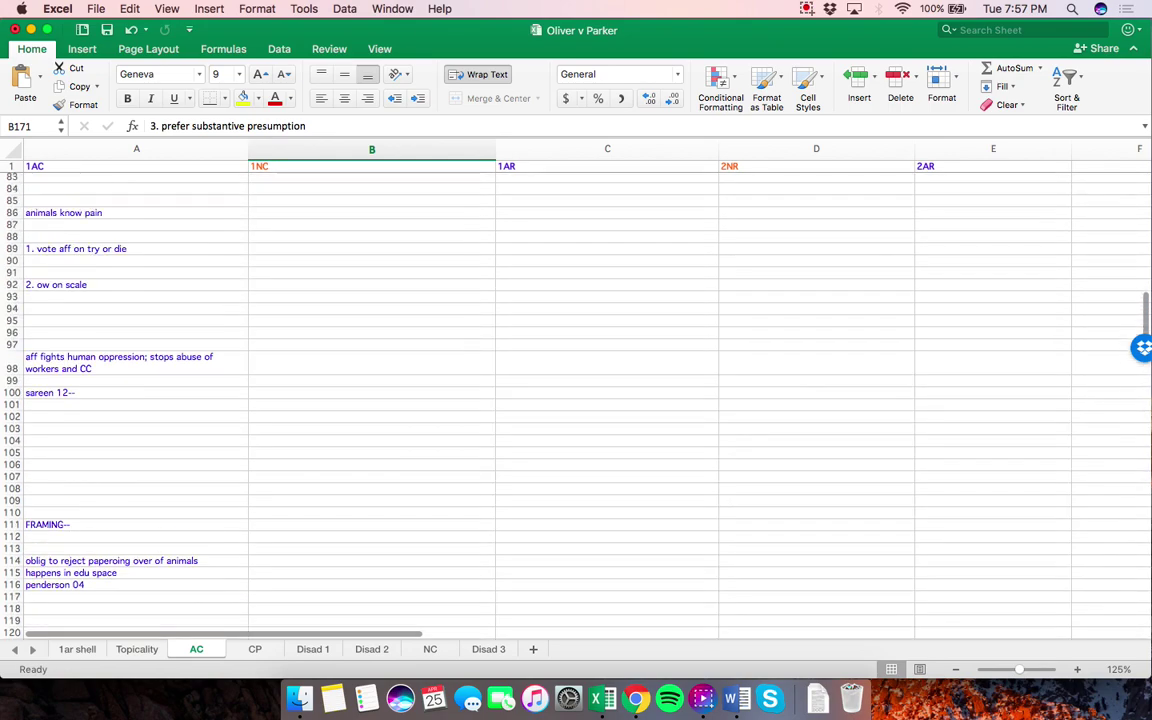
pyautogui.scroll(15, 520, 366)
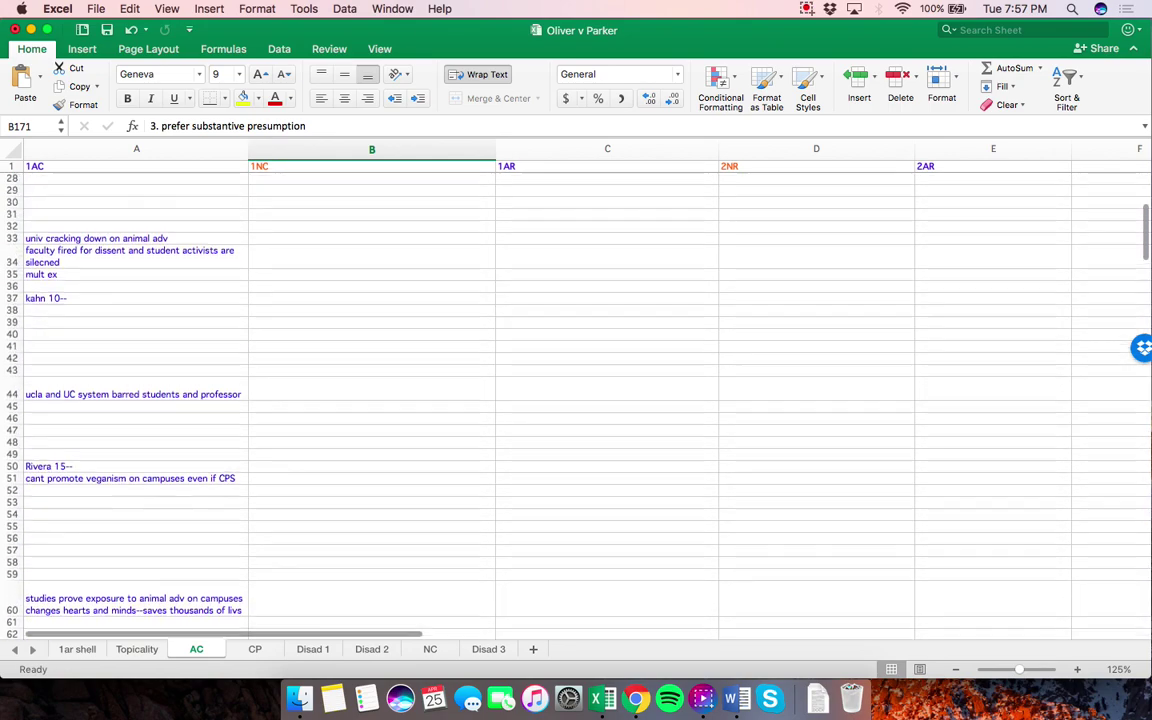
pyautogui.scroll(3, 520, 366)
pyautogui.scroll(-20, 520, 366)
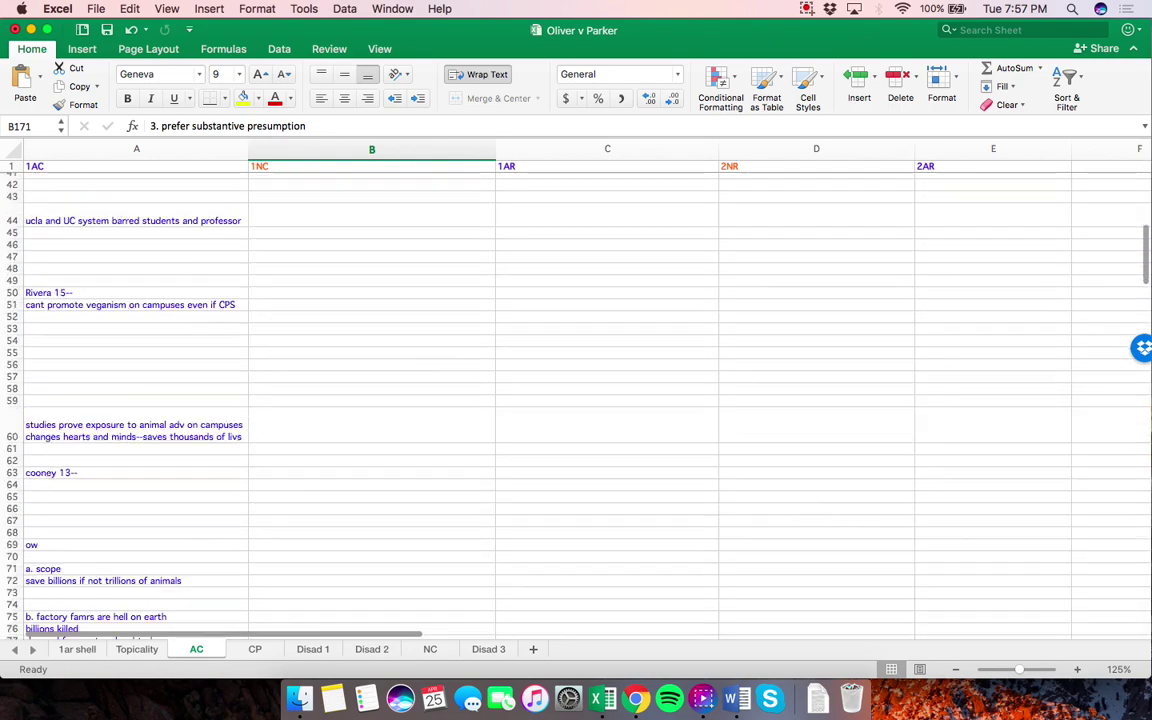
pyautogui.scroll(10, 520, 366)
pyautogui.click(606, 455)
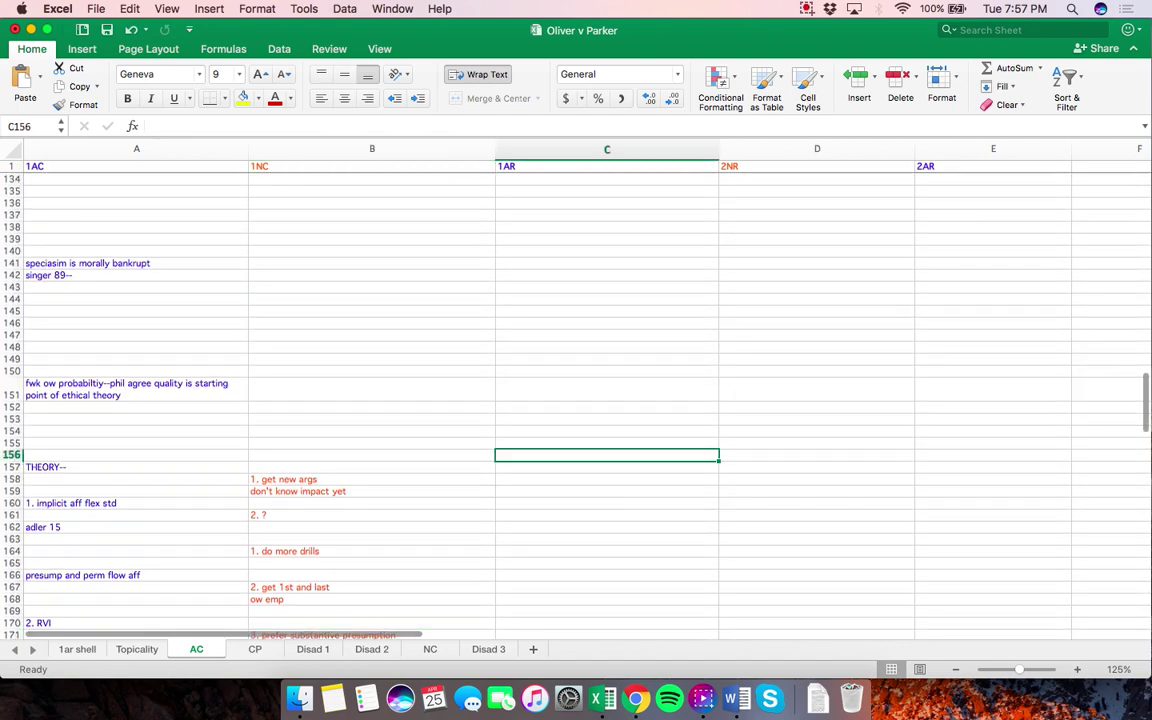
pyautogui.write('x: adler 15')
pyautogui.click(606, 491)
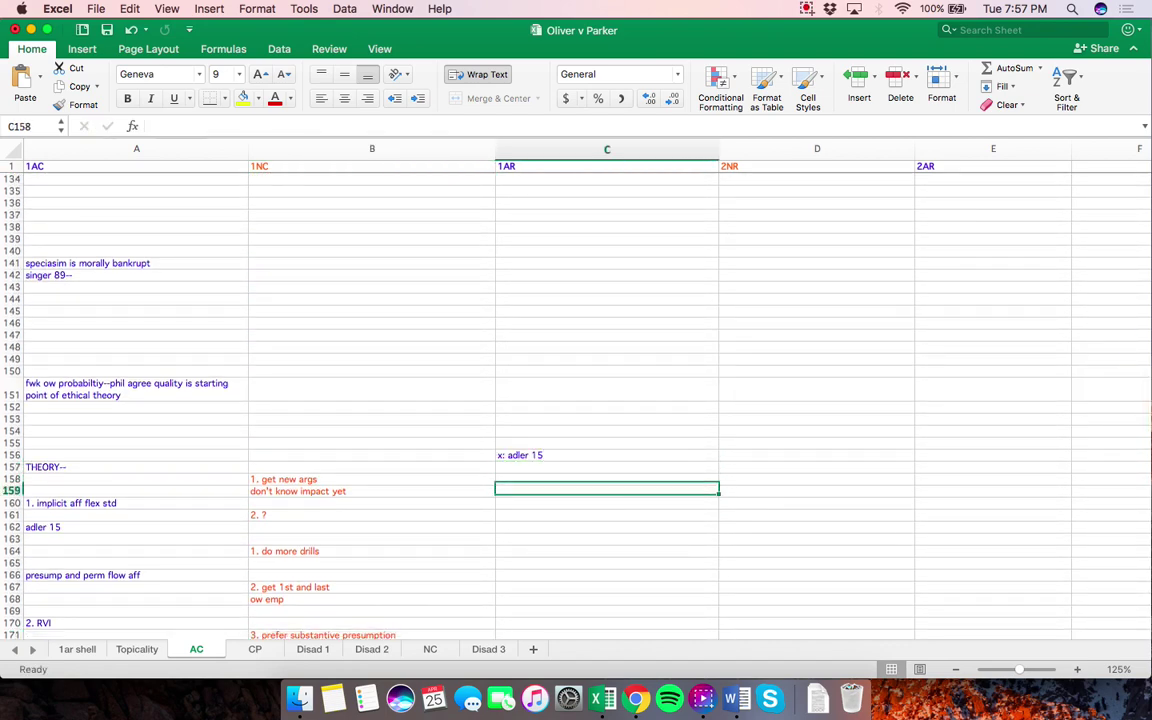
# Enter "emp ow analytics;" in C168, beside the 1NC "ow emp" response
pyautogui.scroll(-3, 520, 400)
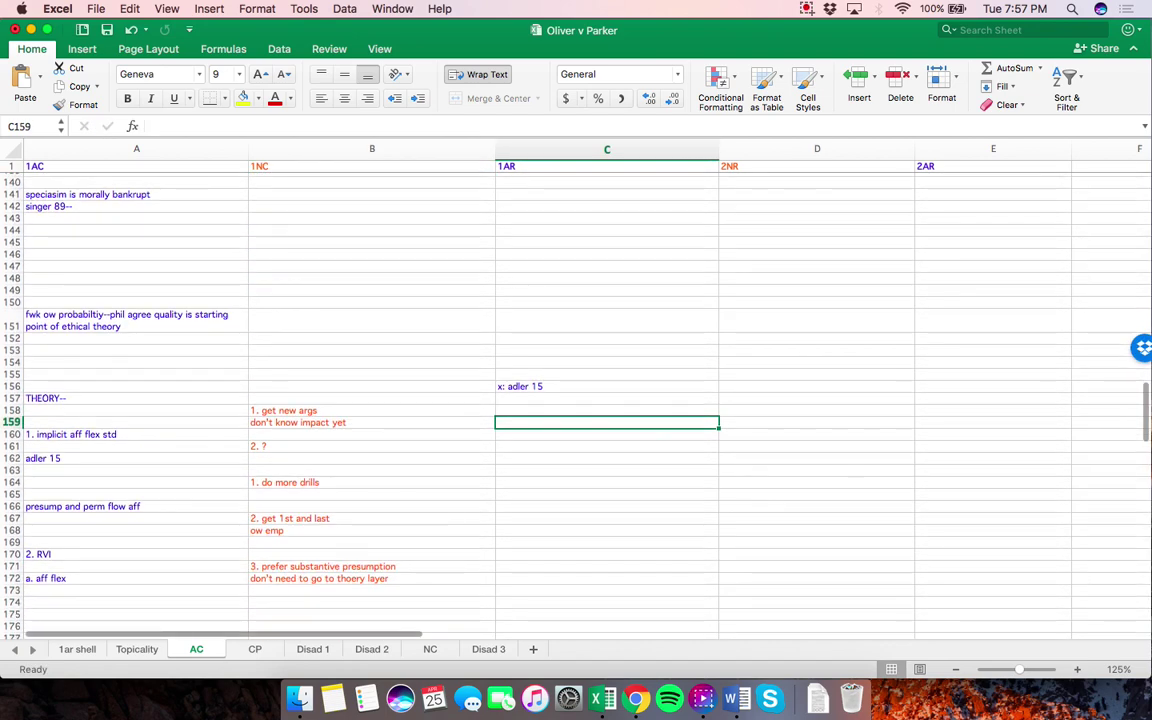
pyautogui.click(606, 530)
pyautogui.write('emp ow')
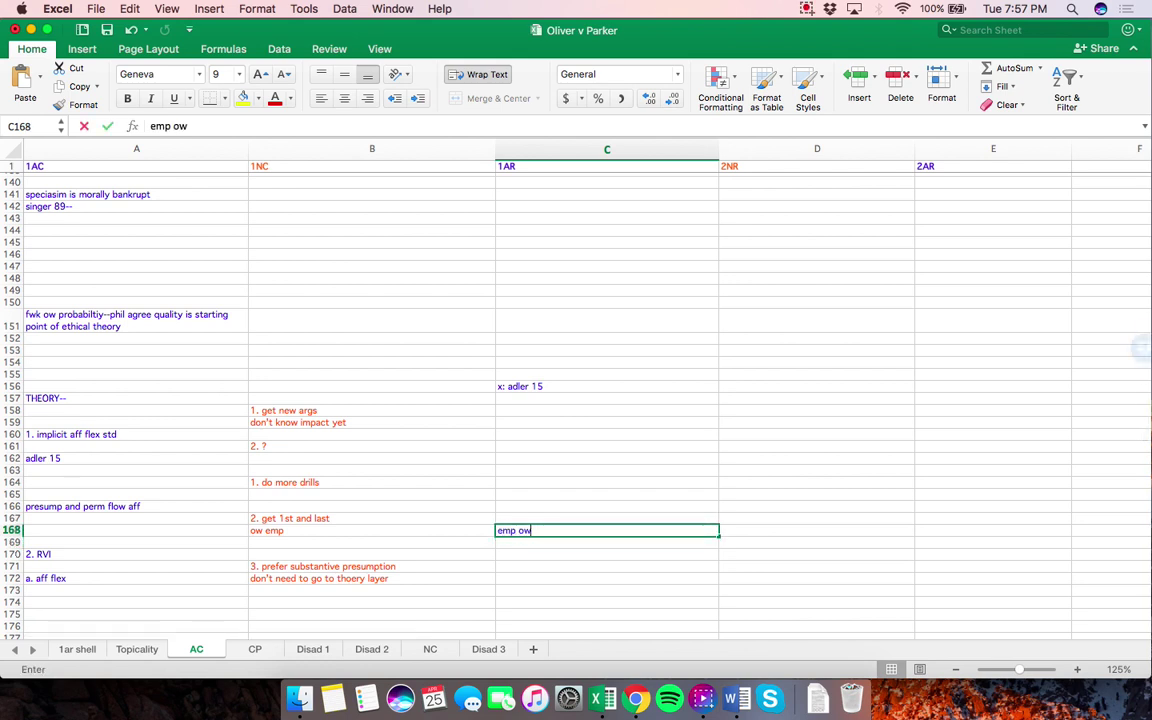
pyautogui.write(' analytics;')
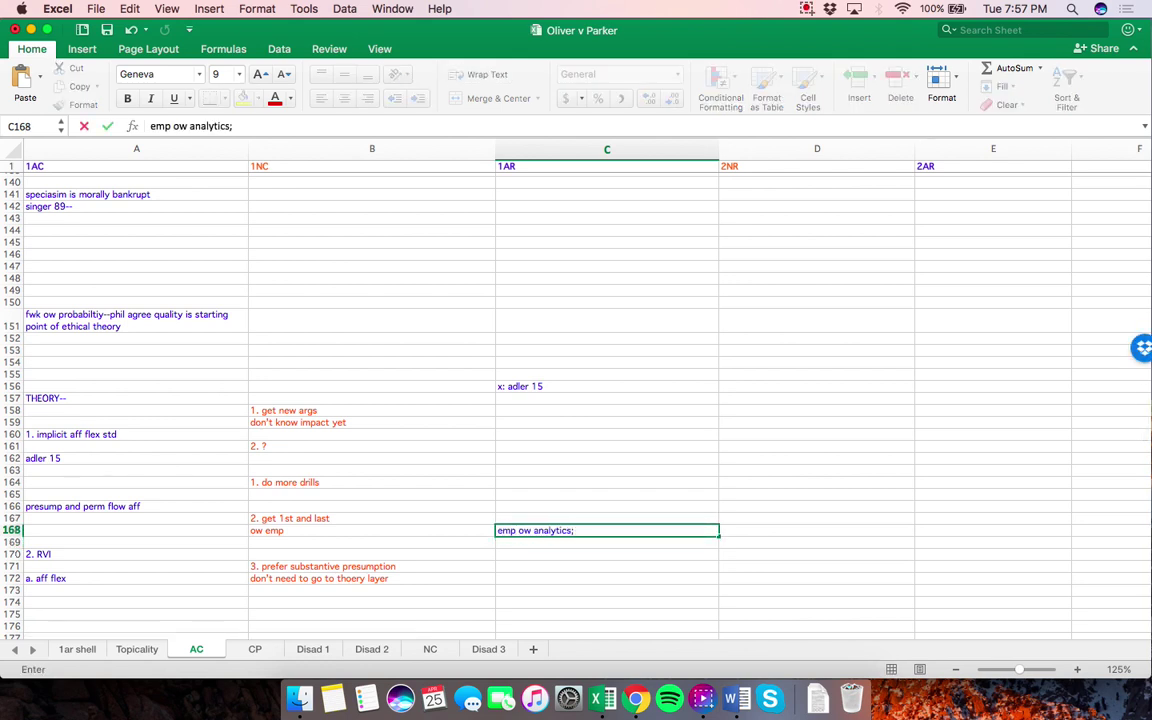
pyautogui.press('Return')
# Under the 1AC RVI argument, enter "x: aff flex--" in C173 and "aff needs an RVI" in C174
pyautogui.press('Return')
pyautogui.scroll(-3, 576, 400)
pyautogui.press('Return')
pyautogui.press('Return')
pyautogui.press('Return')
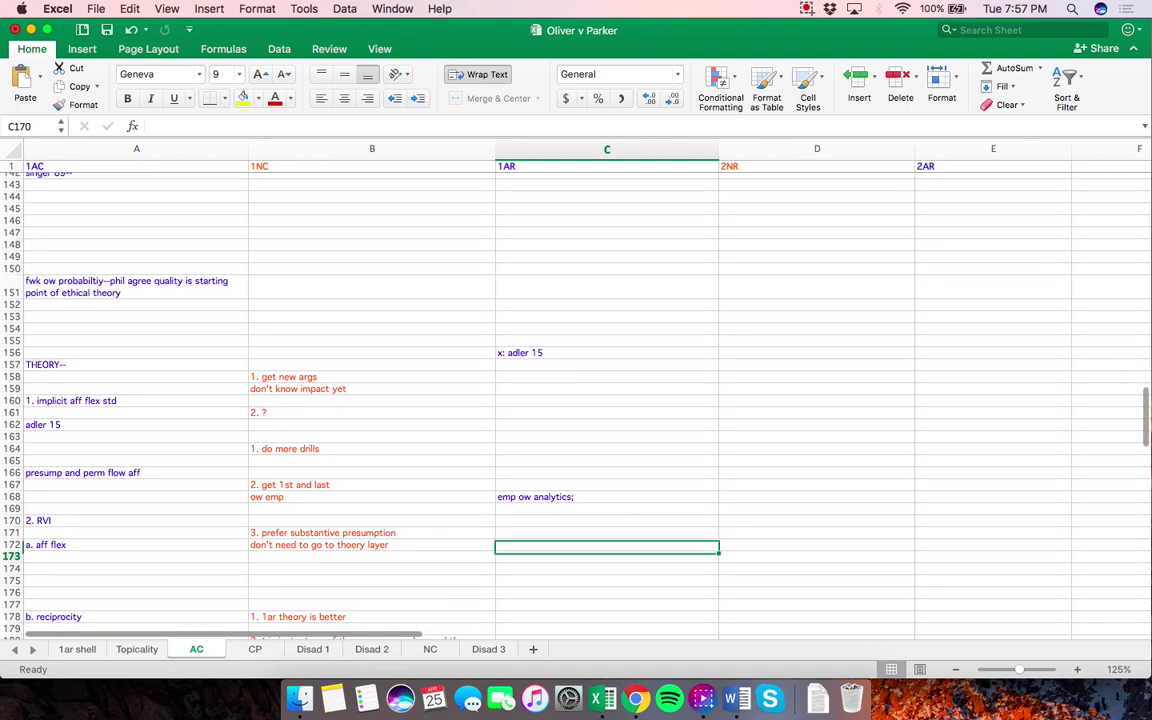
pyautogui.write('x: aff flex--')
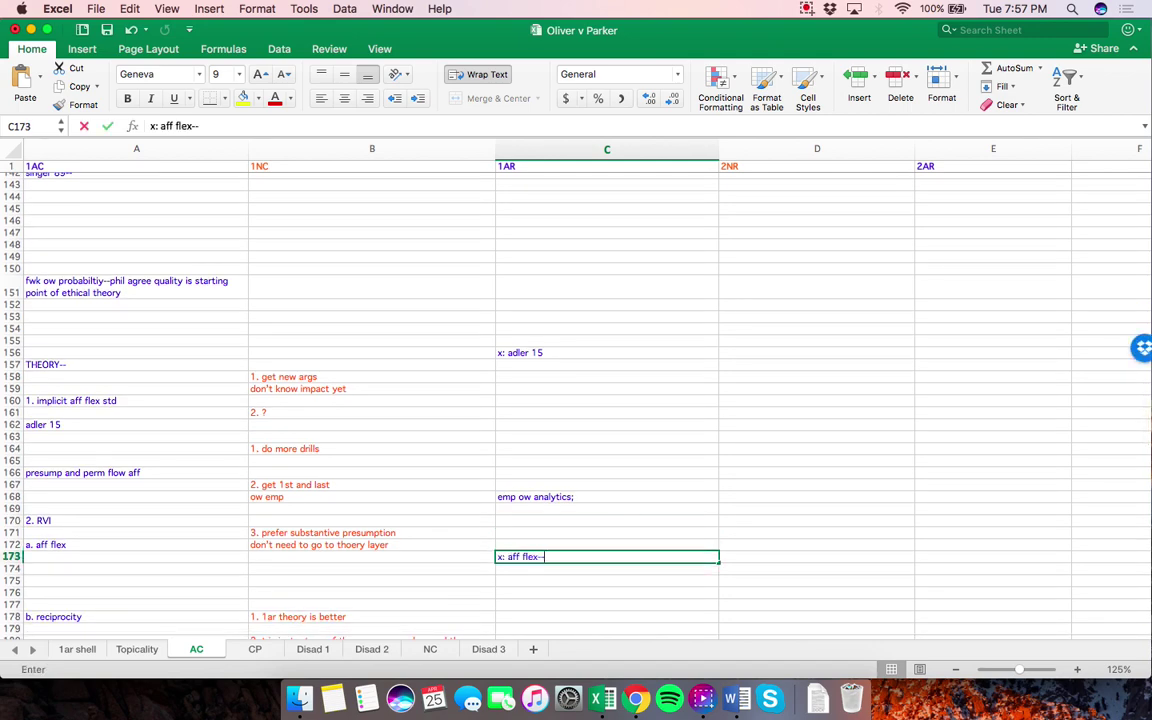
pyautogui.press('Return')
pyautogui.write('aff needs a')
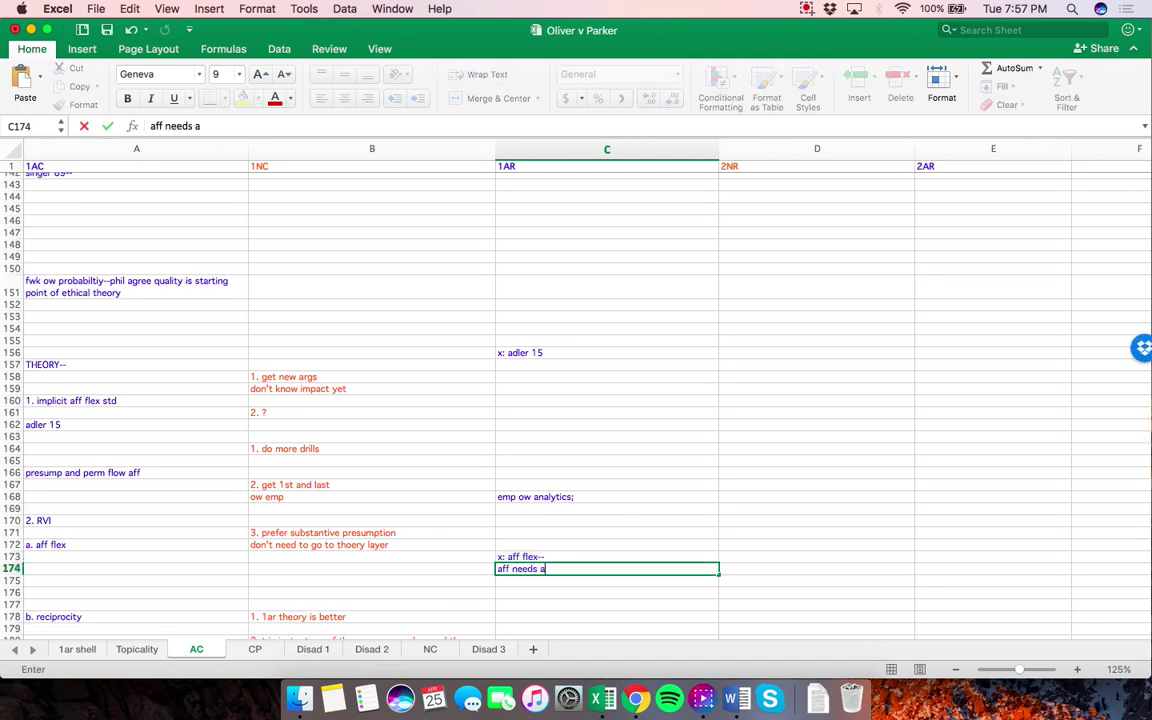
pyautogui.write('n RVI')
pyautogui.press('Return')
# Enter "preempted the arg cant go fro mult layers" in C175 and "ow batiing arg" in C176
pyautogui.write('preempt')
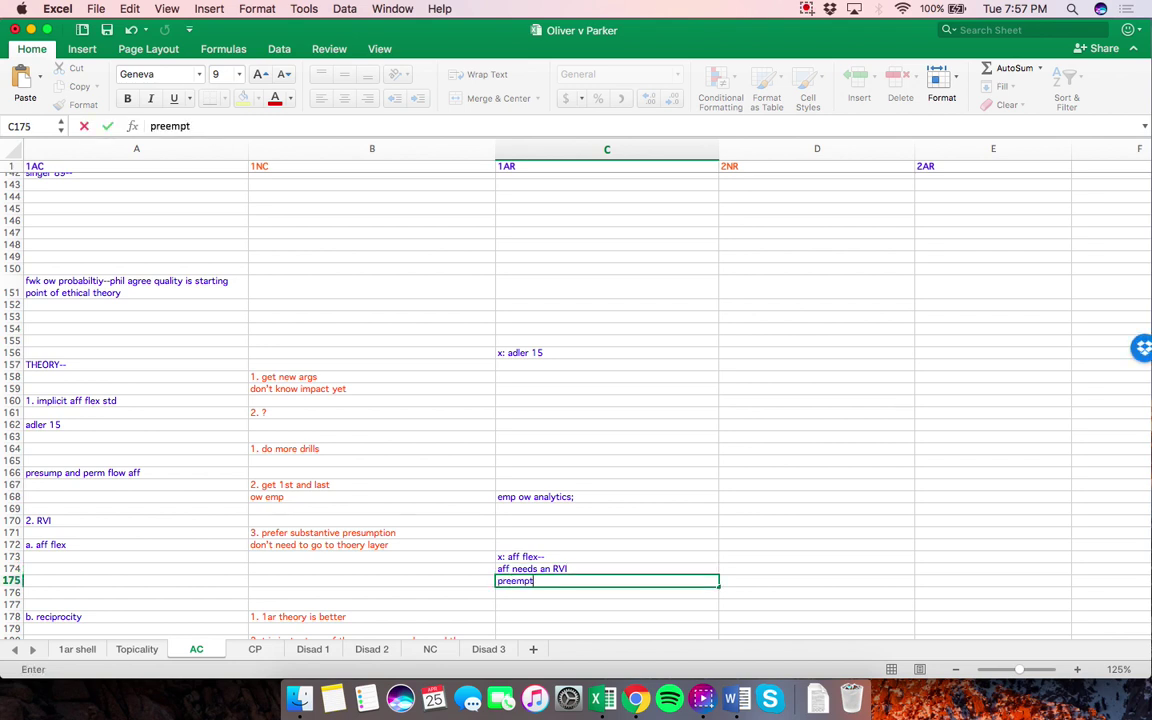
pyautogui.write('ed the arg cant g')
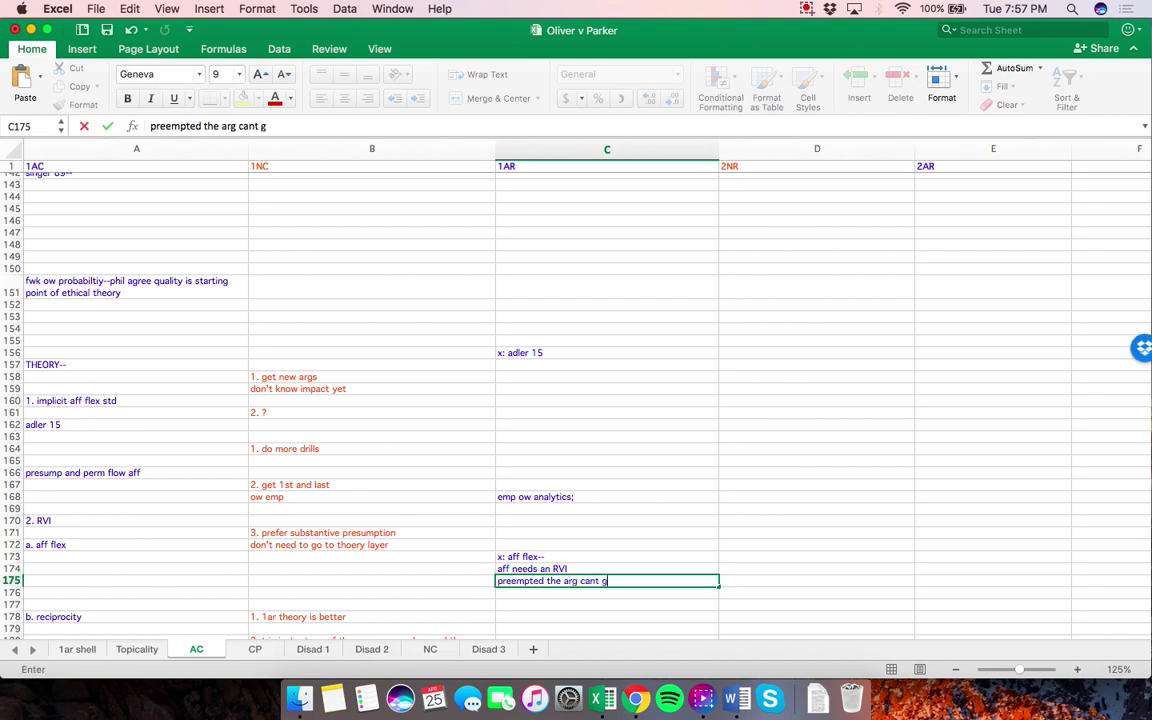
pyautogui.write('o fro mult la')
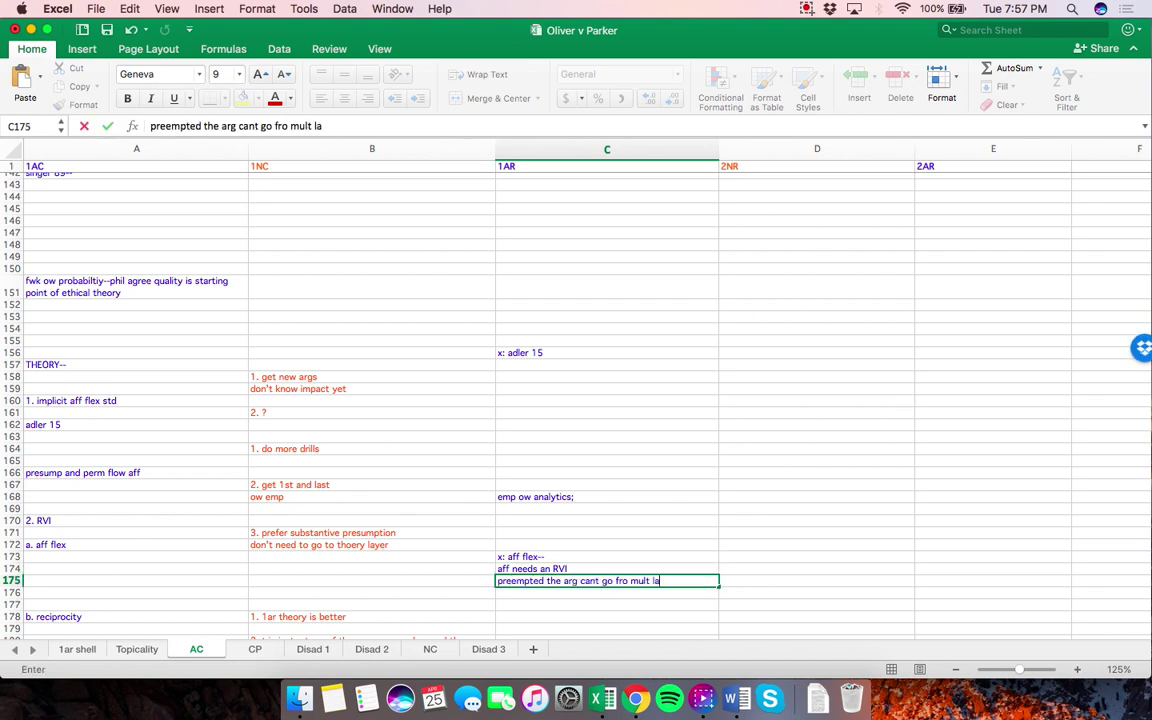
pyautogui.write('yers')
pyautogui.press('Return')
pyautogui.write('ow batiing')
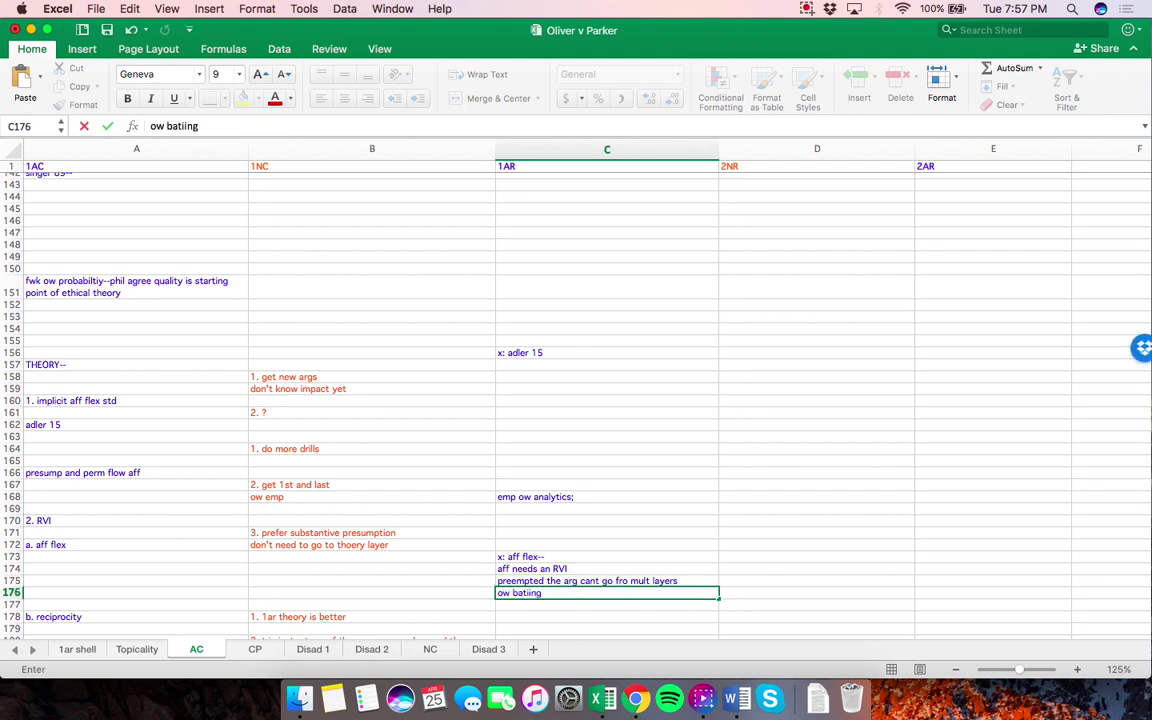
pyautogui.write(' arg')
pyautogui.press('Return')
# Enter "baiting no imapct; couldve equalized either way" in C177
pyautogui.write('baiting')
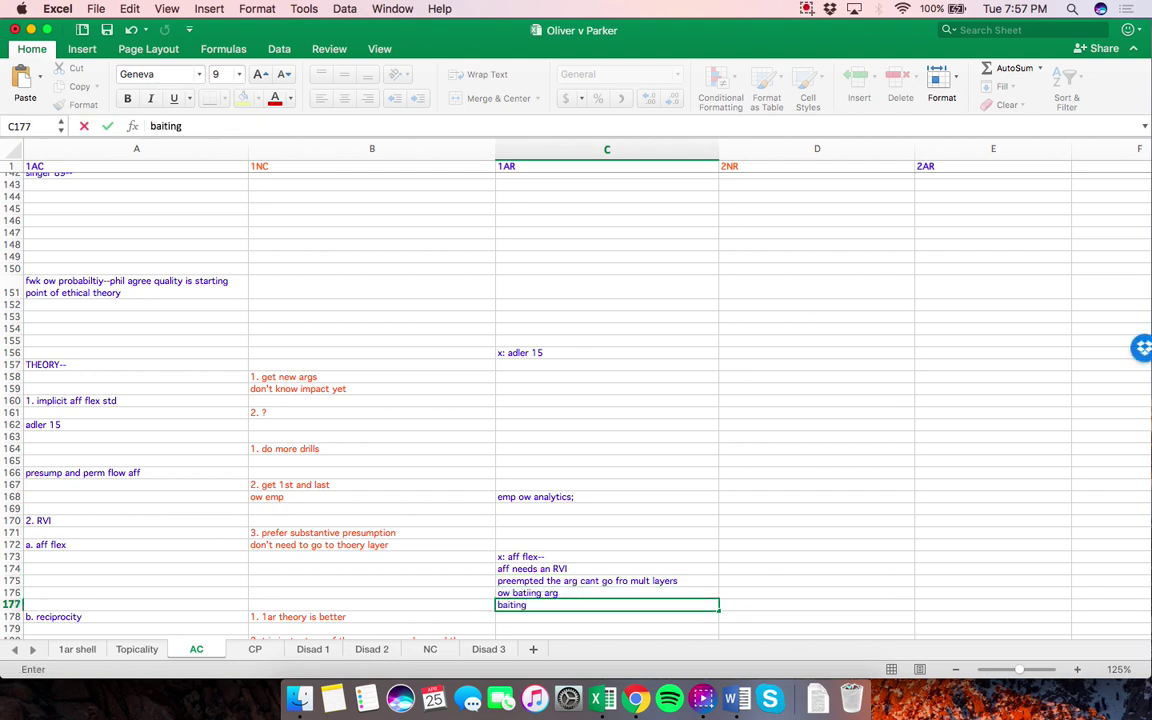
pyautogui.write(' no imapct; couldve')
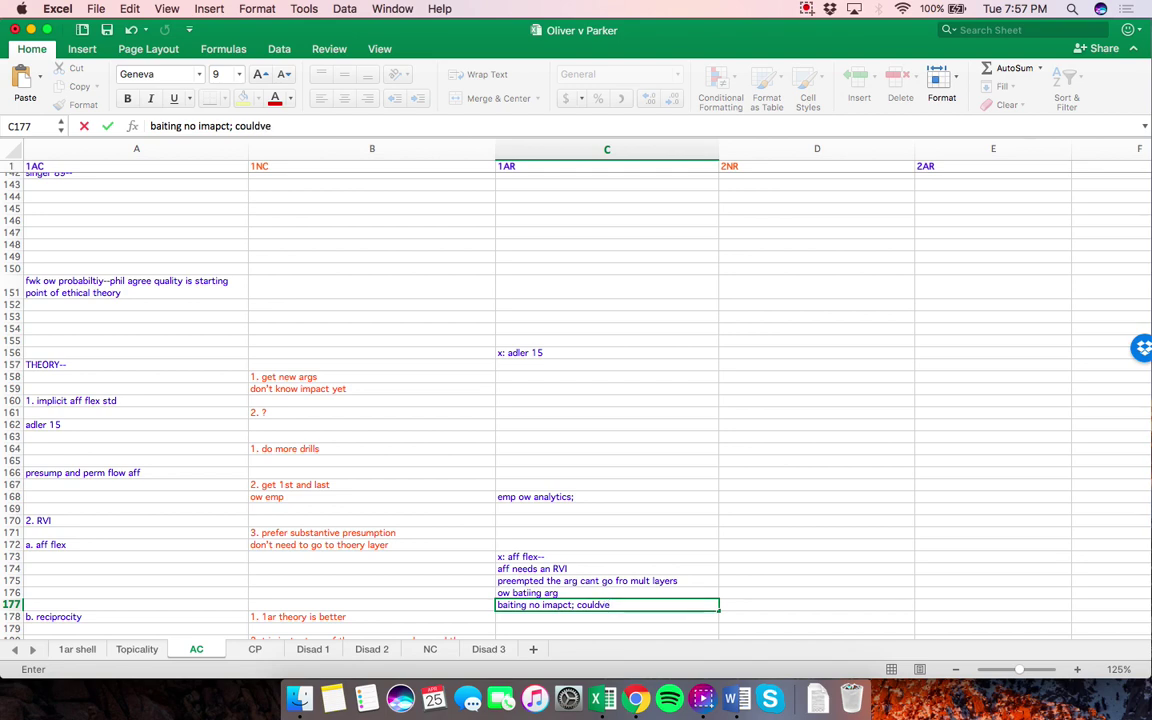
pyautogui.write(' equalized eit')
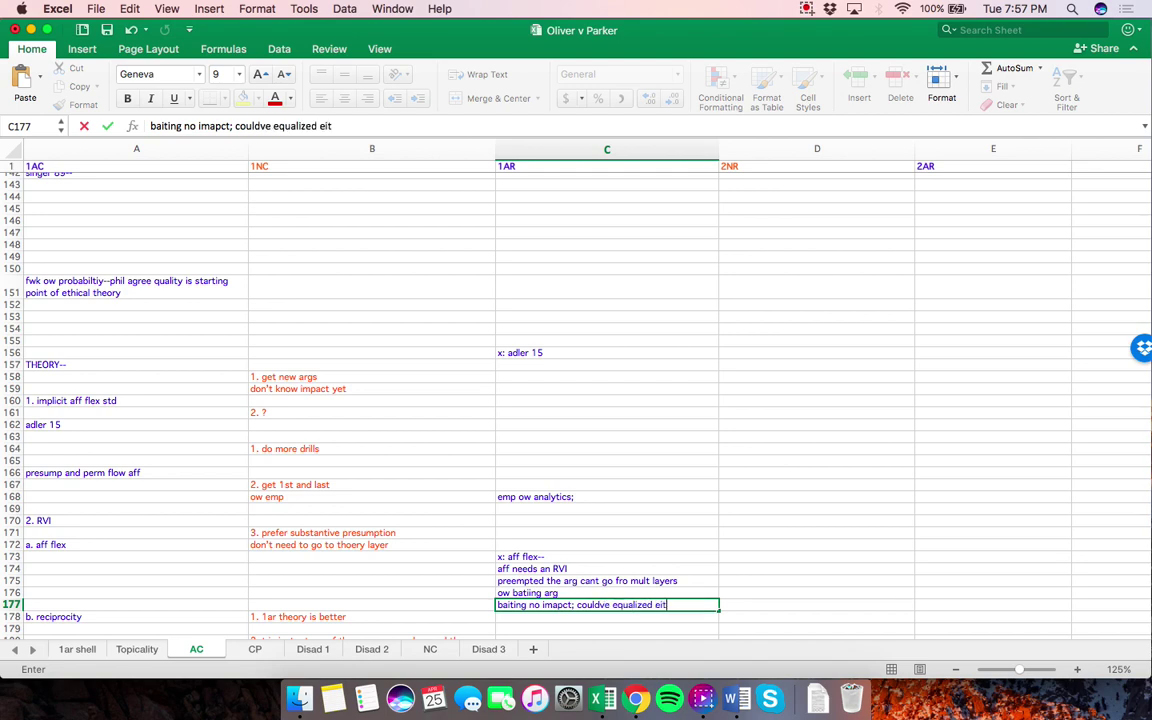
pyautogui.write('her way')
pyautogui.press('Return')
# Above the FRAMING section, enter "x: win the aff" in C108 and "don't have offesne under aff" in C109
pyautogui.scroll(15, 576, 400)
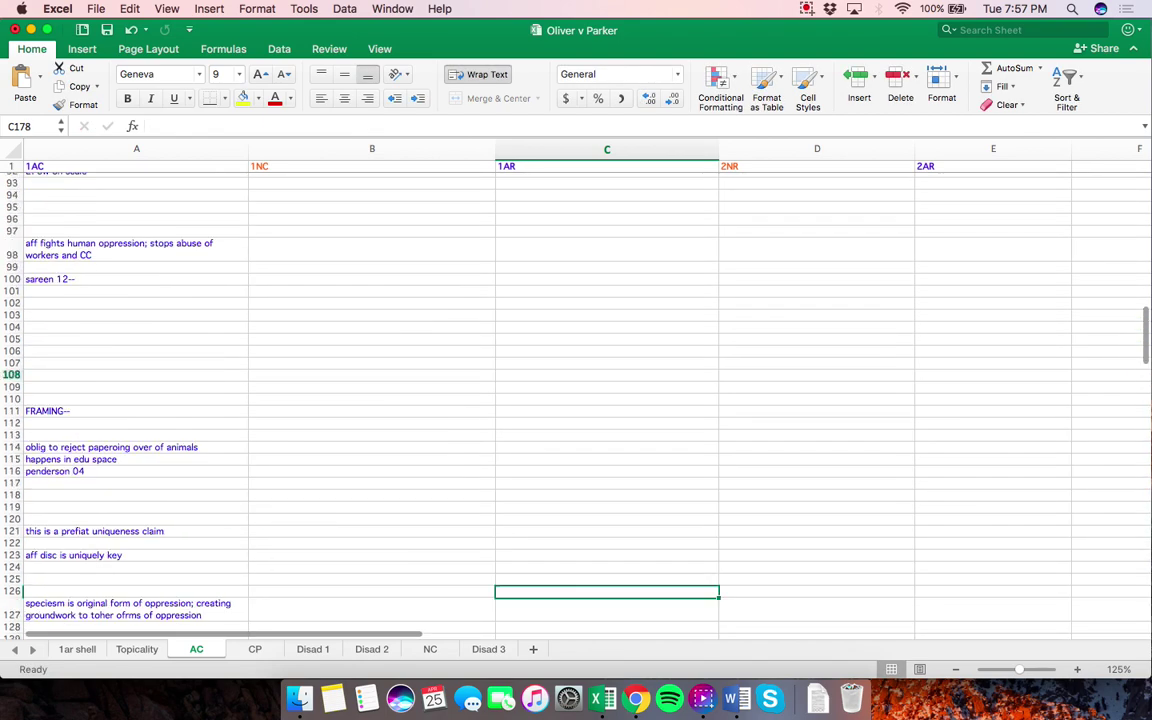
pyautogui.click(606, 375)
pyautogui.write('x: win t')
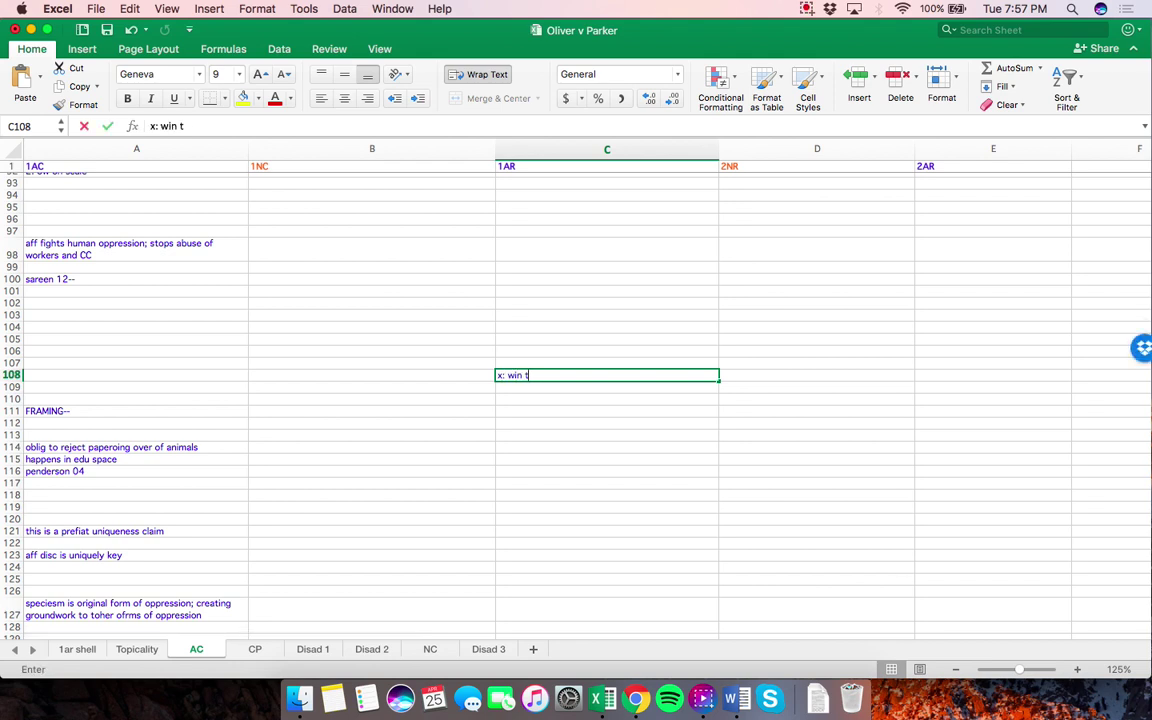
pyautogui.write('he aff')
pyautogui.press('Return')
pyautogui.write("don't have offes")
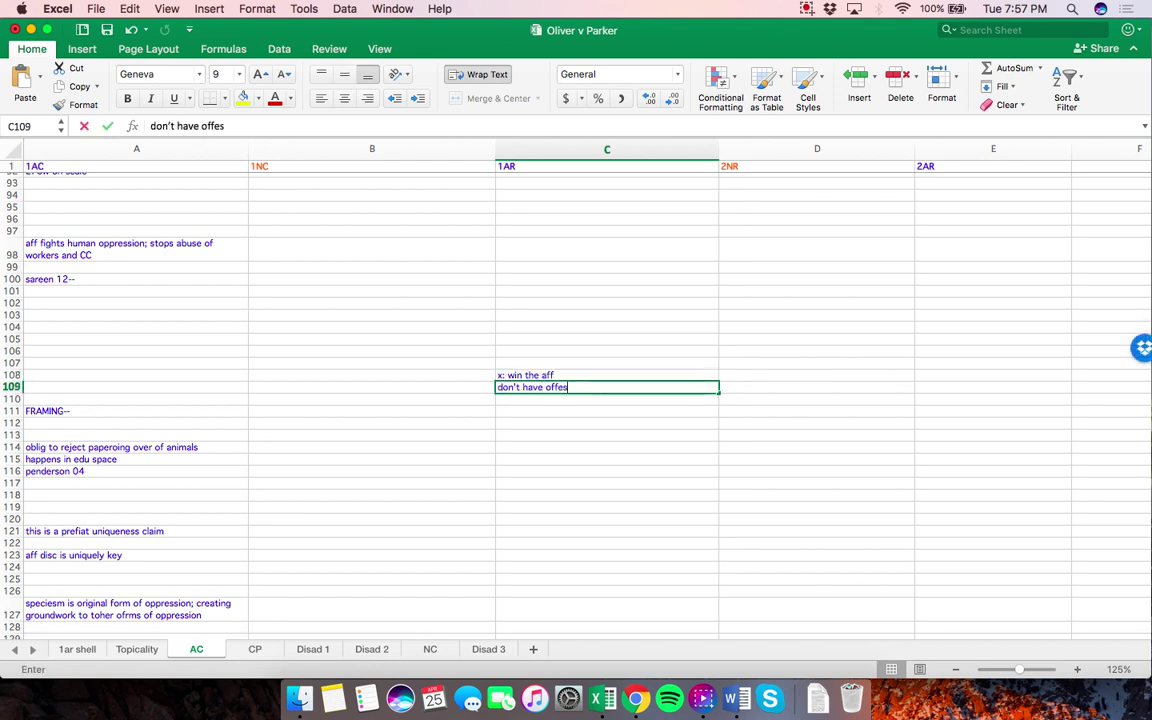
pyautogui.write('ne under aff')
pyautogui.press('Return')
# Enter "any risk they say no = vote" in C110, below the other 1AR extensions above the FRAMING section
pyautogui.write('any ')
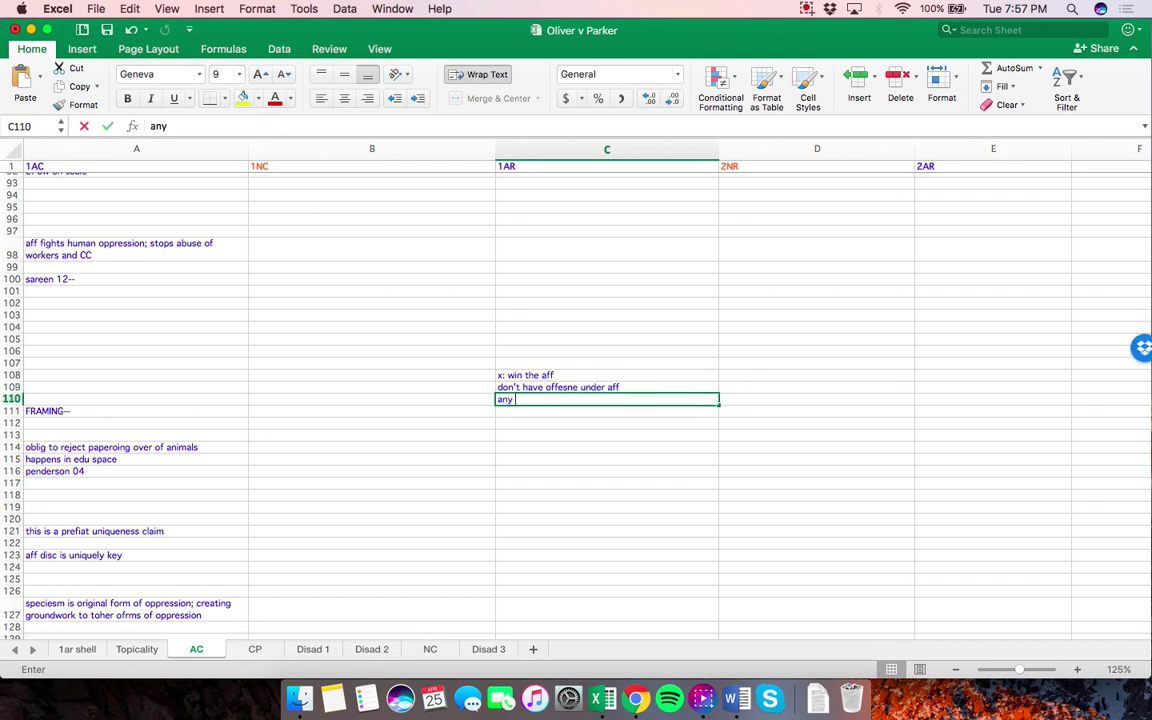
pyautogui.write('risk they say no')
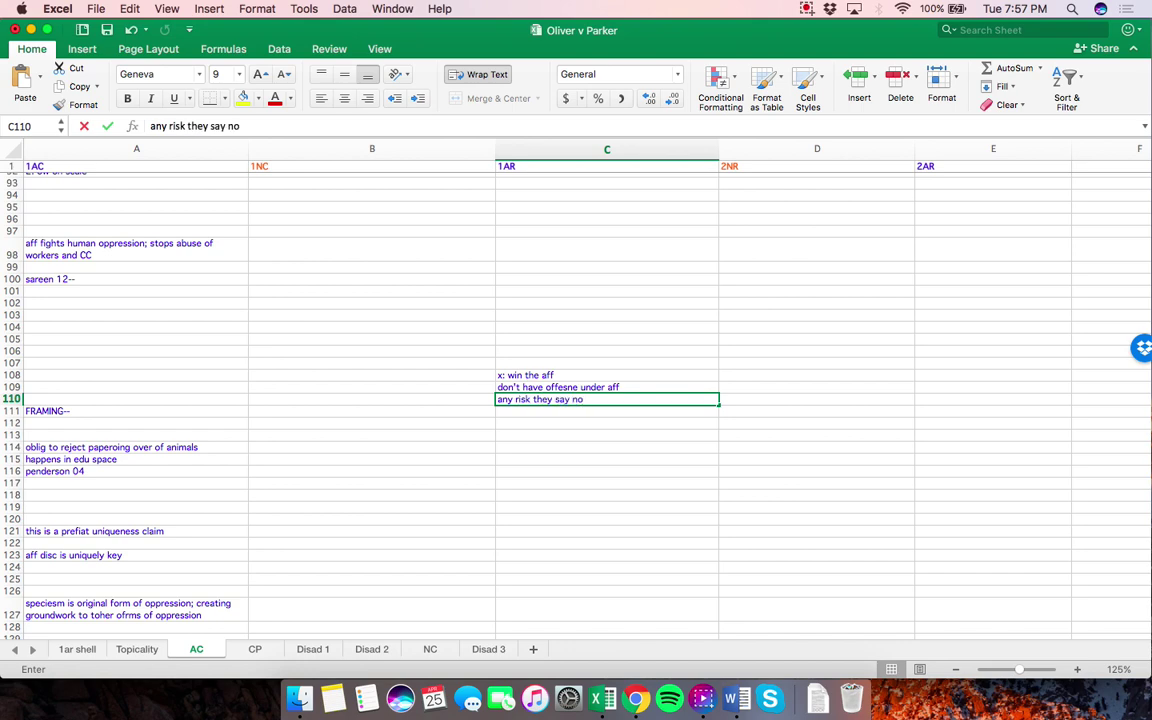
pyautogui.press('BackSpace')
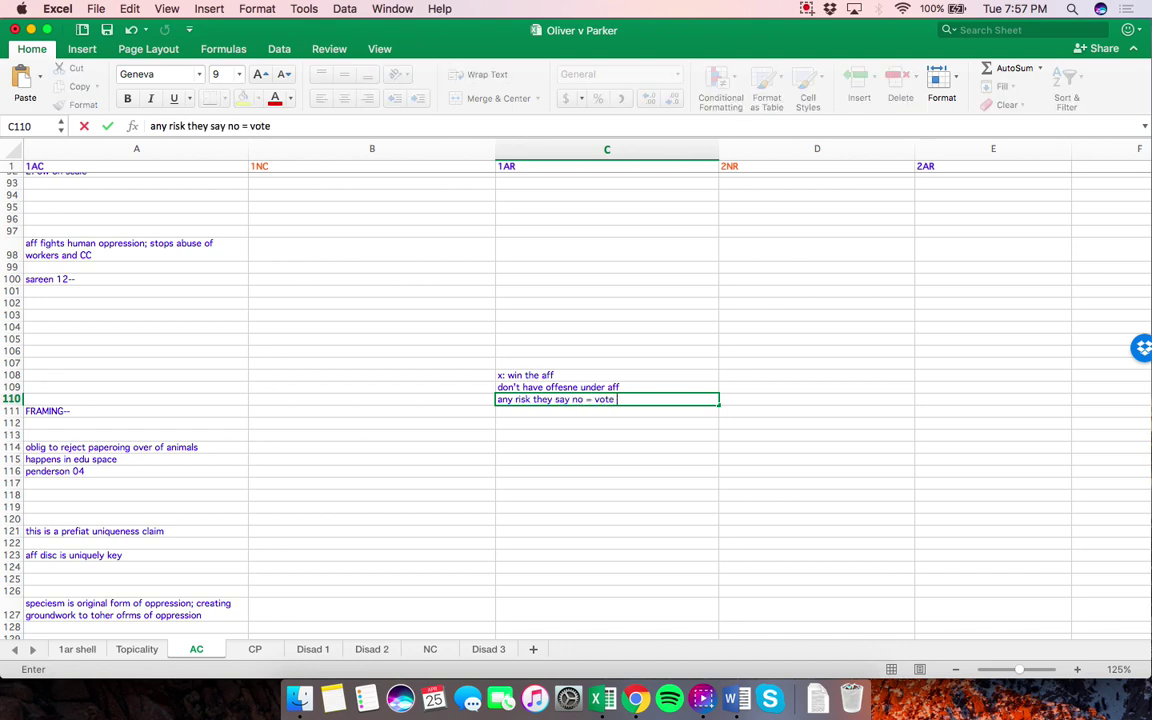
pyautogui.press('Return')
# Below the 1AC SA 92 card, enter "x: penderson--" in C19 and "pre fiat reason to discuss about animals" in C20
pyautogui.scroll(20, 520, 400)
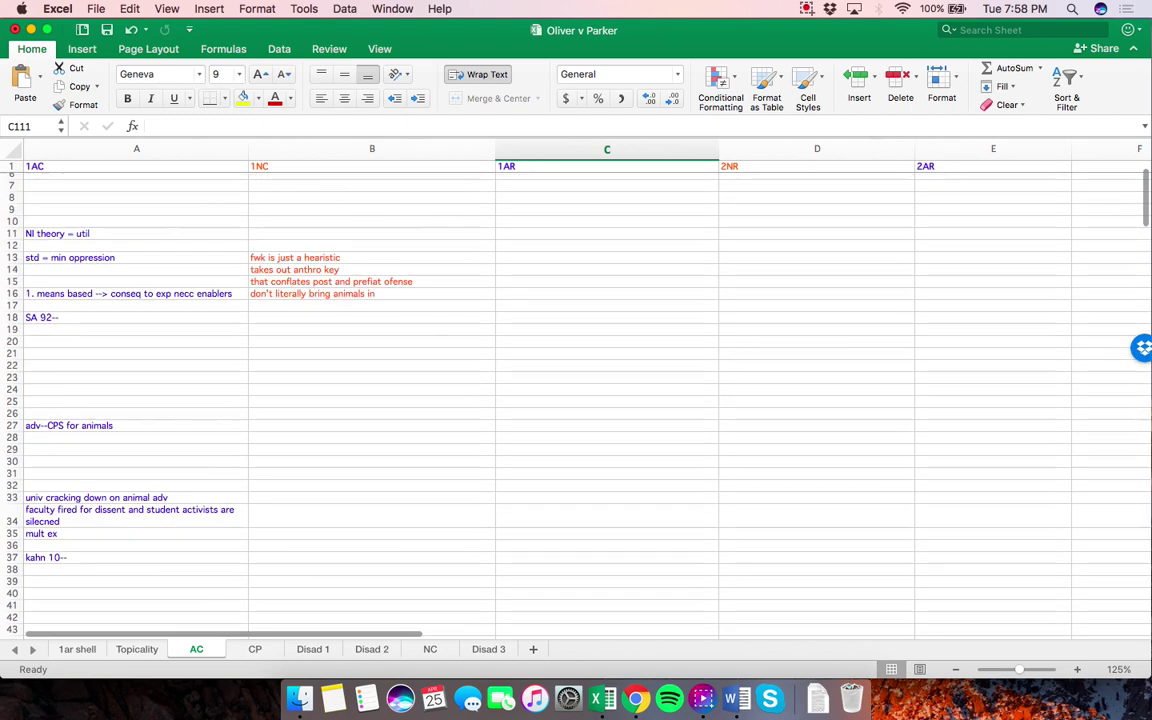
pyautogui.click(607, 262)
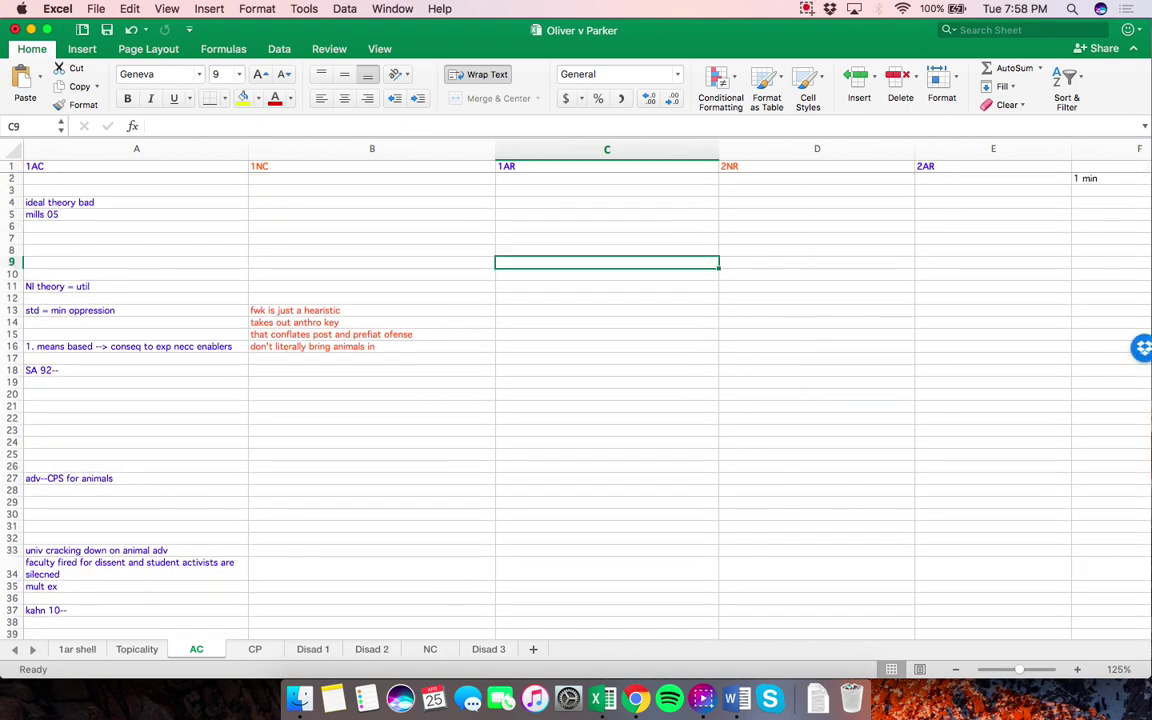
pyautogui.click(607, 382)
pyautogui.write('x: penderson--')
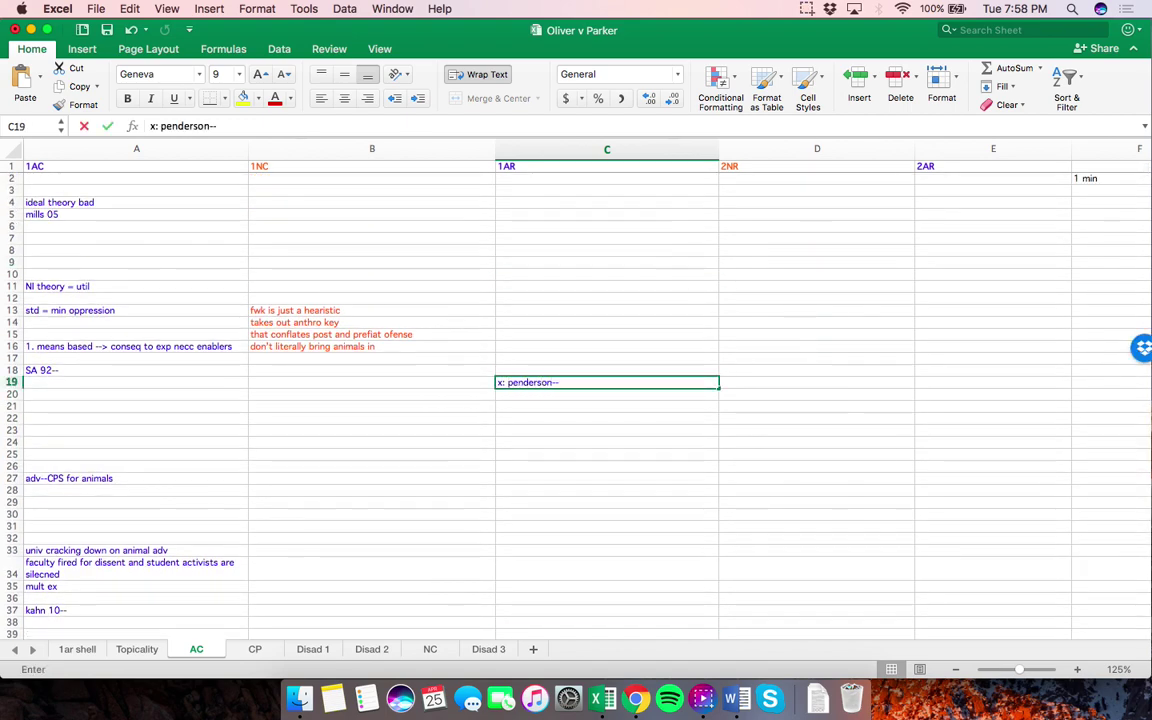
pyautogui.press('Return')
pyautogui.write('pre fi')
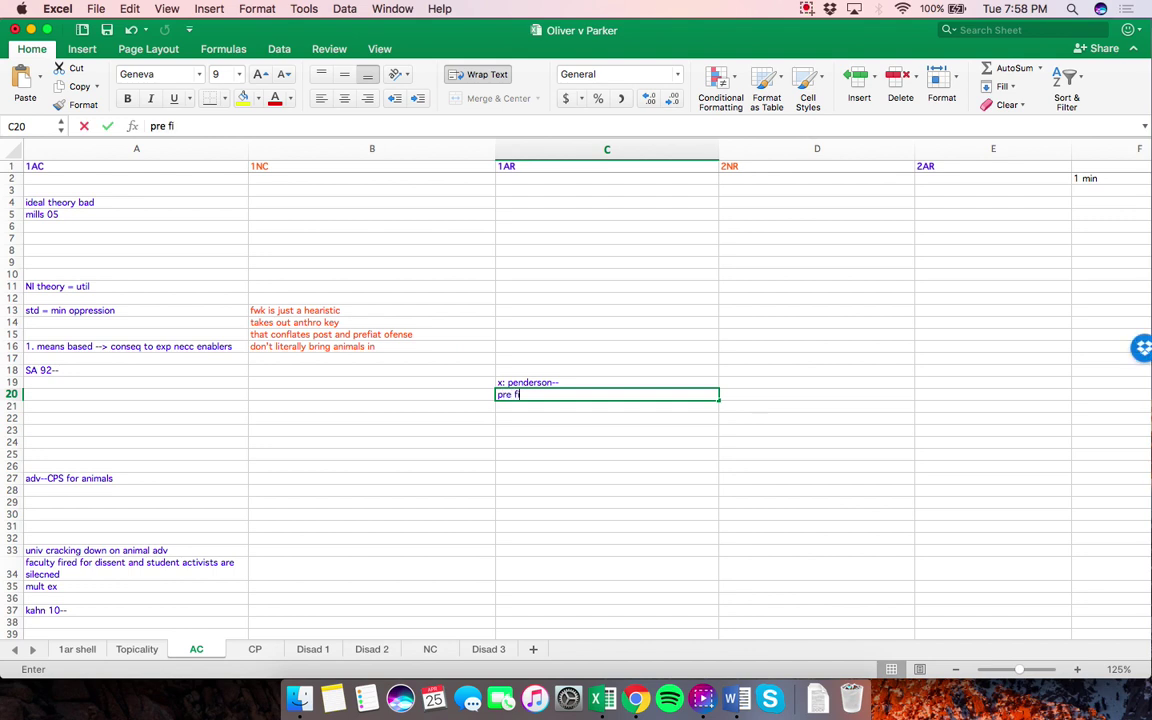
pyautogui.write('at reason to discuss ')
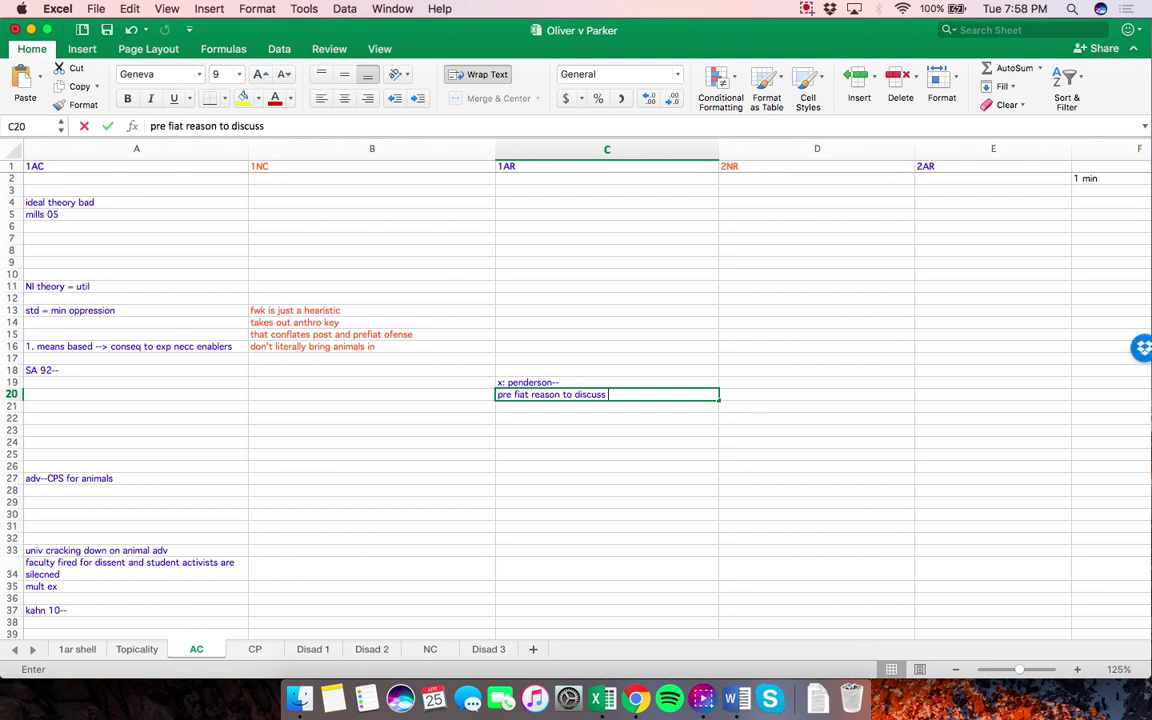
pyautogui.write('about animals')
pyautogui.press('Return')
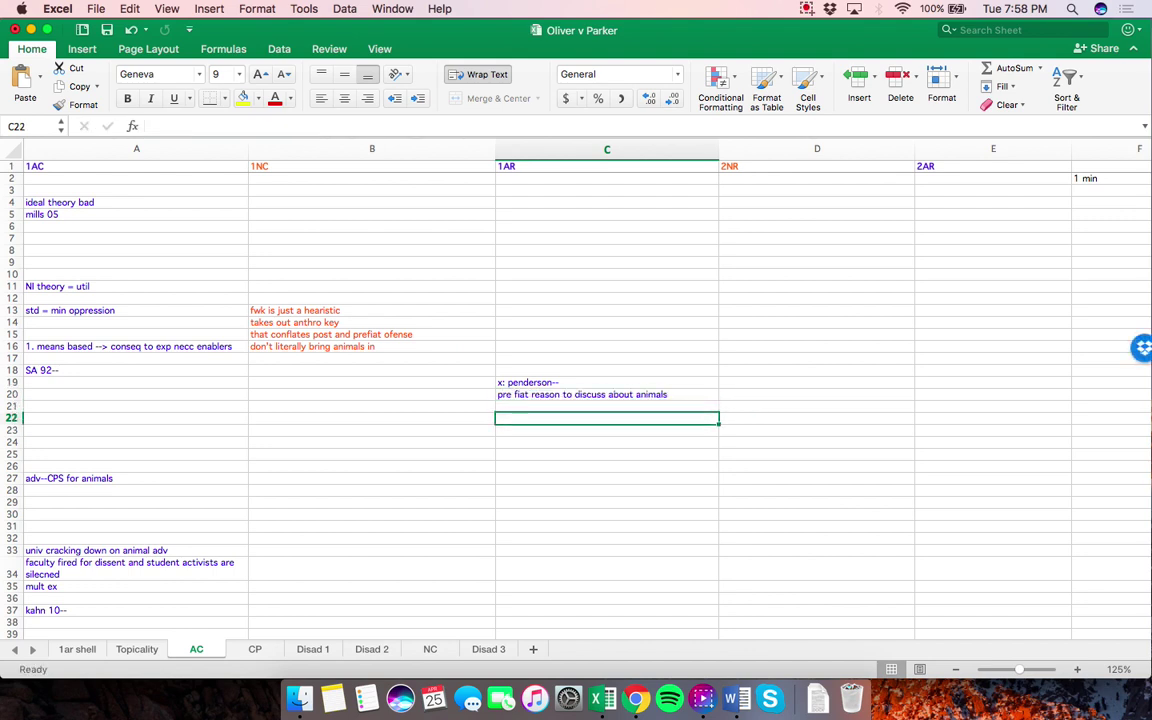
# Beside the 1NC claim about conflating post and prefiat offense, enter "its about humans having disc not animals" in C15
pyautogui.click(606, 310)
pyautogui.click(606, 334)
pyautogui.write('it')
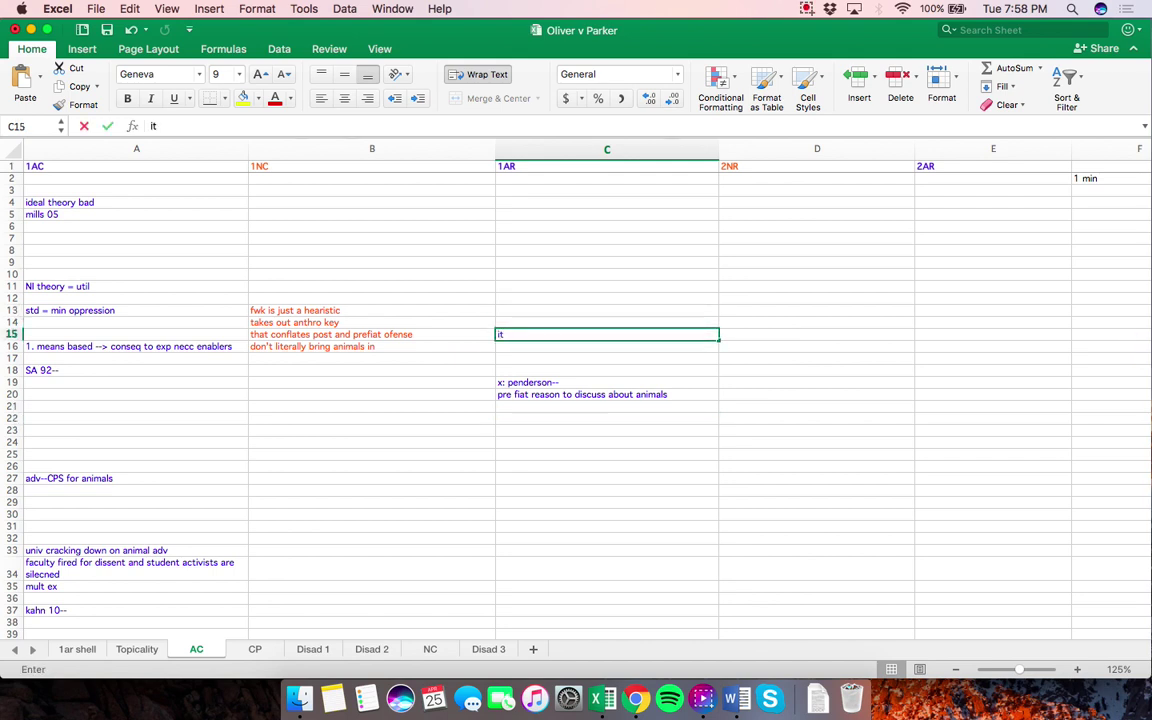
pyautogui.write('s about humans having disc')
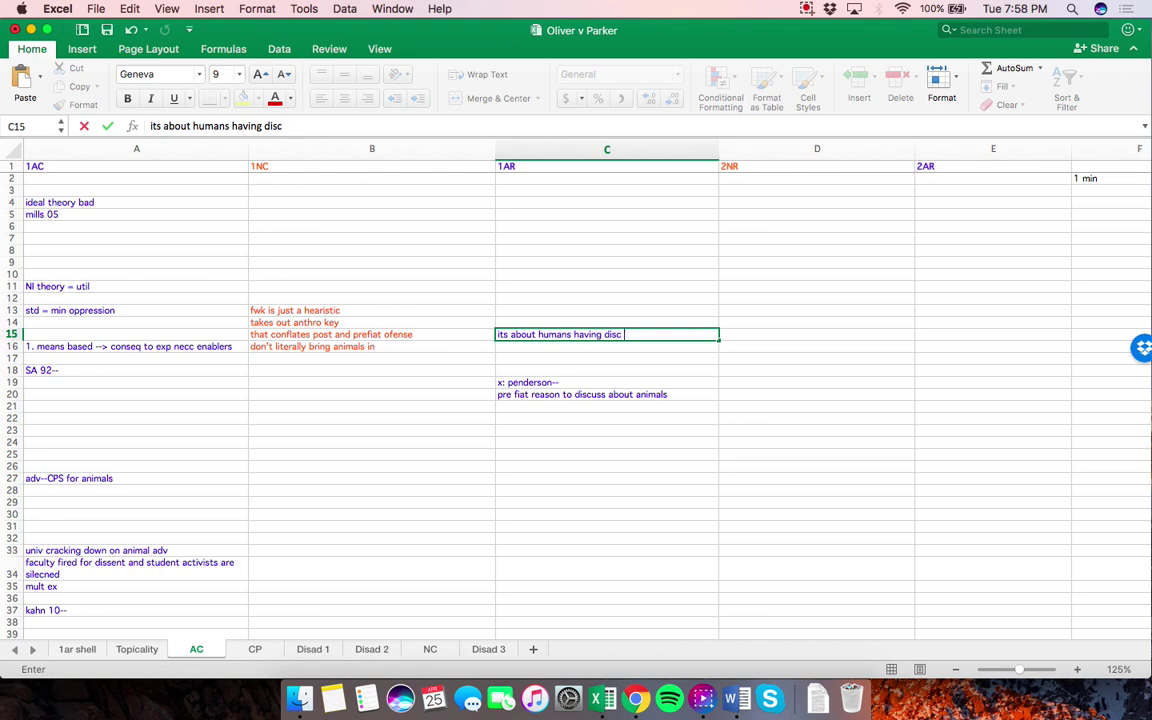
pyautogui.write('usot animals')
pyautogui.press('Return')
pyautogui.press('Return')
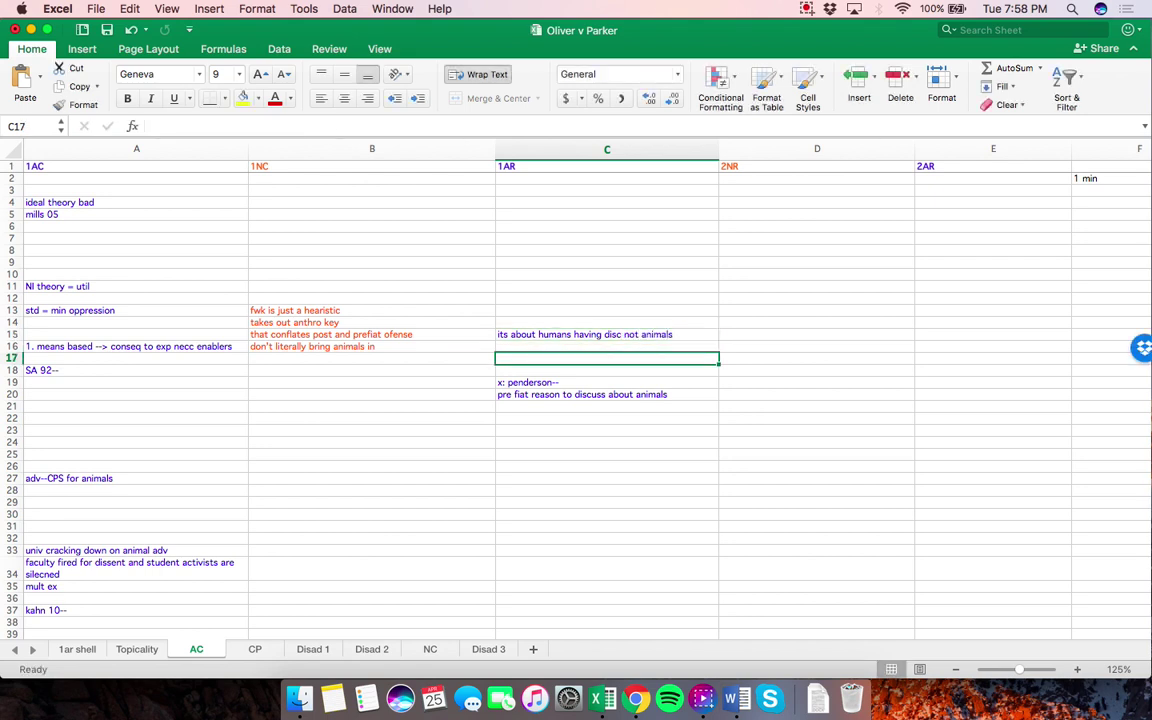
# Above the NI theory row, enter "x: mills--" in C9 and "have diff starting points with conseq; cx proves" in C10
pyautogui.click(606, 262)
pyautogui.write('x: mills-')
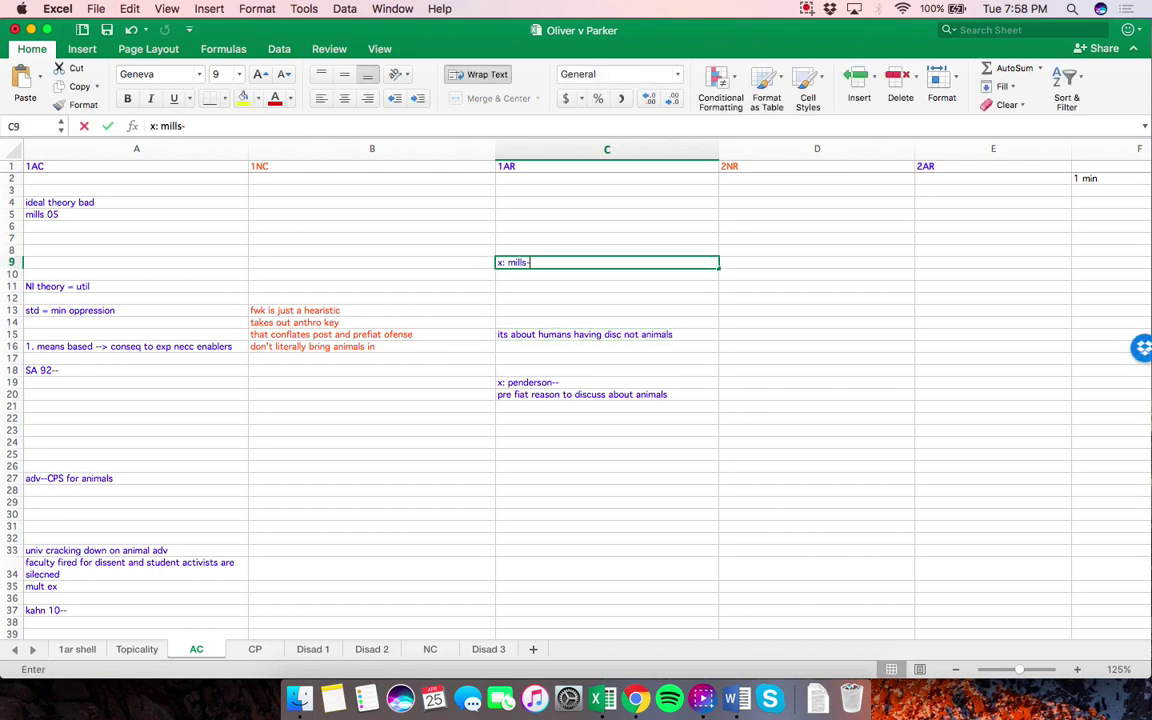
pyautogui.write('-')
pyautogui.press('Return')
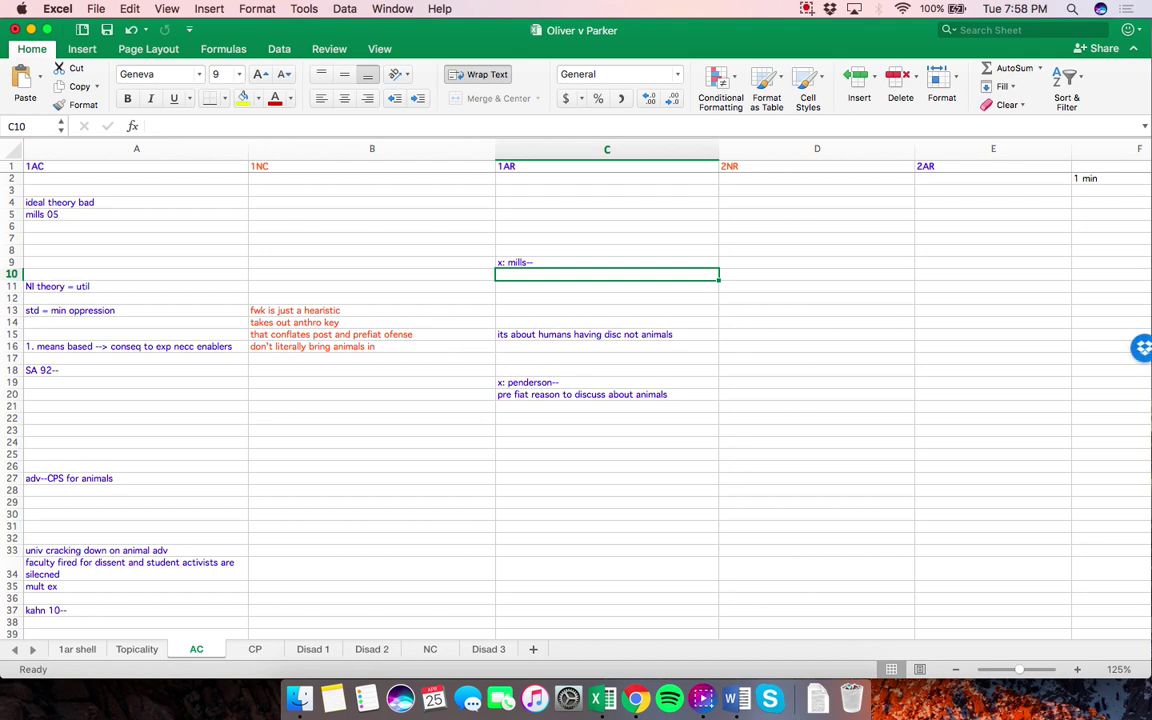
pyautogui.write('have diff starting poi')
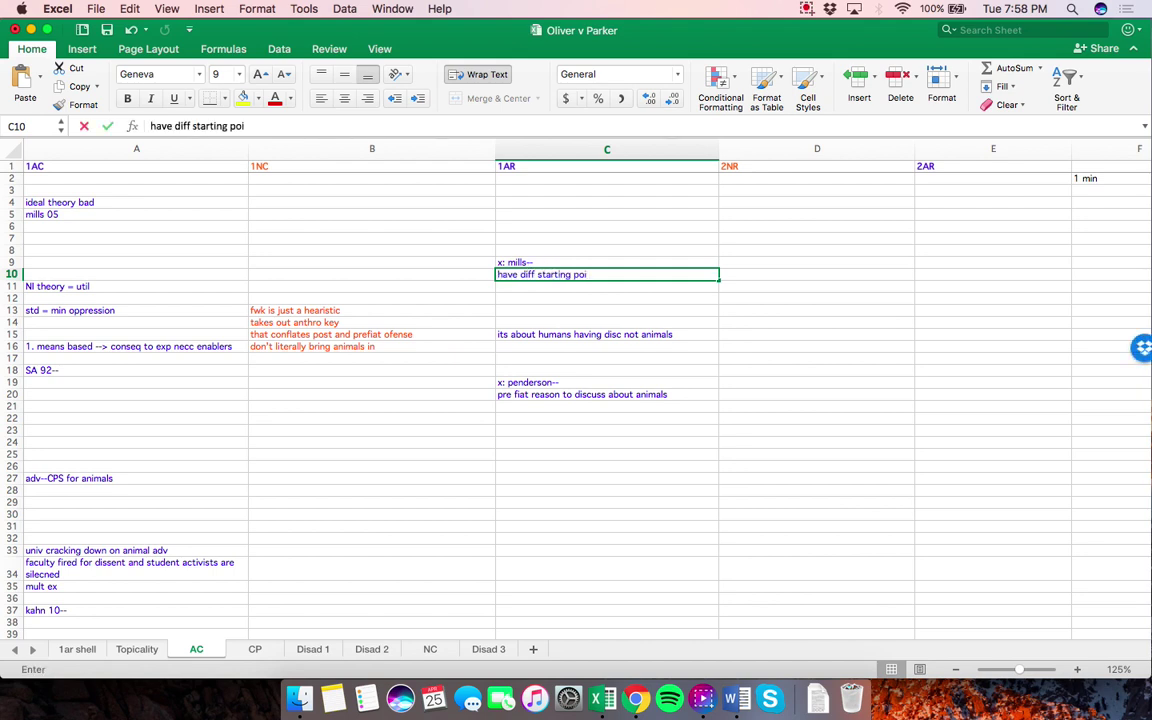
pyautogui.write('nts with conseq; hav')
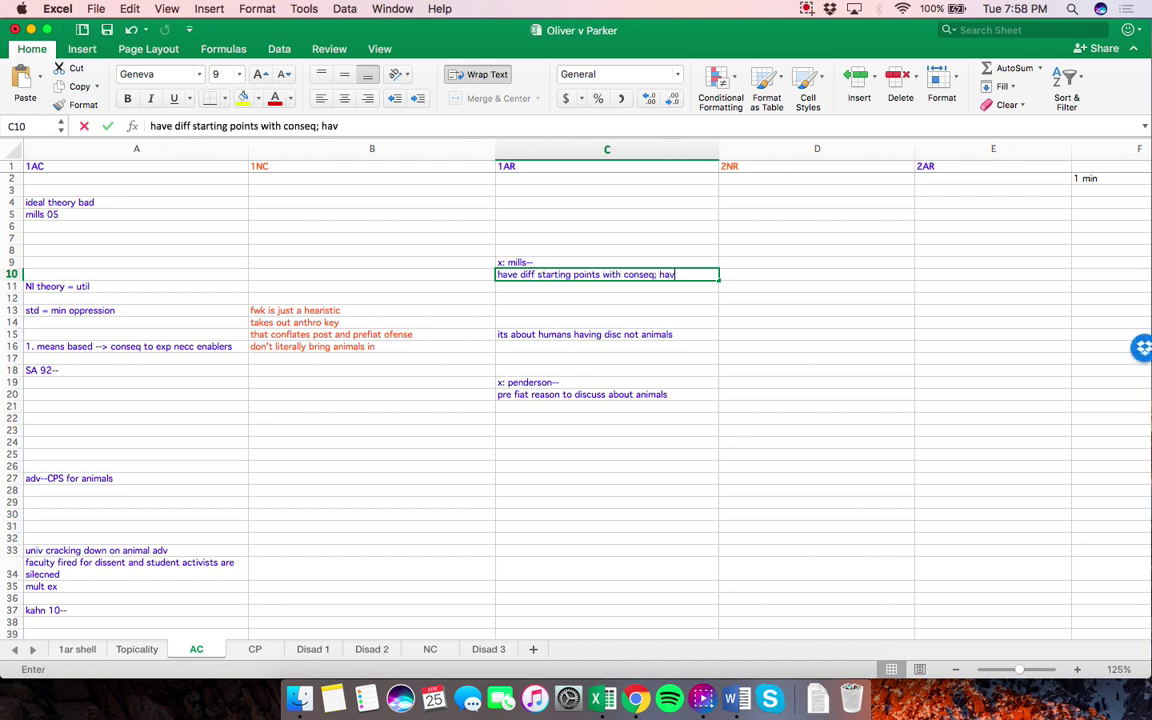
pyautogui.write('oves')
pyautogui.press('Return')
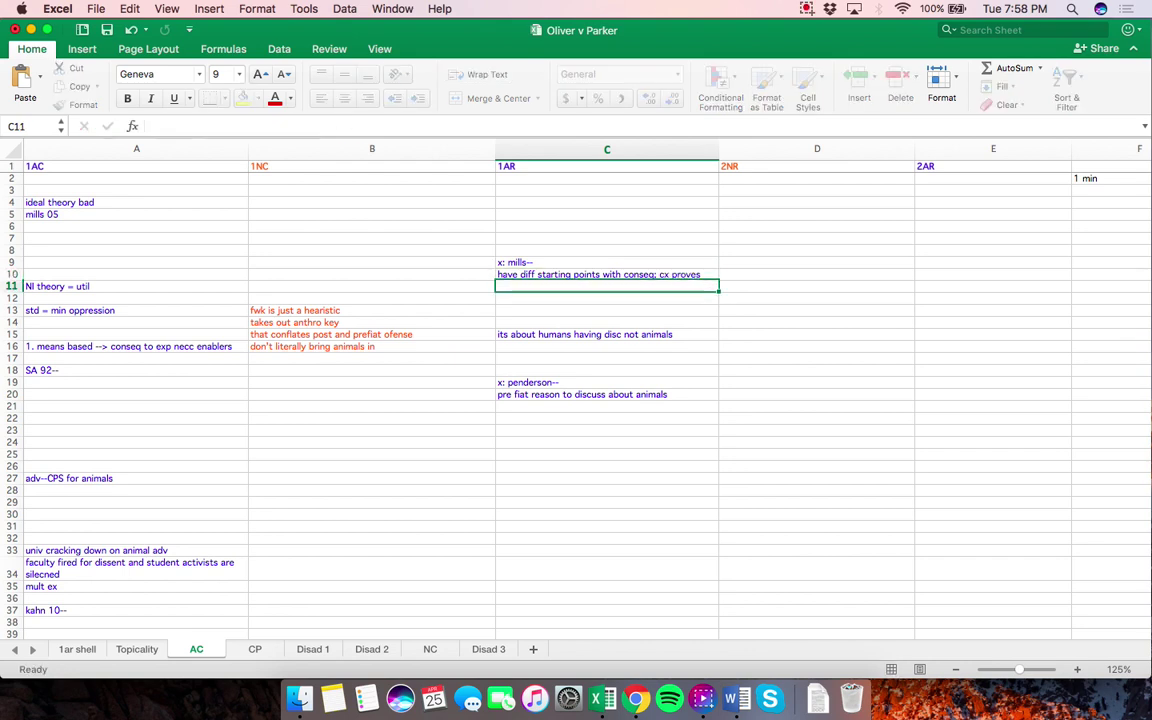
# Enter "at least net beneficial" in C11 under the mills extension
pyautogui.write('at least net benefi')
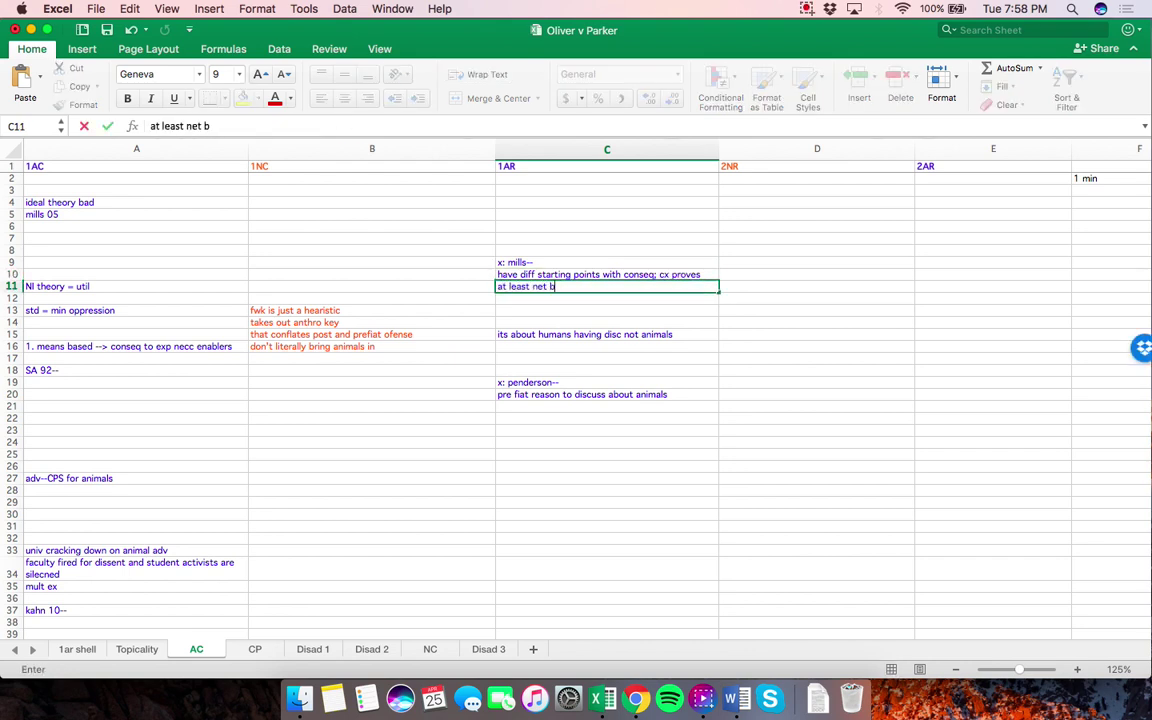
pyautogui.press('Return')
pyautogui.press('Return')
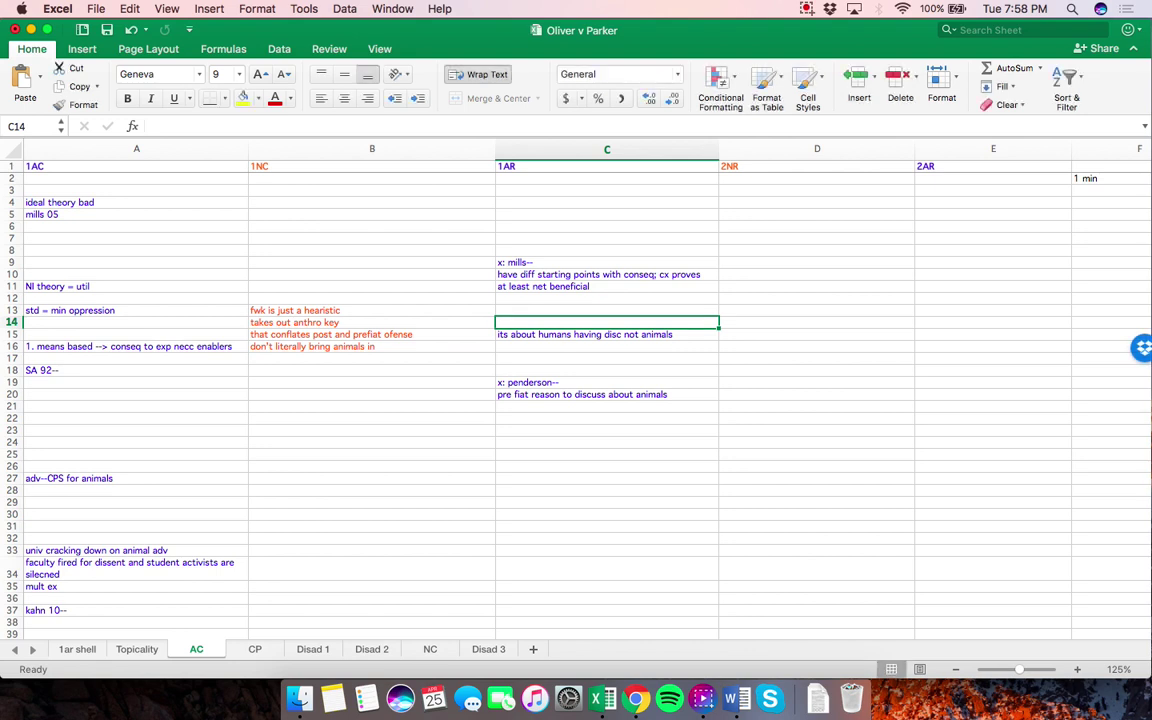
# Answer the 1NC framework heuristic argument by entering "heaursitic args are non unique" in C13
pyautogui.write('hea')
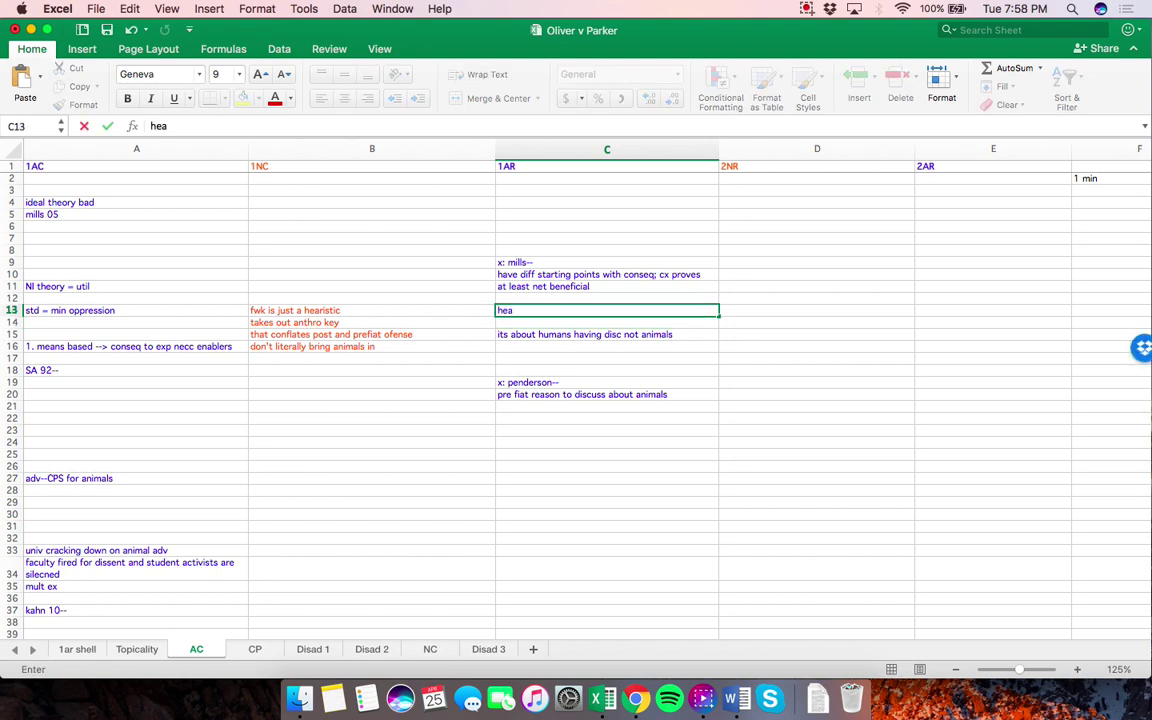
pyautogui.write('trsitic args are ')
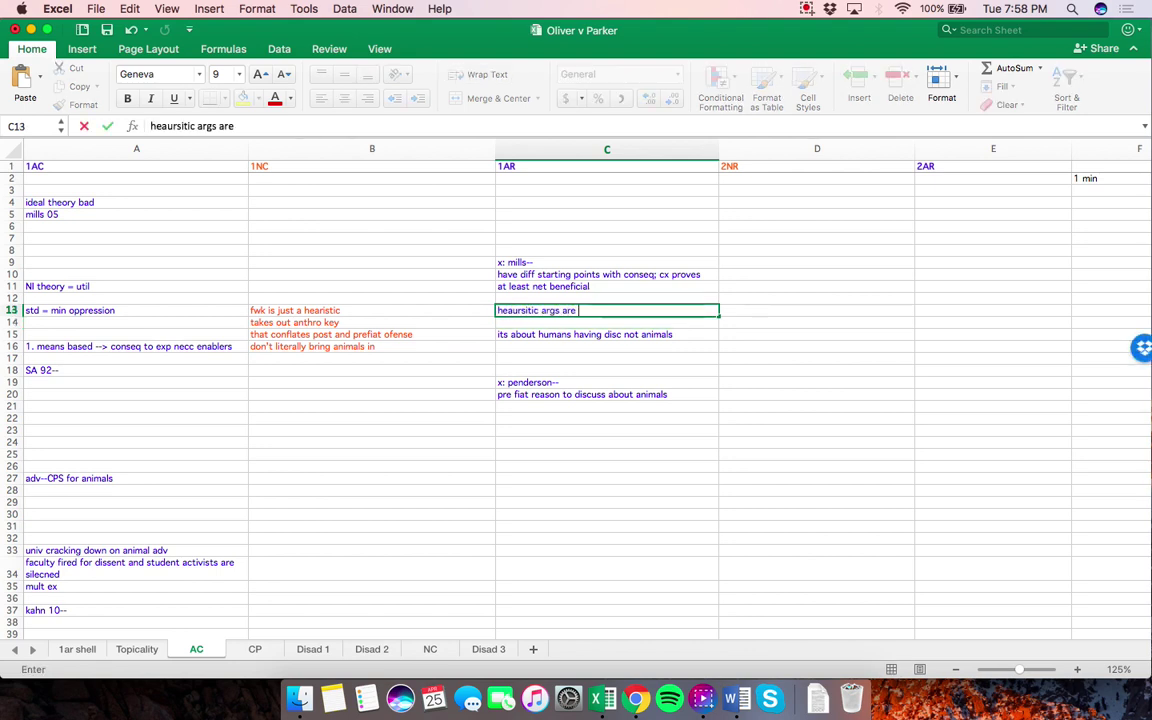
pyautogui.write('non unique')
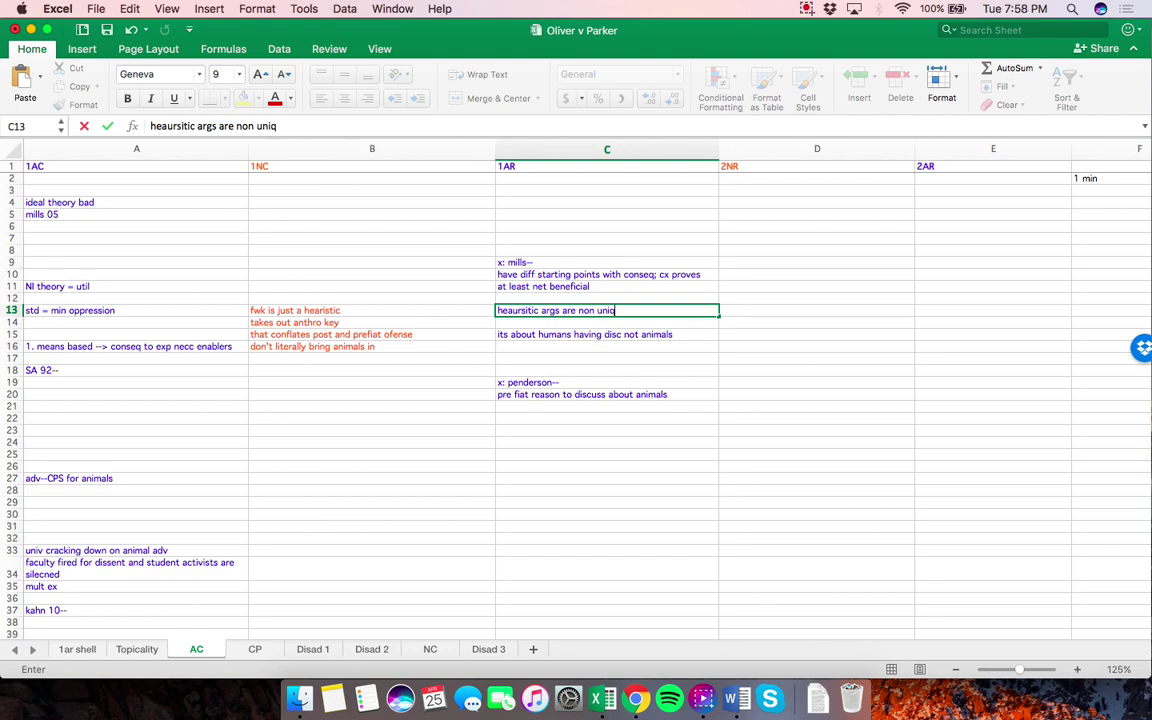
pyautogui.press('Return')
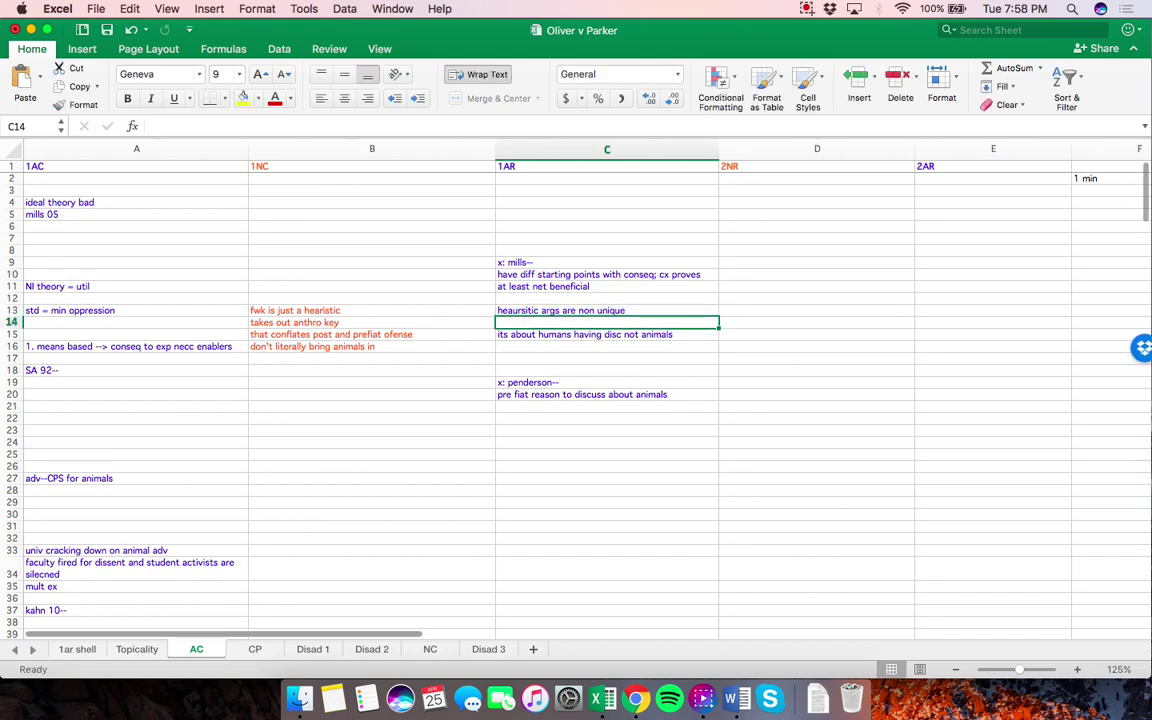
# On the CP sheet, enter "1. all their authors eat meat" in B3 beside the CP text and "impact turn" in B4
pyautogui.hotkey('ctrl', 'pagedown')
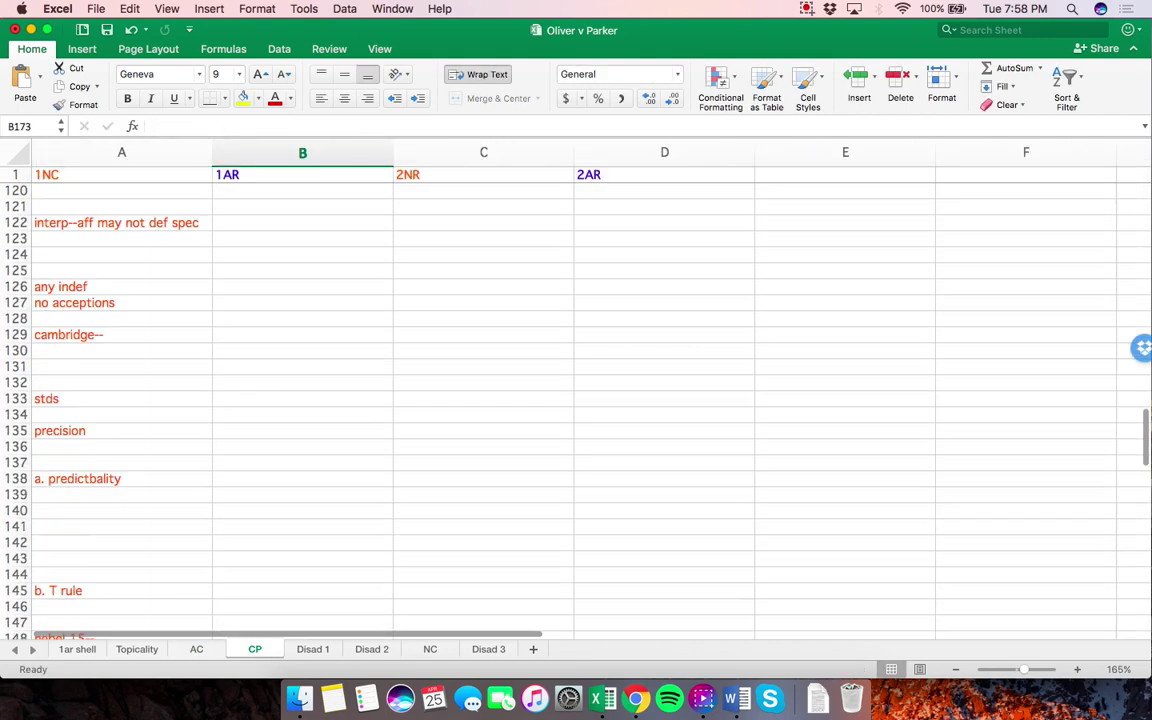
pyautogui.scroll(20, 576, 390)
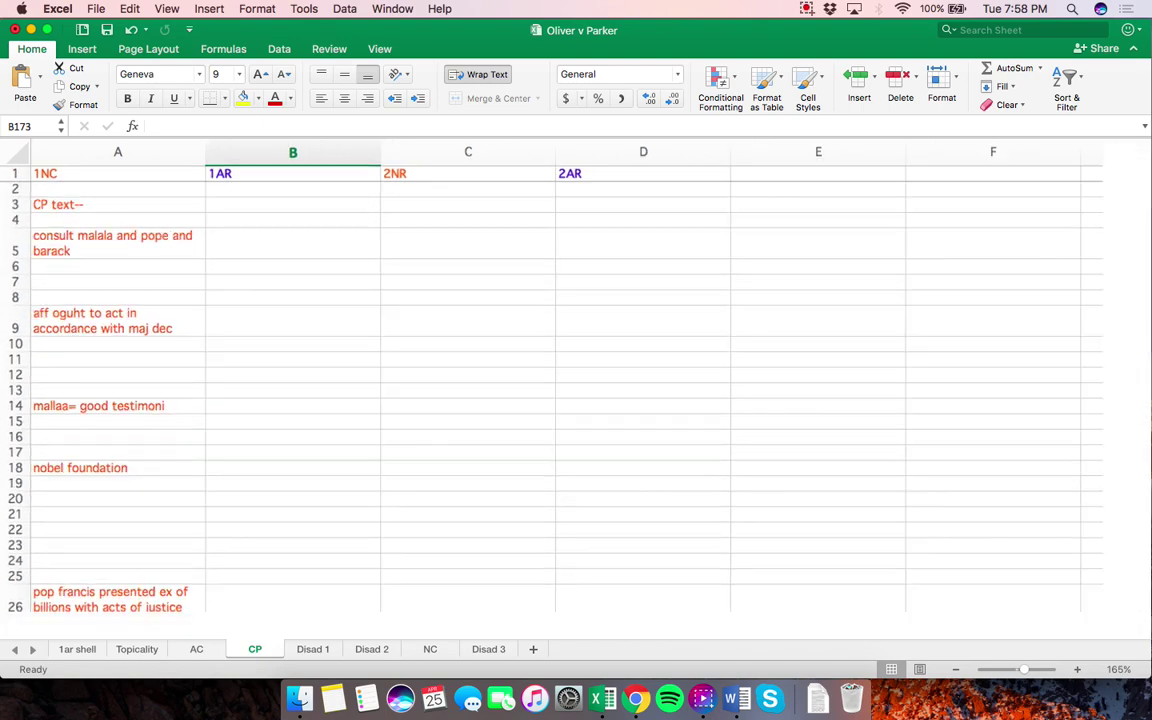
pyautogui.scroll(-1, 576, 390)
pyautogui.scroll(20, 576, 390)
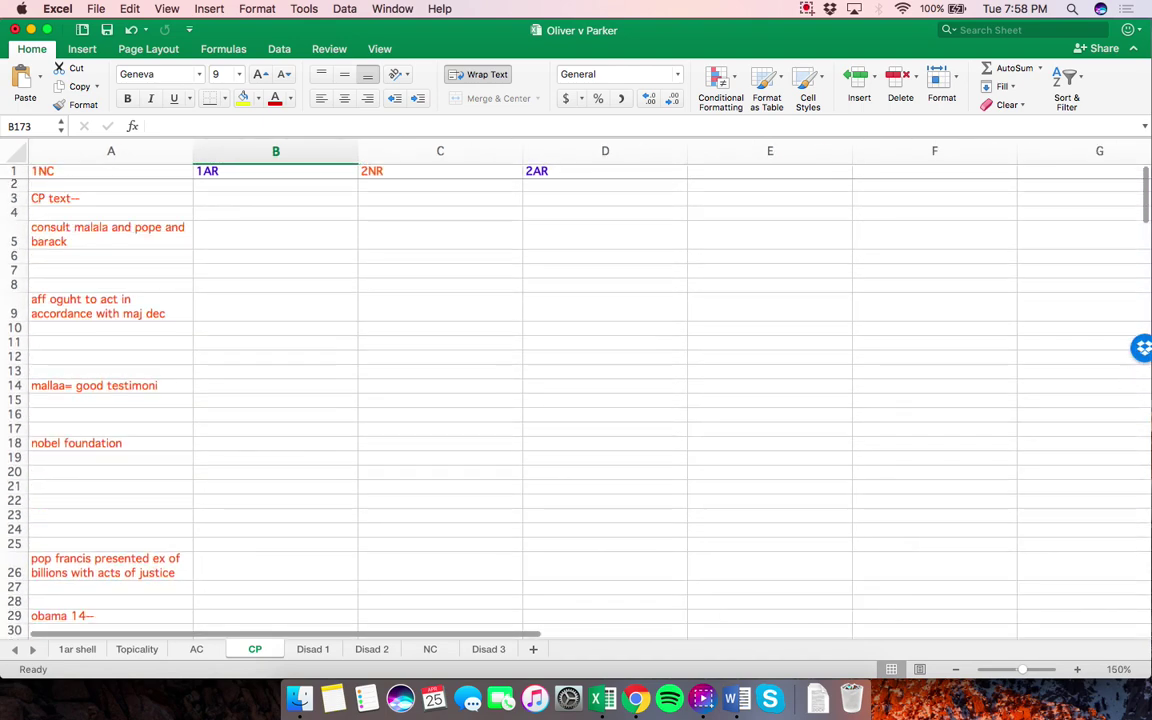
pyautogui.click(275, 198)
pyautogui.write('1. all th')
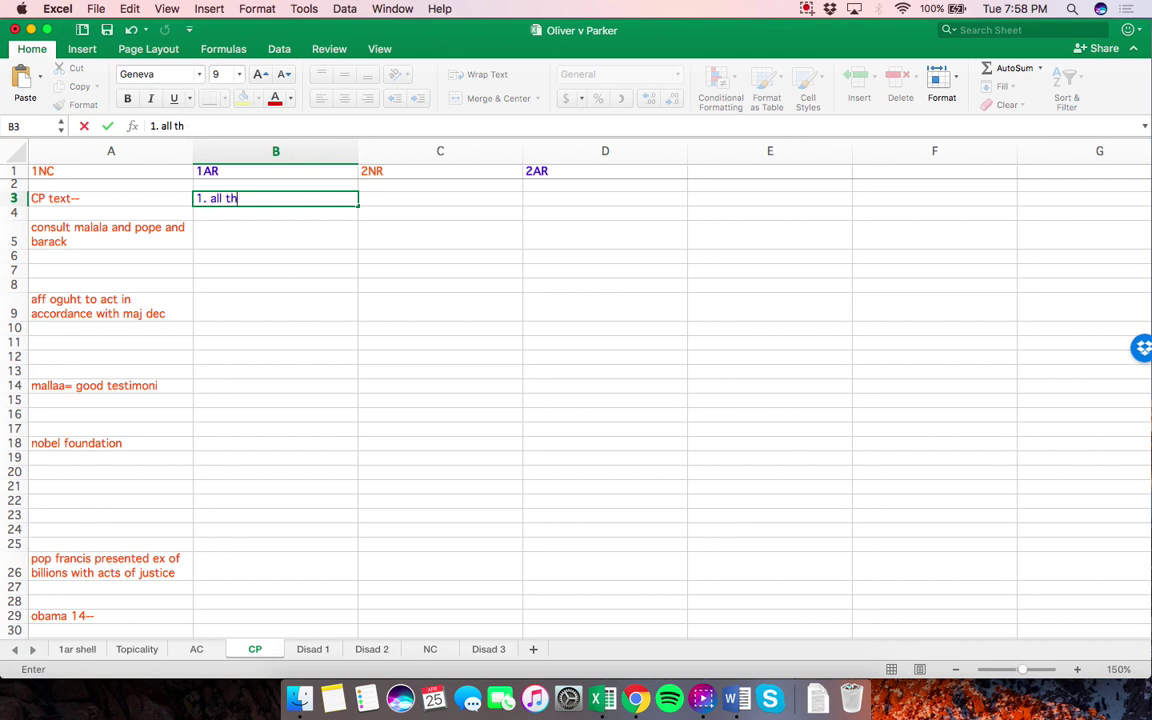
pyautogui.write('eir authso')
pyautogui.write('ors ')
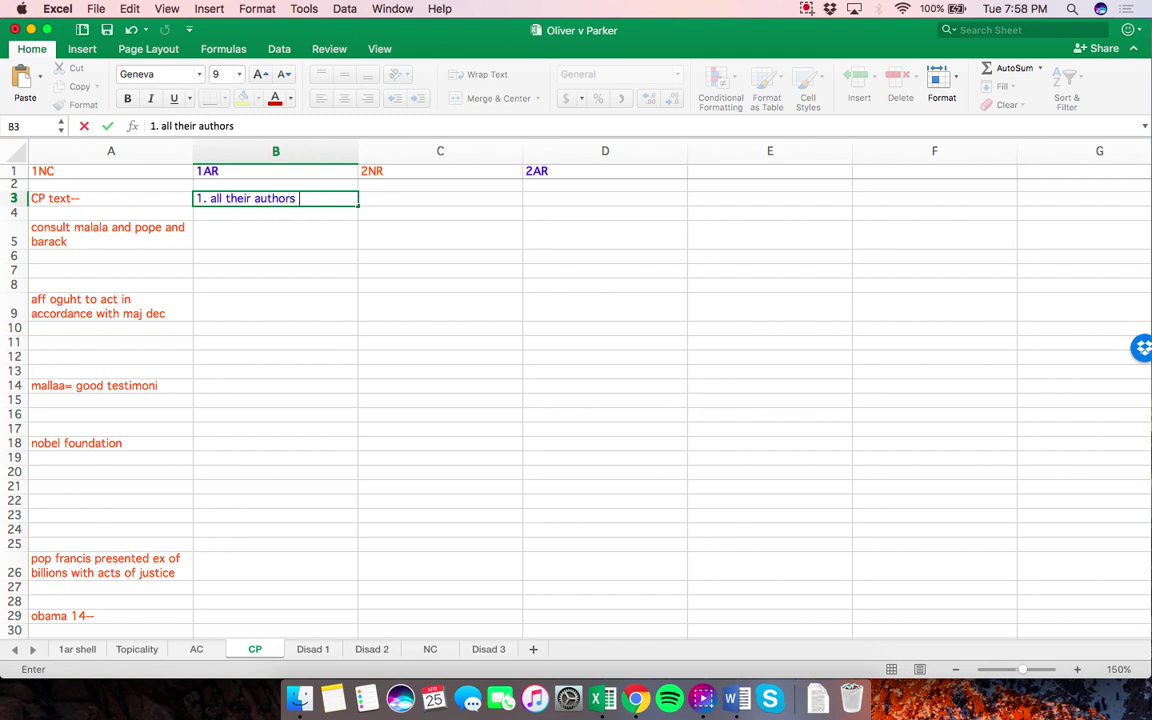
pyautogui.write('eat meat')
pyautogui.press('Return')
pyautogui.write('impact turn')
pyautogui.press('Return')
# Enter the second 1AR answer to the counterplan: "2.. Plan flaw" in B6 and "CP does nothing" in B7
pyautogui.press('Return')
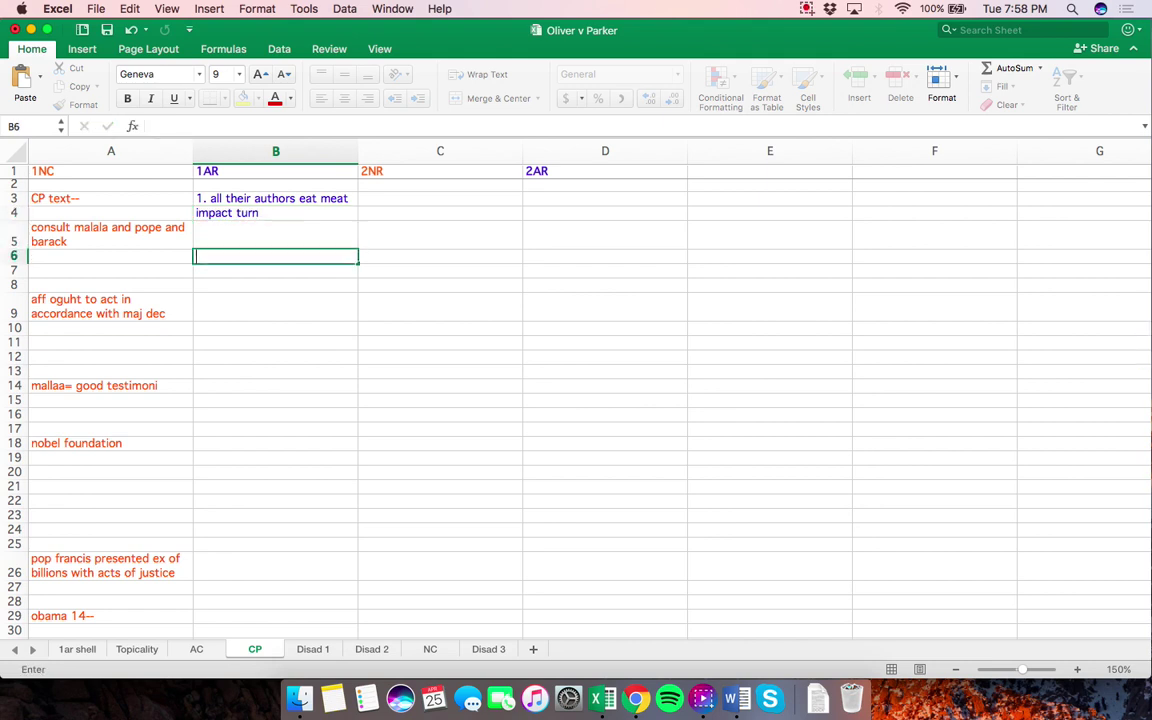
pyautogui.write('2.. plan flaw')
pyautogui.press('Return')
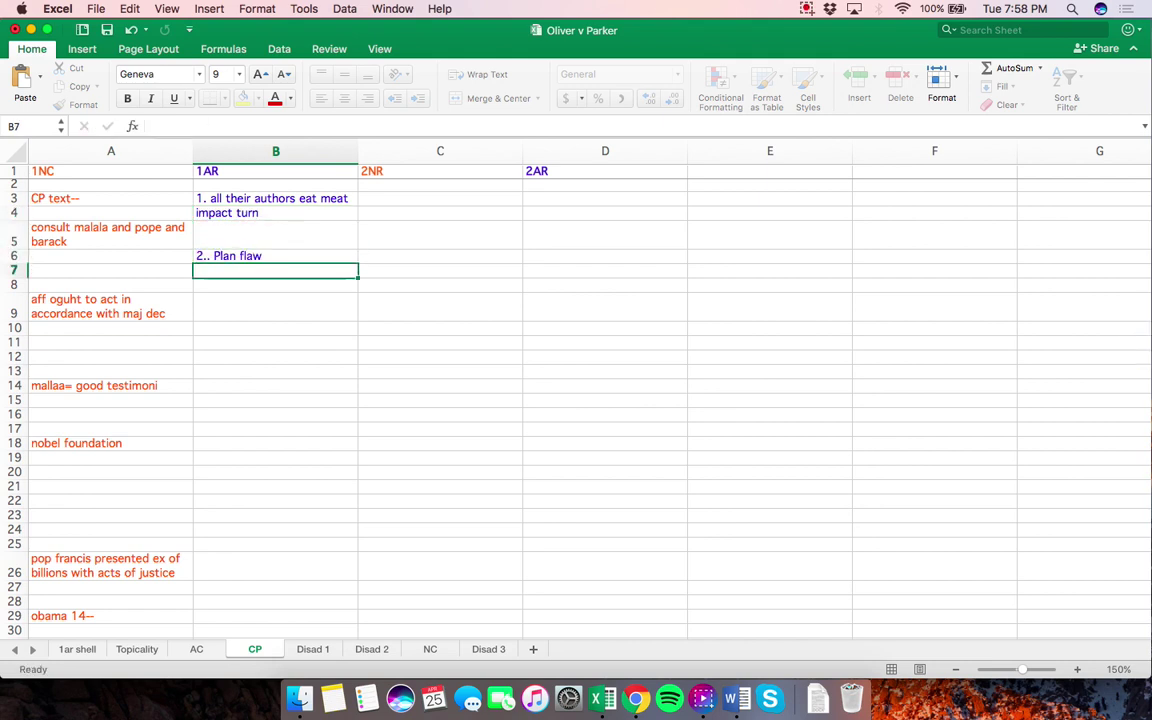
pyautogui.write('CP does nothing')
pyautogui.press('Return')
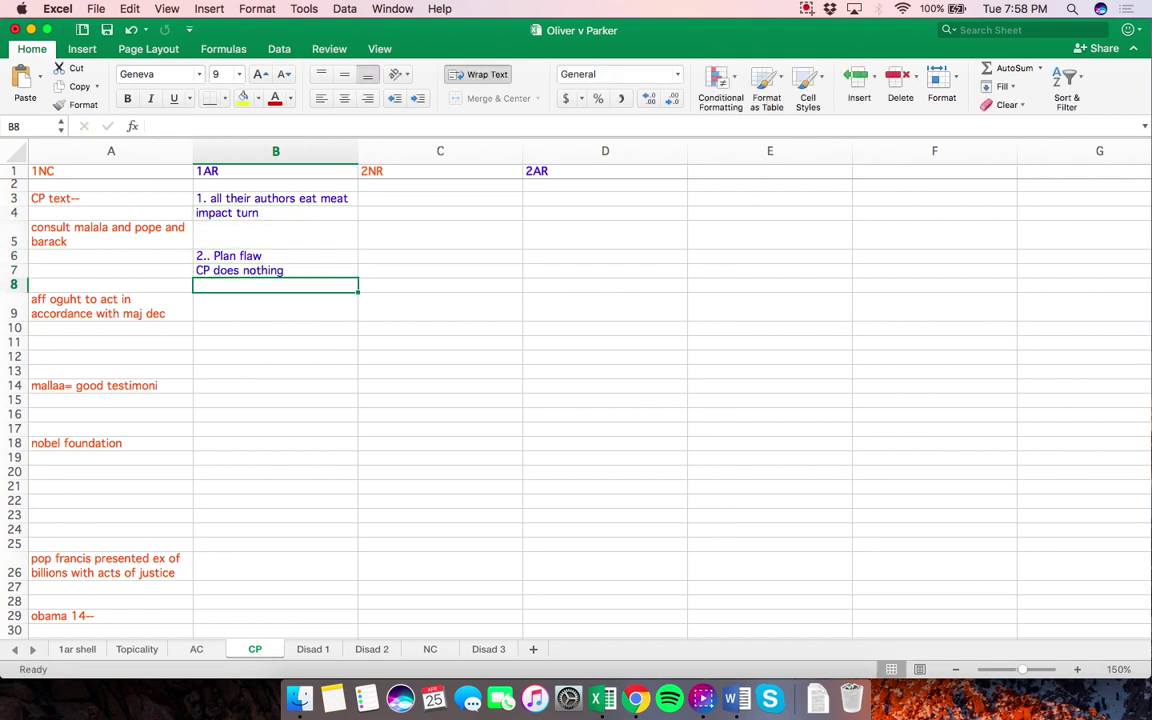
# Continue the plan flaw answer with "say aff actors" in B8 and "no such thing as what the actor is" in B9
pyautogui.write('say aff afc')
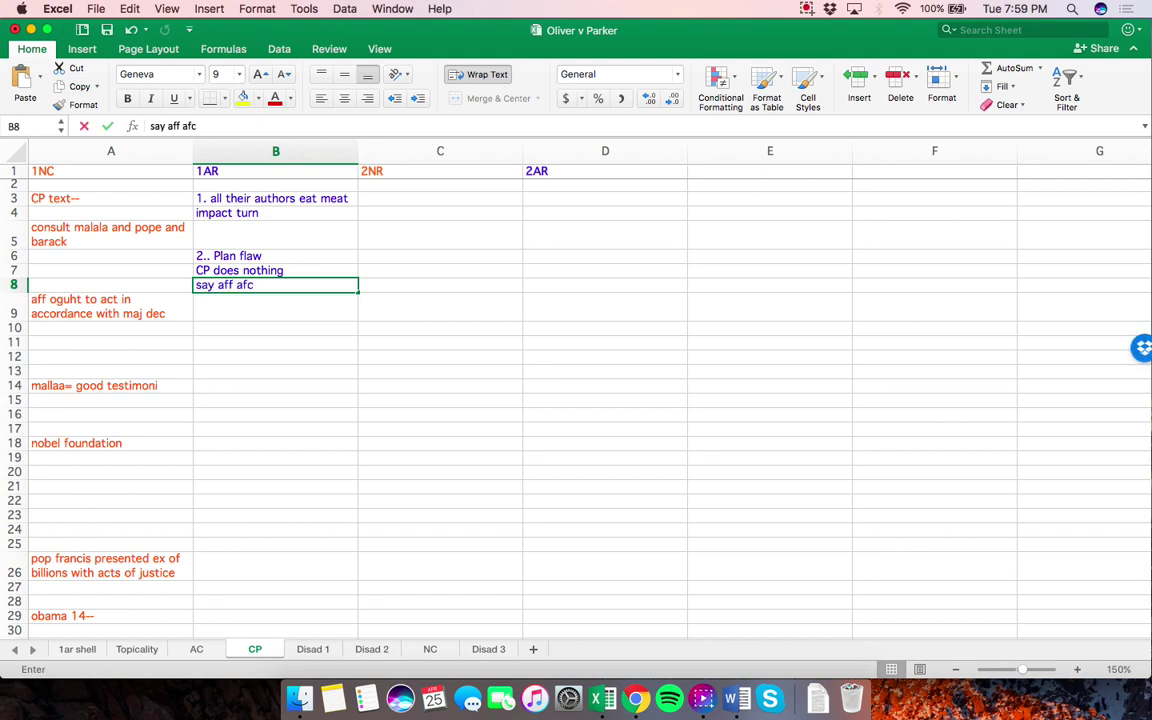
pyautogui.press('BackSpace')
pyautogui.press('BackSpace')
pyautogui.write('ctors')
pyautogui.press('Return')
pyautogui.write('no such th')
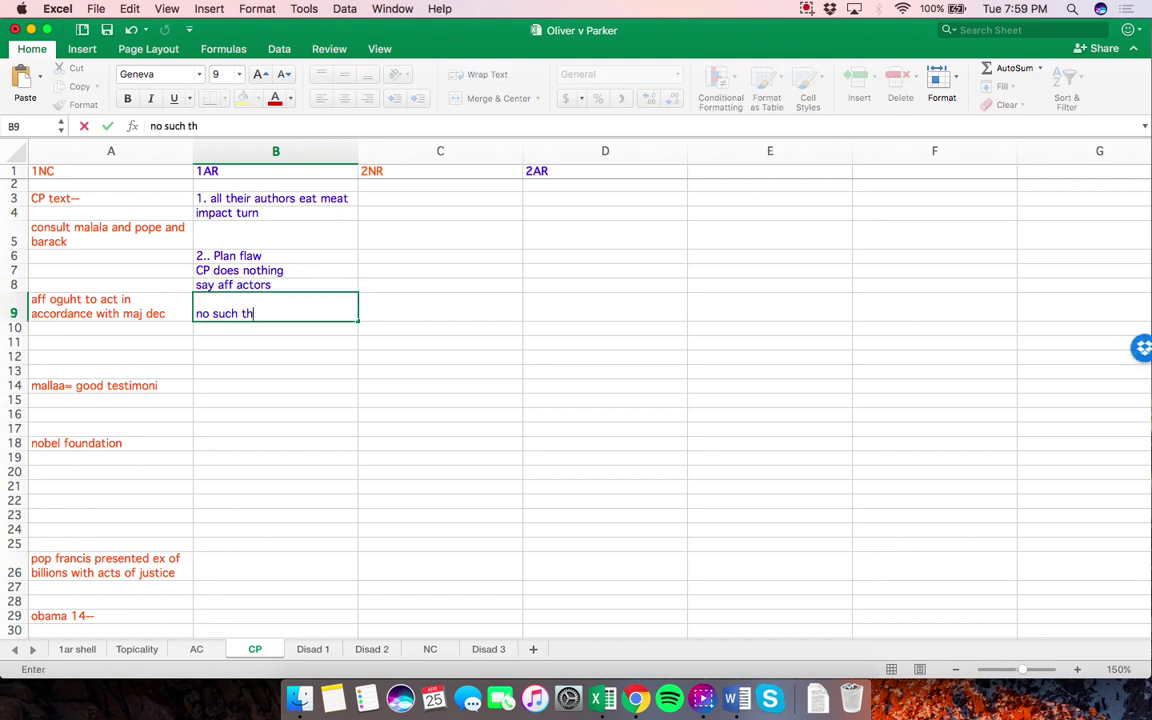
pyautogui.write('ing as what the ')
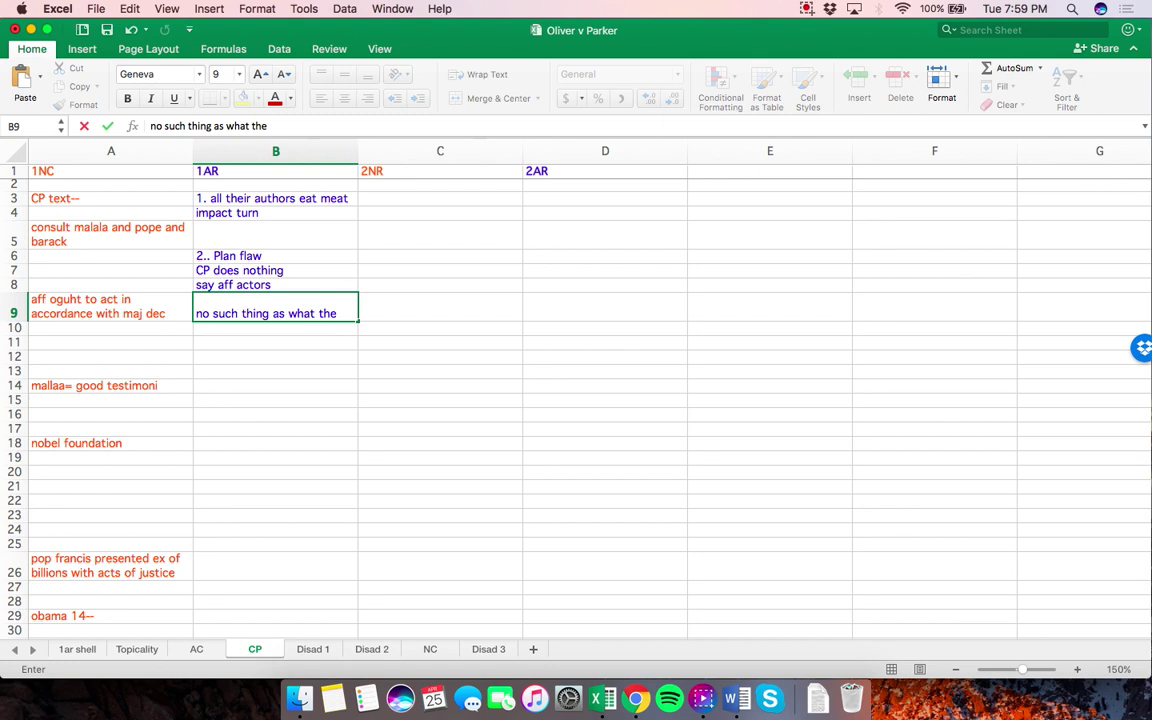
pyautogui.write('actor is')
pyautogui.press('Return')
# Enter the third 1AR answer to the counterplan, "3. have good value not empirical knowledge", in B11
pyautogui.press('Return')
pyautogui.write('3.')
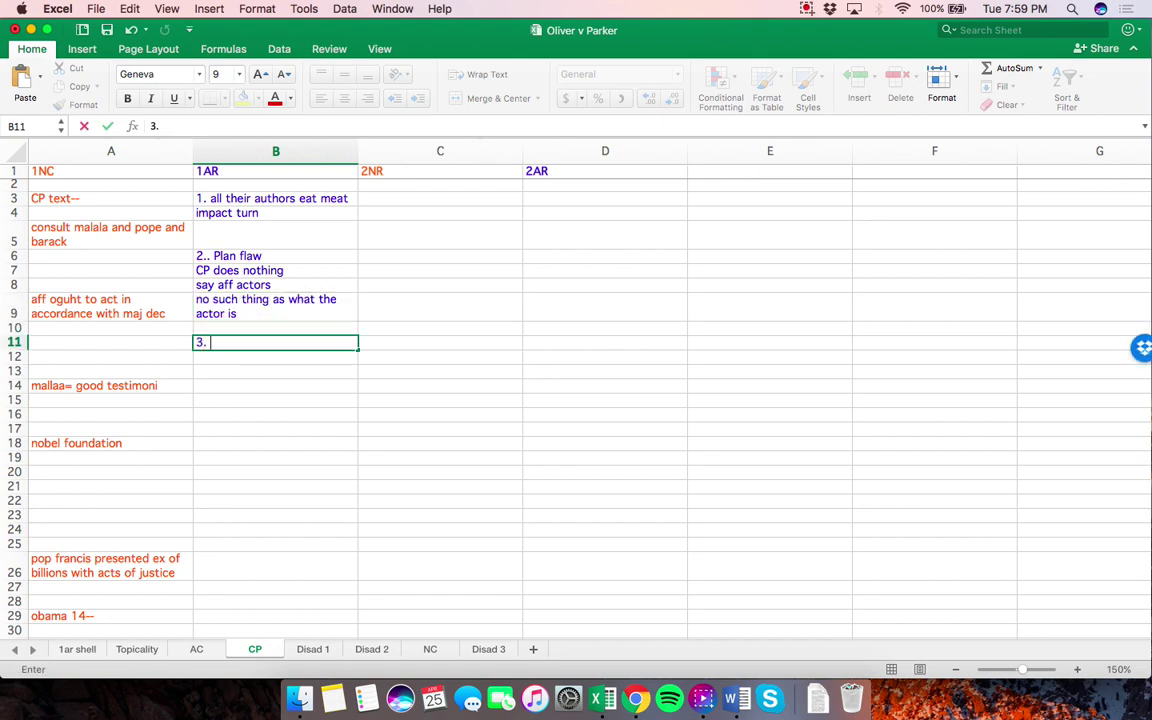
pyautogui.write(' have good value not')
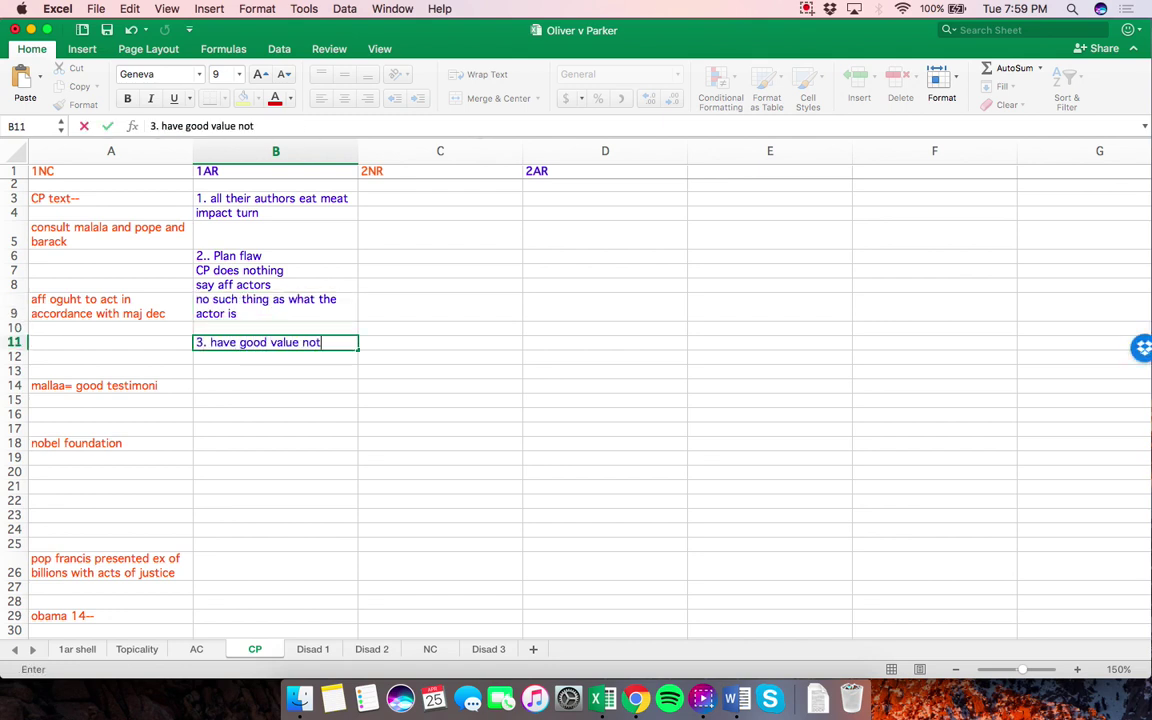
pyautogui.write(' empirical ')
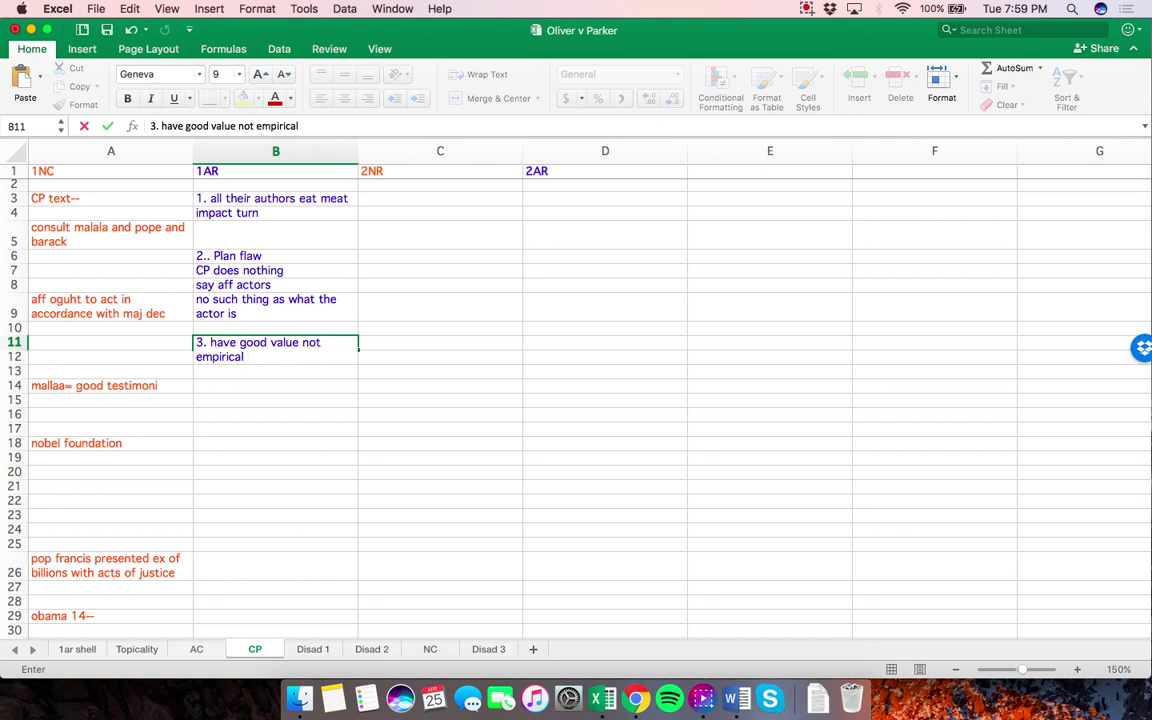
pyautogui.write('knowledge')
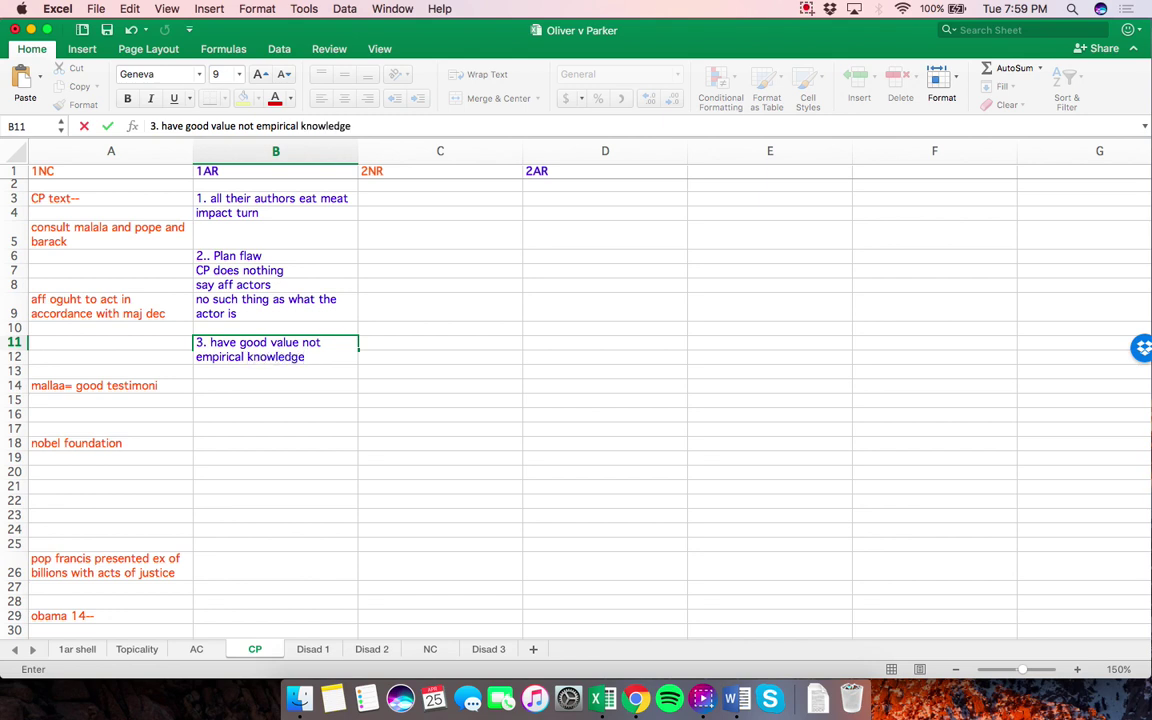
pyautogui.press('Return')
pyautogui.press('Return')
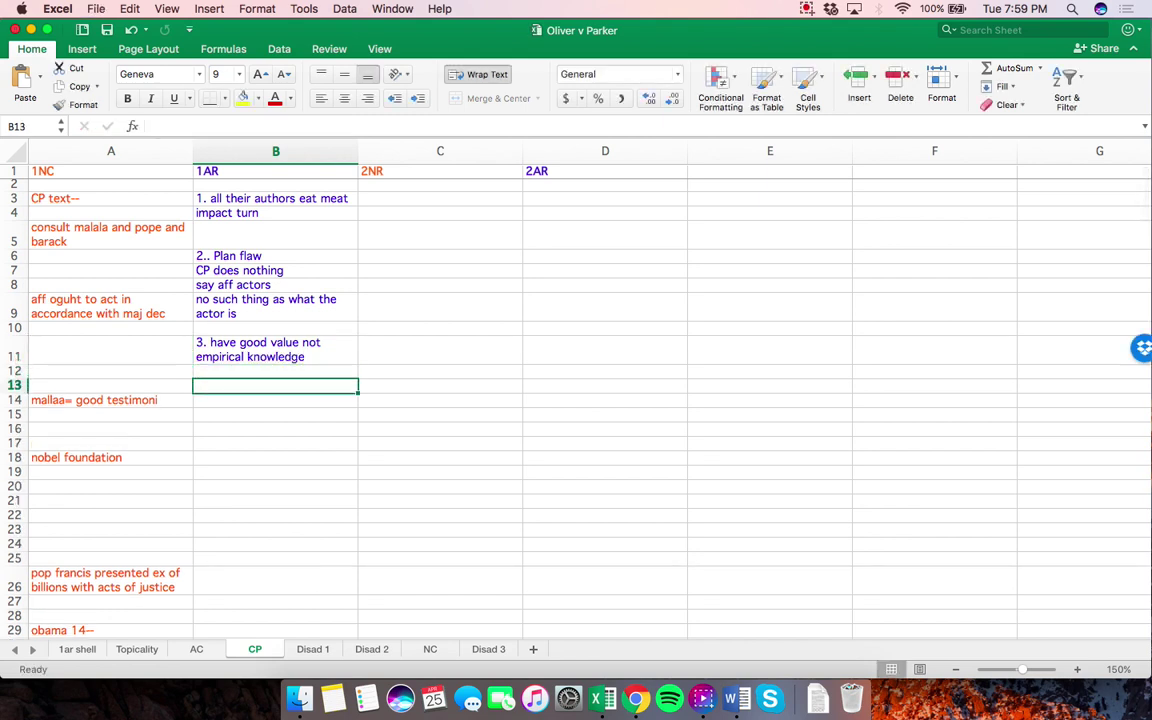
# Insert "testimones are good at determining what our values are but not empirical facts" directly after "3." in B11
pyautogui.doubleClick(275, 350)
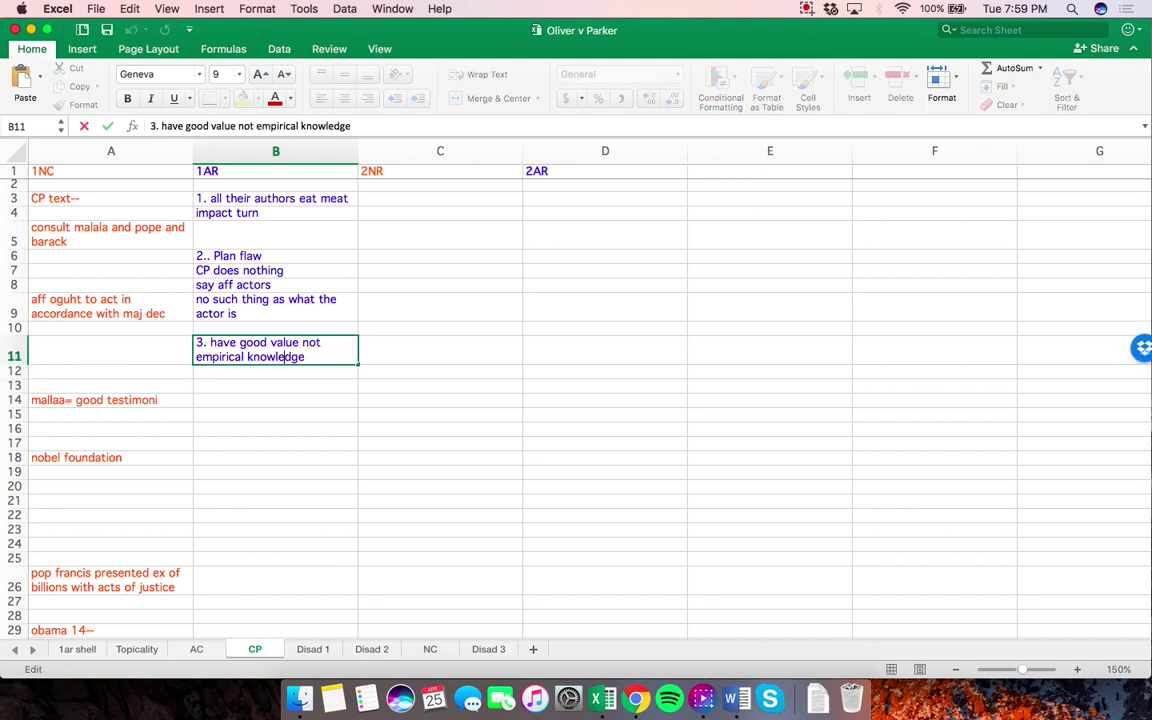
pyautogui.press('Right')
pyautogui.press('Right')
pyautogui.press('Right')
pyautogui.write('testimonis')
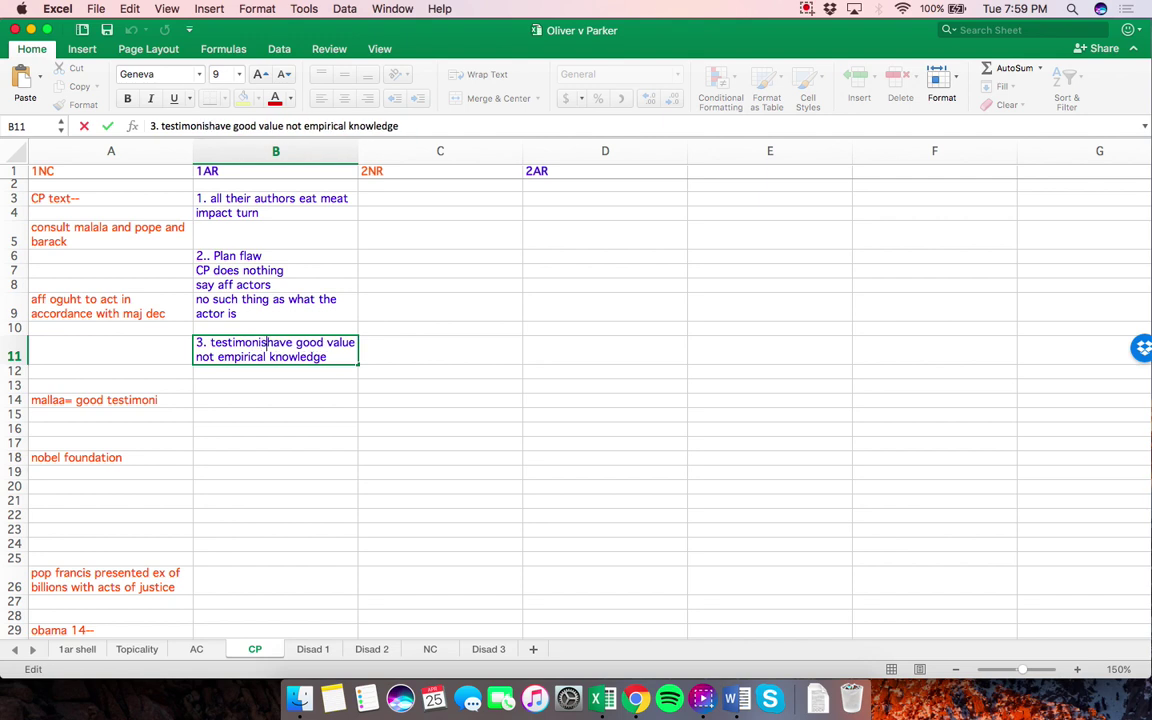
pyautogui.press('BackSpace')
pyautogui.press('BackSpace')
pyautogui.write('es are good at d')
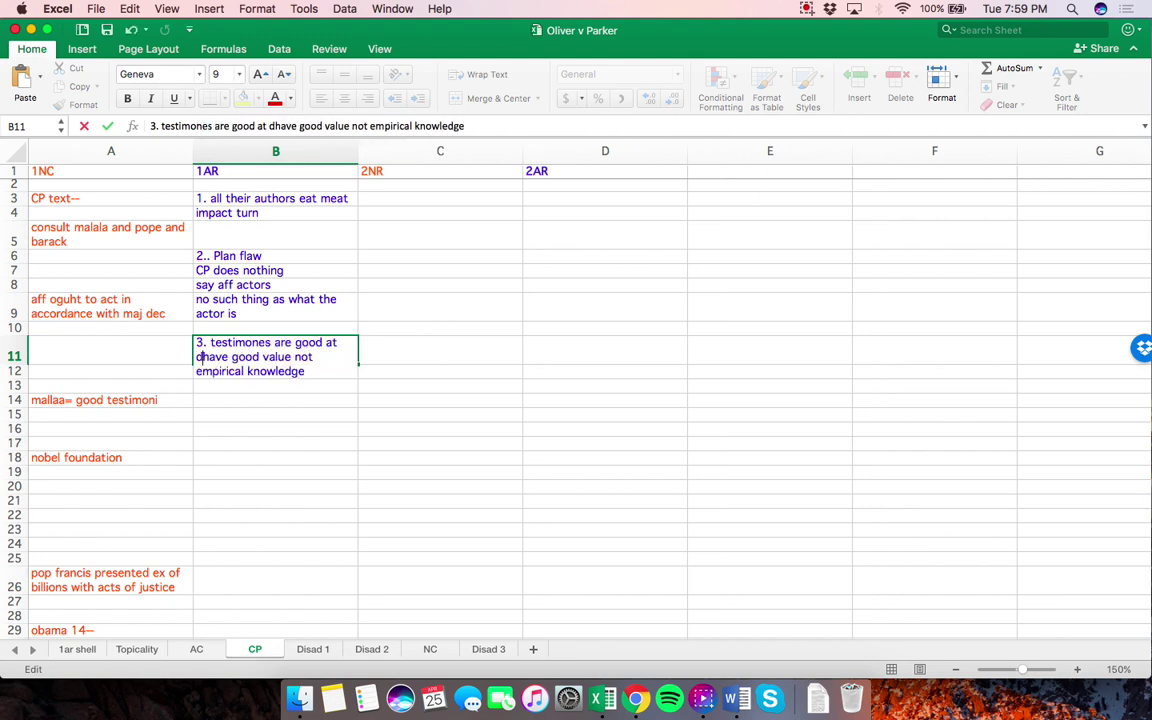
pyautogui.write('etermining what')
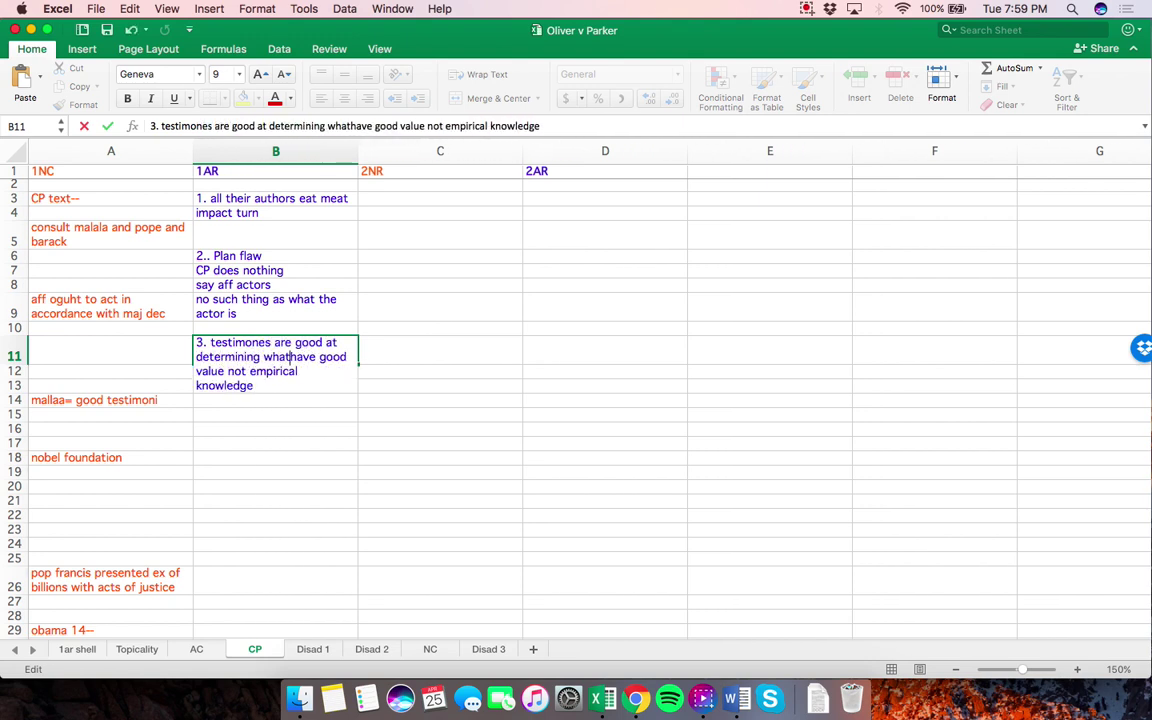
pyautogui.write(' our values are but no')
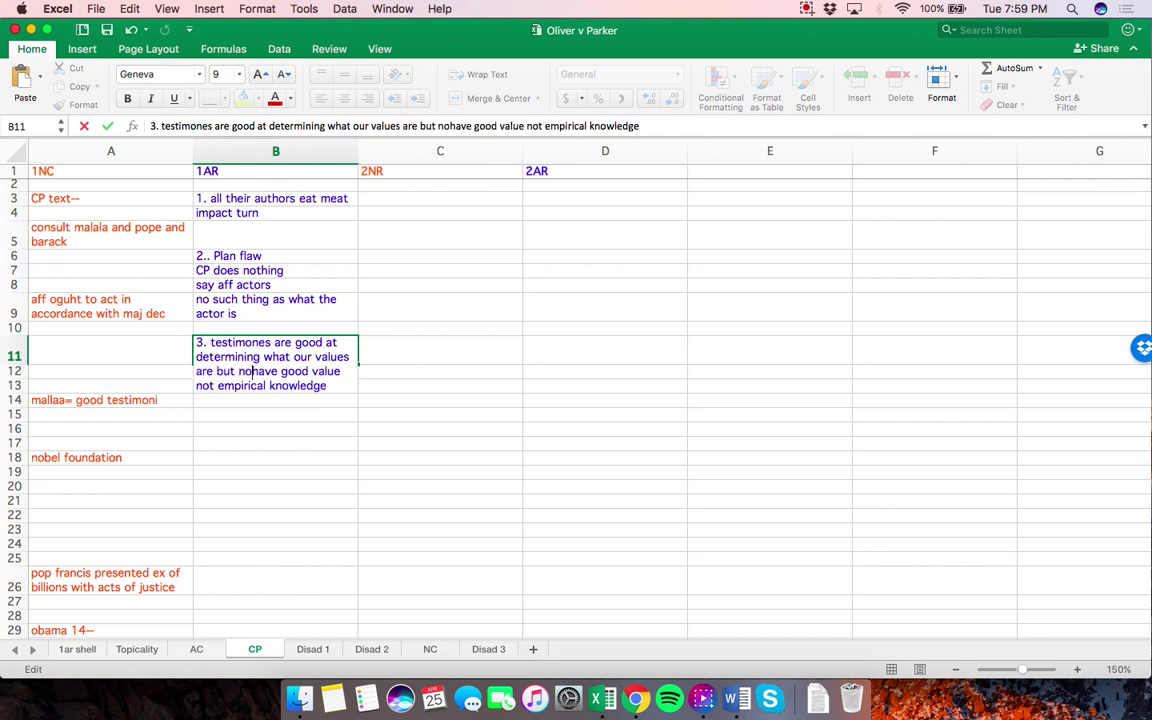
pyautogui.write('t empirical')
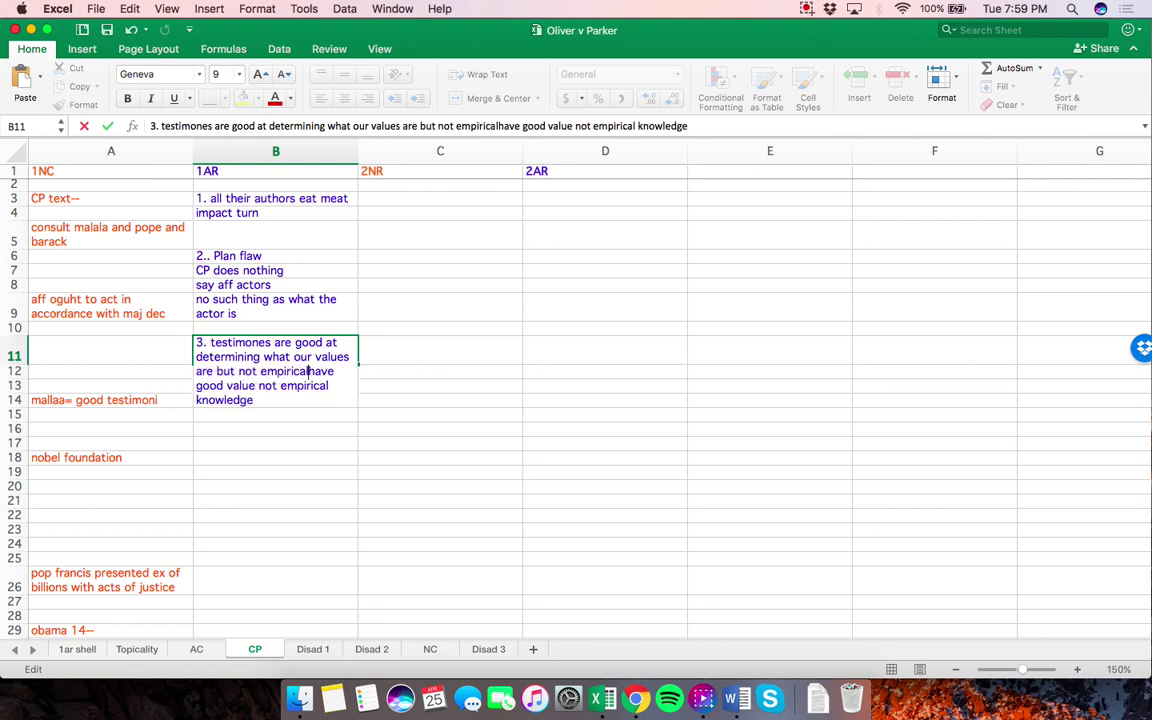
pyautogui.write(' facts')
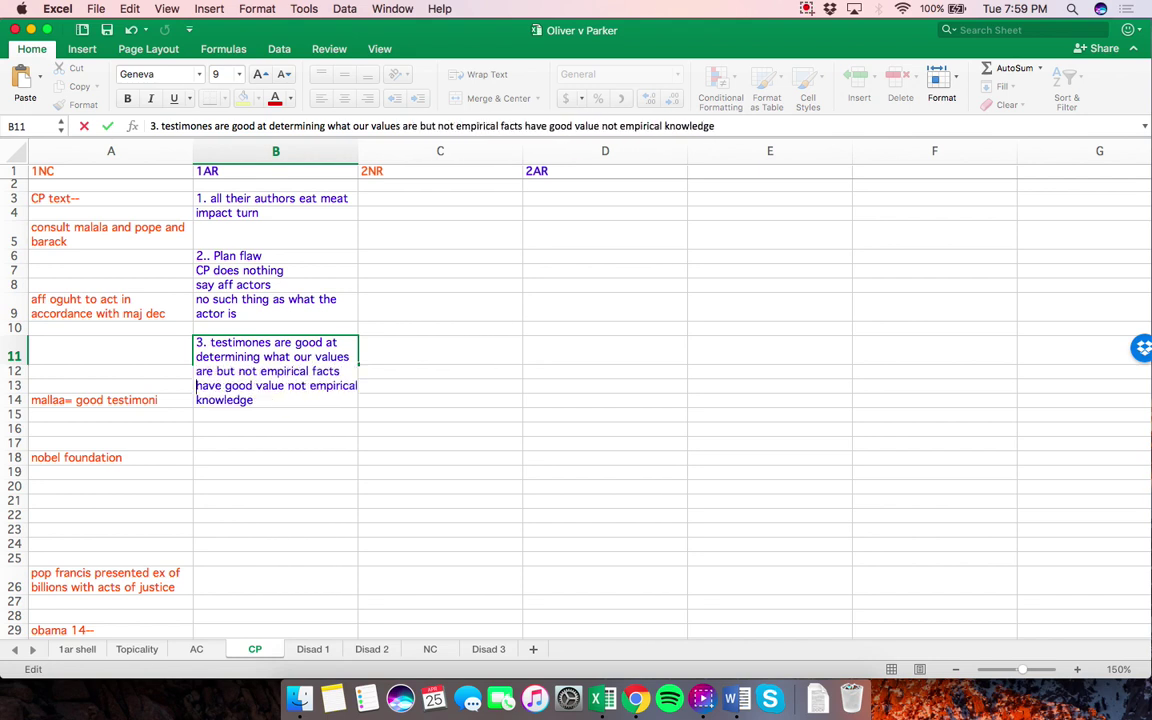
# Replace the leftover "have good value not empirical knowledge" in B11 with "; aff authros are more educated on that subject"
pyautogui.hotkey('shift', 'Down')
pyautogui.hotkey('shift', 'Down')
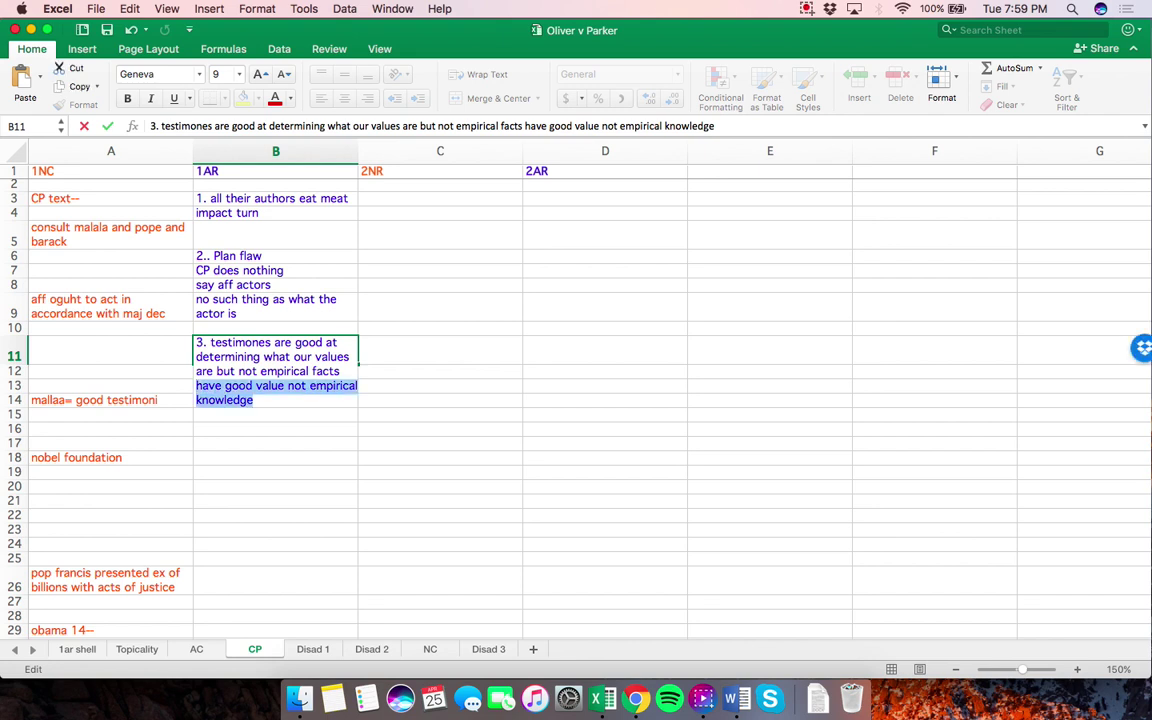
pyautogui.press('BackSpace')
pyautogui.write('aff authro')
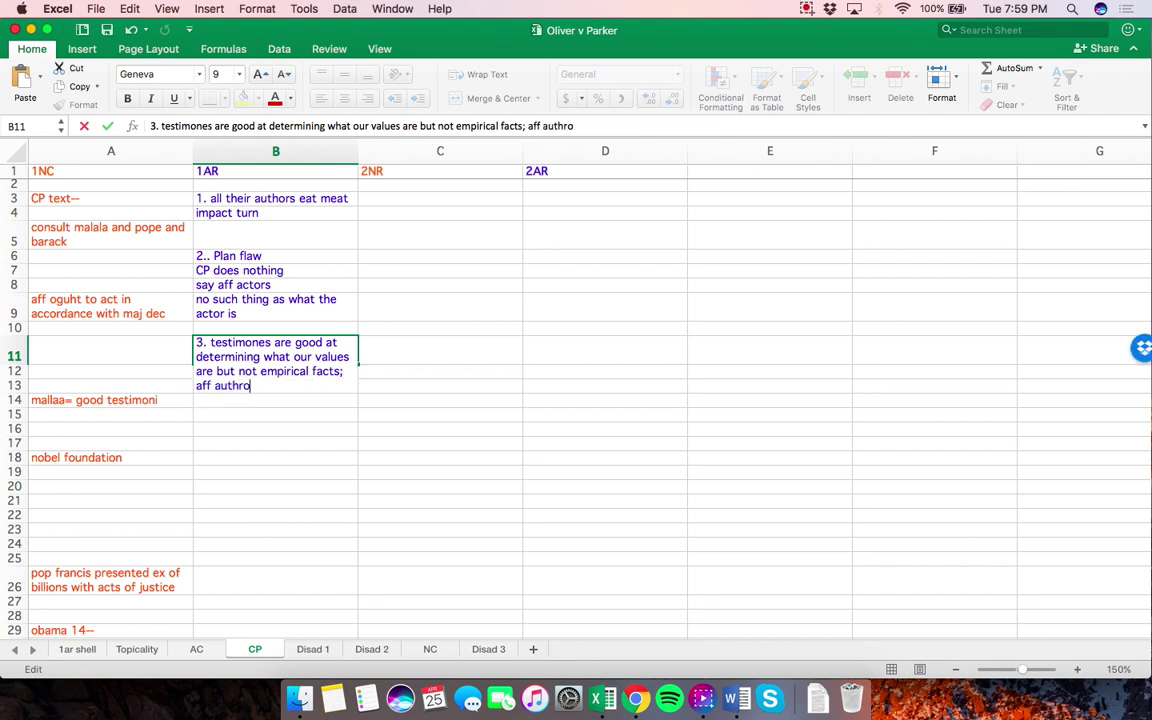
pyautogui.write('s are more edu')
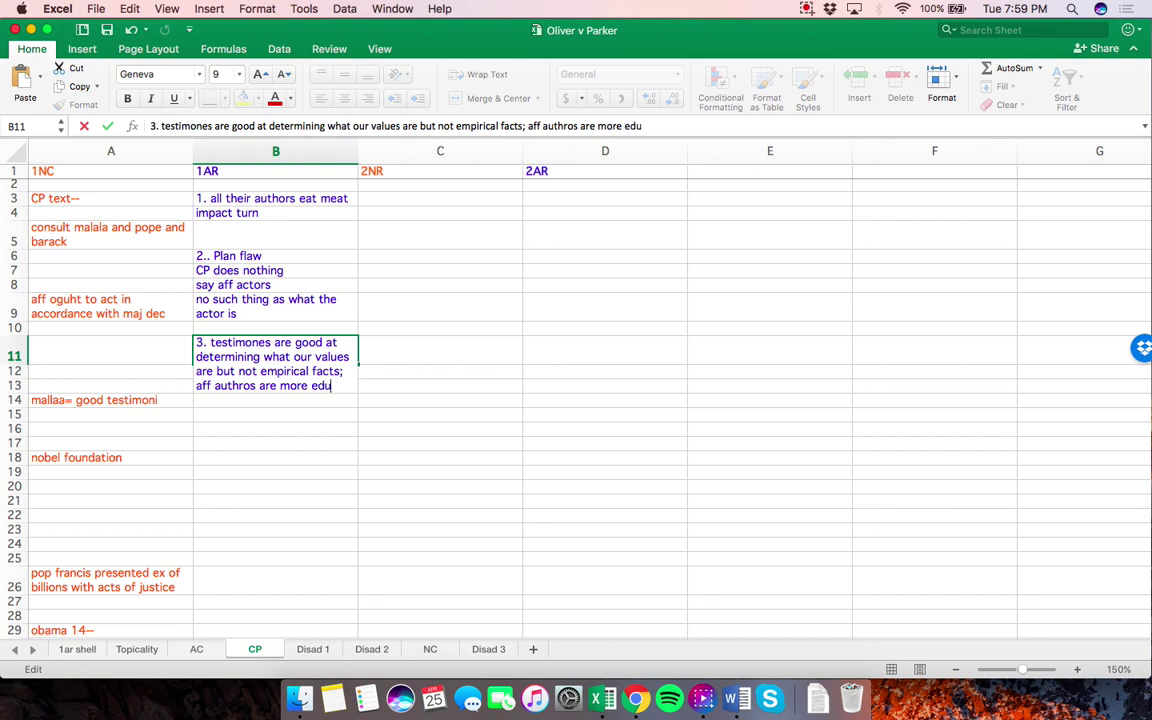
pyautogui.write('cated on that subject')
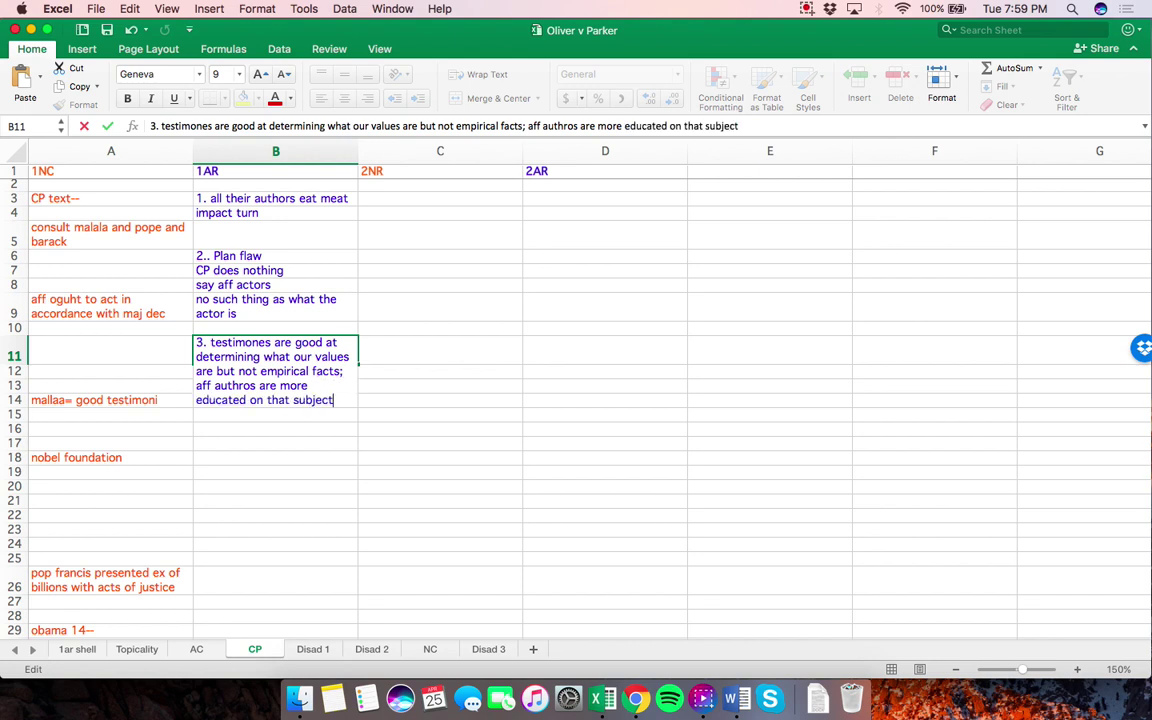
pyautogui.press('Return')
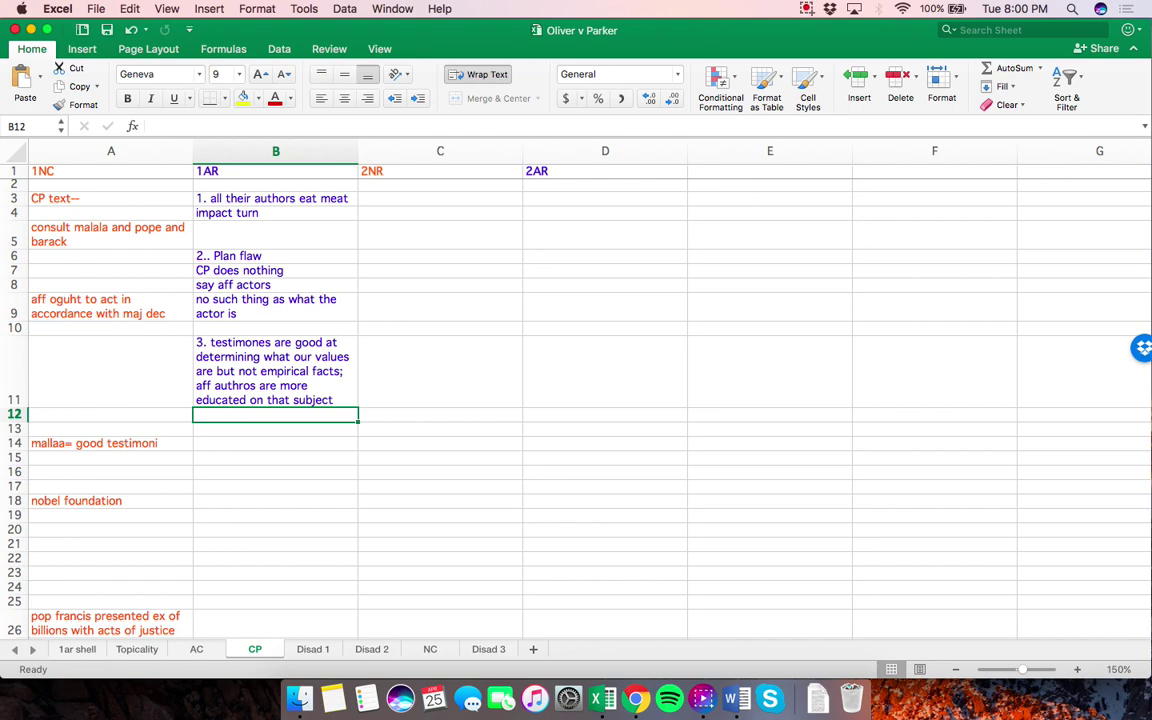
# Reorder the sheets so AC comes first and Topicality second, ahead of 1ar shell
pyautogui.scroll(5, 576, 380)
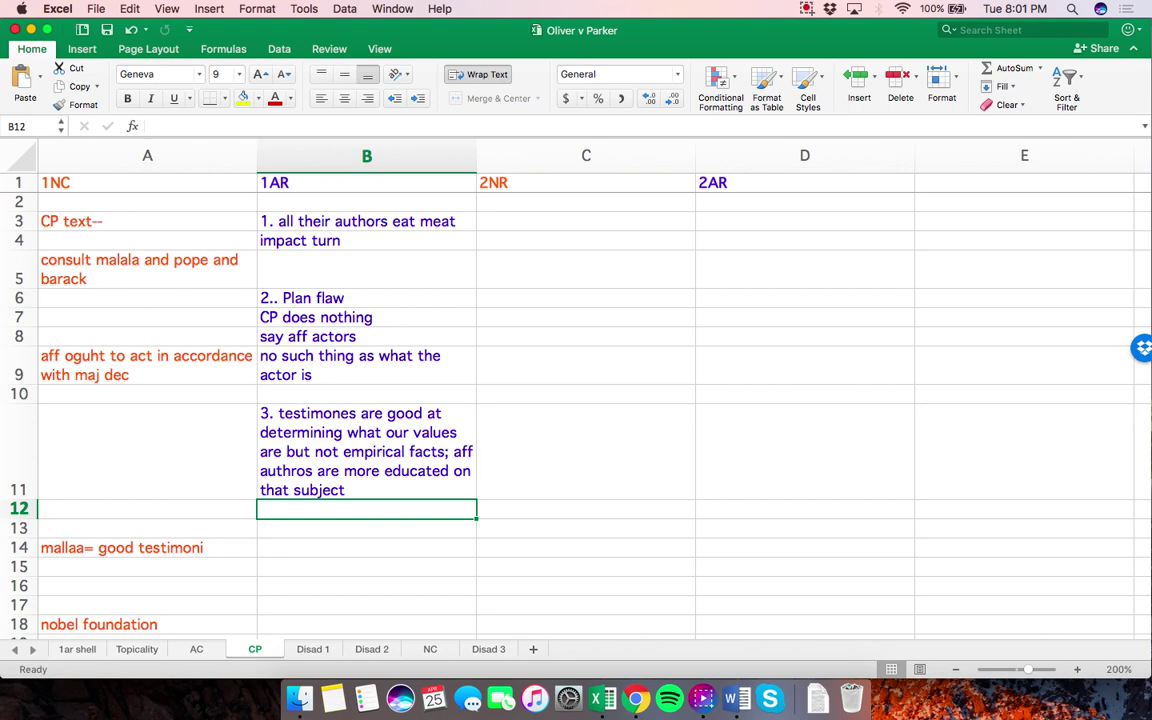
pyautogui.hotkey('ctrl', 'pageup')
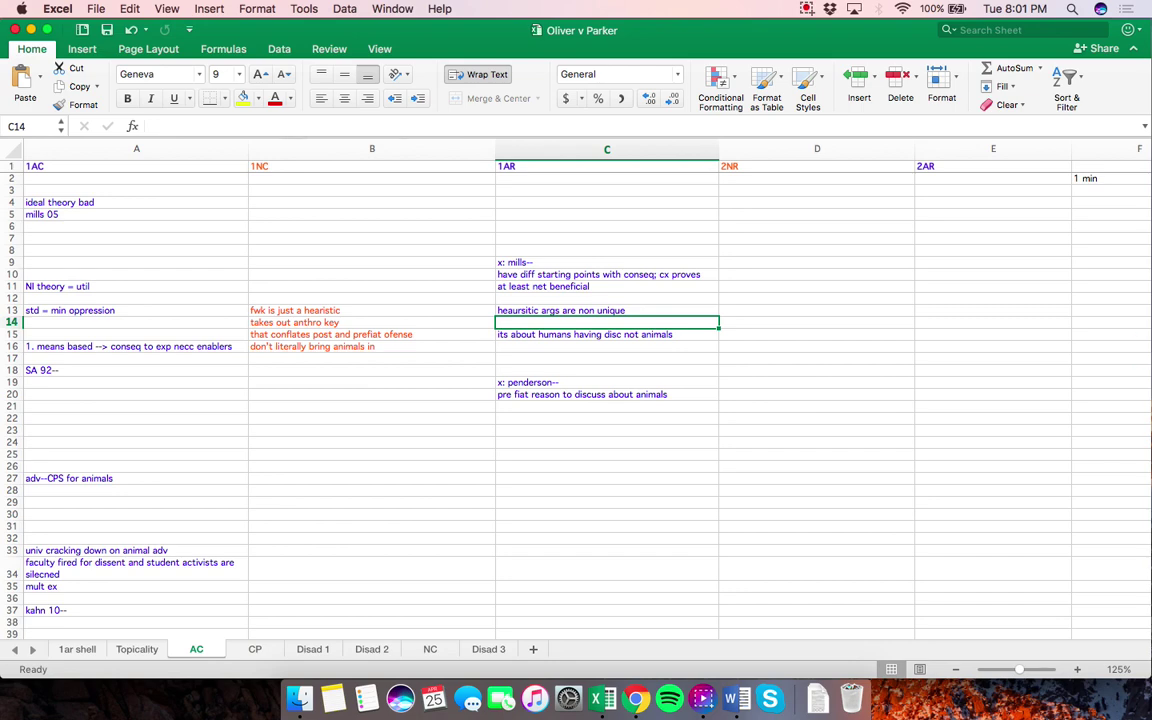
pyautogui.moveTo(196, 649); pyautogui.dragTo(60, 649)
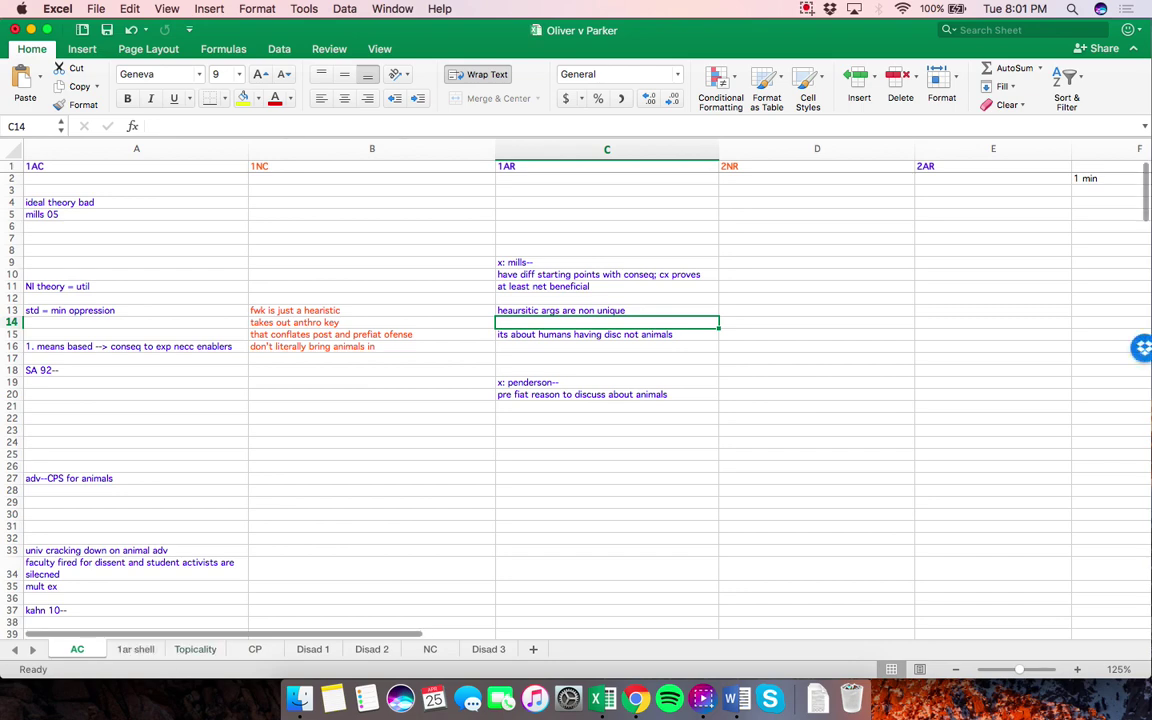
pyautogui.hotkey('ctrl', 'pagedown')
pyautogui.hotkey('ctrl', 'pagedown')
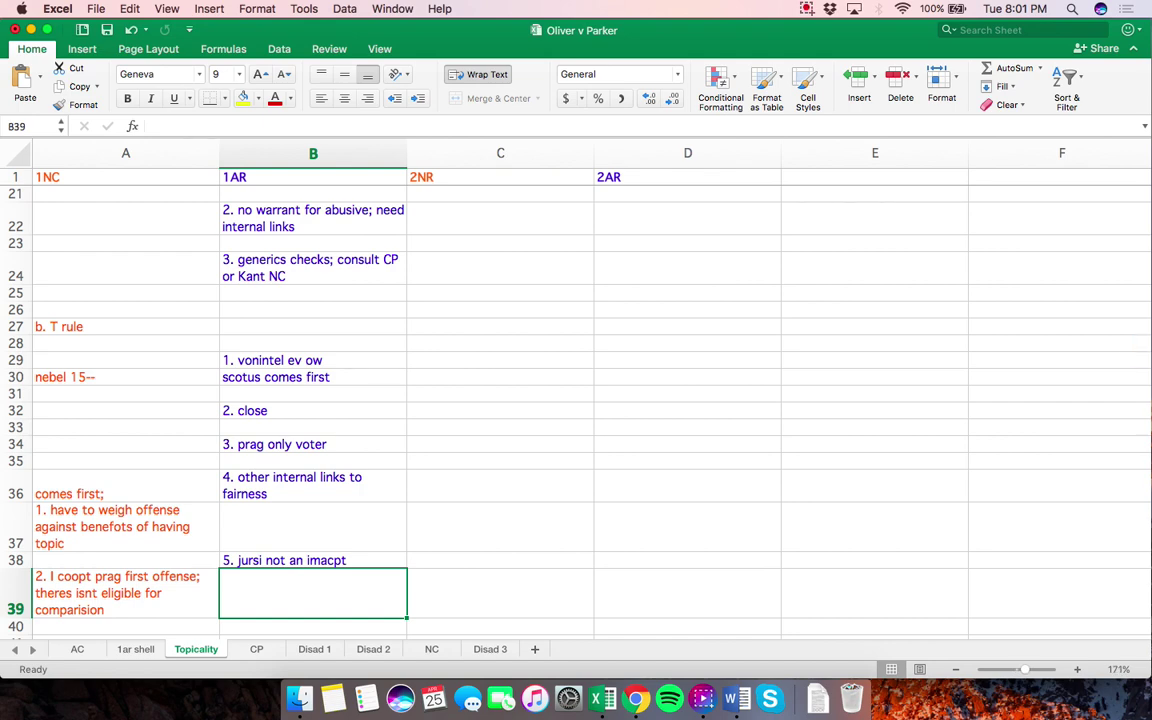
pyautogui.moveTo(196, 649); pyautogui.dragTo(138, 649)
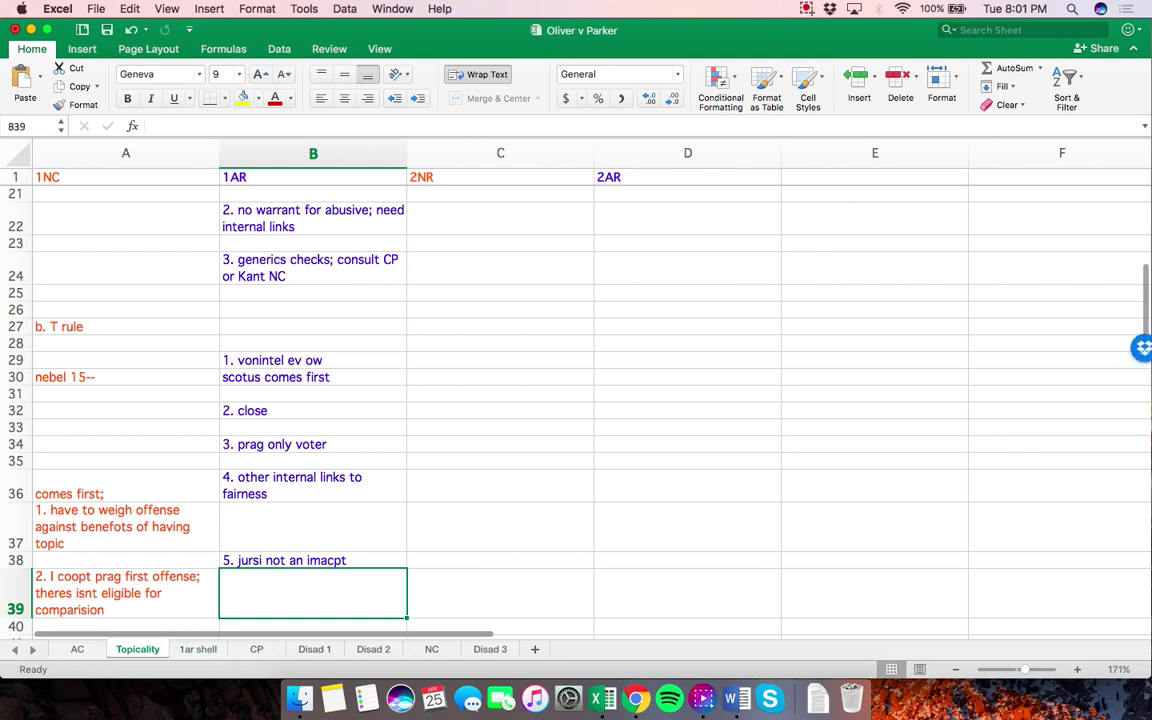
pyautogui.scroll(-15, 576, 400)
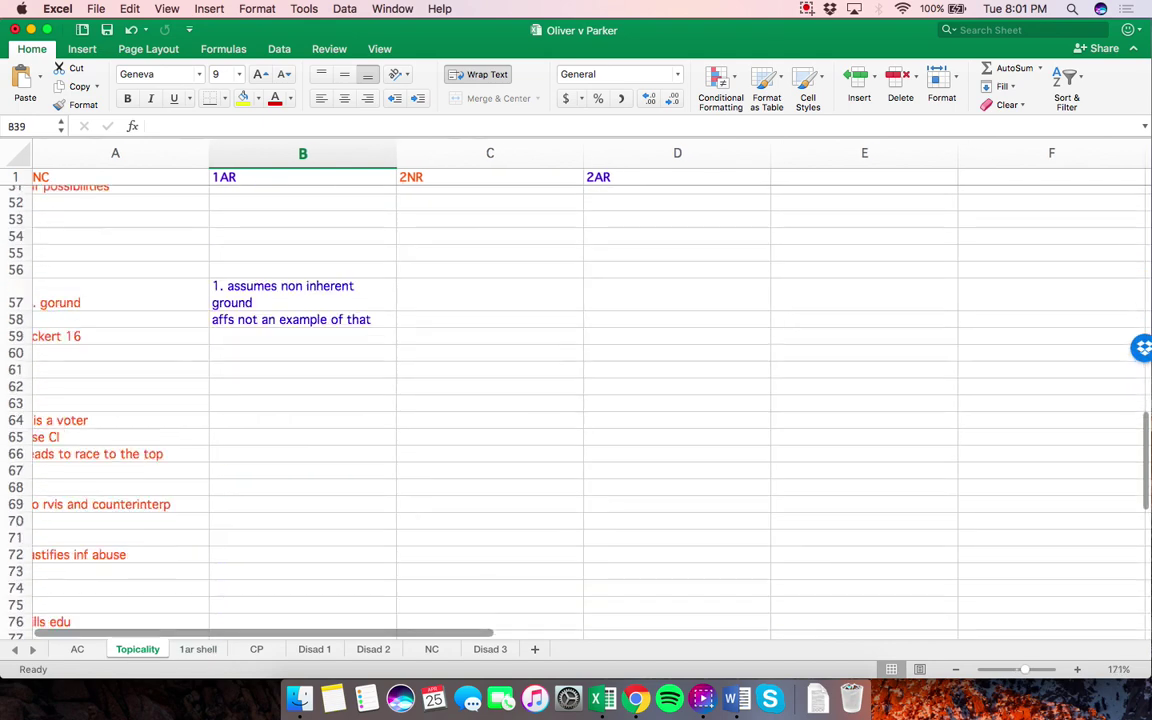
pyautogui.scroll(12, 576, 400)
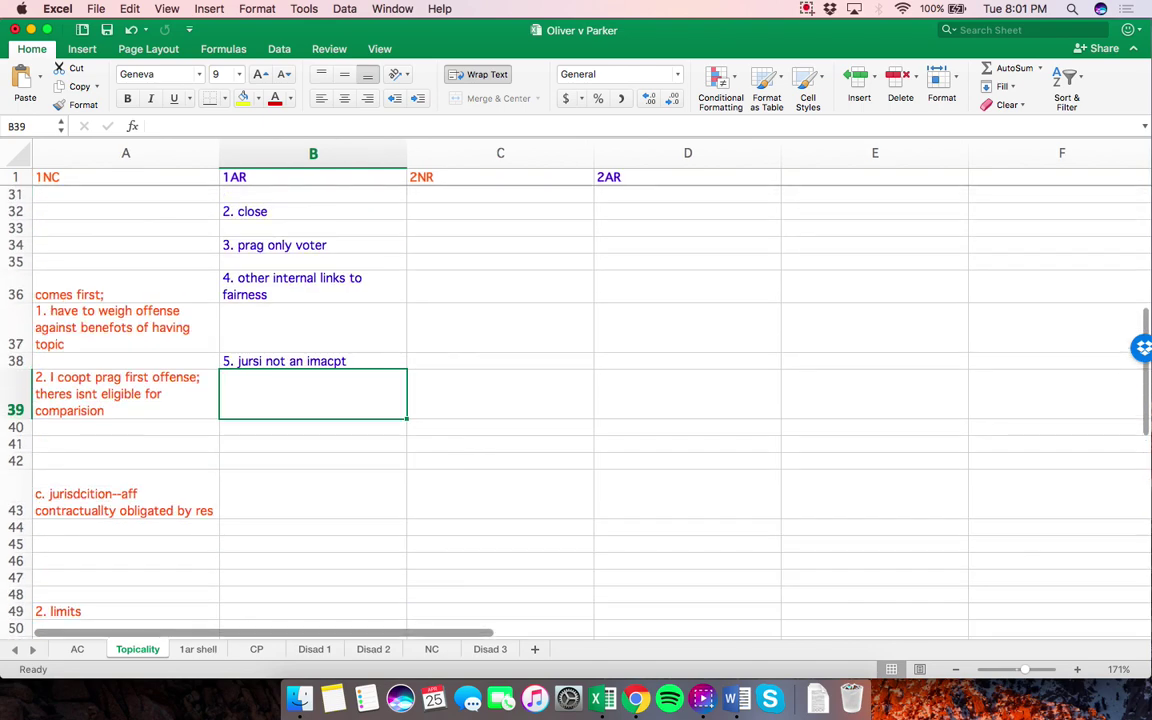
pyautogui.scroll(8, 576, 400)
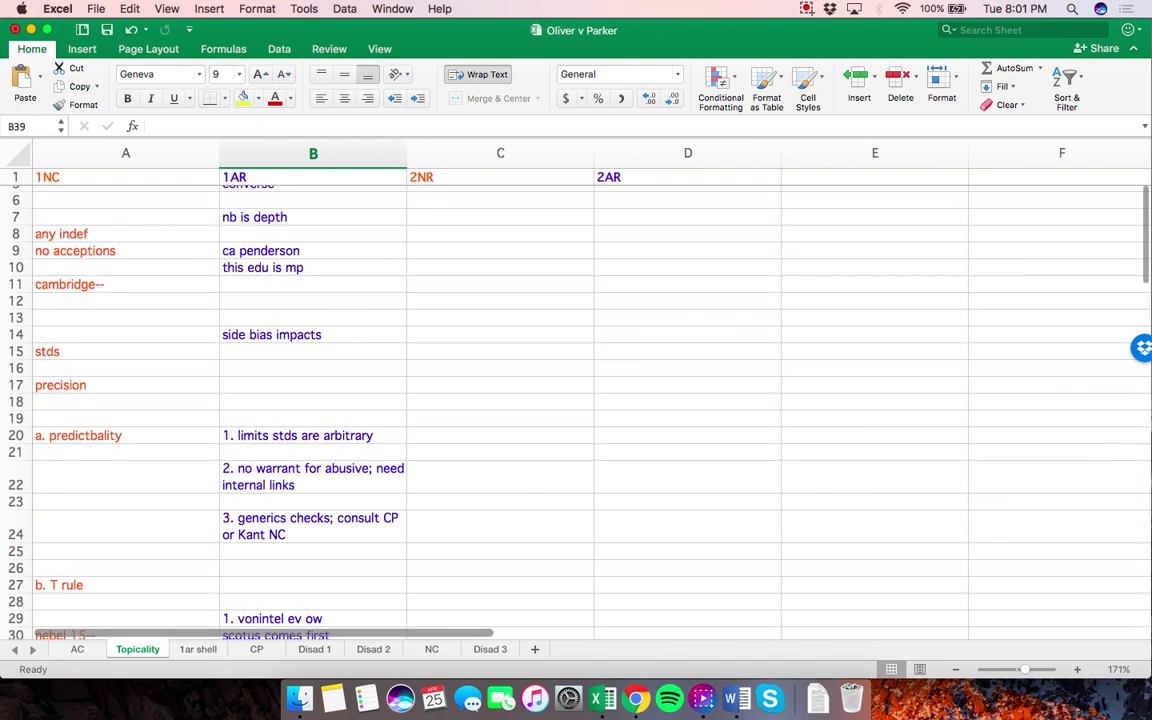
# On the AC sheet, start the 2NR overview with "OV on T" in D24 and "too little time on offense" in D25
pyautogui.hotkey('ctrl', 'pageup')
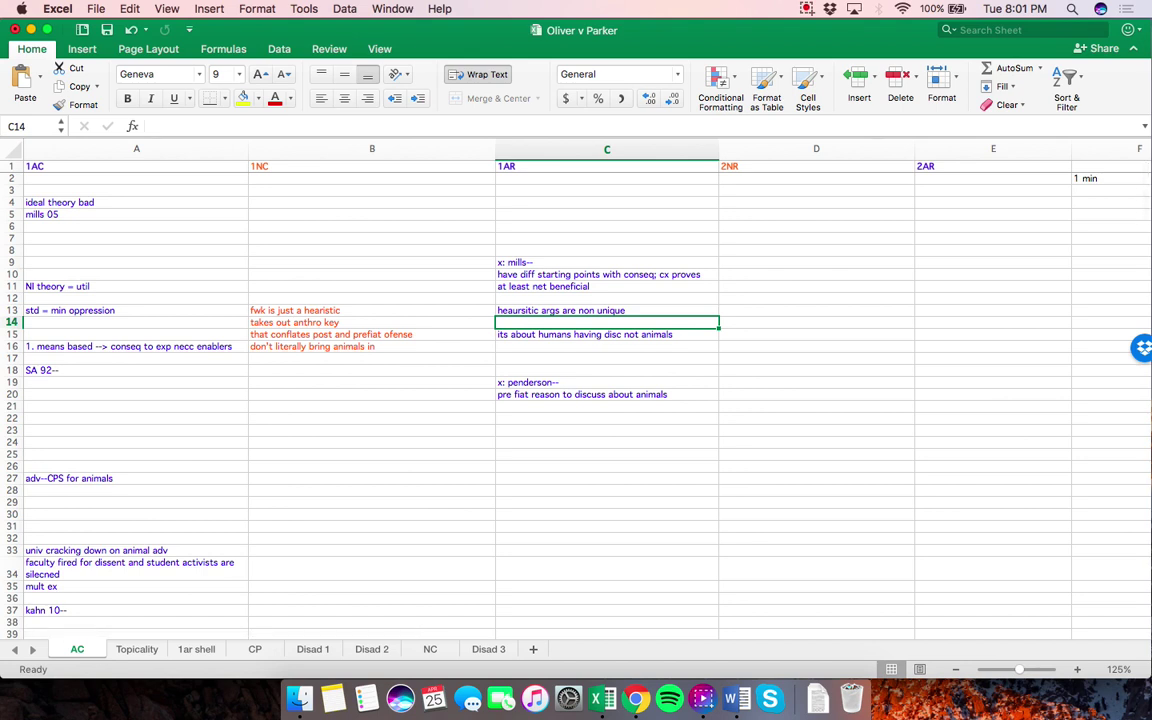
pyautogui.click(816, 442)
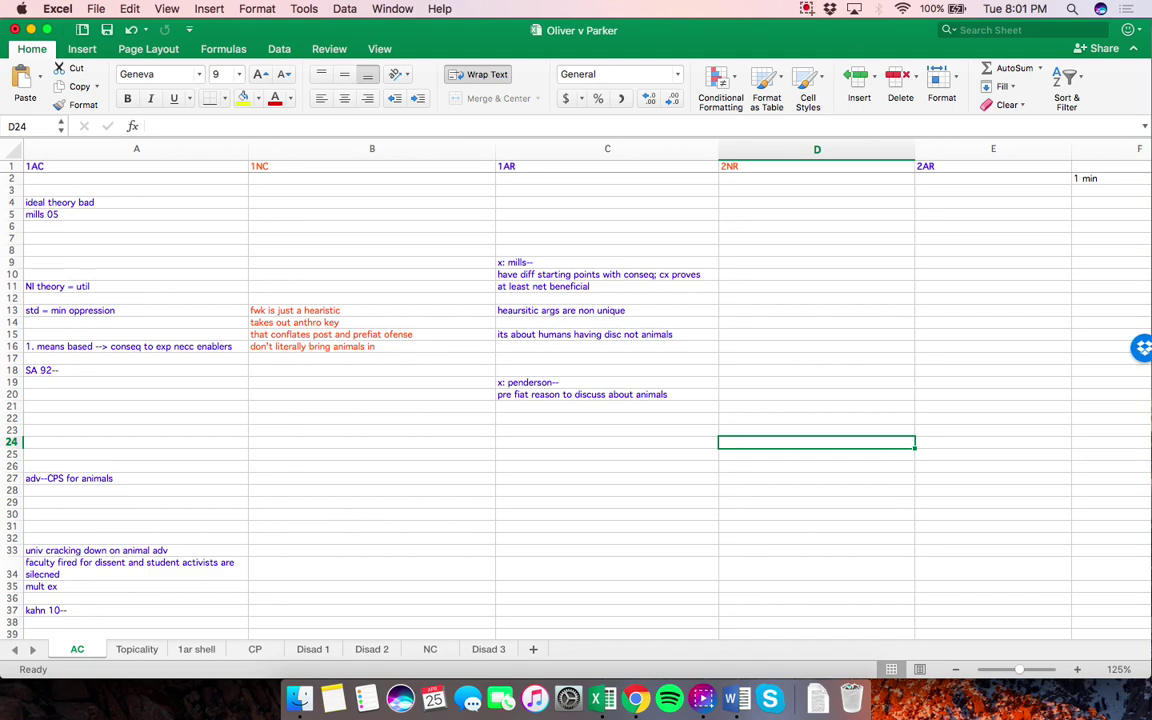
pyautogui.hotkey('ctrl', 'Up')
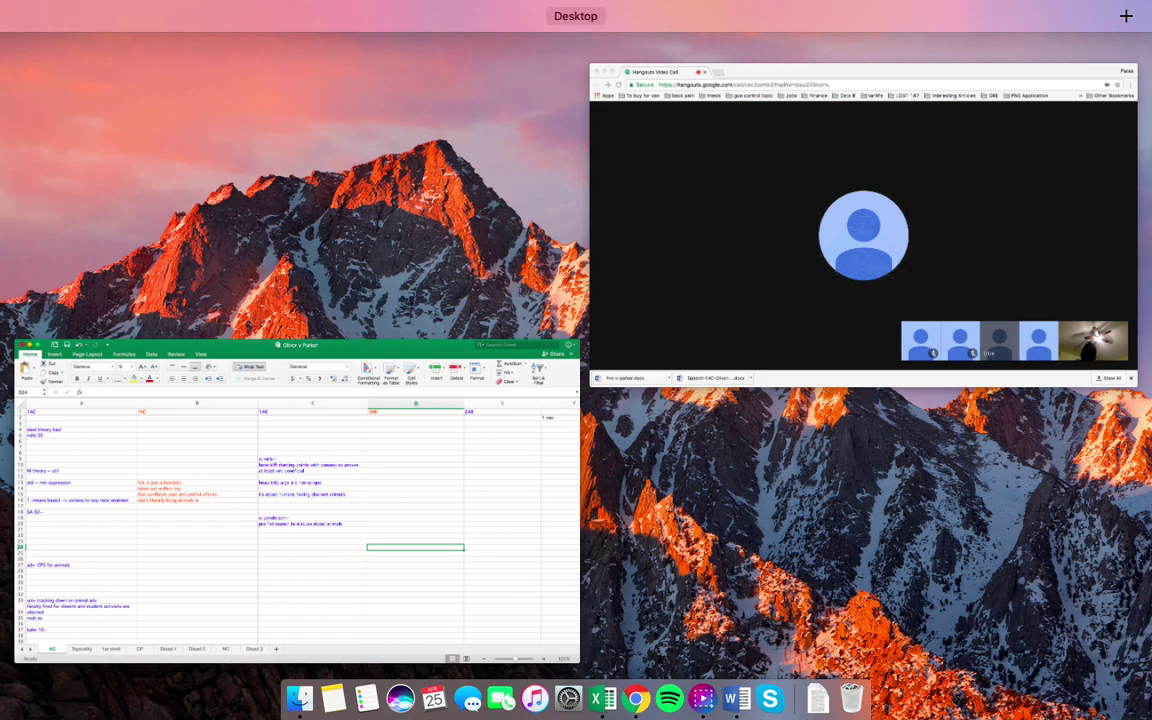
pyautogui.hotkey('ctrl', 'Up')
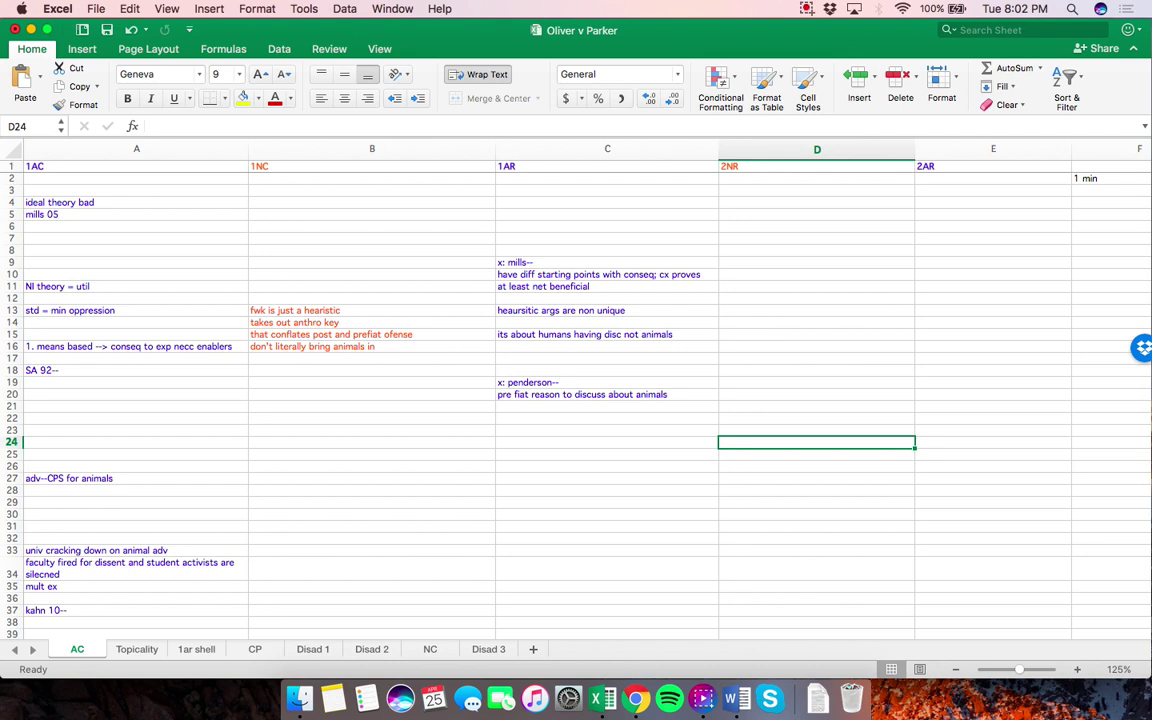
pyautogui.write('OV on T')
pyautogui.press('Return')
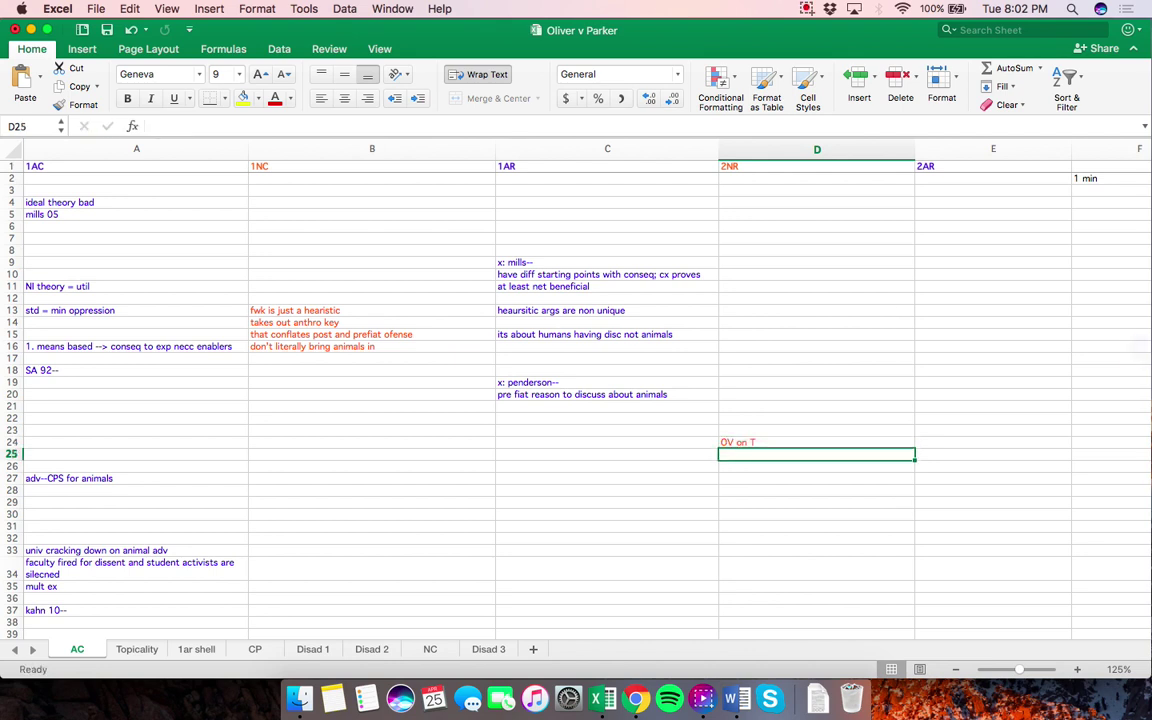
pyautogui.write('too little t')
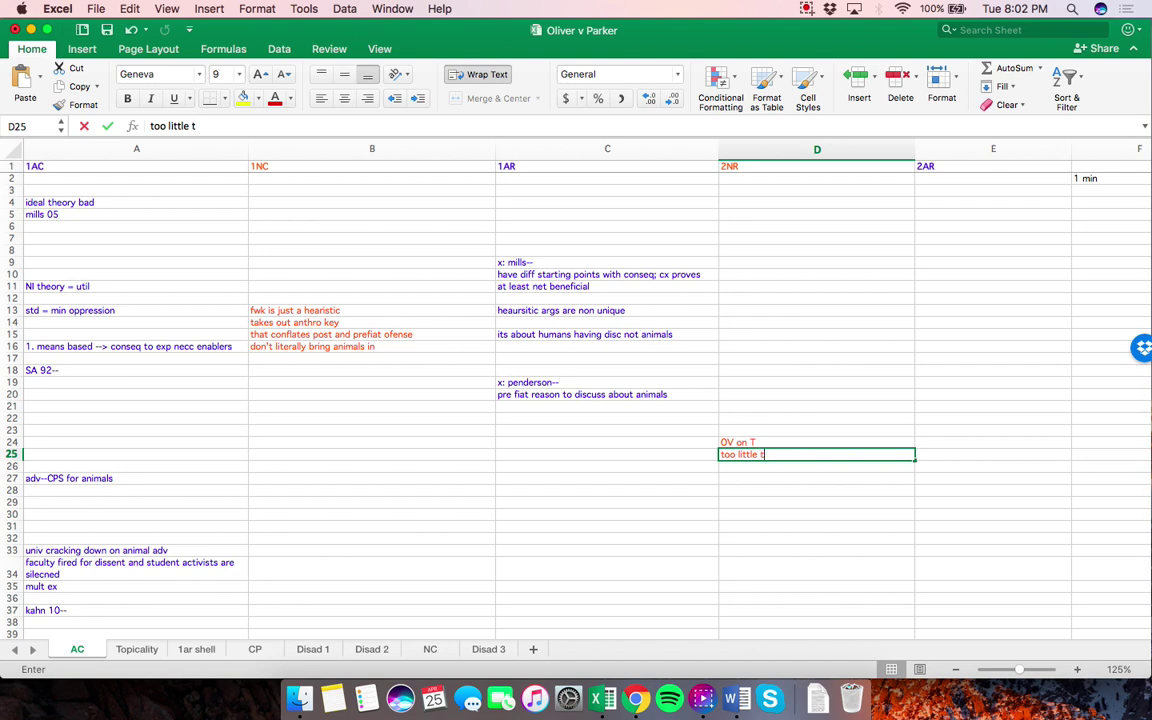
pyautogui.write('ime on offense')
pyautogui.press('Return')
pyautogui.press('Return')
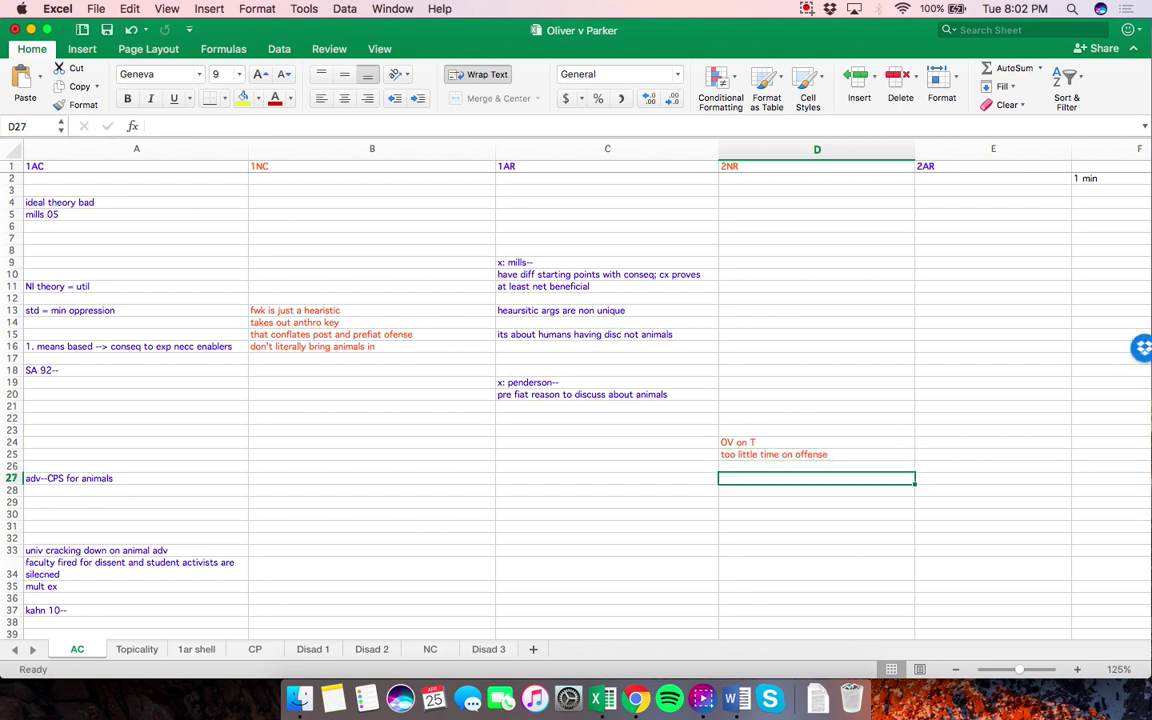
# Continue the 2NR overview with "mishandeld 1N args new args" in D27
pyautogui.write('mishandeld 1NC')
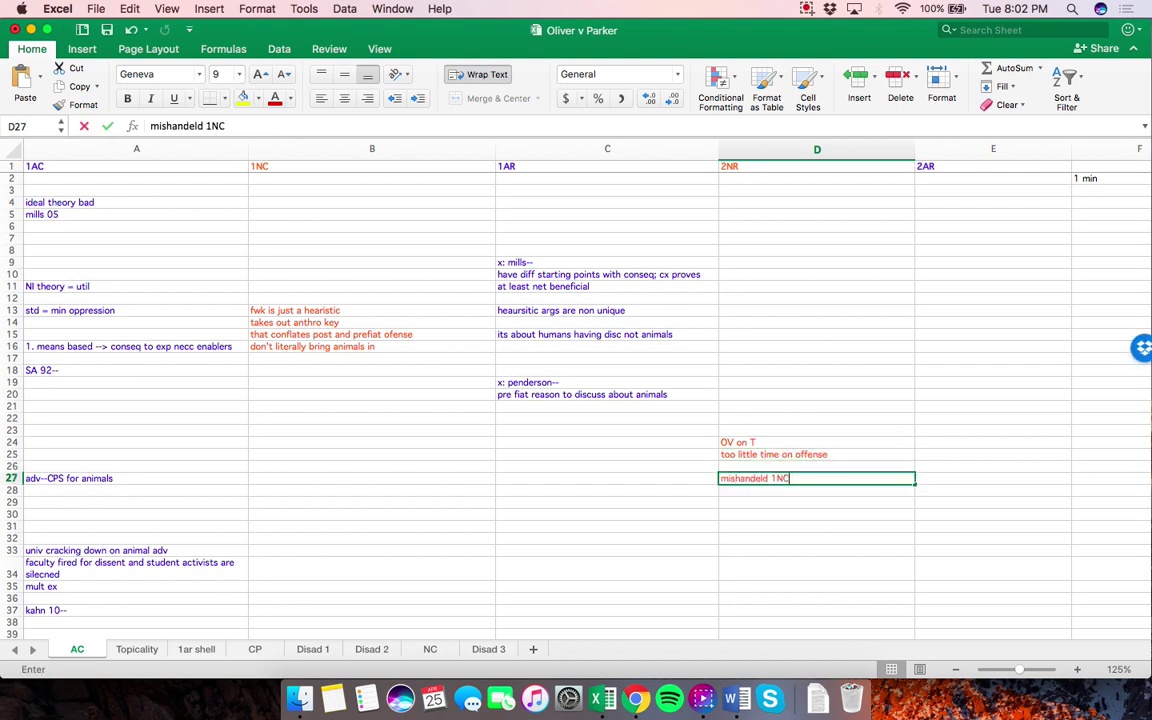
pyautogui.press('BackSpace')
pyautogui.write('args new args')
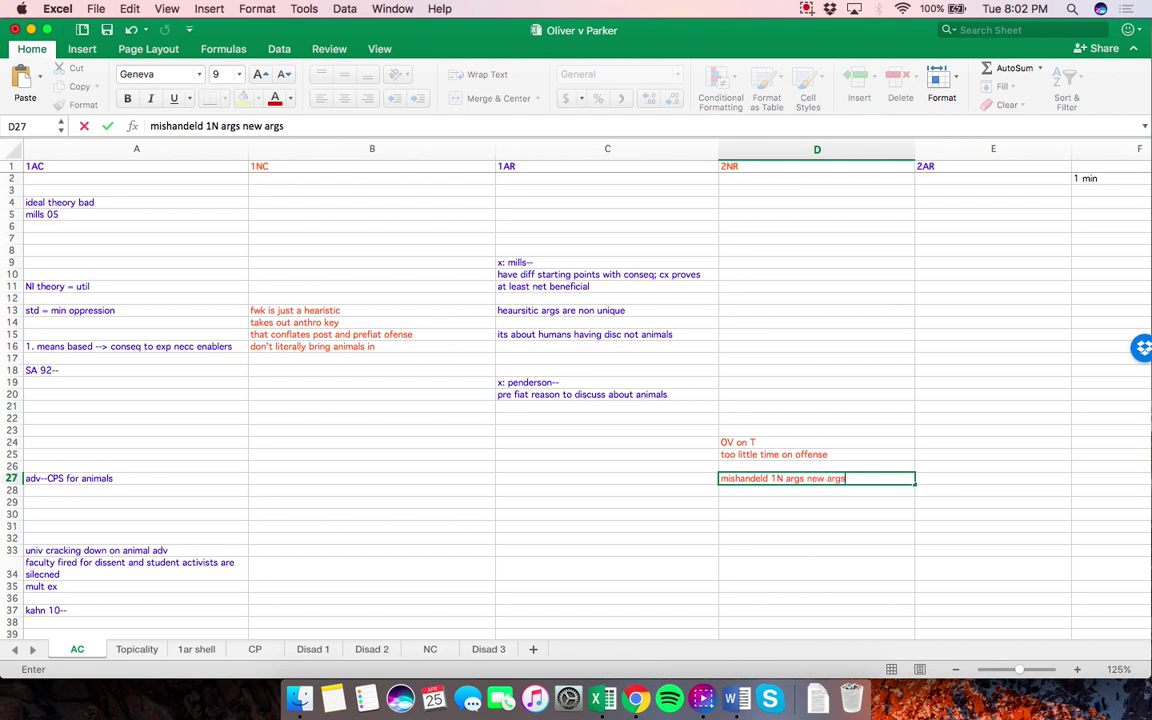
pyautogui.press('Return')
pyautogui.press('Return')
# Add "conceded edu not a voter" to the 2NR overview in D29
pyautogui.write('conceded edu not ')
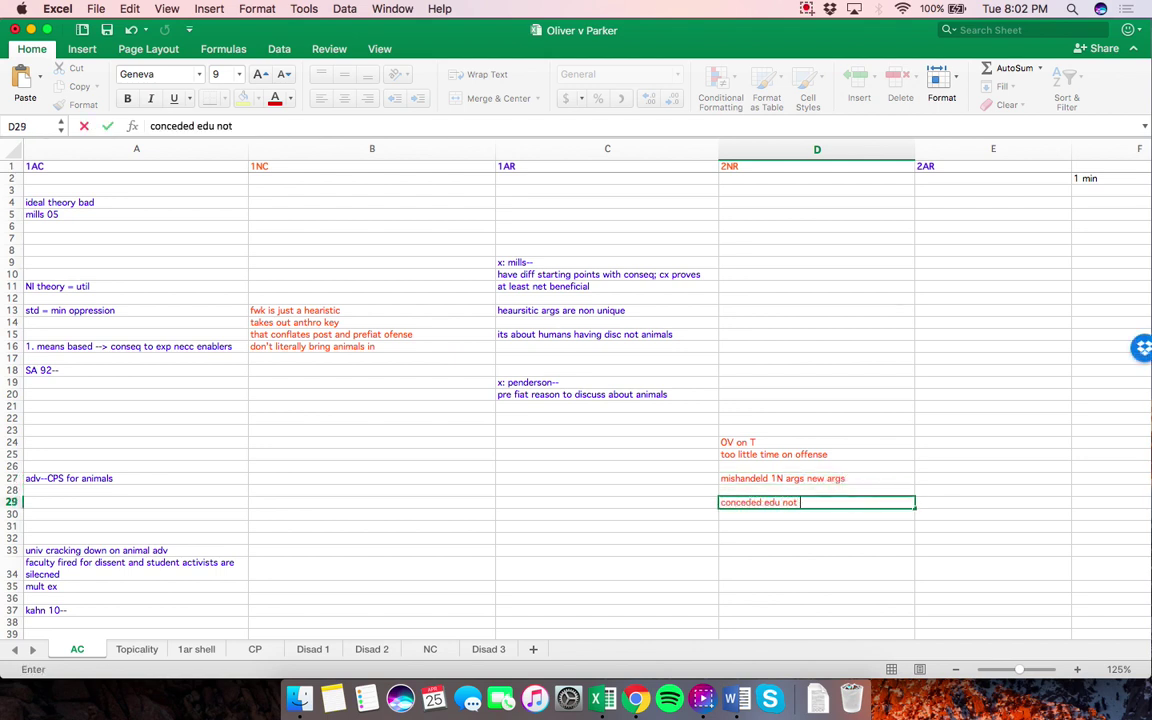
pyautogui.write('a vo')
pyautogui.press('BackSpace')
pyautogui.write('voter')
pyautogui.press('Return')
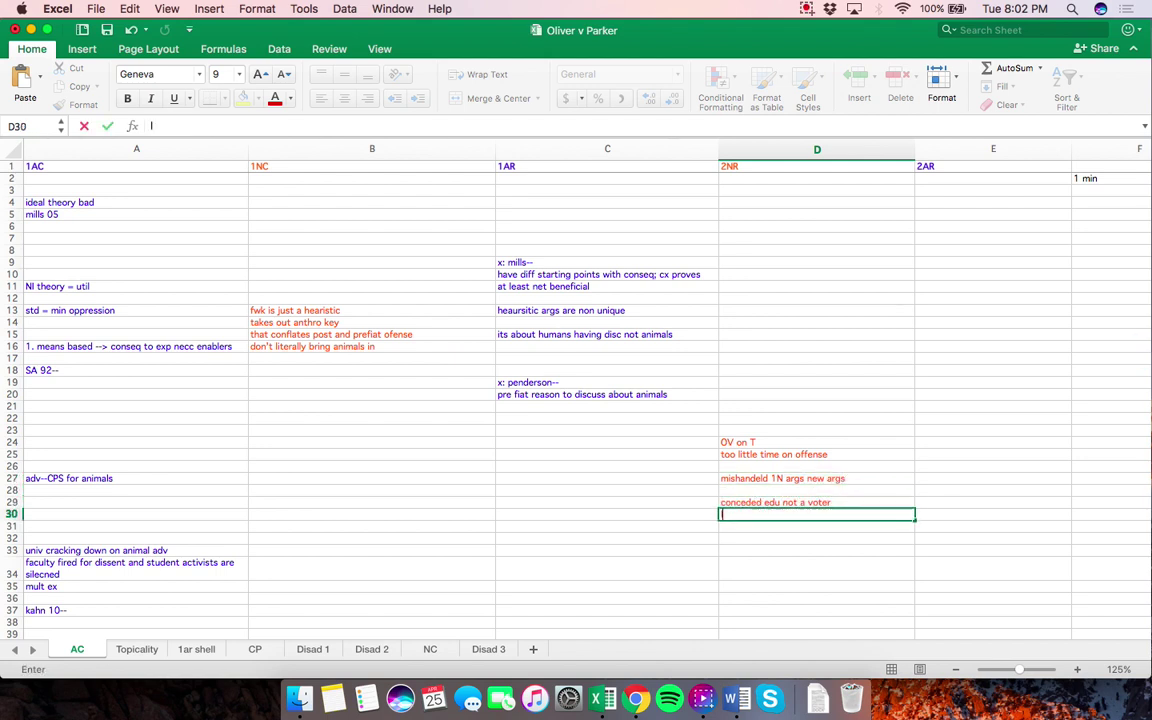
pyautogui.write('limits')
pyautogui.press('BackSpace')
pyautogui.press('BackSpace')
pyautogui.press('BackSpace')
pyautogui.press('BackSpace')
pyautogui.press('BackSpace')
pyautogui.press('BackSpace')
pyautogui.press('Return')
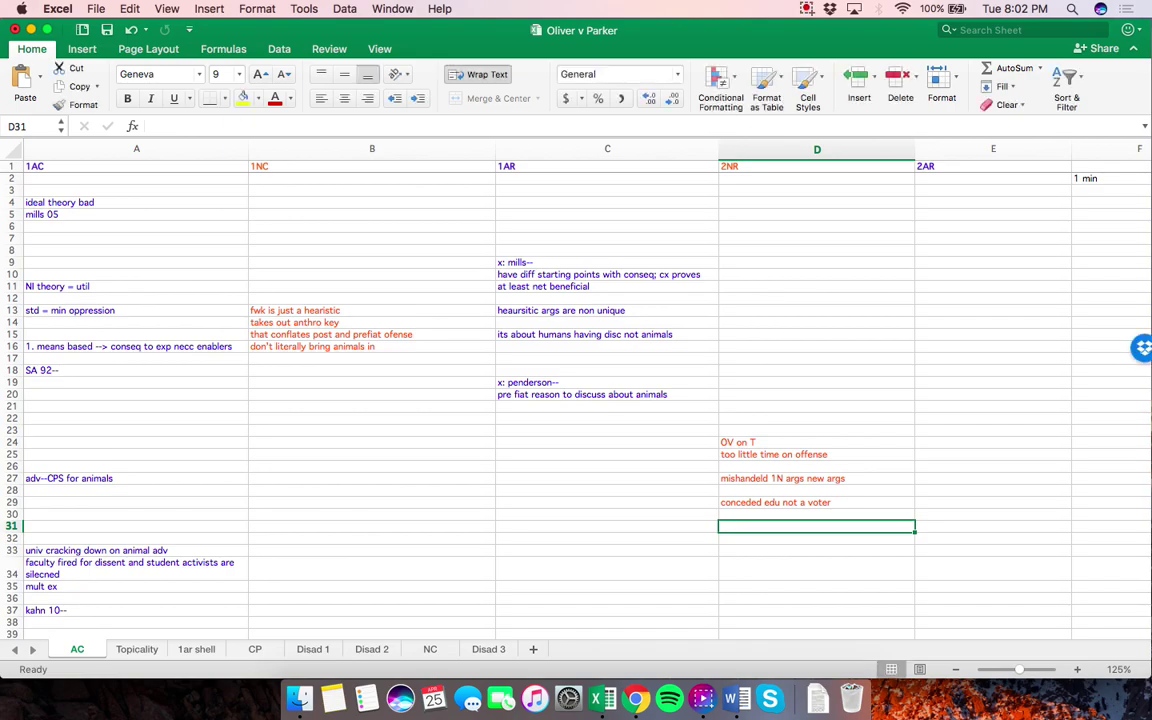
# In the THEORY section, enter the 2NR response "x; get new args; claims are contingent; only 1ar ext make sense" in D158
pyautogui.scroll(-20, 570, 400)
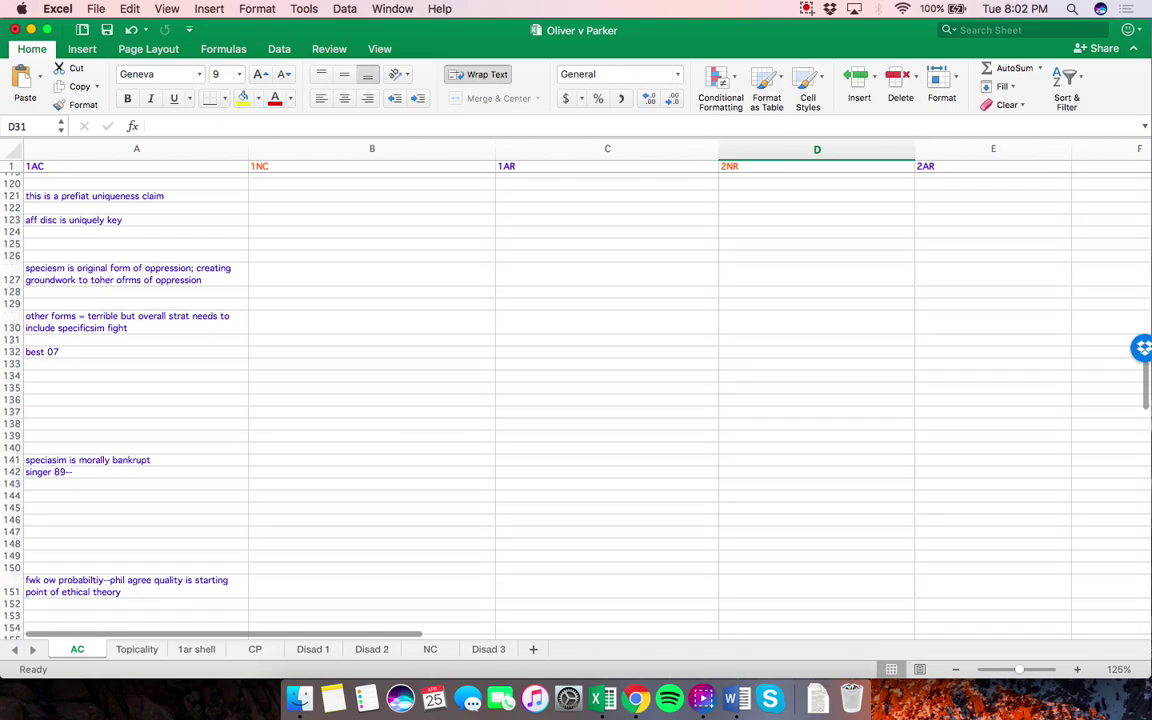
pyautogui.scroll(8, 570, 400)
pyautogui.scroll(-10, 570, 400)
pyautogui.scroll(-1, 570, 400)
pyautogui.scroll(4, 570, 400)
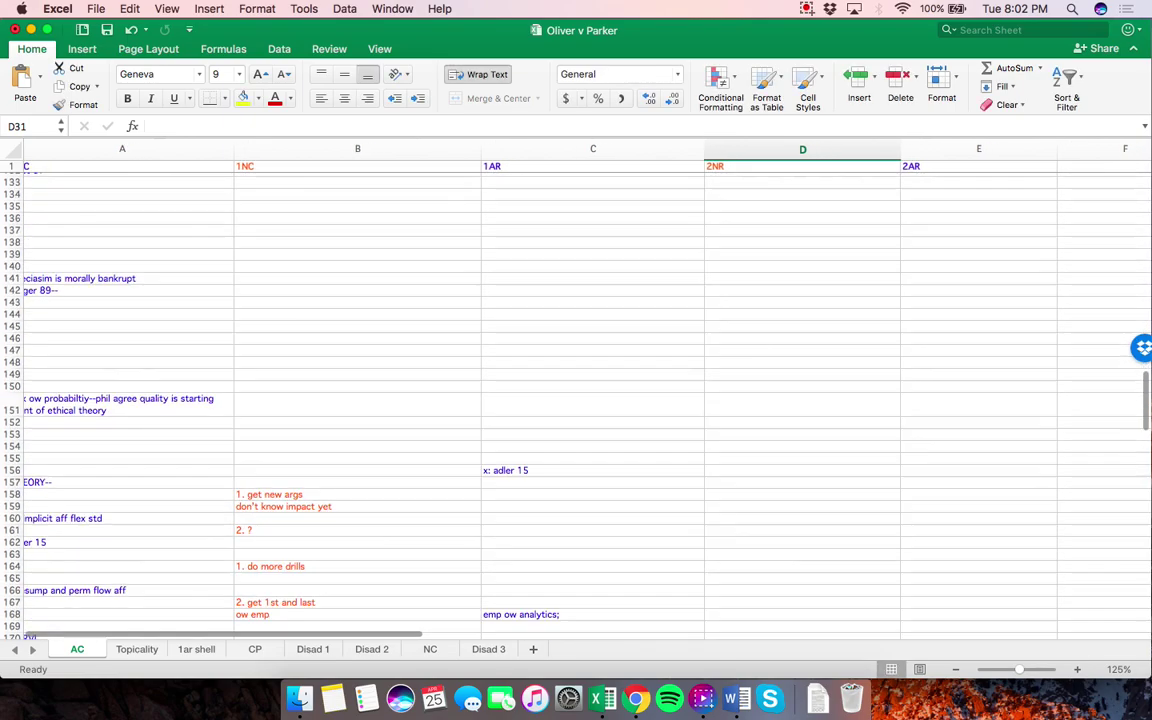
pyautogui.scroll(-6, 570, 400)
pyautogui.scroll(2, 570, 400)
pyautogui.click(817, 344)
pyautogui.write('x;')
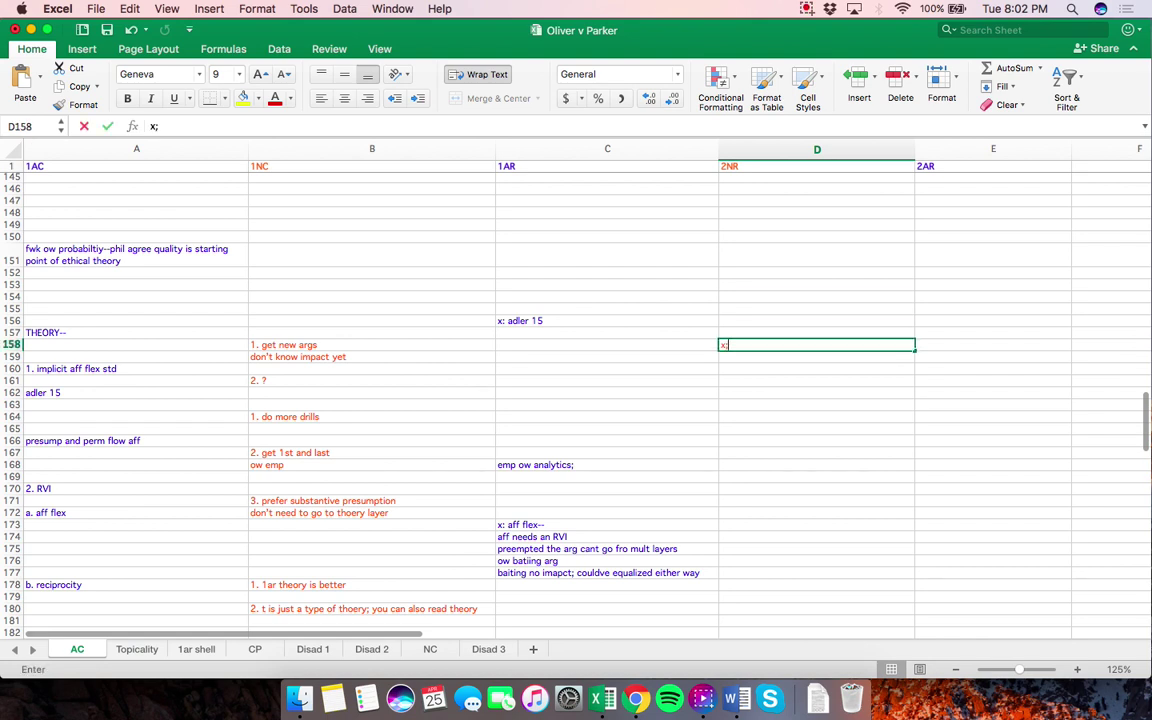
pyautogui.write(' get new args; cl')
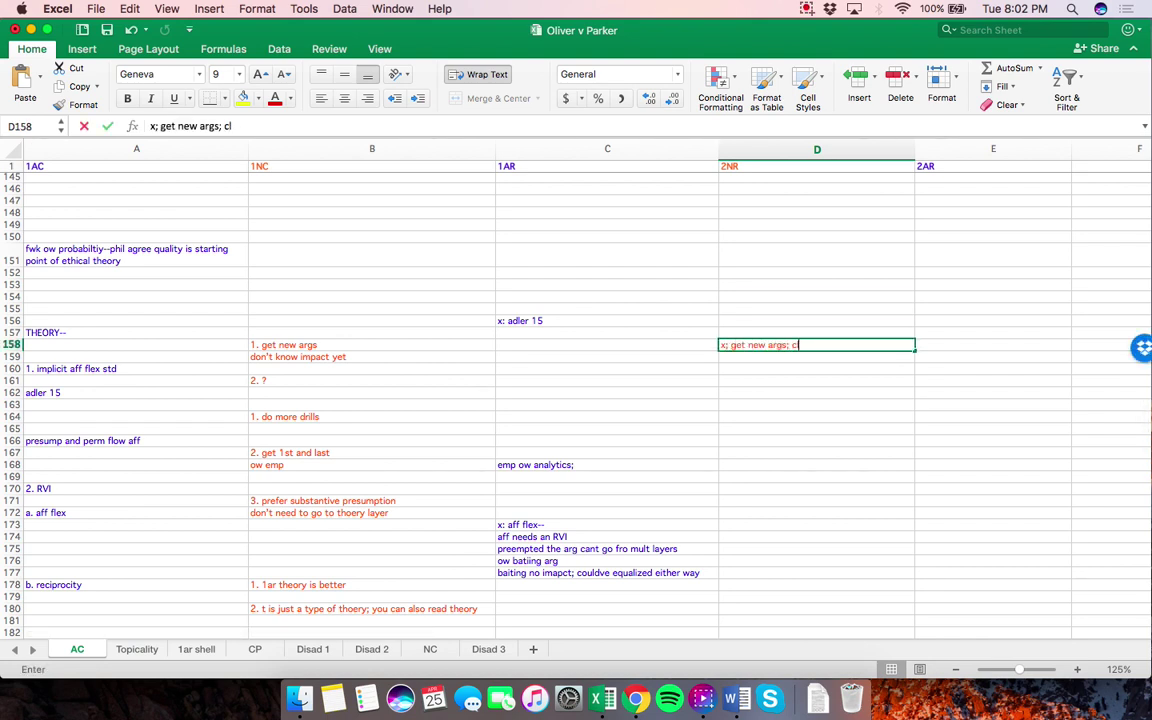
pyautogui.write('aims are contingent;')
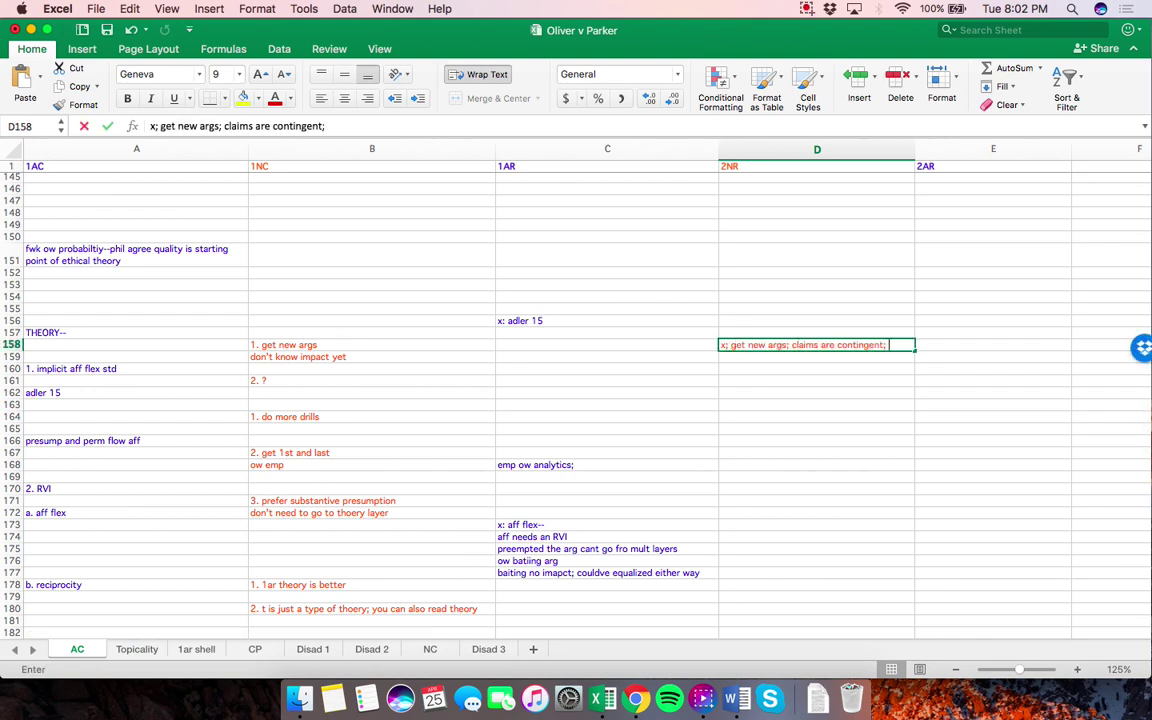
pyautogui.write(' only 1ar ext ar')
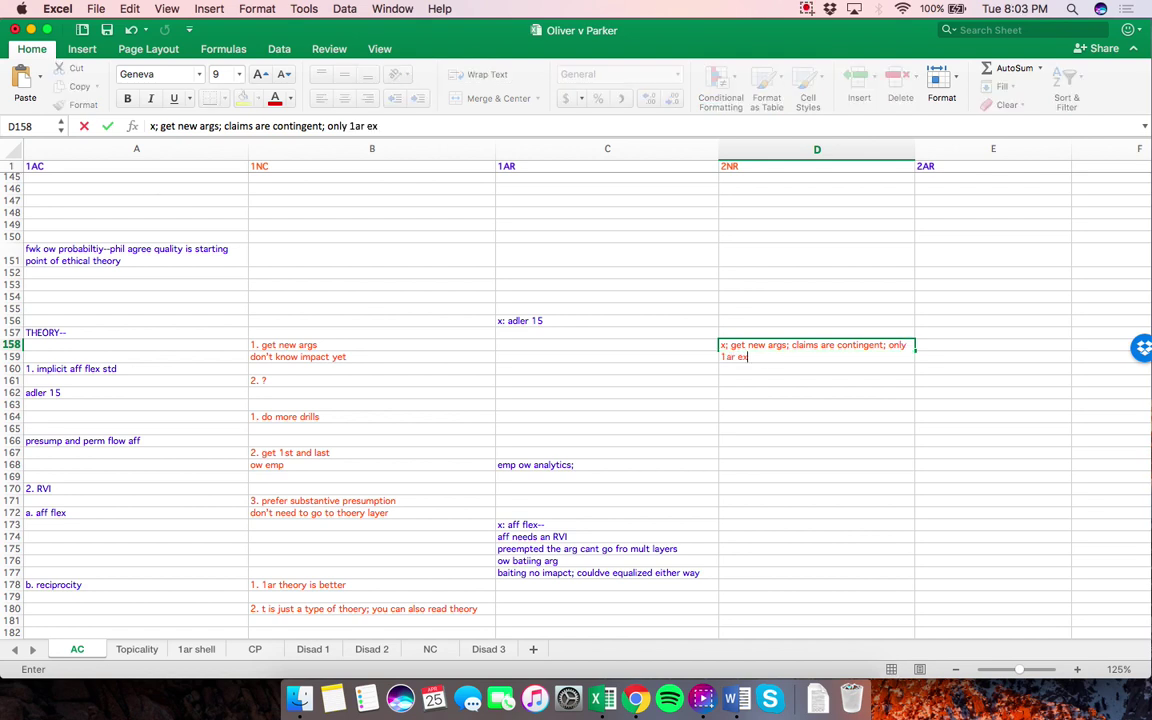
pyautogui.press('BackSpace')
pyautogui.press('BackSpace')
pyautogui.write('make sense')
pyautogui.press('Return')
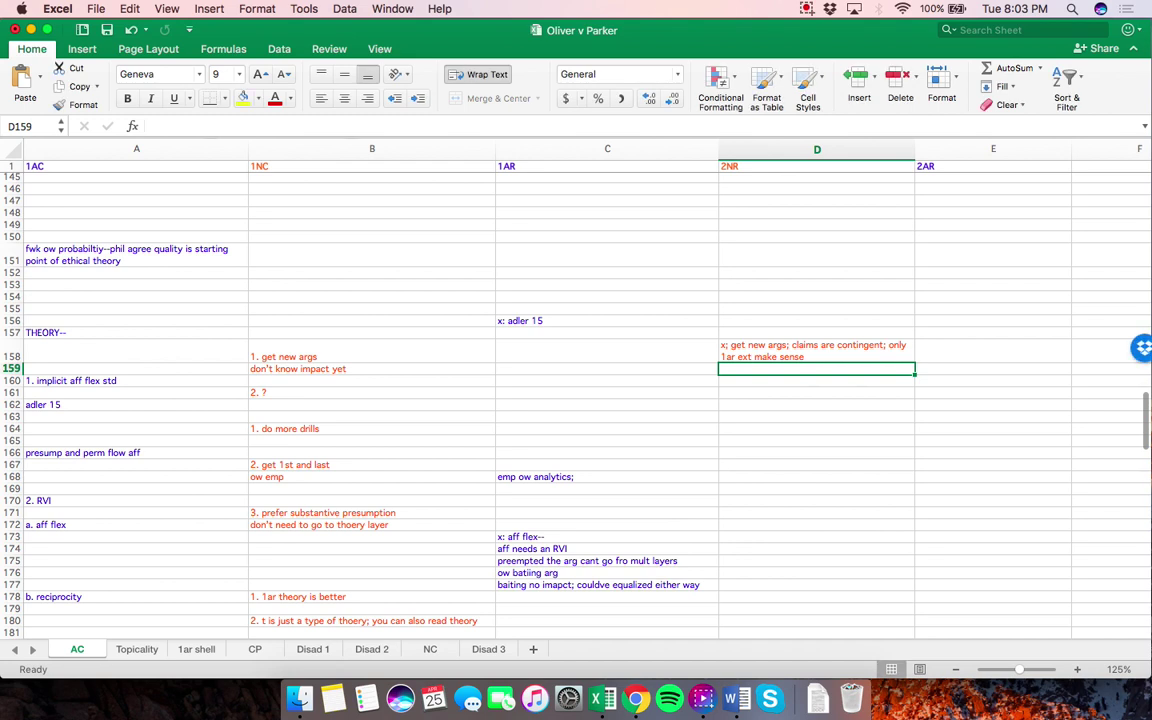
# Start D159 with "a fair debate is when a deabter wins when there was skill based reasons to vote for them;"
pyautogui.write('a fair debate is when a')
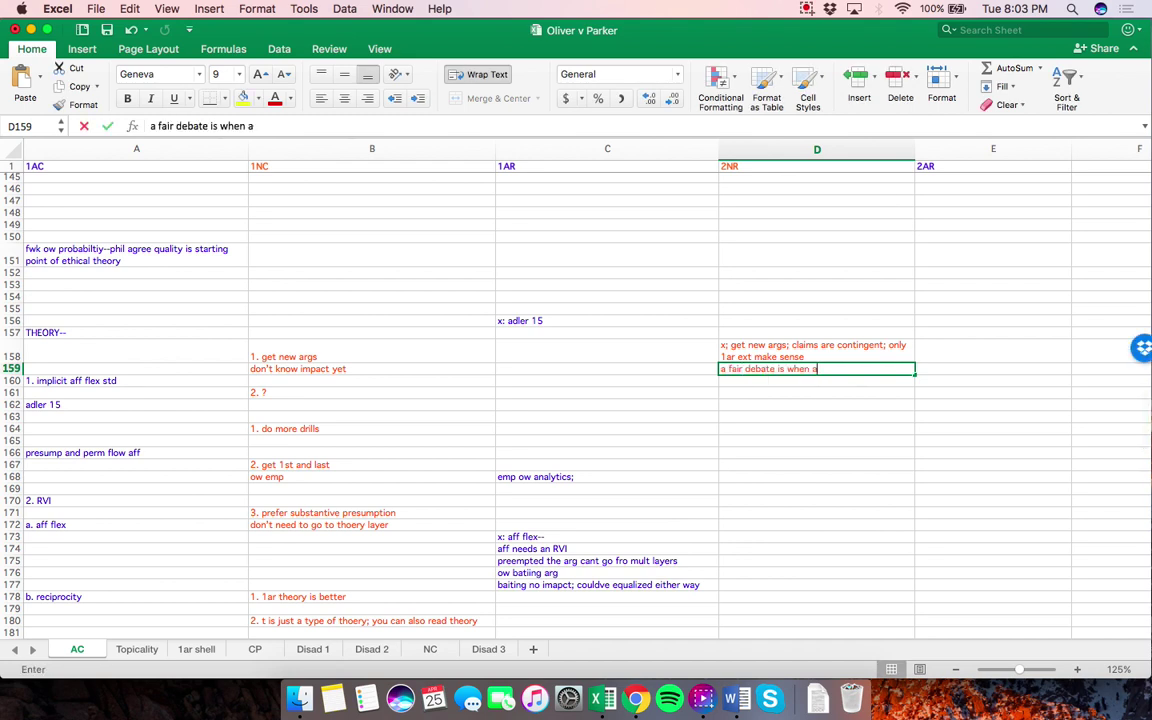
pyautogui.write(' deabter wins when')
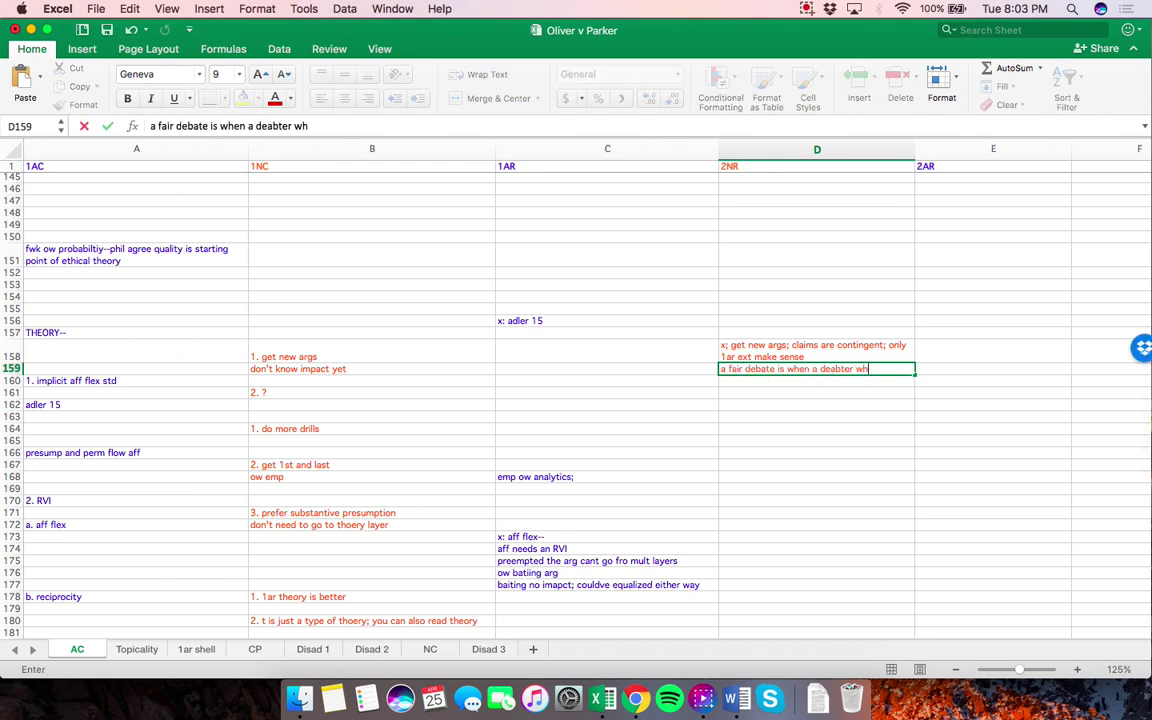
pyautogui.write(' there was')
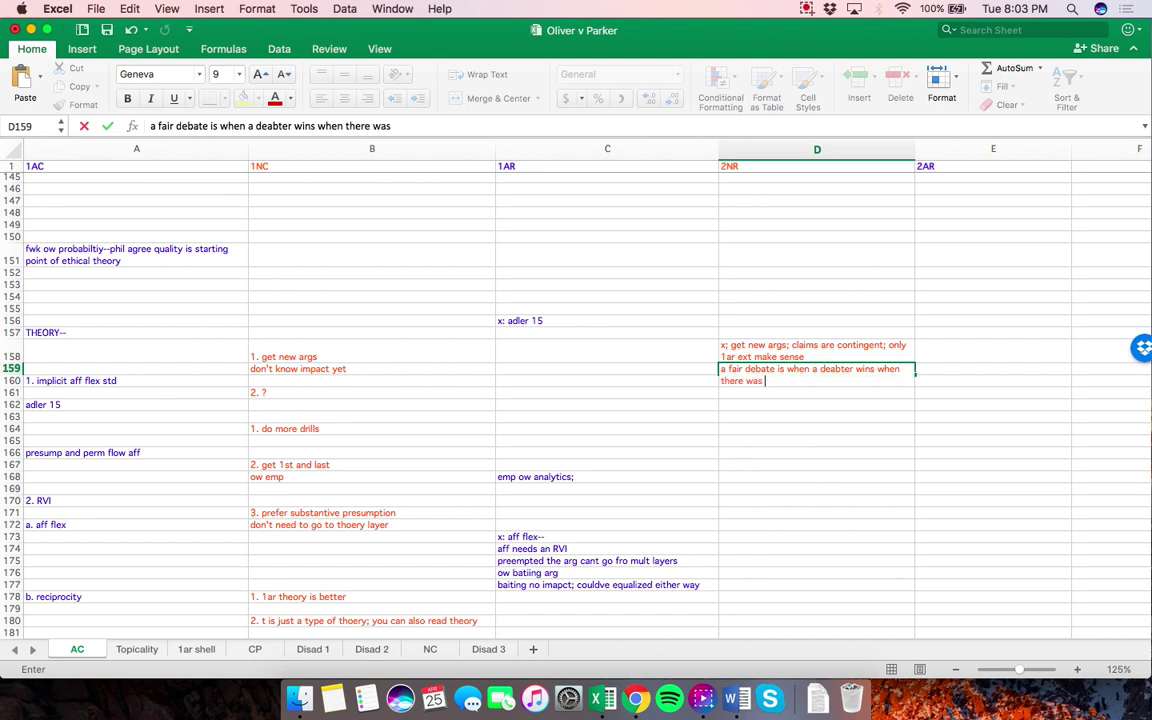
pyautogui.write(' skill based reasons to v')
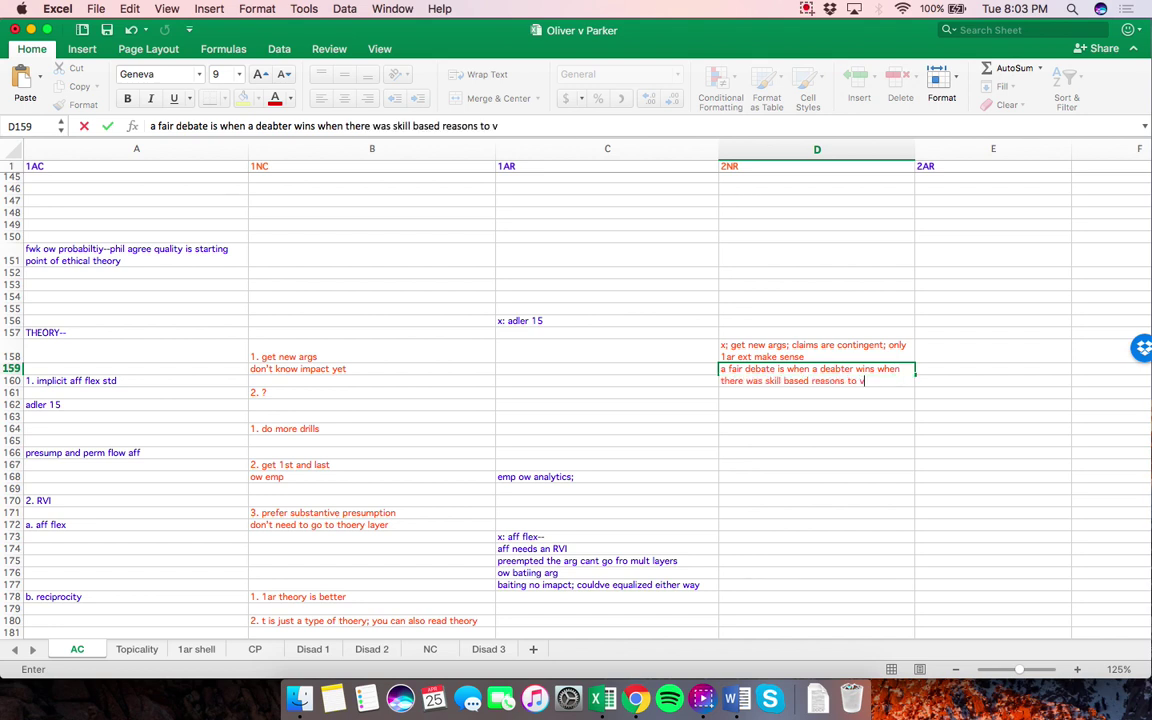
pyautogui.write('ote for them; questio')
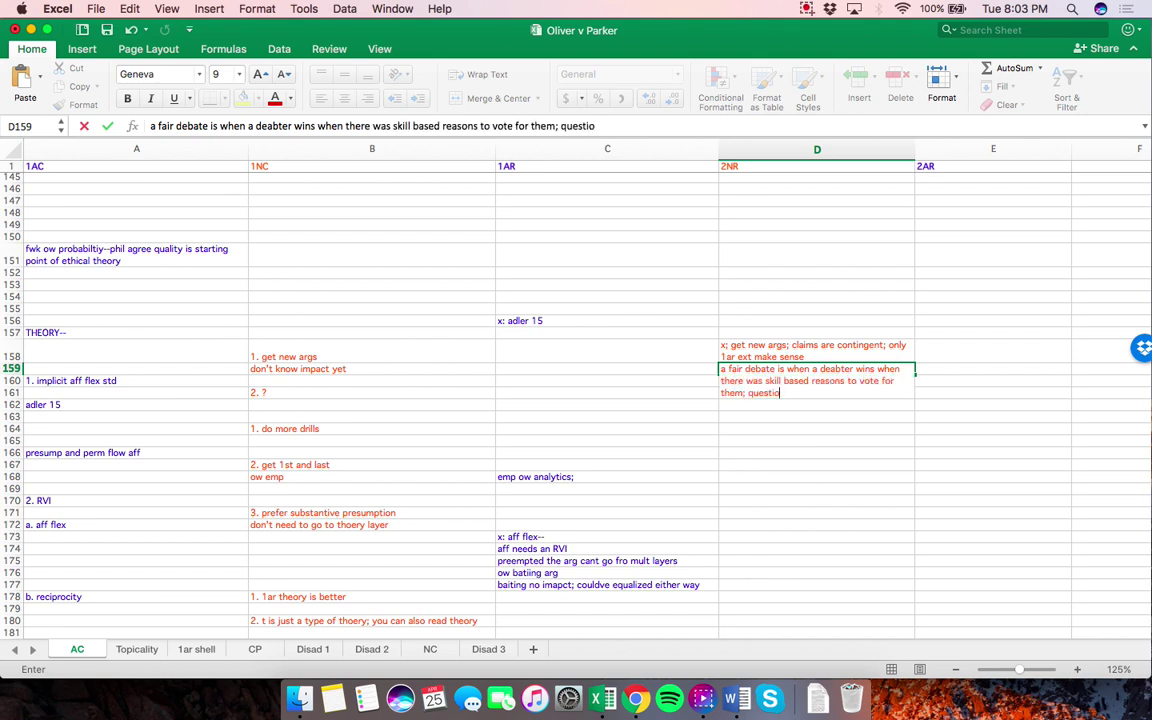
# Finish the D159 entry with the clause "question is whether side bias is arb or not"
pyautogui.write('n is whether side bias')
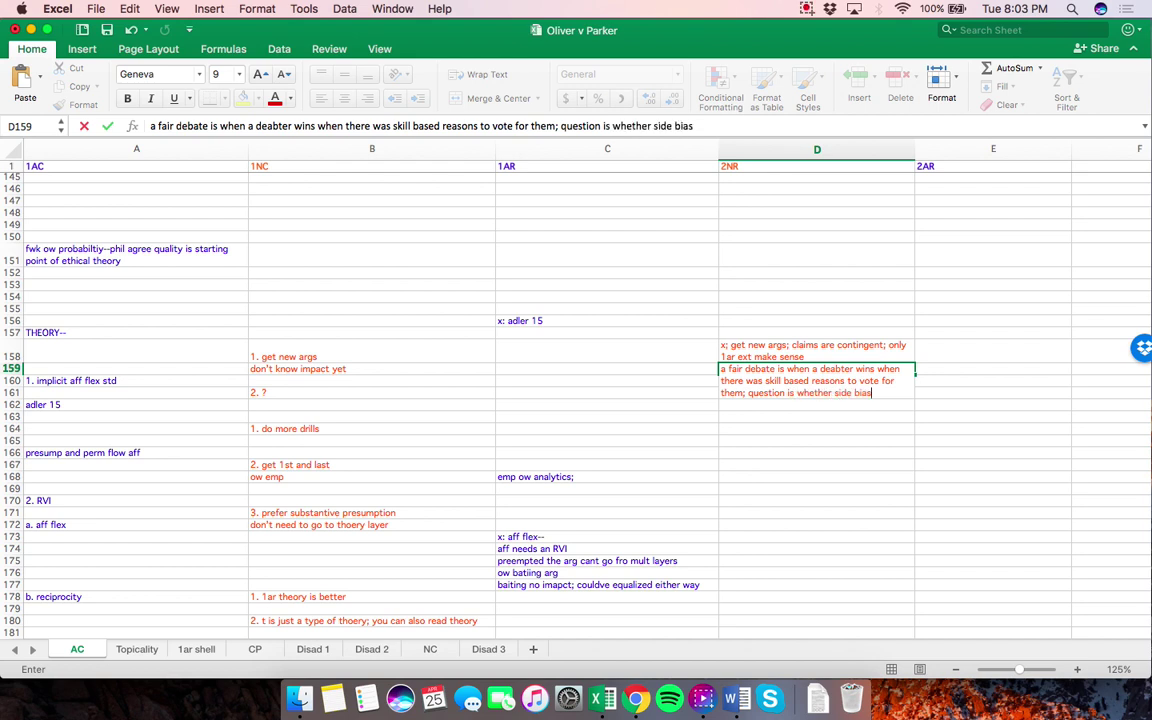
pyautogui.write(' is arb or not')
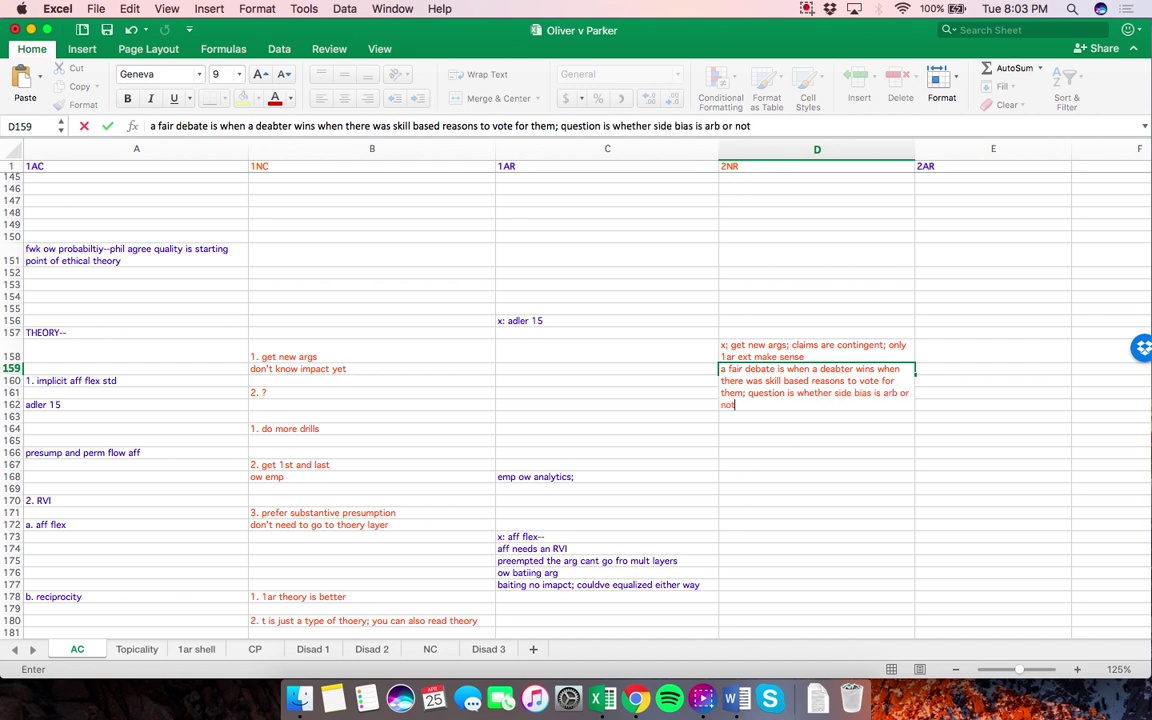
pyautogui.press('Return')
# Enter "fact that aff has diff speech times doesn't mean its structural abuse; its intrinsic to debate" in D160
pyautogui.write('fact that')
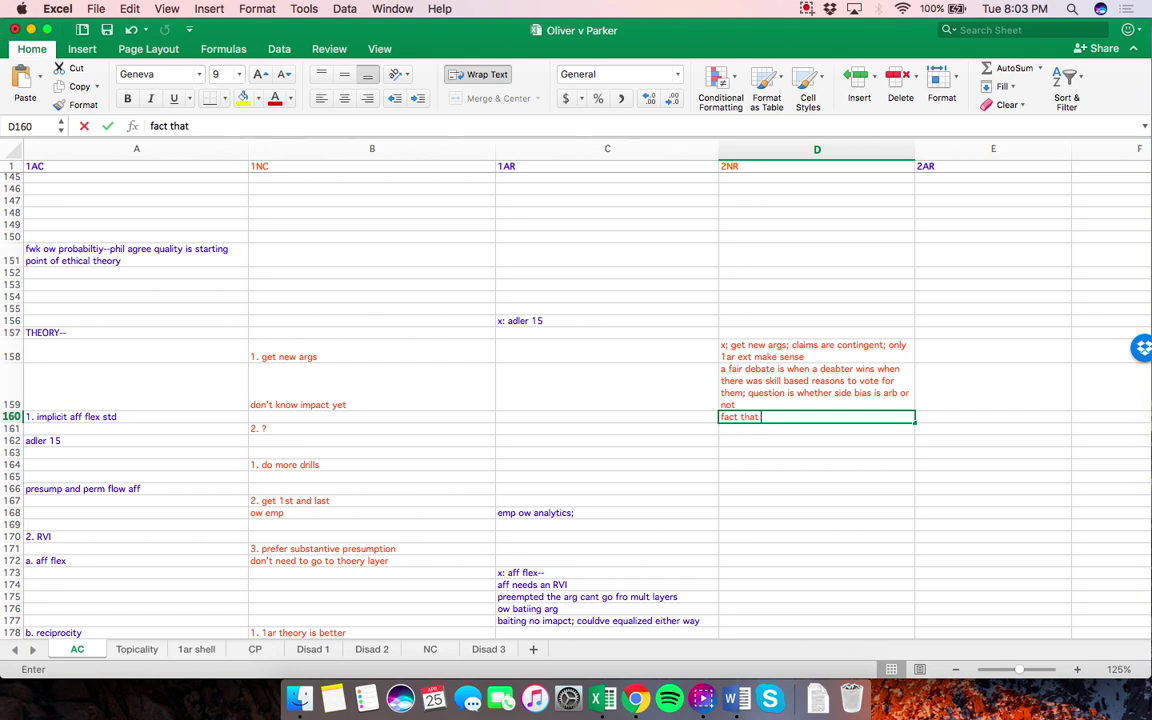
pyautogui.write(' aff has diff s')
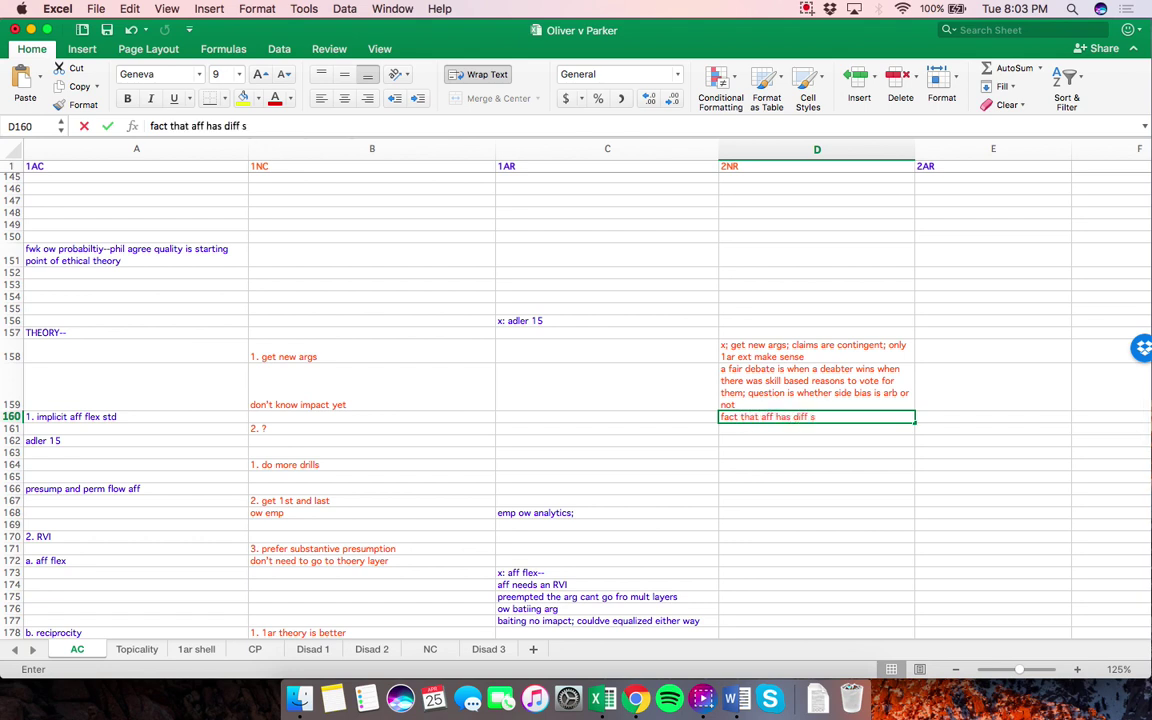
pyautogui.write("peech times doesn't mean")
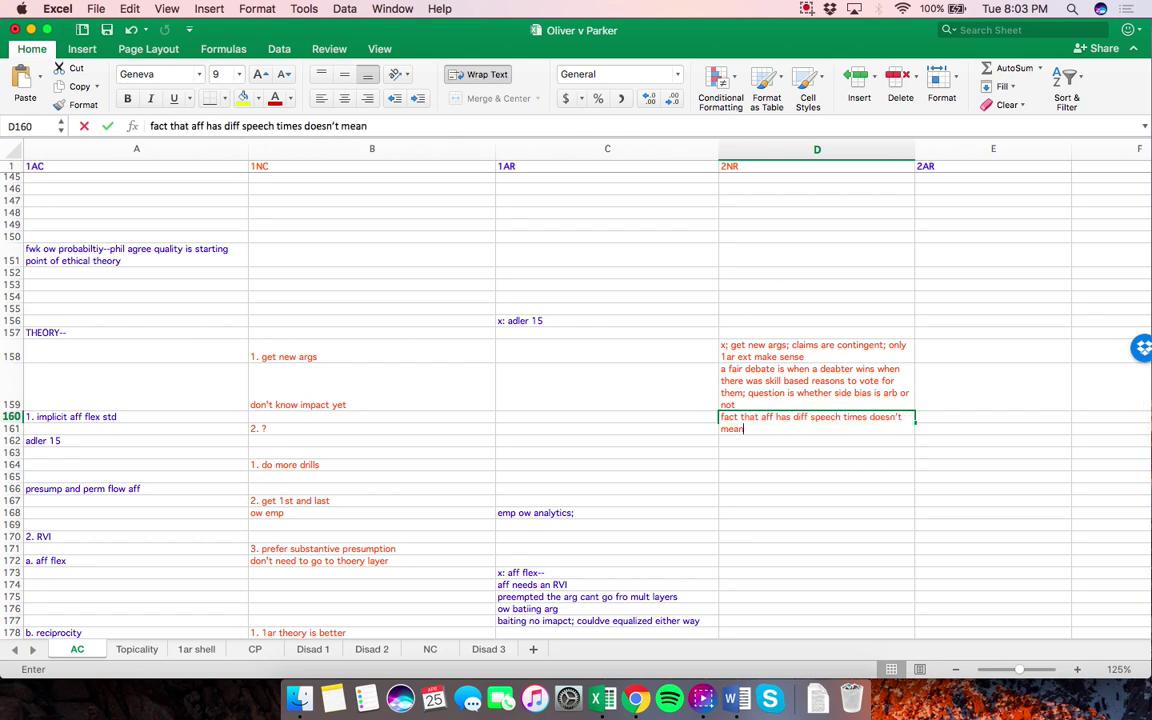
pyautogui.write(' its structurally')
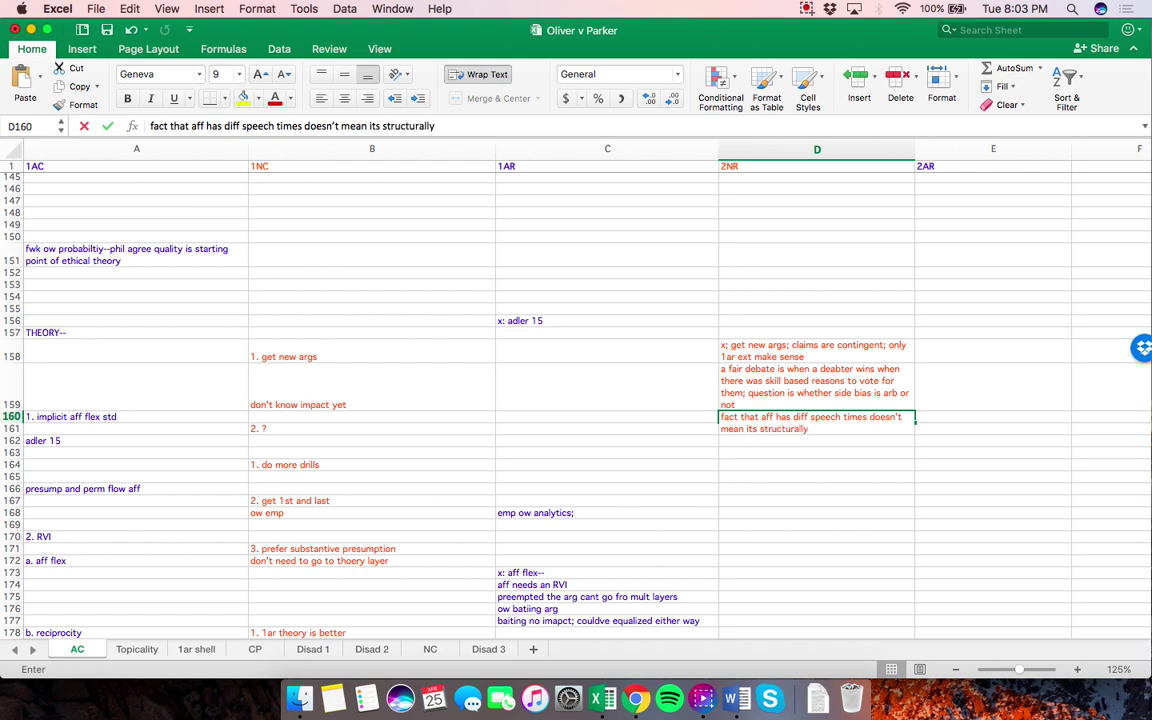
pyautogui.press('BackSpace')
pyautogui.press('BackSpace')
pyautogui.write('abuse; its intrni')
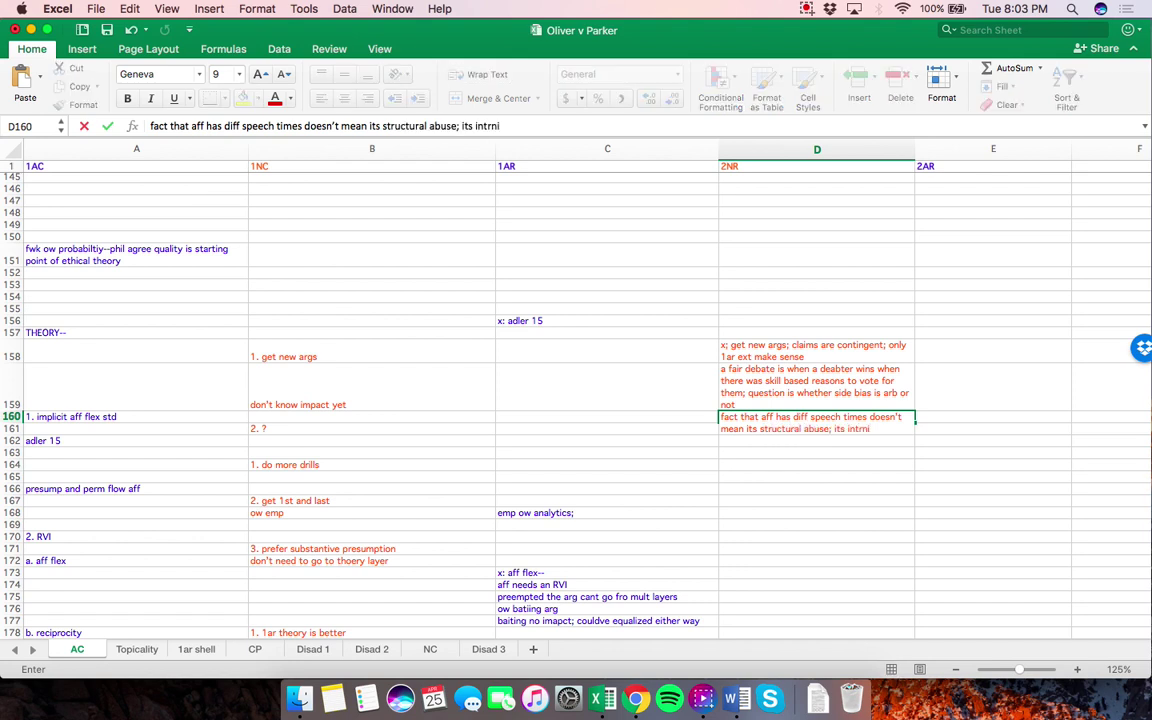
pyautogui.press('BackSpace')
pyautogui.press('BackSpace')
pyautogui.write('insic to debate')
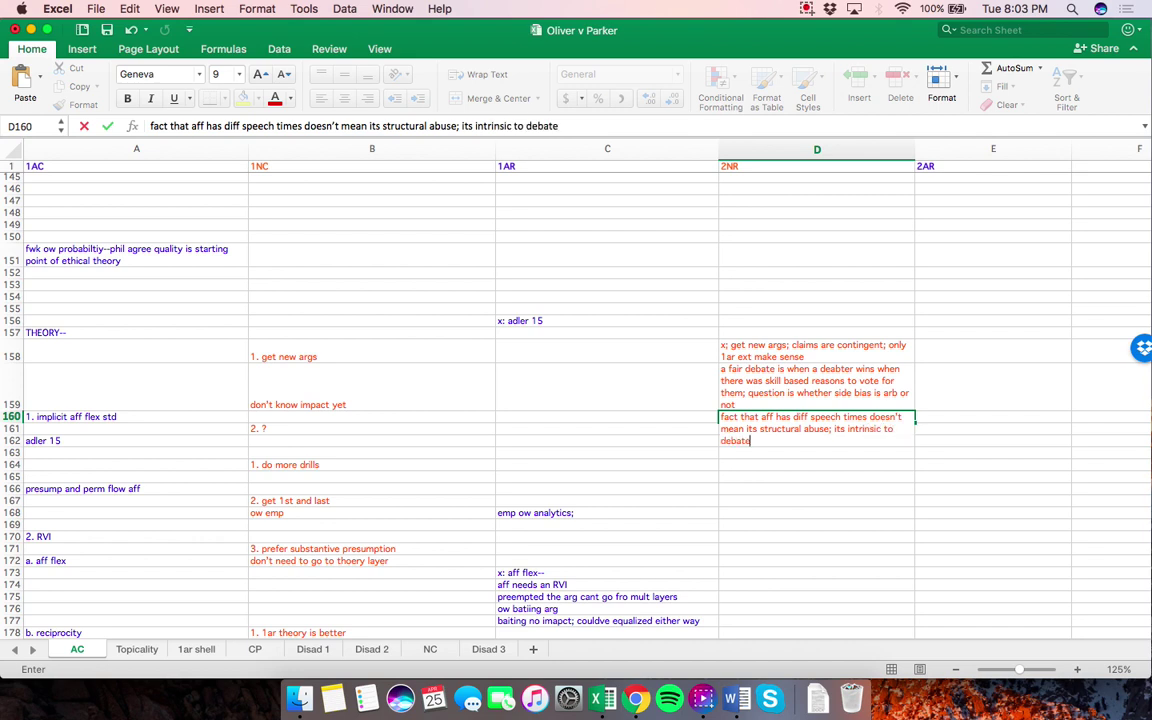
pyautogui.press('Return')
# Enter "doesn't intrinsically test deabte skills" in D162 of the 2NR column, beside adler 15
pyautogui.write("doesn't int")
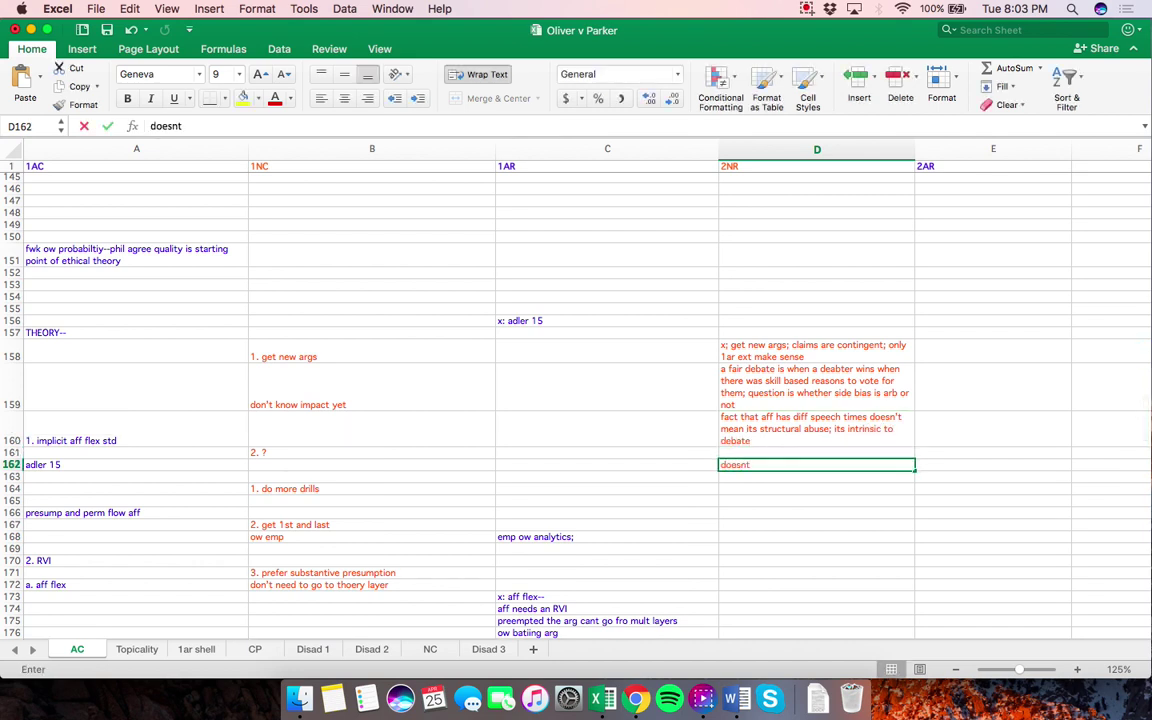
pyautogui.write('rinsically tes')
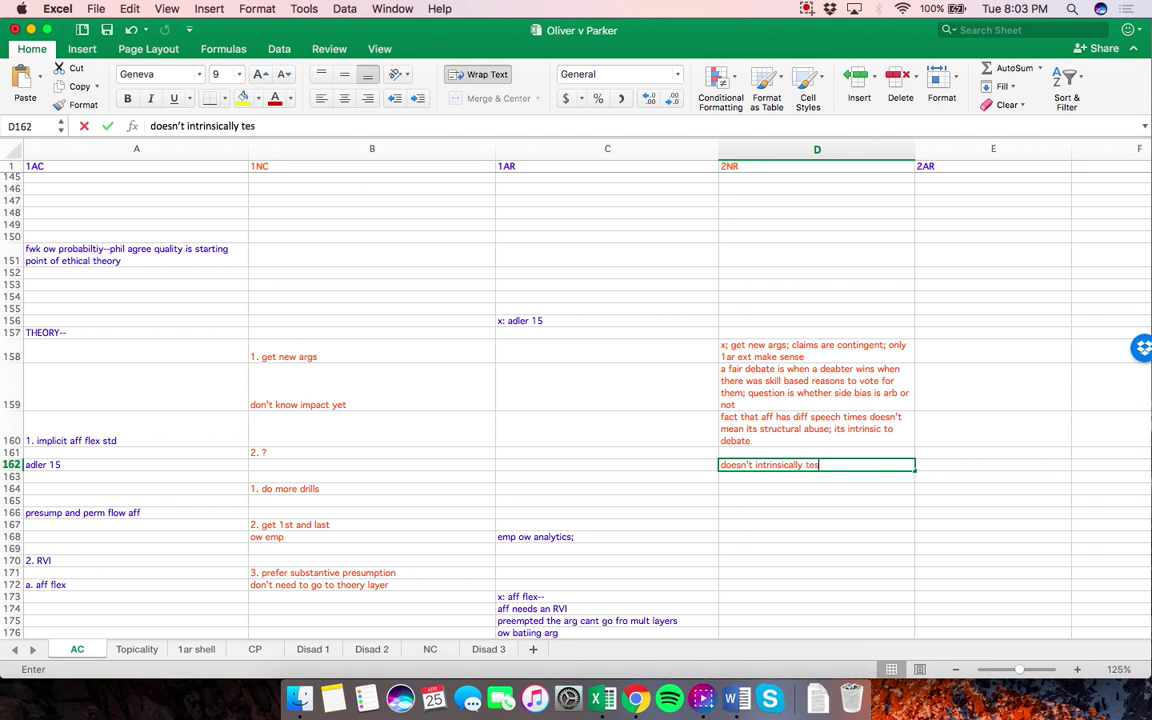
pyautogui.write('t deabte skills')
pyautogui.press('Return')
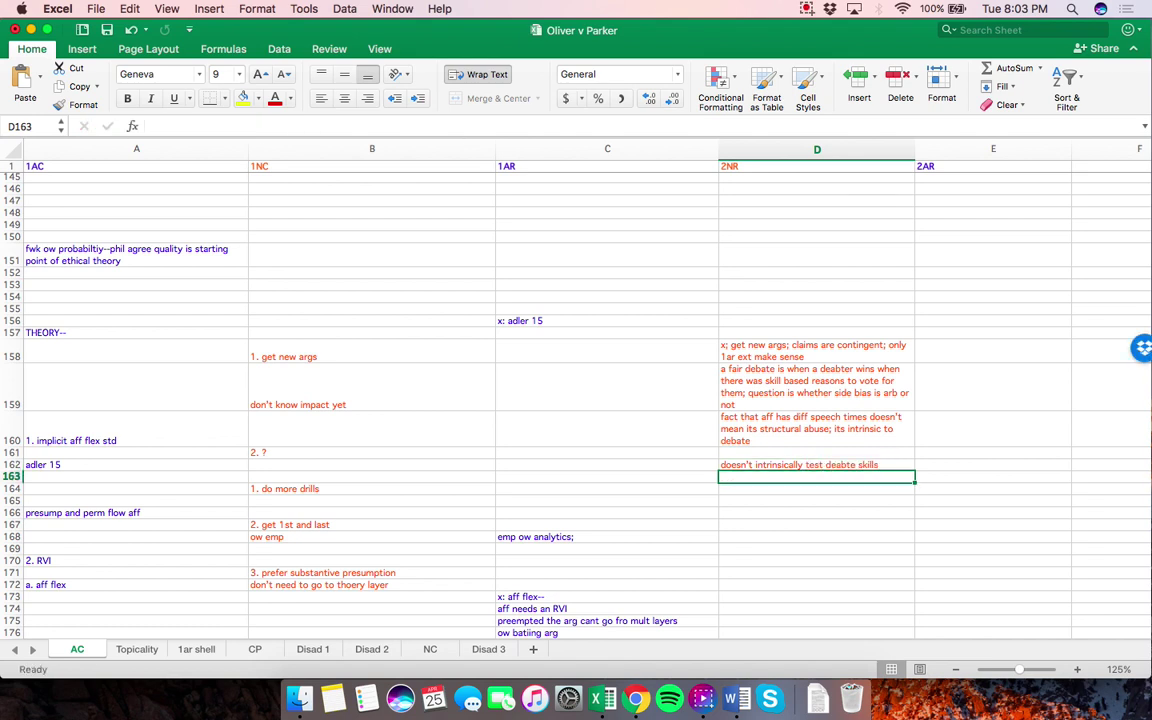
# Enter "neg offense ow side bias offense because there are alt recoruse; structurally denies ability to engnage in the aff" in D163
pyautogui.write('neg')
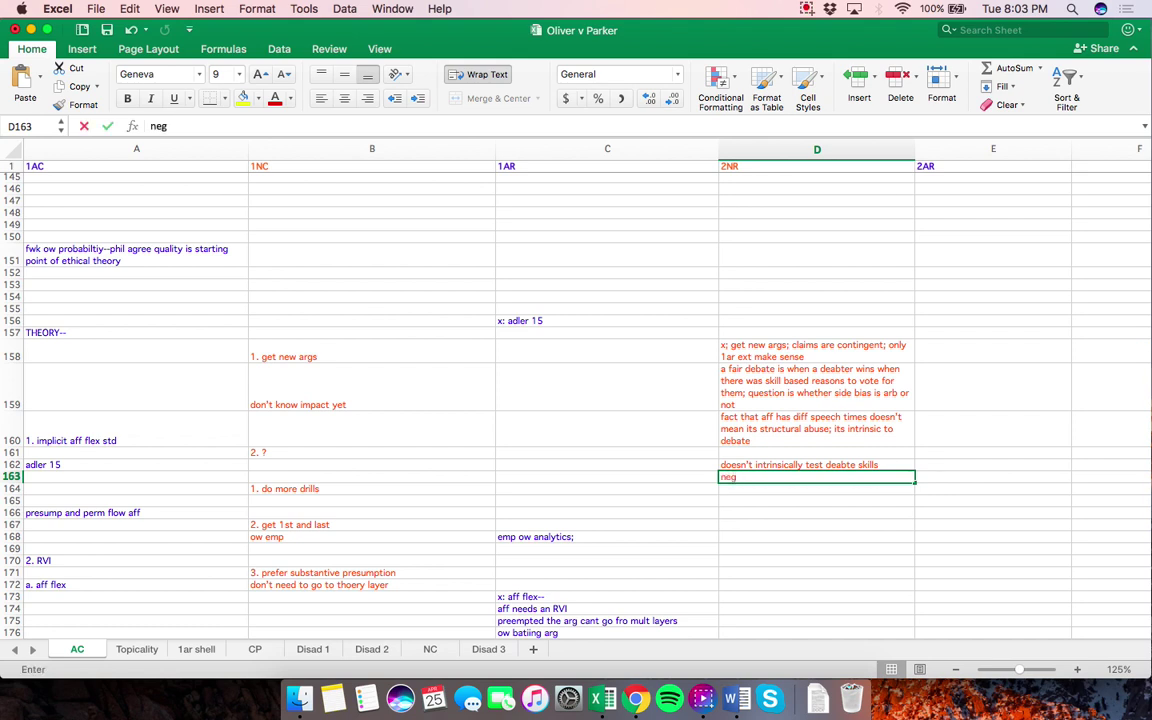
pyautogui.write(' offense ow side ')
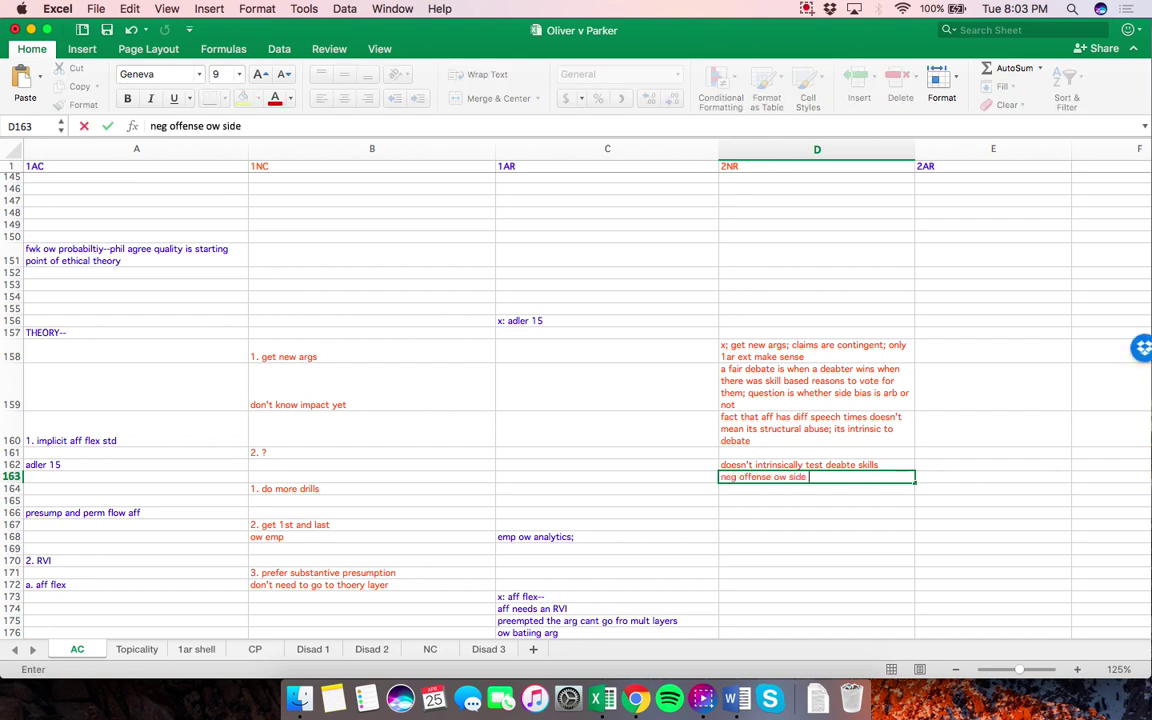
pyautogui.write('bias offense because there are alt re')
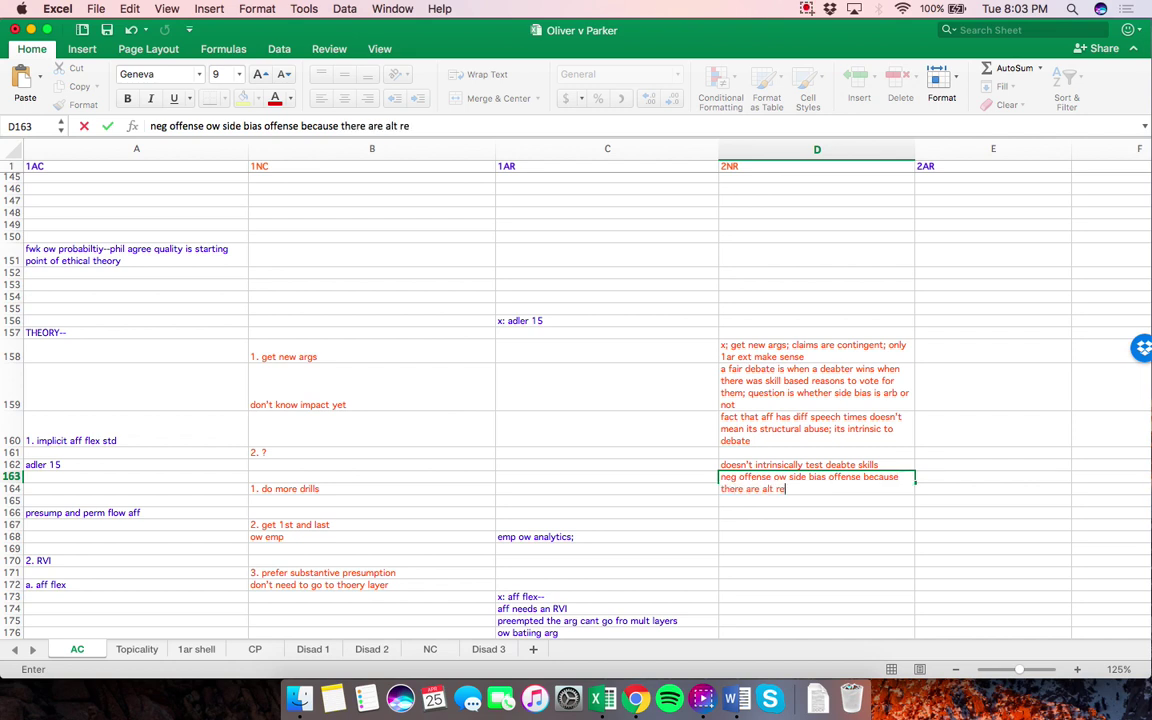
pyautogui.write('coruse; structurally denies a')
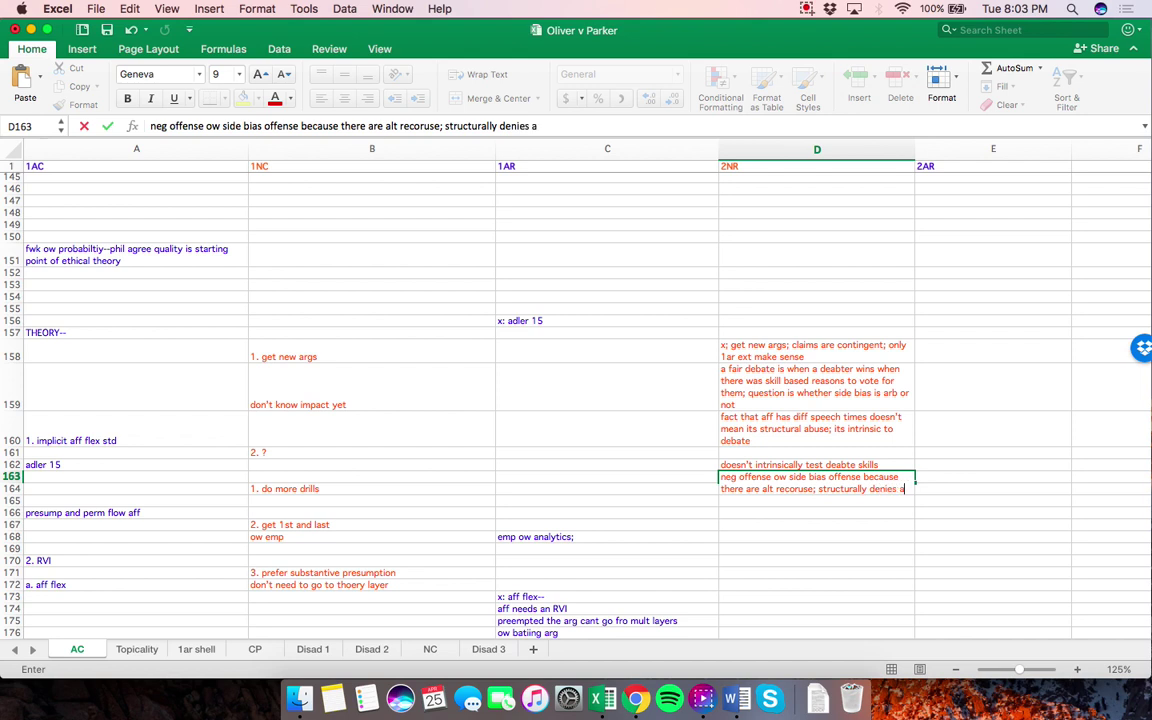
pyautogui.write('bility to engnag')
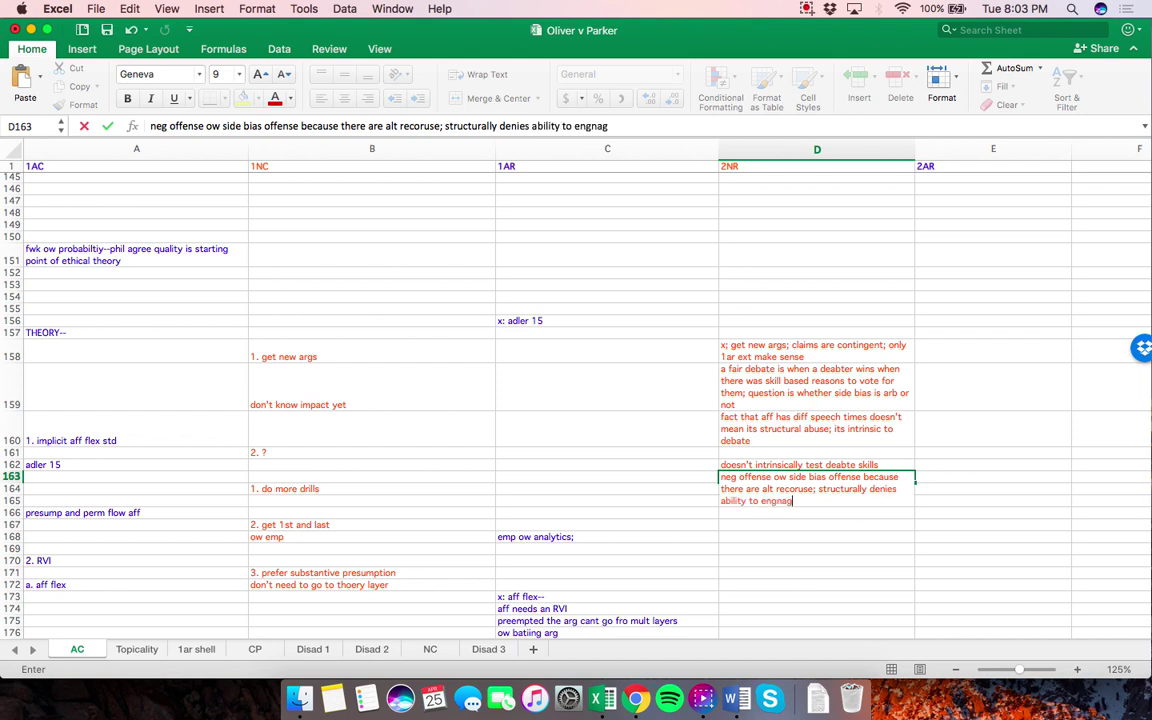
pyautogui.write('e in the aff')
pyautogui.press('Return')
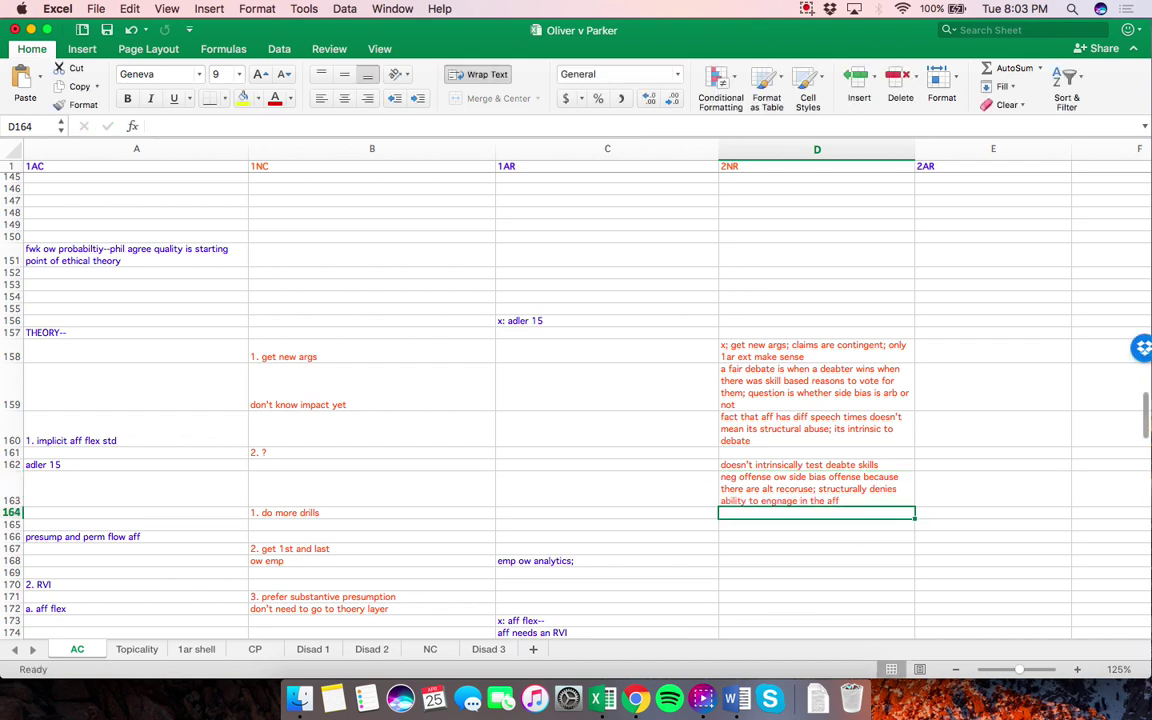
pyautogui.scroll(-5, 576, 400)
pyautogui.press('Return')
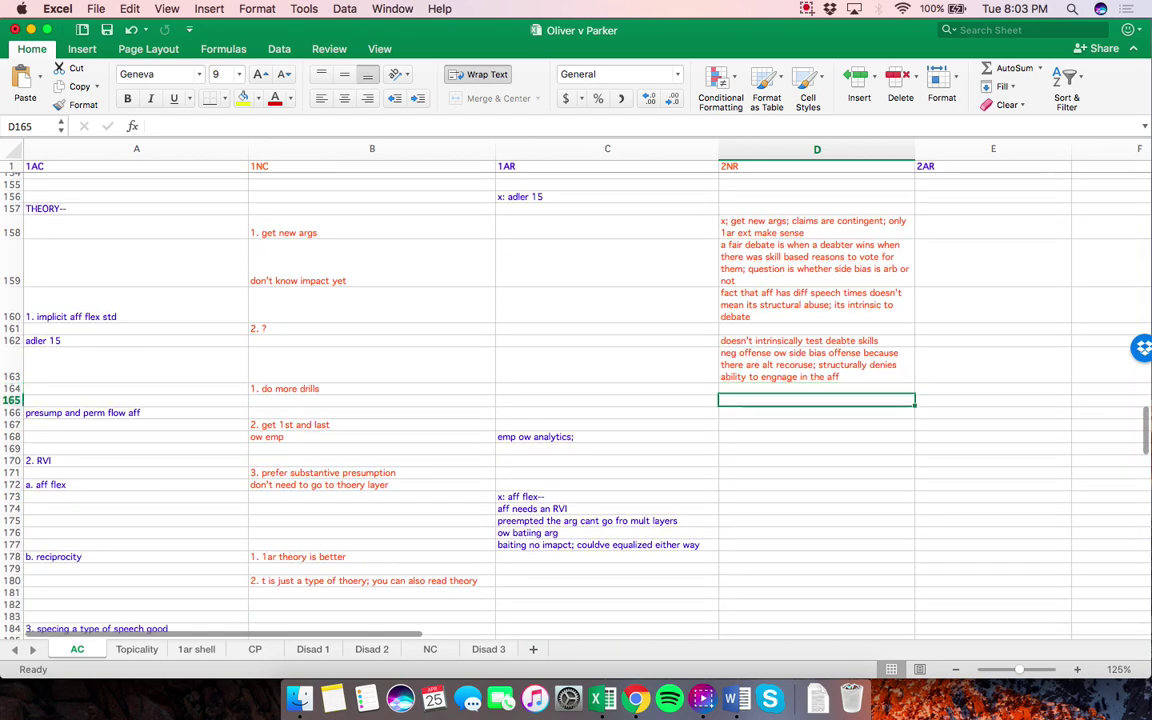
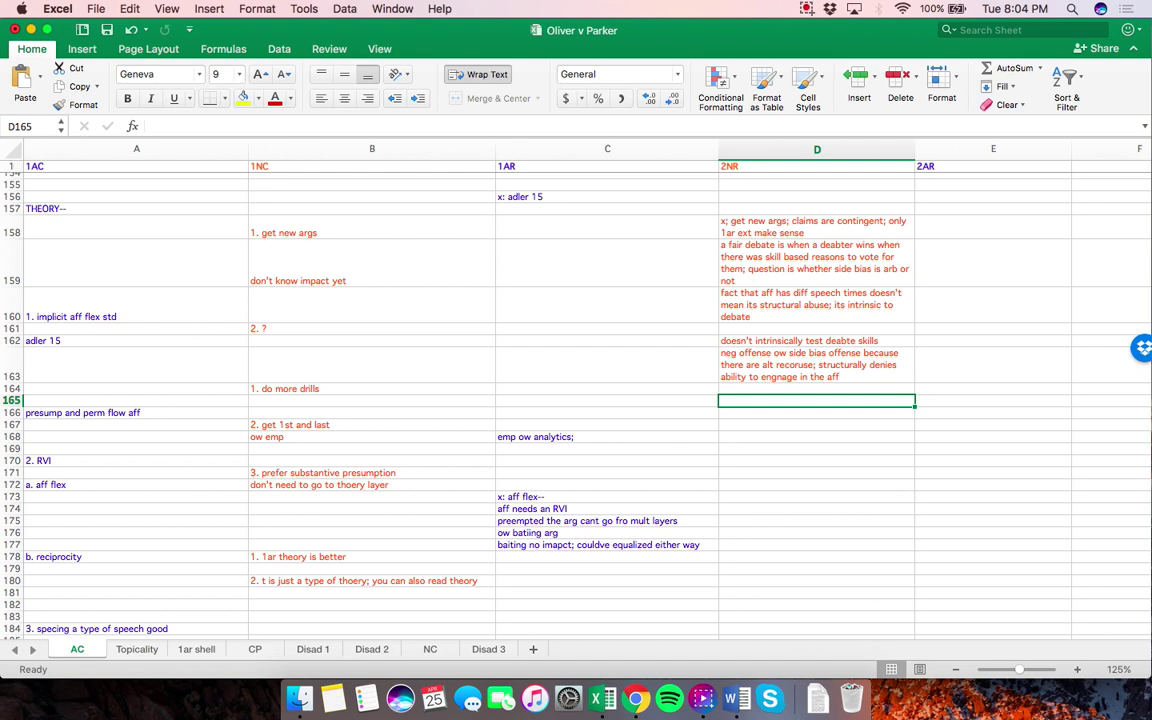
# Enter "x: you get first an dlast and that ow" in D166 of the 2NR column and "denies emp" in D167
pyautogui.press('Return')
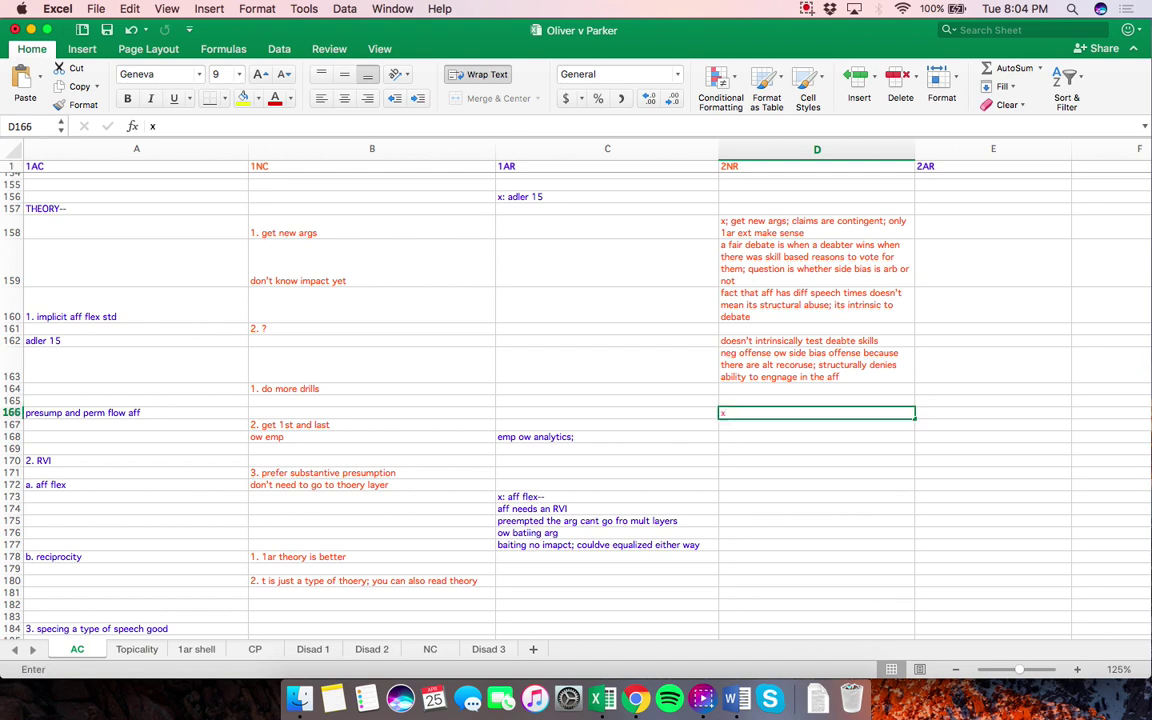
pyautogui.write('x: you get firs')
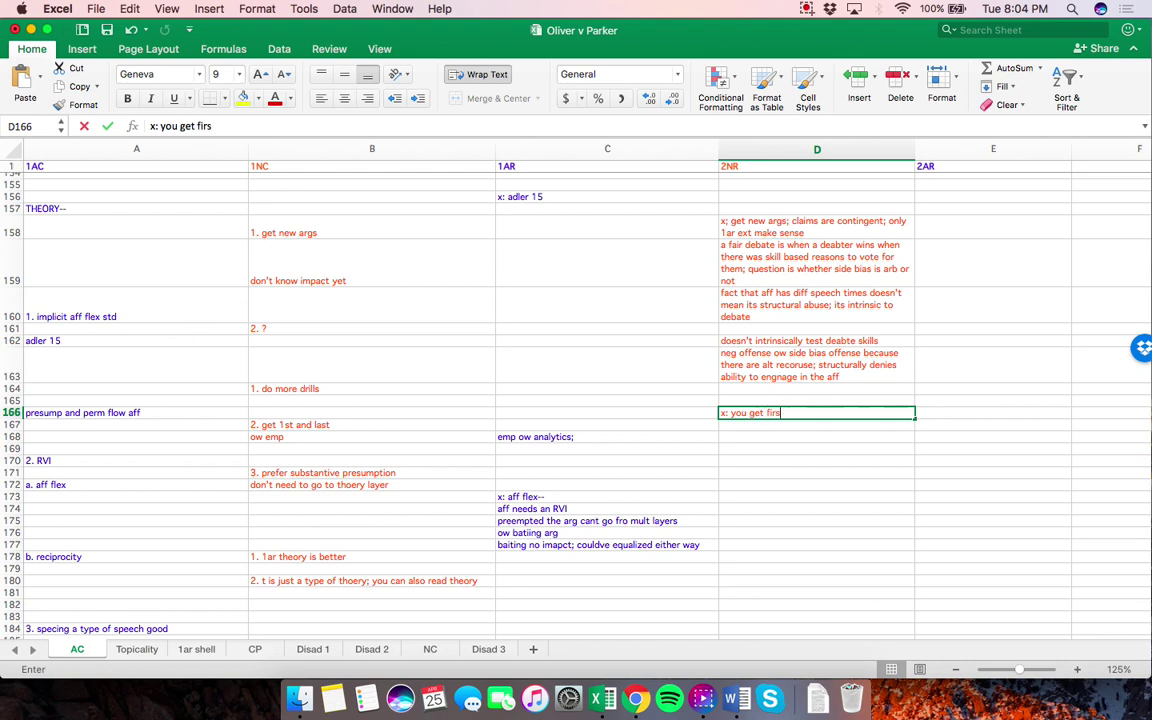
pyautogui.write('t an dlast and that ow')
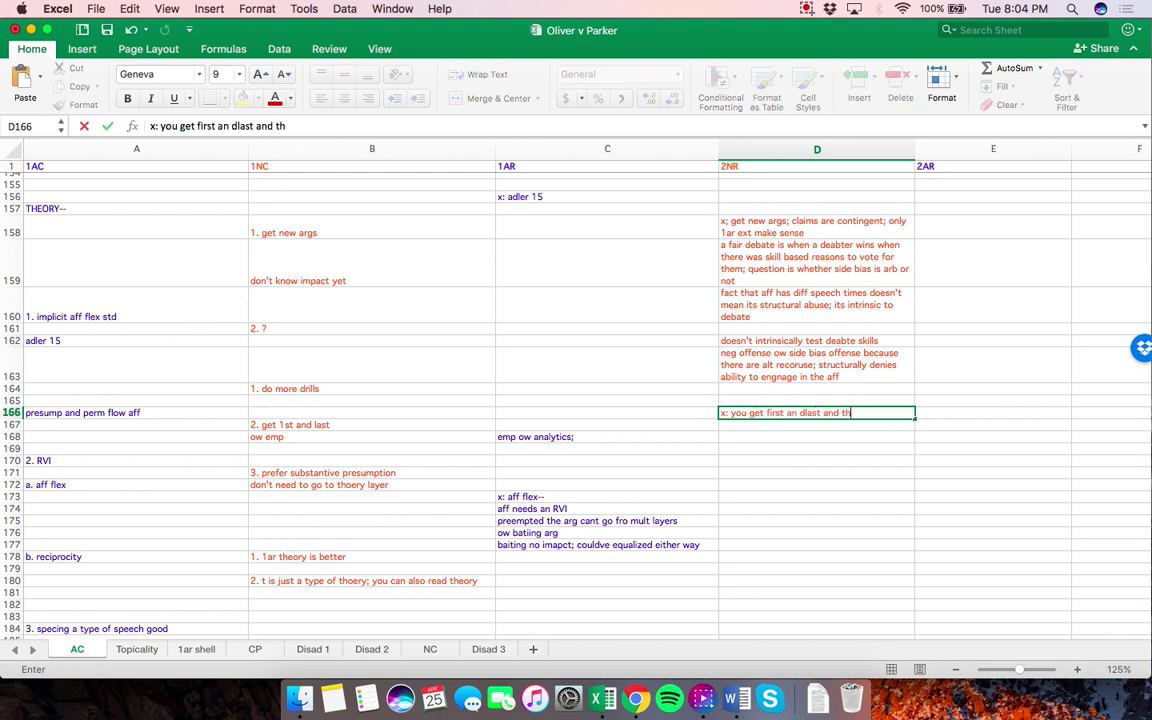
pyautogui.press('Return')
pyautogui.write('denies emp')
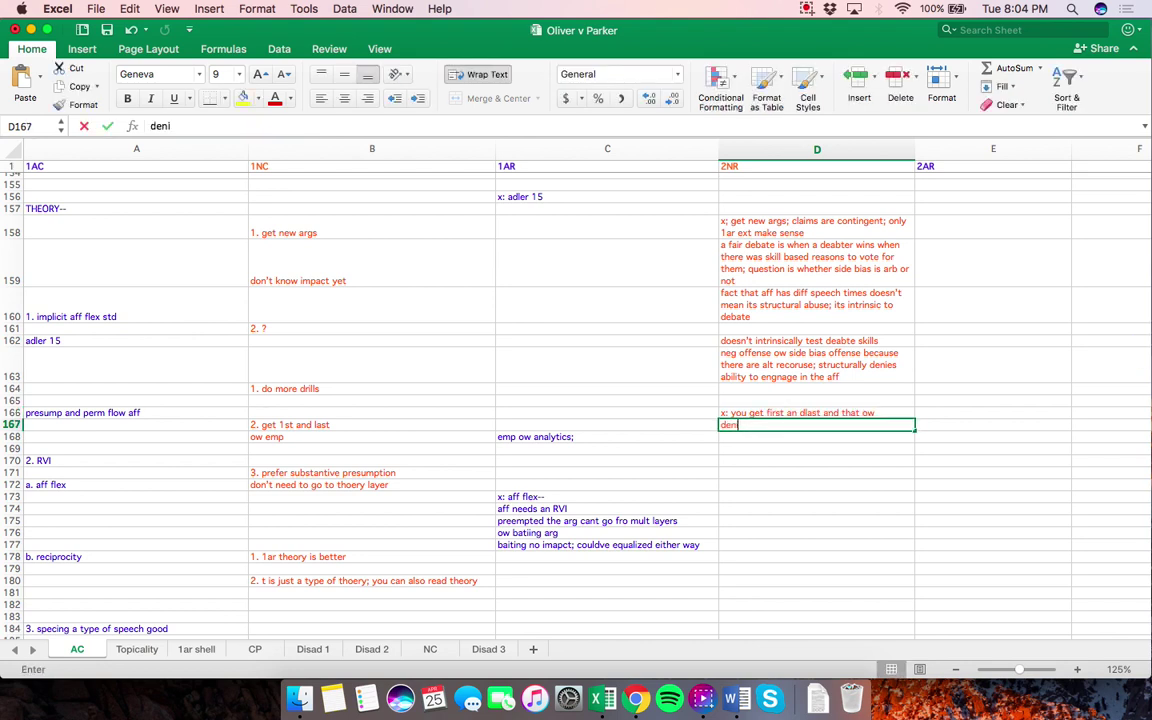
pyautogui.press('Return')
# Enter "means aff just needs to get better" in D168 and "side bias debate is a wash" in D169
pyautogui.write('means aff')
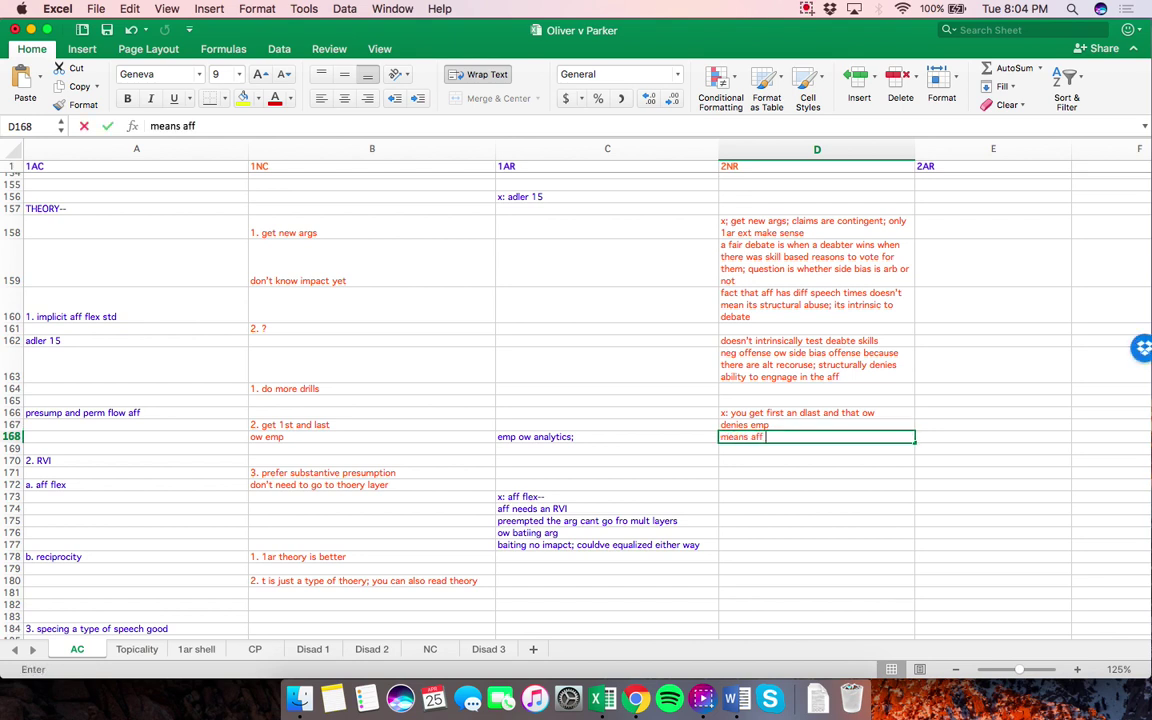
pyautogui.write(' just needs to get better')
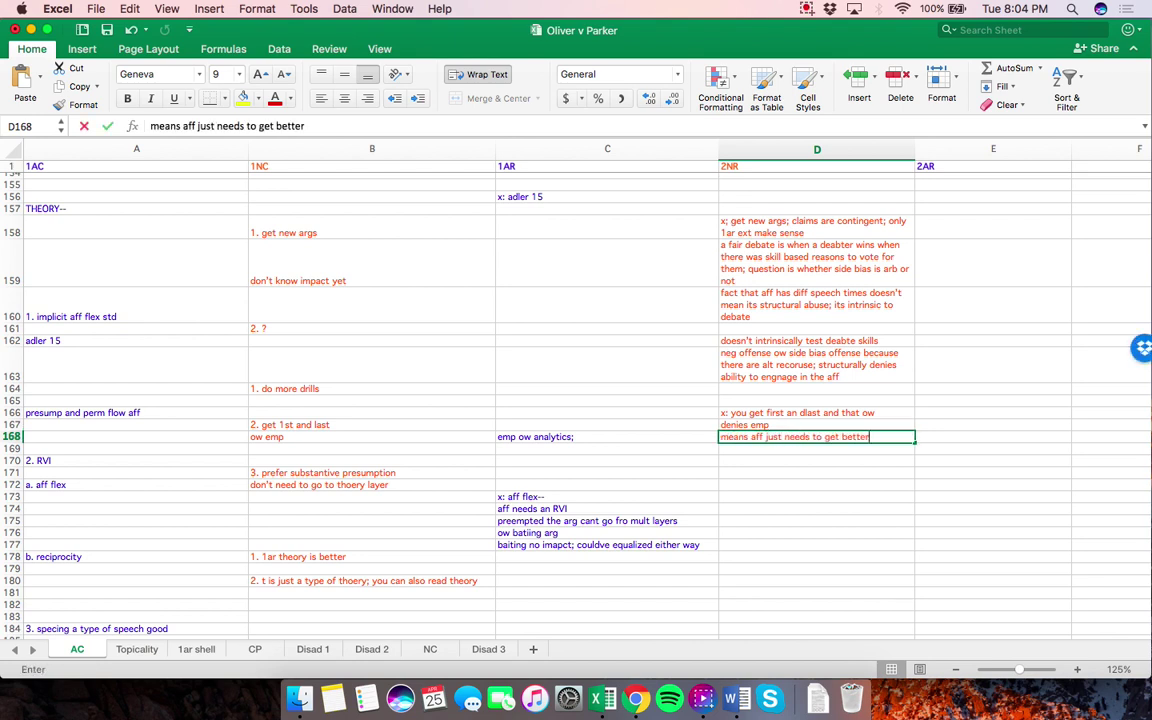
pyautogui.press('Return')
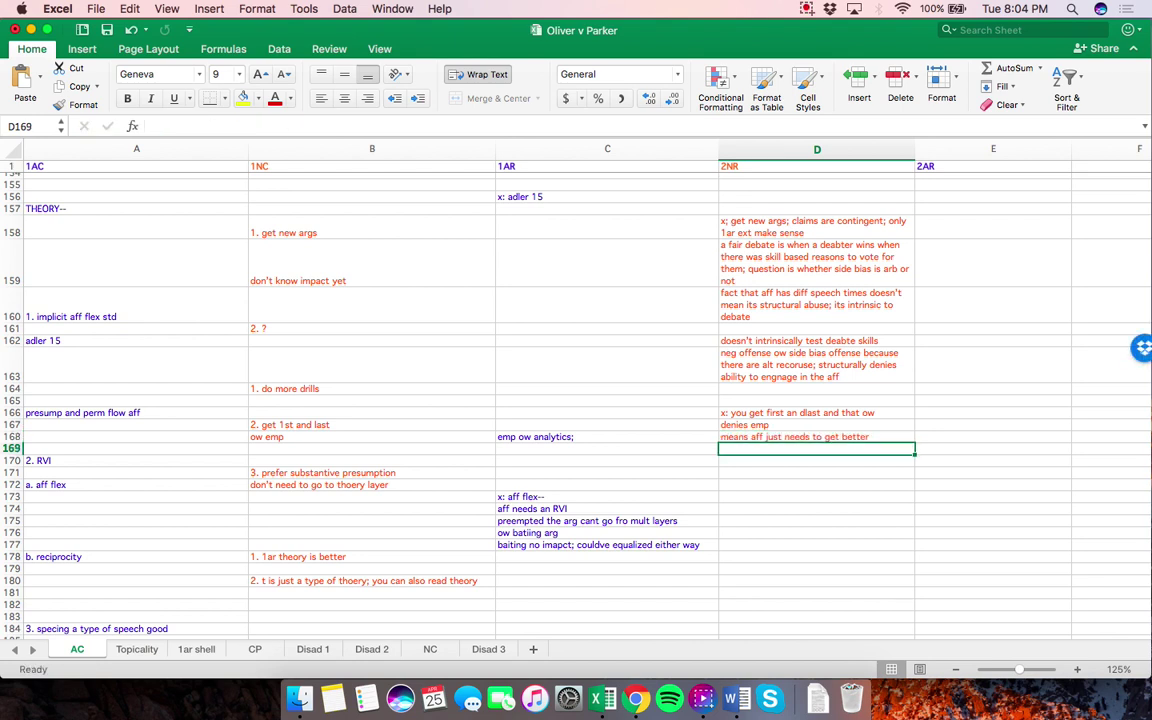
pyautogui.write('side bias debate')
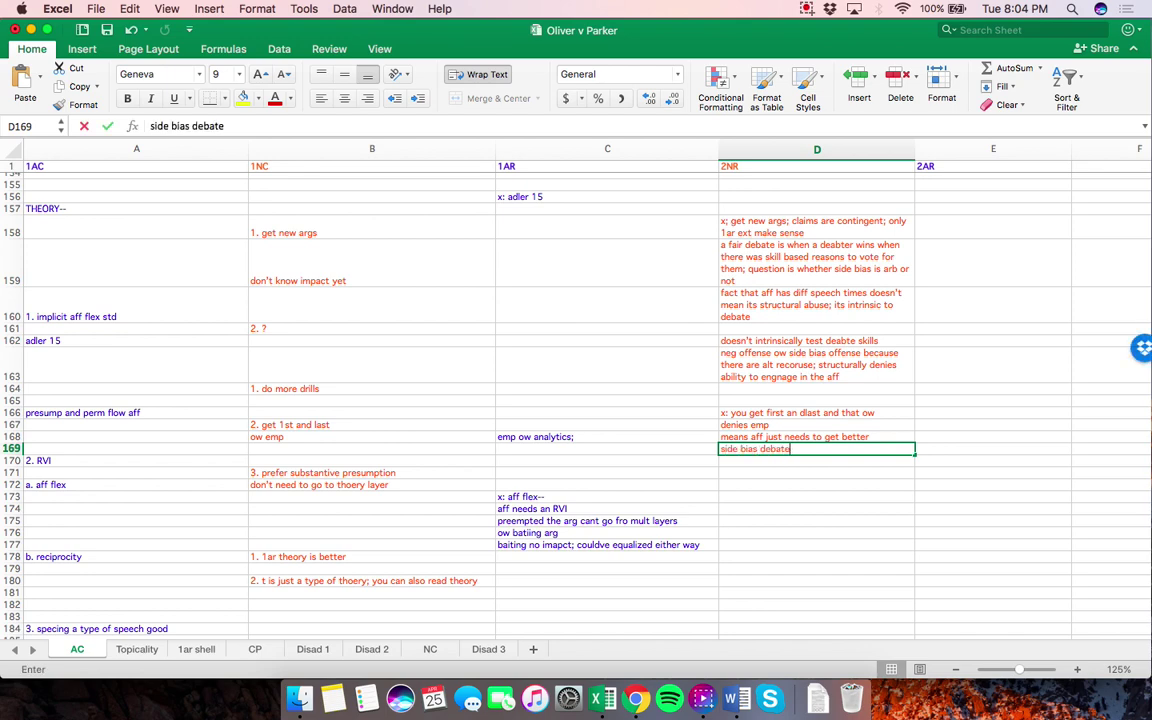
pyautogui.write(' is a wash')
pyautogui.press('Return')
pyautogui.scroll(-3, 600, 400)
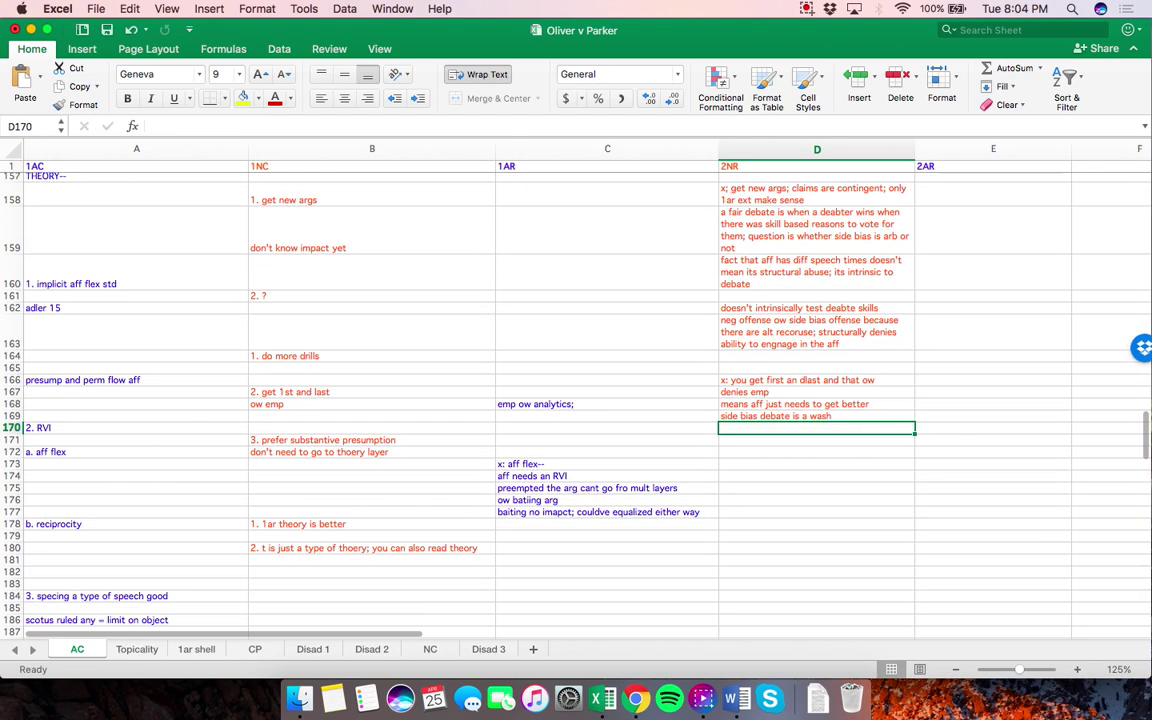
pyautogui.click(816, 431)
pyautogui.click(816, 419)
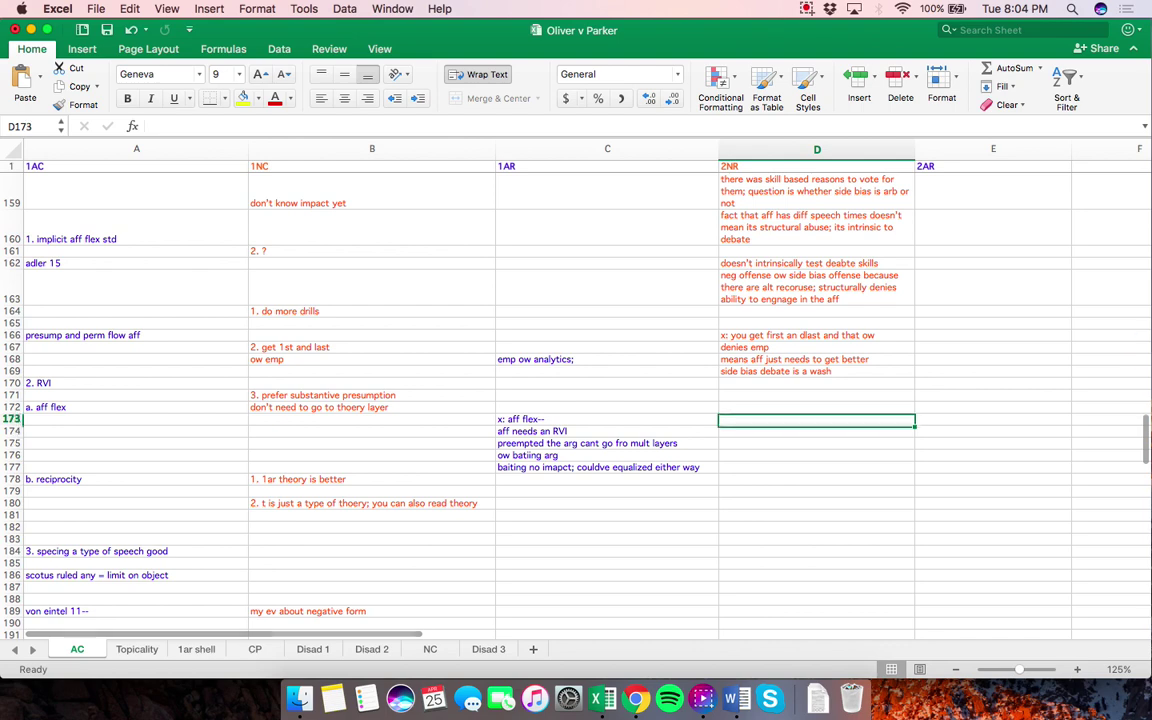
pyautogui.scroll(-1, 600, 400)
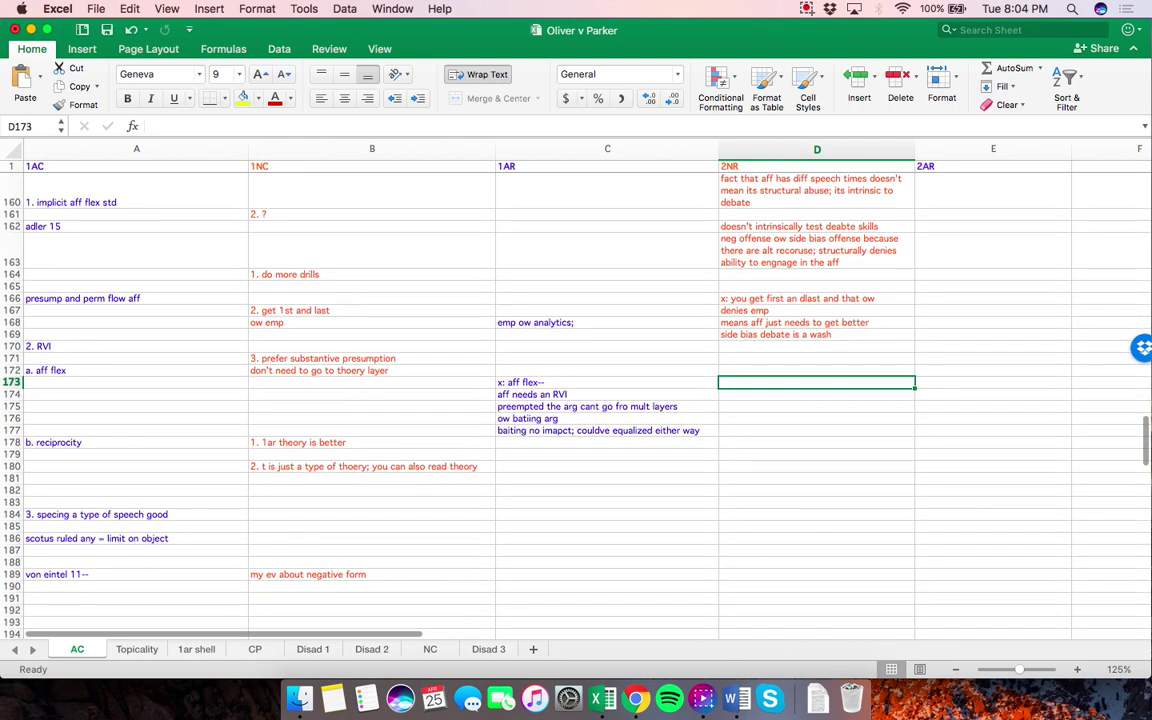
# On the Topicality sheet, enter "concede;" in 2NR cell C34 beside "3. prag only voter"
pyautogui.hotkey('ctrl', 'pagedown')
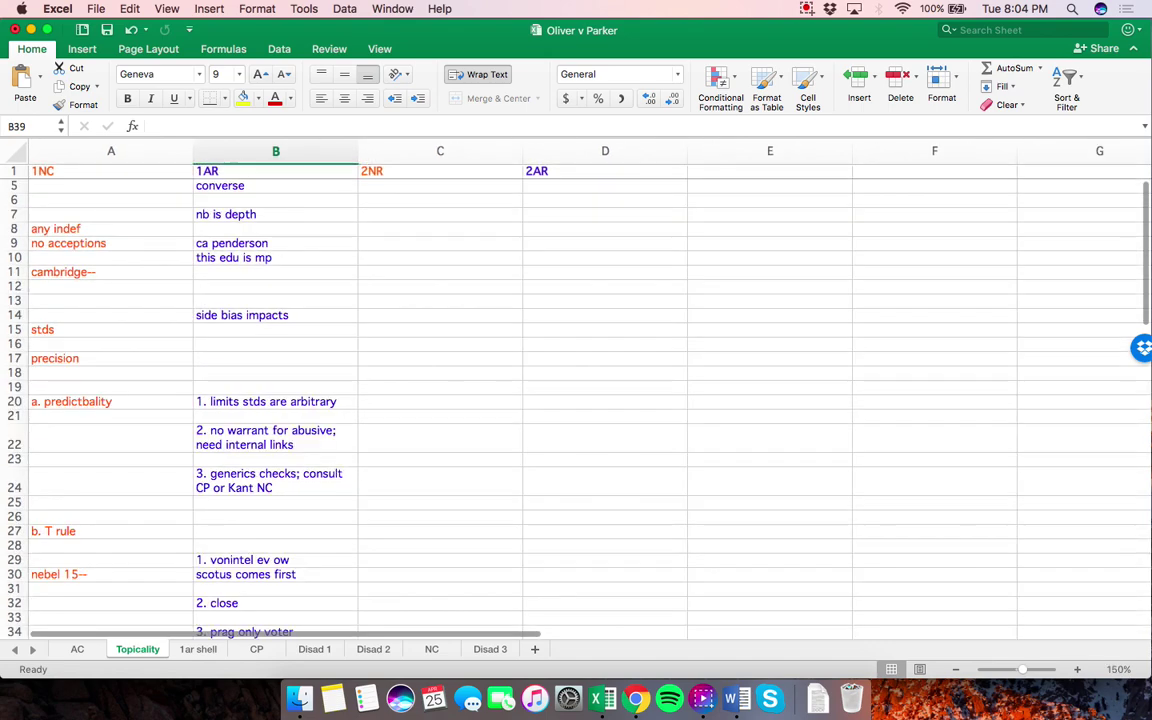
pyautogui.scroll(3, 600, 400)
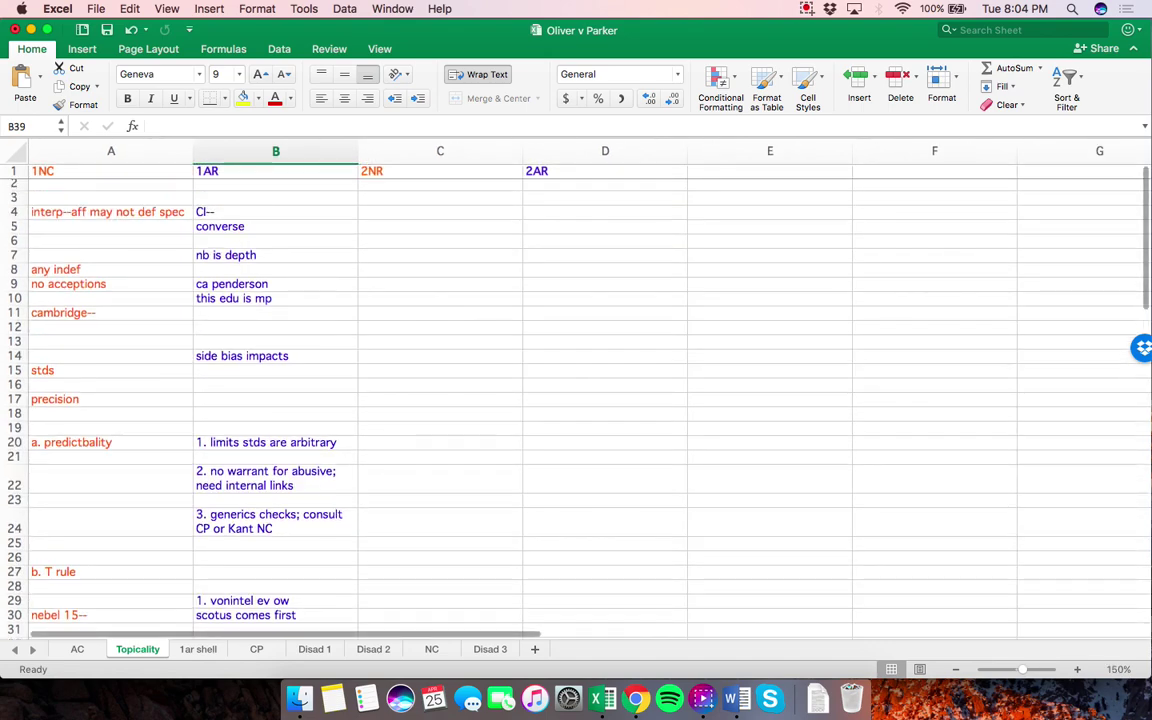
pyautogui.scroll(-5, 600, 400)
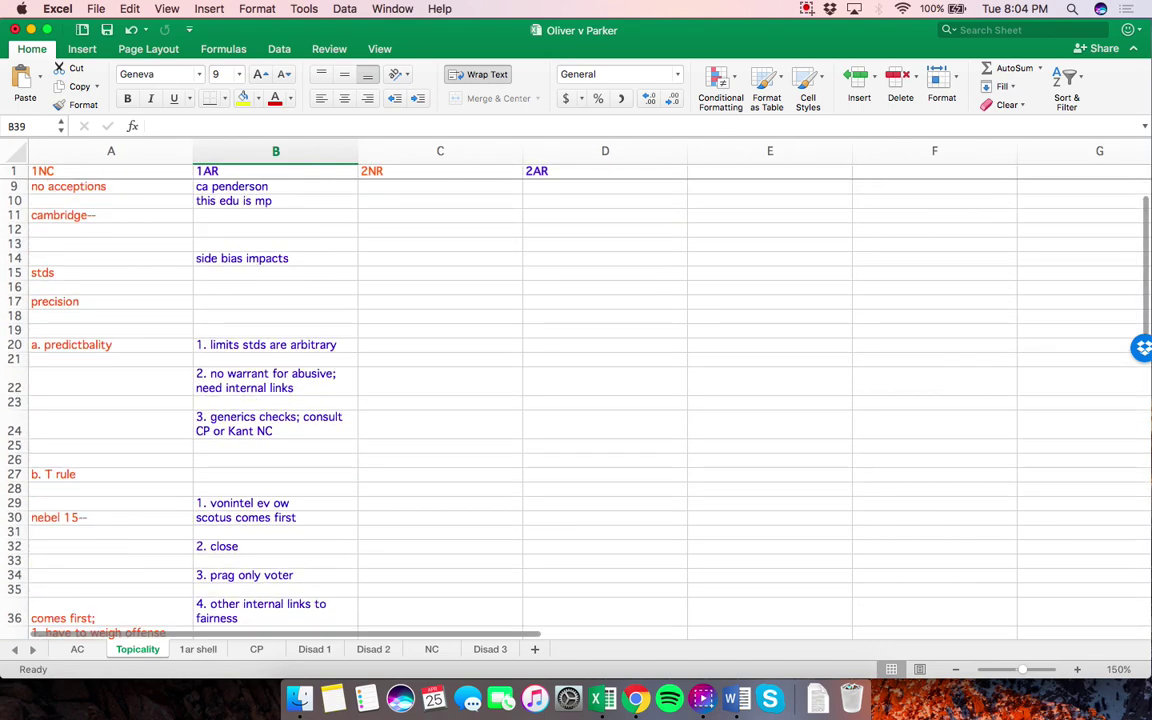
pyautogui.click(440, 574)
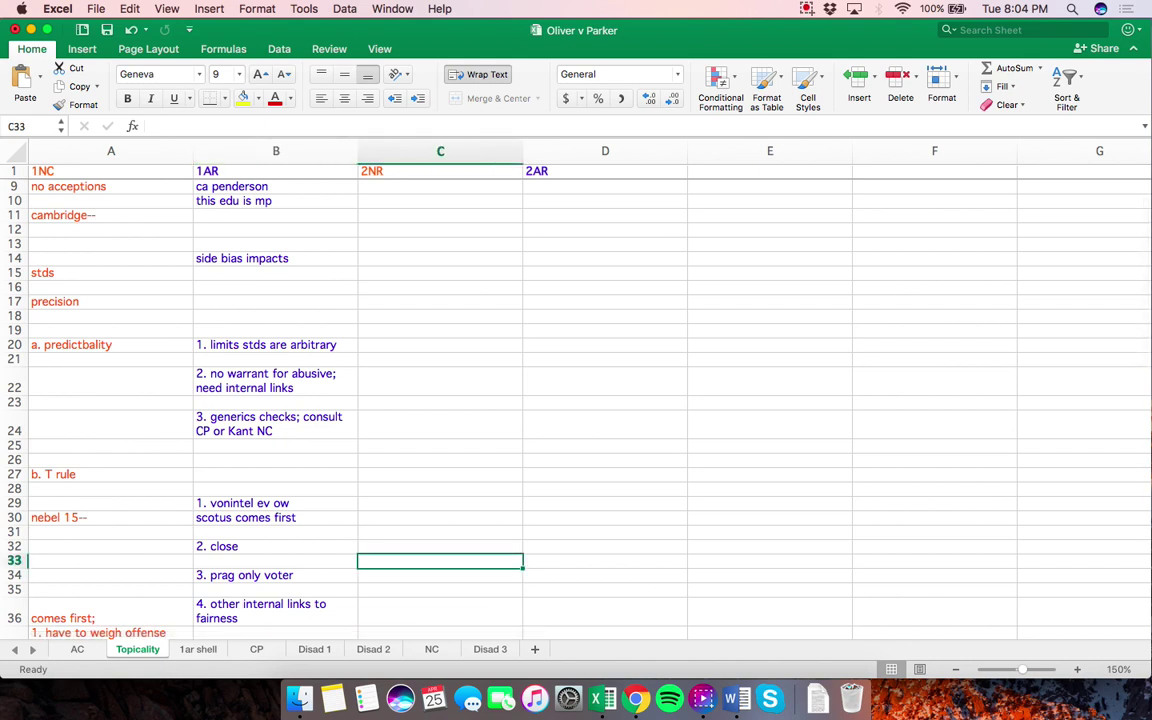
pyautogui.write('concede;')
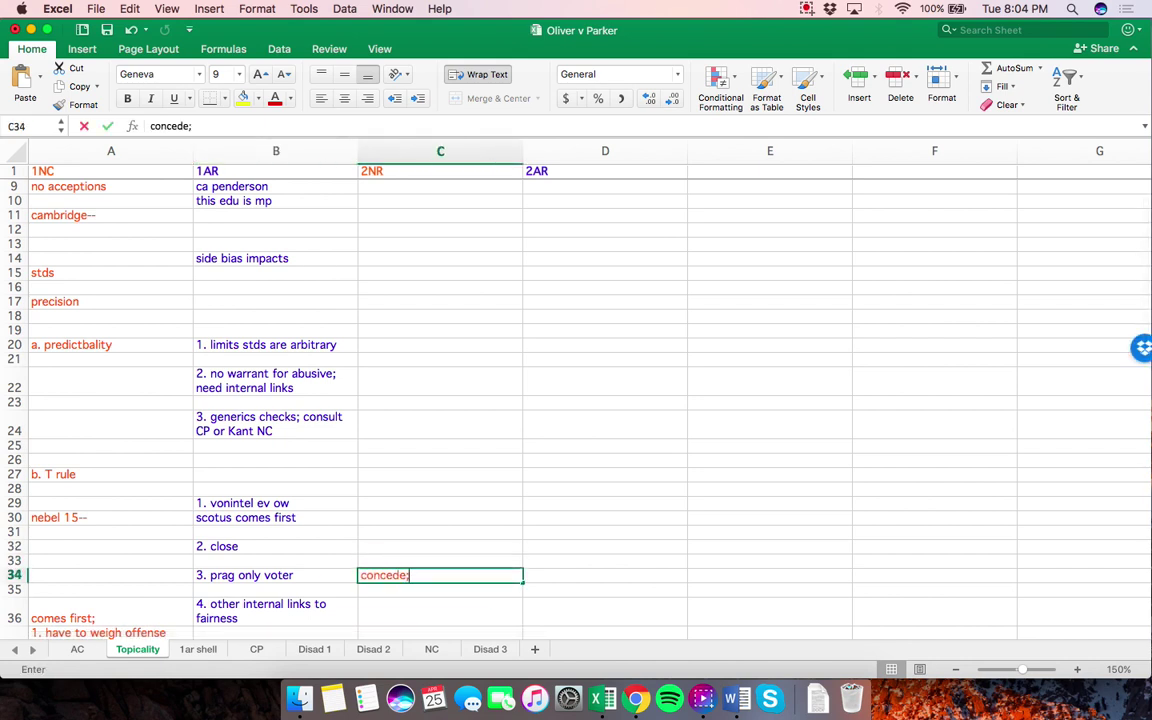
pyautogui.press('Return')
# Enter "edu not a voter; no new 2ar args" in 2NR cell C7 beside "nb is depth"
pyautogui.scroll(5, 600, 400)
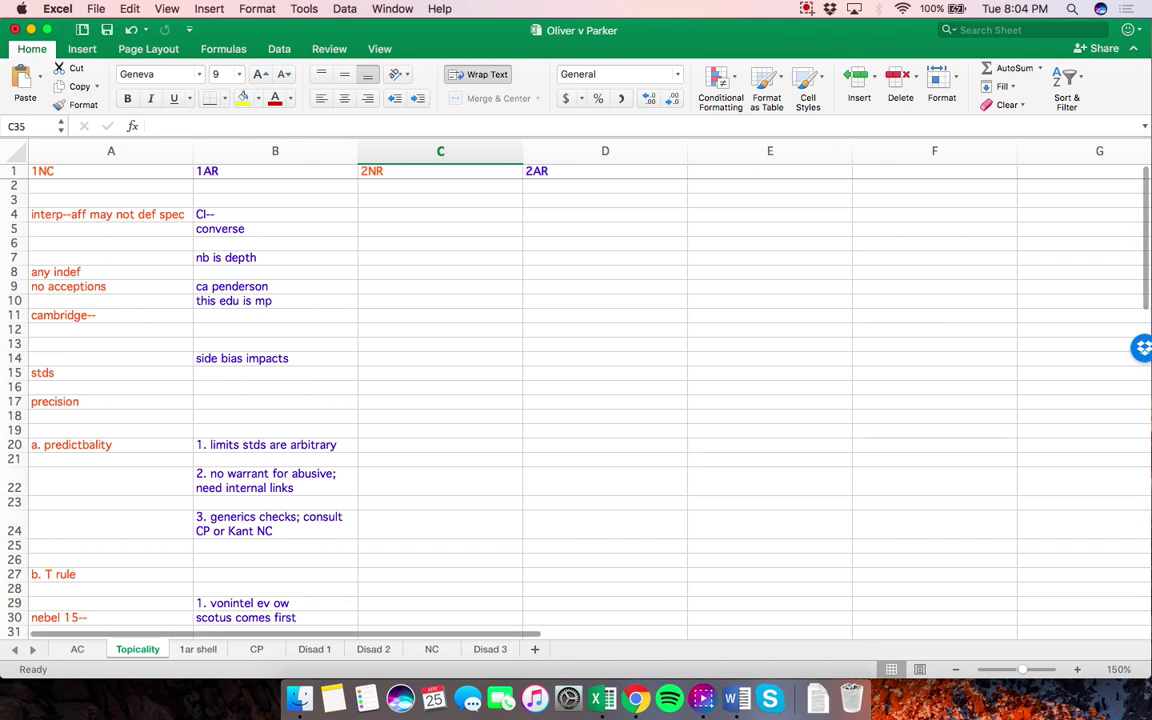
pyautogui.click(440, 243)
pyautogui.click(440, 257)
pyautogui.write('edu ')
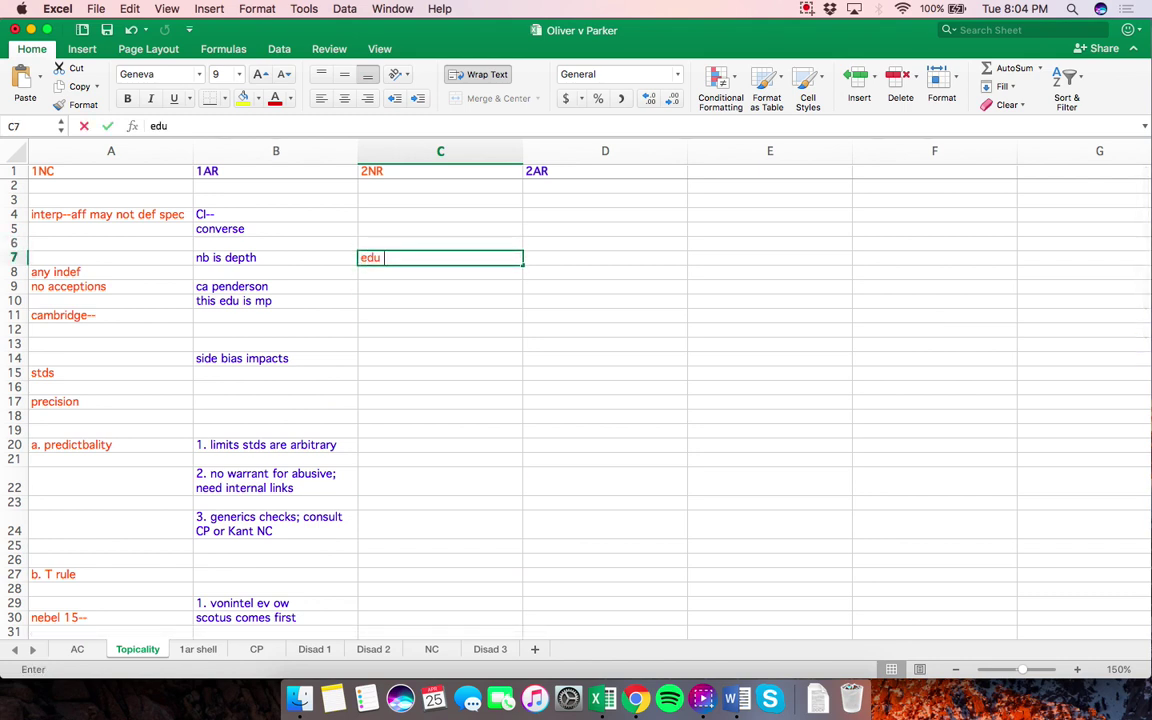
pyautogui.write('not a voter; no new 2')
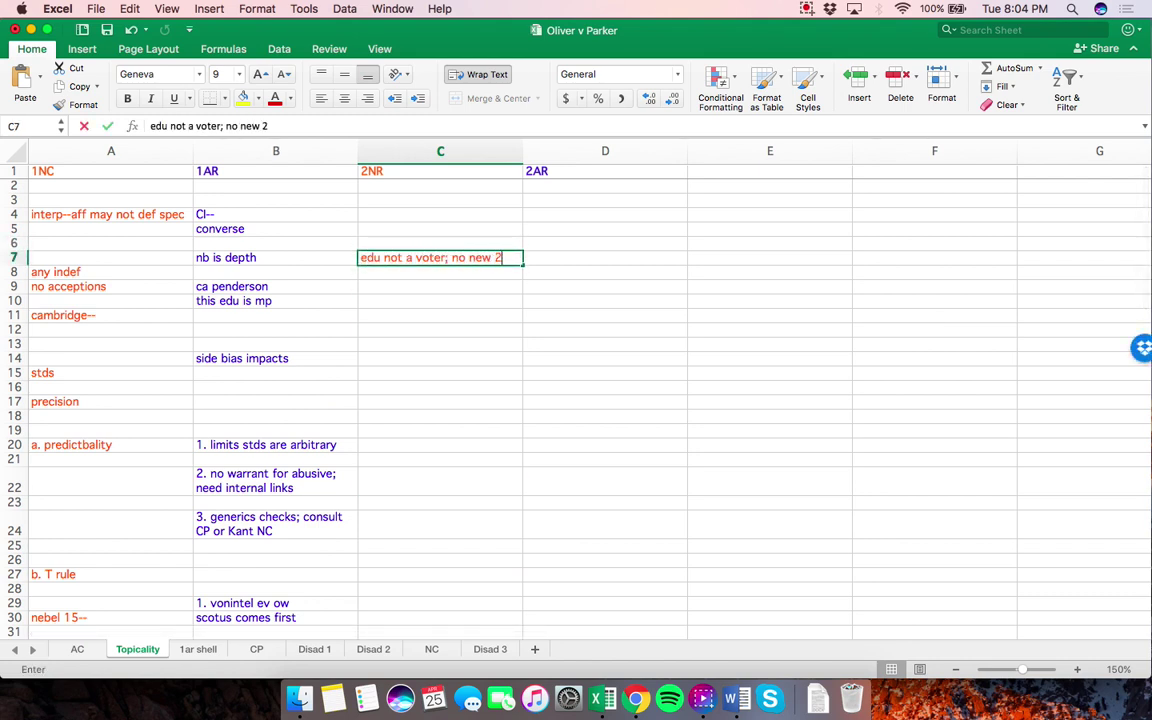
pyautogui.write('ar args;')
pyautogui.press('BackSpace')
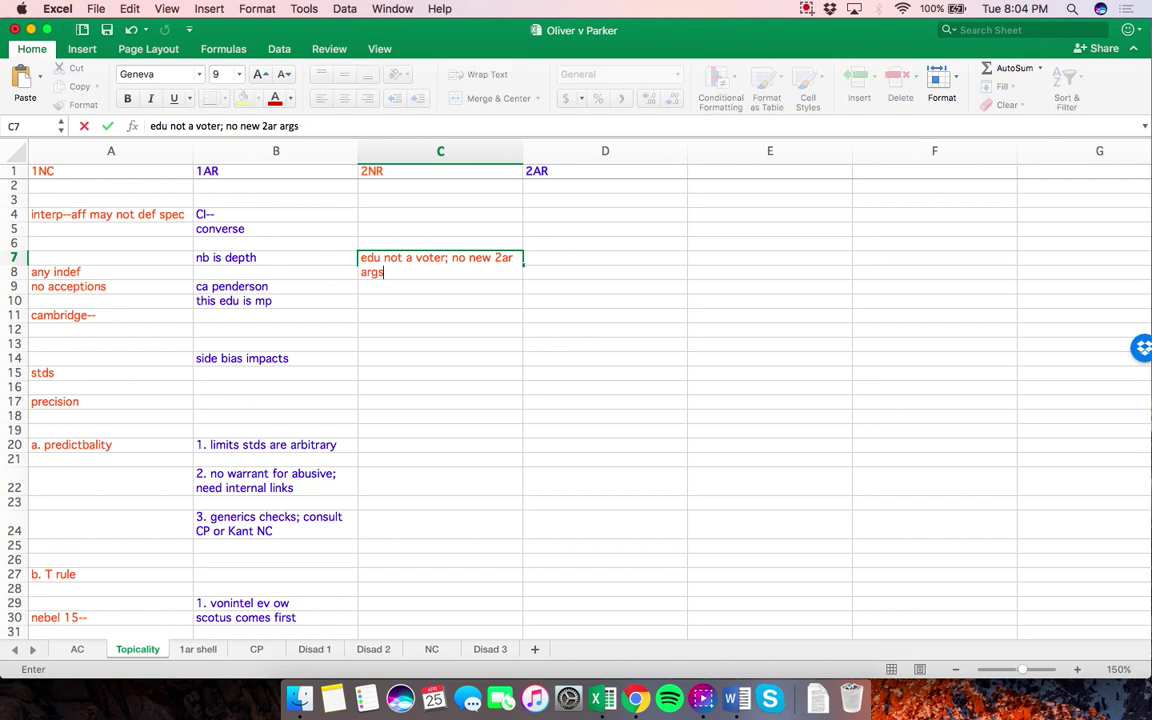
# Enter "ext answered above" in 2NR cell C14 beside "side bias impacts"
pyautogui.press('Return')
pyautogui.press('Return')
pyautogui.press('Return')
pyautogui.press('Return')
pyautogui.press('Return')
pyautogui.press('Return')
pyautogui.press('Return')
pyautogui.write('ext answered above')
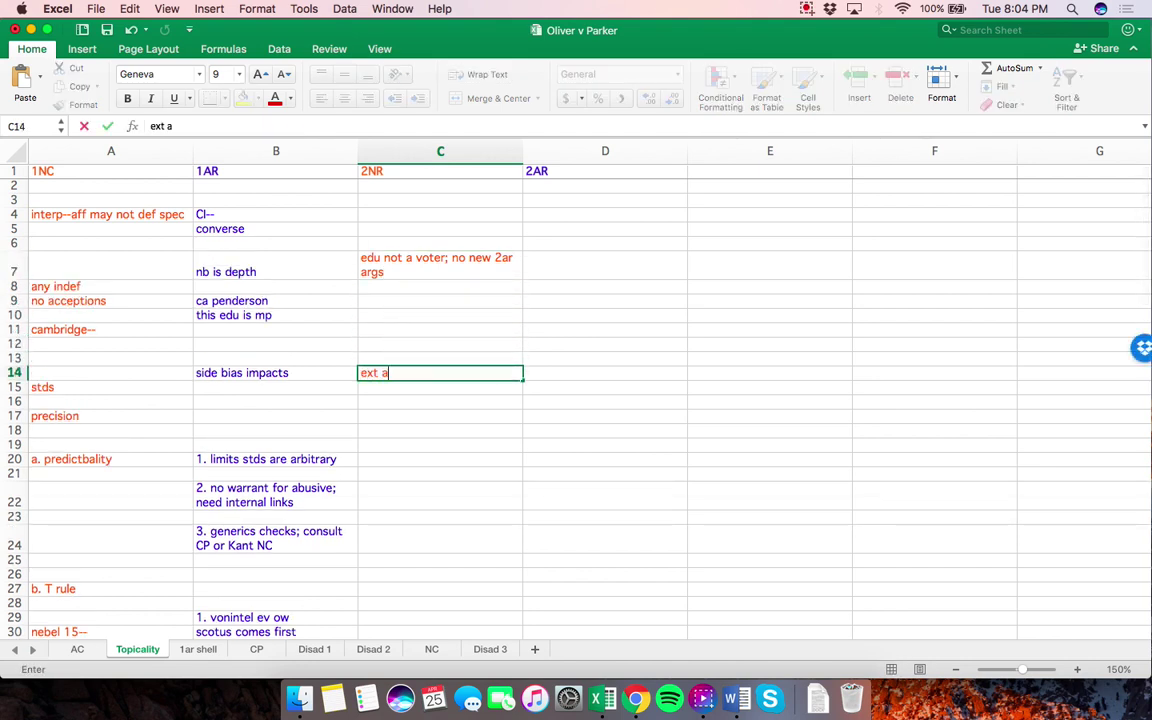
pyautogui.press('Return')
pyautogui.press('Return')
pyautogui.press('Return')
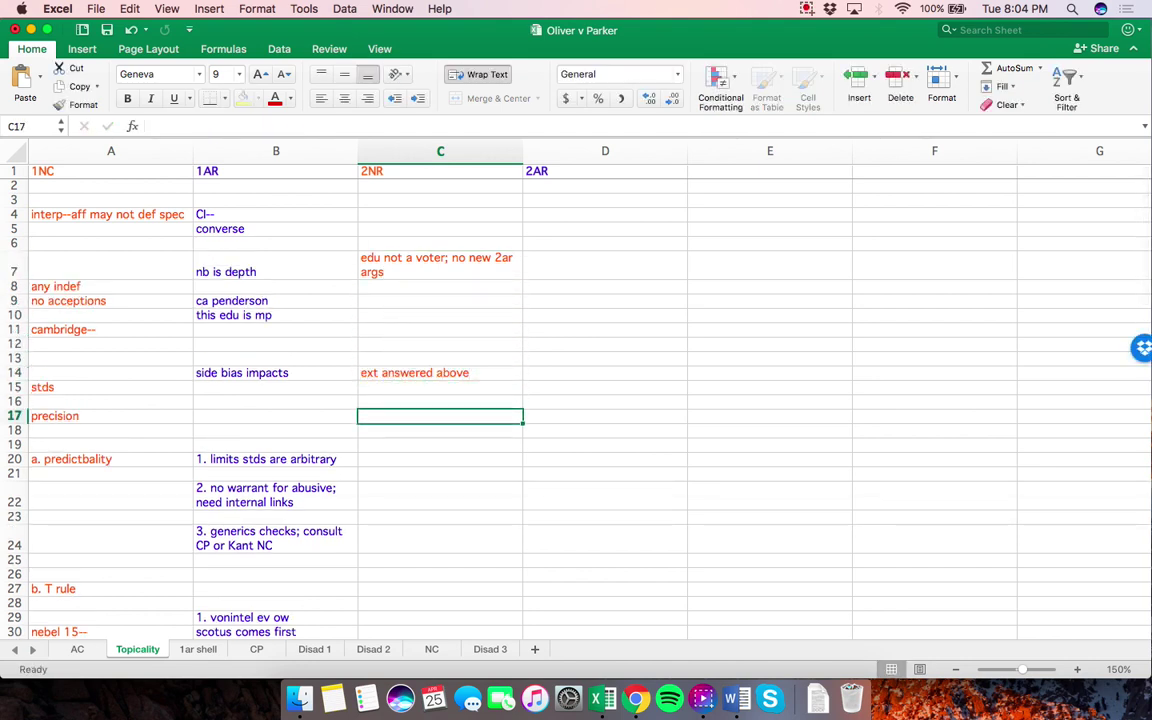
# Enter "x: limits--" in 2NR cell C49 beside the "2. limits" argument
pyautogui.scroll(-10, 576, 400)
pyautogui.scroll(-5, 576, 400)
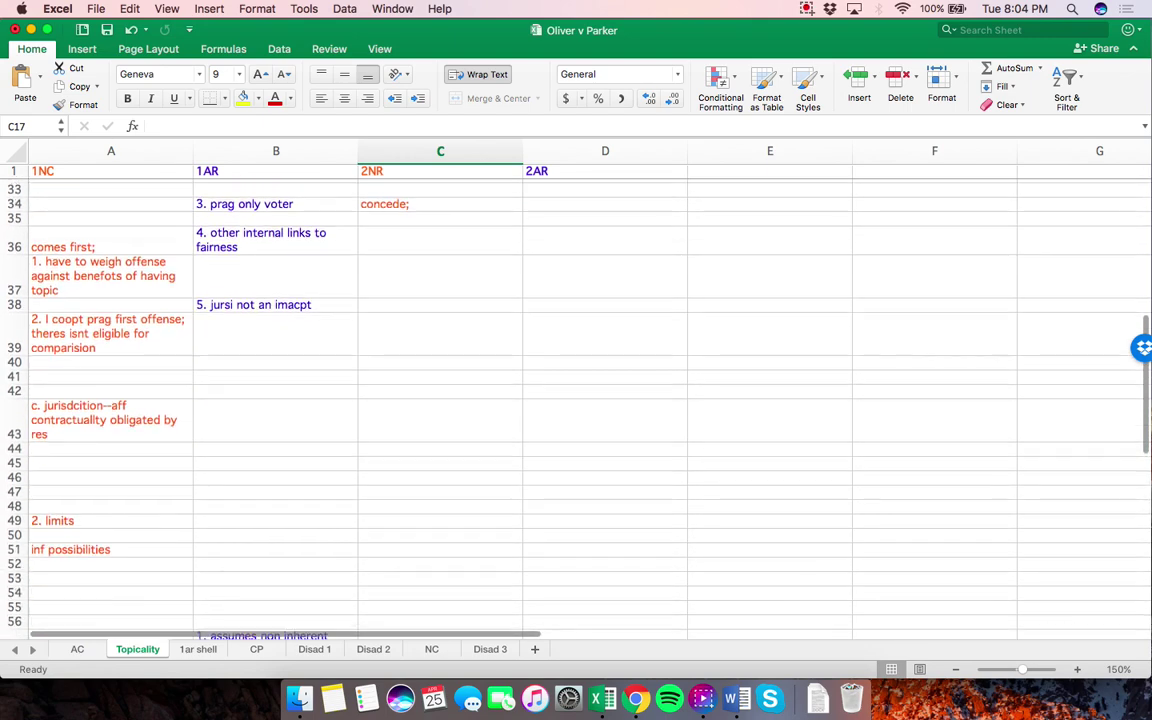
pyautogui.click(440, 518)
pyautogui.write('x:')
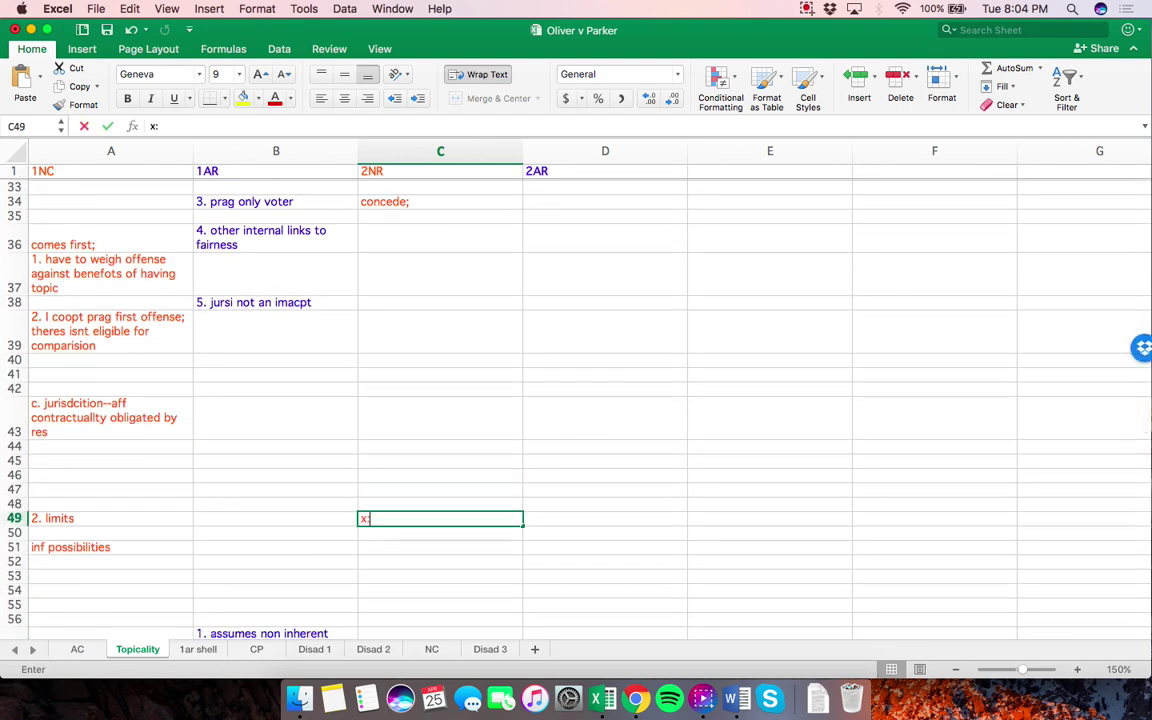
pyautogui.write(' limits--')
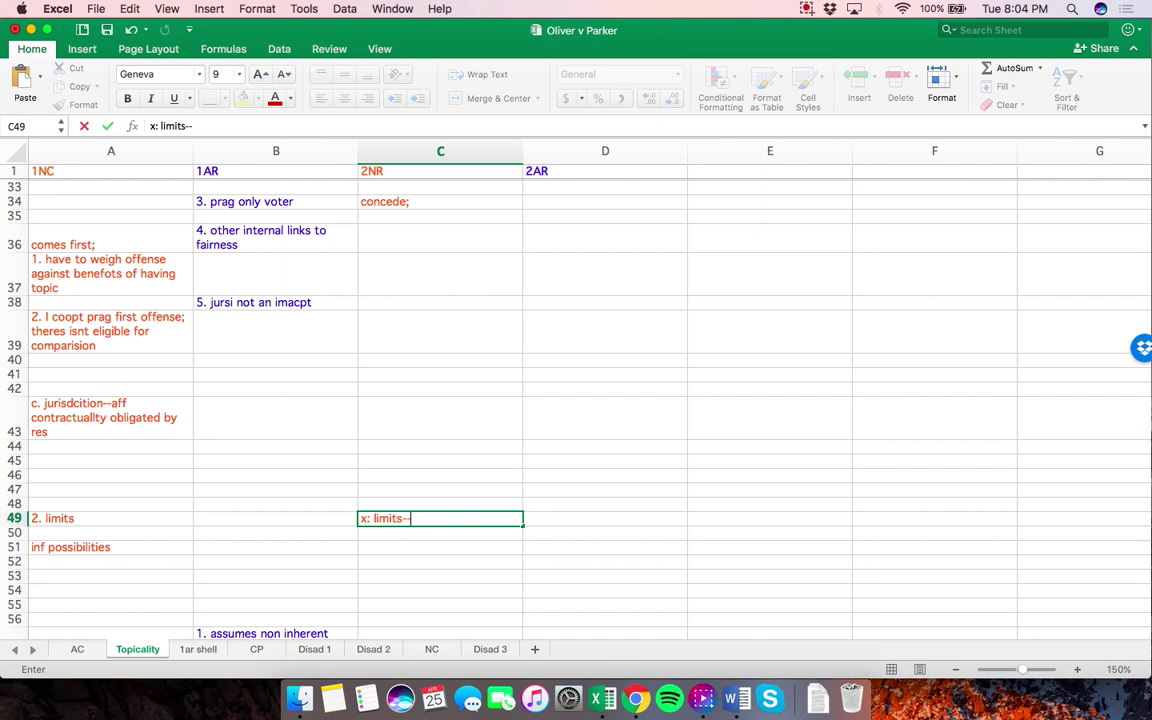
pyautogui.press('Return')
# Start the 2NR note in C20 with "cant in the context of new aff; thigns like solv adv and wiki don't solve because"
pyautogui.scroll(2, 576, 400)
pyautogui.scroll(-6, 576, 400)
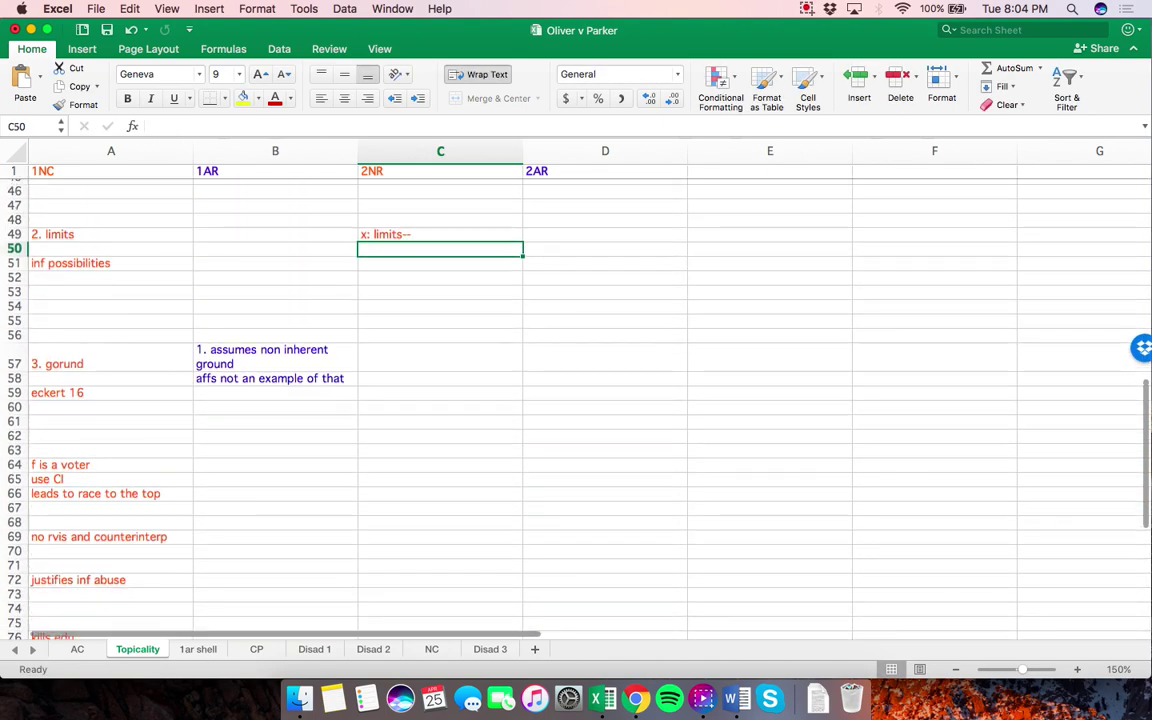
pyautogui.scroll(15, 576, 400)
pyautogui.click(440, 433)
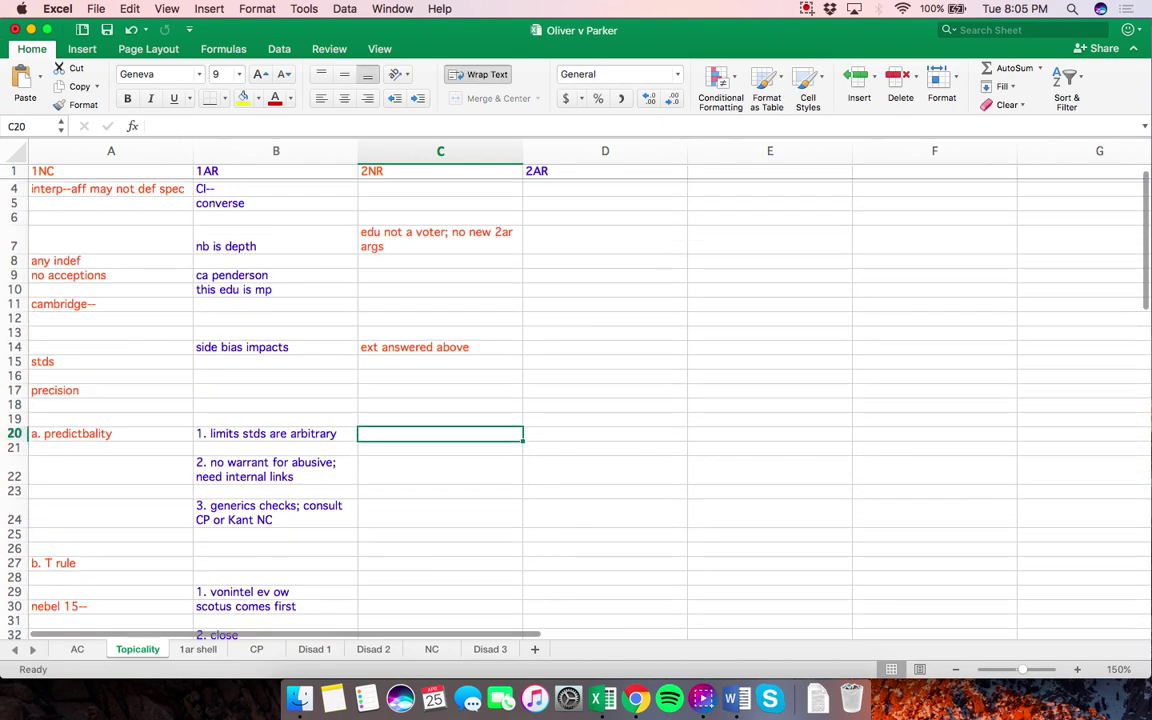
pyautogui.write('cant in the ')
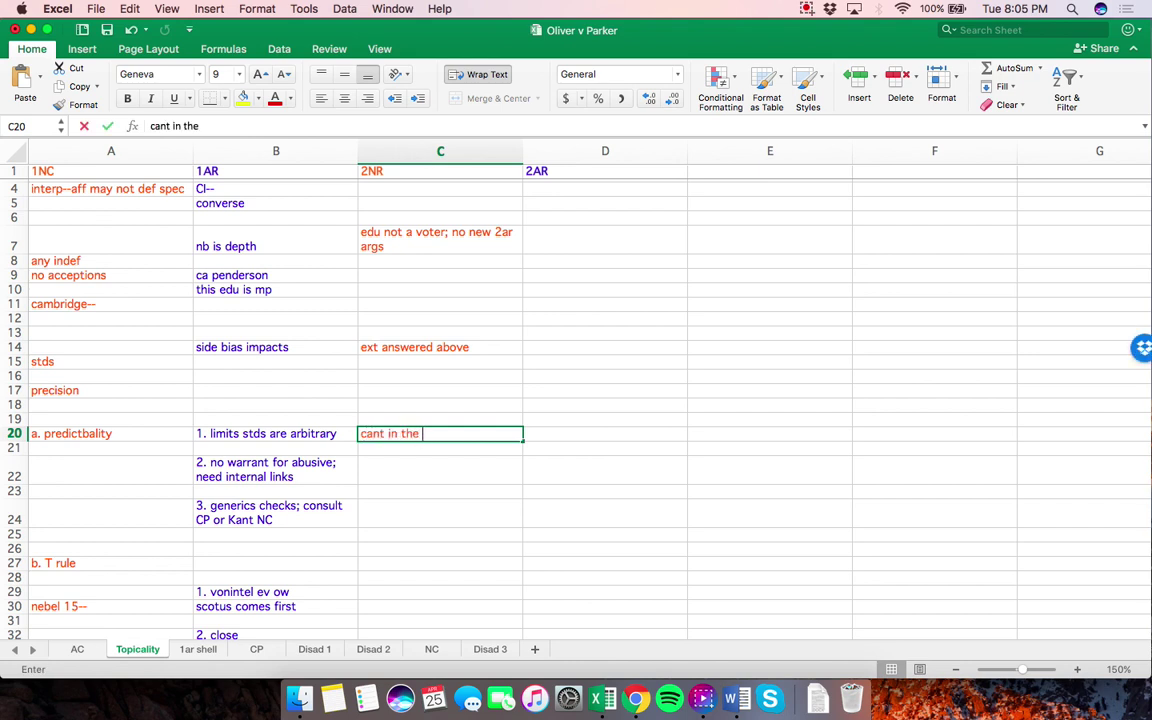
pyautogui.write('context of new ar')
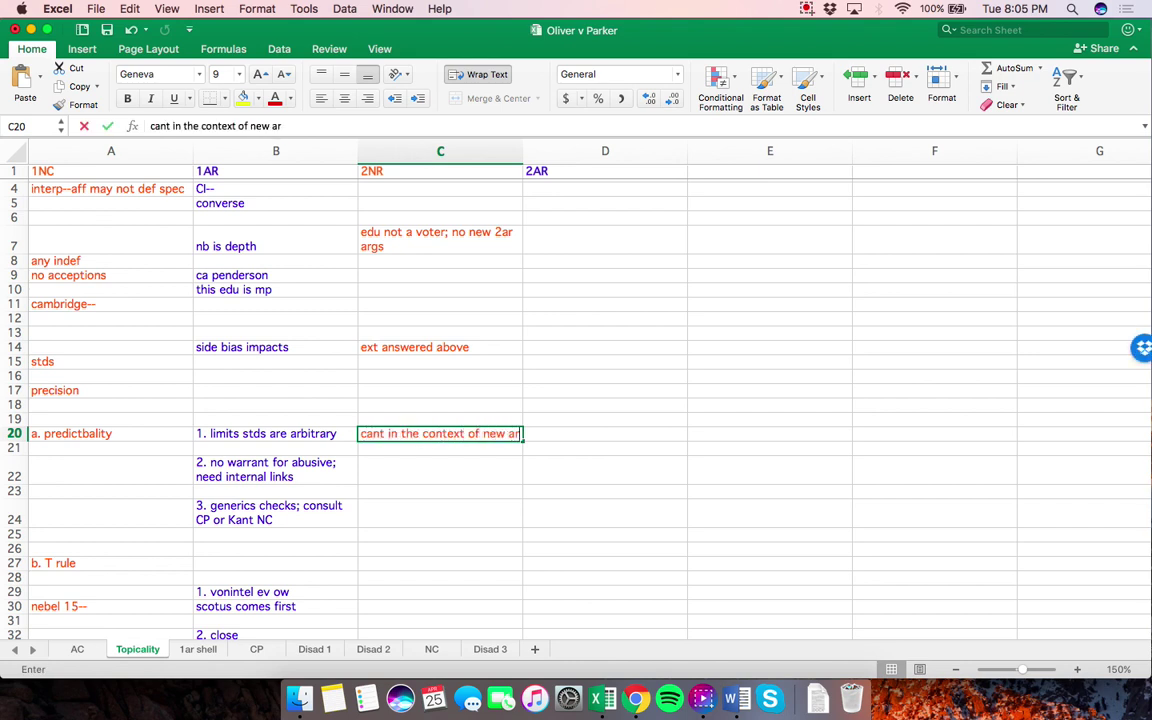
pyautogui.press('BackSpace')
pyautogui.write('ff; thigns like')
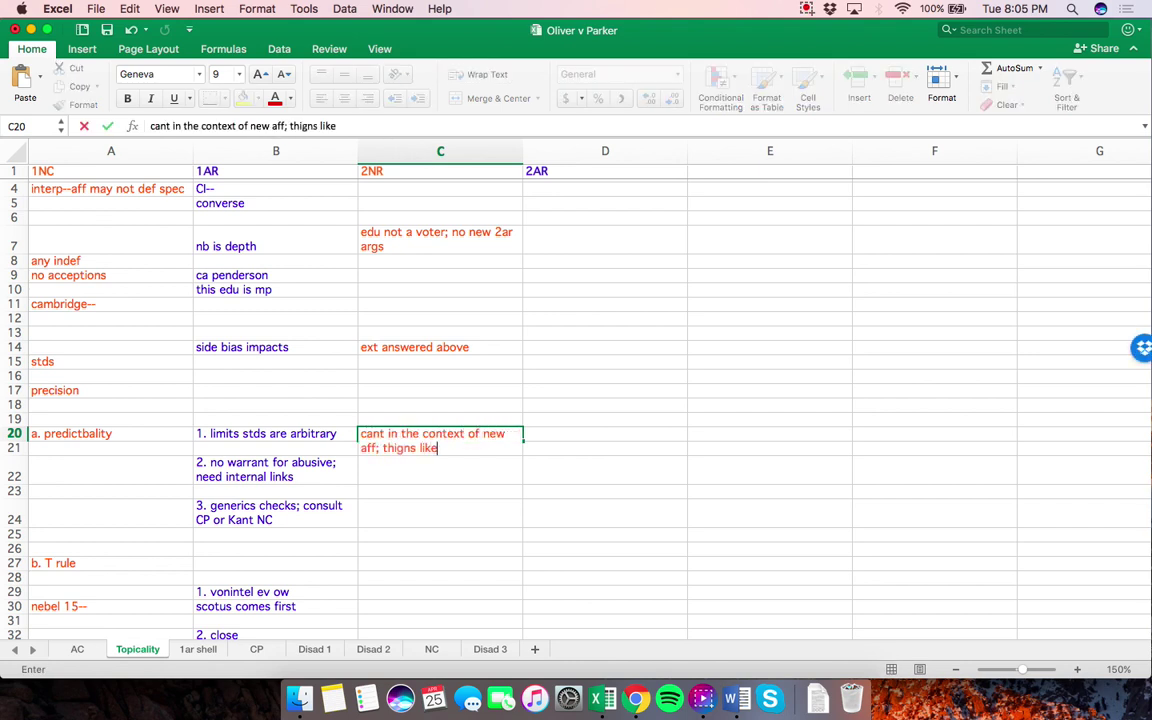
pyautogui.write(' solv adv and wik')
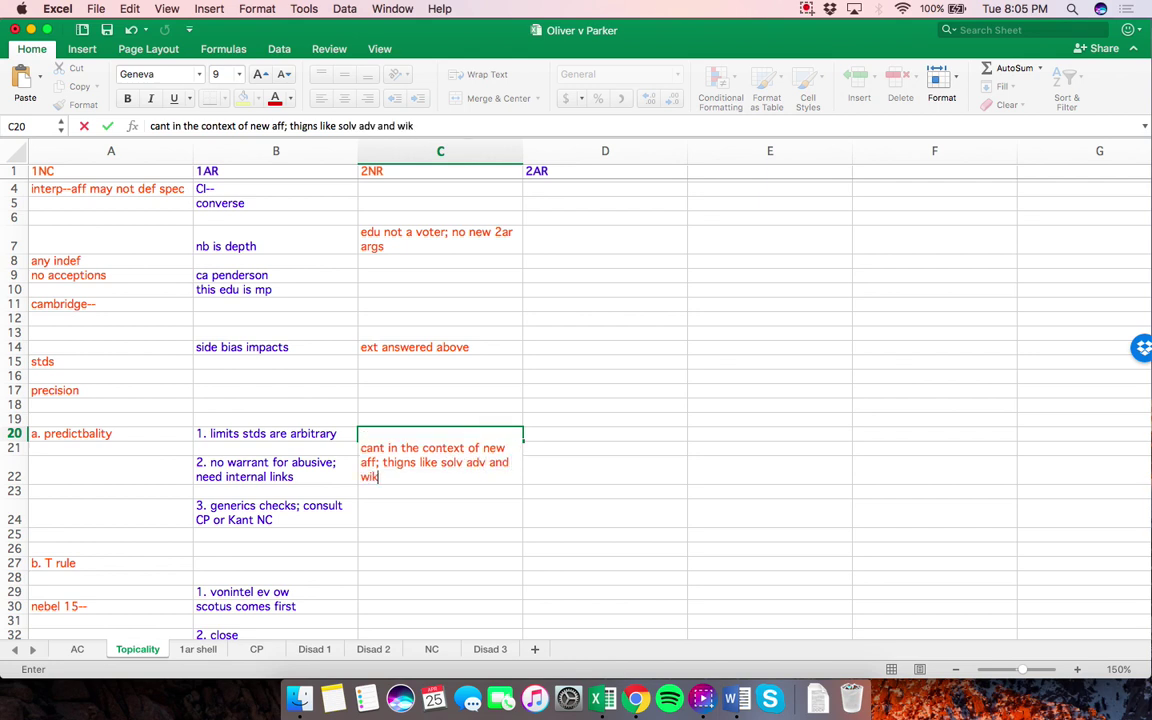
pyautogui.write("i don't solve becuase s")
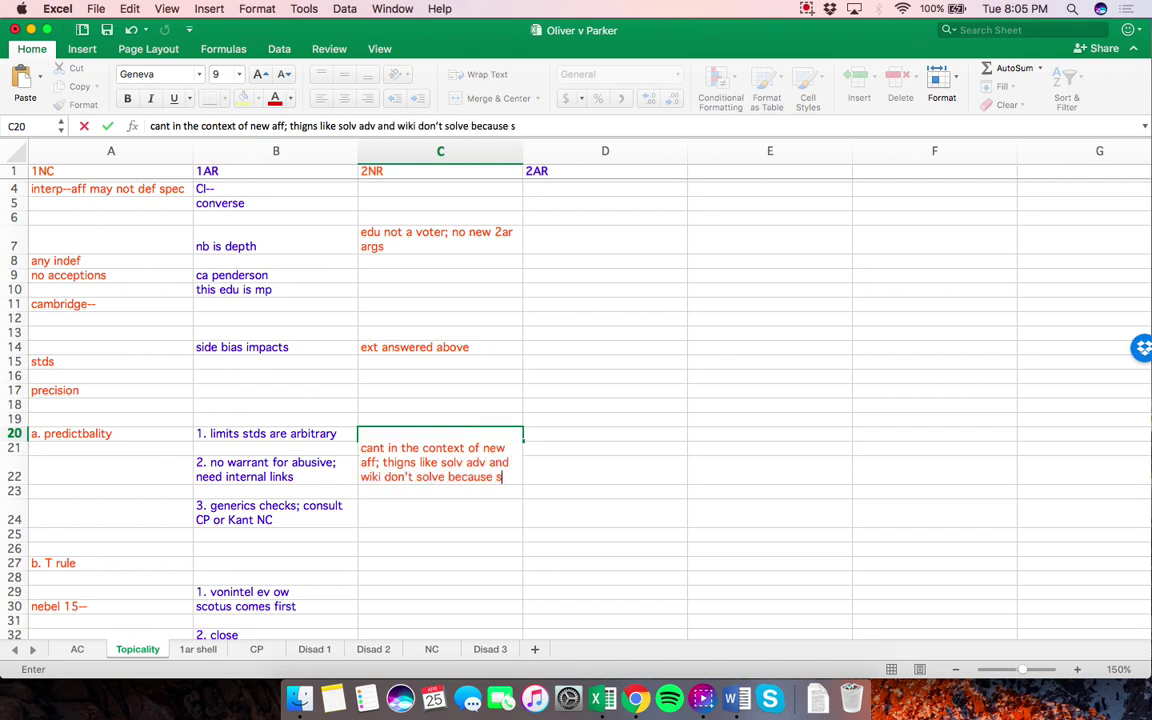
# Complete the C20 note with "lots of pages to get through; even if some ability to see what there is, doesn't matter;"
pyautogui.press('BackSpace')
pyautogui.write('lots of pages to get t')
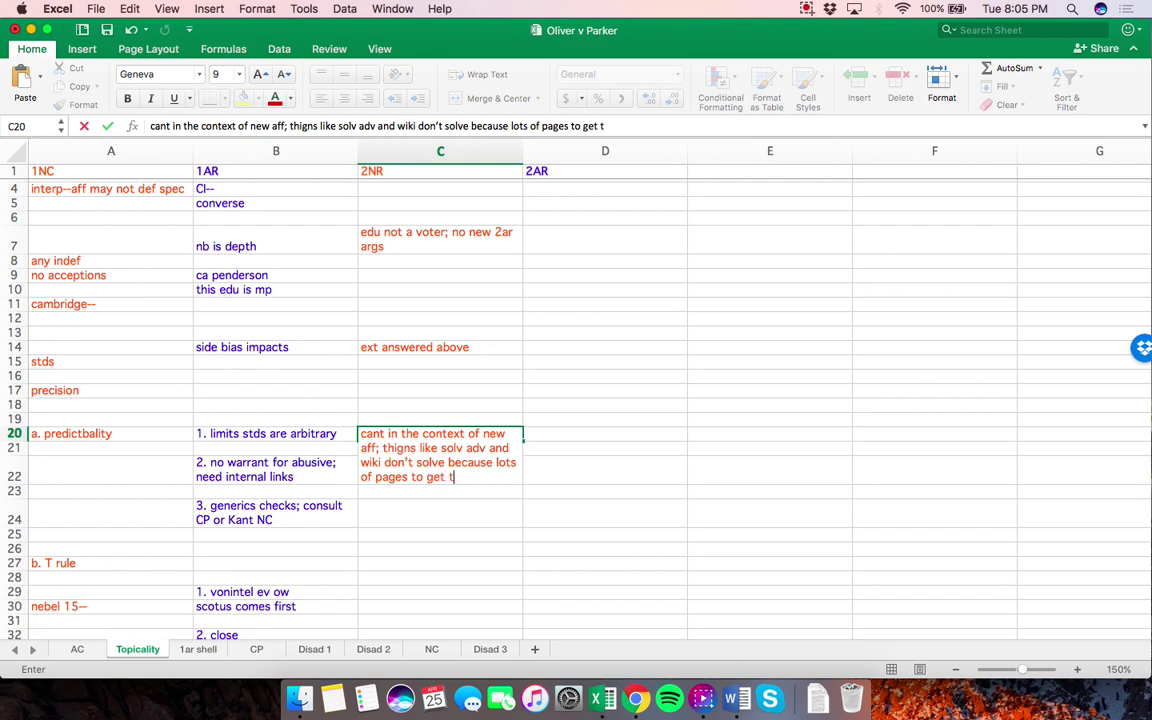
pyautogui.write('hrough; even')
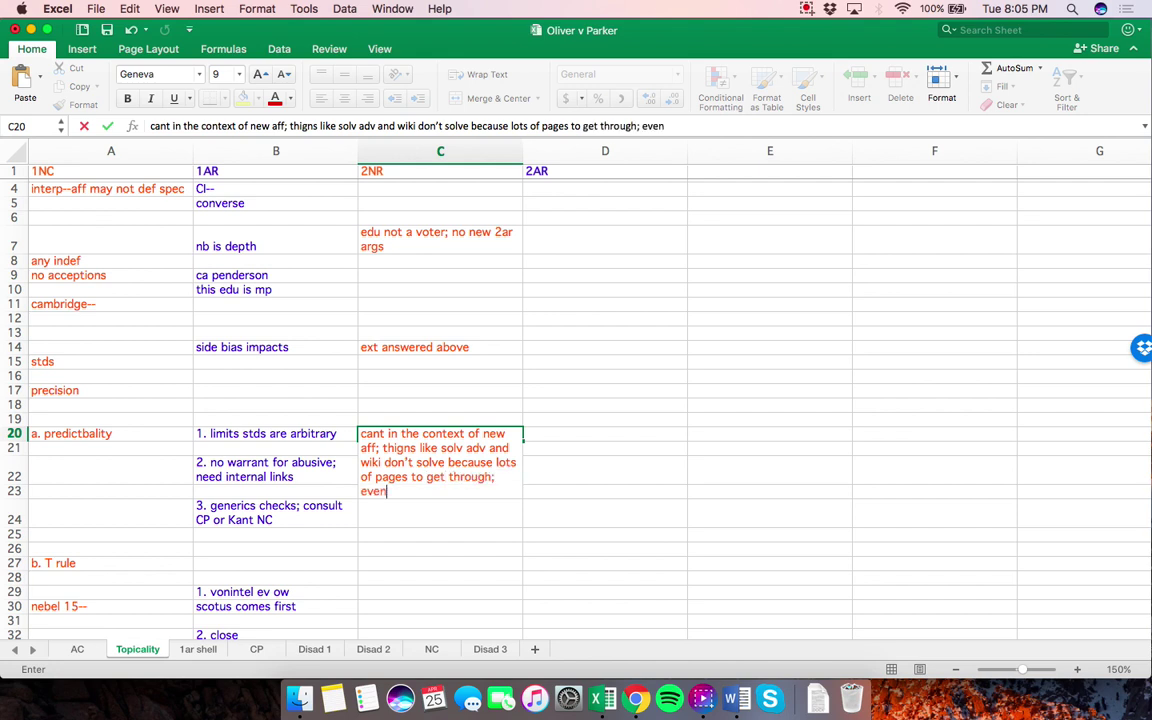
pyautogui.write(' if some ability t')
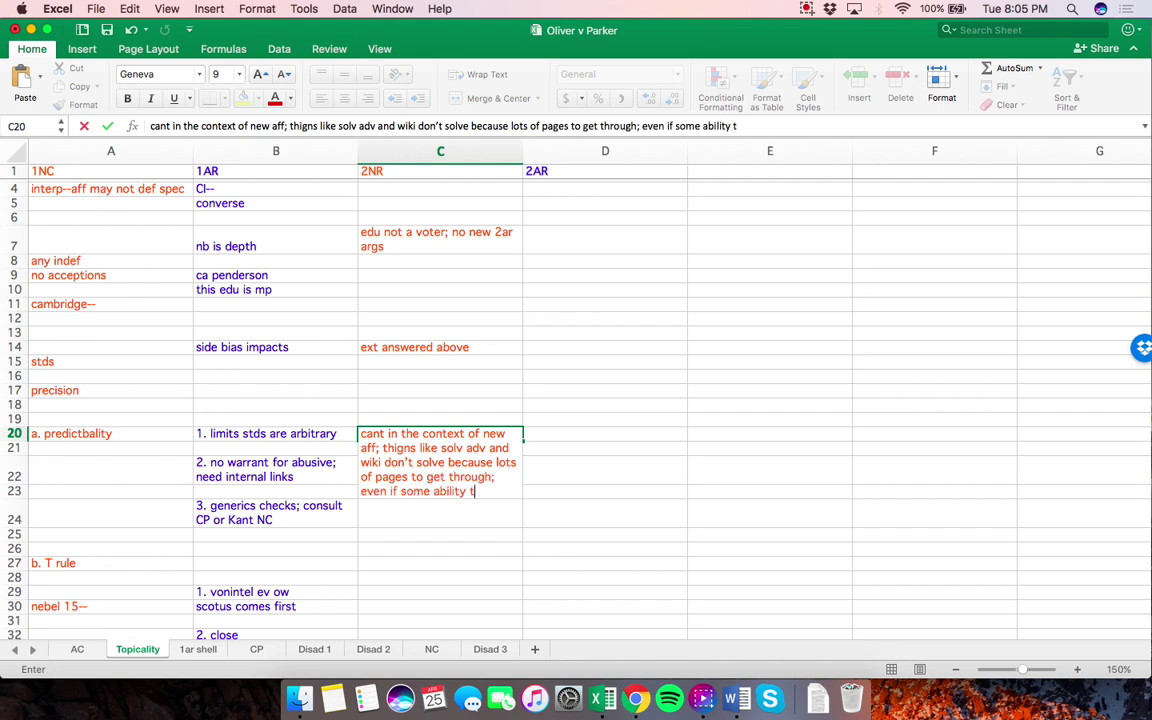
pyautogui.write('o see what there ')
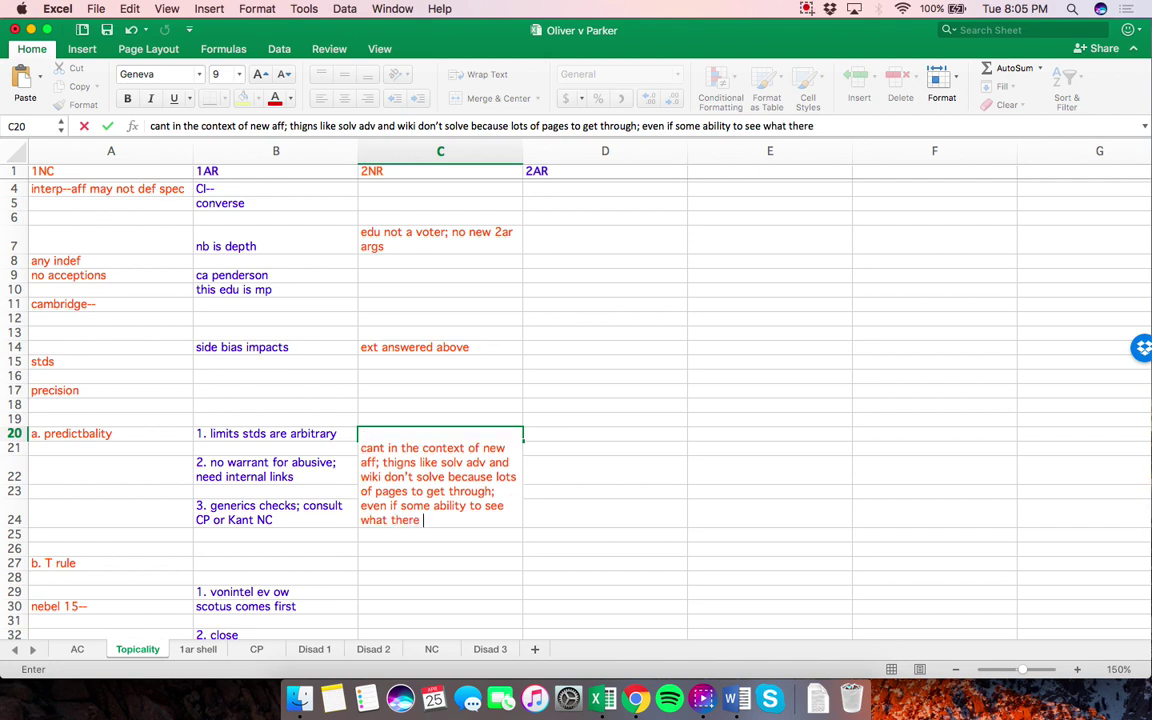
pyautogui.write("is, doesn't matter;")
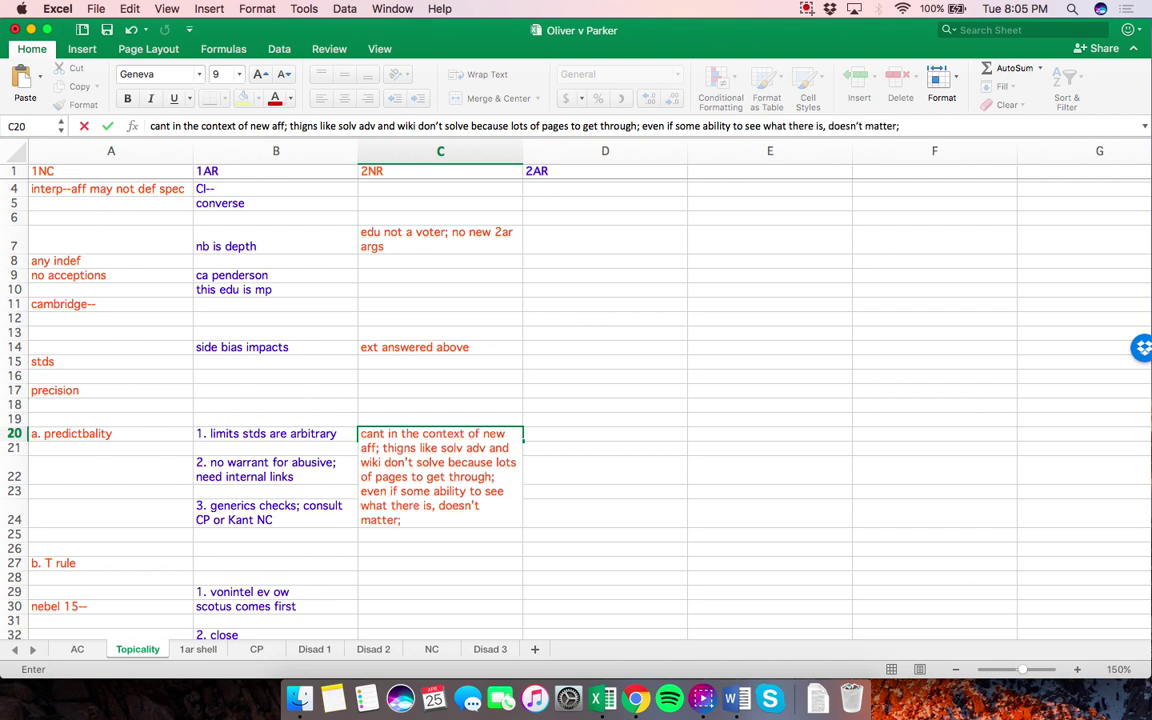
pyautogui.press('Return')
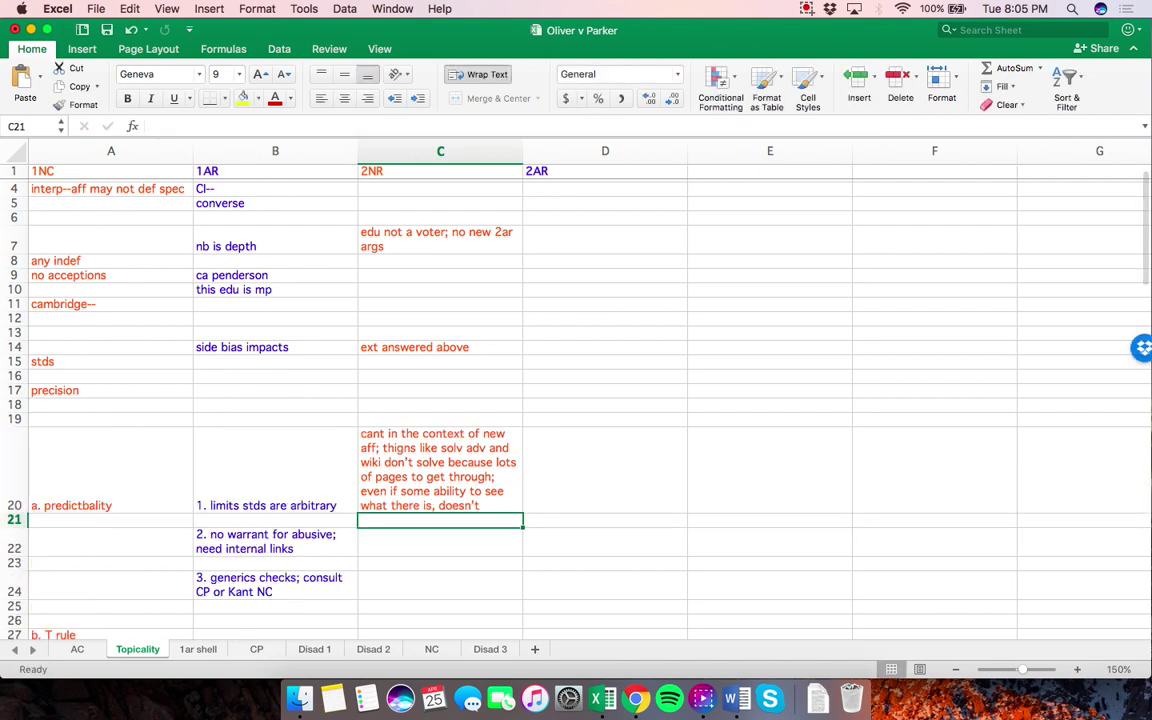
# Start the 2NR note in C22 with "the arg is that it should be axiomatically linked; not an intrinsic test of skill;"
pyautogui.click(440, 541)
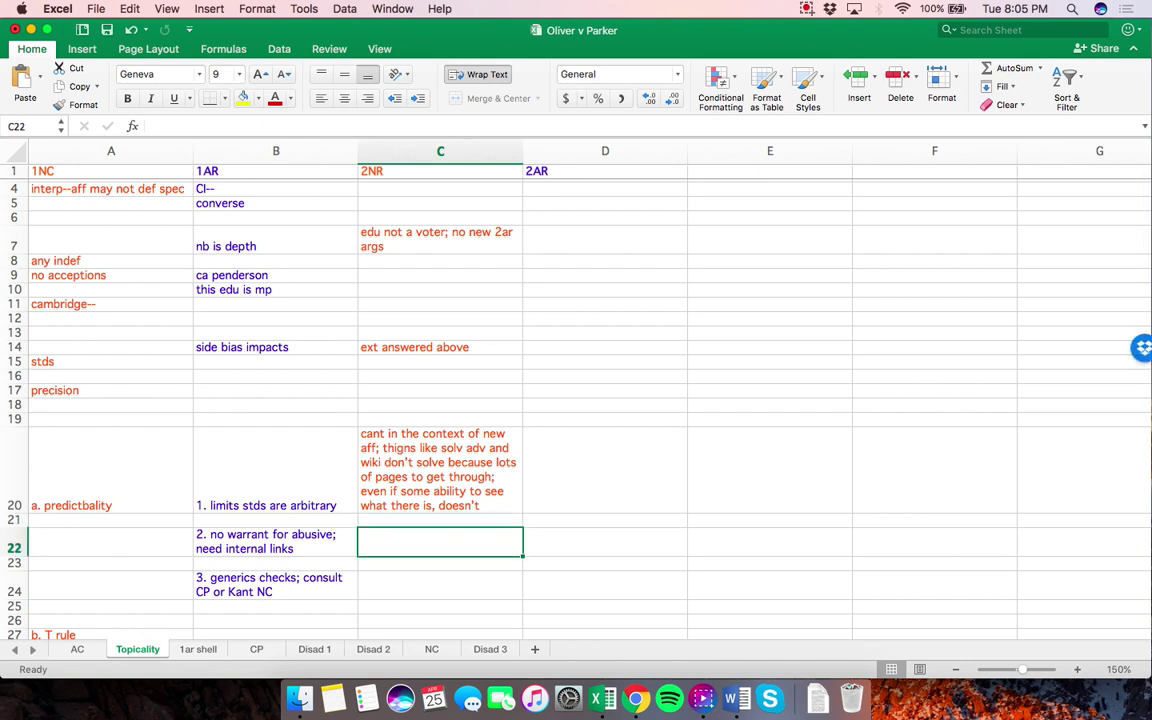
pyautogui.write('the arg is that i')
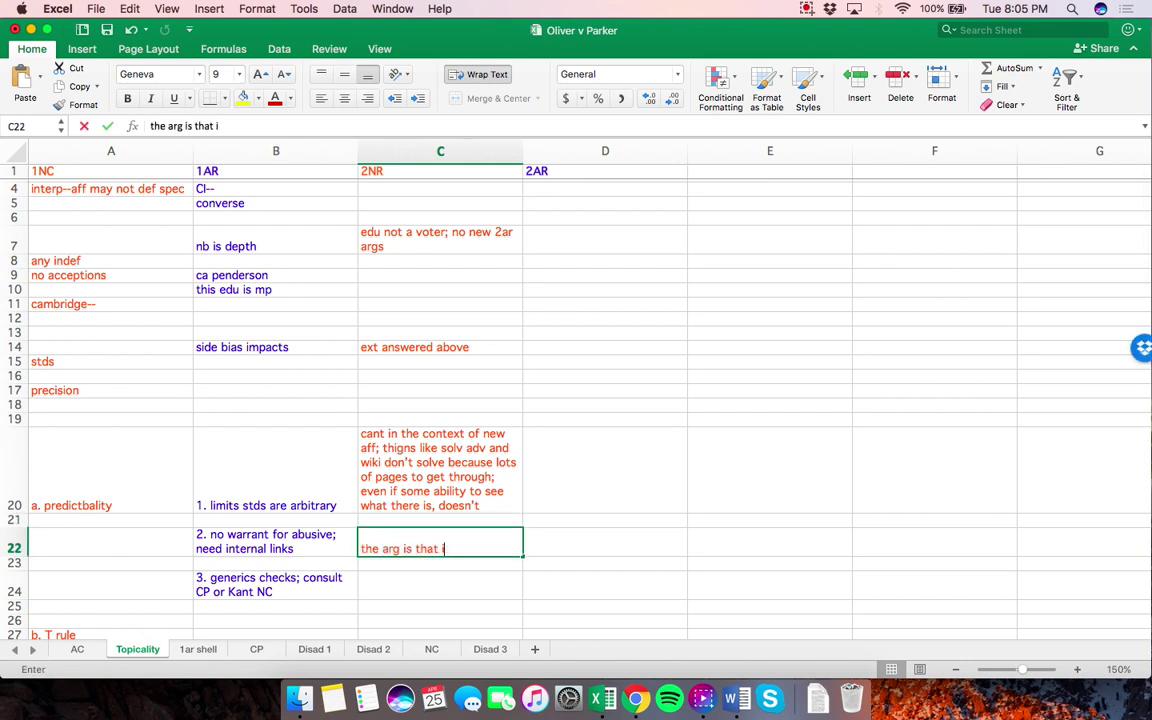
pyautogui.write('t should be axio')
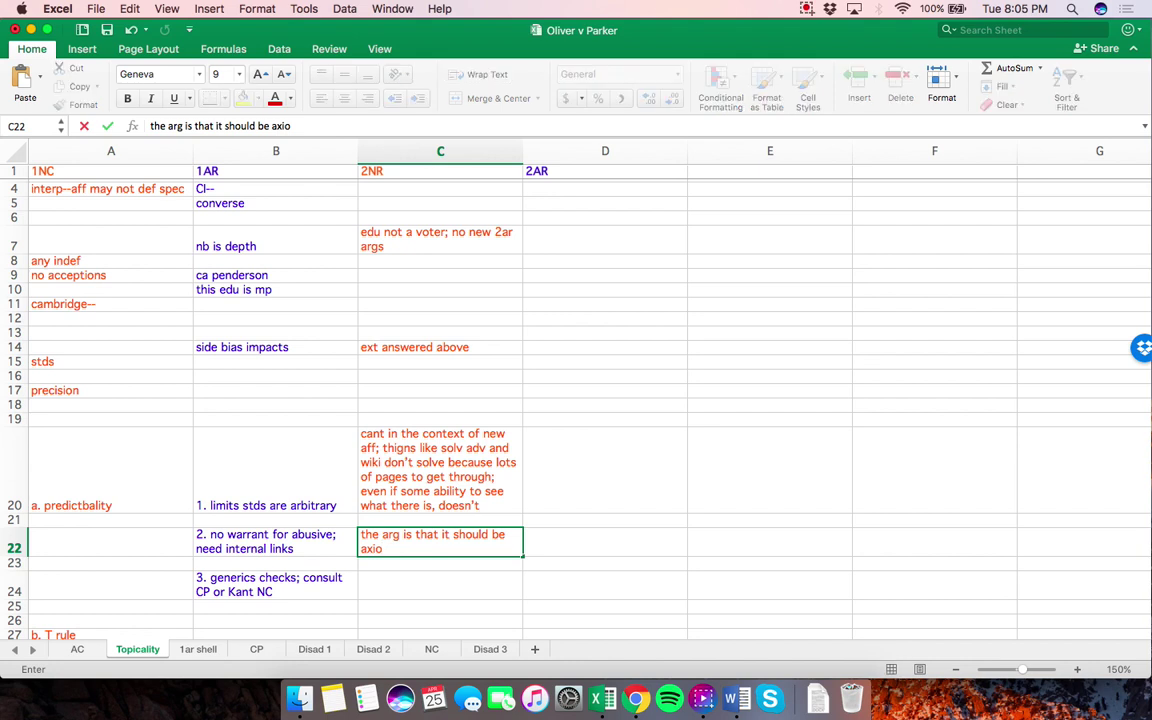
pyautogui.write('matically linked;')
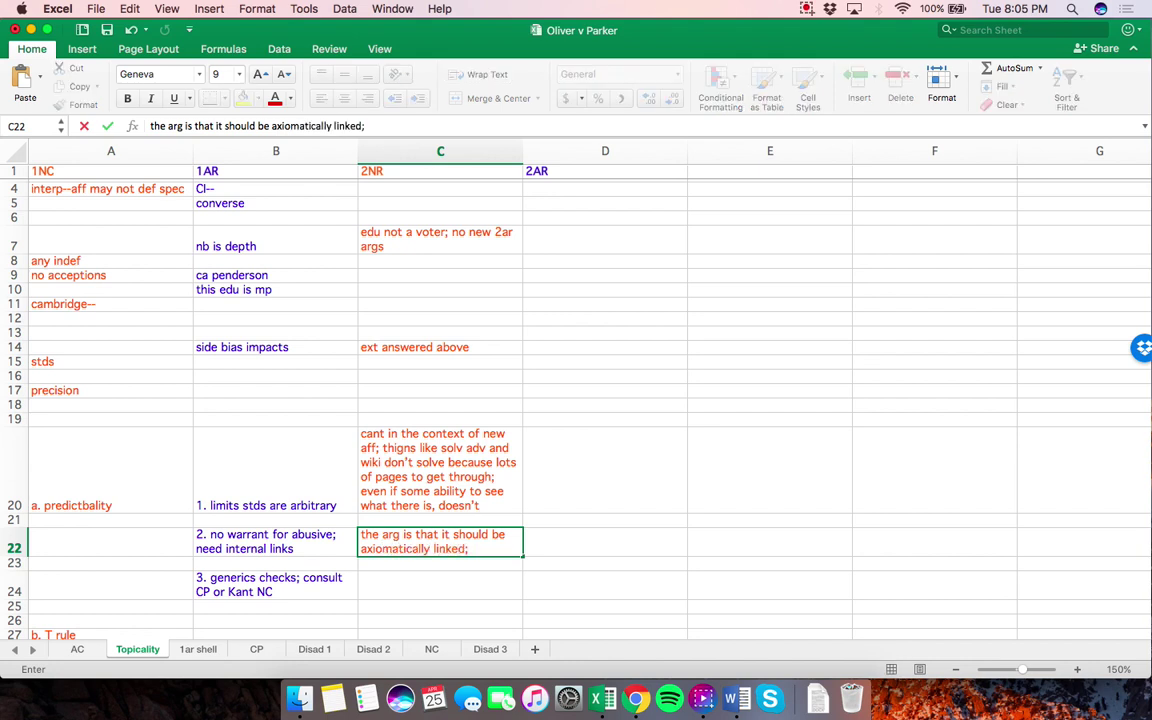
pyautogui.write(' not an intrinsic')
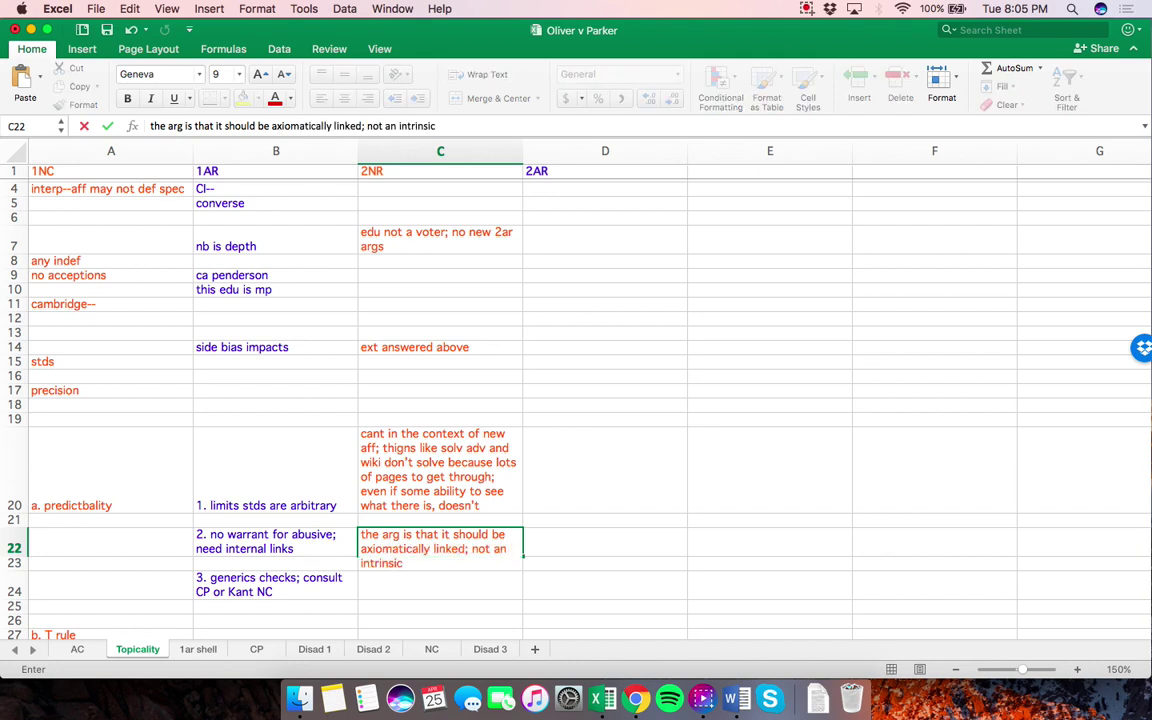
pyautogui.write(' test of skill;')
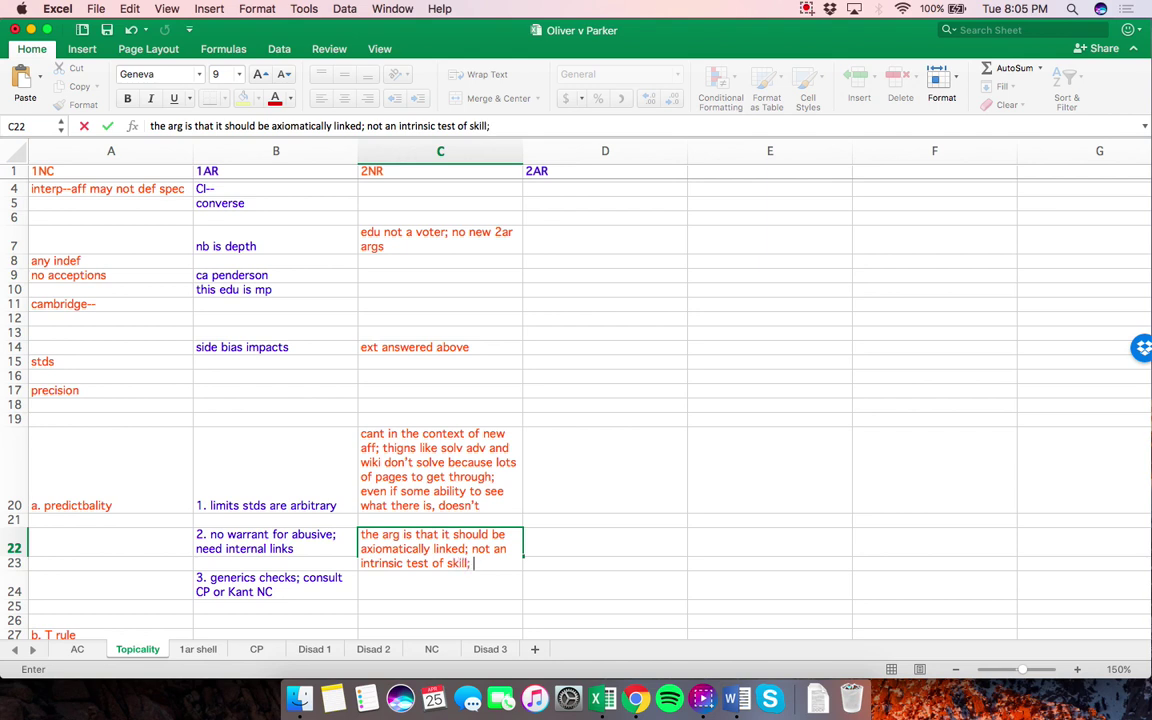
# Complete the C22 note with "impacts to ground; way too many tiny affs;"
pyautogui.write(' impacts to groun')
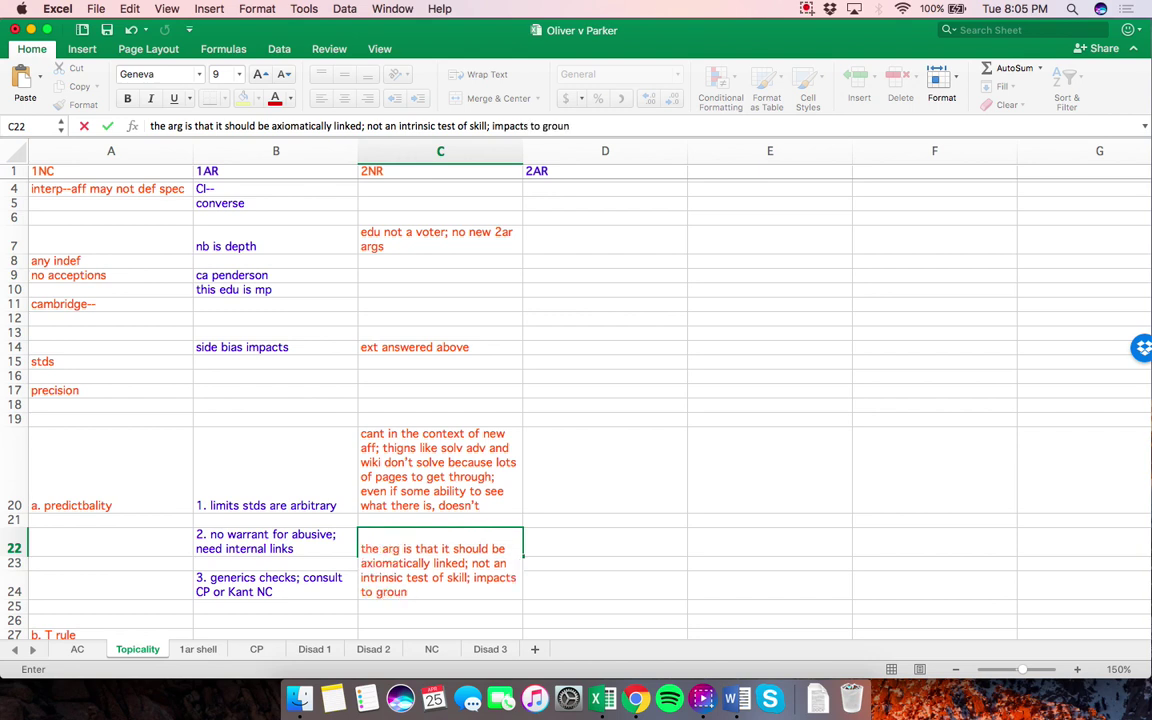
pyautogui.write('d; way too many ')
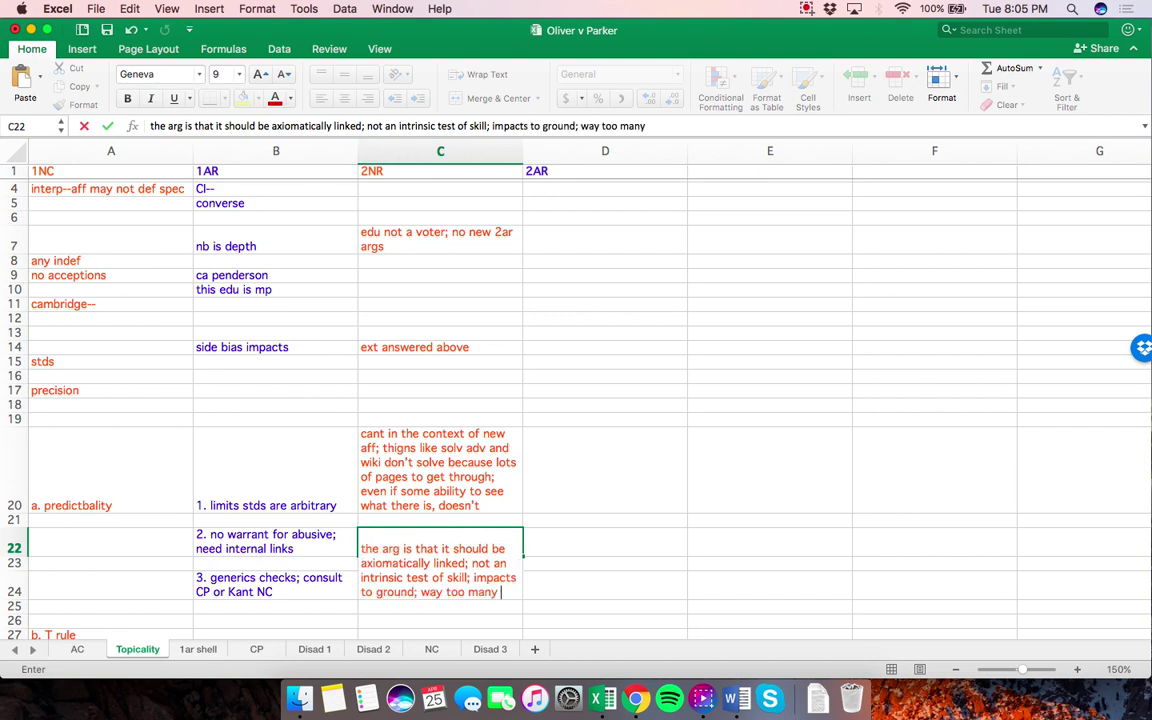
pyautogui.write('tiny aff')
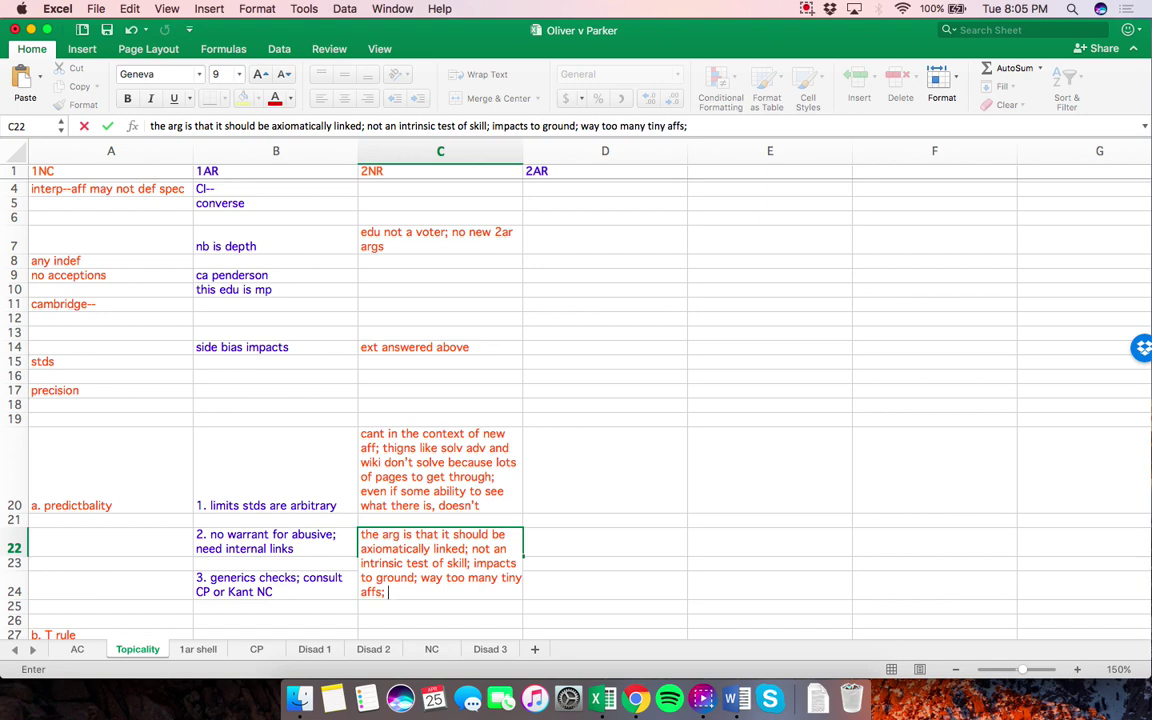
pyautogui.write('s;')
pyautogui.press('Return')
pyautogui.press('Return')
# Start the 2NR note in C24 with "cant read generics and phil NCs that links to kant etc; cant read generic"
pyautogui.scroll(-3, 576, 400)
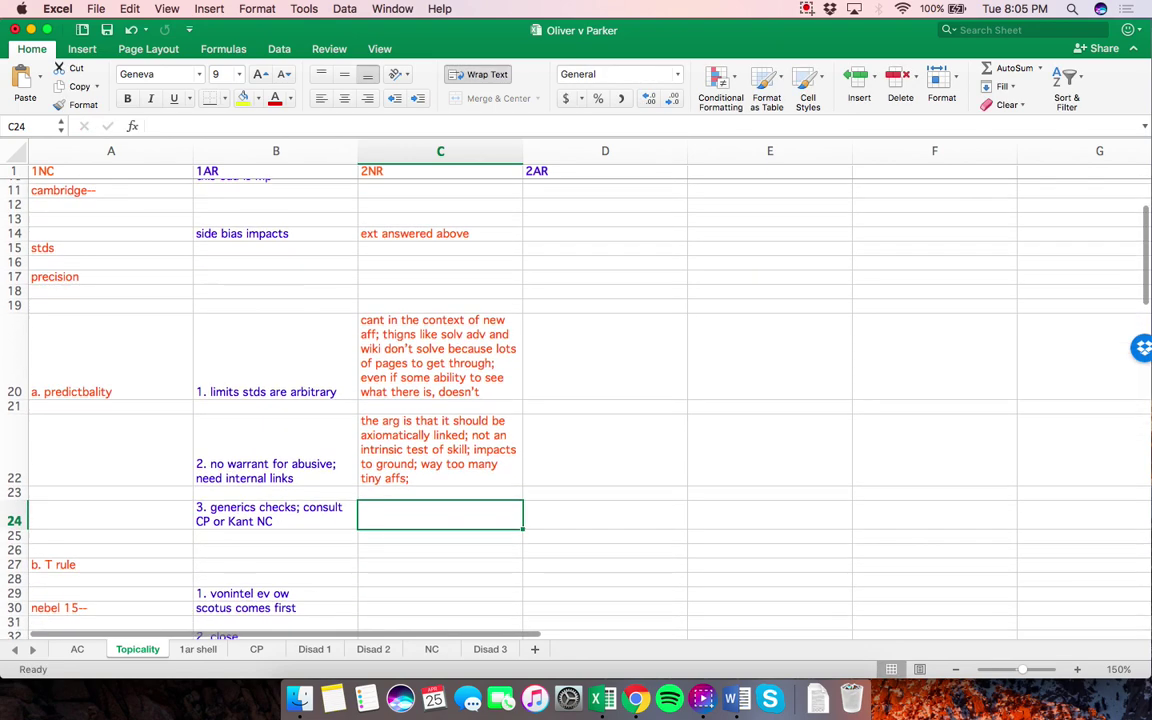
pyautogui.write('cant read generic')
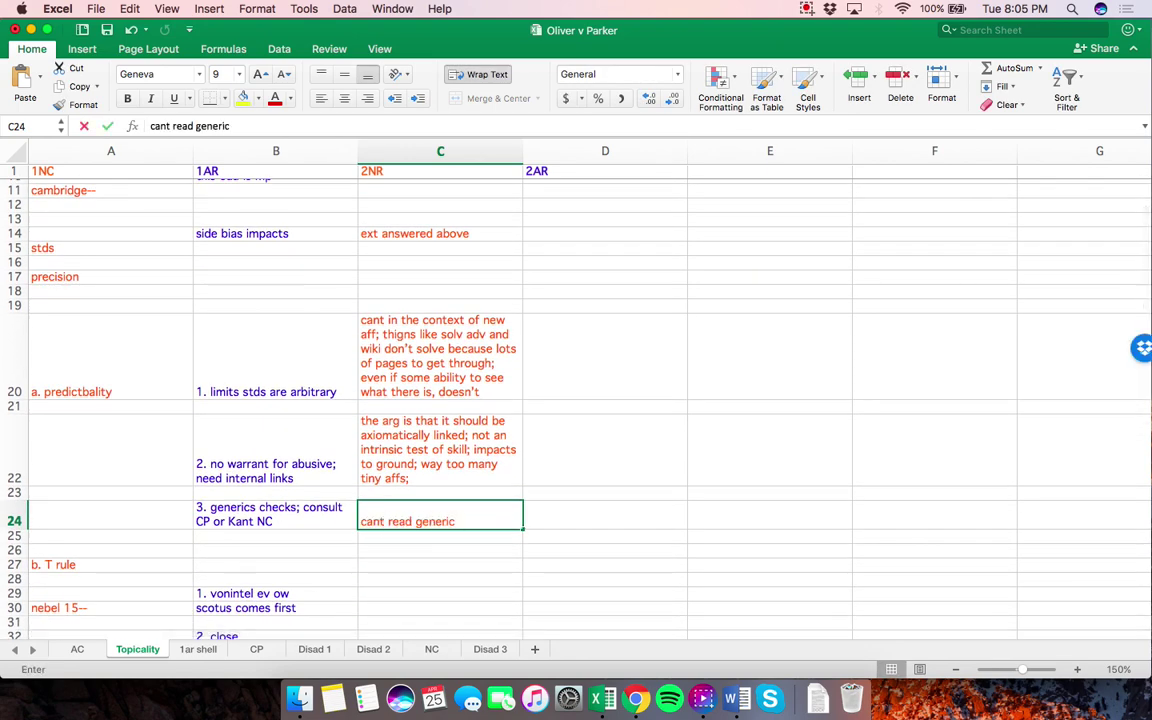
pyautogui.write('s and phil NCs ')
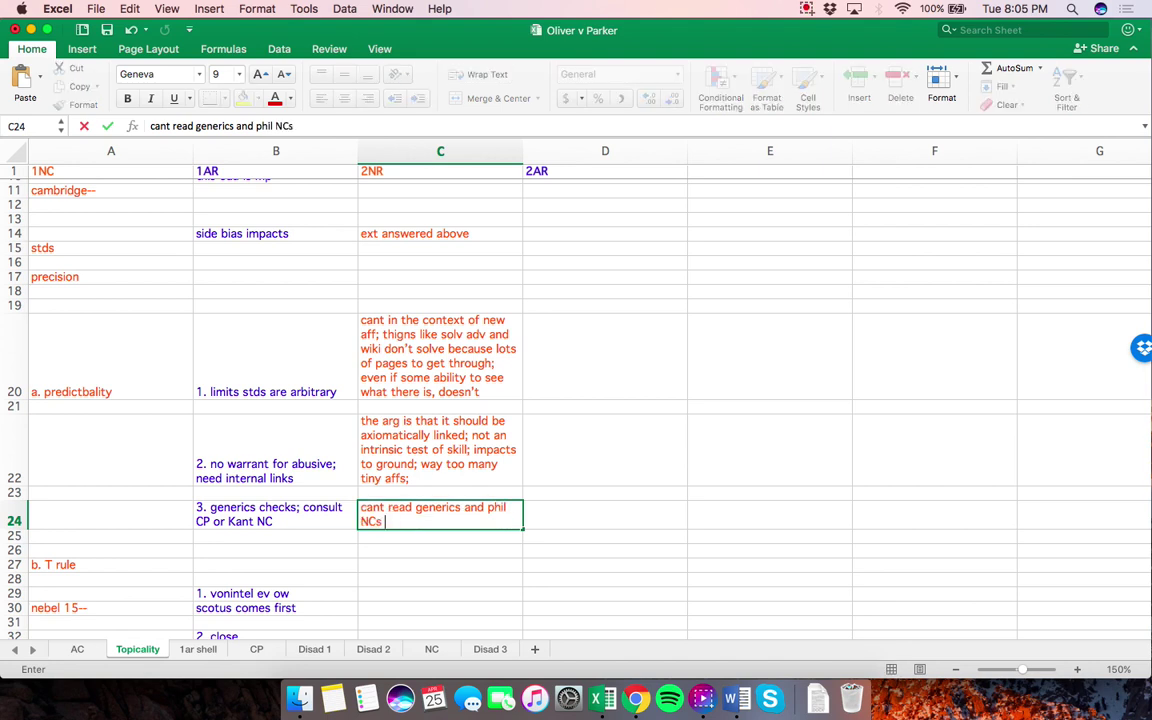
pyautogui.write('that links to')
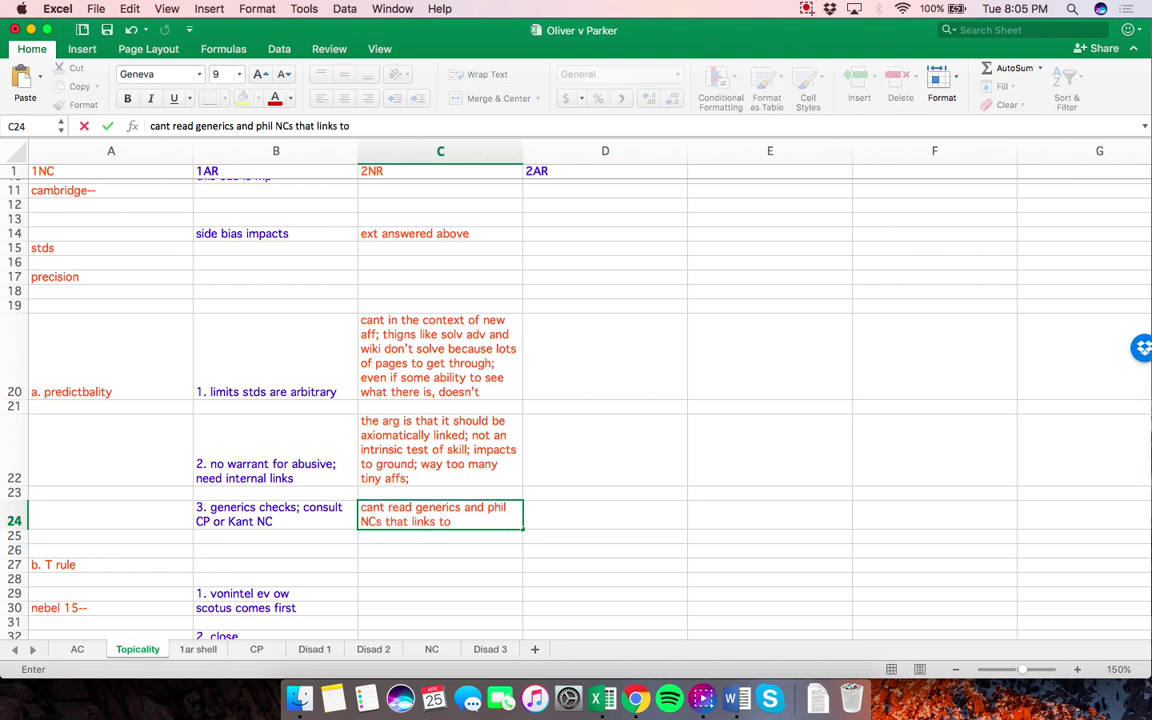
pyautogui.write(' kant etc; cant read generic')
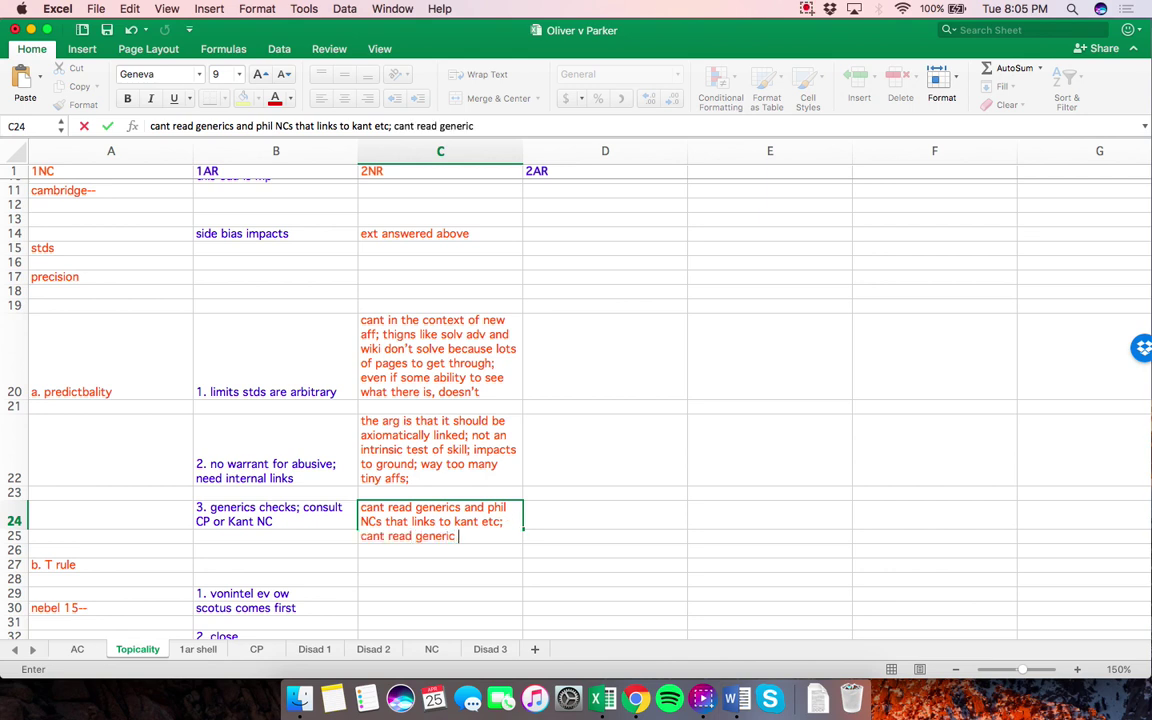
# Complete the C24 note with "Ks or disads that talk about large scale problems with free speech"
pyautogui.write(' Ks or disads')
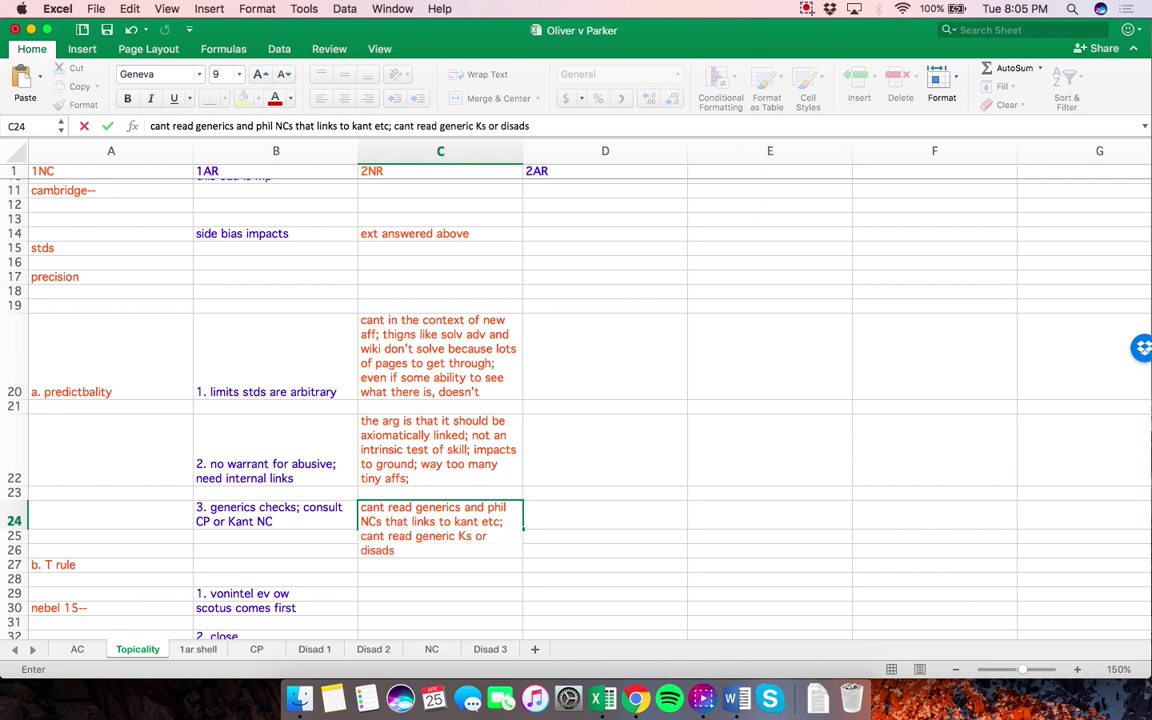
pyautogui.write(' that talk about large s')
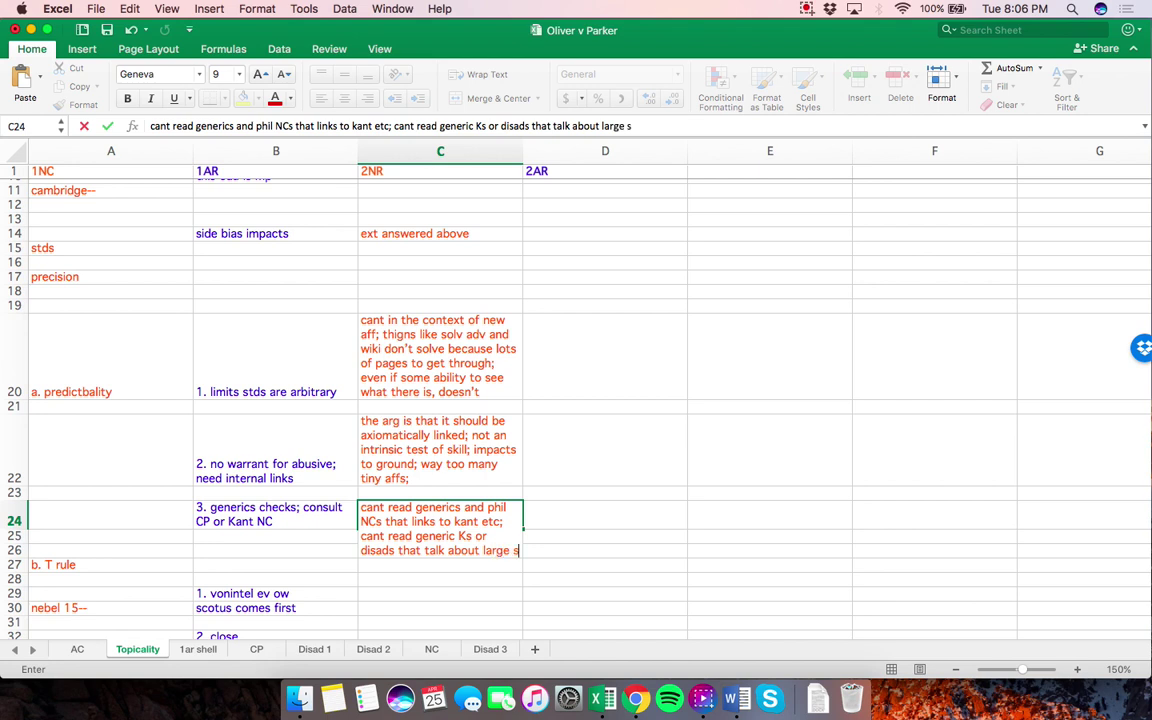
pyautogui.write('cale problems with')
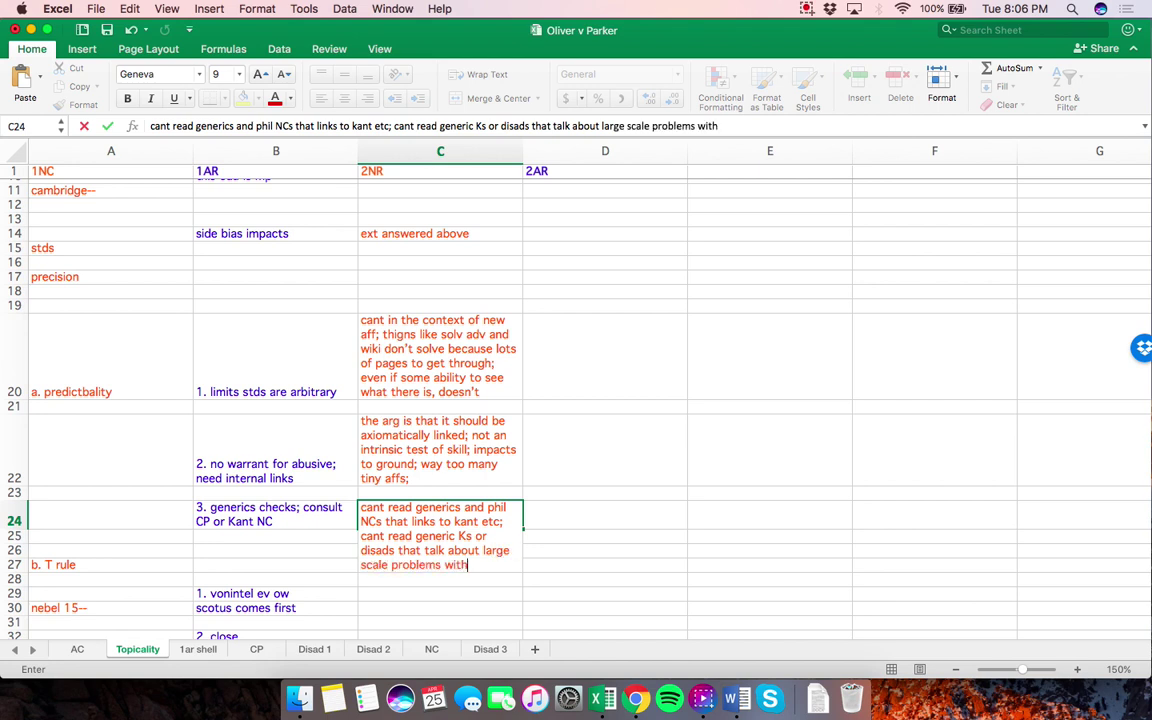
pyautogui.write(' free speech')
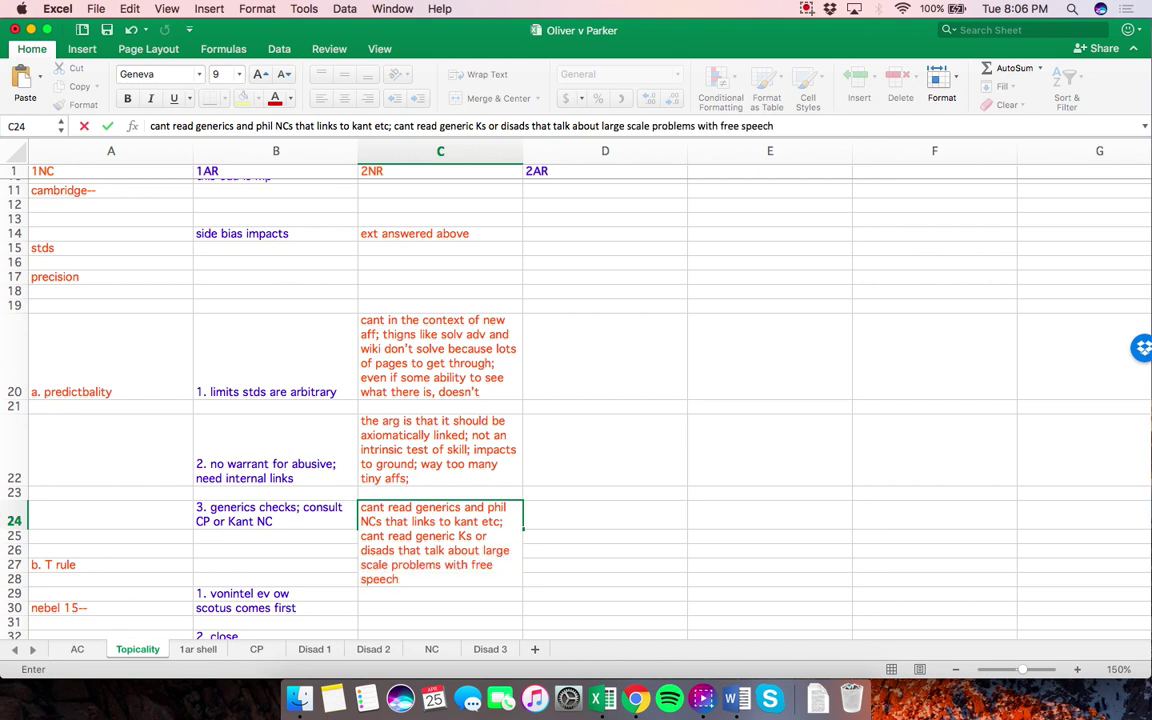
pyautogui.press('Return')
pyautogui.press('Return')
# Enter "x: can read tiny little affs" in 2NR cell C59 beside "eckert 16"
pyautogui.scroll(-10, 576, 400)
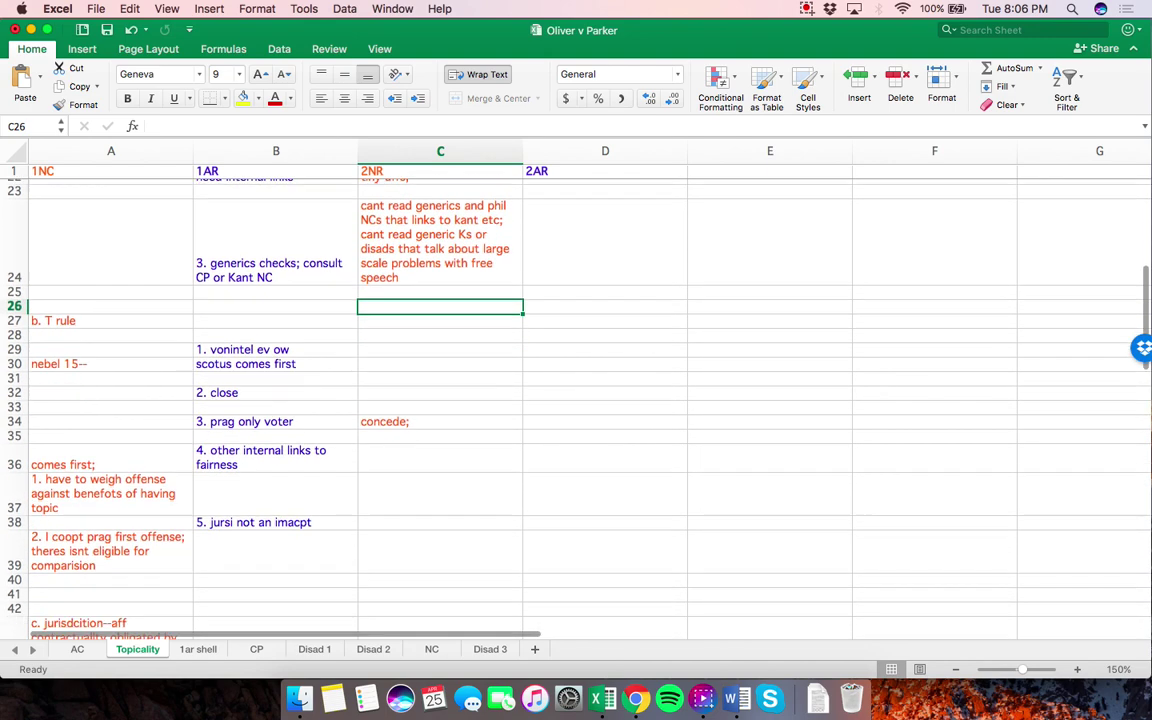
pyautogui.scroll(-3, 576, 400)
pyautogui.click(440, 296)
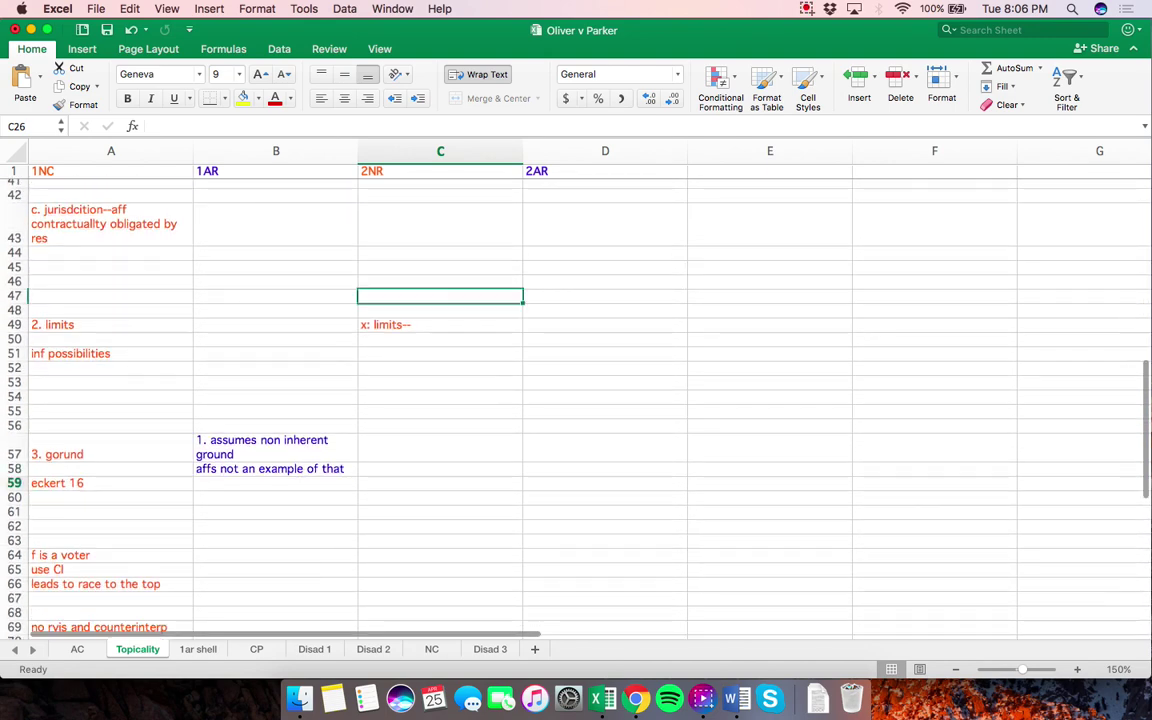
pyautogui.click(440, 483)
pyautogui.write('x: ')
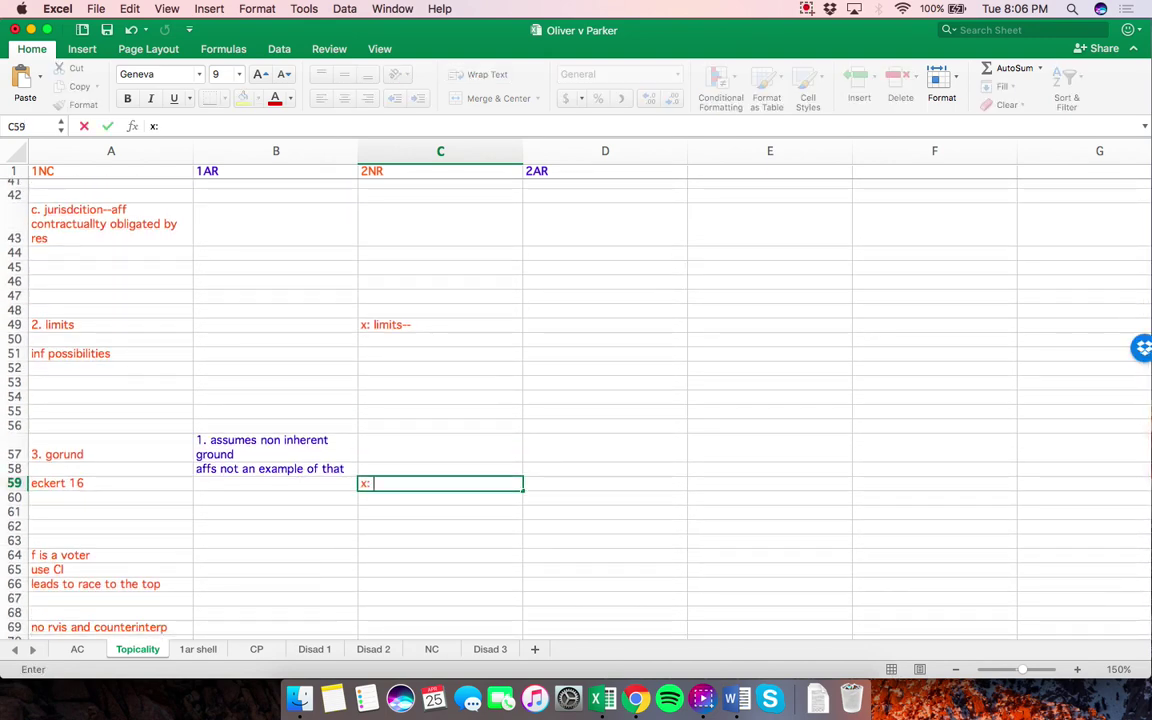
pyautogui.write('can read tiny lit')
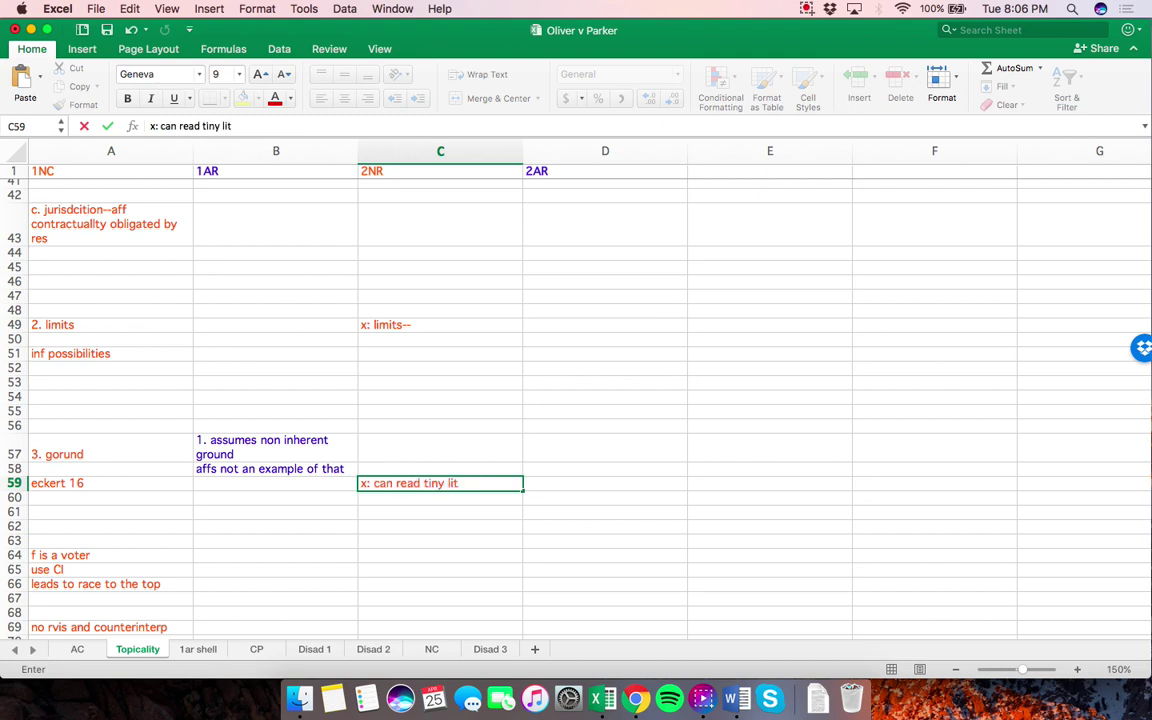
pyautogui.write('tle affs')
pyautogui.press('Return')
# Add "neg had nothing to read against it" in cell C60, directly below the tiny affs note
pyautogui.write('neg ')
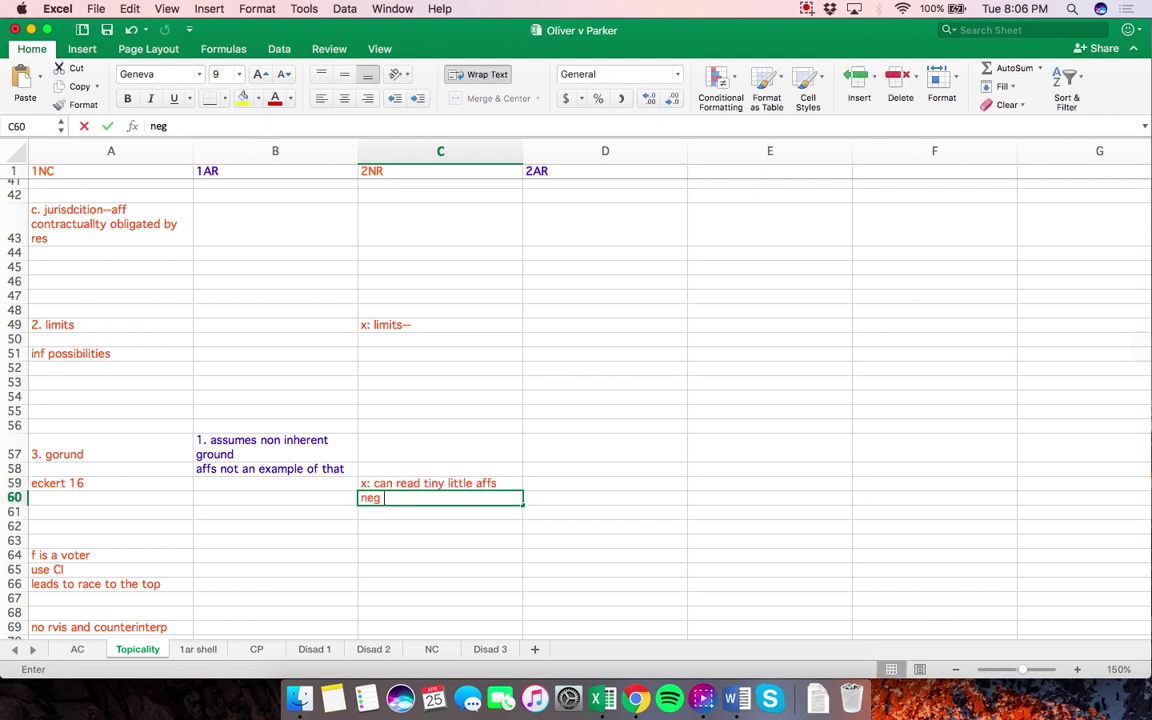
pyautogui.write('had nothing to read')
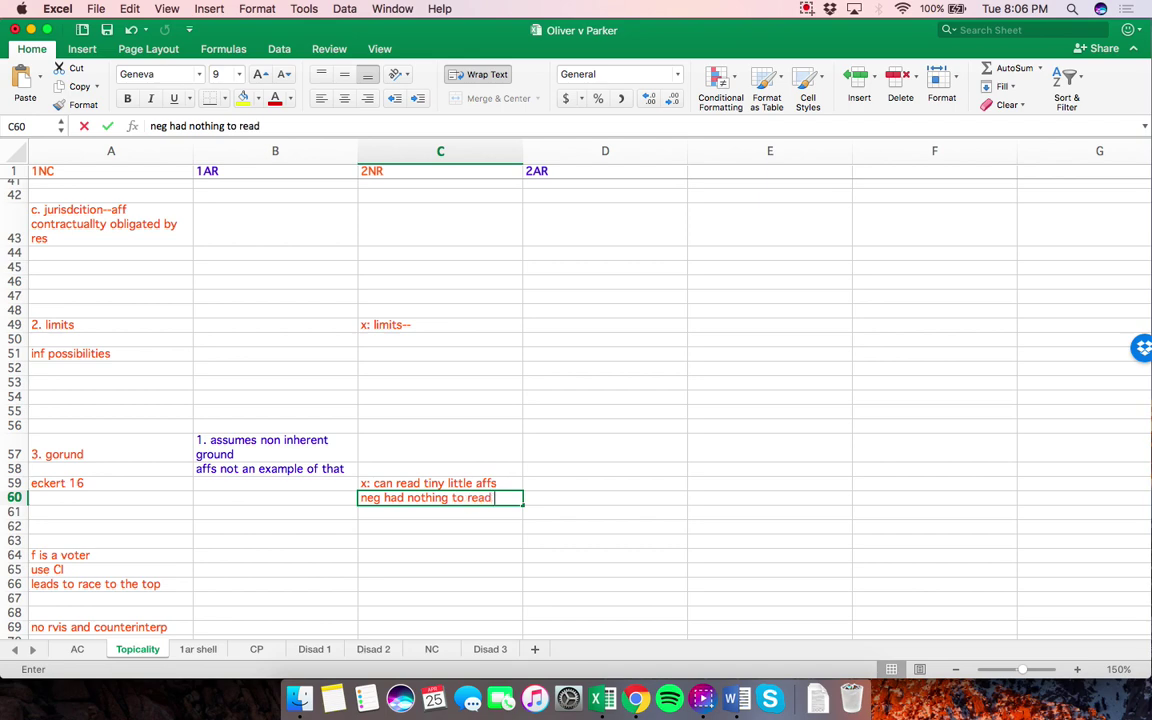
pyautogui.write(' against it')
pyautogui.press('Return')
# On the 1ar shell sheet, enter "ci--" in C3 beside "Interp" and "I meet" in C5 beside "cannot read a consult CP"
pyautogui.scroll(10, 576, 400)
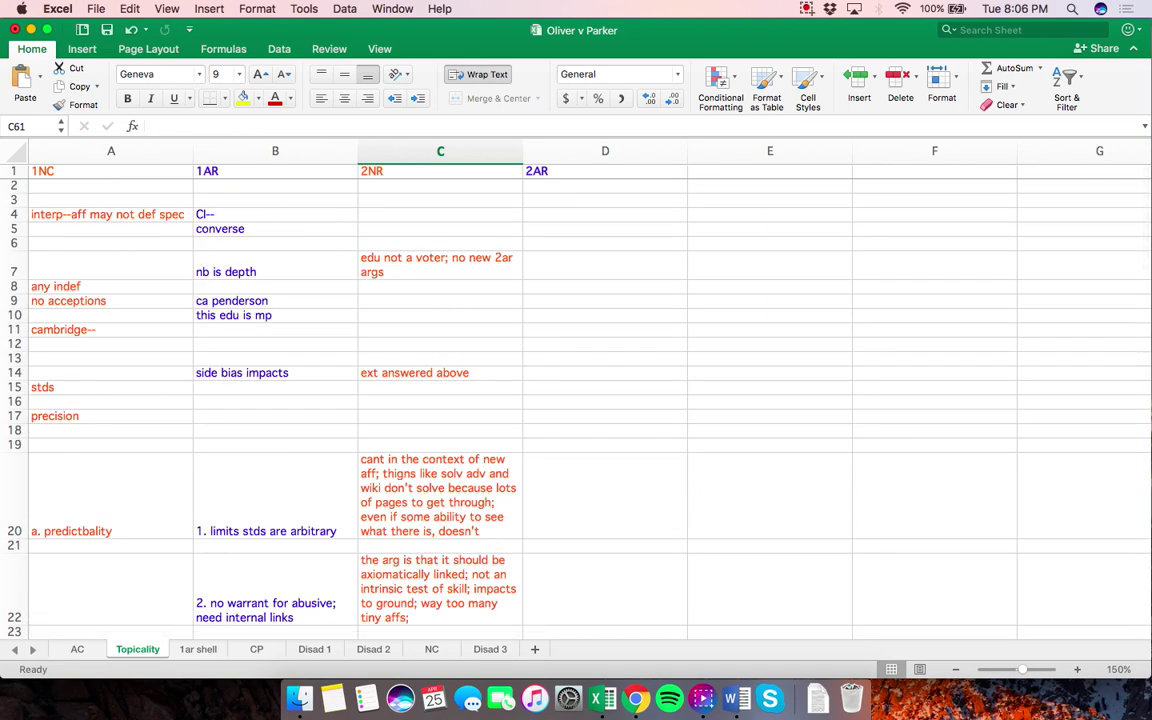
pyautogui.hotkey('alt', 'Right')
pyautogui.click(560, 217)
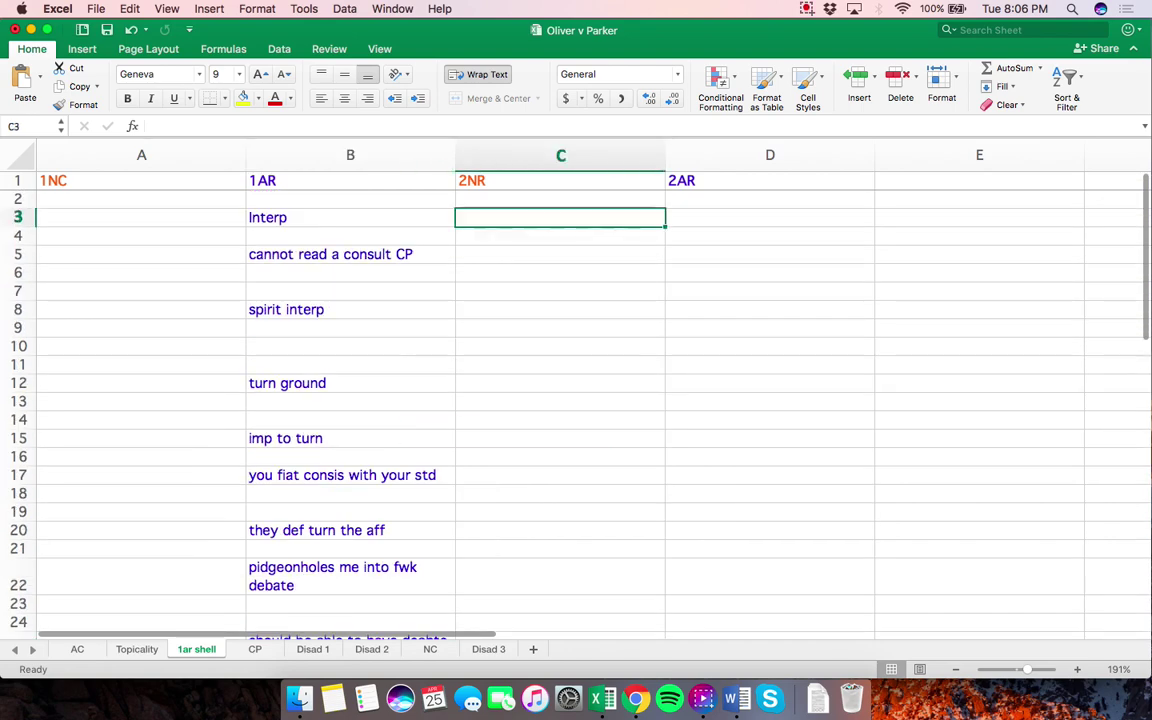
pyautogui.write('ci--')
pyautogui.click(560, 253)
pyautogui.write('I meet')
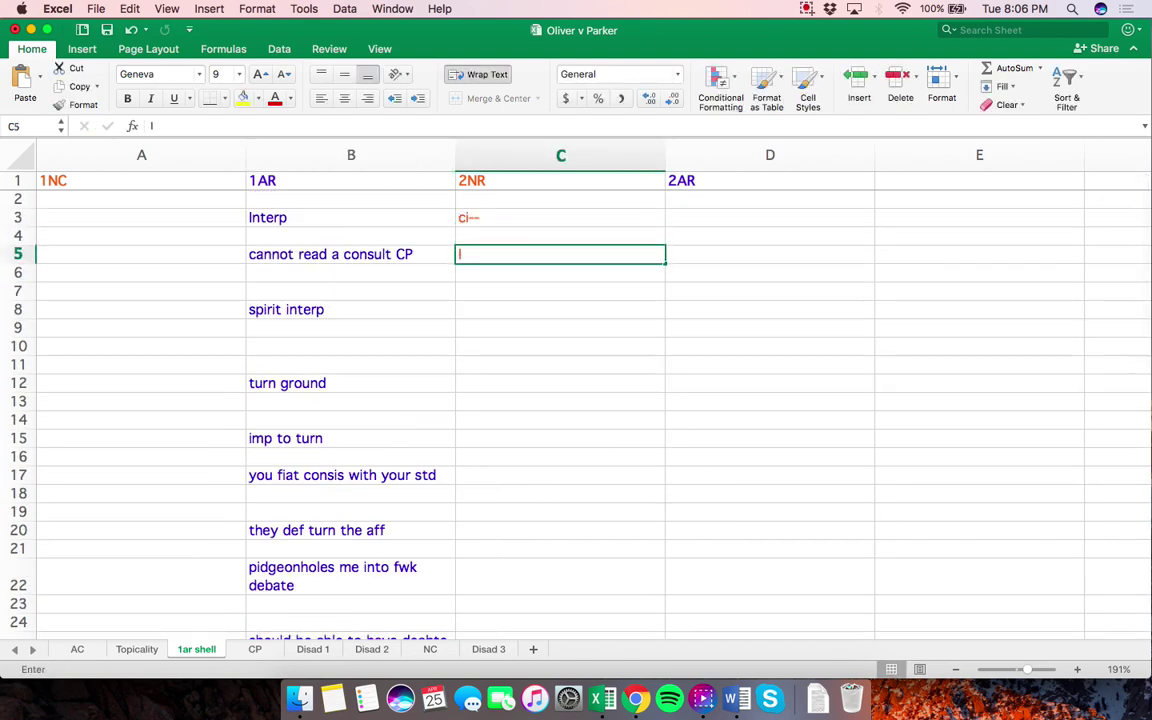
pyautogui.press('Return')
pyautogui.press('Return')
# Enter "I never claim that the NC turned the aff" in 2NR cell C7 of the 1ar shell sheet
pyautogui.write('I')
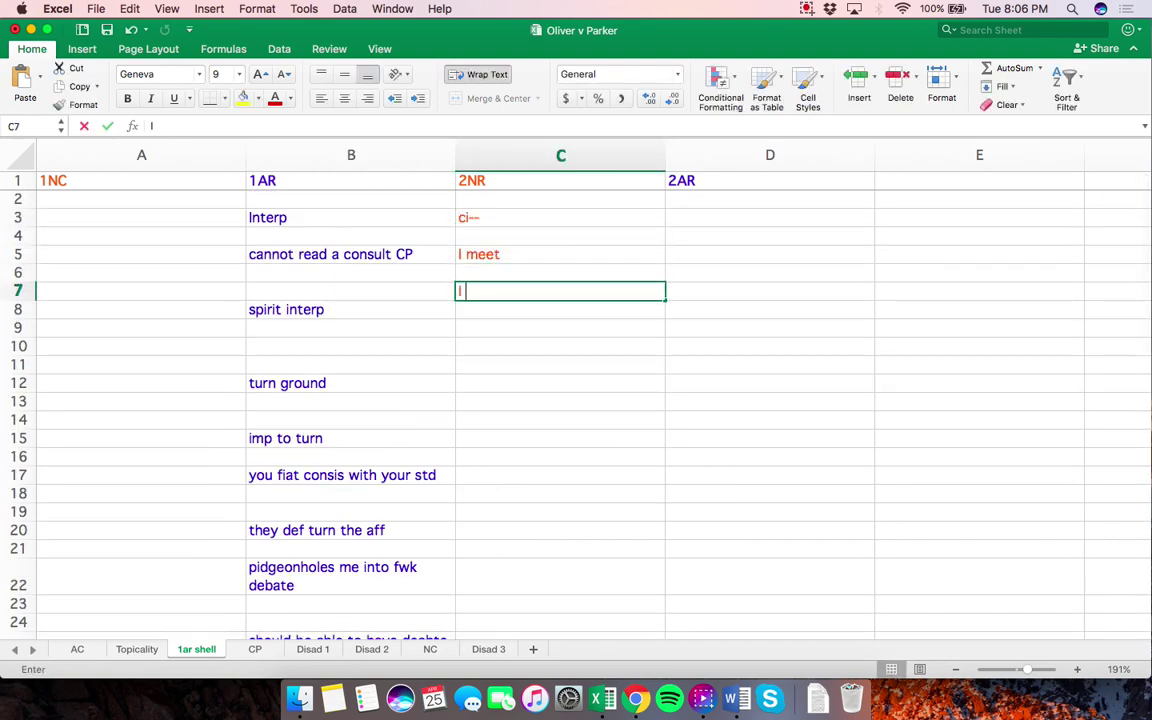
pyautogui.write(' never claim that')
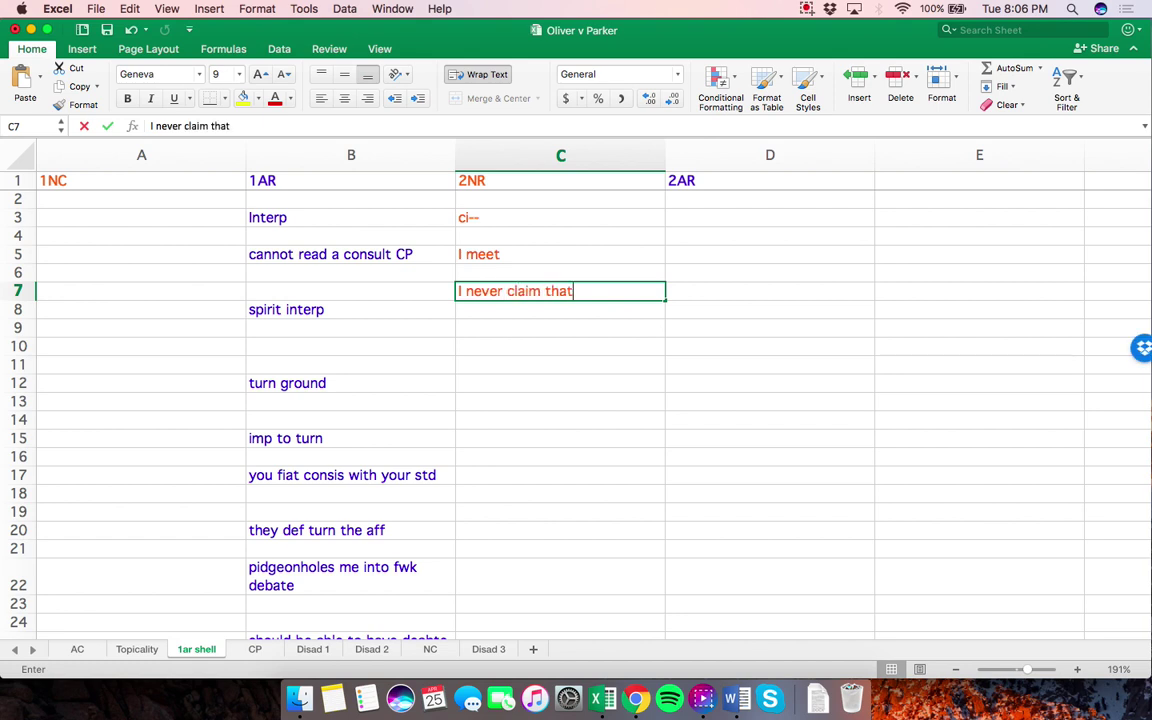
pyautogui.write(' the NC t')
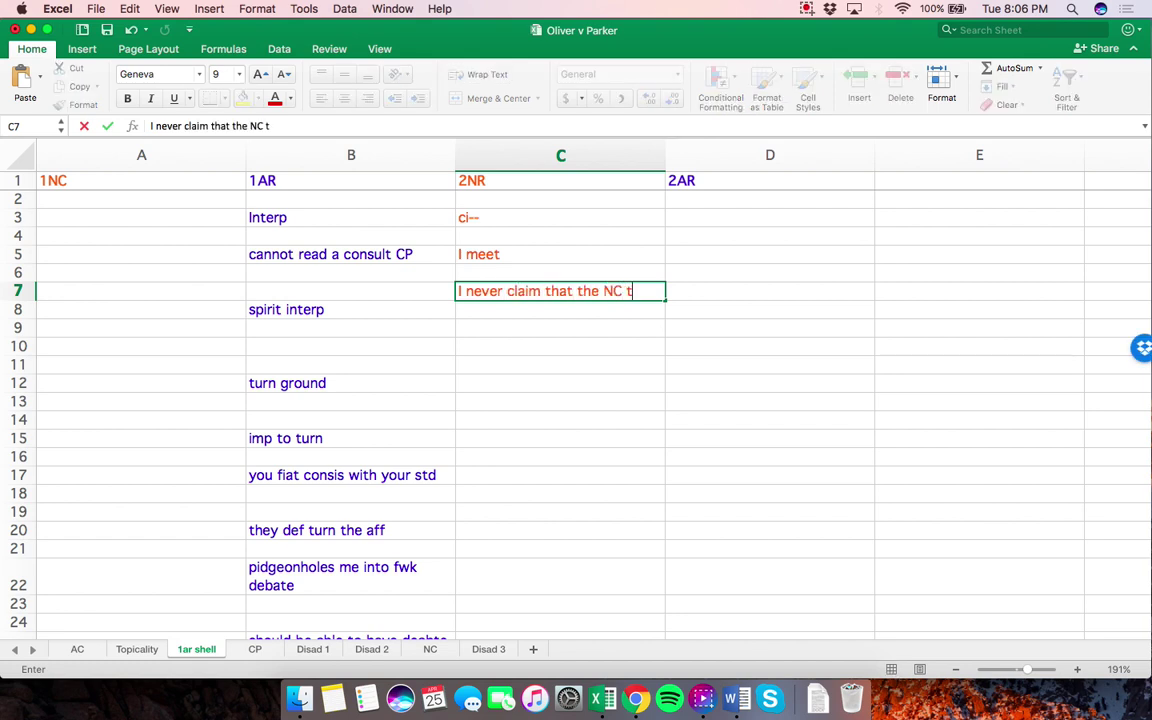
pyautogui.write('urned the aff')
pyautogui.press('Return')
pyautogui.press('Return')
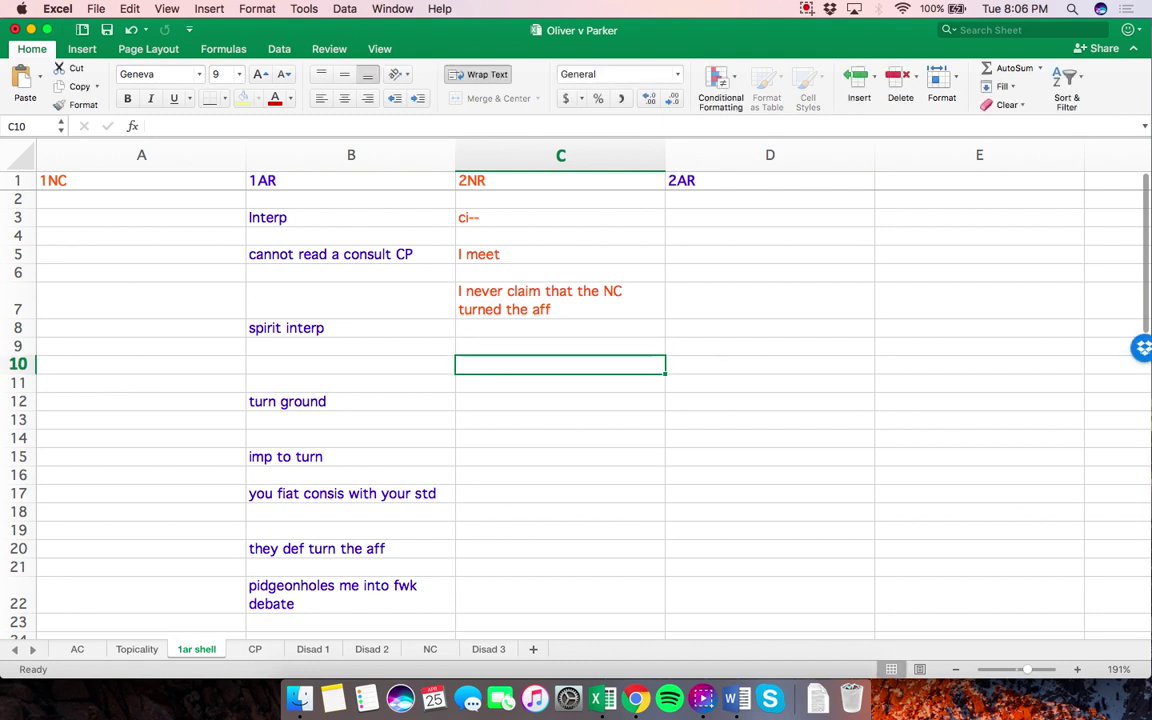
# Enter "1. neg round" in 2NR cell C10 and "mult CP strats are key" in C12 beside "turn ground"
pyautogui.write('1. neg round')
pyautogui.press('Return')
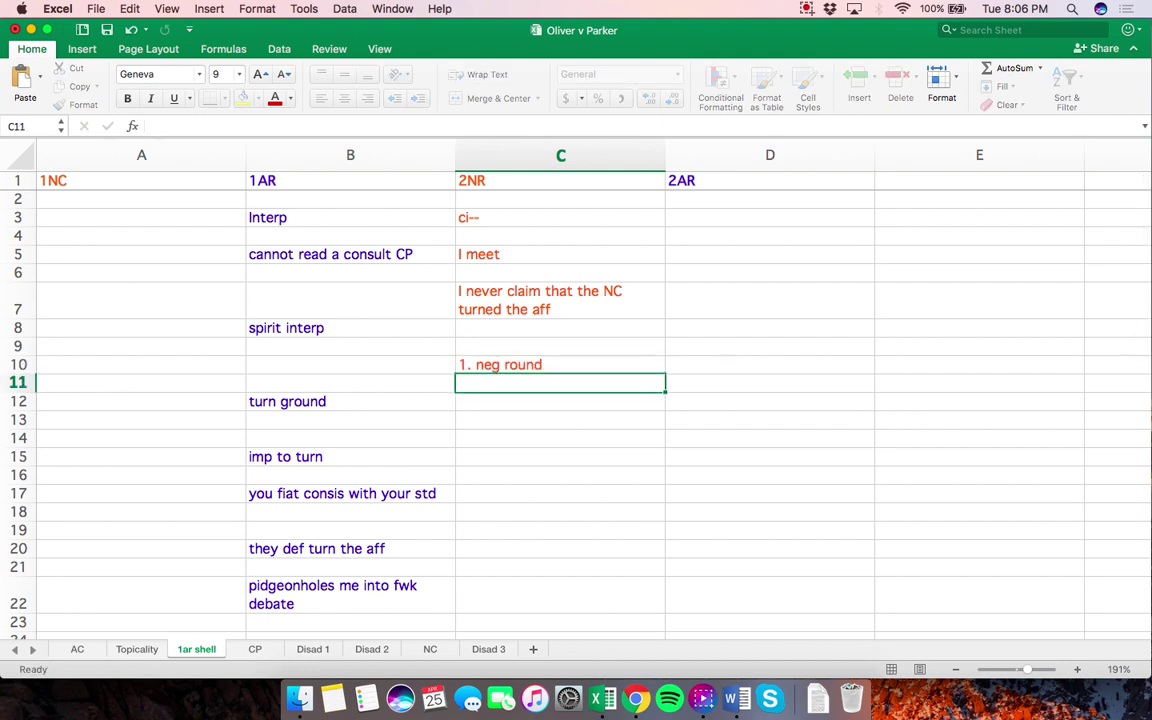
pyautogui.press('Return')
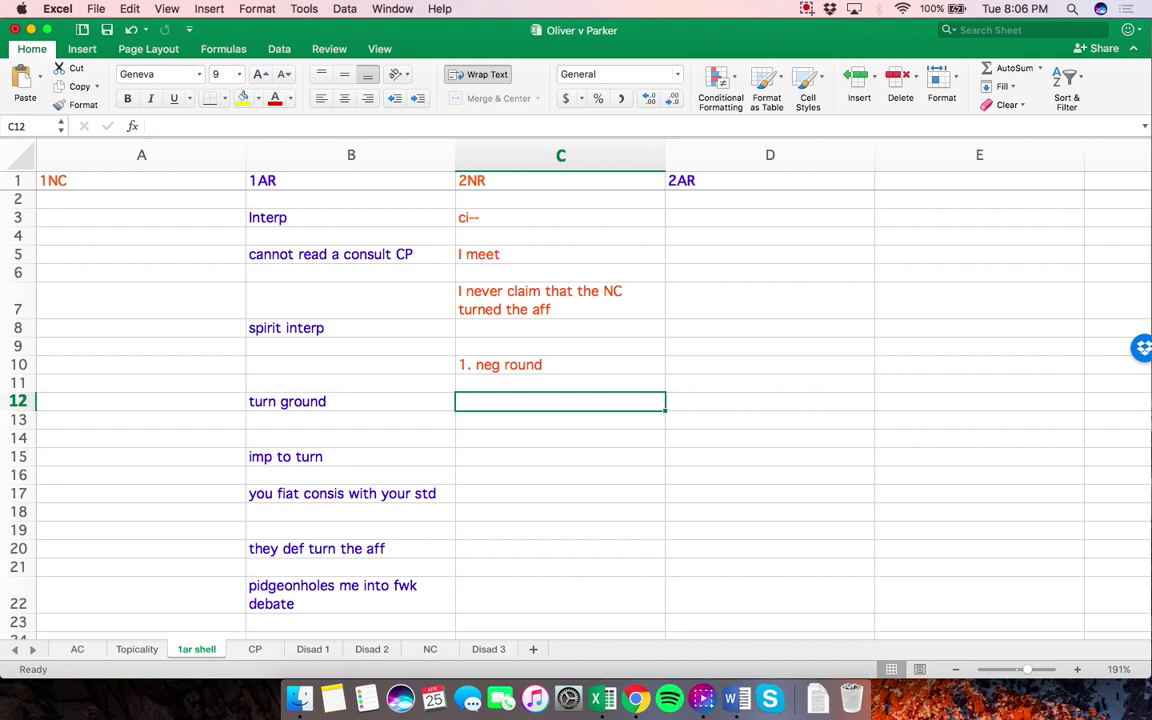
pyautogui.write('mult CP st')
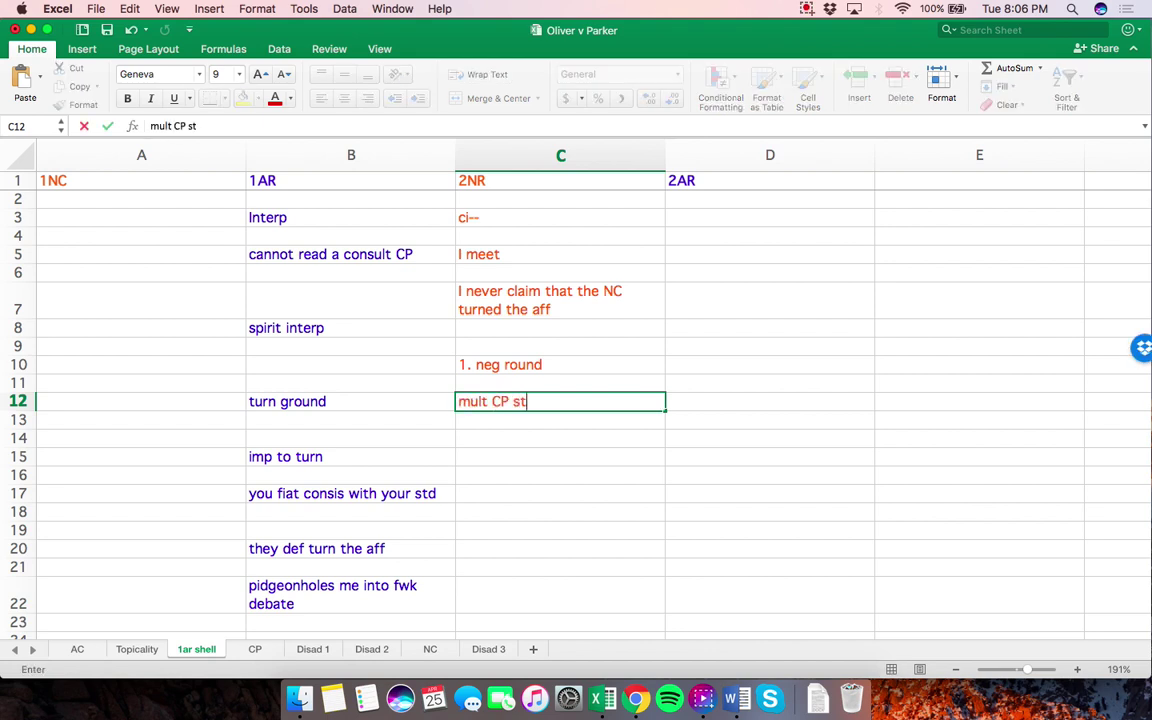
pyautogui.write('rats are key')
pyautogui.press('Return')
pyautogui.press('Return')
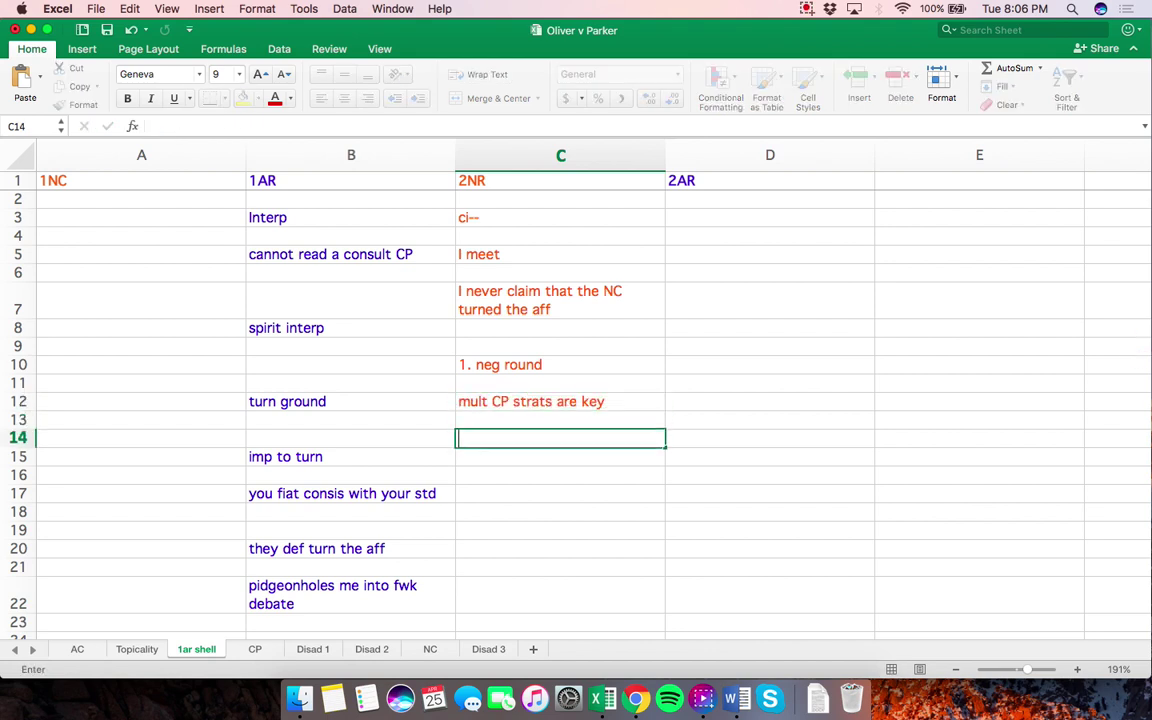
# Enter "2. aff ground--" in 2NR cell C14 and "oether CPs like PICs hijack more ground" in C16
pyautogui.write('2. aff ground--')
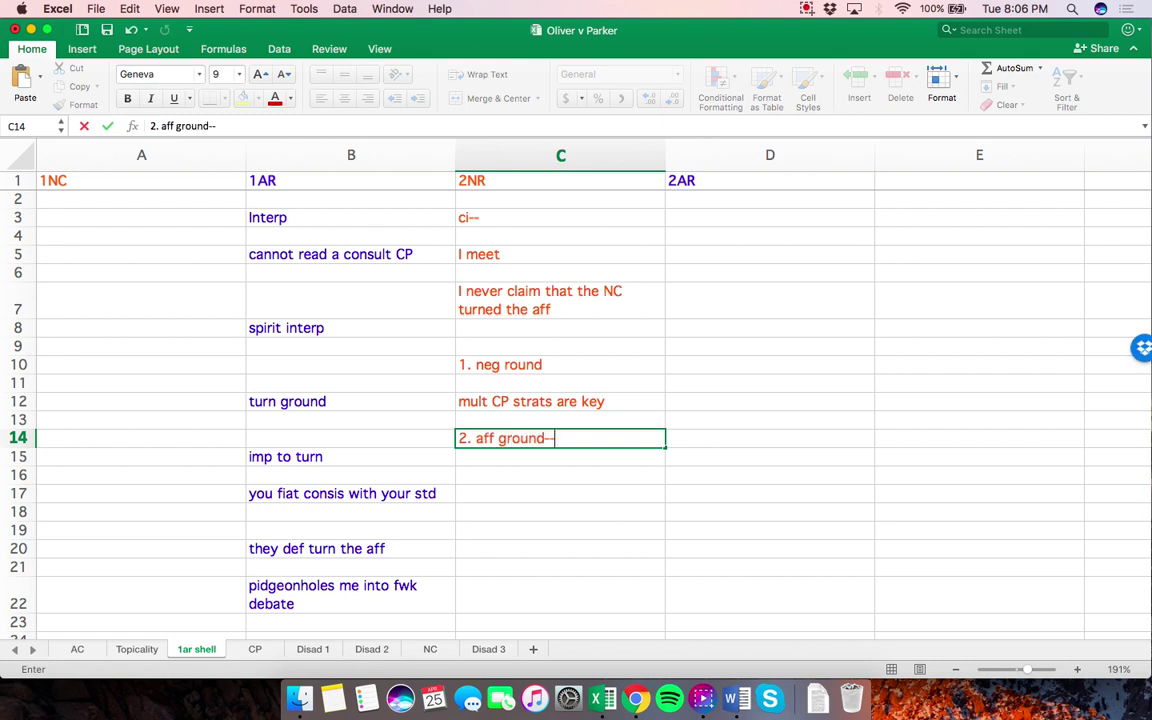
pyautogui.press('Return')
pyautogui.press('Return')
pyautogui.write('oether CPs li')
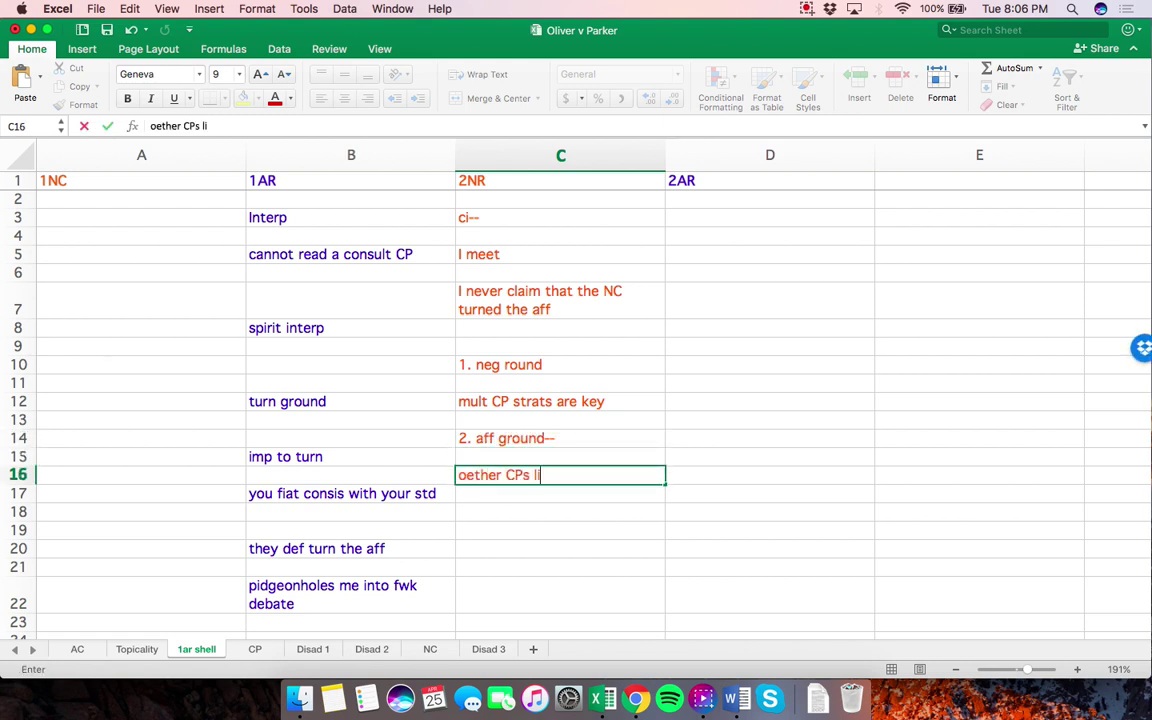
pyautogui.write('ke PCI')
pyautogui.press('BackSpace')
pyautogui.press('BackSpace')
pyautogui.press('BackSpace')
pyautogui.write('ICs hi')
pyautogui.write('jack more ')
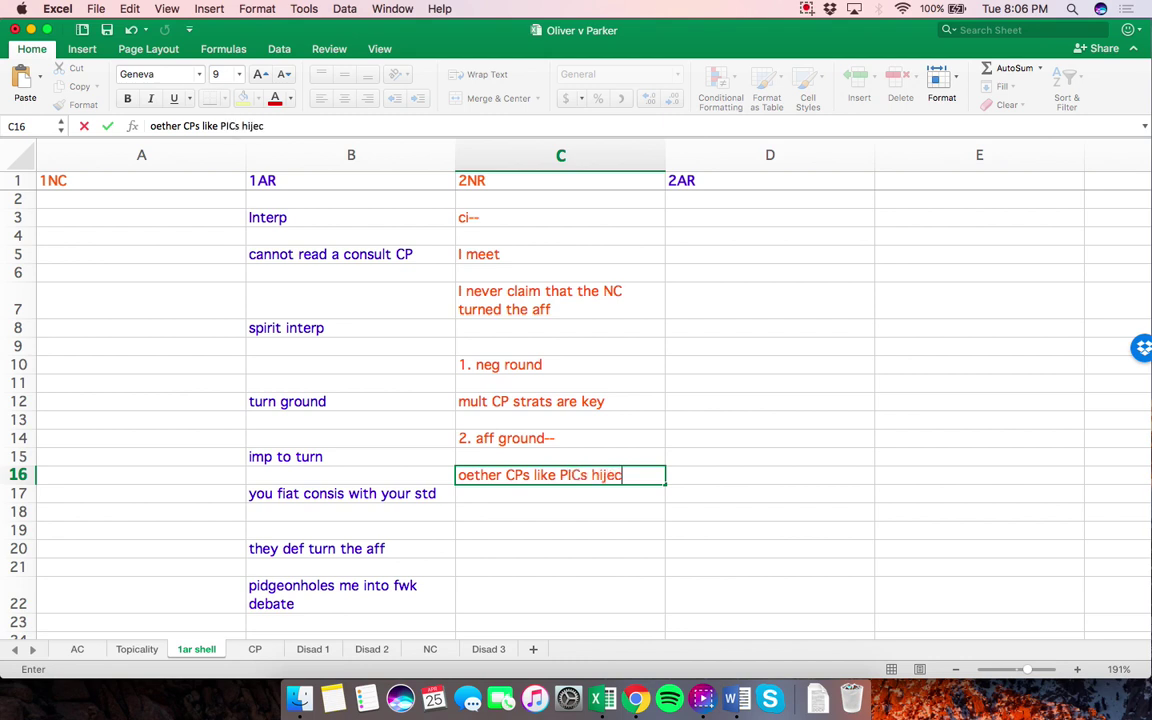
pyautogui.write('ground')
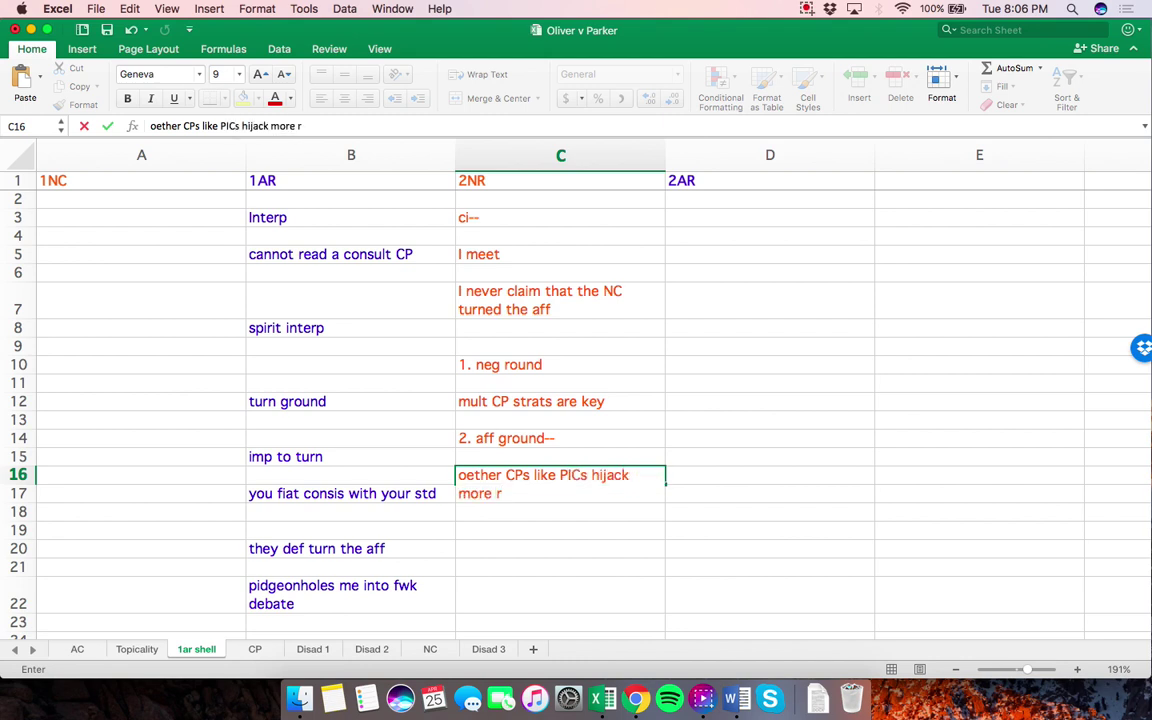
pyautogui.press('Return')
# Enter "consult no = risk of solvency deficit" in 2NR cell C18
pyautogui.press('Return')
pyautogui.write('cons')
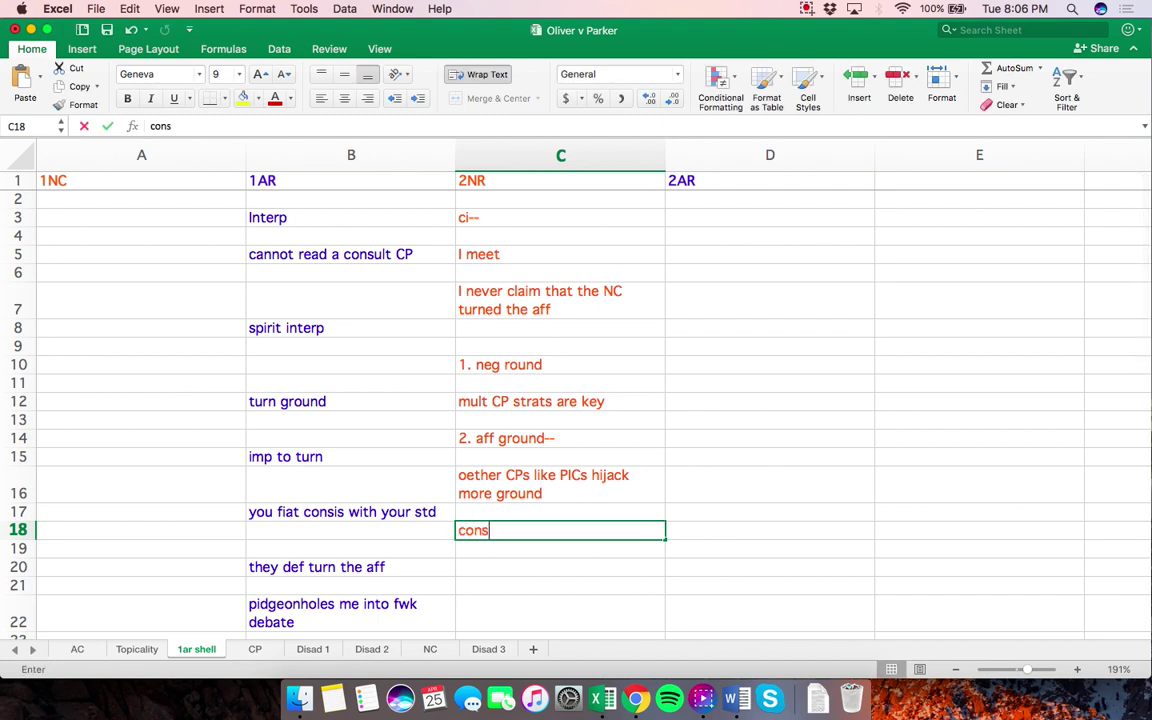
pyautogui.write('ult no = risk of')
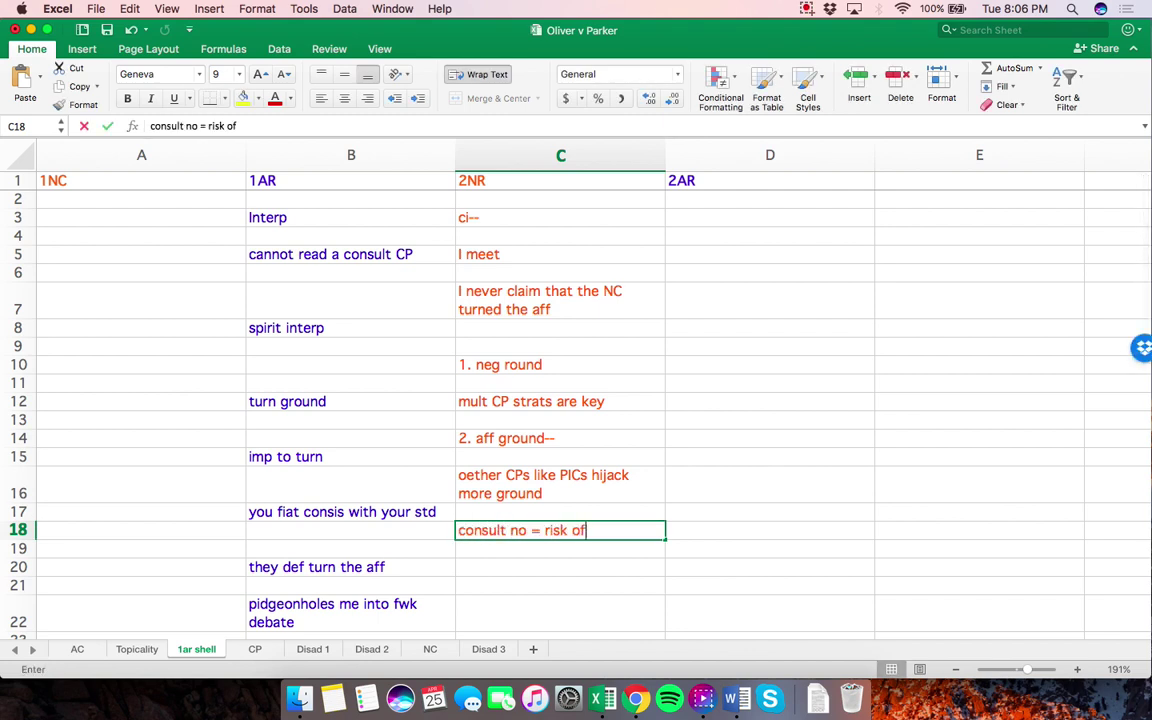
pyautogui.write(' solvency deficit')
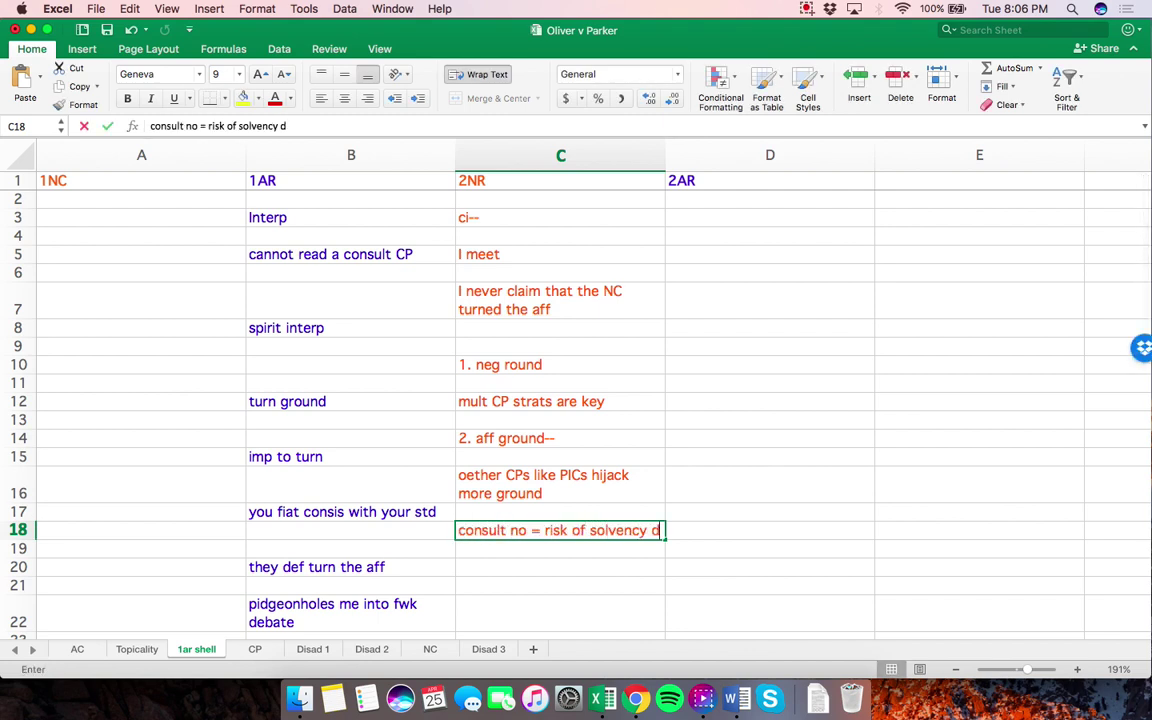
pyautogui.press('Return')
# Enter "AT Turn ground--" in C20 and "I didn't turn aff; 100% reciprocal; ultimate question is if there is non reciprocal abuse in this ground" in C21
pyautogui.press('Return')
pyautogui.write('AT Turn ground--')
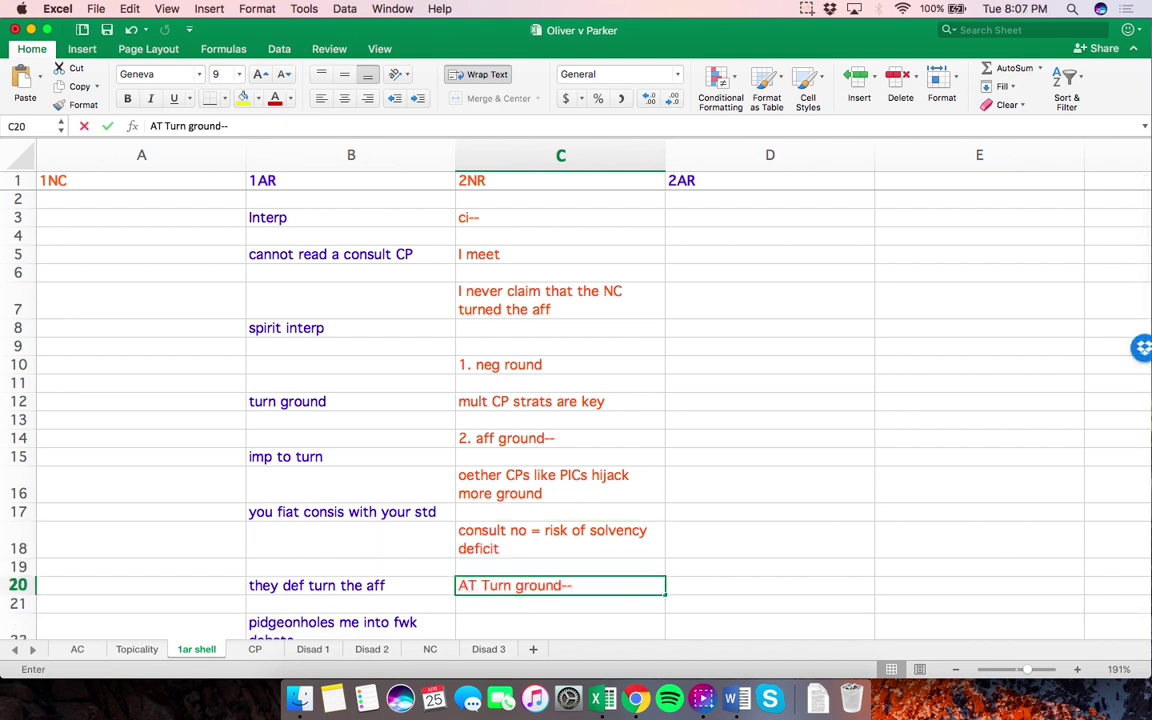
pyautogui.press('Return')
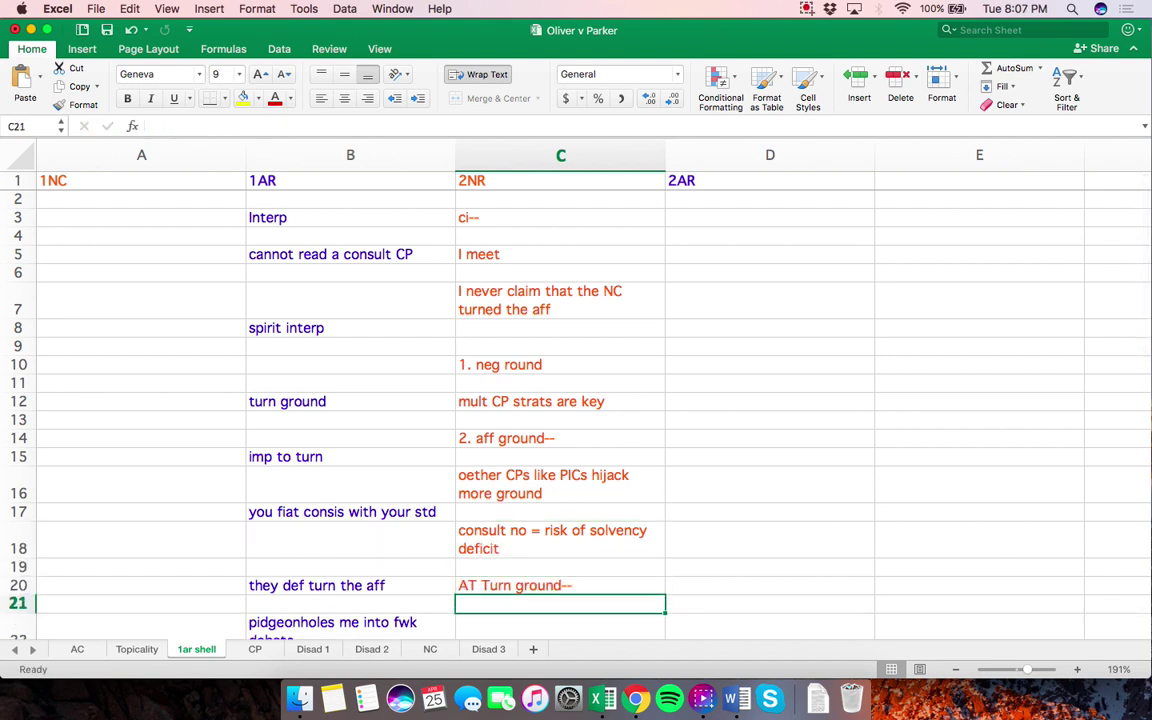
pyautogui.write("I didn't turn aff; 100")
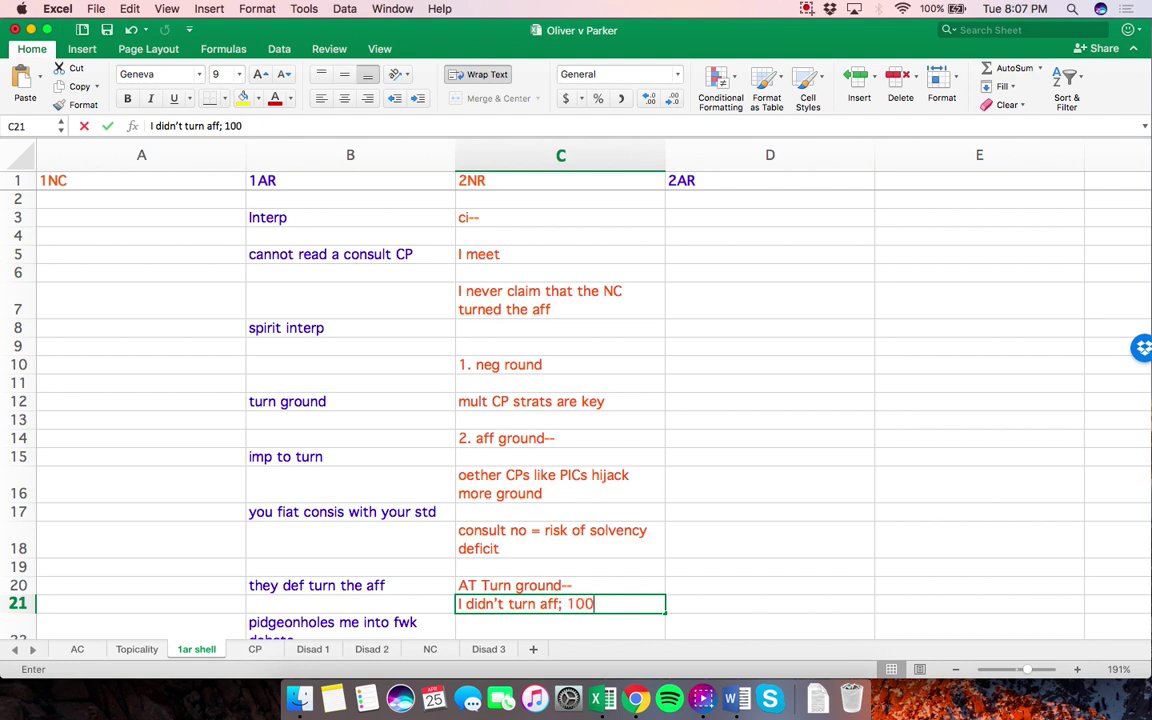
pyautogui.write('% reciprocal;')
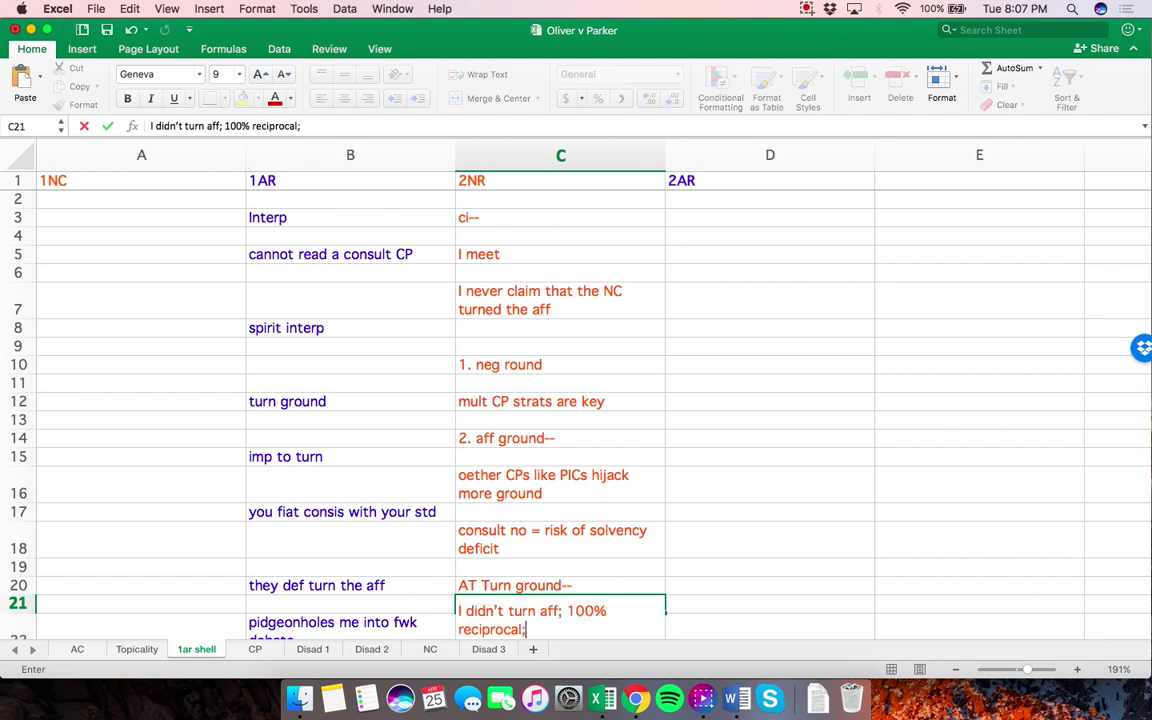
pyautogui.write(' ultimate question is ')
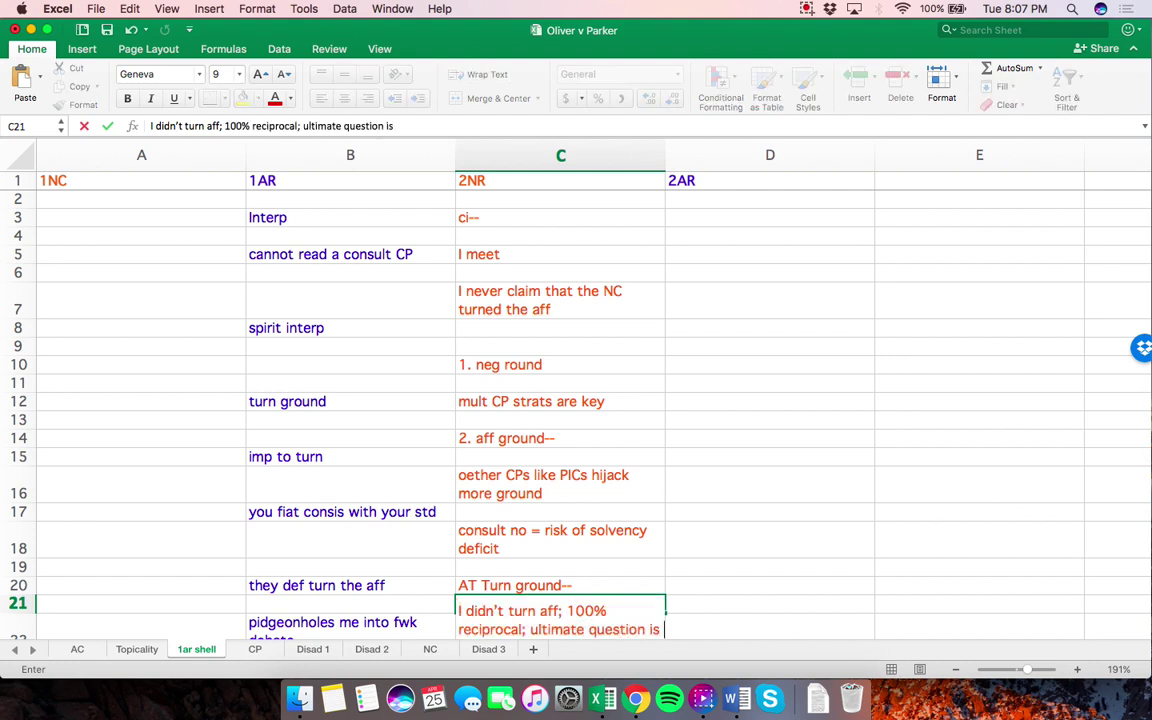
pyautogui.write('if there is non reciprocal ')
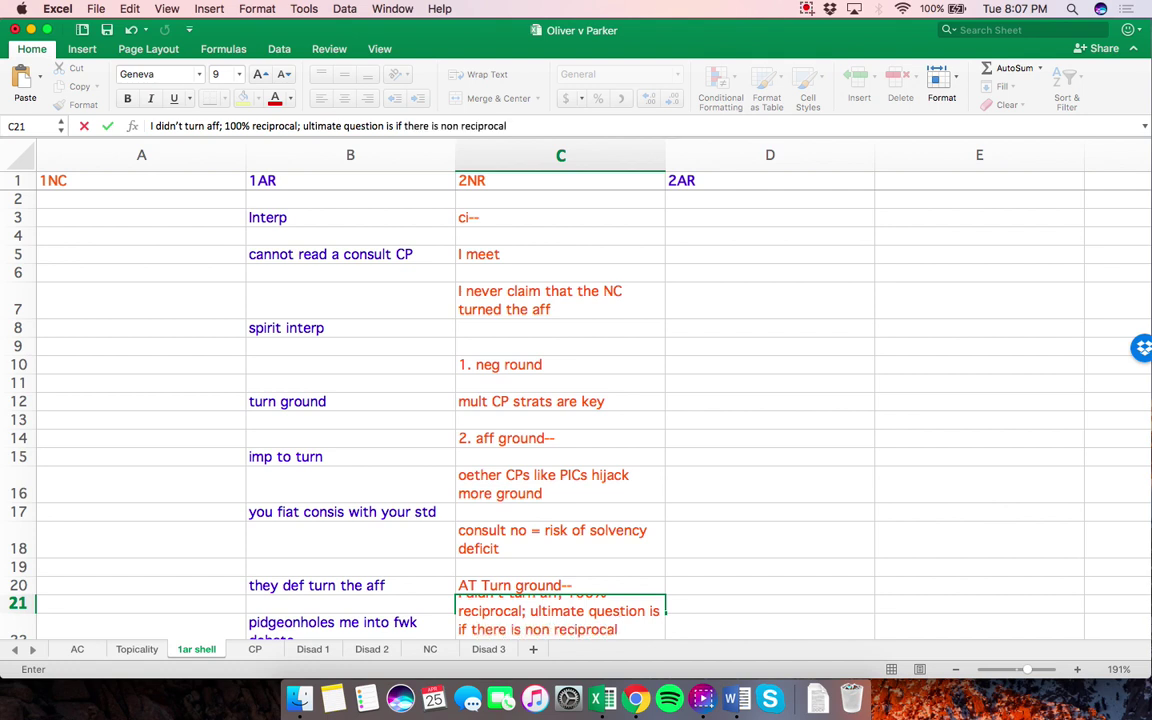
pyautogui.write('abuse in th')
pyautogui.write('is ground')
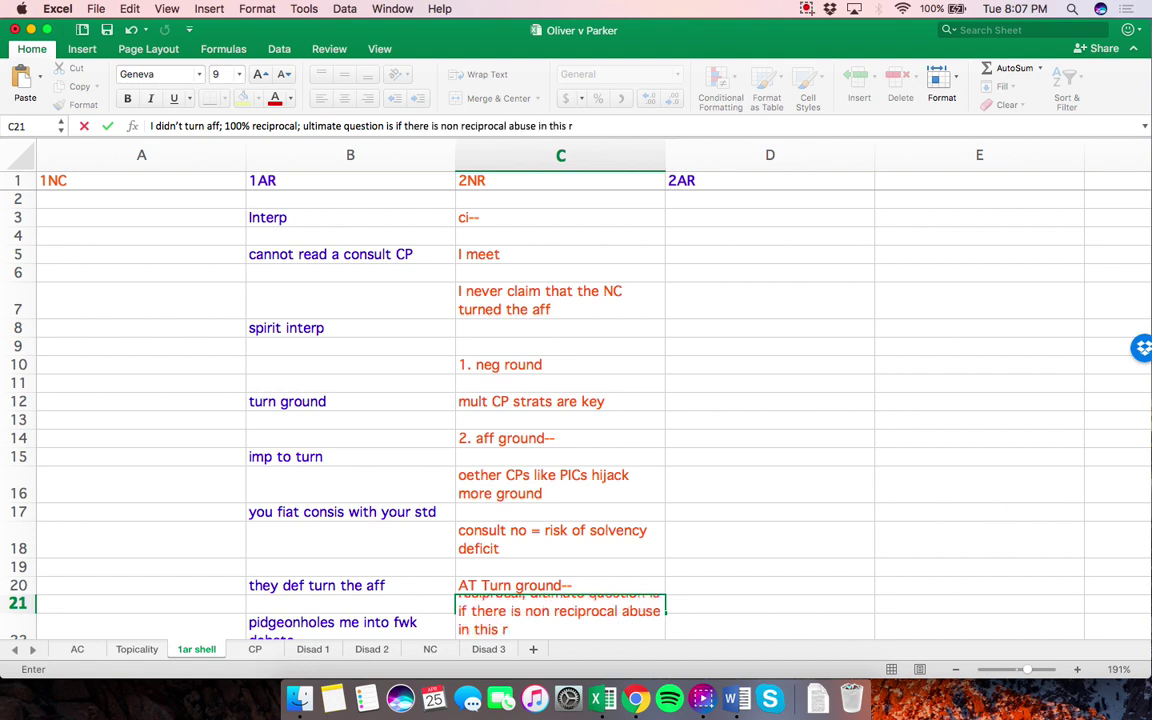
pyautogui.press('Return')
# Enter "you say it solves the aff but it is a huge mag solv def if aff doesn't happen" in 2NR cell C22
pyautogui.write('you say')
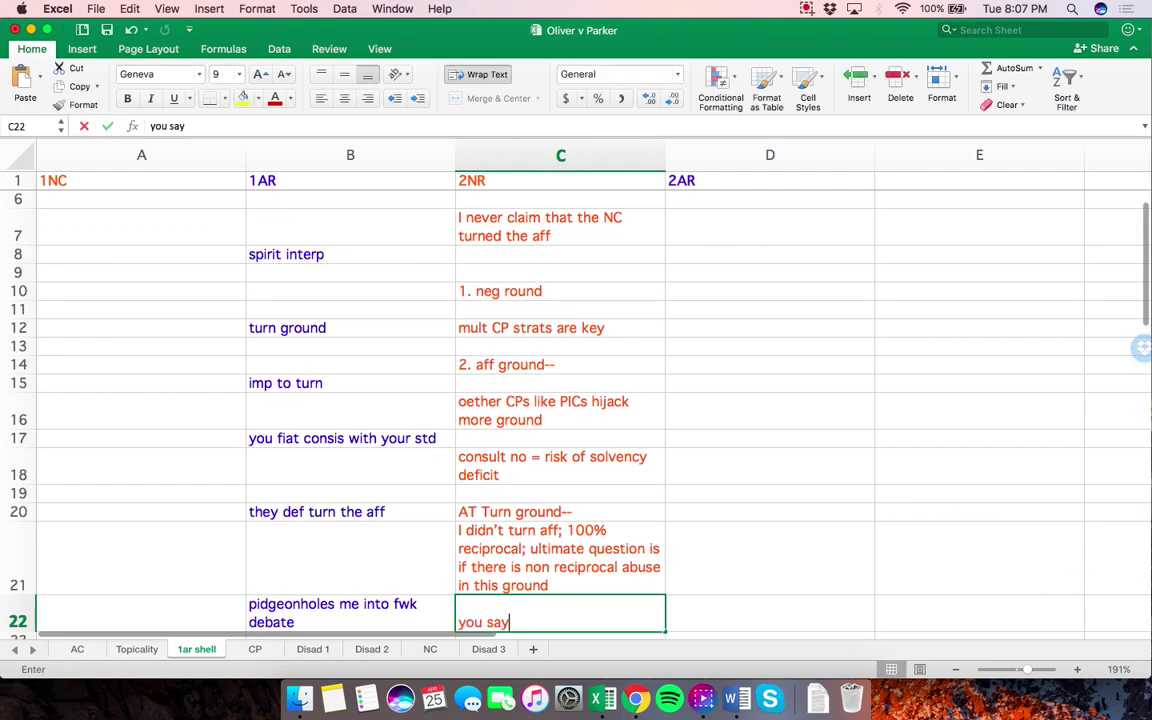
pyautogui.write(' it solves the aff but ')
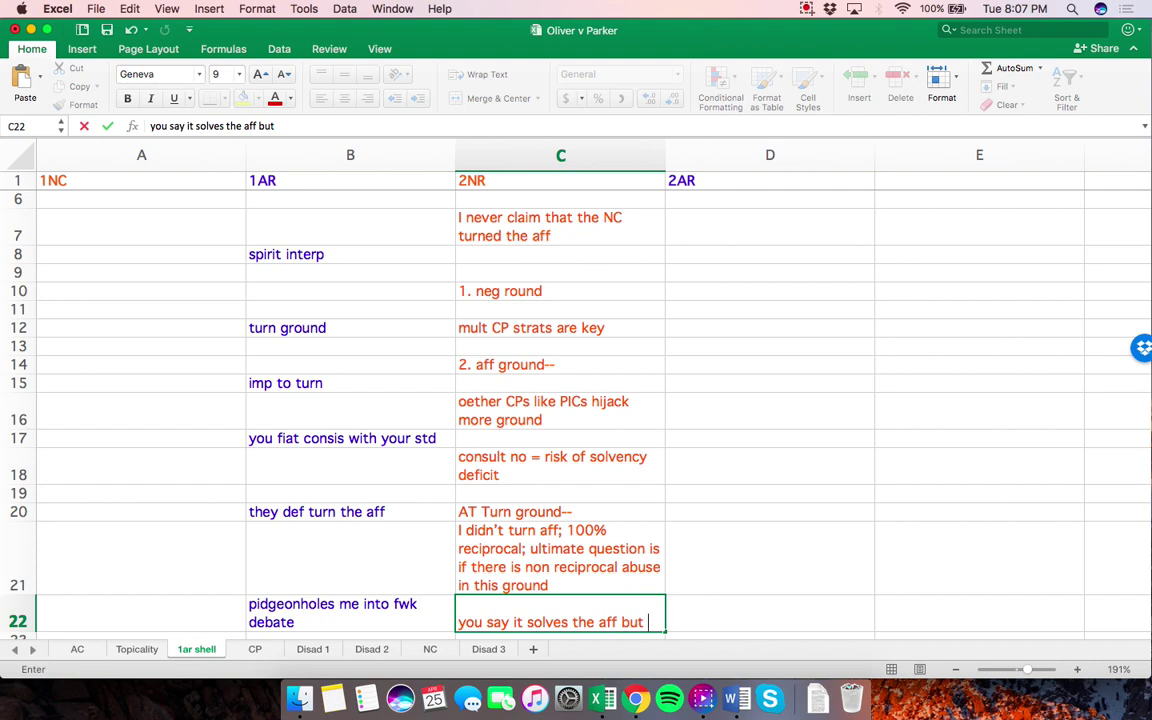
pyautogui.write('it is a huge mag')
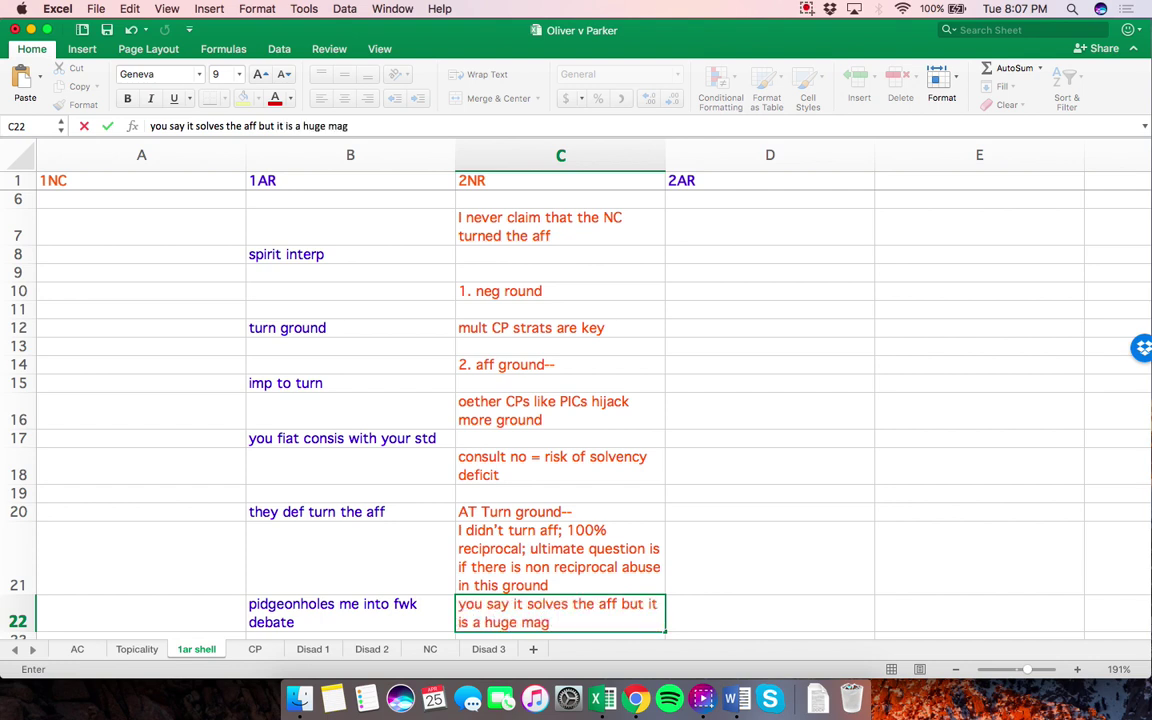
pyautogui.write(' solv def if')
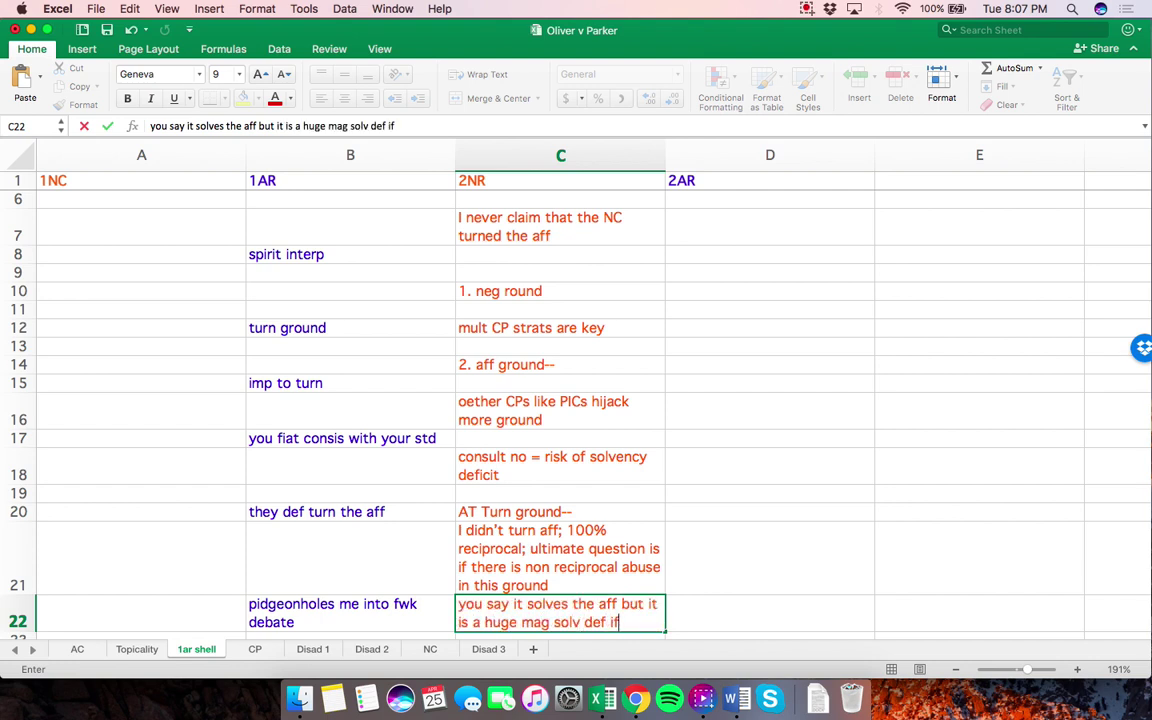
pyautogui.write(" aff doesn't happen")
pyautogui.press('Return')
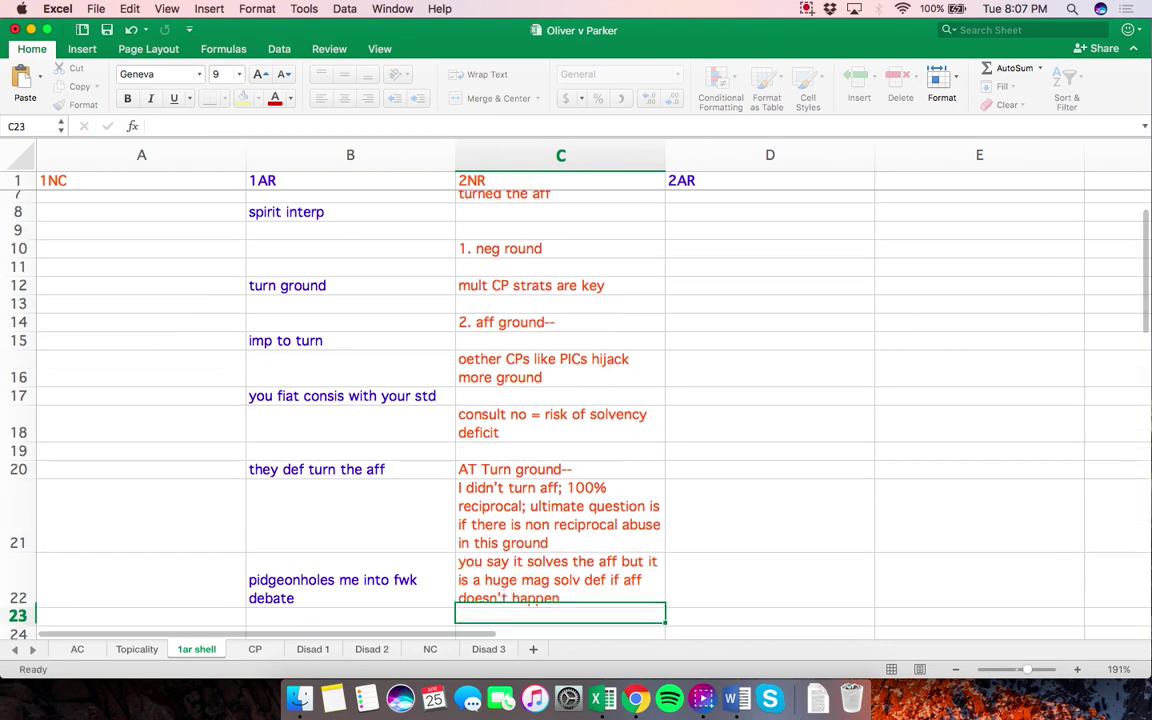
# Enter "learn the fwk debate and prep on it" in 2NR cell C24
pyautogui.press('Return')
pyautogui.write('learn the f')
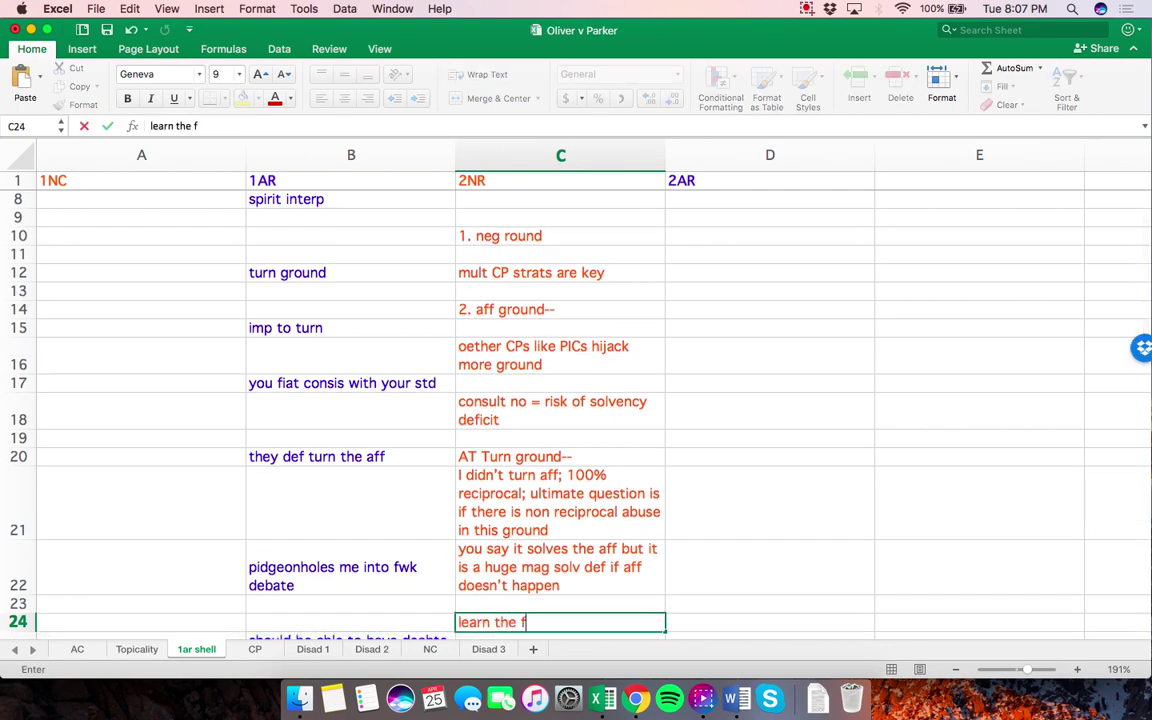
pyautogui.write('wk debate and p')
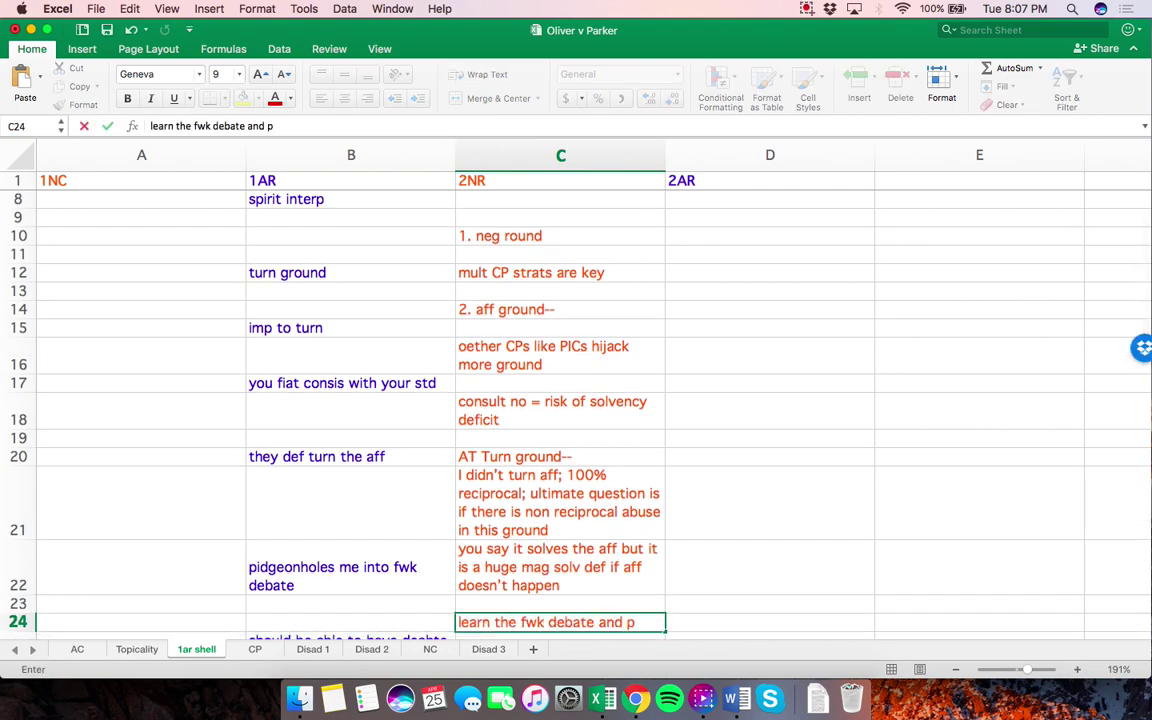
pyautogui.write('rep on it')
pyautogui.press('Return')
# Enter "abuse generally causes other abuse" in 2NR cell C26, one row below the "any layer of the aff" argument
pyautogui.press('Return')
pyautogui.press('Return')
pyautogui.scroll(-3, 560, 400)
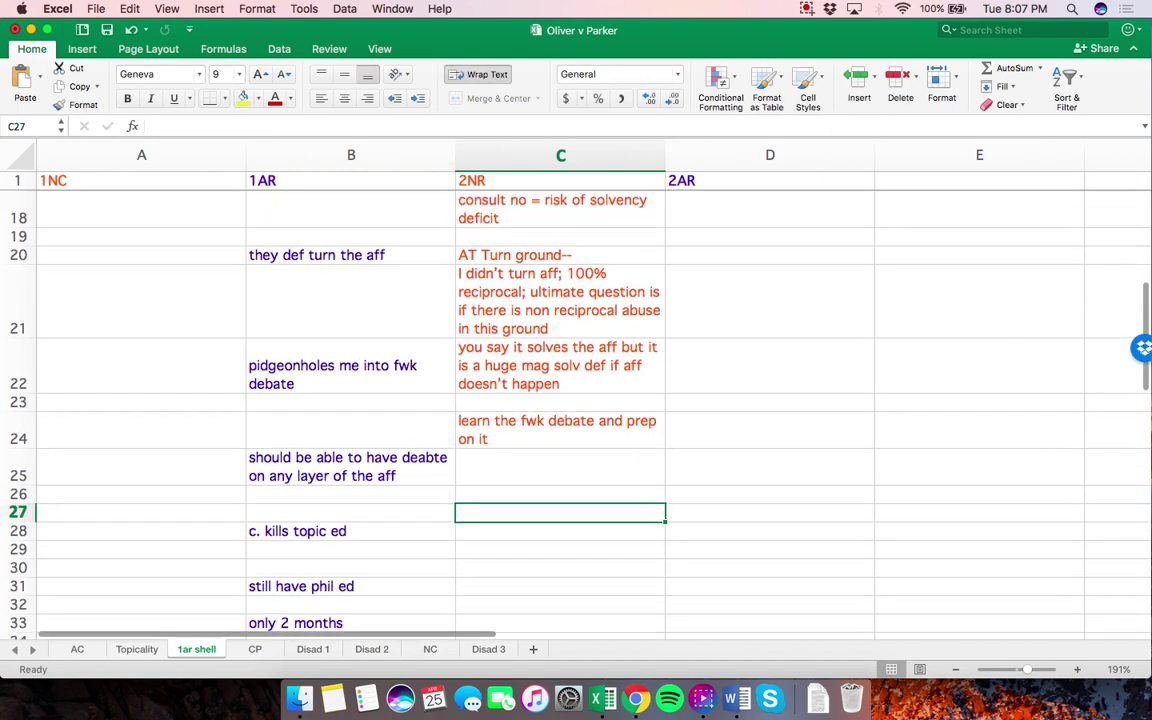
pyautogui.scroll(-1, 560, 400)
pyautogui.click(560, 490)
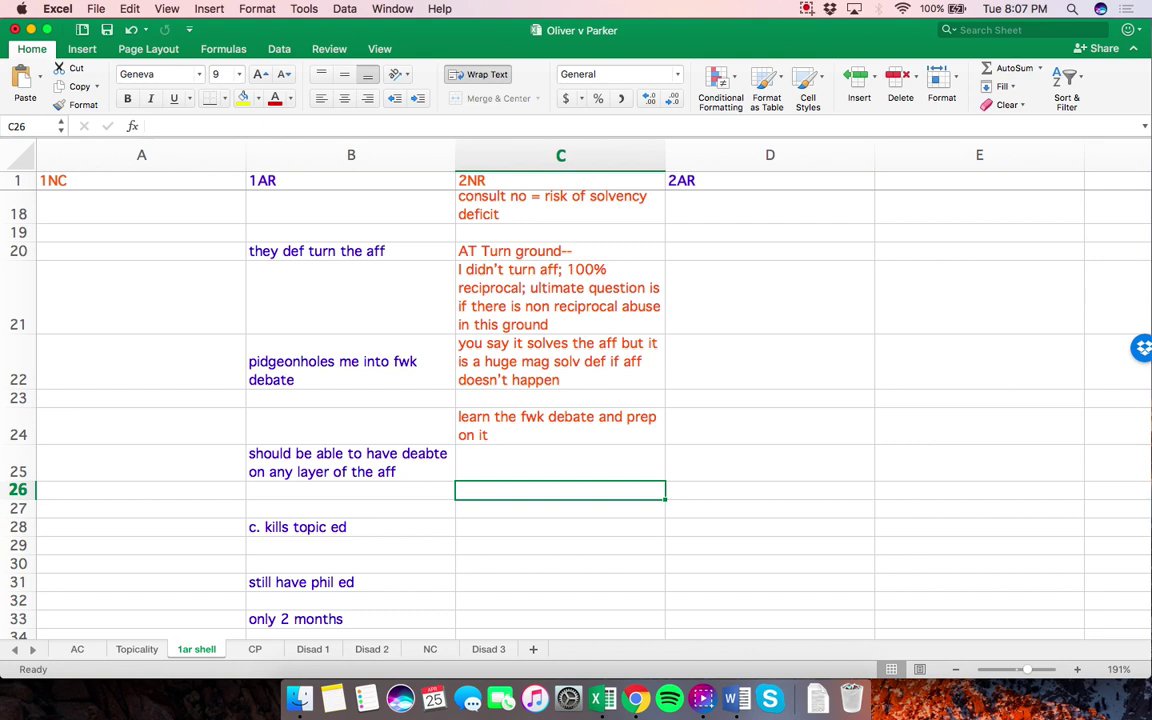
pyautogui.write('abuse generally ')
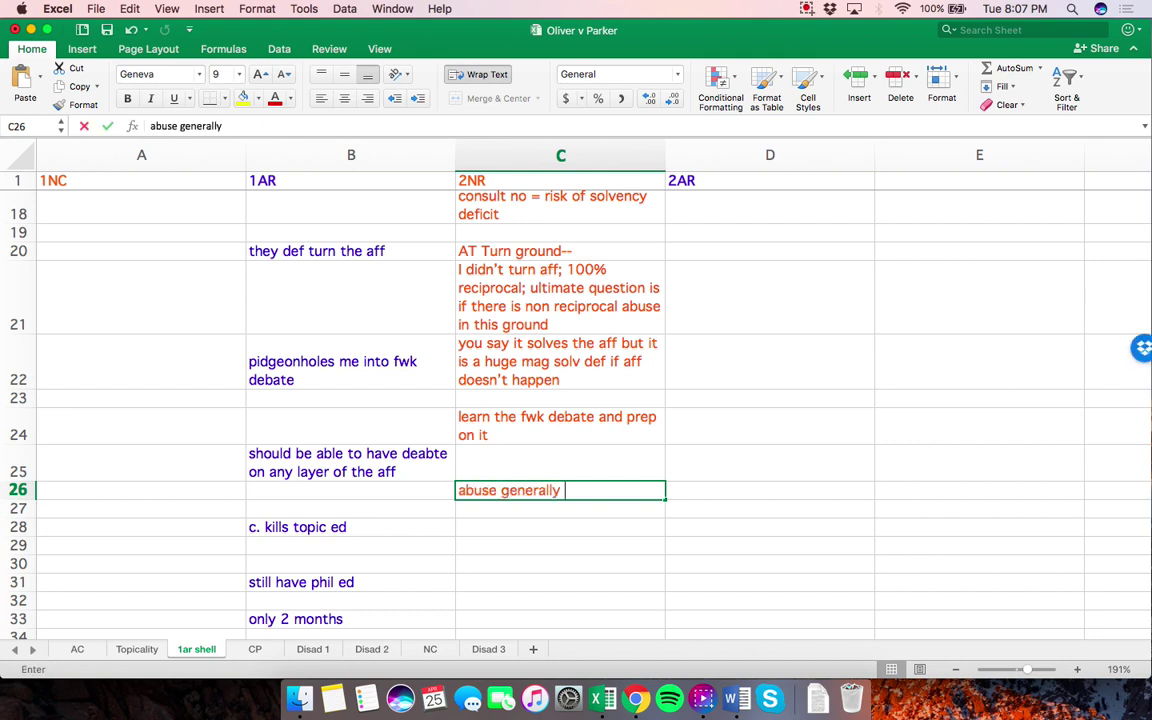
pyautogui.write('causes other abuse')
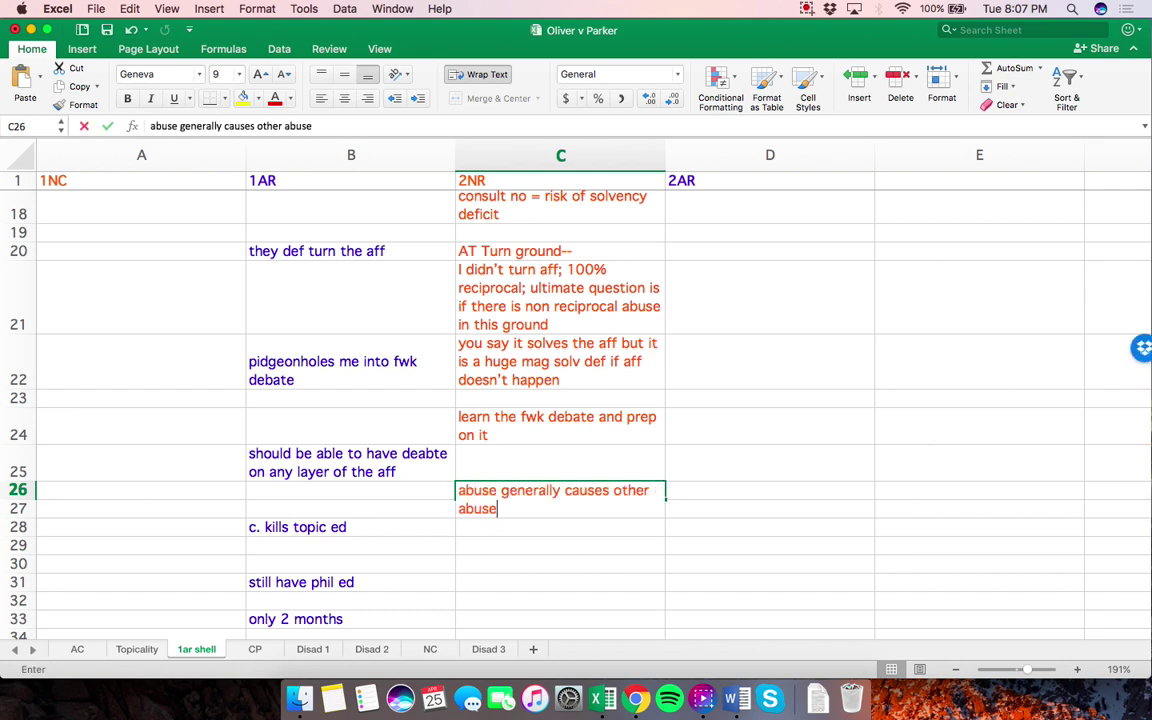
pyautogui.press('Return')
# Enter "begs ? Of line by line bdeate" in 2NR cell C28 beside "c. kills topic ed"
pyautogui.press('Return')
pyautogui.write('be')
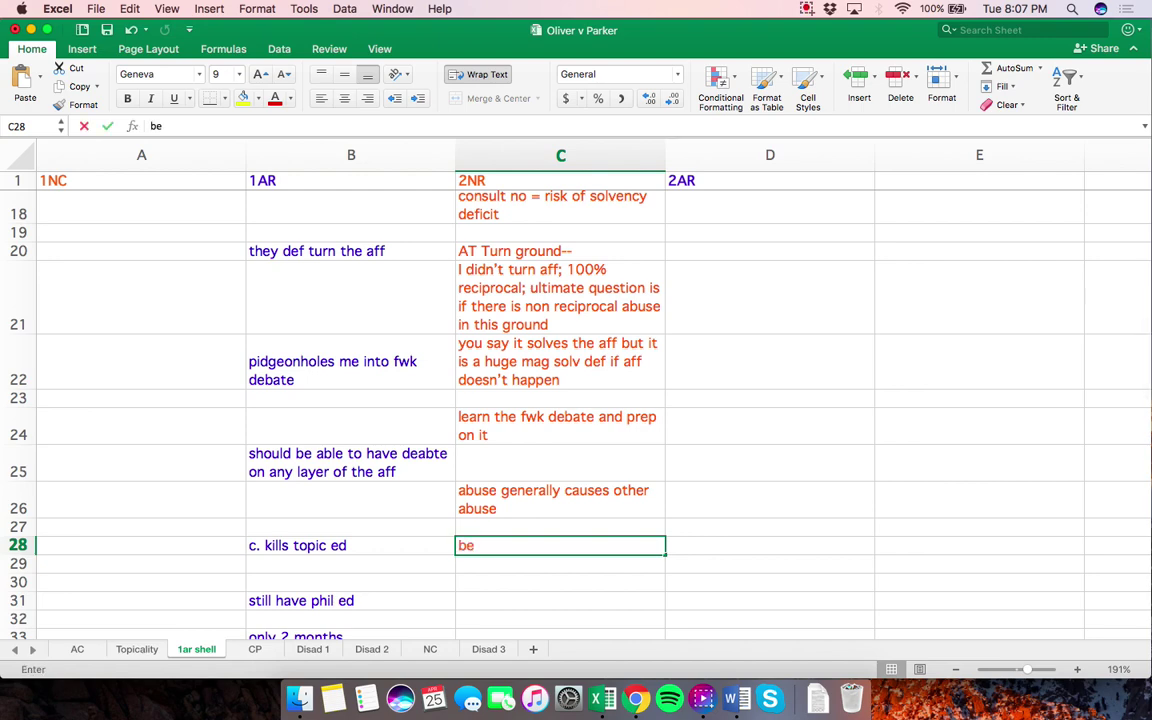
pyautogui.write('gs ? Of line by line')
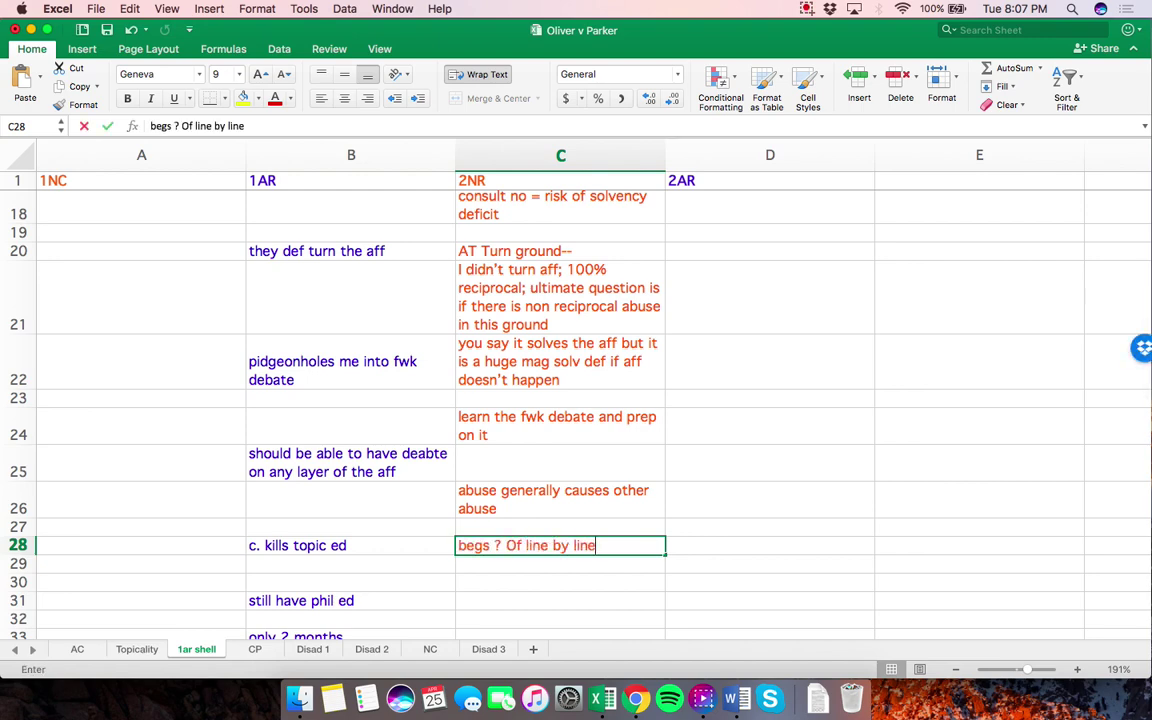
pyautogui.write(' bdeate')
pyautogui.press('Return')
# Enter "use strength of link weighing" in 2NR cell C30, just above the "still have phil ed" row
pyautogui.press('Return')
pyautogui.scroll(-3, 560, 400)
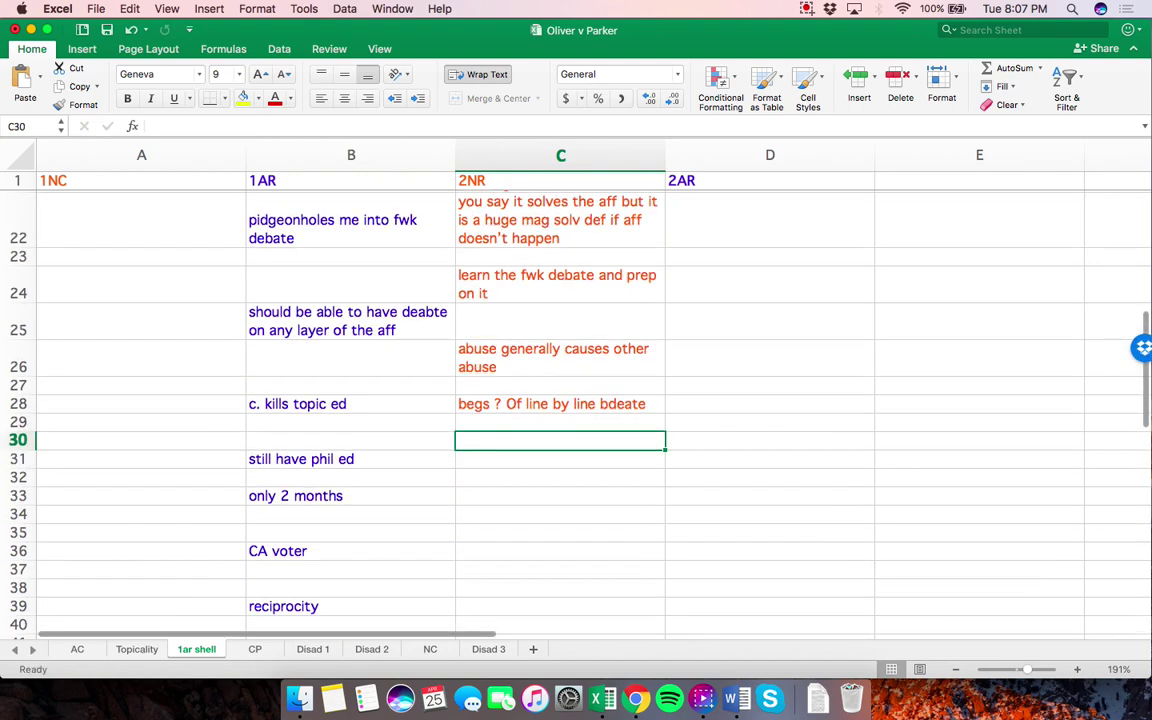
pyautogui.write('use strength of links ')
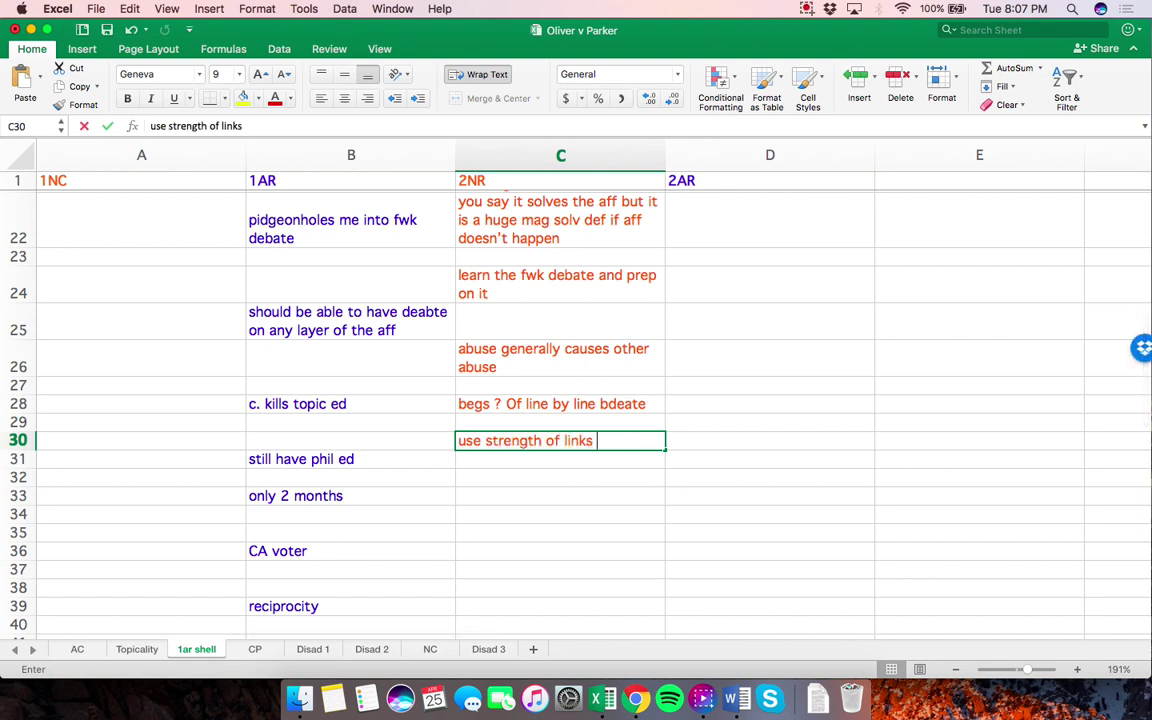
pyautogui.write('w')
pyautogui.press('BackSpace')
pyautogui.press('BackSpace')
pyautogui.press('BackSpace')
pyautogui.write('weighing')
pyautogui.press('Return')
# Enter "still have to answer T" in 2NR cell C32 and "use some degree of modesty" in C33 beside "only 2 months"
pyautogui.press('Return')
pyautogui.write('st')
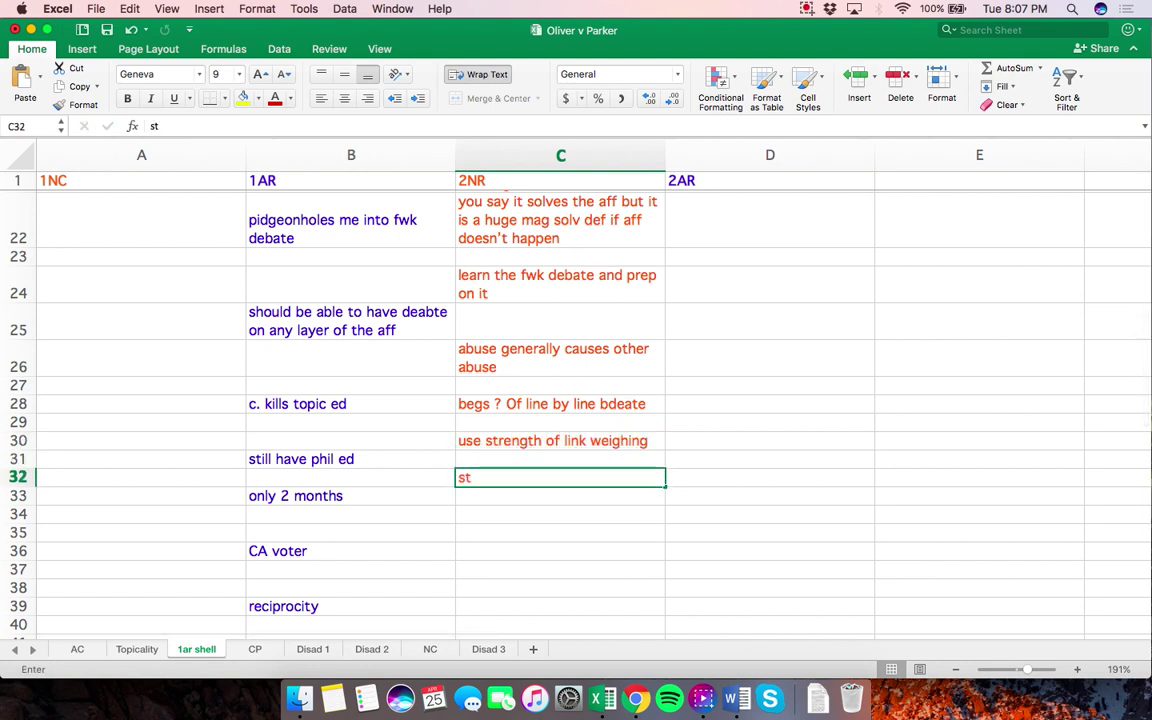
pyautogui.write('ill have to answerT')
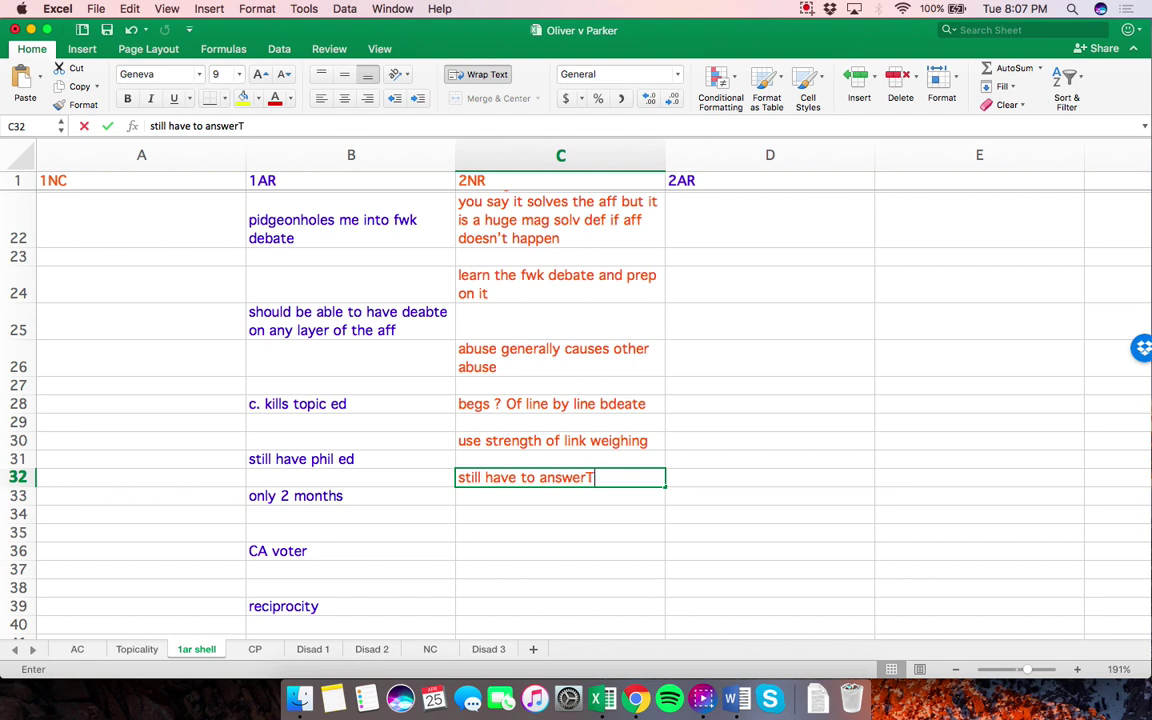
pyautogui.press('BackSpace')
pyautogui.write('T')
pyautogui.press('Return')
pyautogui.write('use some d')
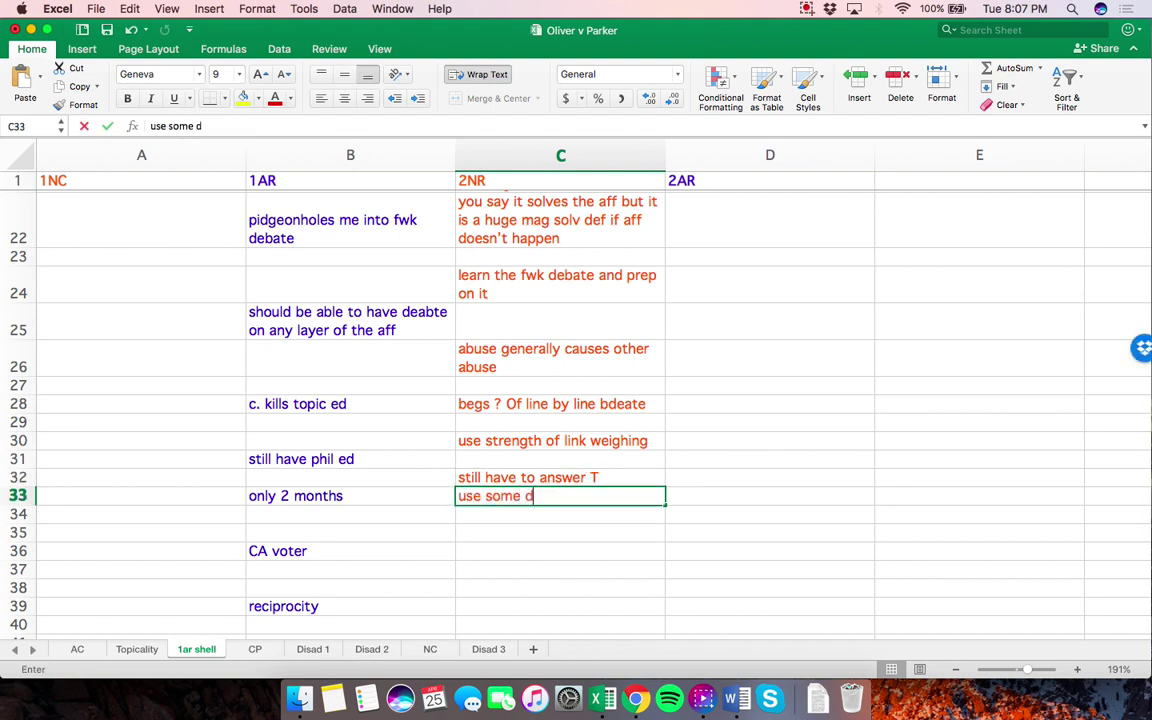
pyautogui.write('egree of modesty')
pyautogui.press('Return')
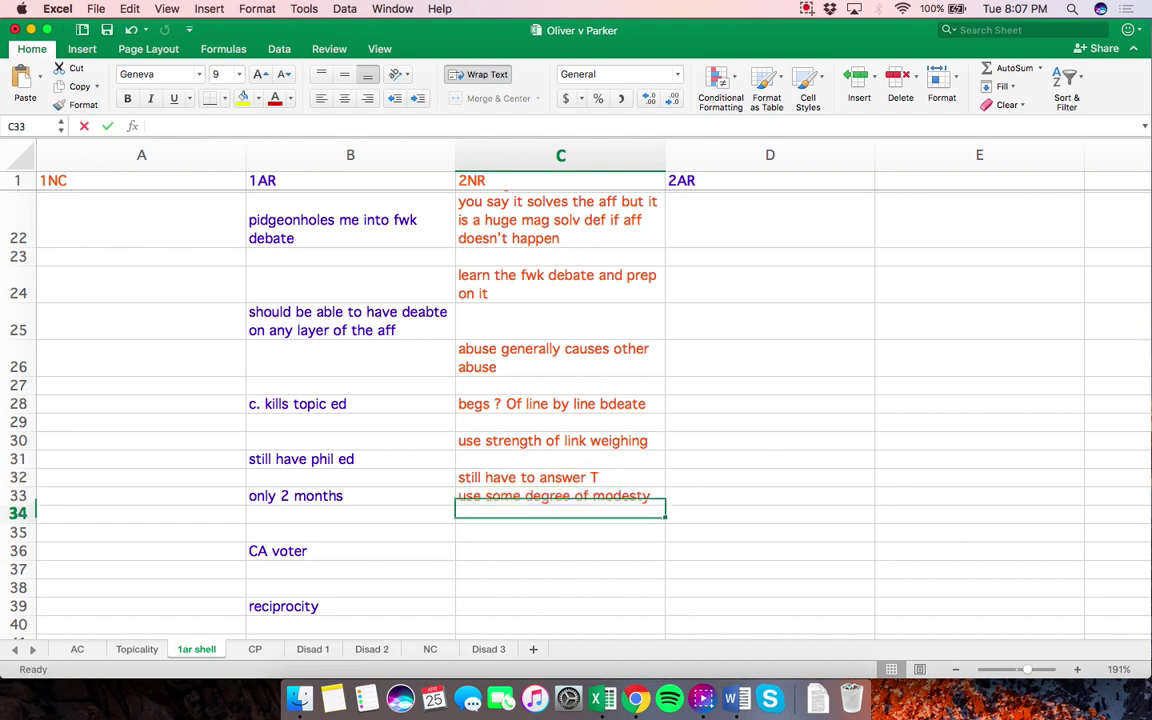
# Enter "nothing auto precludes" in 2NR cell C35, just above the "CA voter" row
pyautogui.press('Return')
pyautogui.write('nothing auto')
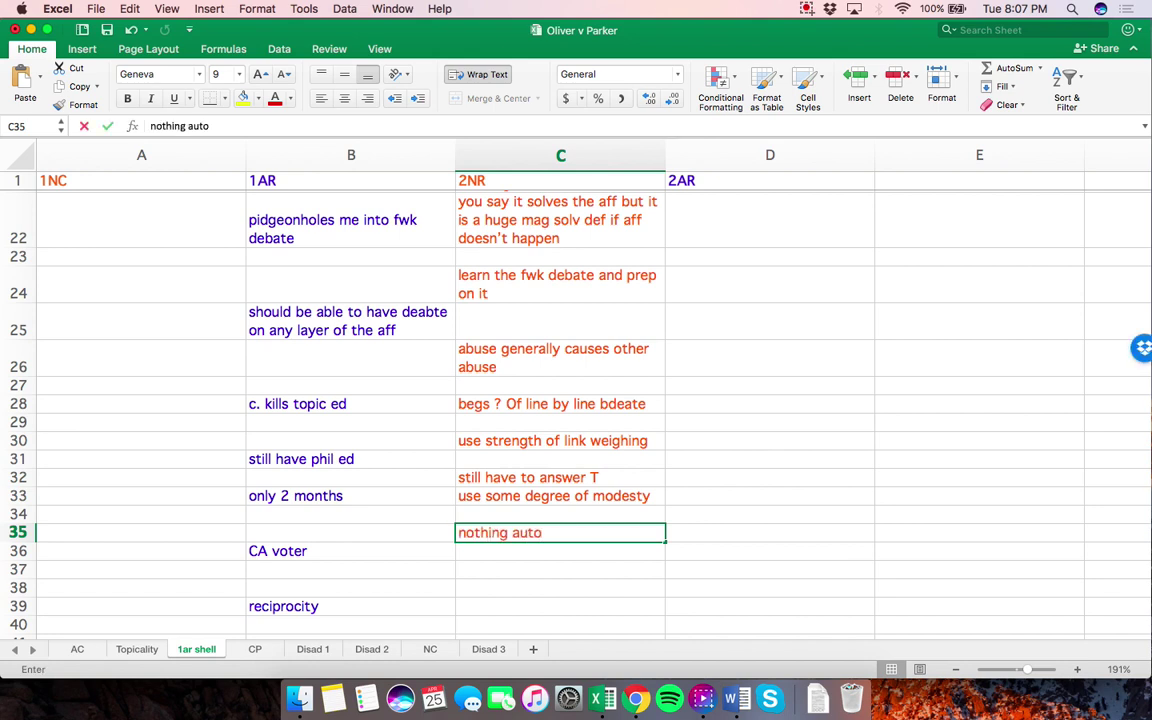
pyautogui.write(' precludes')
pyautogui.press('Return')
# Enter "T ow theory" in 2NR cell C38, just above the "reciprocity" row
pyautogui.press('Return')
pyautogui.press('Return')
pyautogui.write('a')
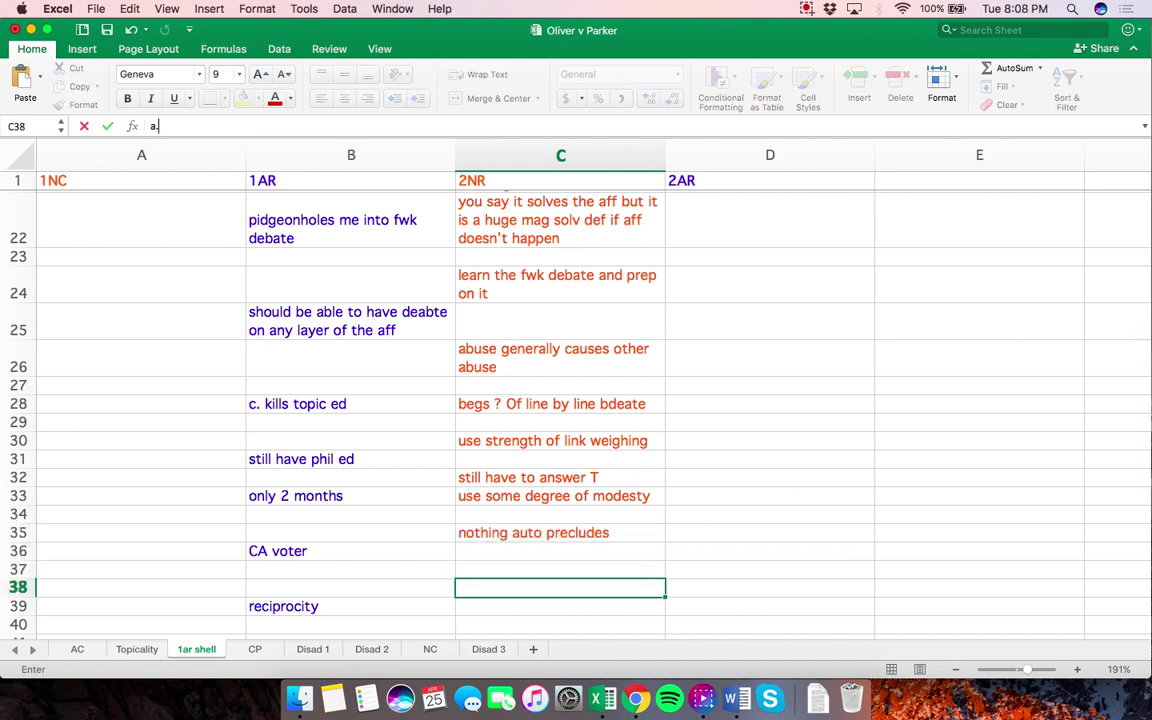
pyautogui.press('BackSpace')
pyautogui.write('T ow')
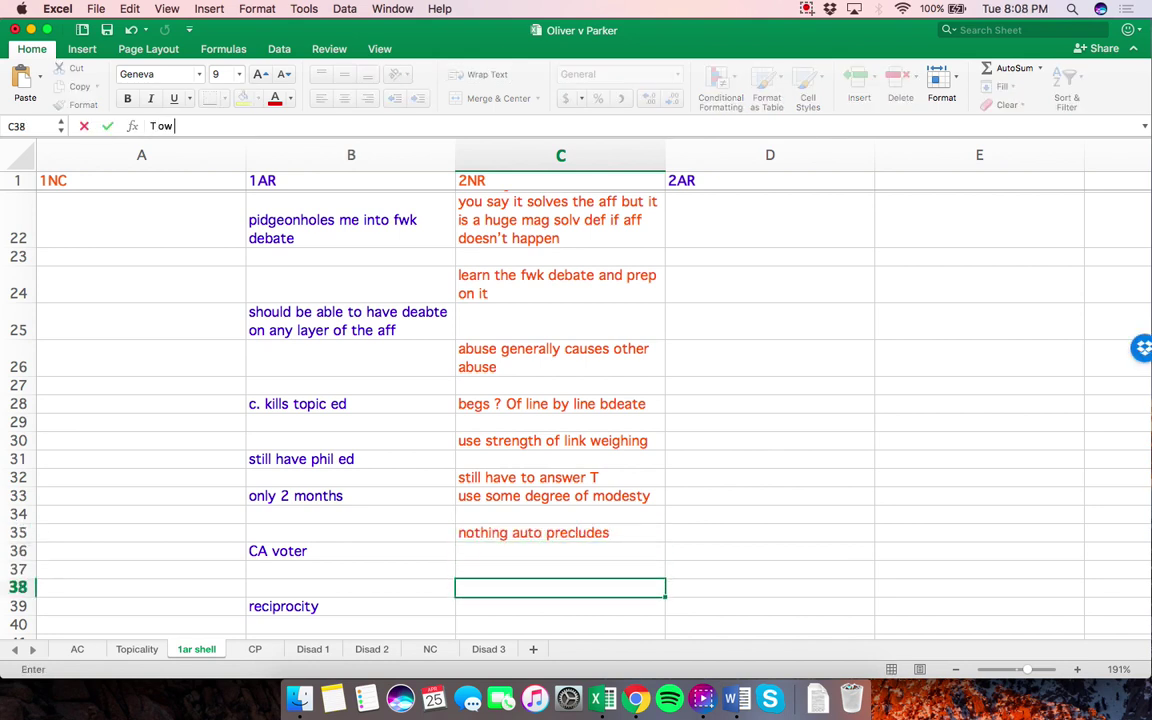
pyautogui.write(' theory')
pyautogui.press('Return')
# Enter "a. time frame--last topic on topic" in 2NR cell C40, below the "reciprocity" row
pyautogui.press('Return')
pyautogui.write('a. time fram')
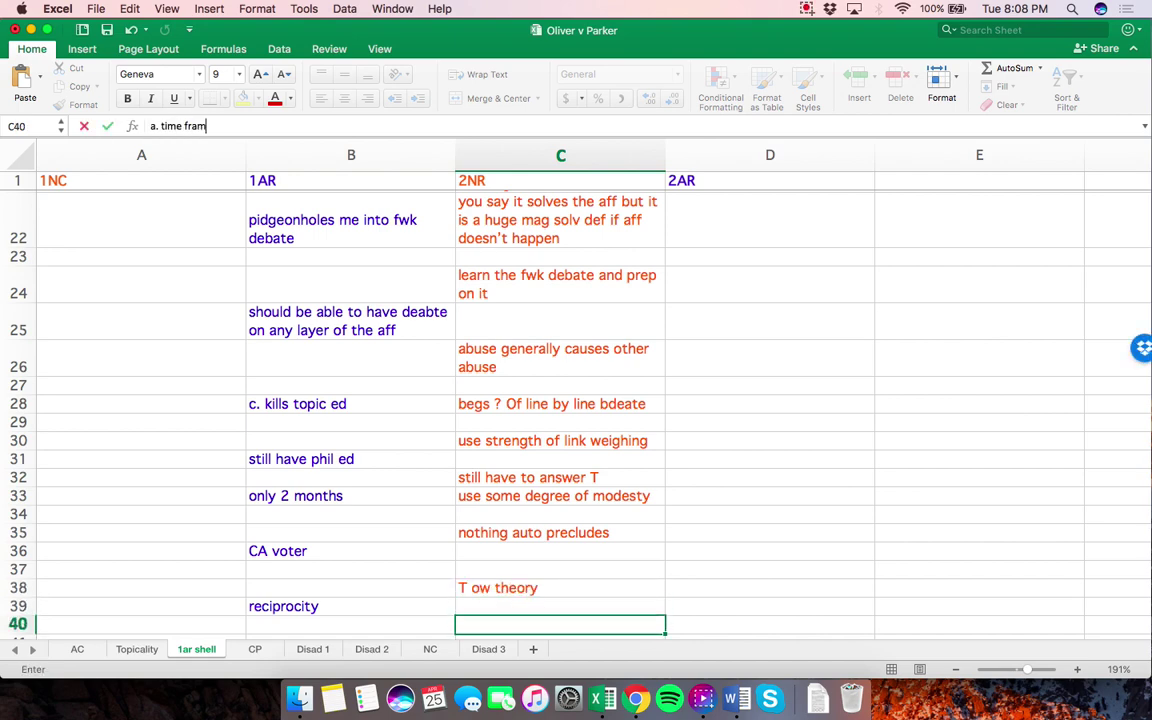
pyautogui.write('e--last topic on topic')
pyautogui.press('Return')
# Enter "b. temporal abuse--aff is starting point on abuse" in 2NR cell C42 beside "shell ow"
pyautogui.press('Return')
pyautogui.write('2')
pyautogui.press('BackSpace')
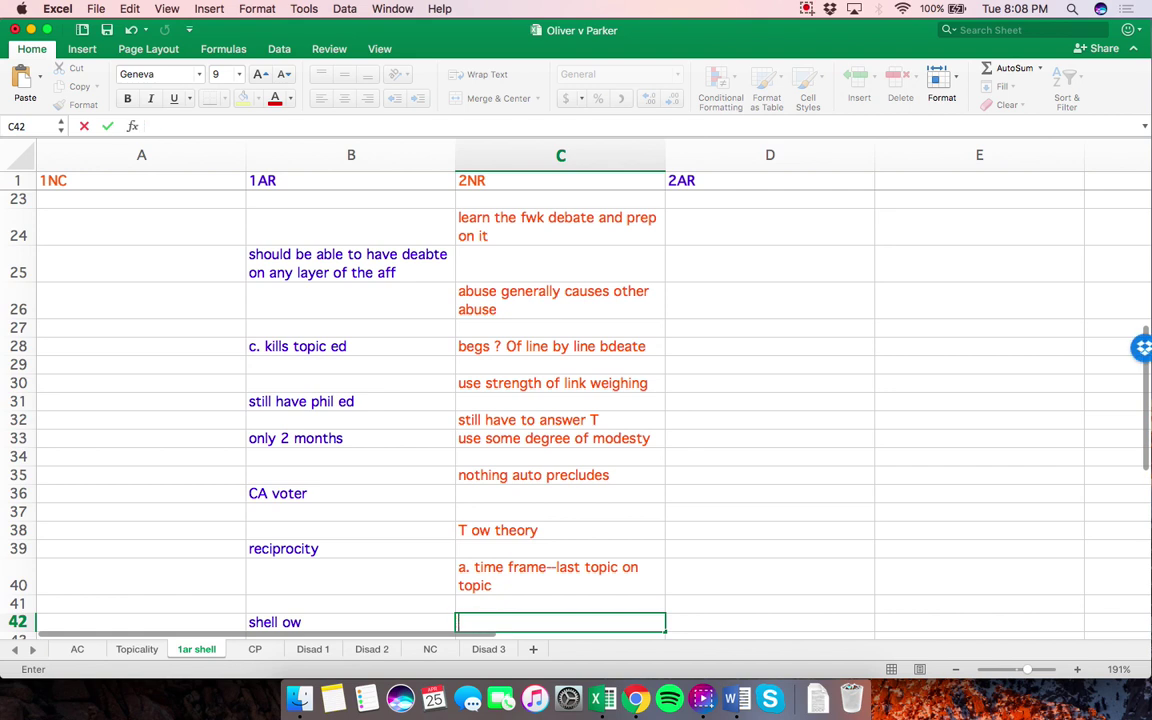
pyautogui.write('b. temporal')
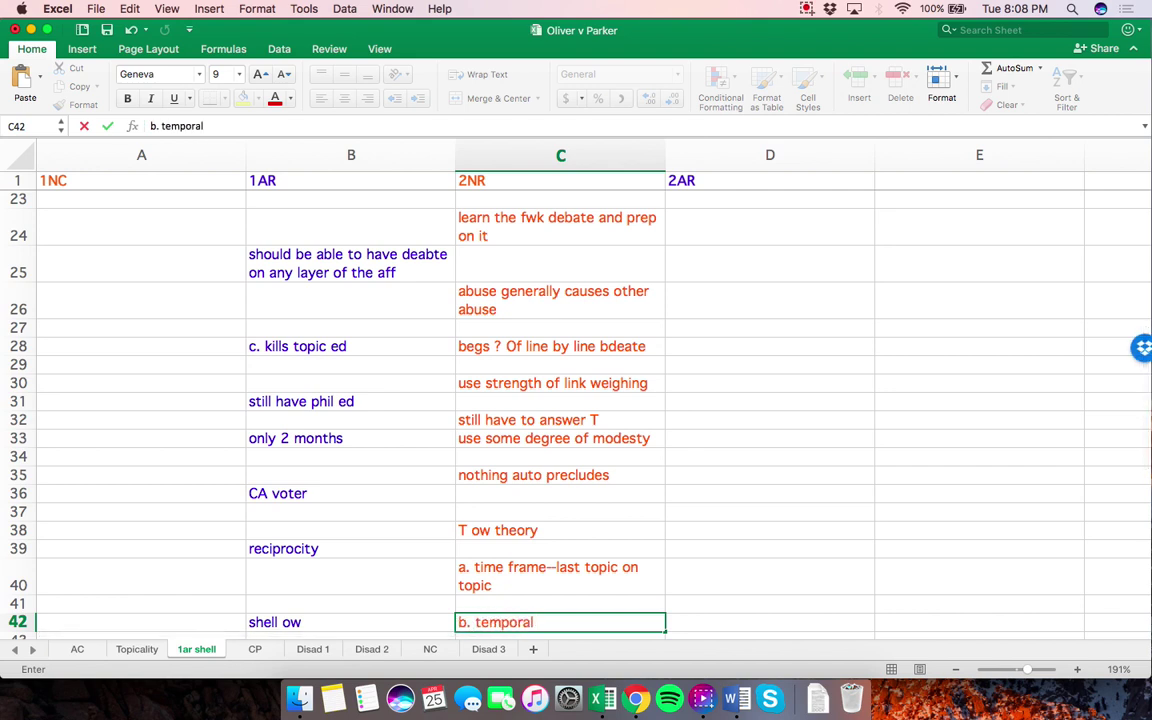
pyautogui.write(' abuse--aff is st')
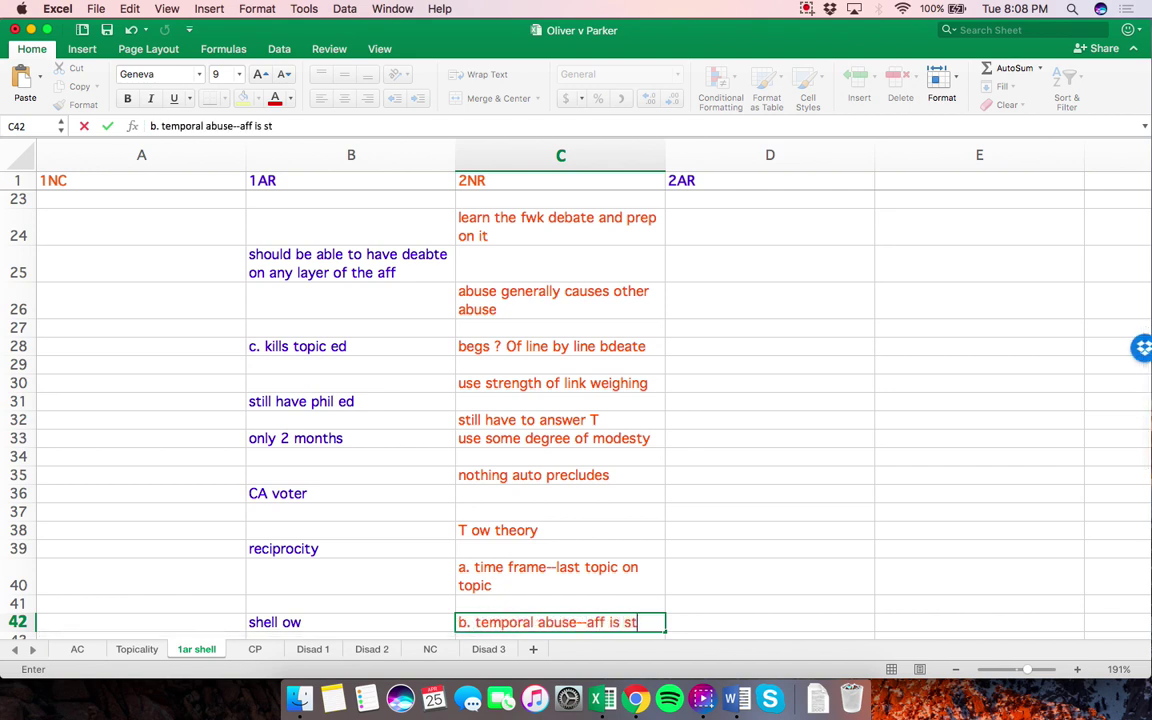
pyautogui.write('arting point on')
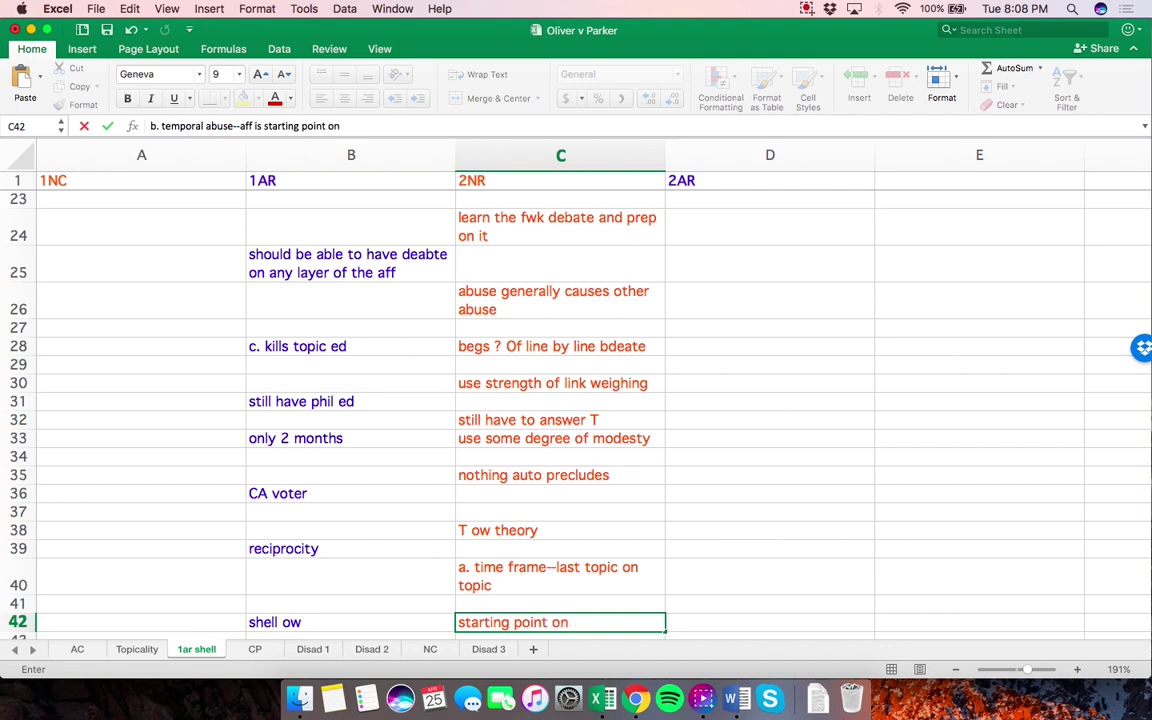
pyautogui.write(' abuse')
pyautogui.press('Return')
pyautogui.press('Return')
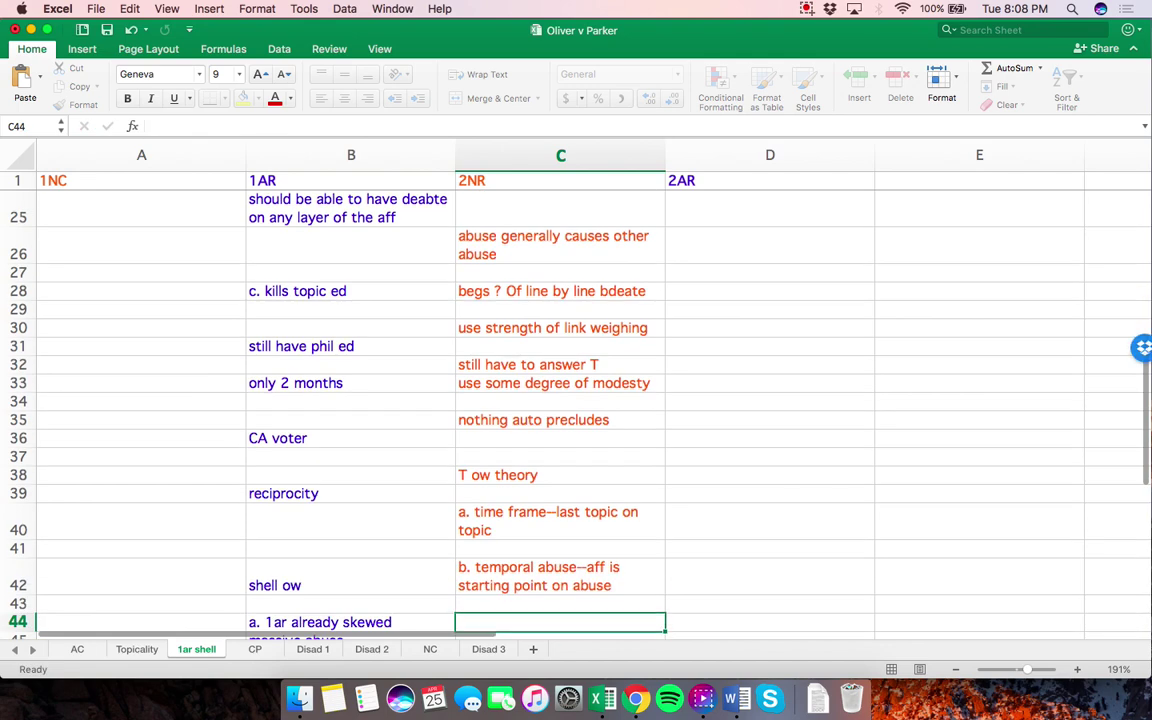
# Review the 1AR and 2NR columns of the 1ar shell sheet from the Interp row down to the last arguments
pyautogui.scroll(10, 560, 400)
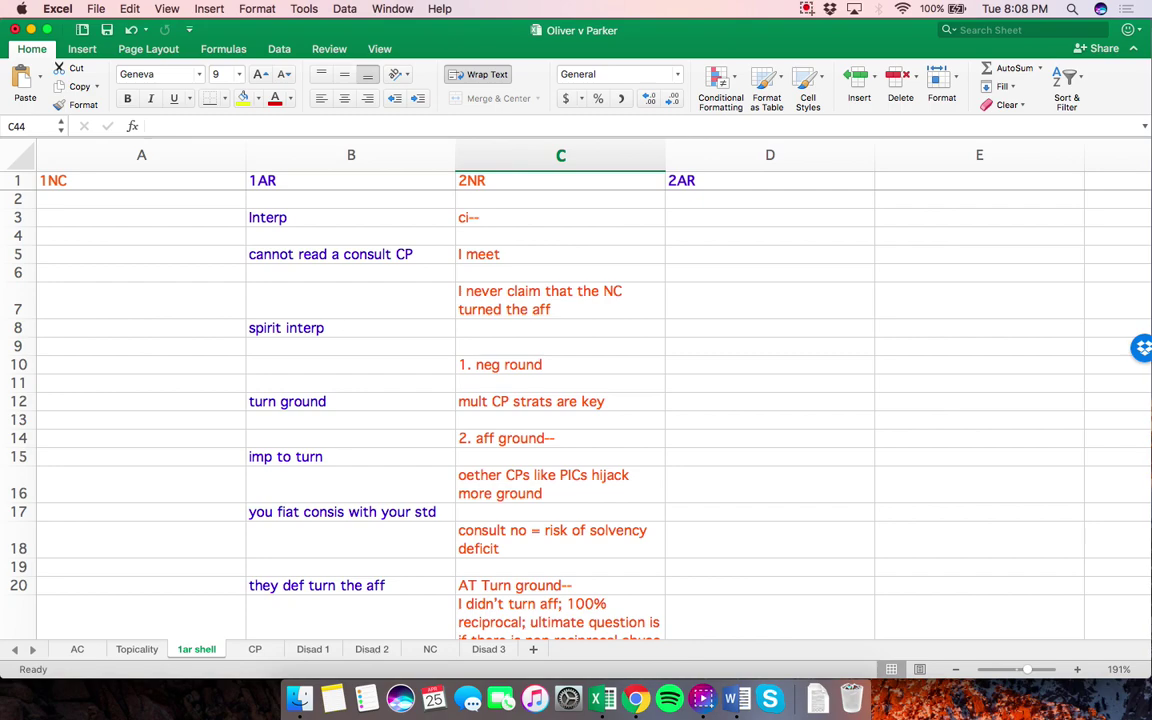
pyautogui.scroll(-15, 560, 400)
pyautogui.scroll(6, 560, 400)
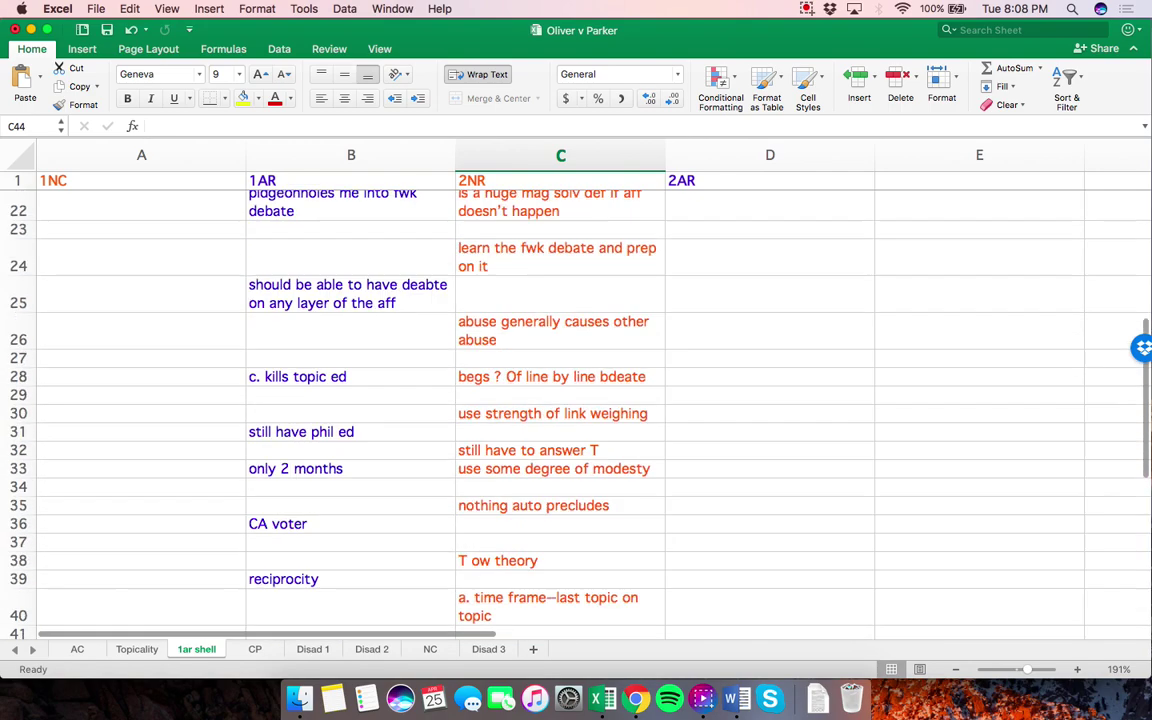
pyautogui.scroll(7, 560, 400)
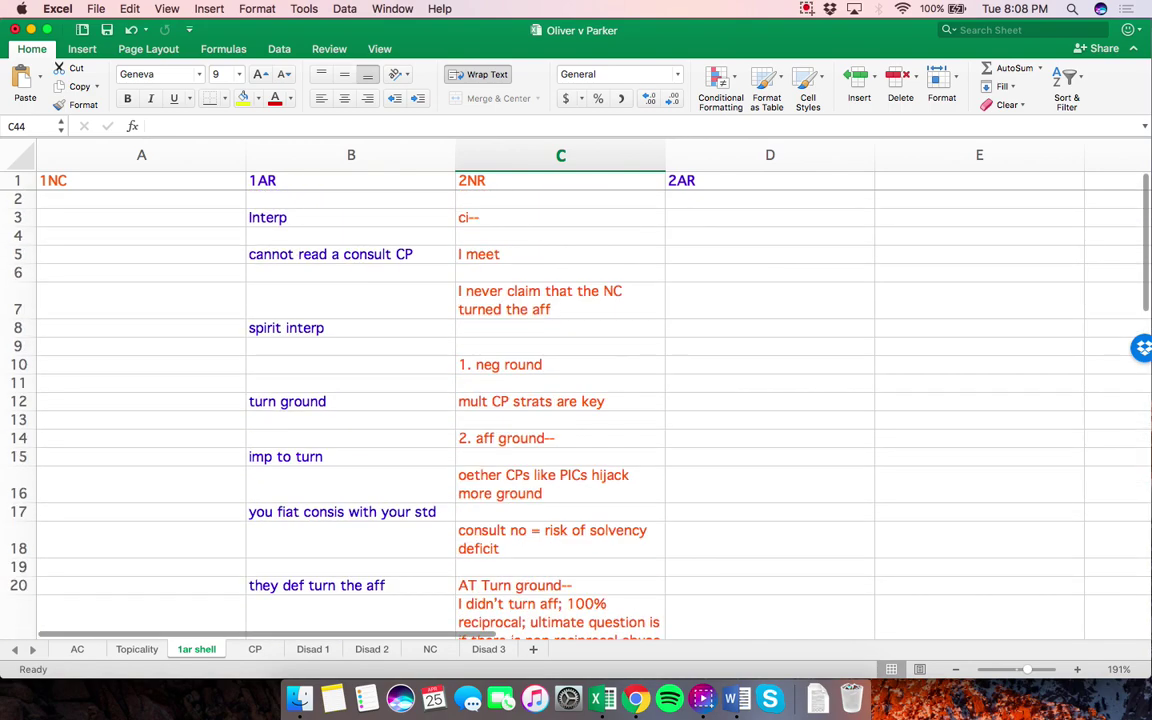
pyautogui.click(560, 236)
pyautogui.click(560, 217)
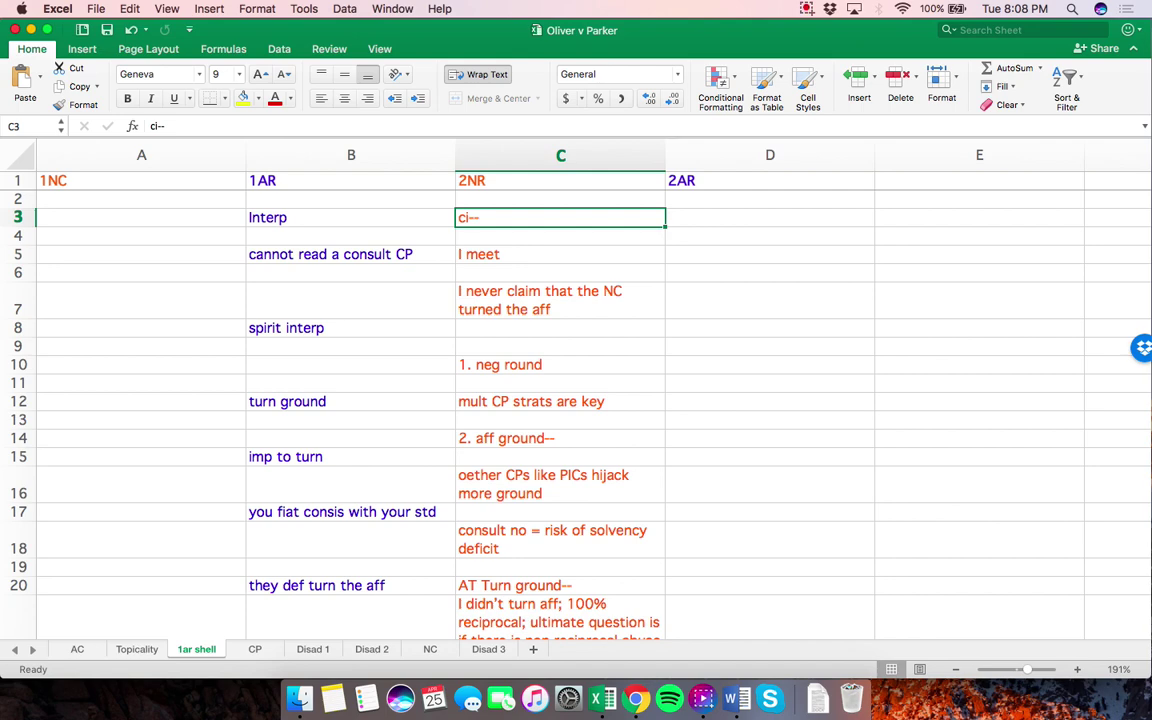
pyautogui.scroll(-10, 560, 400)
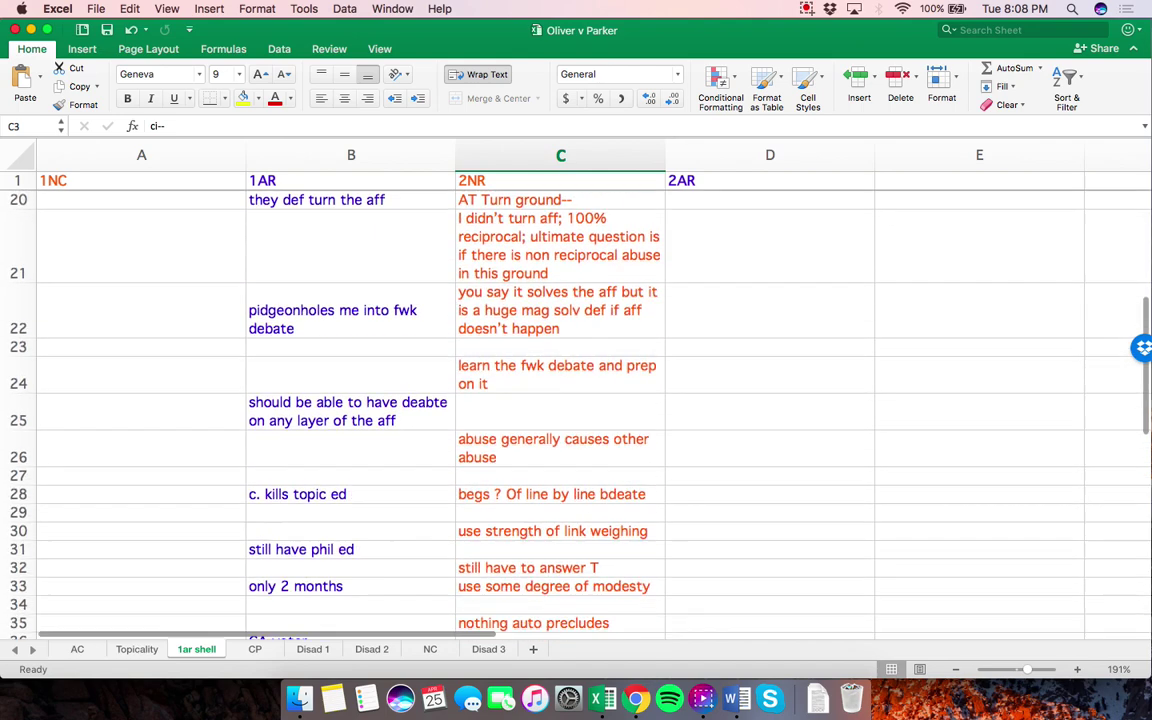
pyautogui.click(560, 364)
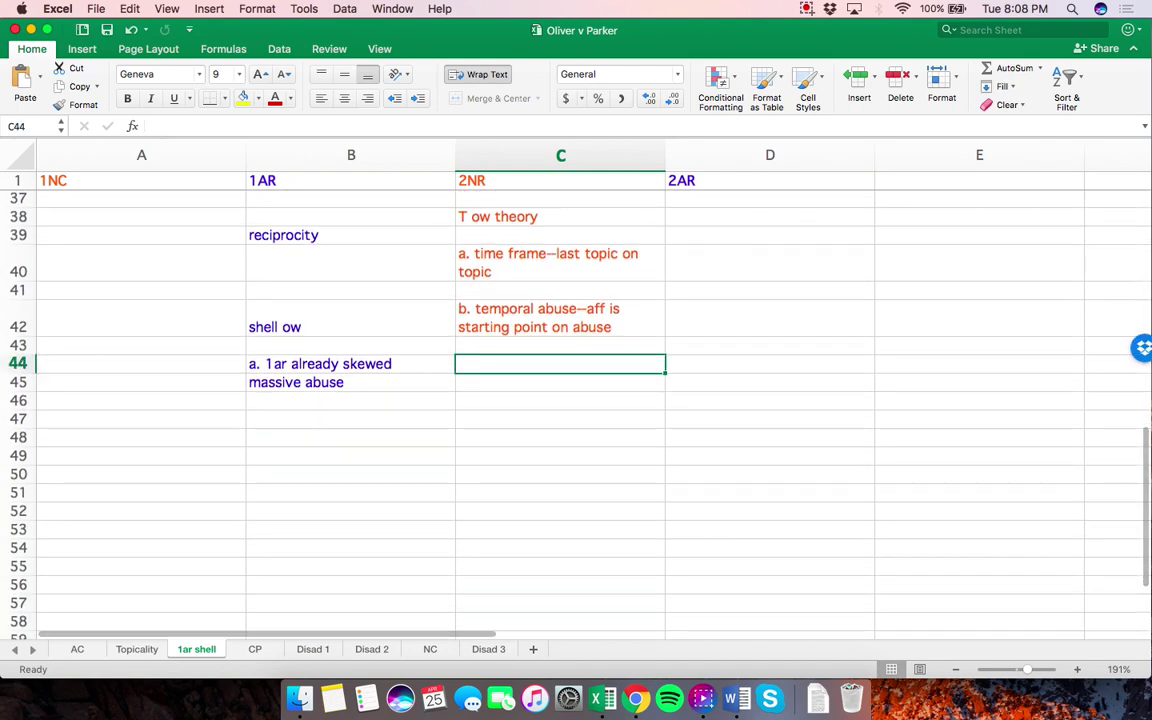
pyautogui.scroll(3, 560, 400)
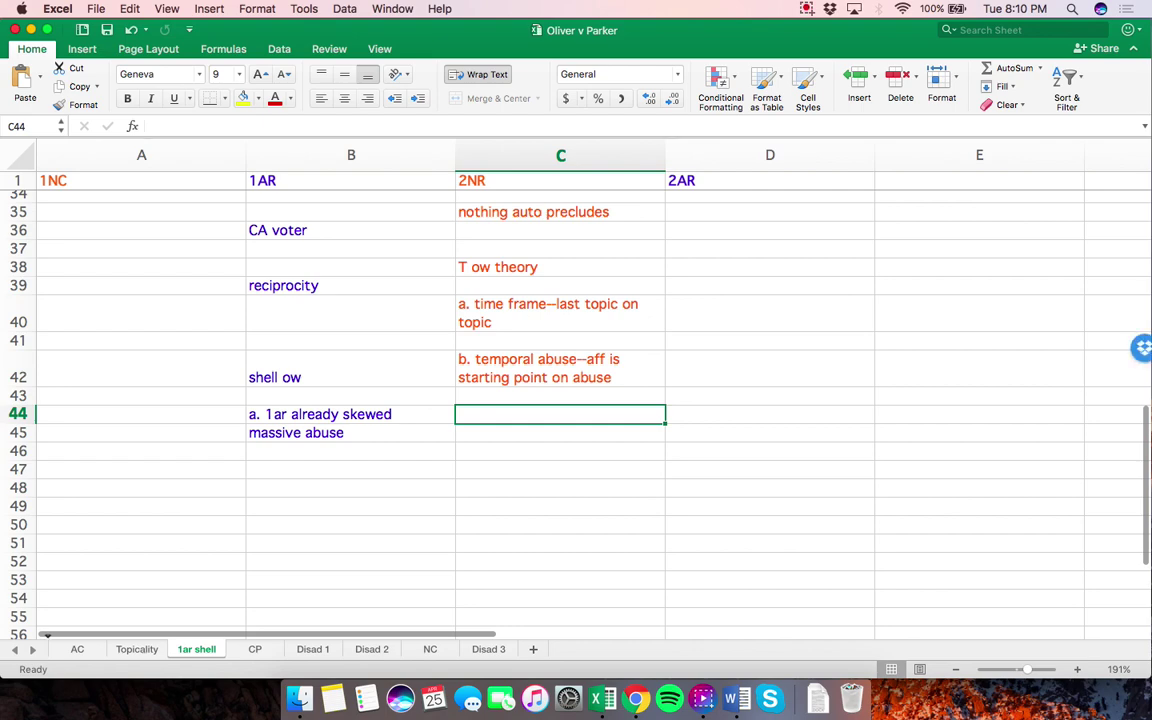
# Reorder the sheets as 1ar shell, Topicality, AC ahead of CP, and return to the 1ar shell sheet
pyautogui.moveTo(196, 649); pyautogui.dragTo(70, 649)
pyautogui.click(196, 649)
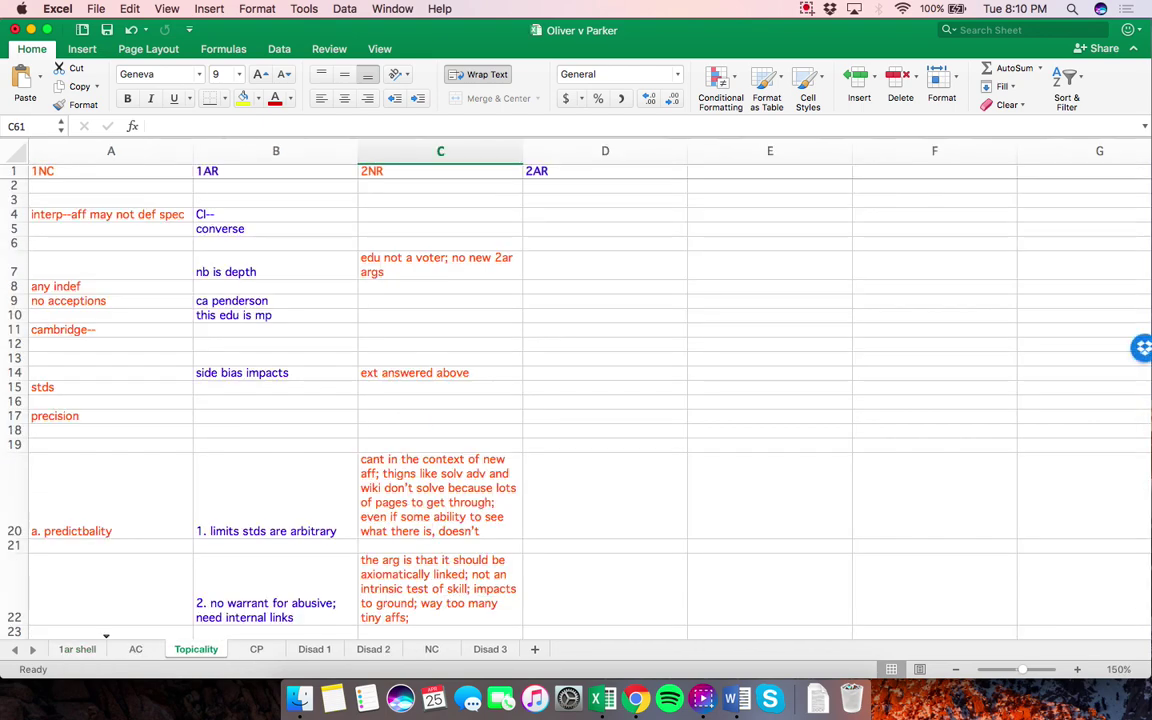
pyautogui.click(77, 649)
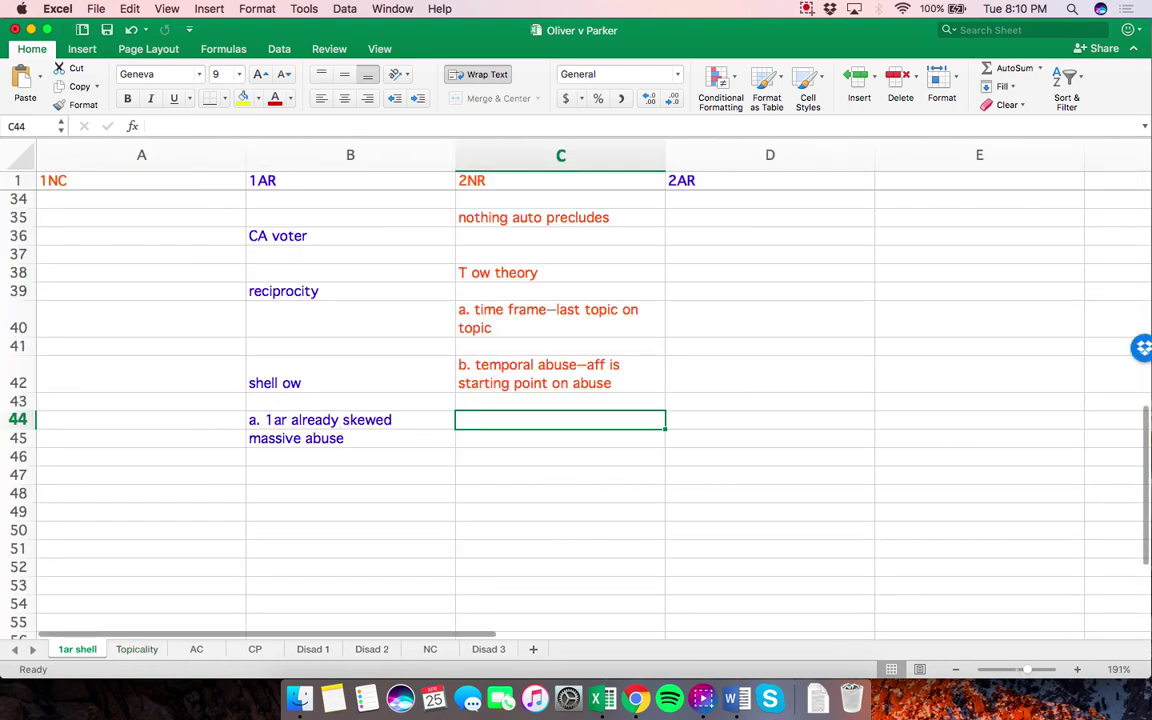
# Enter "x: interp--" in 2AR cell D3 beside "ci--" and "cannot read a consult CP" in D4
pyautogui.scroll(10, 560, 400)
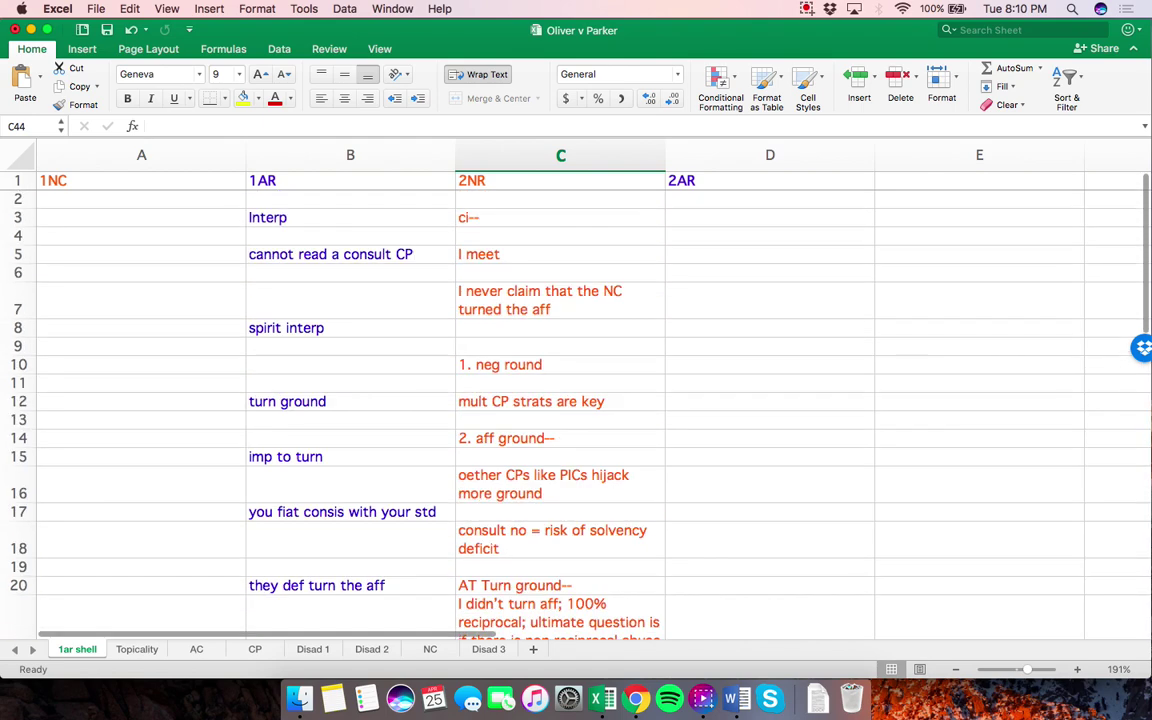
pyautogui.click(770, 217)
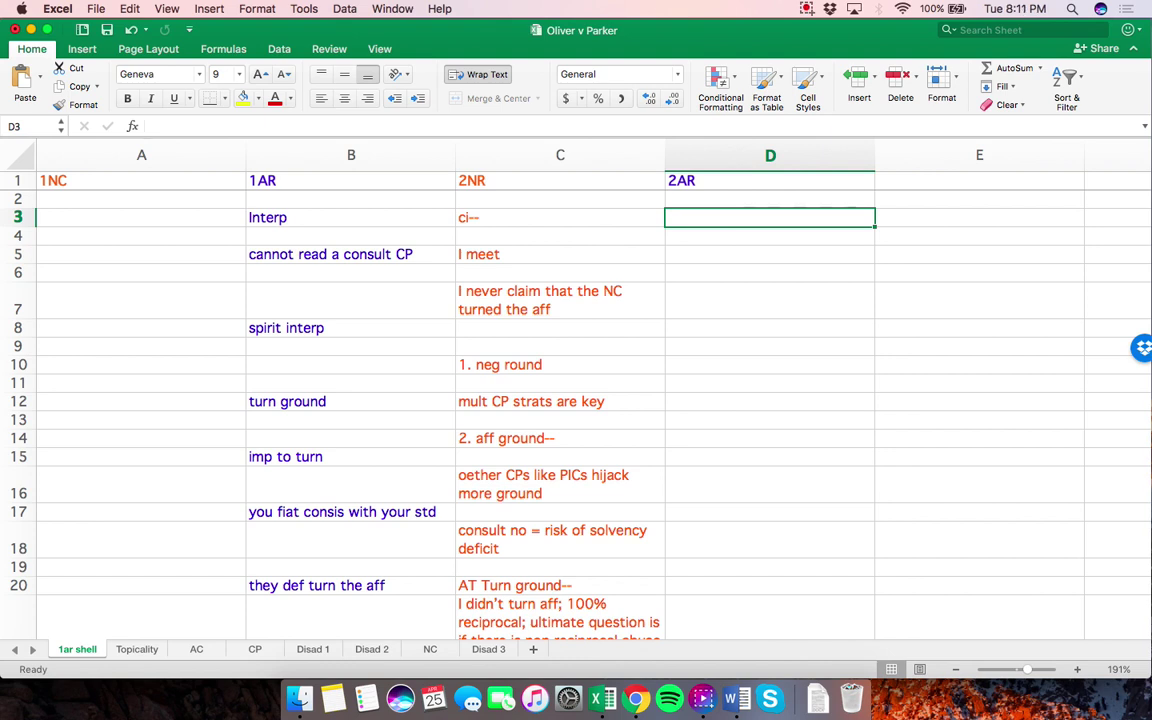
pyautogui.write('x: interp--')
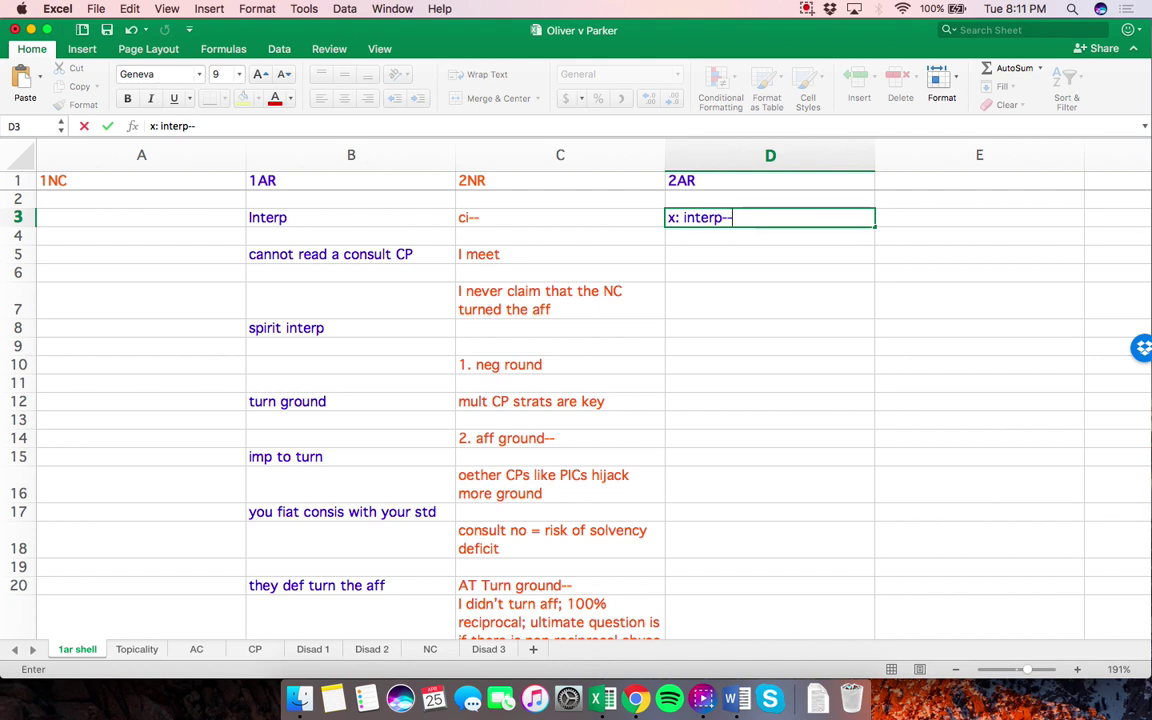
pyautogui.press('Return')
pyautogui.write('cannot read a consul')
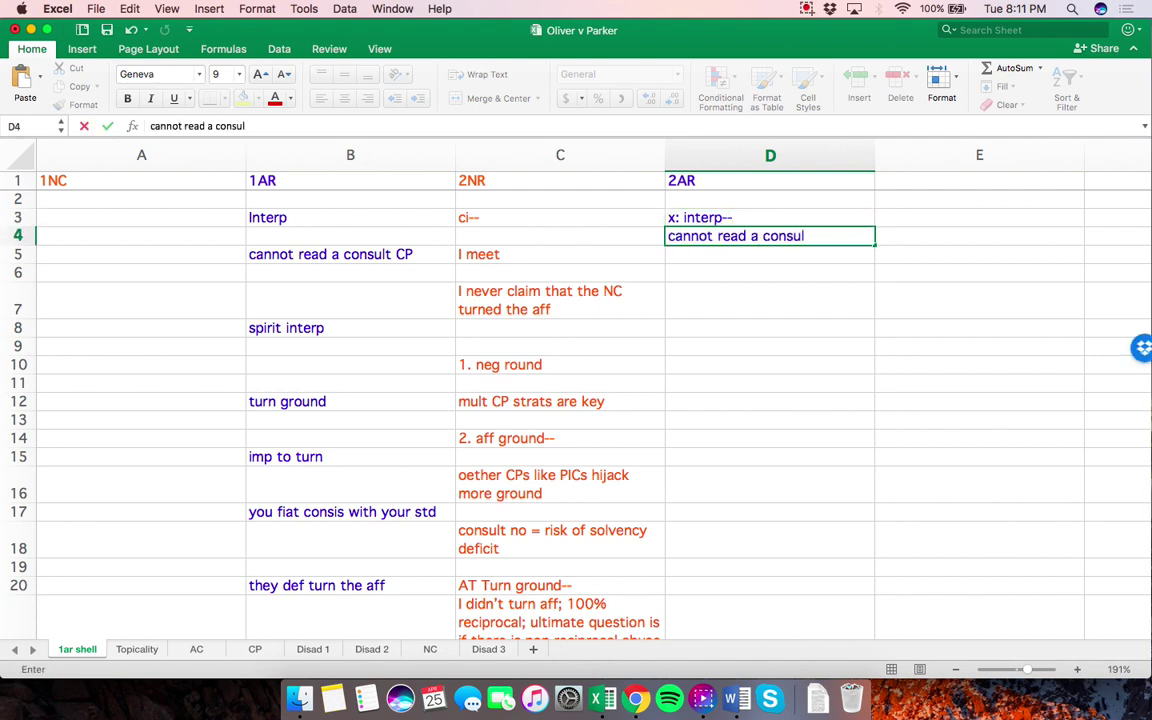
pyautogui.write('t CP')
pyautogui.press('Return')
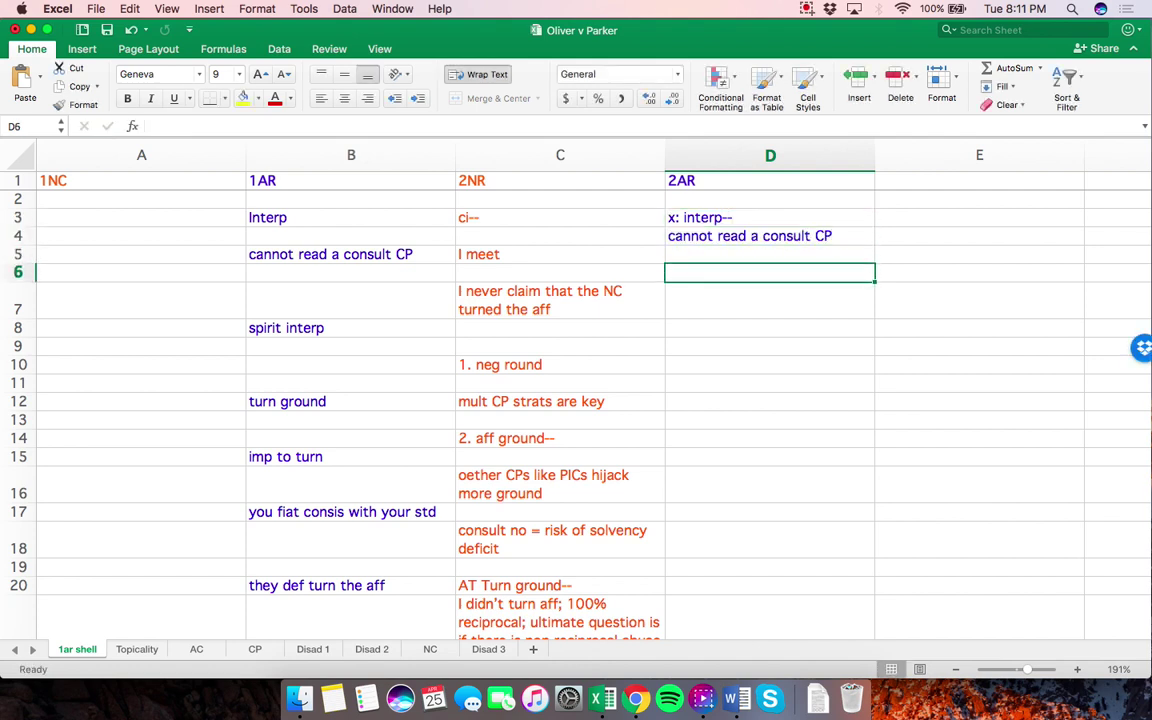
# Enter "havent read a competitive CI" in 2AR cell D6, below the "I meet" row
pyautogui.write('havent')
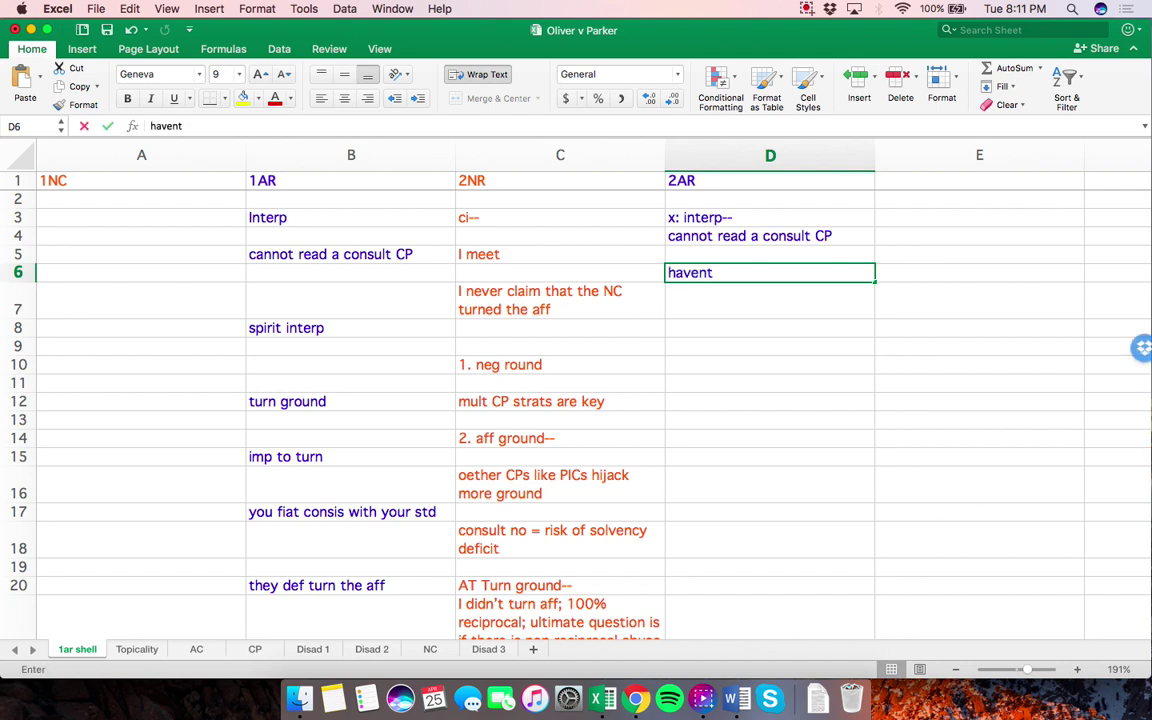
pyautogui.write(' read a competitive')
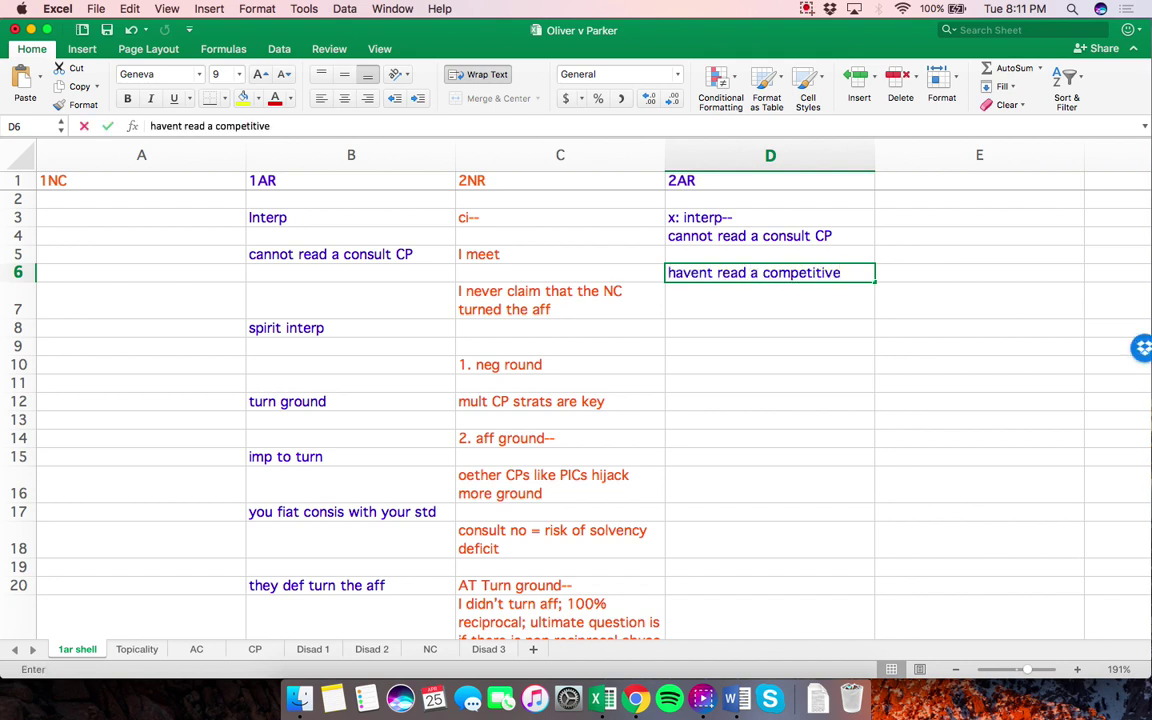
pyautogui.write(' Cl')
pyautogui.press('Return')
# Enter "you can still read consult CP just cant read consulting moral thoeries; 100% strength of link of offense" in 2AR cell D7
pyautogui.write('you')
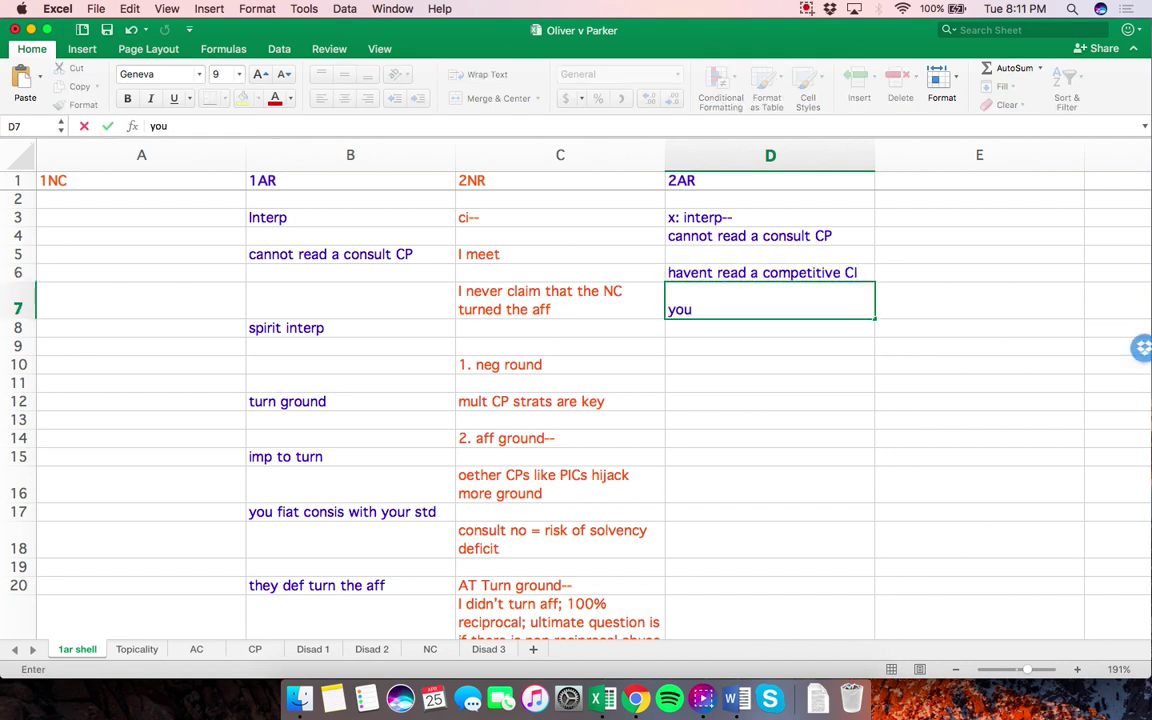
pyautogui.write(' can still read c')
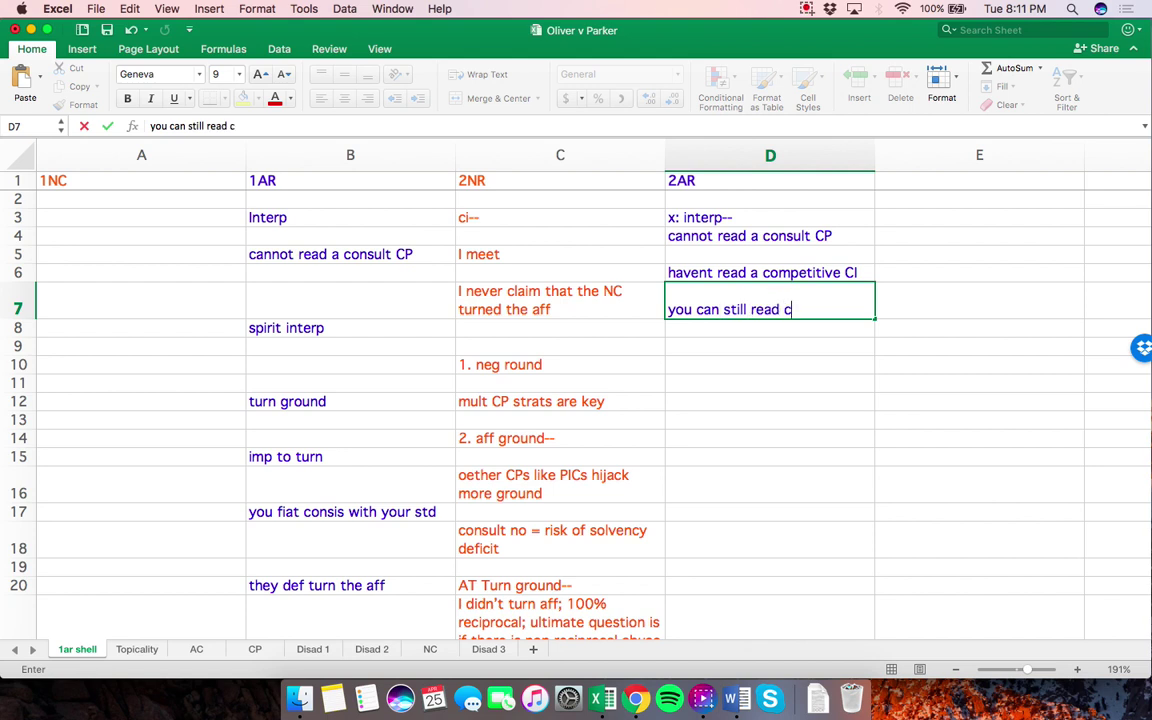
pyautogui.write('onsult CP just c')
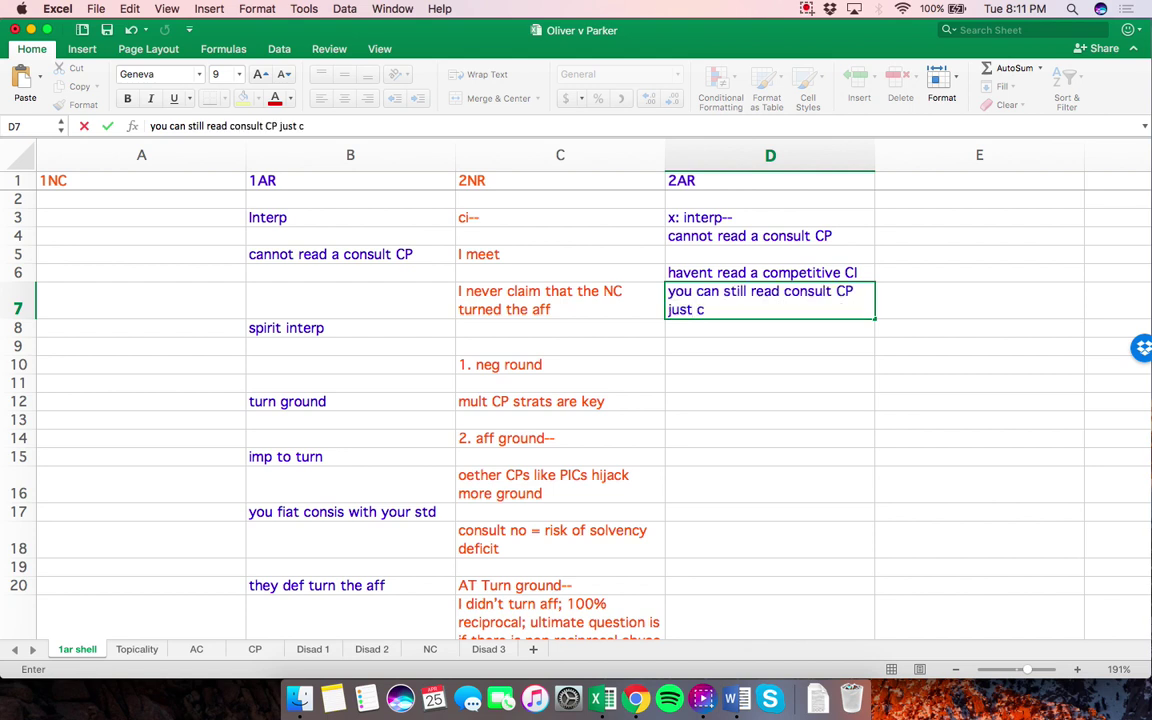
pyautogui.write('ant read consulting moral thoeries')
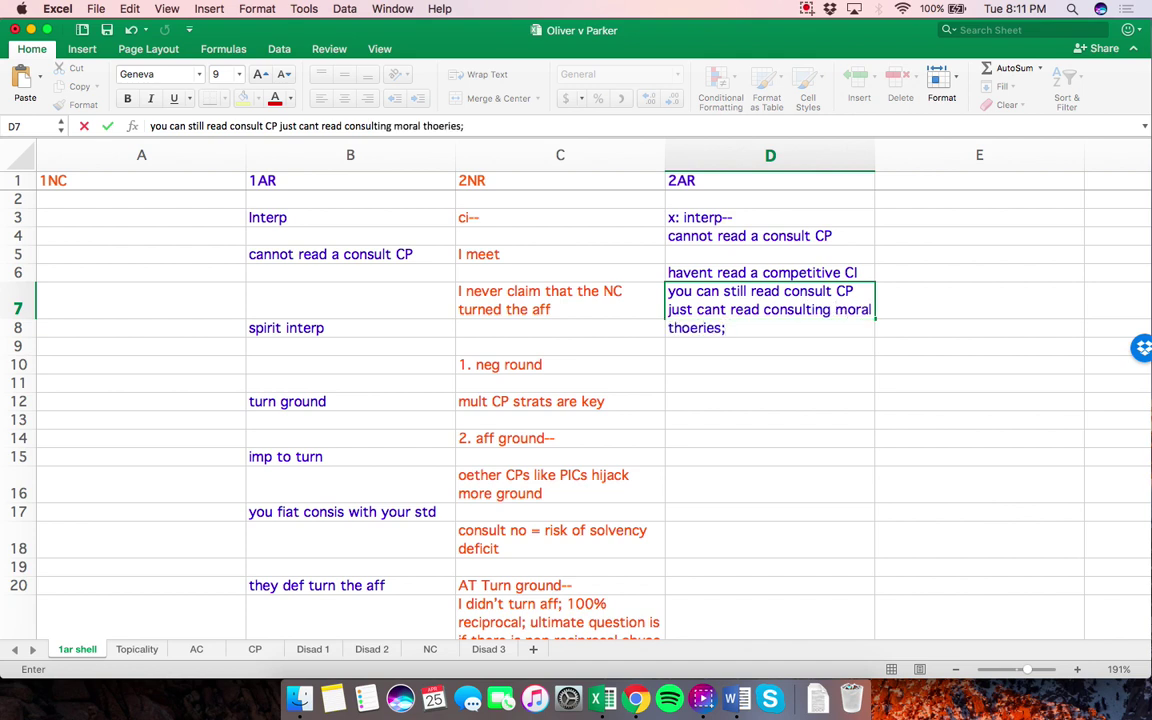
pyautogui.write('; 100% strength ')
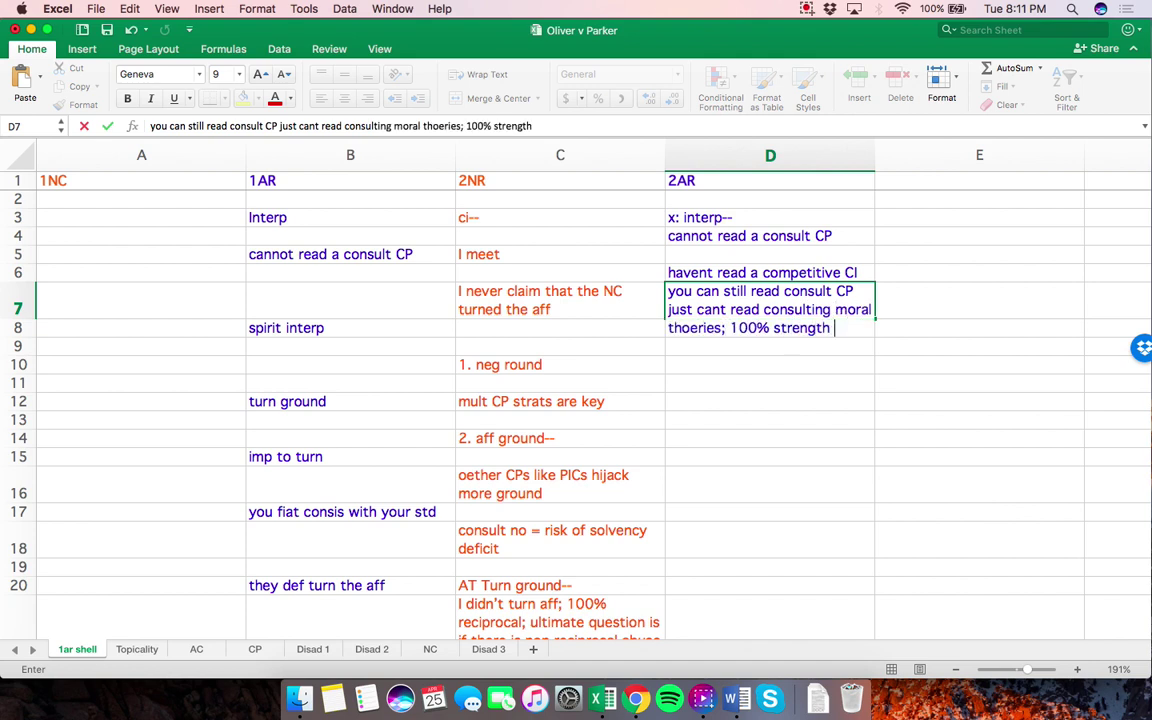
pyautogui.write('of link of offense')
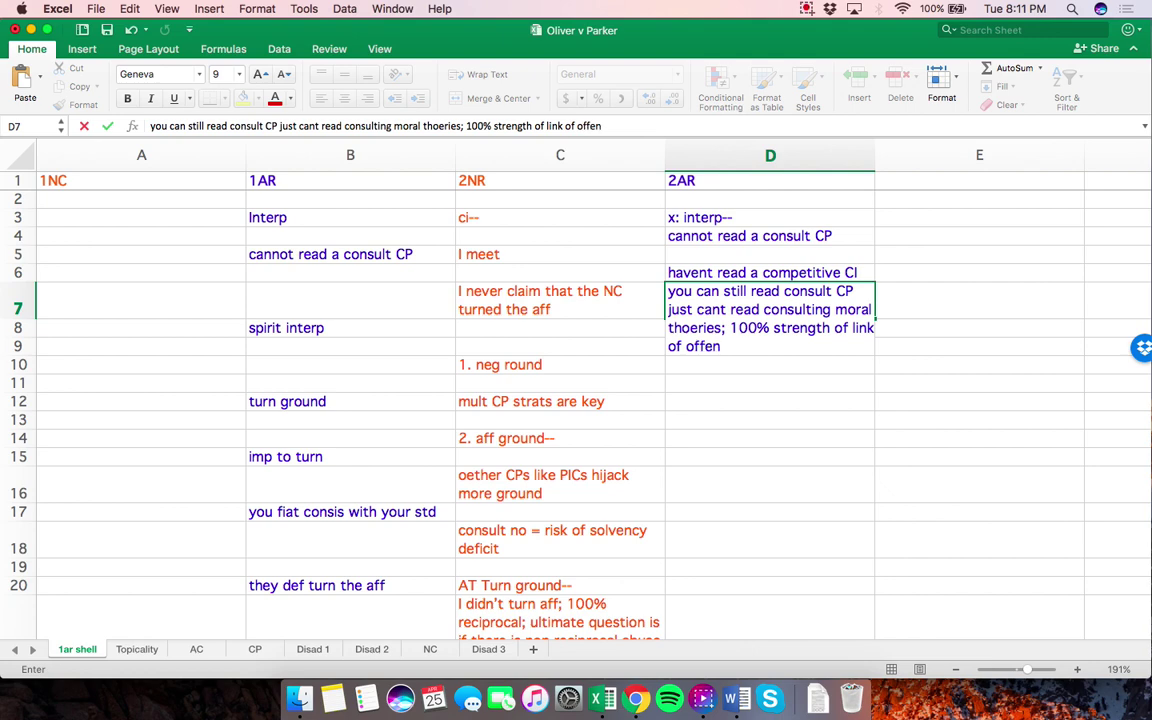
pyautogui.press('Return')
pyautogui.press('Return')
# Enter "you need to be good at every round; neg gets to choose what the round got to be about;" in 2AR cell D24
pyautogui.click(770, 419)
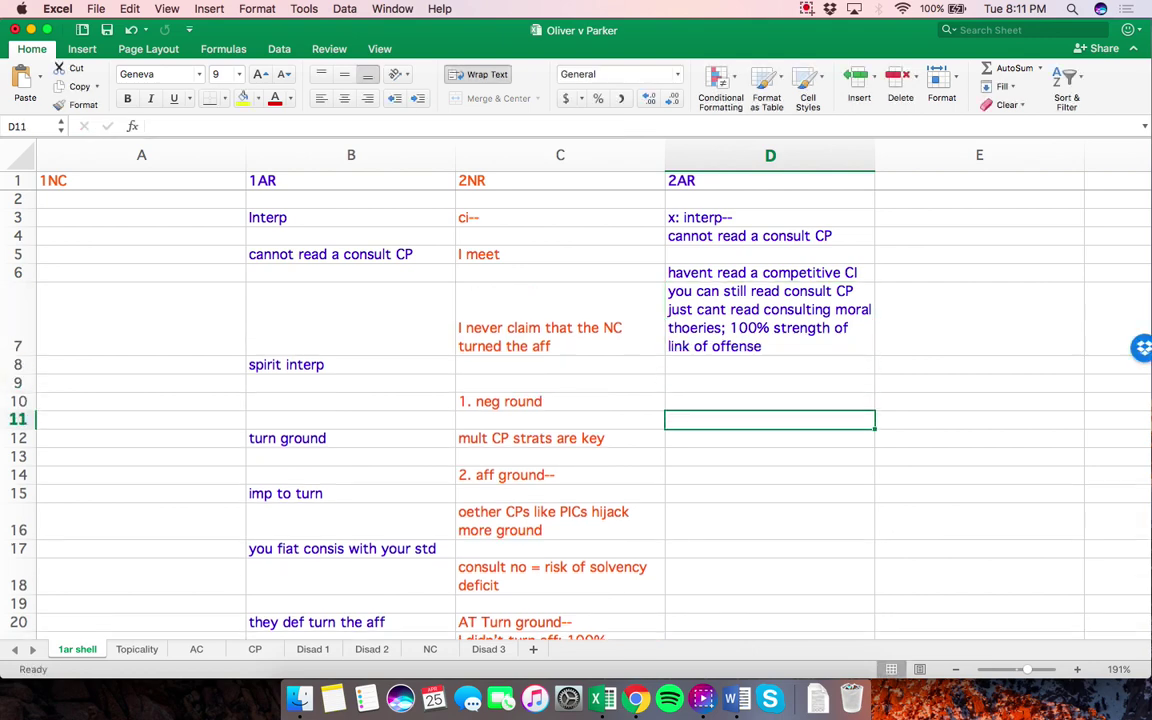
pyautogui.scroll(-5, 576, 400)
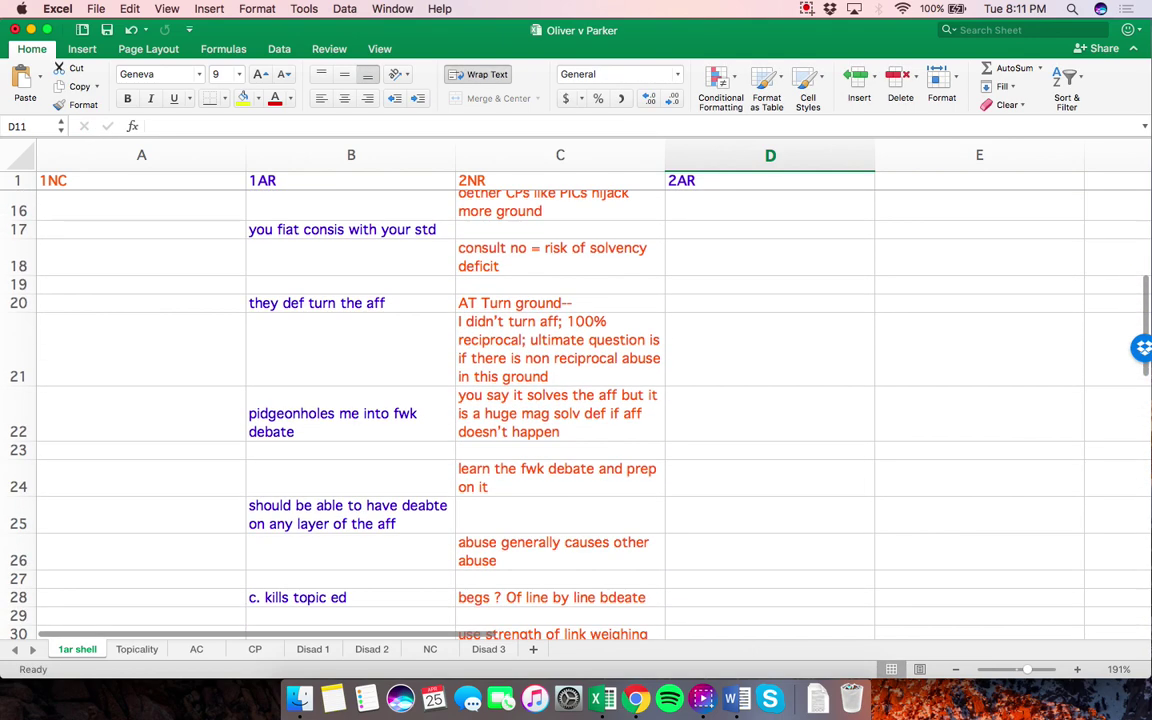
pyautogui.click(770, 478)
pyautogui.click(770, 450)
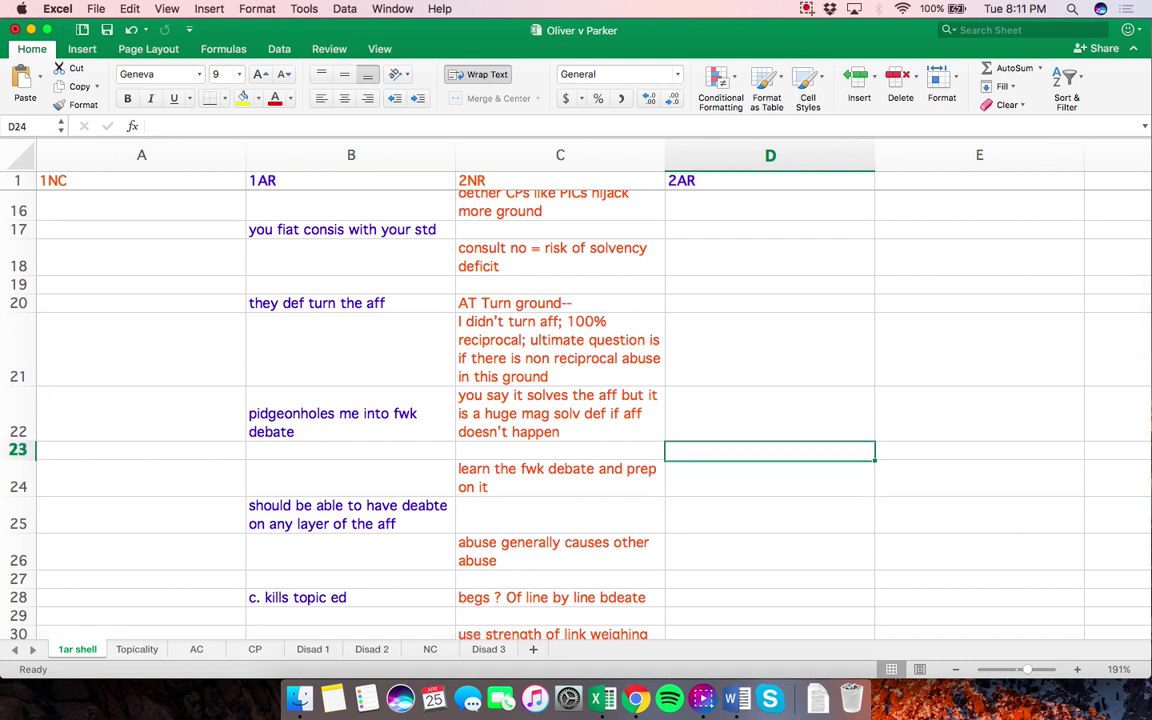
pyautogui.click(770, 478)
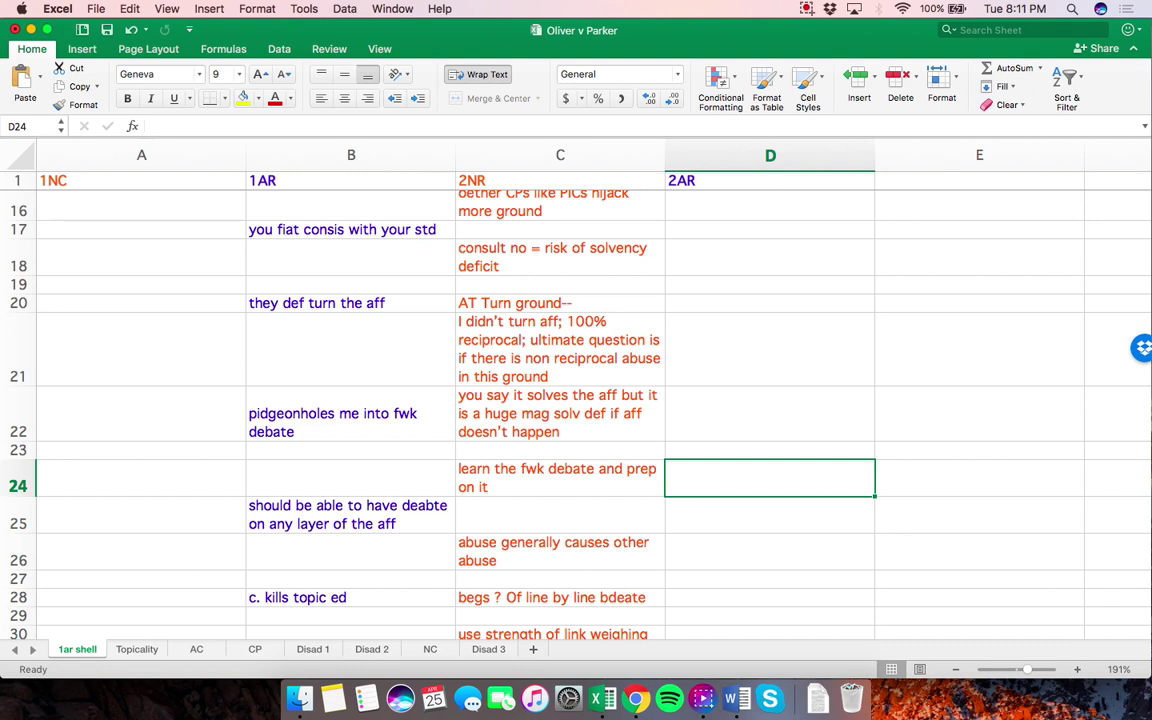
pyautogui.write('you need to be goo')
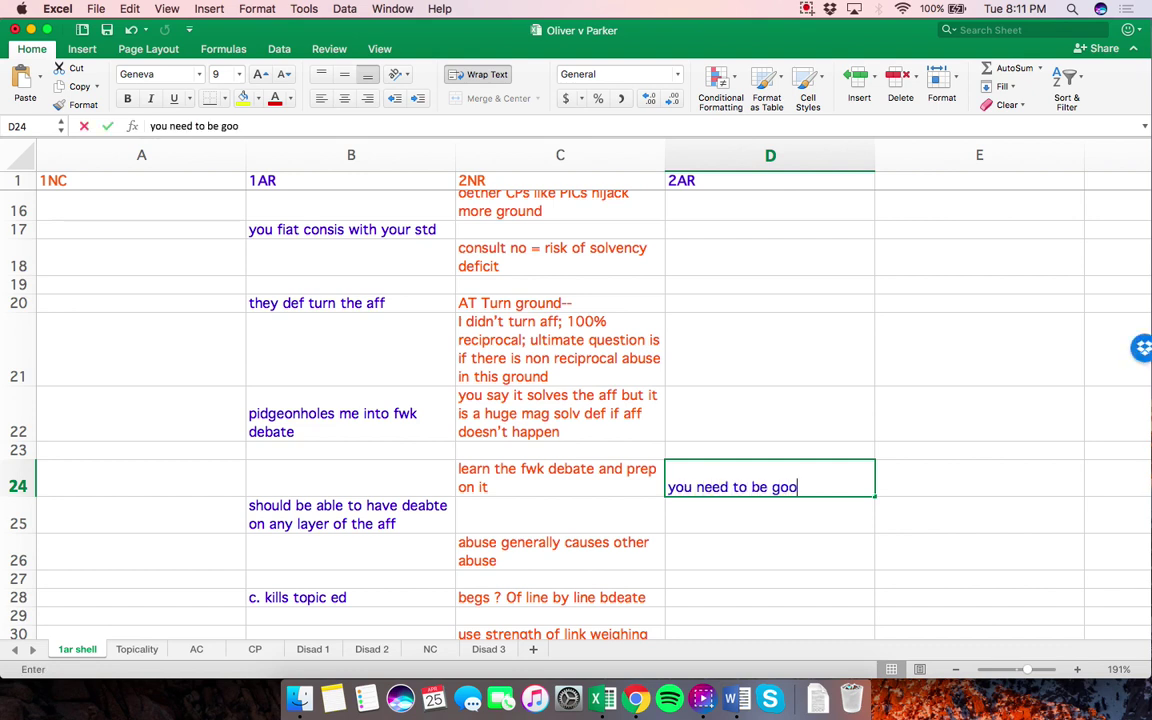
pyautogui.write('d at every round; neg')
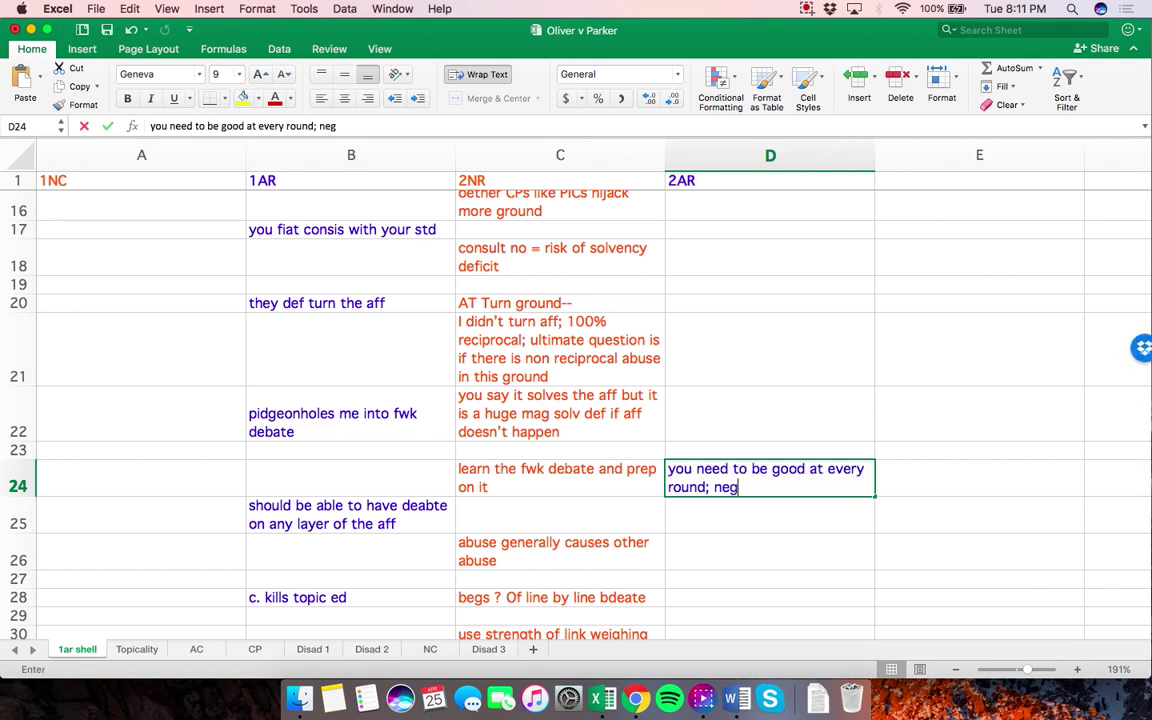
pyautogui.write(' gets to choose')
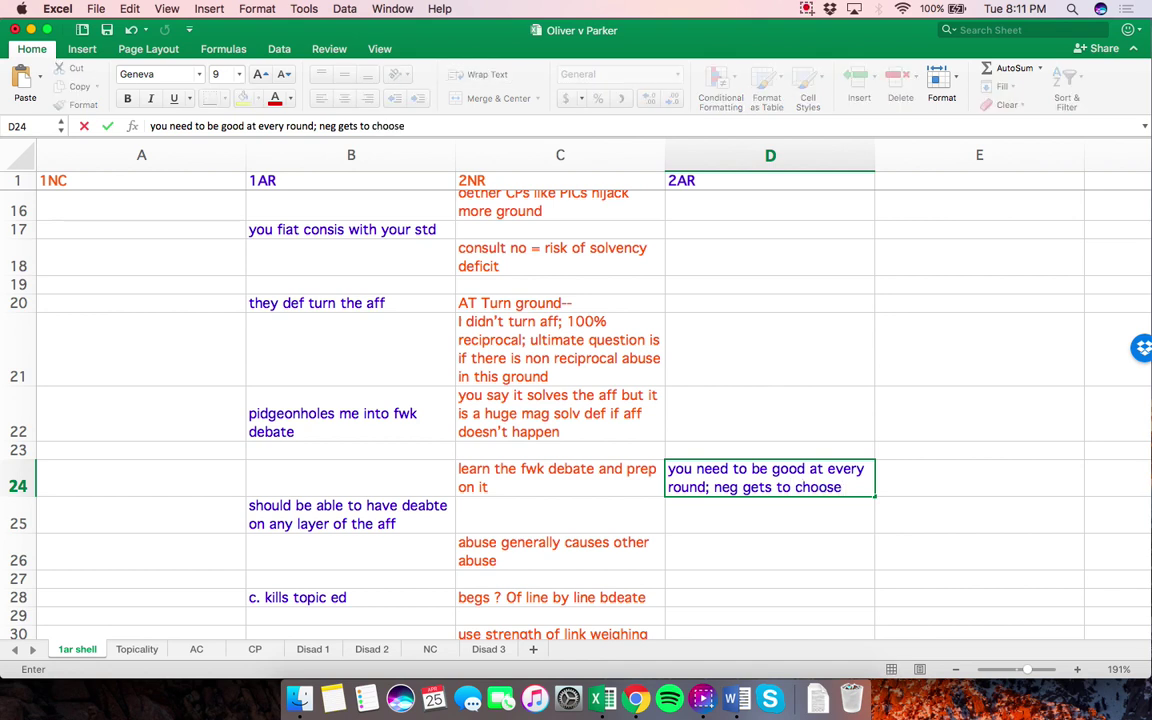
pyautogui.write(' what the roun')
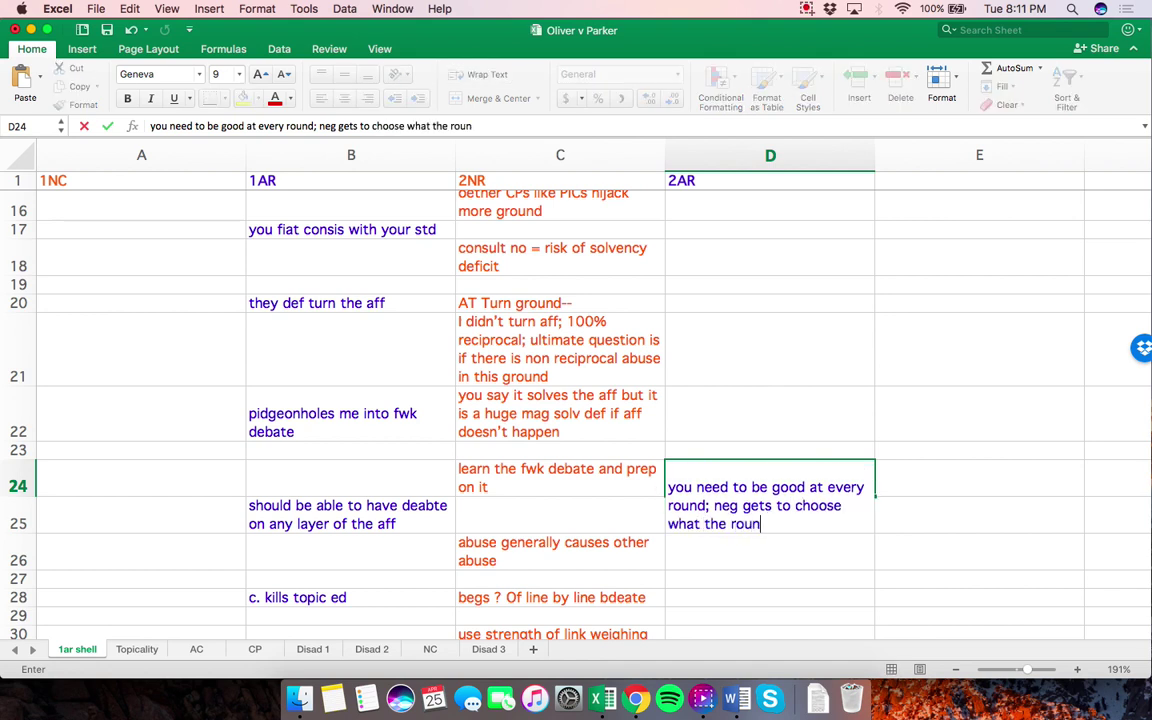
pyautogui.write('d got to be about; n')
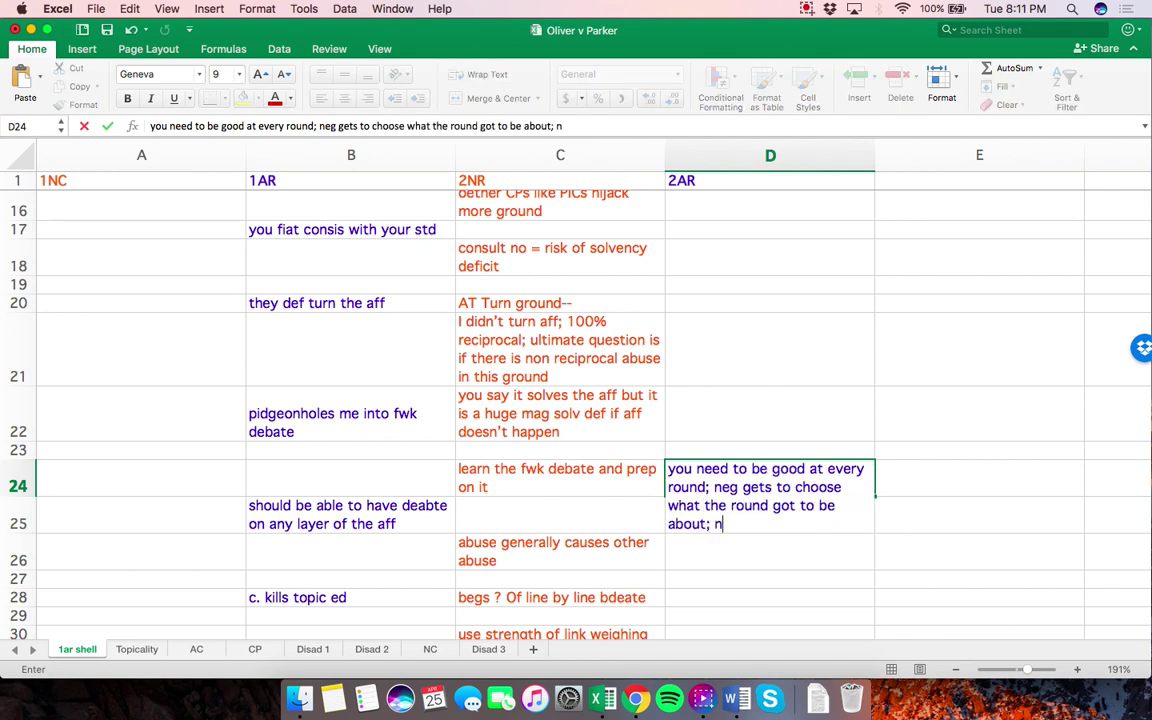
# Complete the D24 answer with "need to be able to argue that each layer comes first and not just structurally say some layer comes first"
pyautogui.write('eed to be able to ')
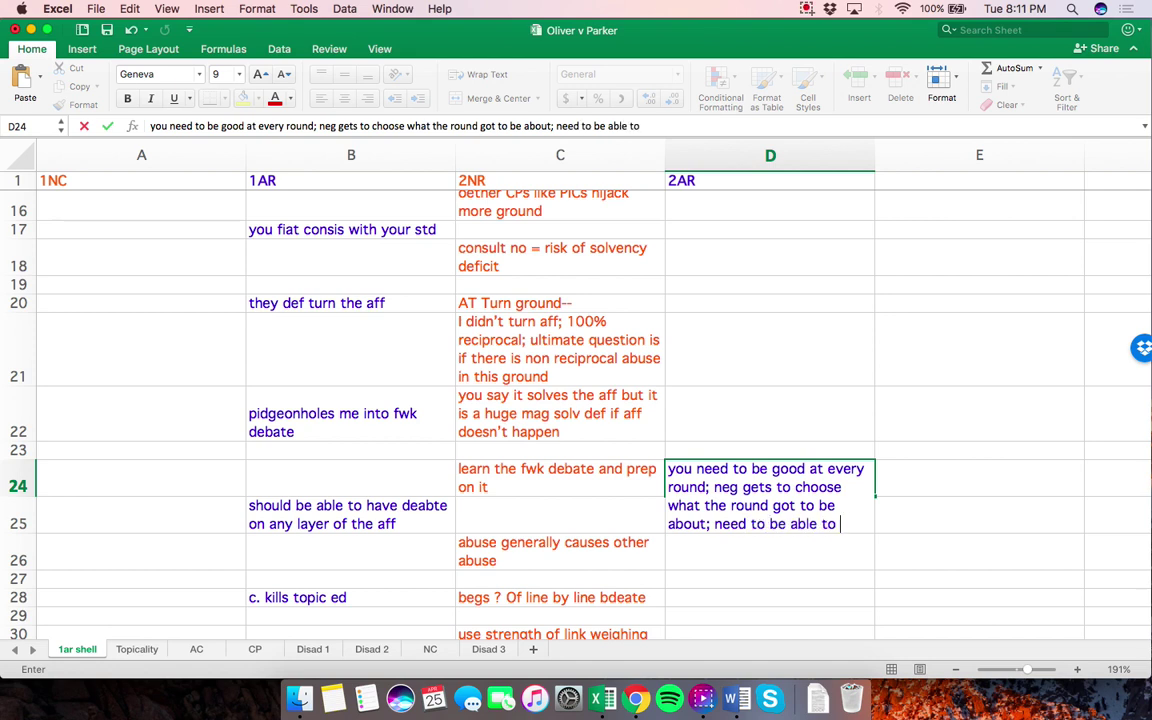
pyautogui.write('argue that')
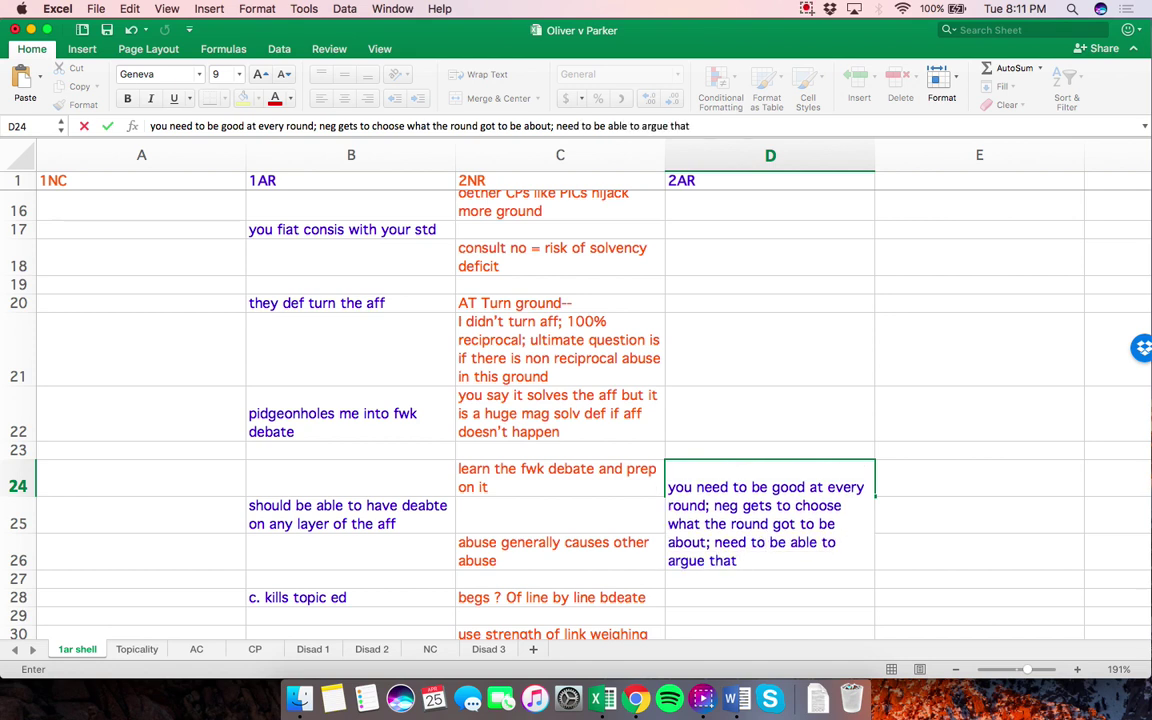
pyautogui.write(' each layer com')
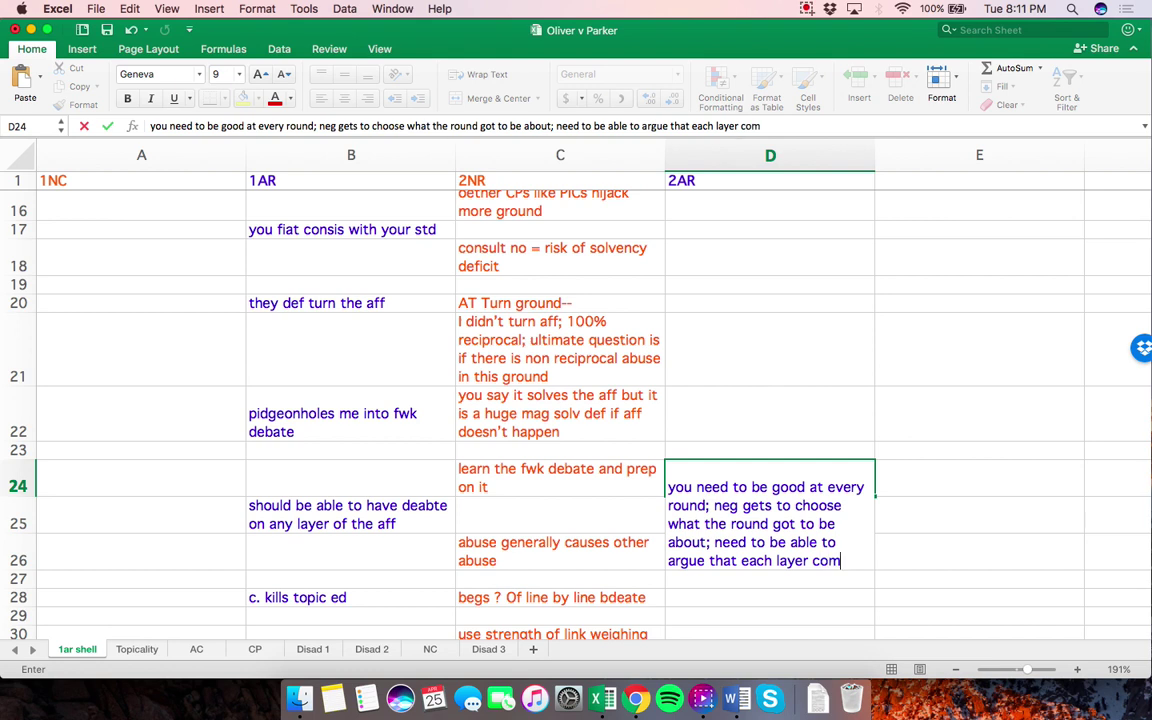
pyautogui.write('es first and not just')
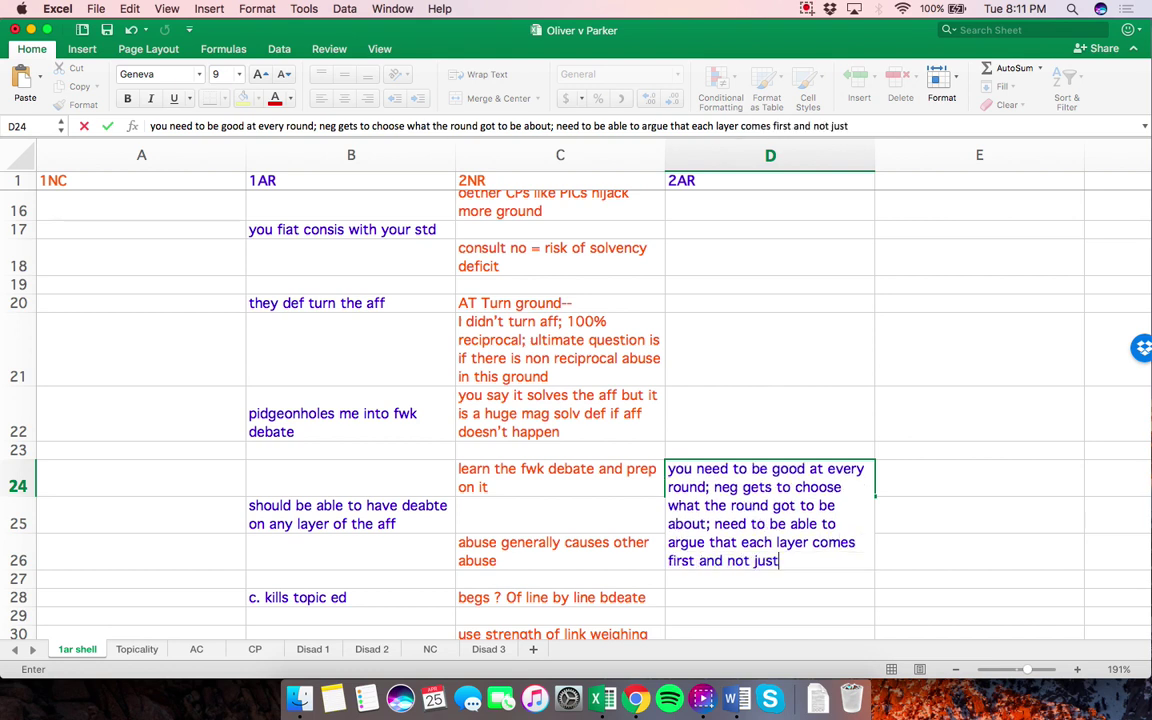
pyautogui.write(' structurally say some')
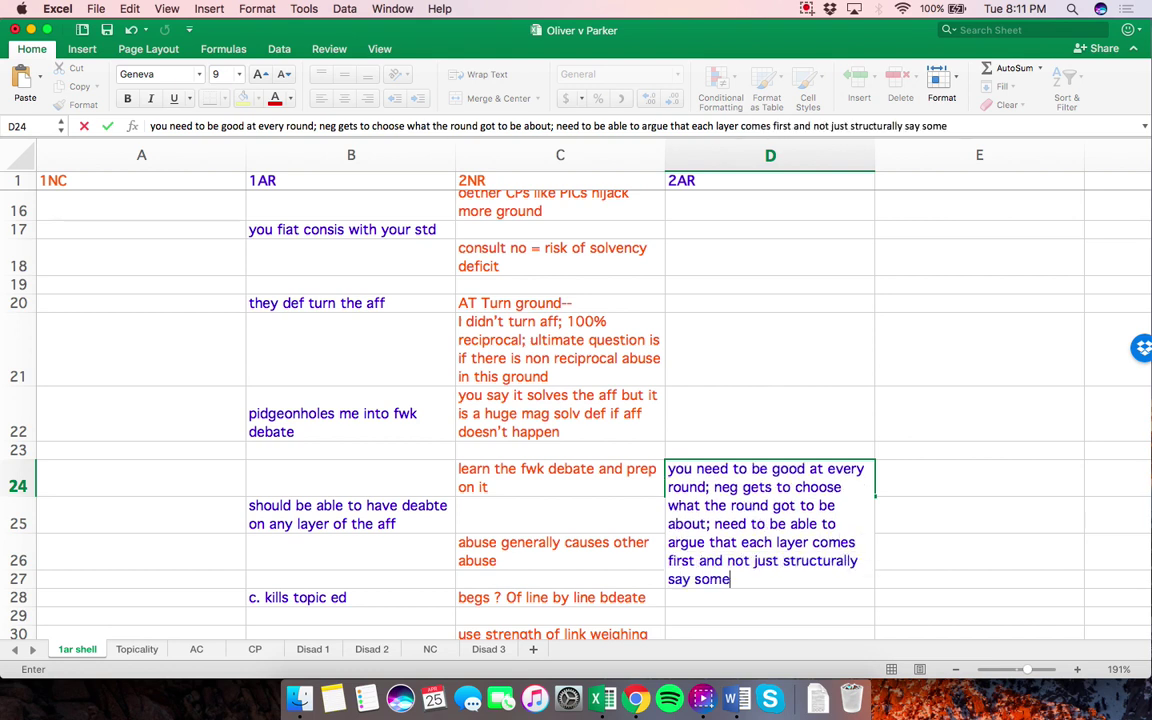
pyautogui.write(' sayer comes first')
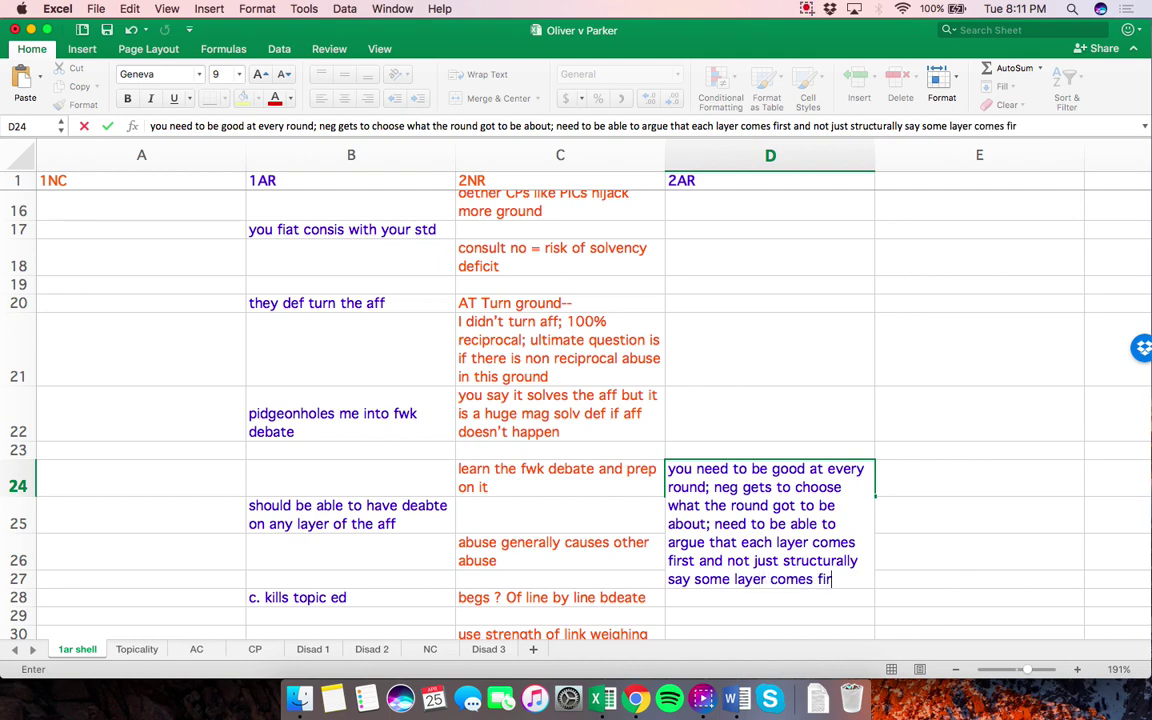
pyautogui.press('Return')
# Enter "ow" in 2AR cell D26 and "a. scale--have to debate only one layer; b. scale--in round v outround skill" in D27
pyautogui.write('ow')
pyautogui.press('Return')
pyautogui.write('a. scale--')
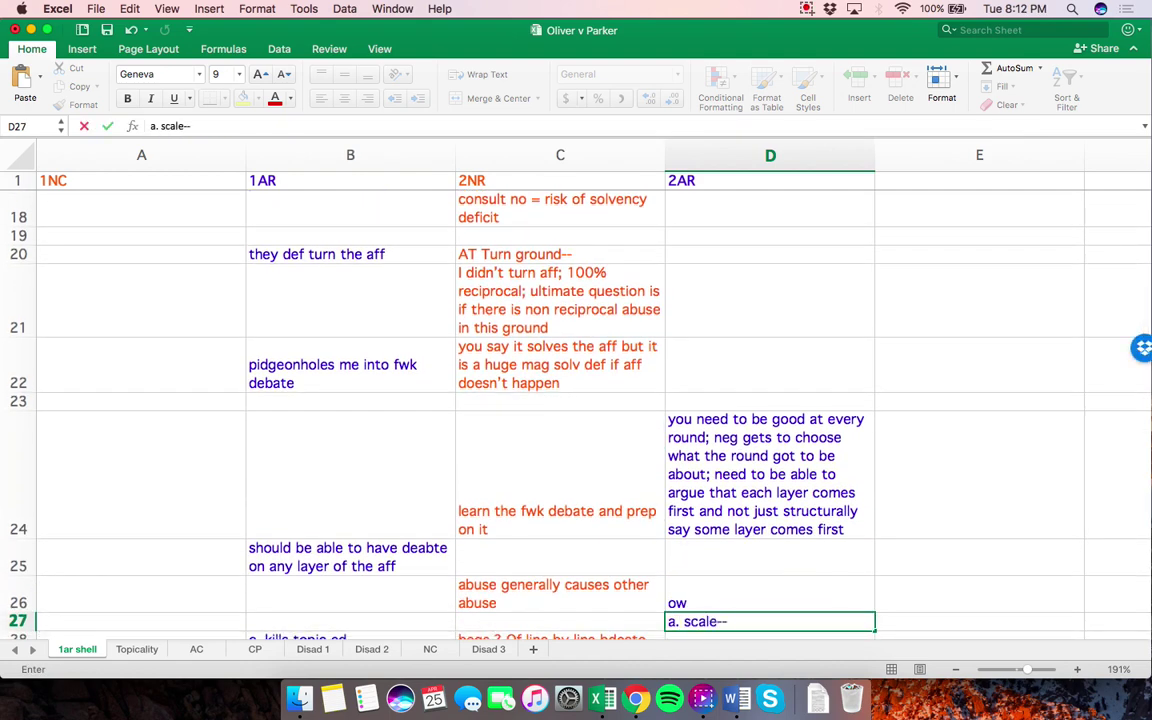
pyautogui.write('have to debate only one laye')
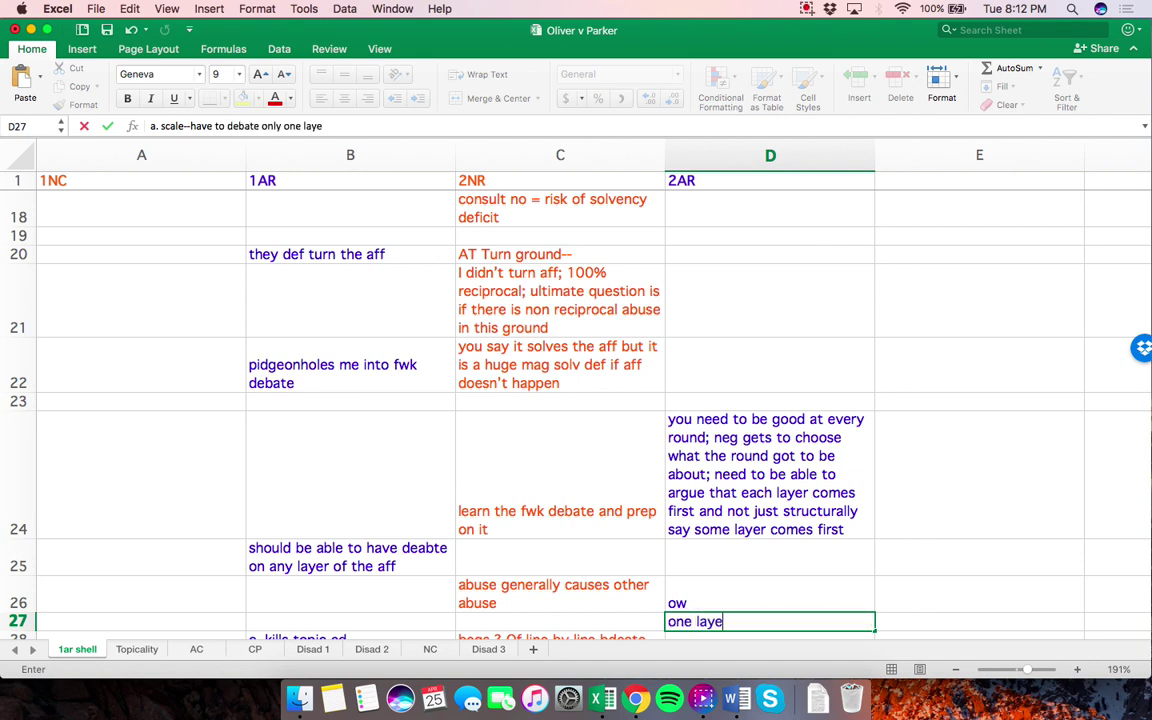
pyautogui.write('r; b. scale--')
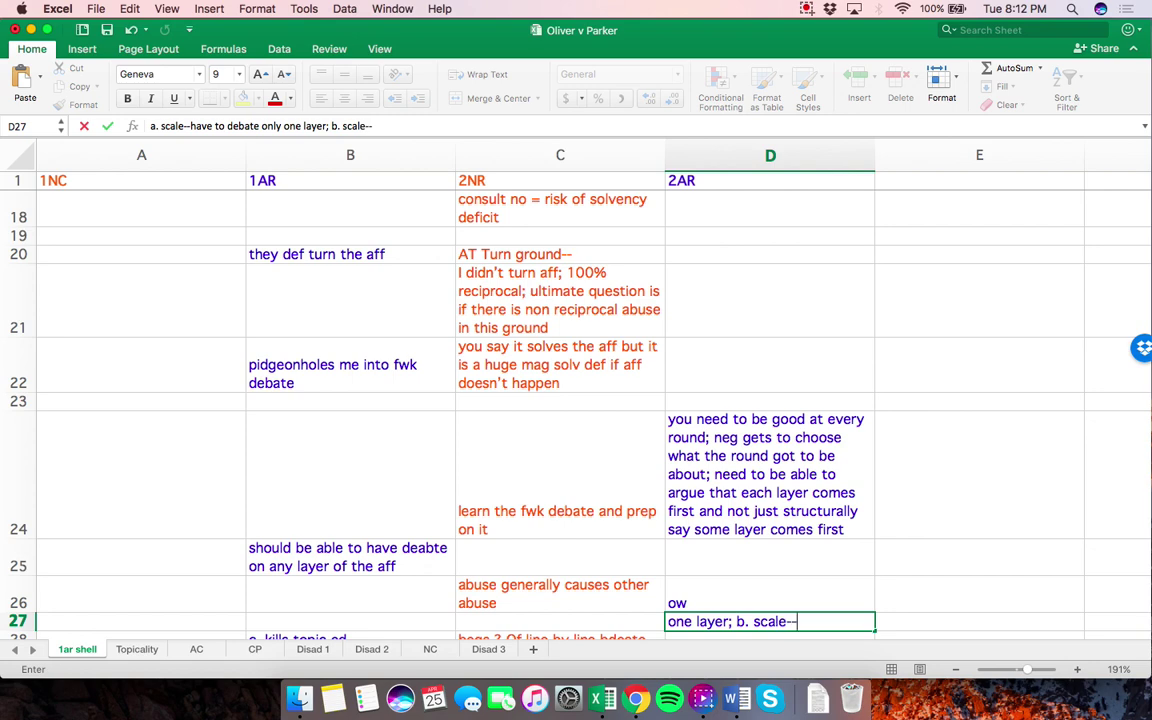
pyautogui.write('in round v')
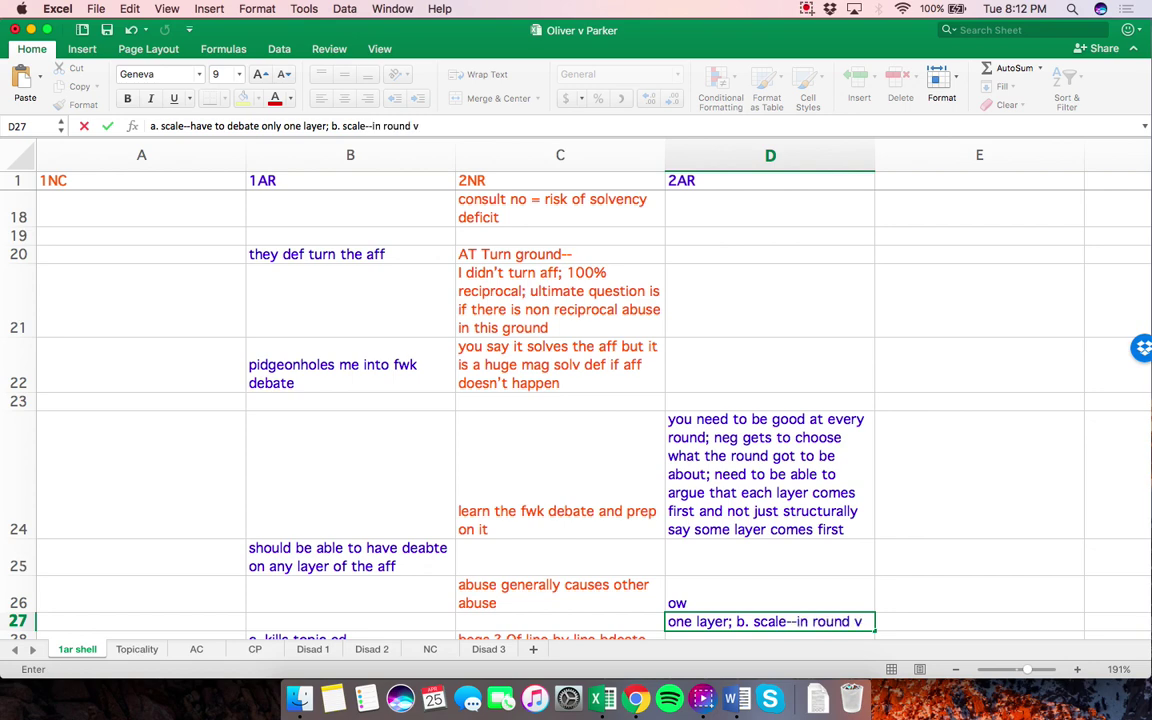
pyautogui.write(' outr')
pyautogui.press('BackSpace')
pyautogui.write('outround skill!')
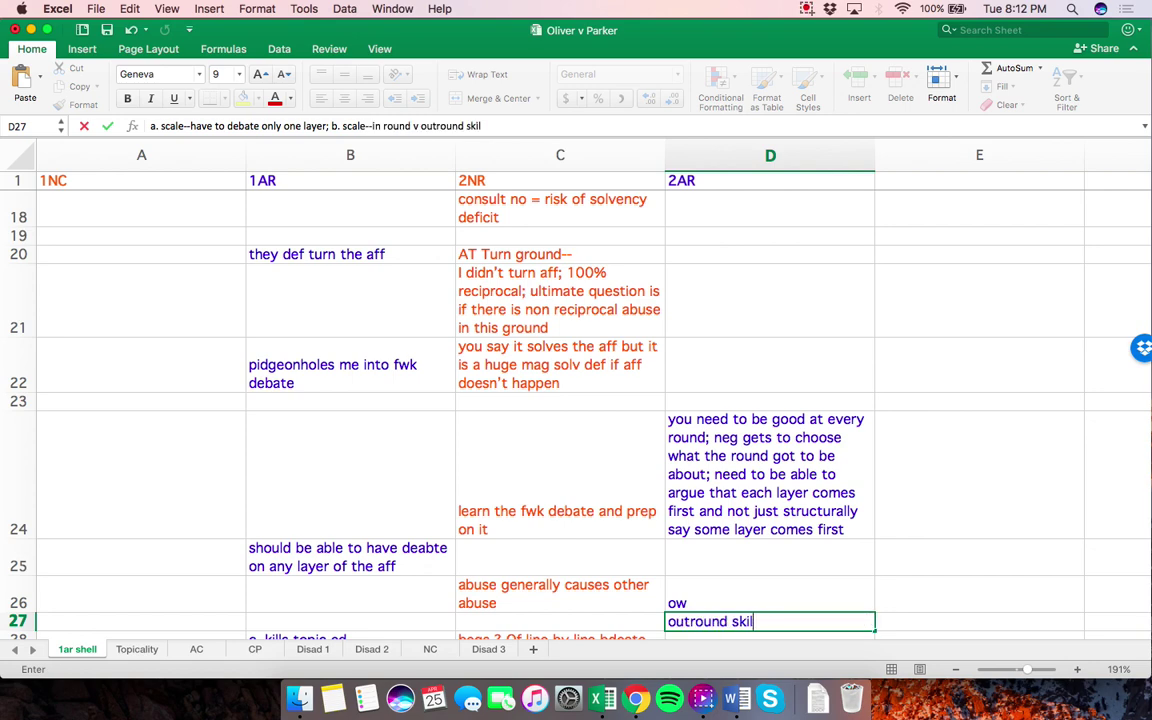
pyautogui.press('Return')
pyautogui.press('Return')
pyautogui.scroll(-5, 1141, 347)
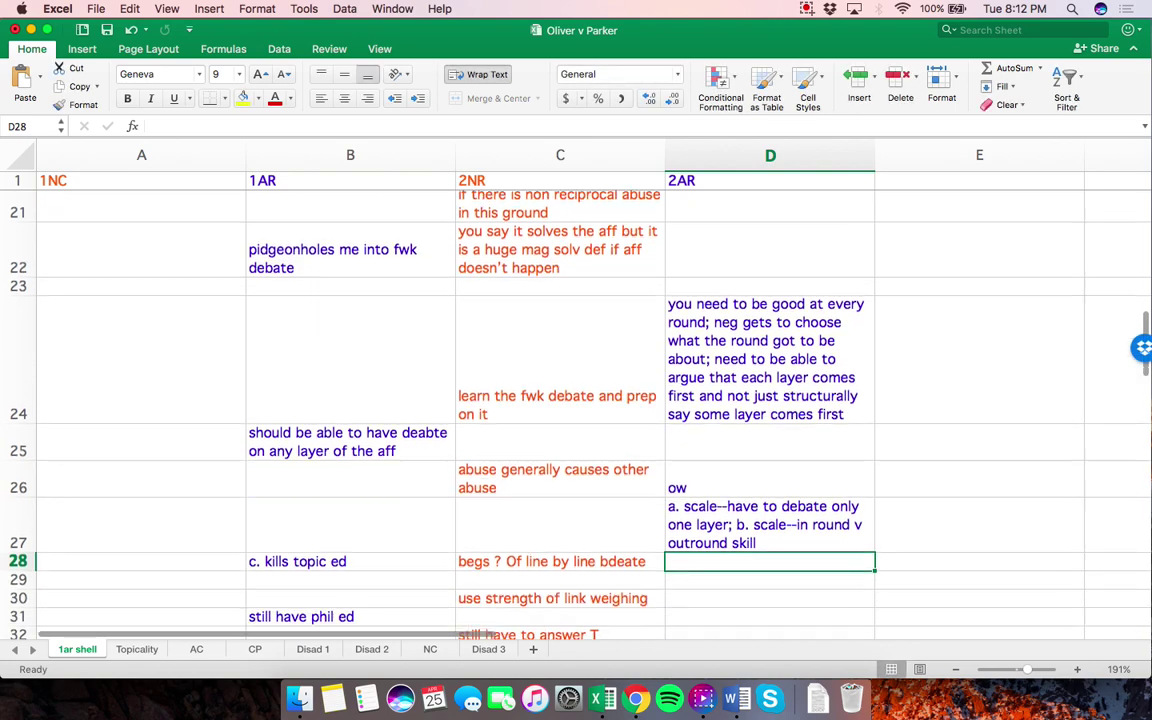
pyautogui.scroll(10, 560, 400)
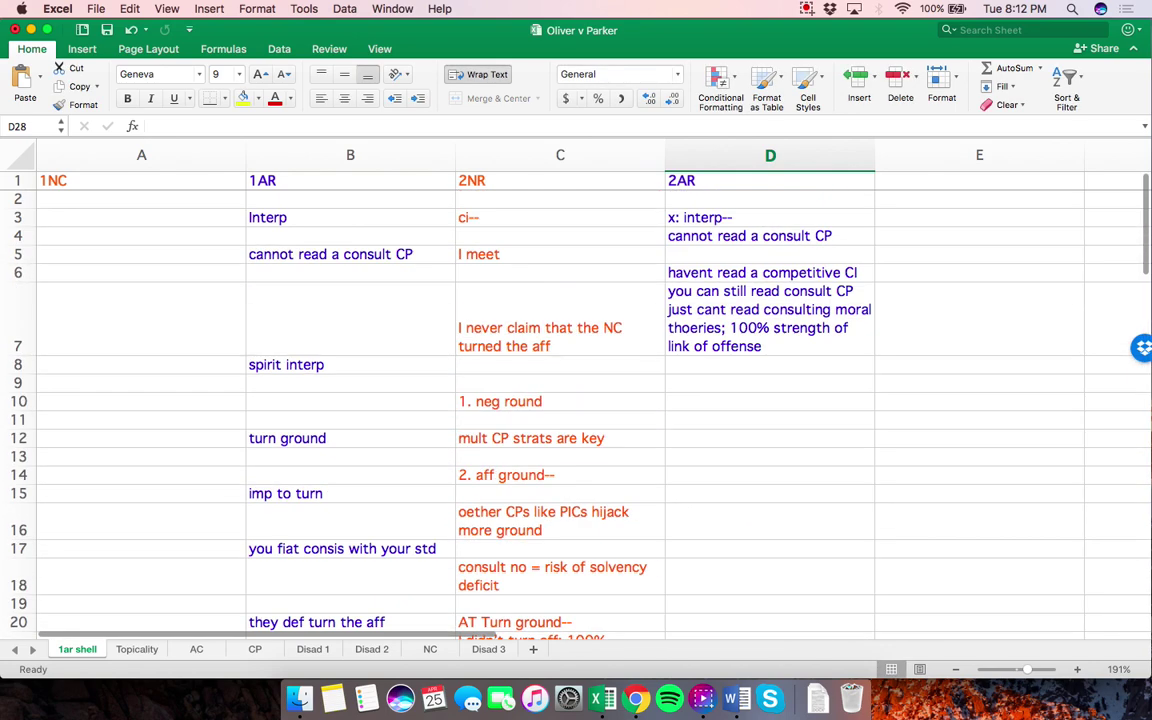
pyautogui.click(769, 383)
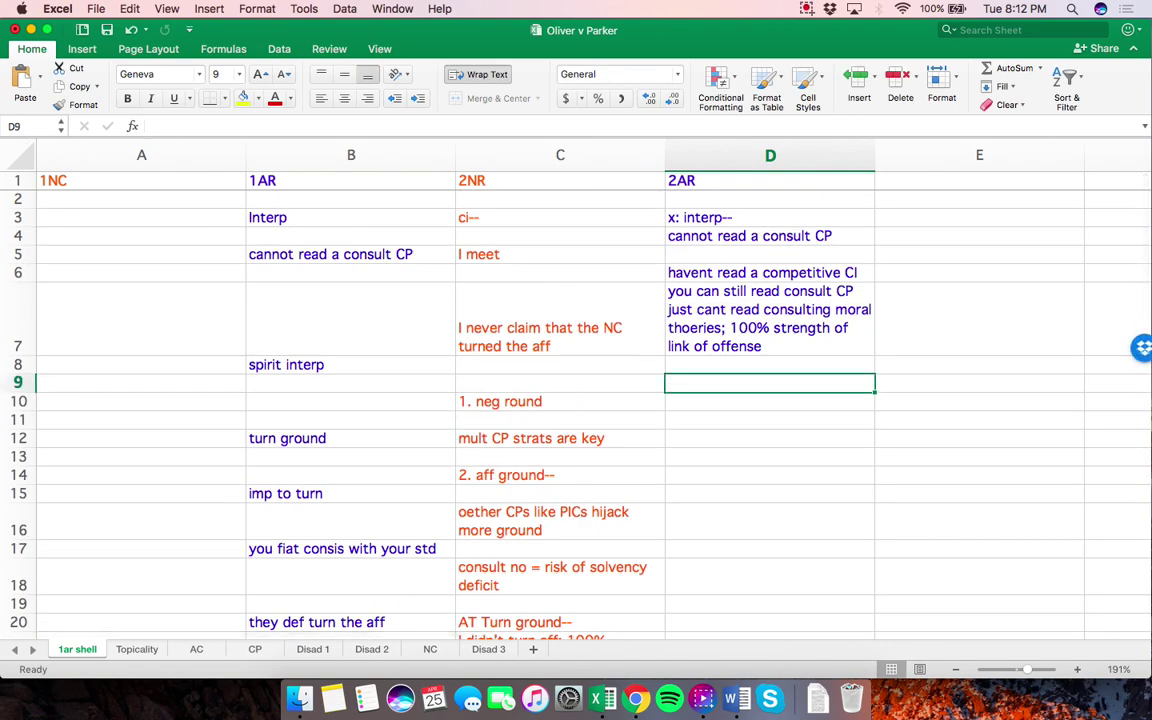
pyautogui.press('Down')
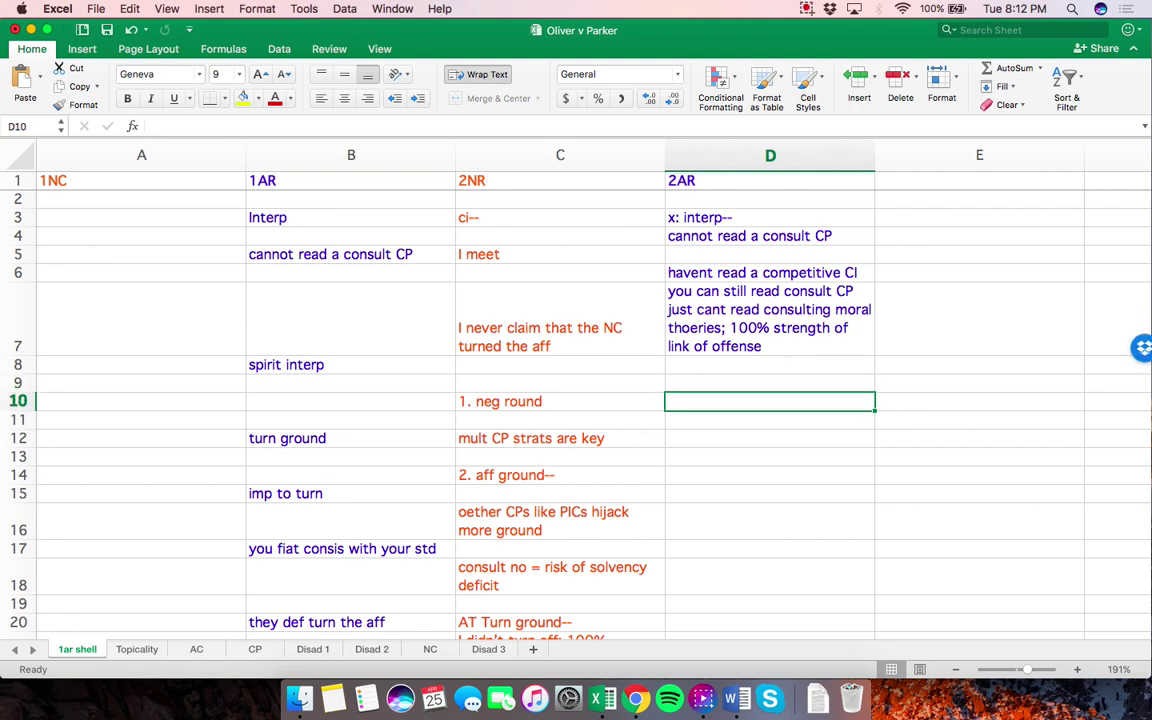
pyautogui.click(769, 383)
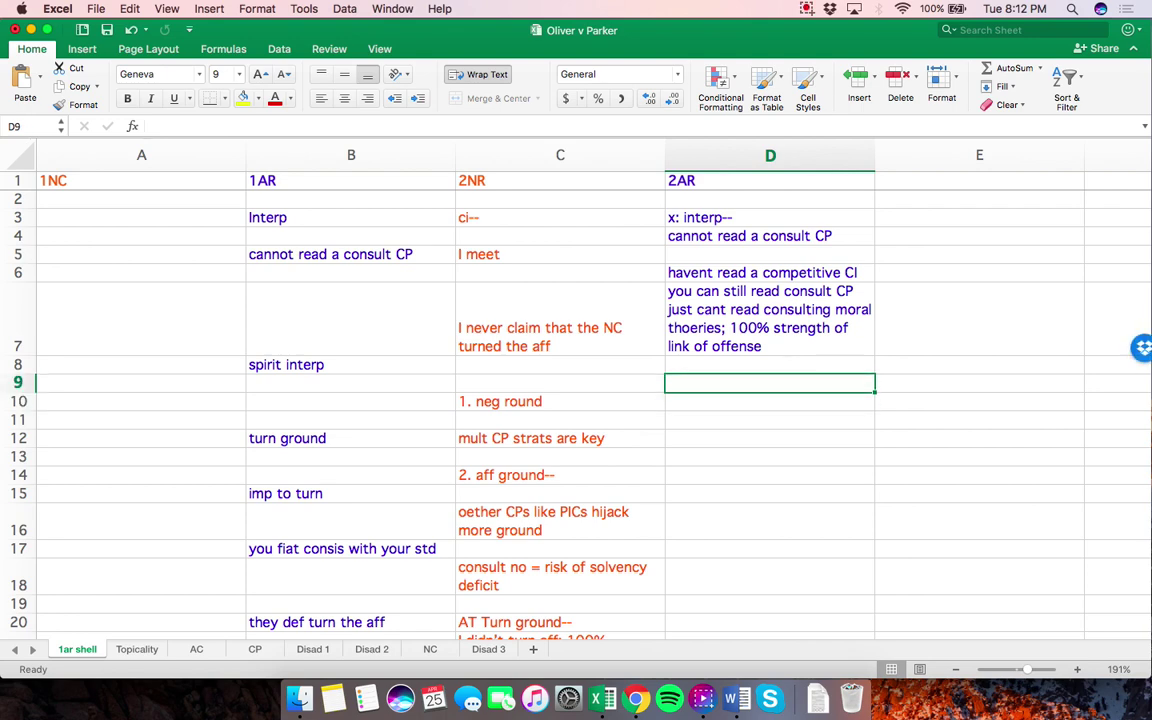
pyautogui.scroll(-10, 560, 400)
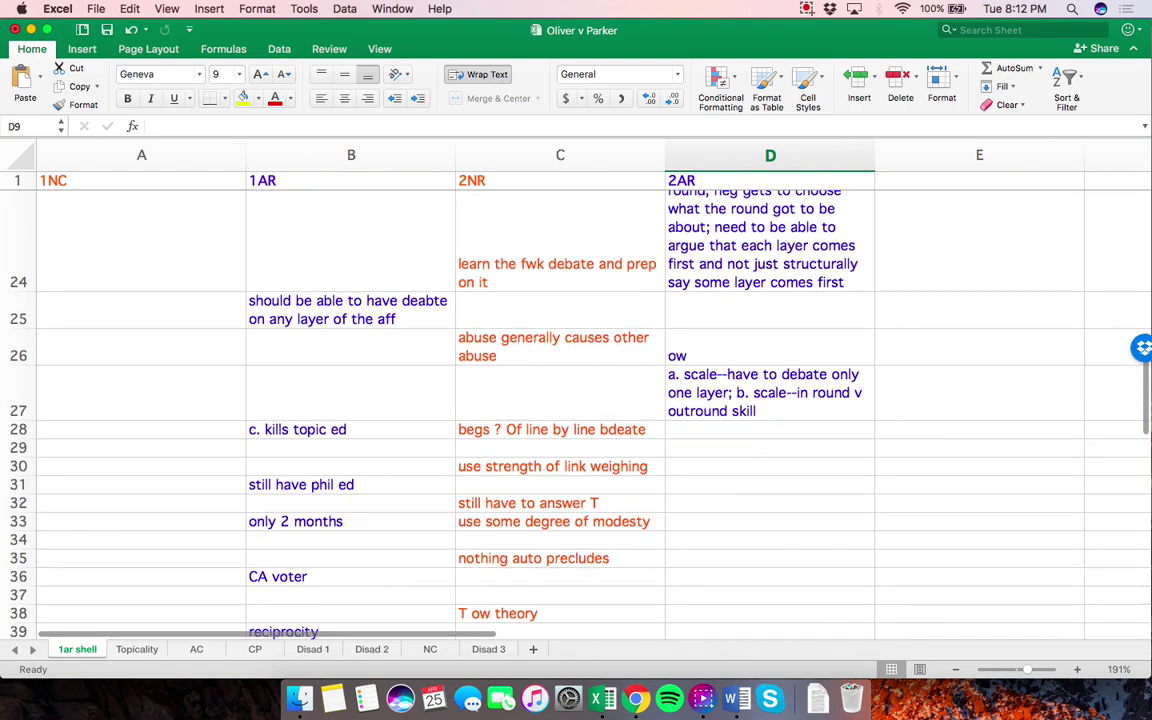
# Enter "strength of link arg conceded" in 2AR cell D38, beside "T ow theory"
pyautogui.click(769, 416)
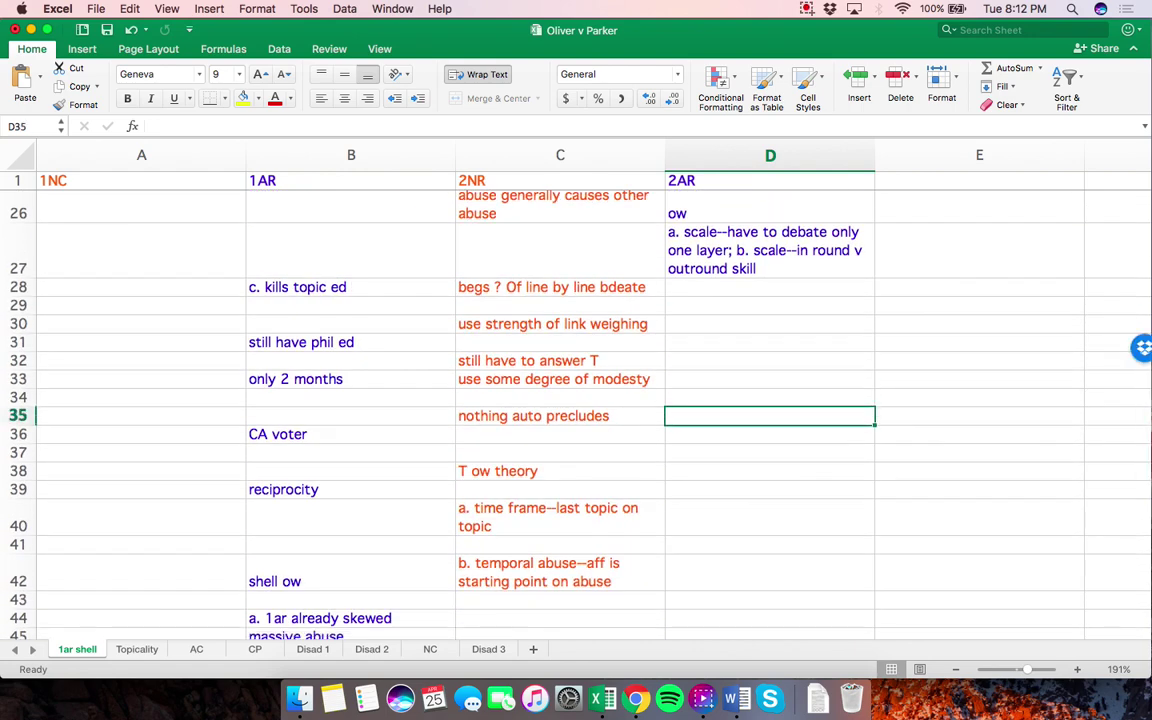
pyautogui.click(769, 489)
pyautogui.click(769, 471)
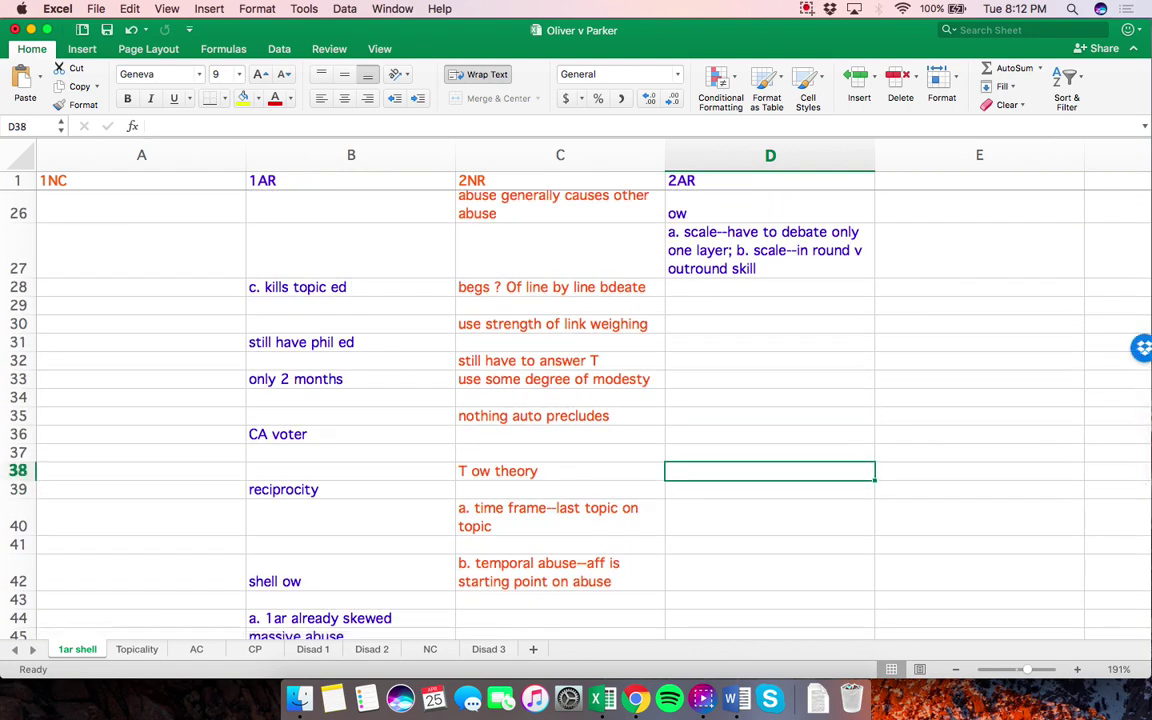
pyautogui.write('strength of link arg conceded')
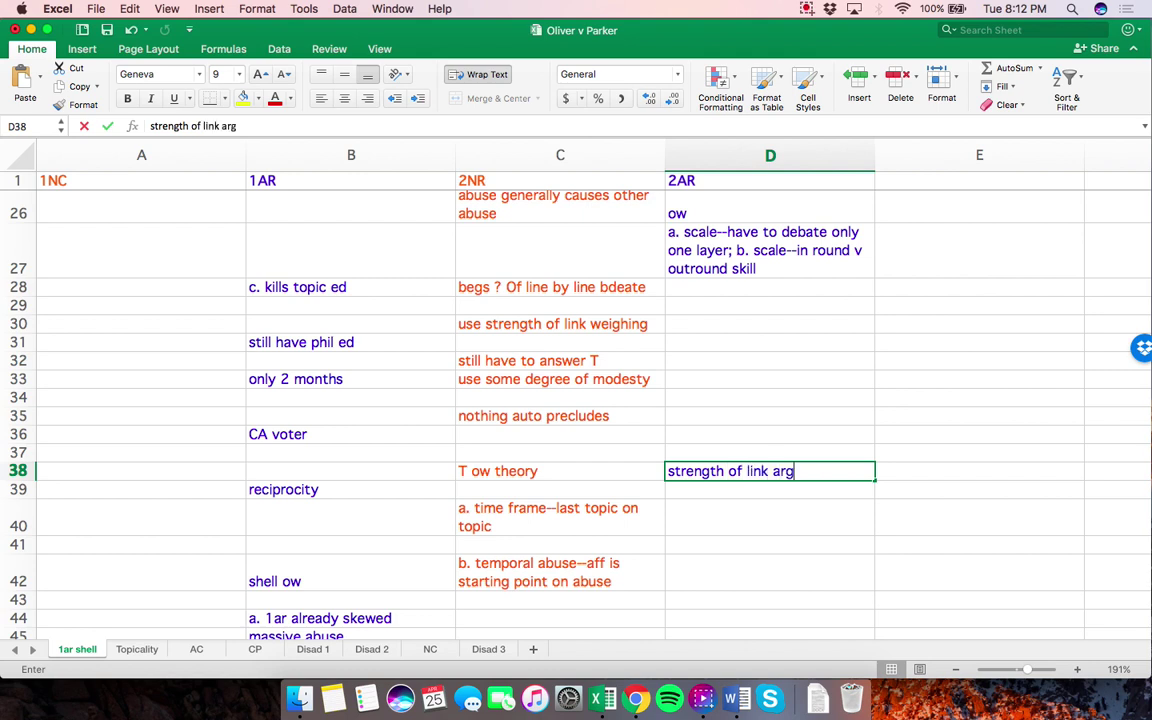
pyautogui.press('Return')
# Enter "no reason why we need more norms; no more touranments" in 2AR cell D40, beside the time frame argument
pyautogui.click(769, 544)
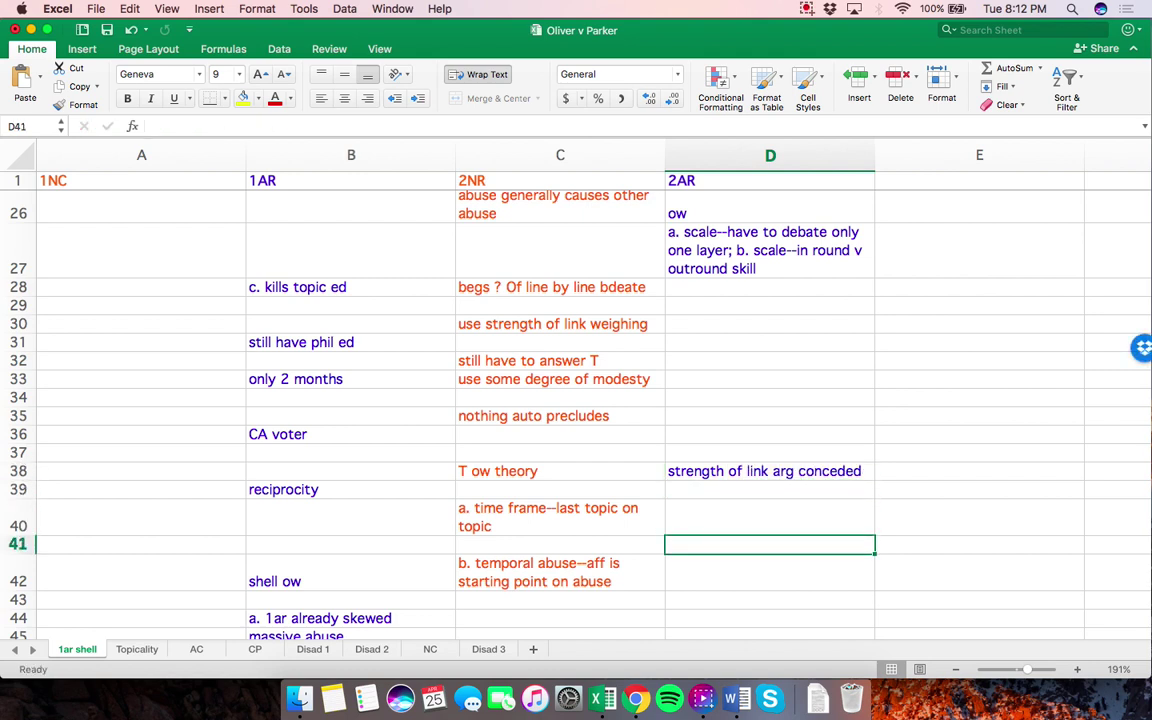
pyautogui.click(769, 517)
pyautogui.write('no reason why we noe')
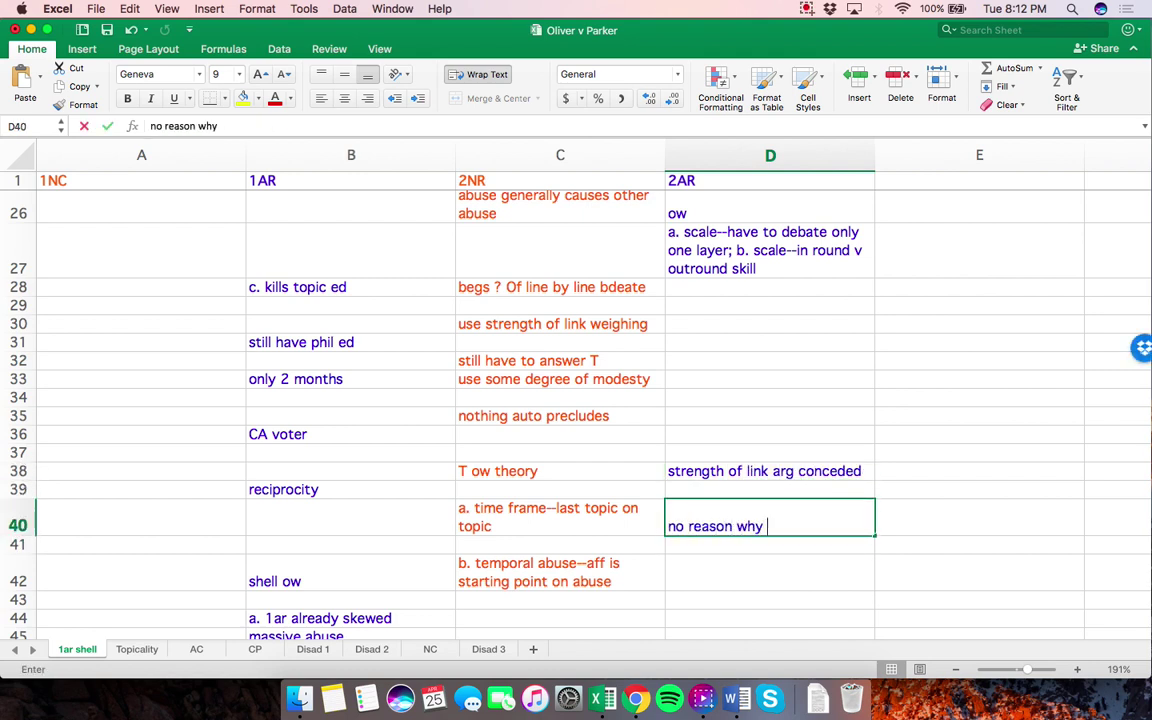
pyautogui.press('BackSpace')
pyautogui.press('BackSpace')
pyautogui.write('eed no')
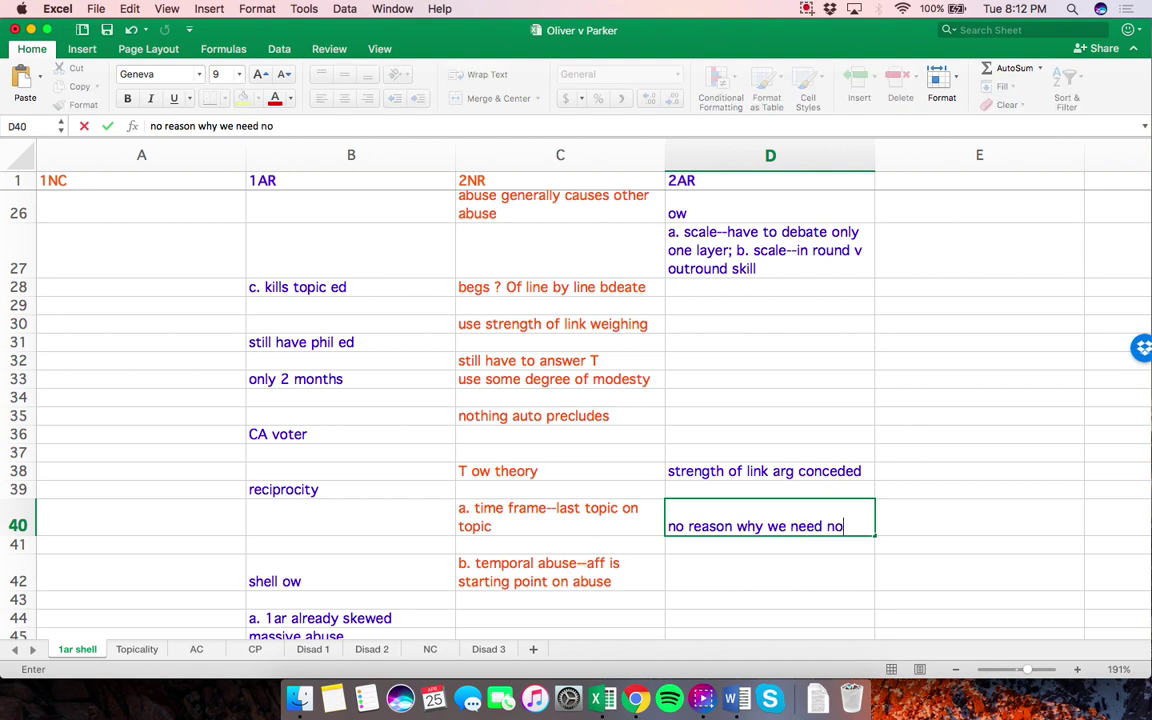
pyautogui.press('BackSpace')
pyautogui.press('BackSpace')
pyautogui.write('more norms; no more ')
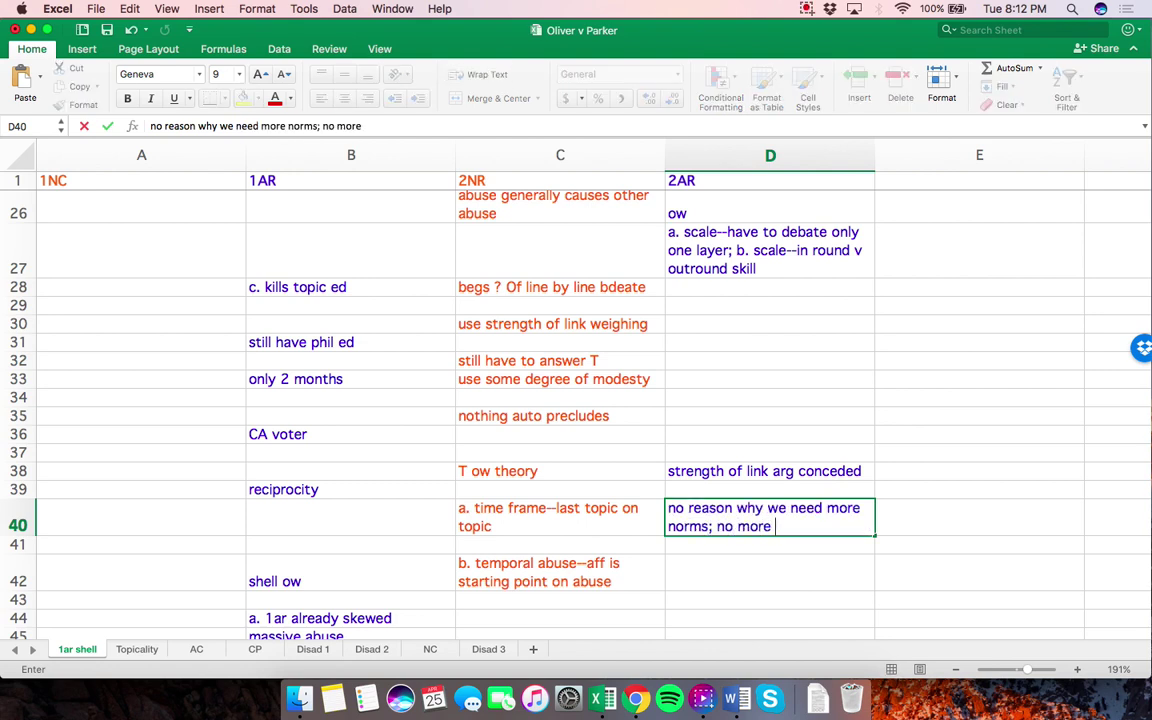
pyautogui.write('touranments')
pyautogui.press('Return')
# Enter "thoery sets better norms" in 2AR cell D41 and "no reason we care about starting point of debate" in D42
pyautogui.write('thoery ')
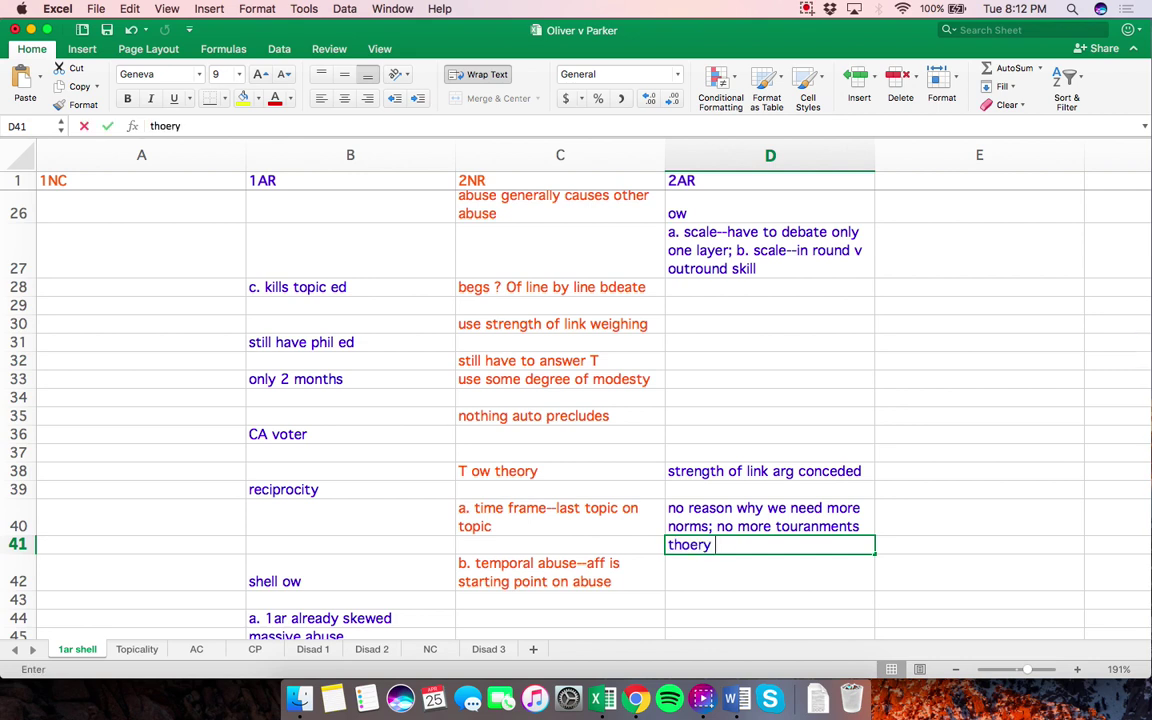
pyautogui.write('sets better norms')
pyautogui.press('Return')
pyautogui.write('no')
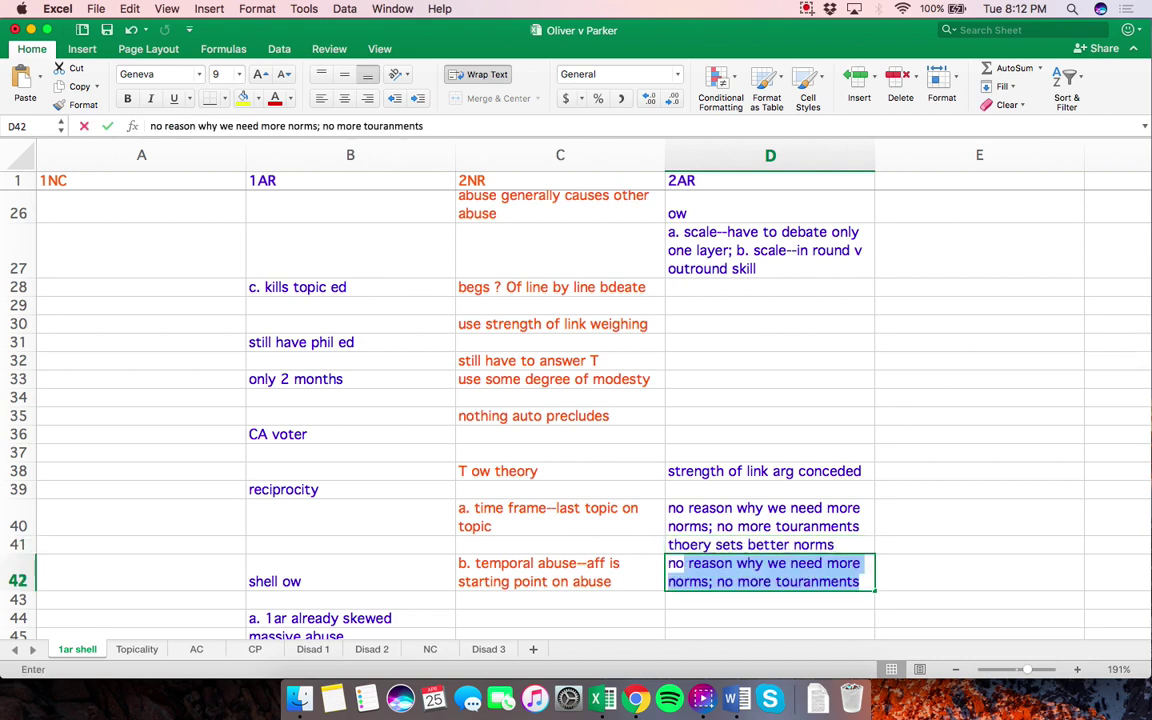
pyautogui.write(' reason we ')
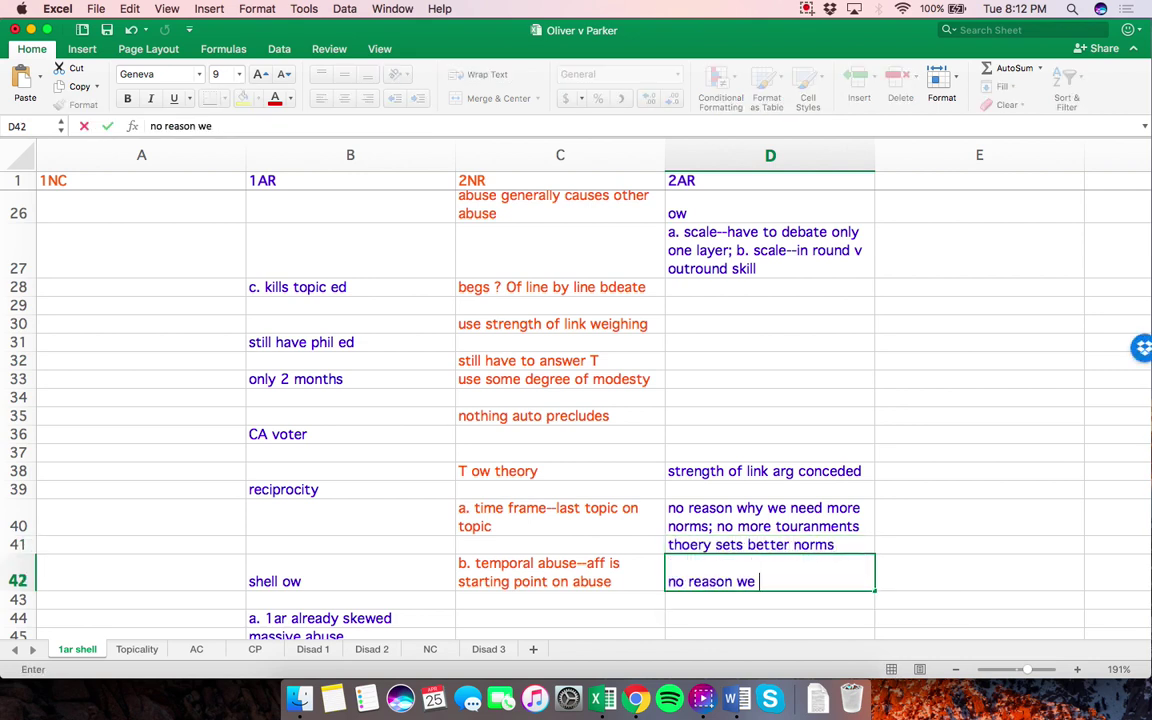
pyautogui.write('care about starting point o')
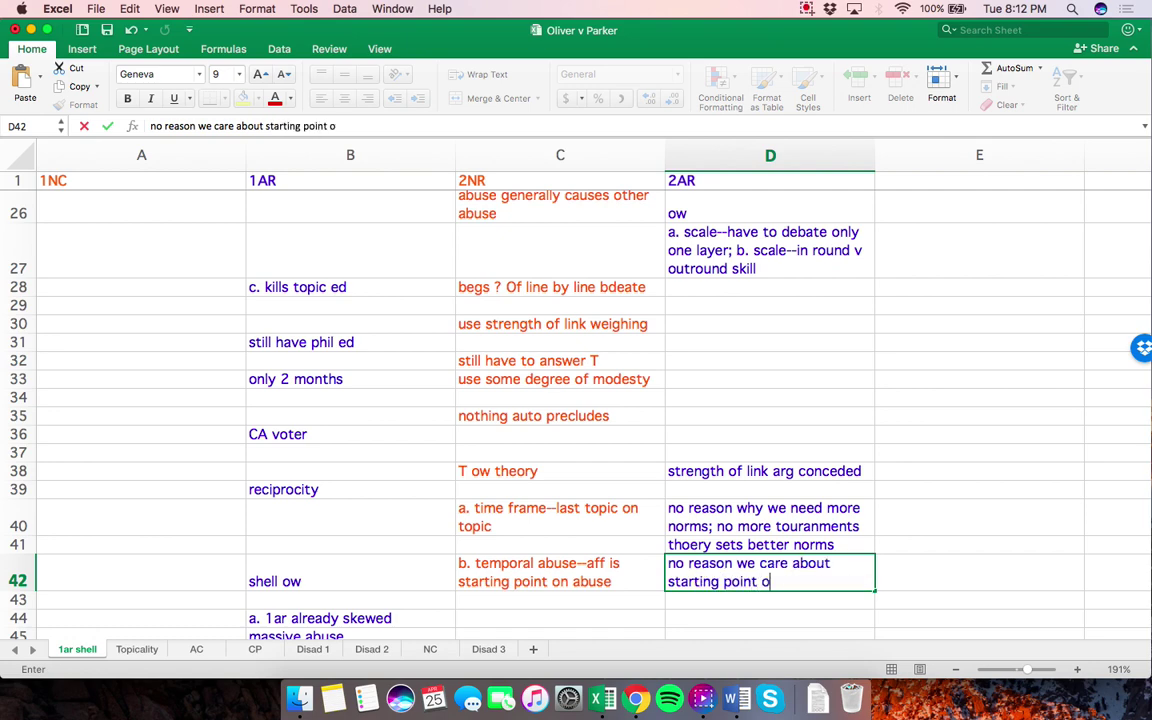
pyautogui.write('f debate')
pyautogui.press('Return')
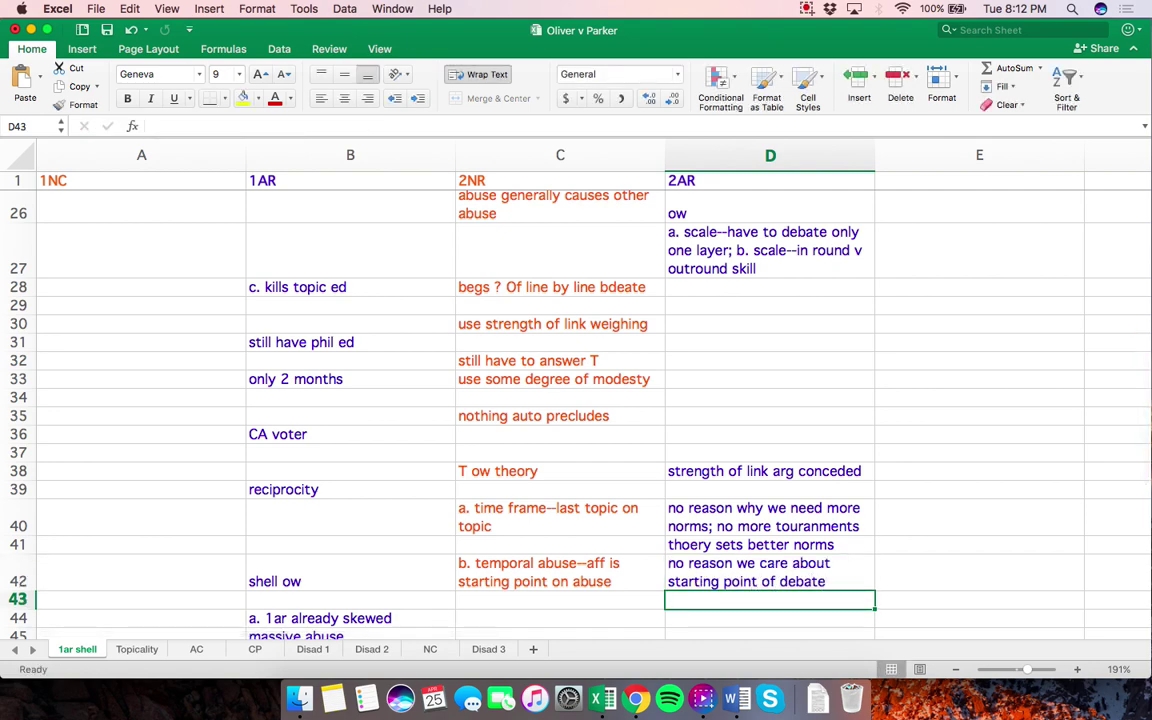
# On the Topicality sheet, enter "no side bias" in 2AR cell D3 and "just 1ar shell v 2n shell" in D5
pyautogui.hotkey('ctrl', 'pagedown')
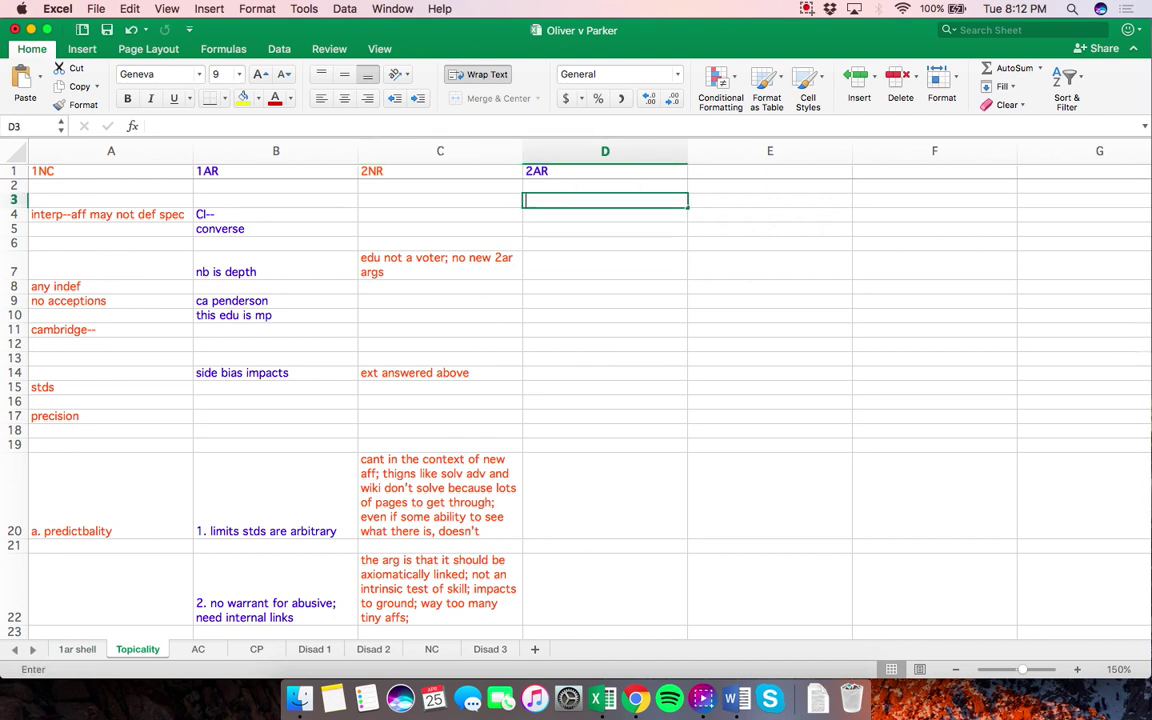
pyautogui.write('no side bias')
pyautogui.press('Return')
pyautogui.press('Return')
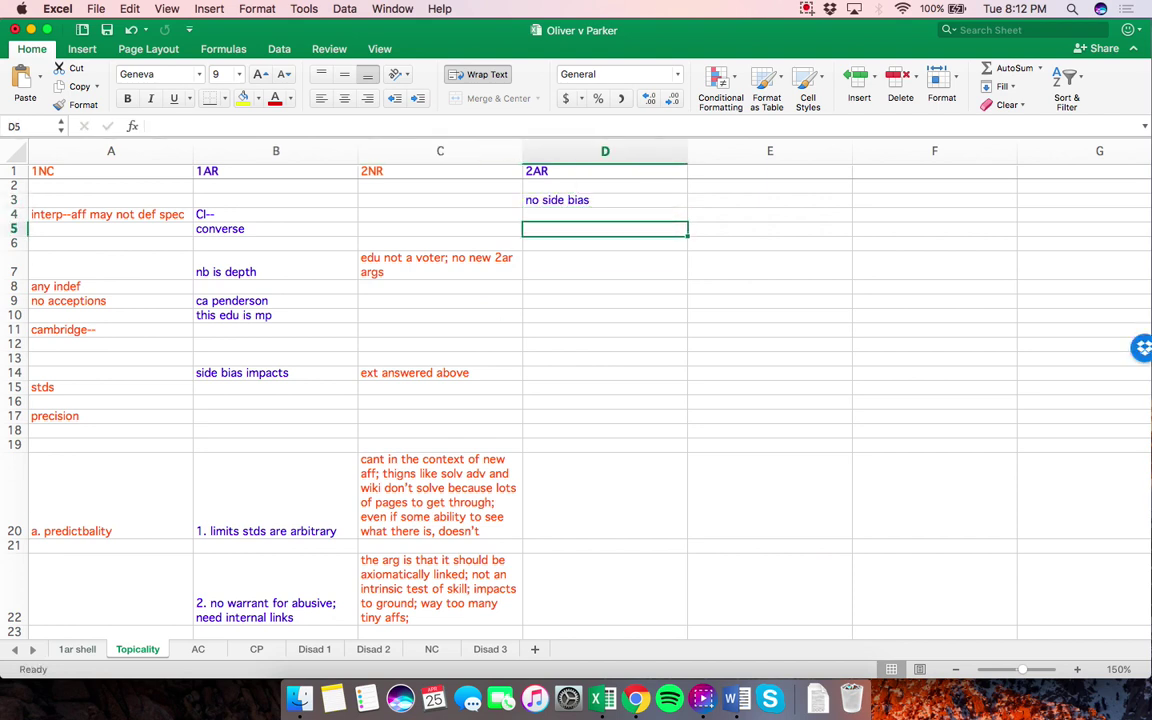
pyautogui.write('just 1ar shel')
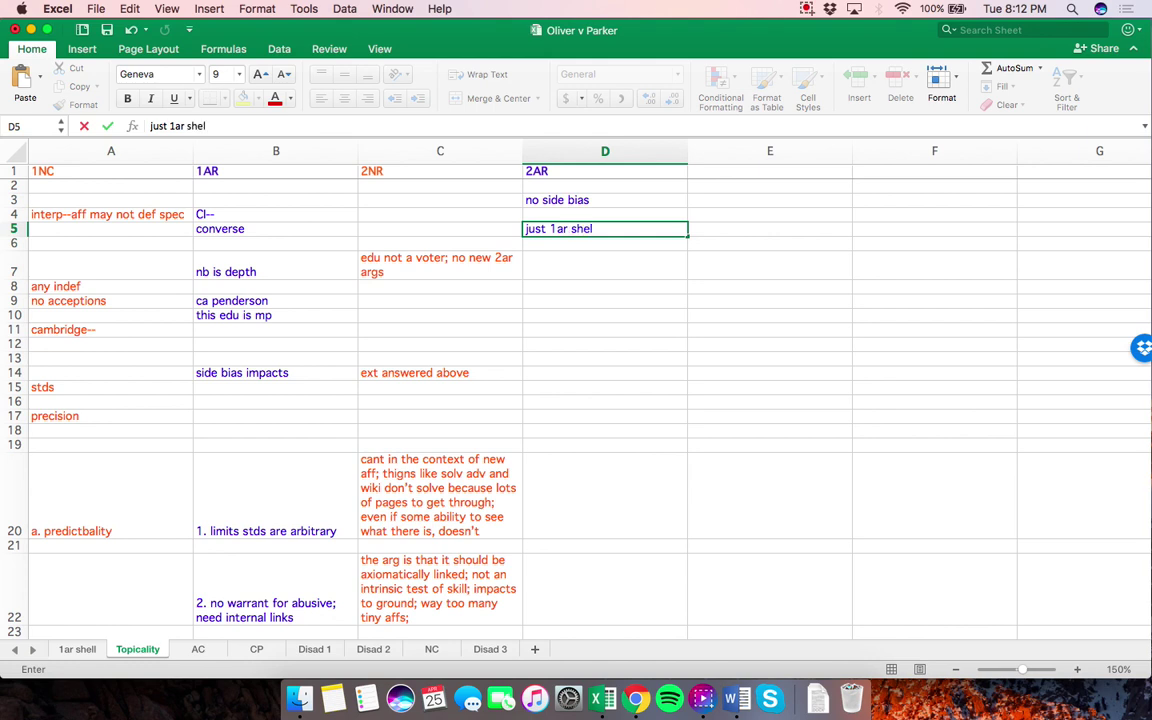
pyautogui.write('l v 2n shell')
pyautogui.press('Return')
# Enter "little bit of strength of link D = easier to affirm" in 2AR cell D8
pyautogui.press('Return')
pyautogui.press('Return')
pyautogui.write('lit')
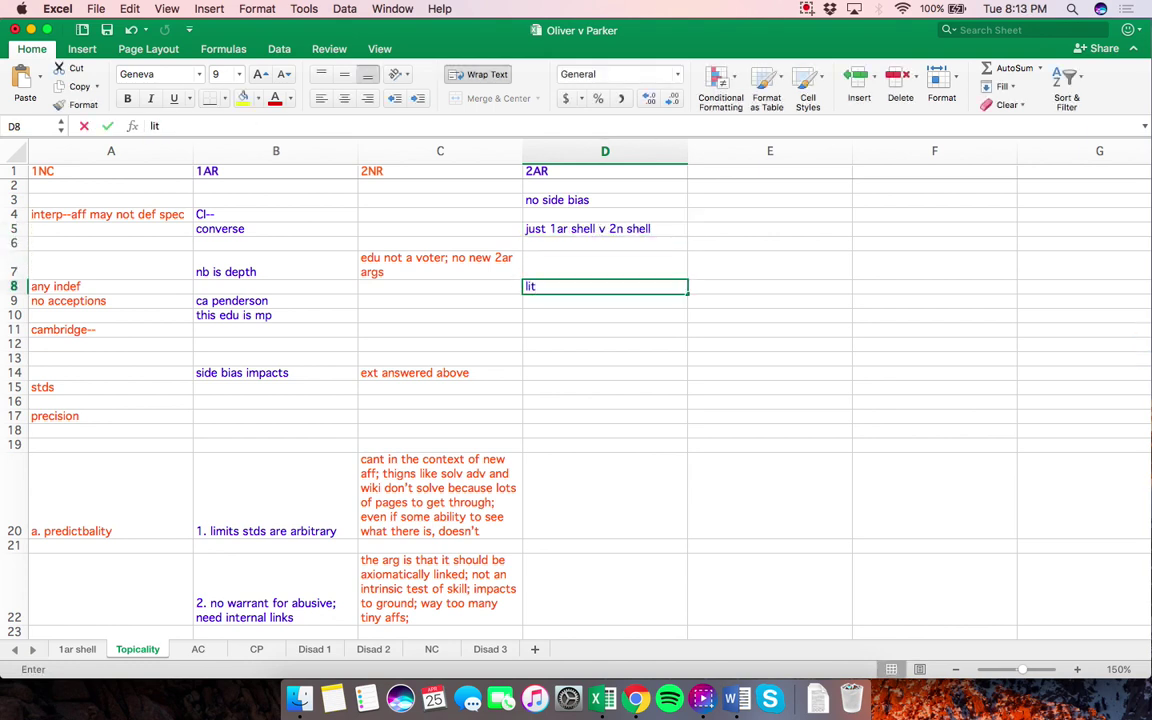
pyautogui.write('tle bit of strength of ')
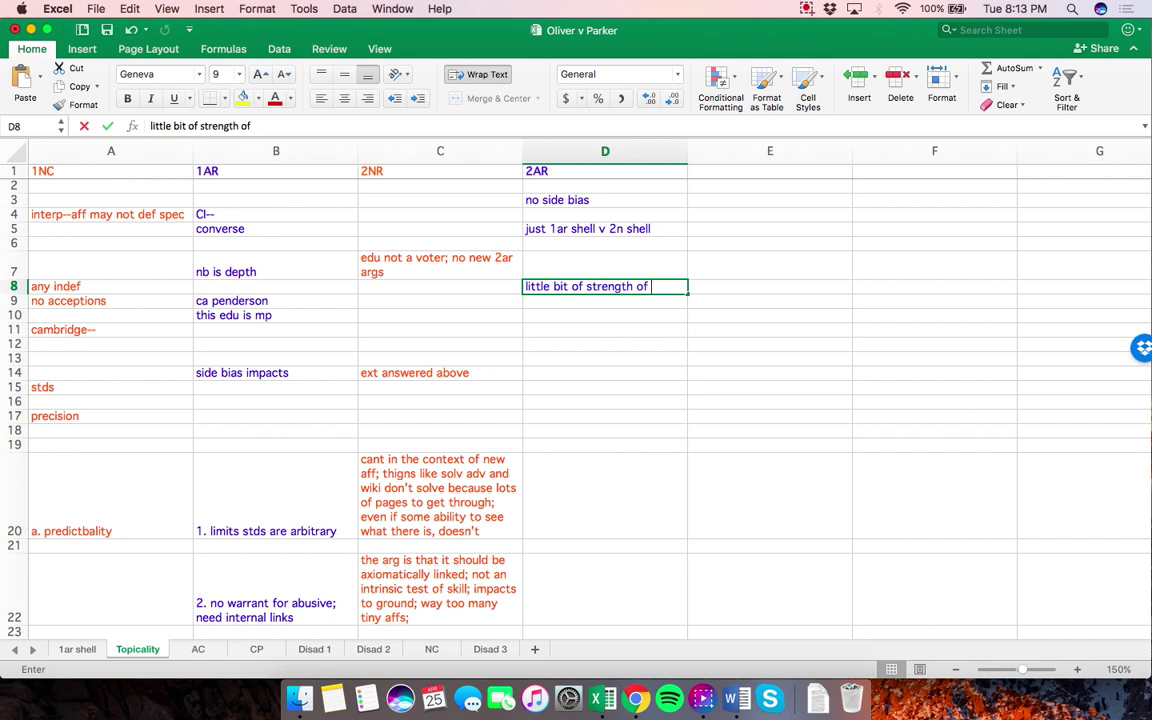
pyautogui.write('link D = easie')
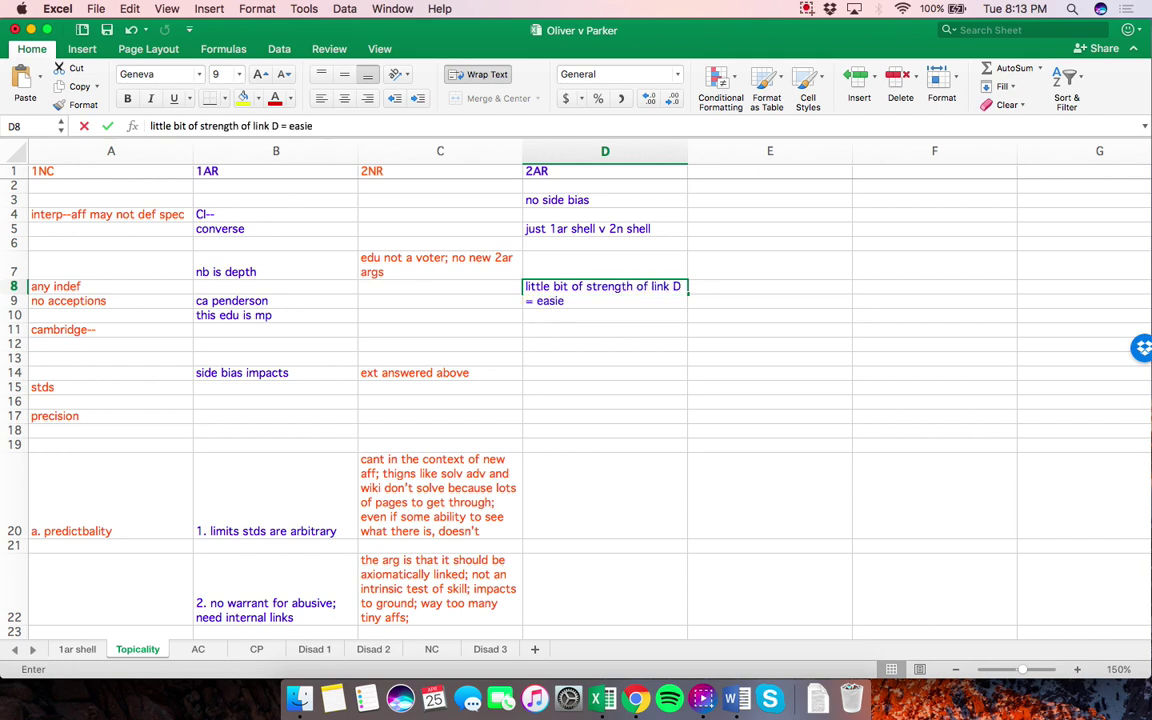
pyautogui.write('r to affirm')
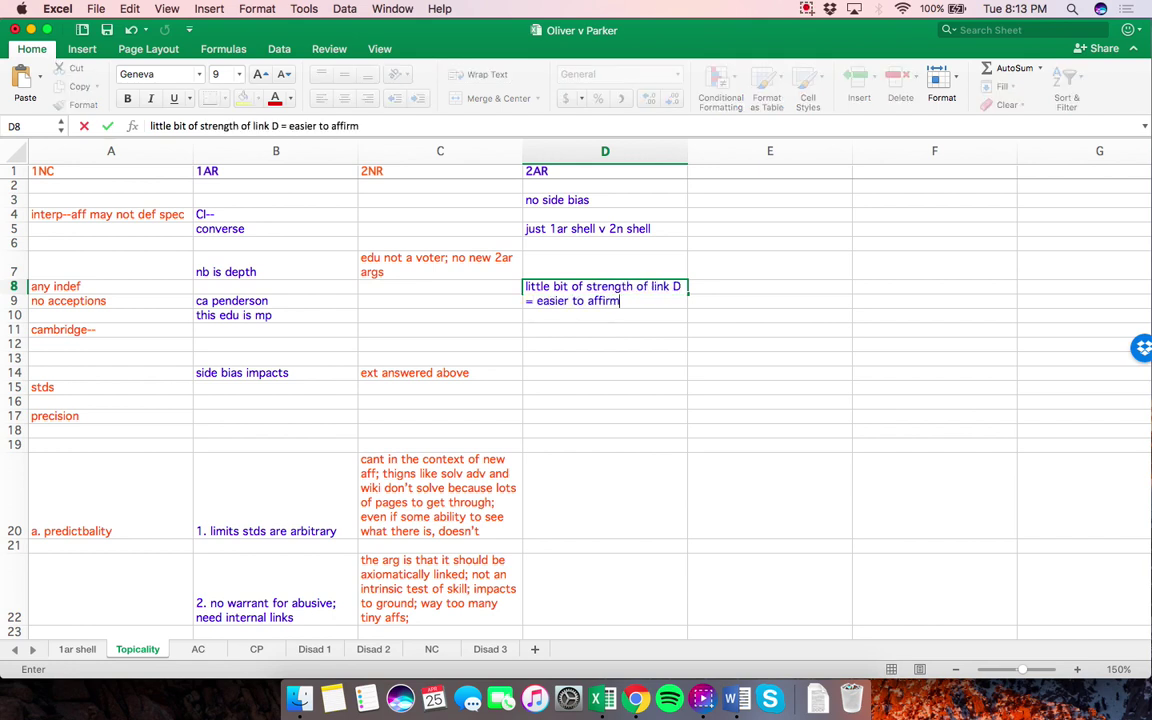
pyautogui.click(604, 329)
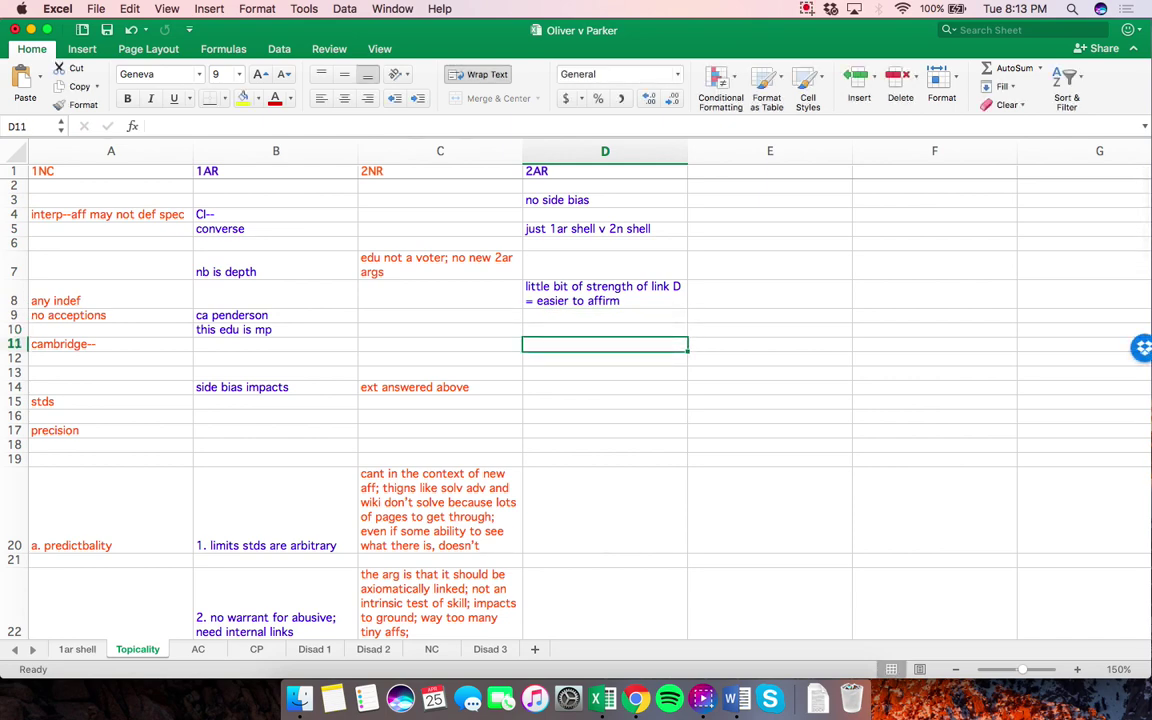
# Enter "not axiomatic; should make IL to args; its reicprocal; test intrinisc std; ground skew std is new;" in 2AR cell D22
pyautogui.scroll(-10, 576, 400)
pyautogui.scroll(-3, 576, 400)
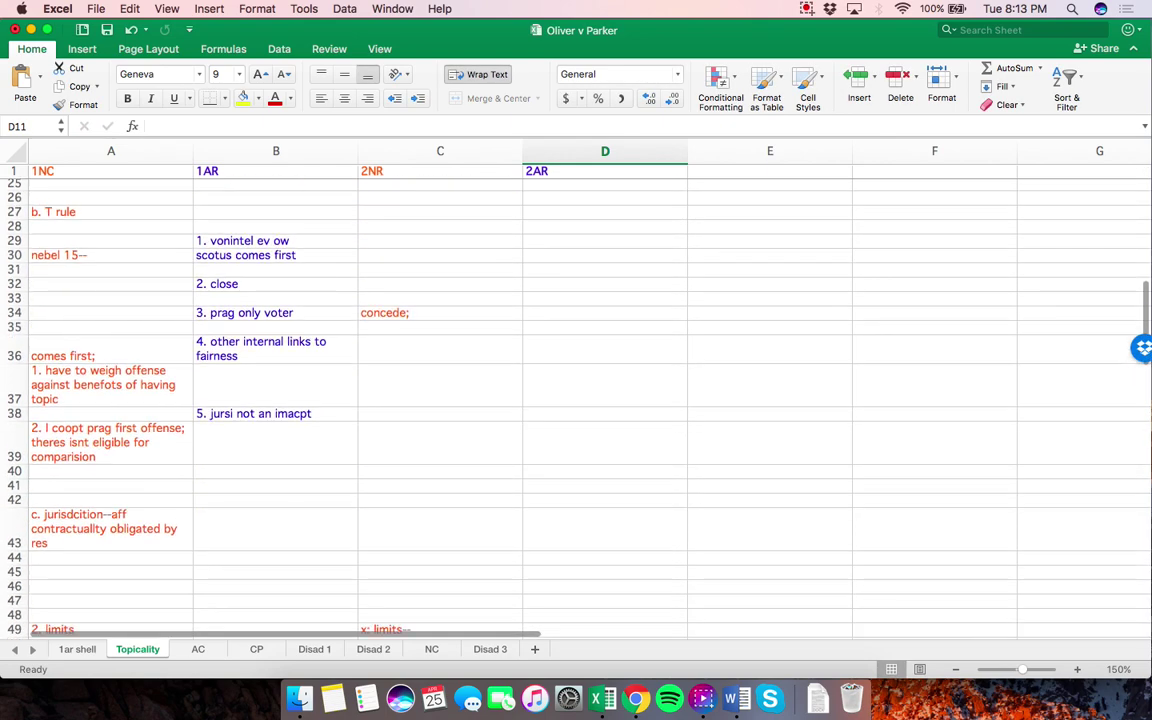
pyautogui.scroll(10, 576, 400)
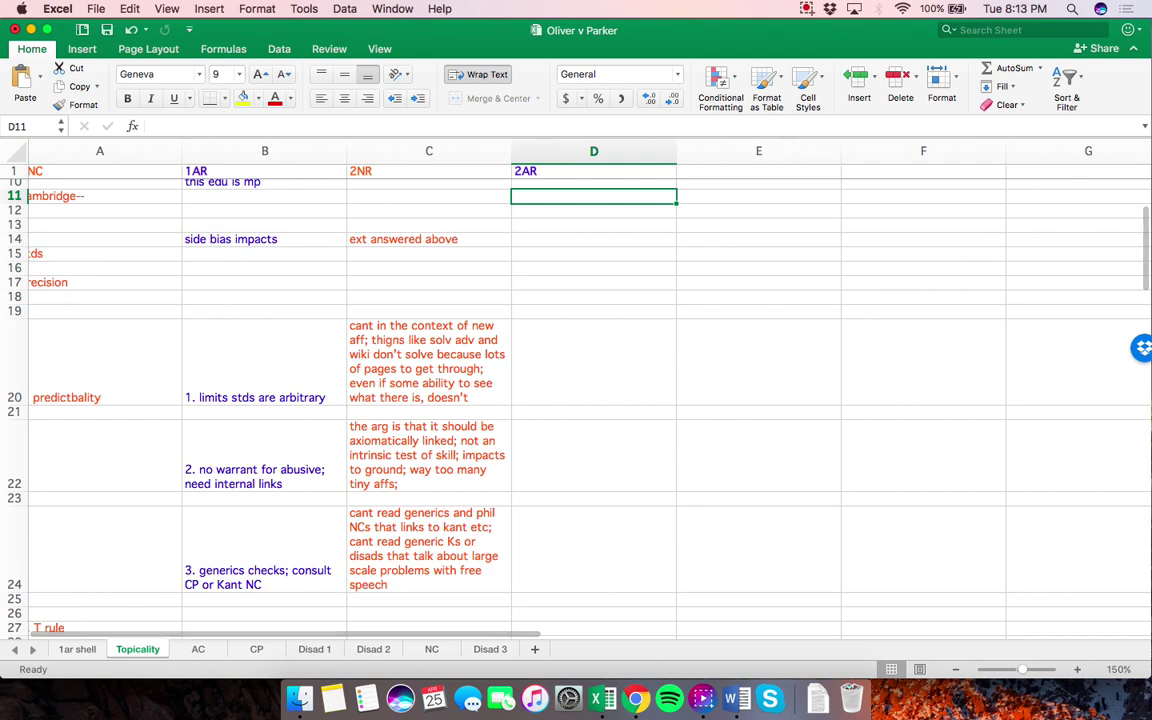
pyautogui.click(594, 455)
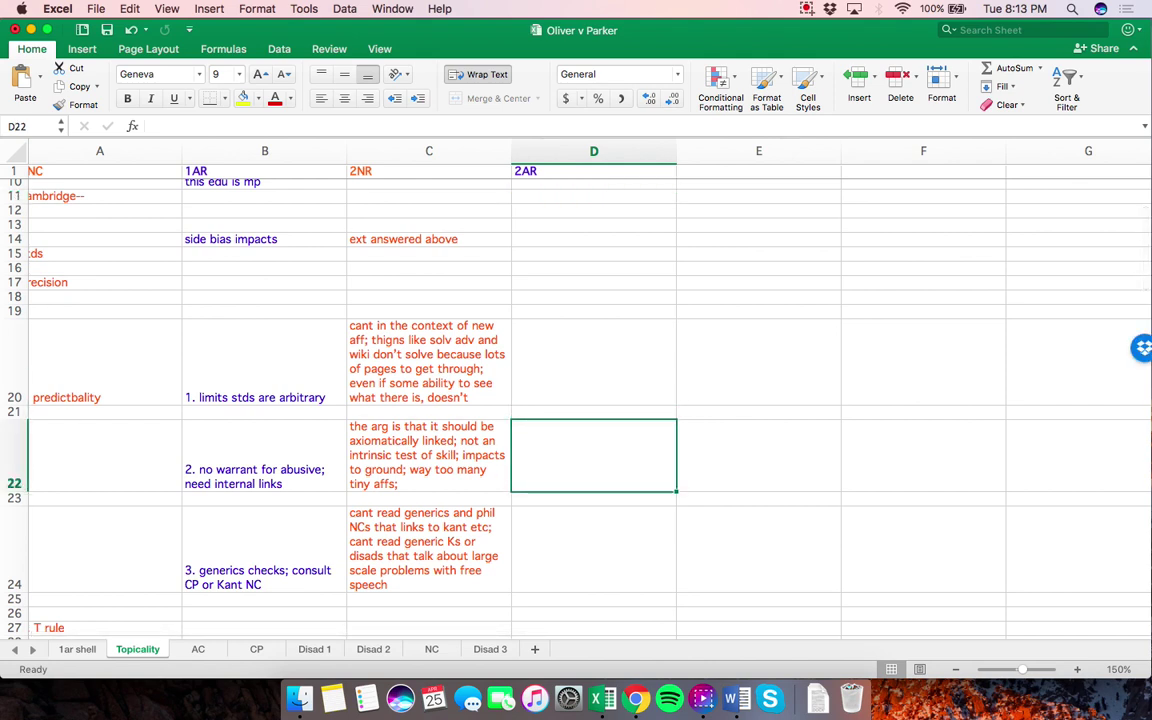
pyautogui.write('not axioma')
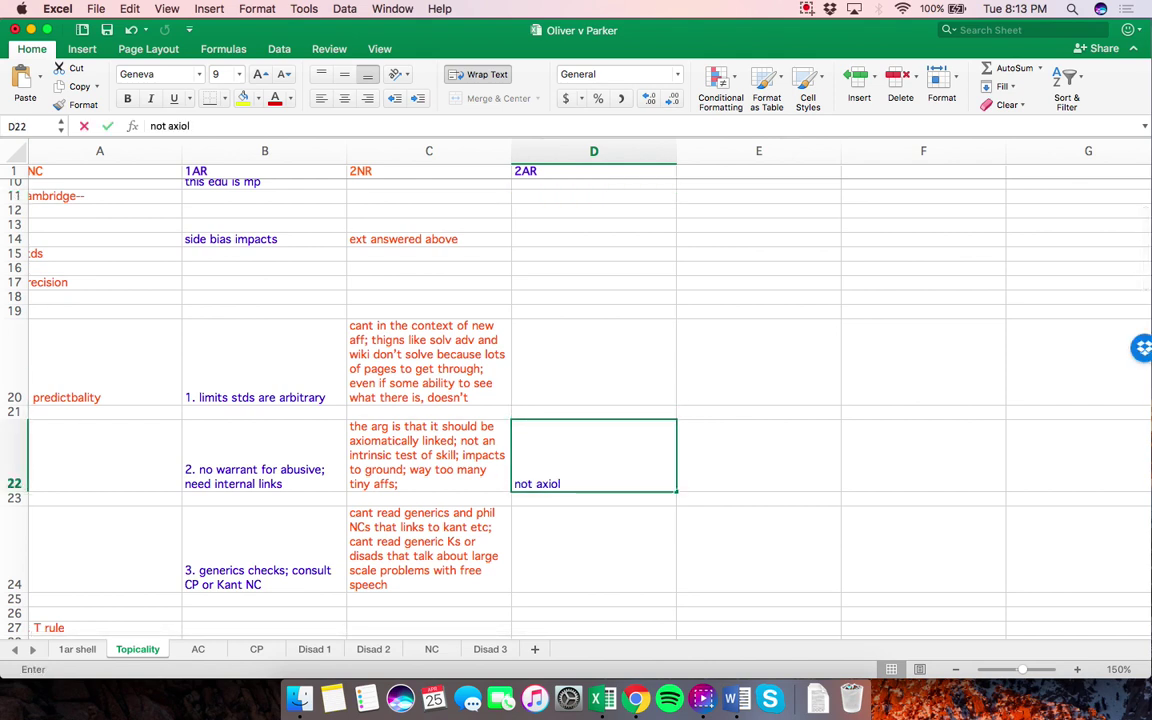
pyautogui.write('tic; should make')
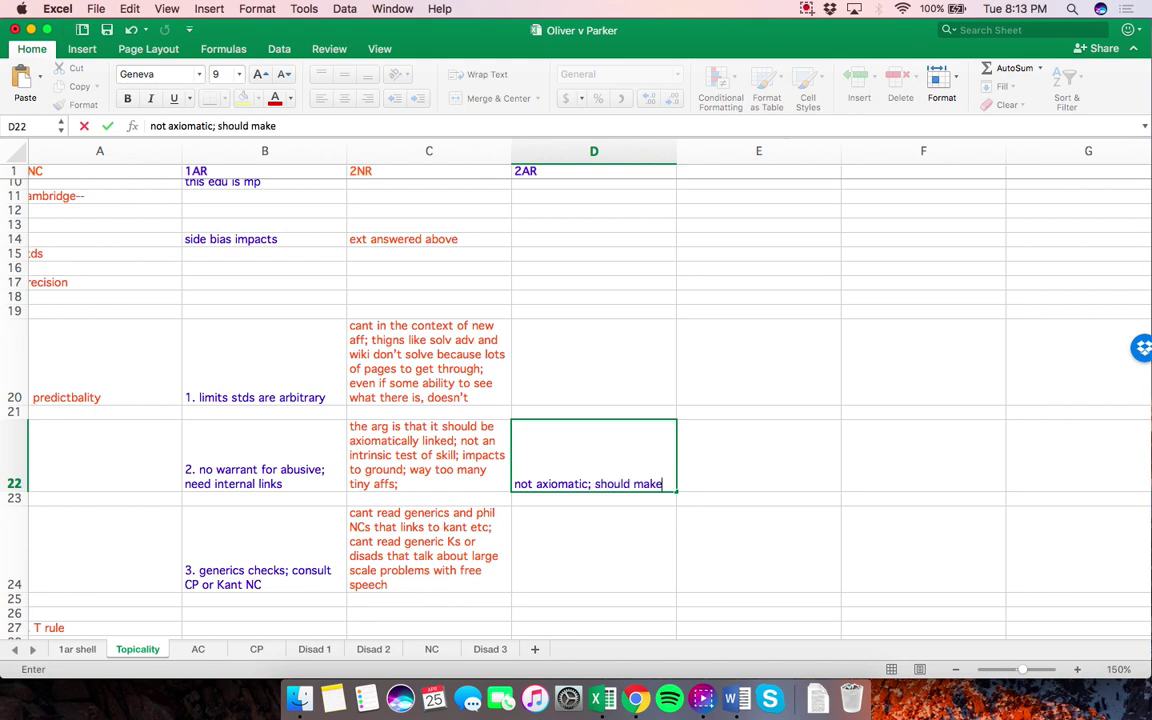
pyautogui.write(' IL to')
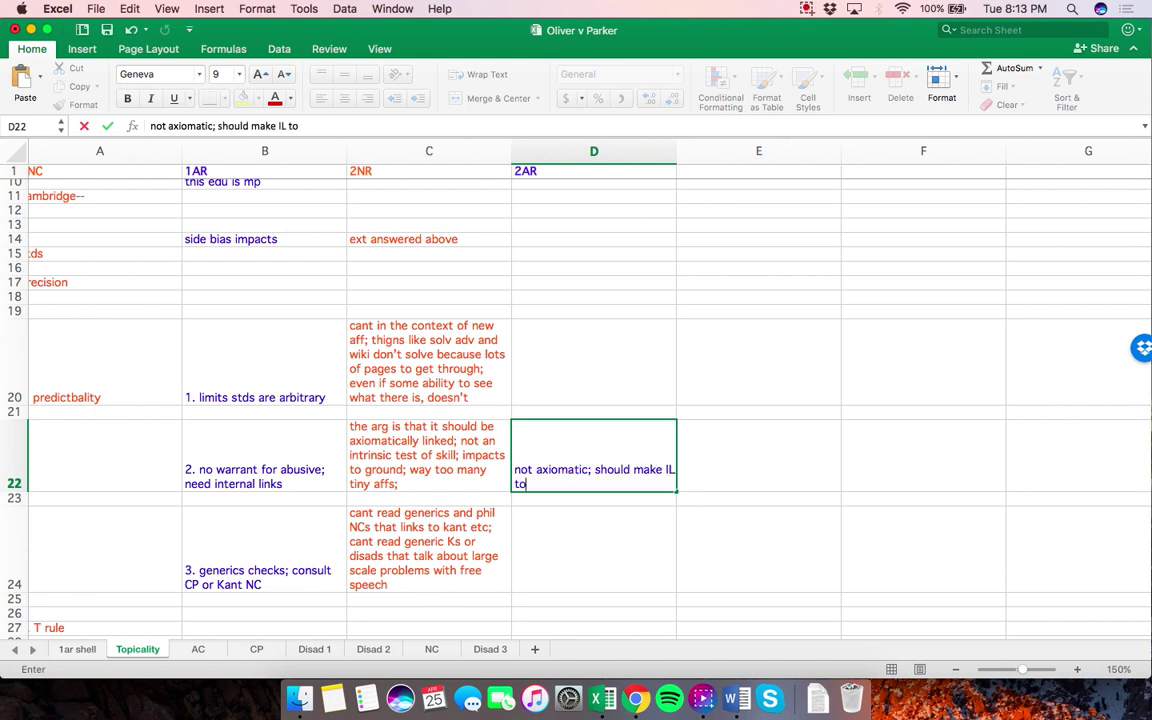
pyautogui.write(' args; its reicprocal')
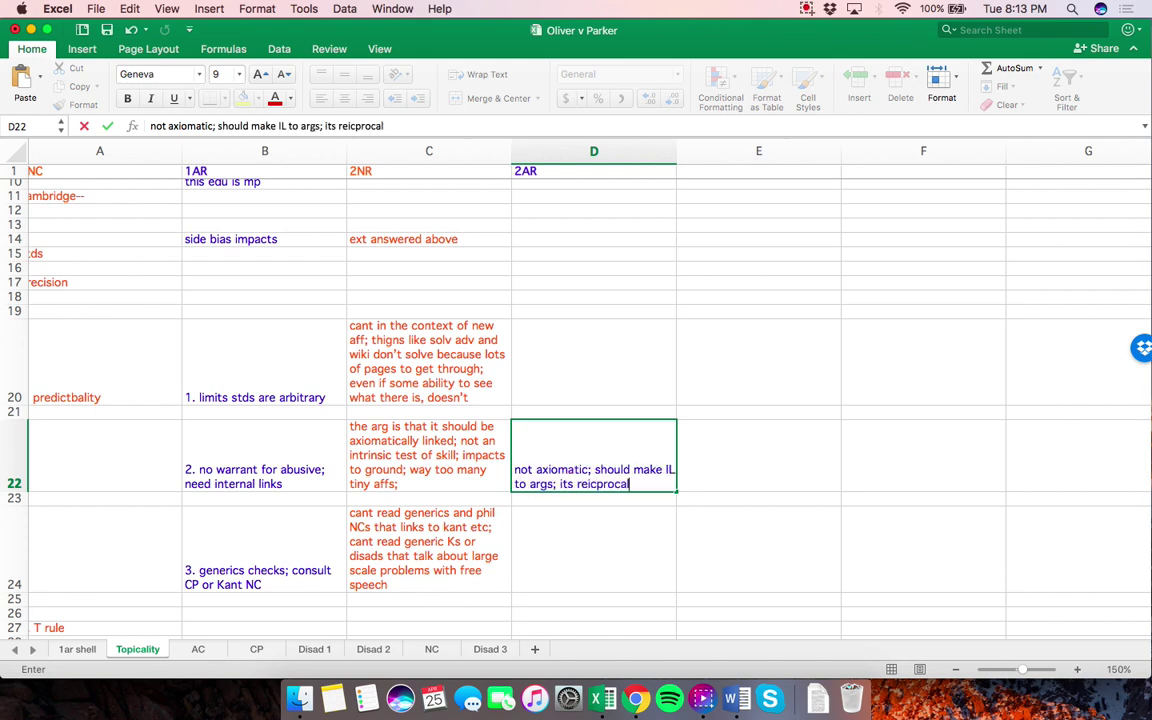
pyautogui.write('; test intri')
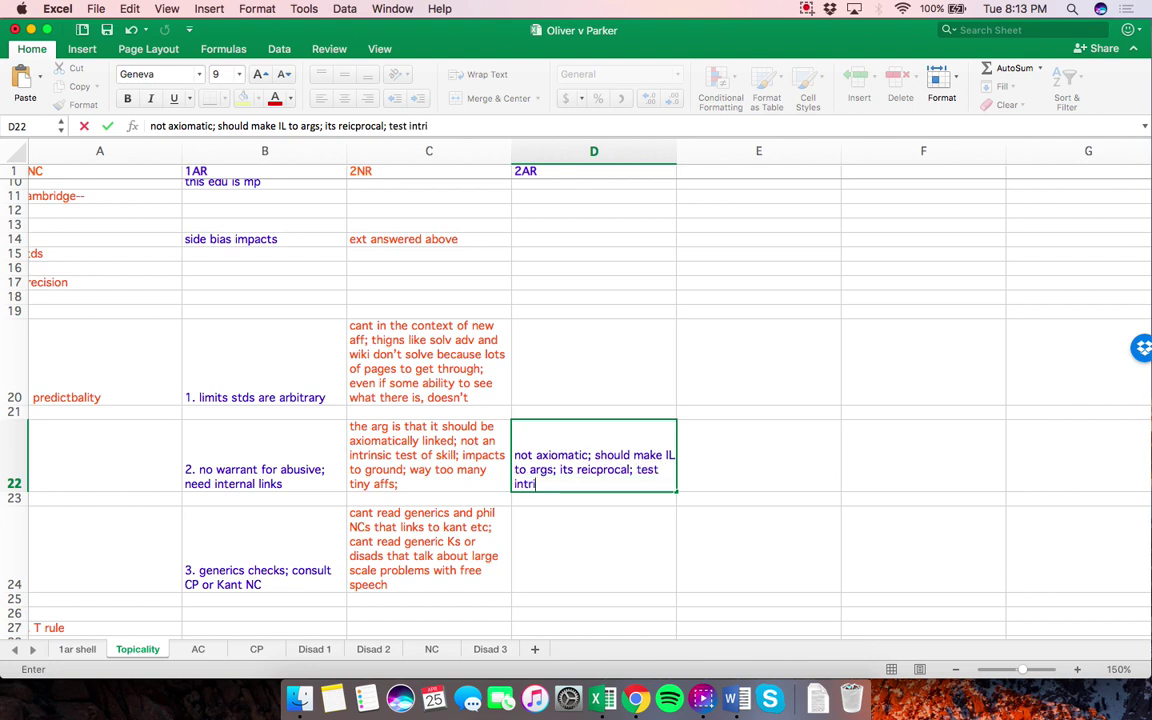
pyautogui.write('nisc std')
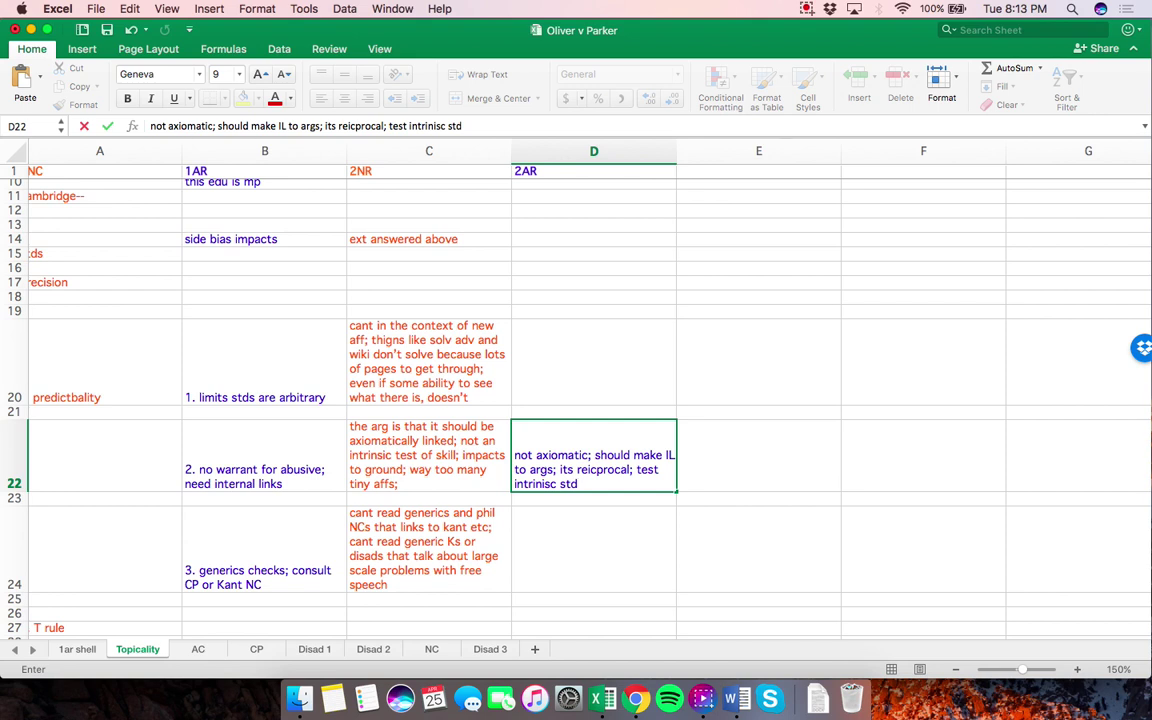
pyautogui.write('ground skew ')
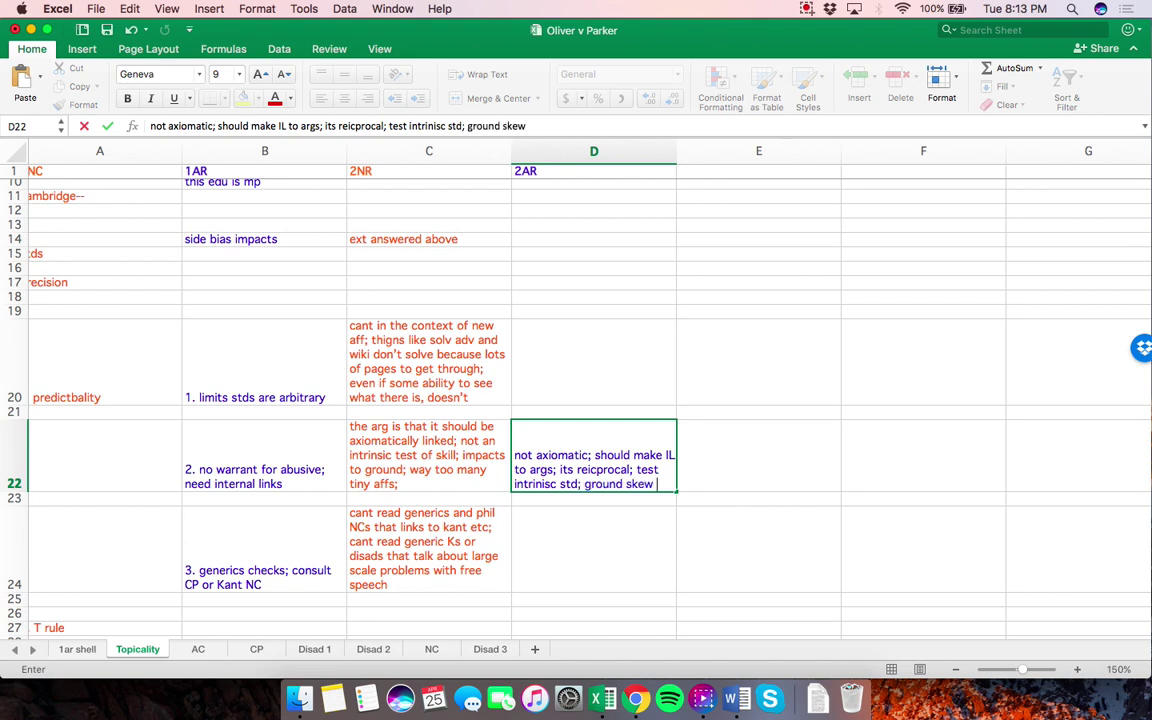
pyautogui.write('std is new;')
pyautogui.press('Return')
# Enter "x: generics check--consult CP links; have some ground" in 2AR cell D25
pyautogui.press('Return')
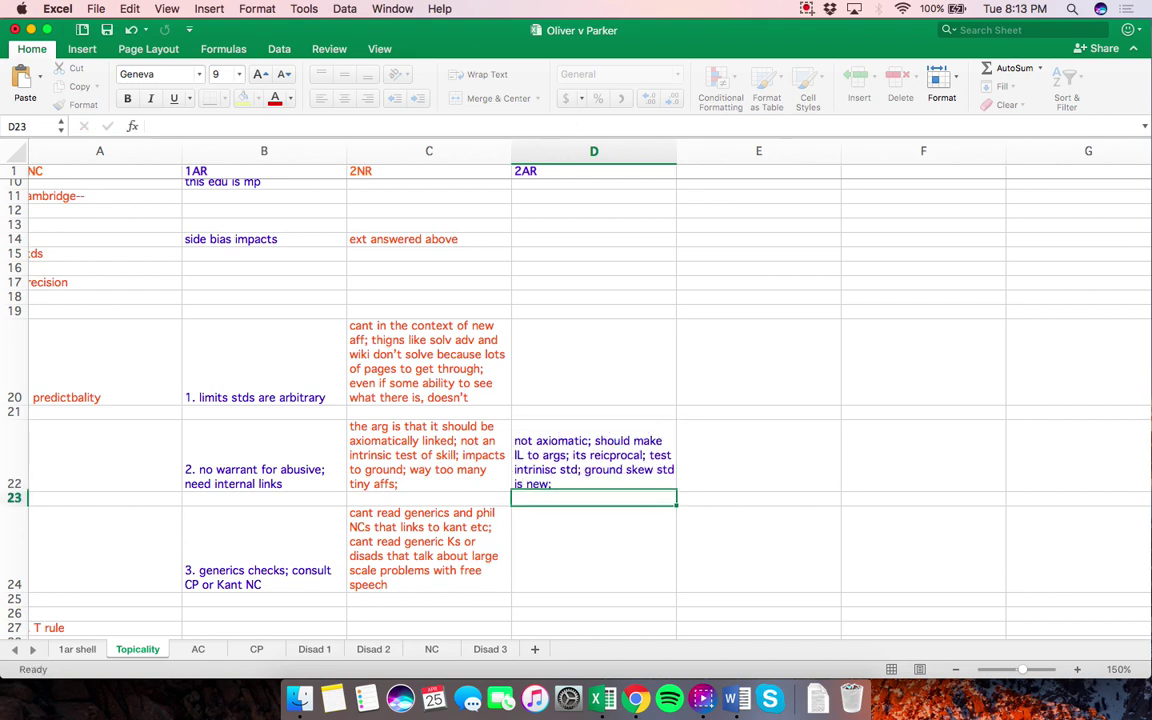
pyautogui.press('Return')
pyautogui.write('x:')
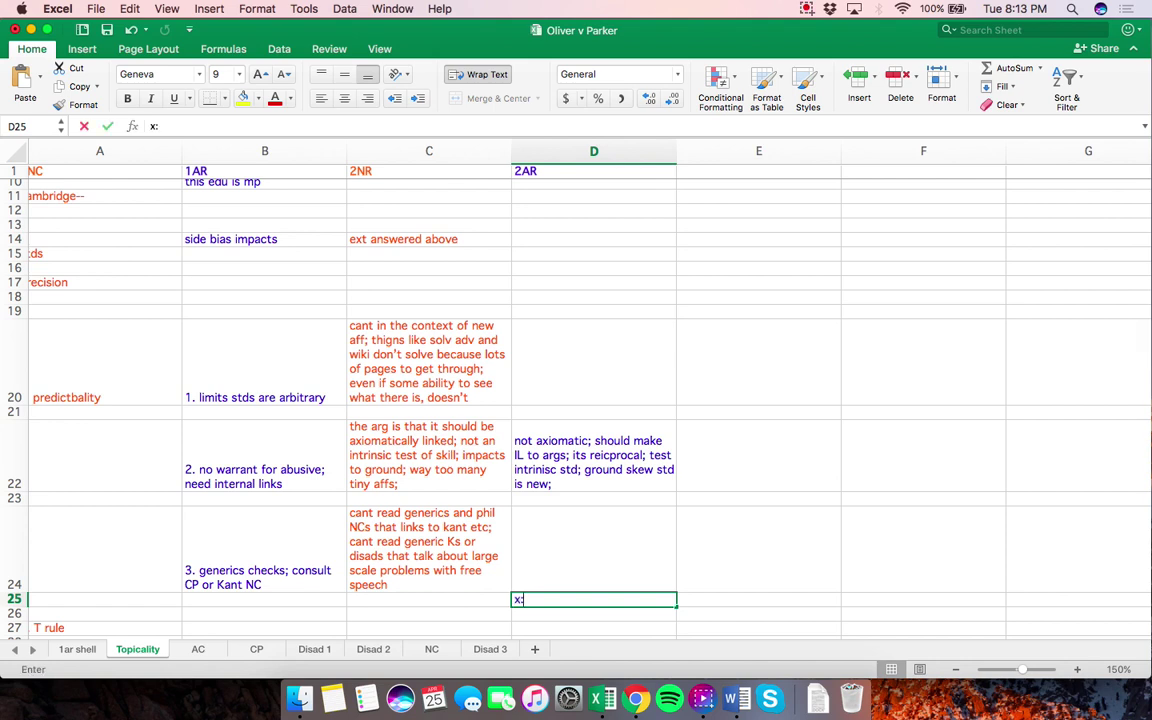
pyautogui.write(' generics check--')
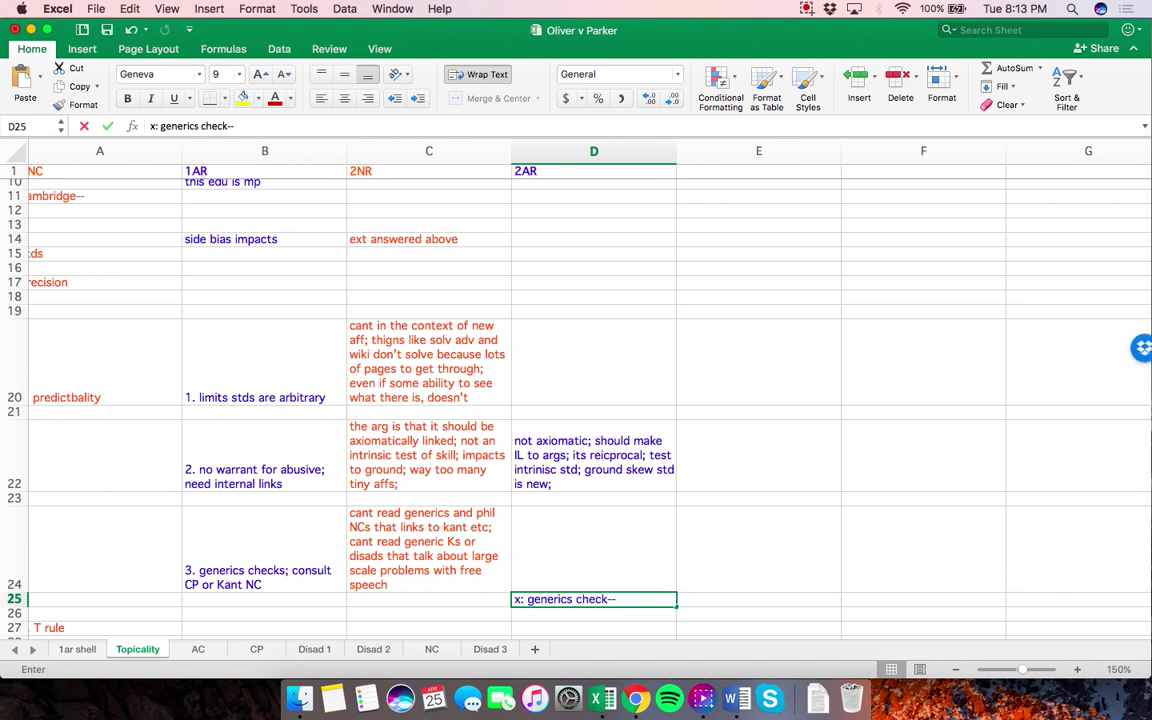
pyautogui.write('consult CP')
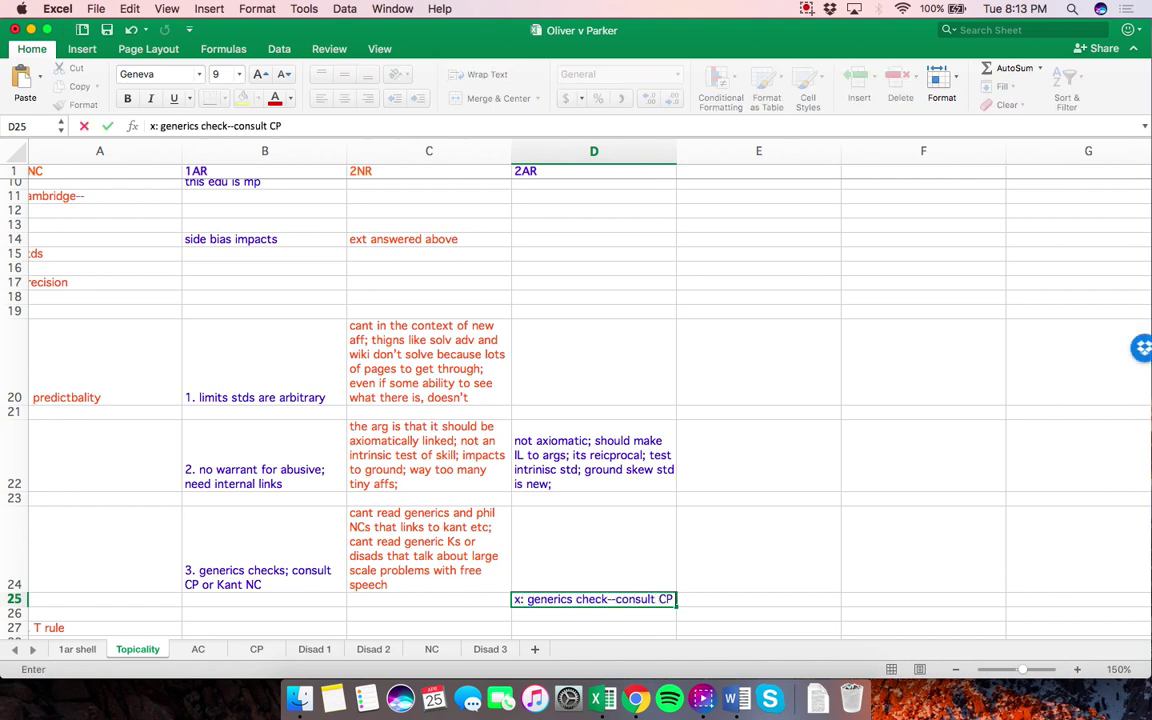
pyautogui.write(' links; have some ground')
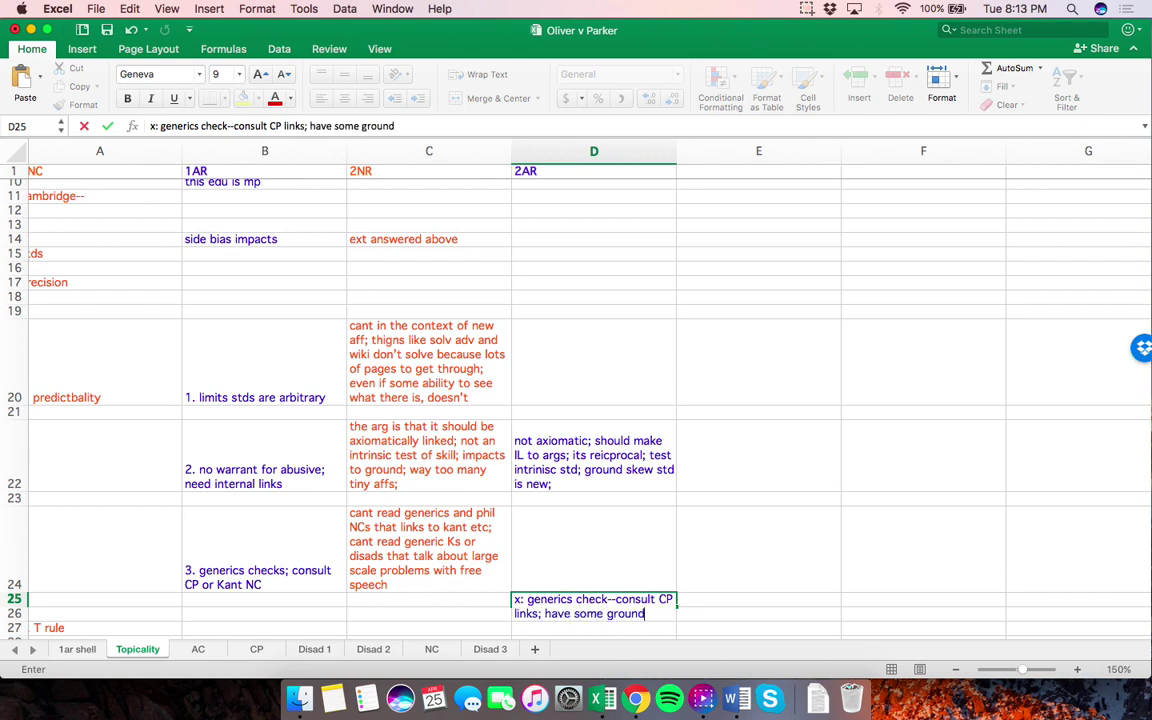
pyautogui.press('Return')
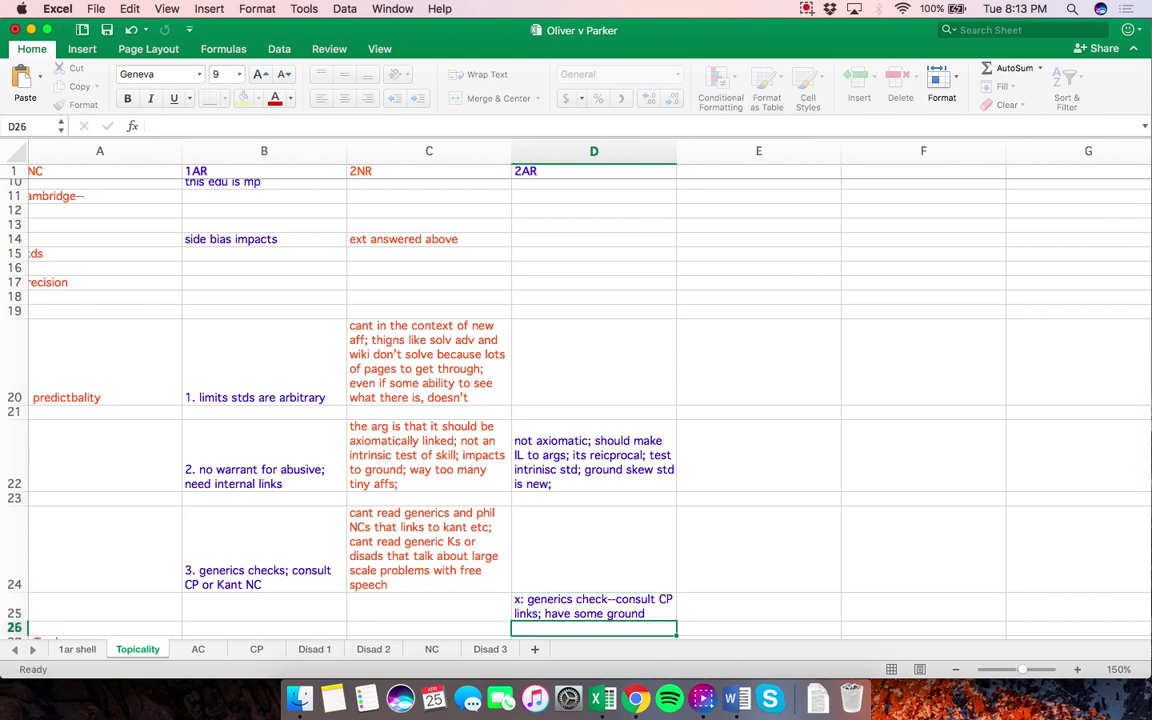
# Enter "amount of abuse is nothing; args are that we have nothing to say" in 2AR cell D26
pyautogui.write('amount of abuse is not')
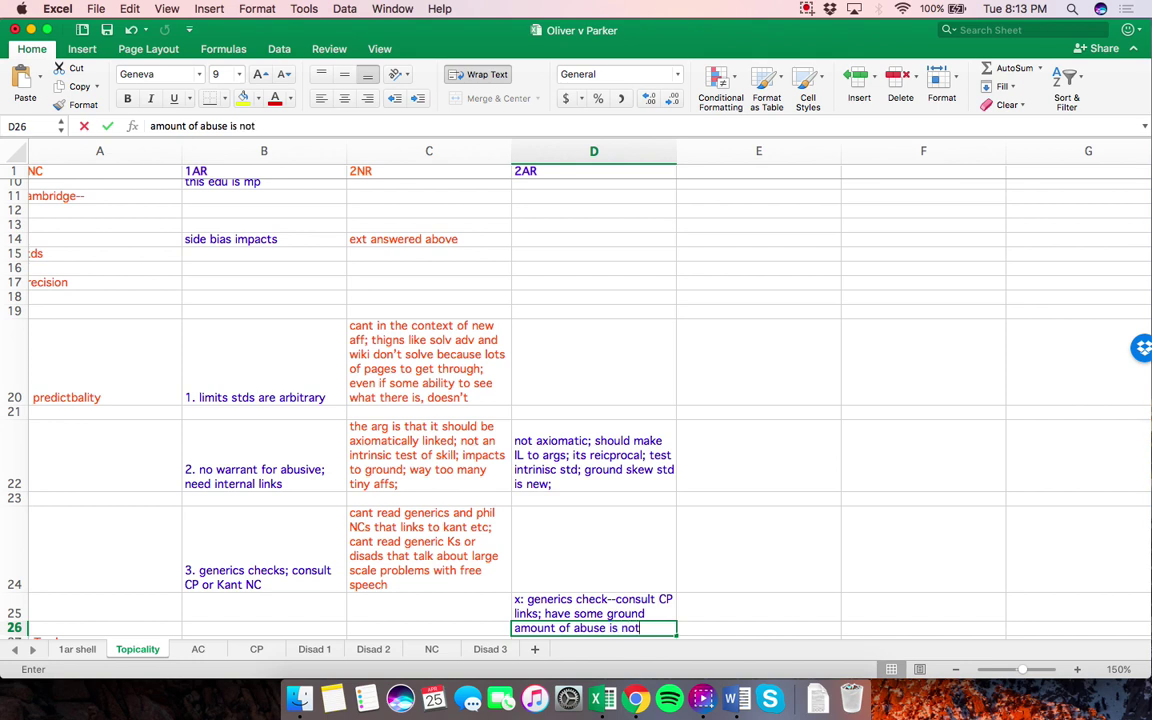
pyautogui.write('hing; args a')
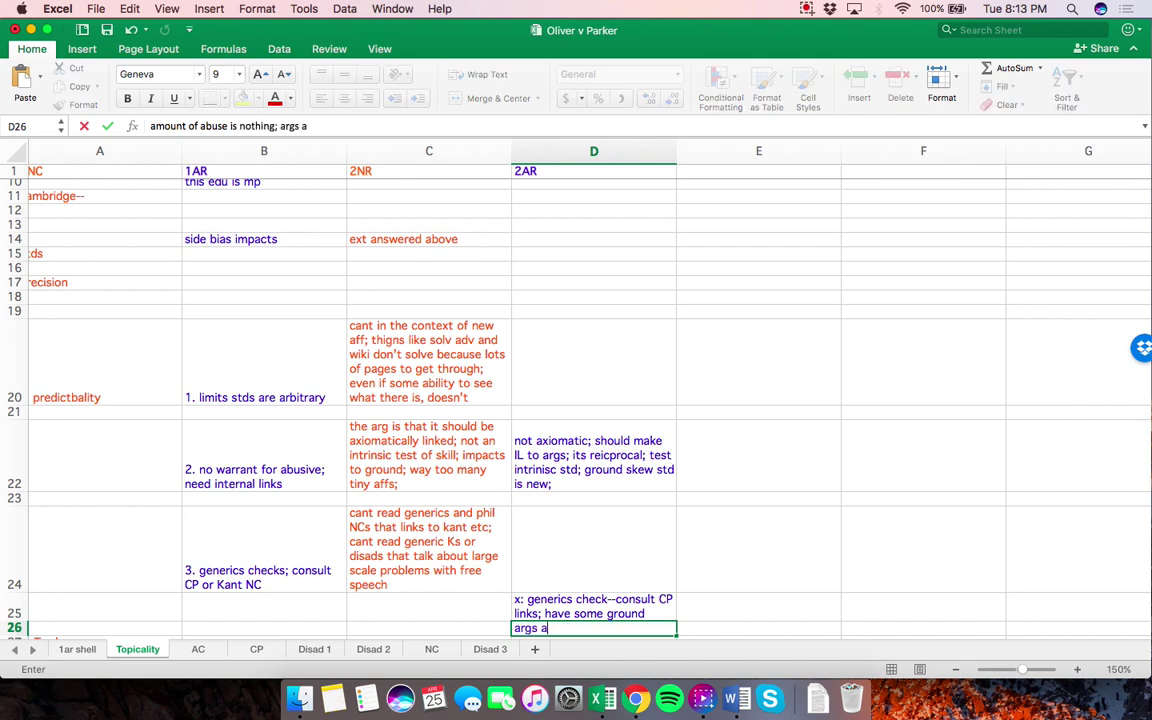
pyautogui.write('re that we have nothing to say')
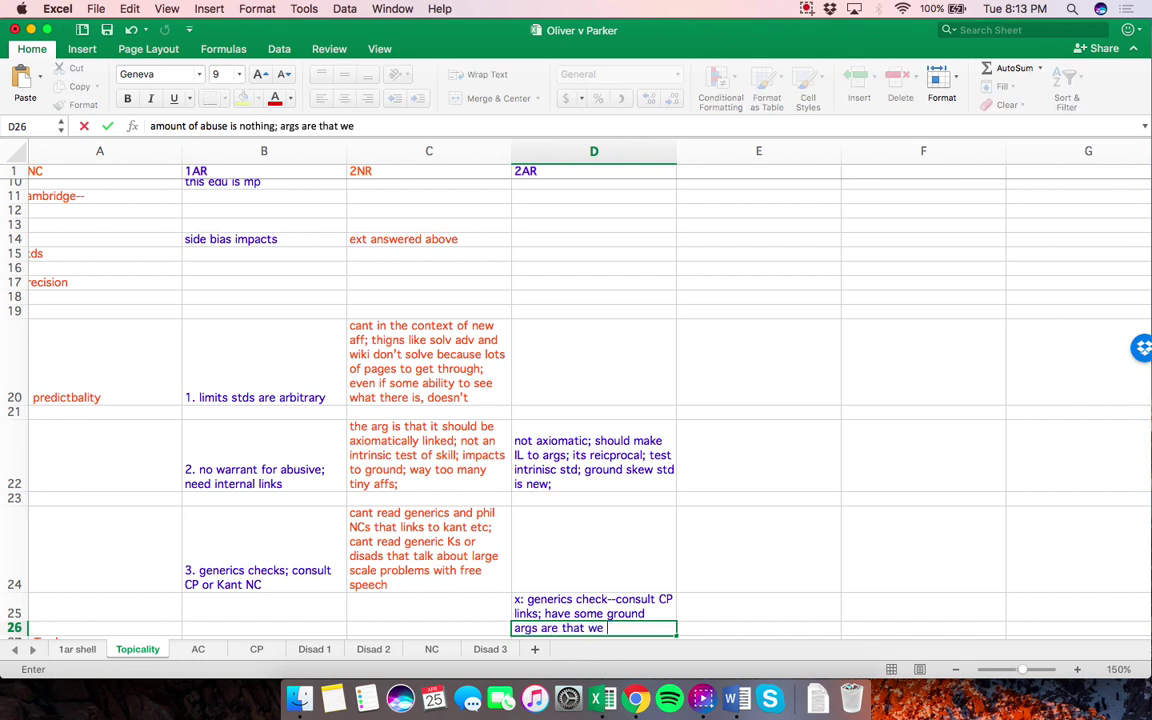
pyautogui.press('Return')
# Enter "still have access too hate speech args" in 2AR cell D28
pyautogui.press('Return')
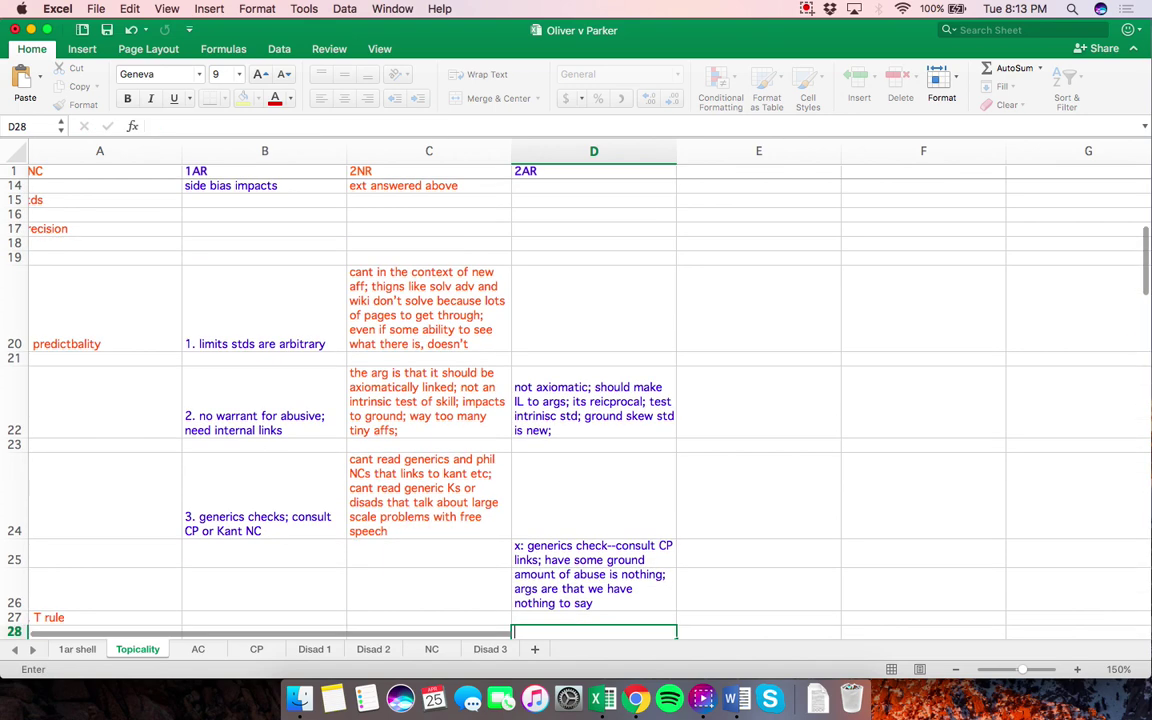
pyautogui.write('still have access too ')
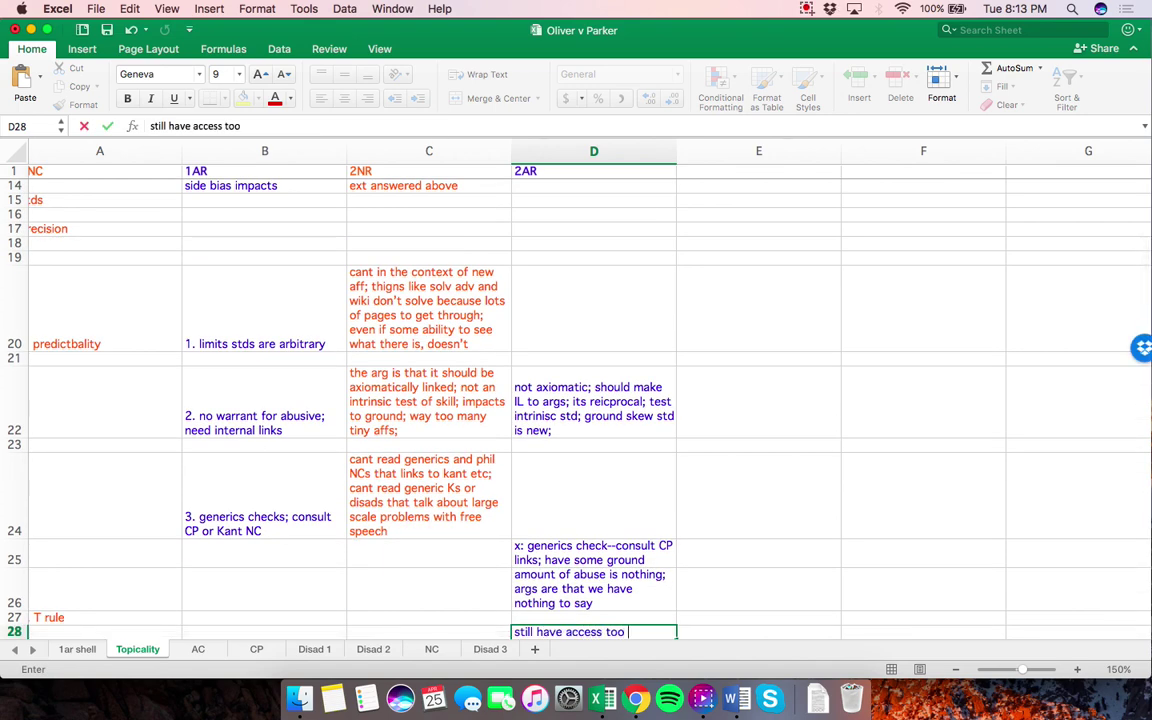
pyautogui.write('hate speech args')
pyautogui.press('Return')
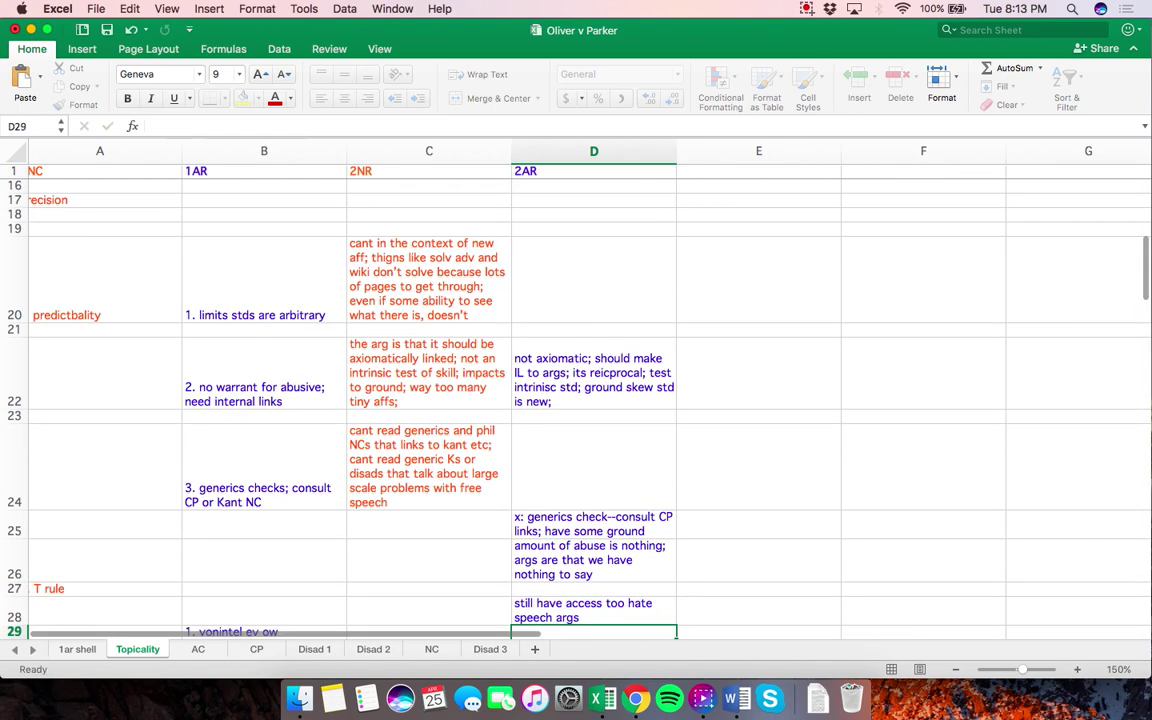
# Enter "have args that animal right activitists use hate speech args" in 2AR cell D29
pyautogui.write('have args that animal ri')
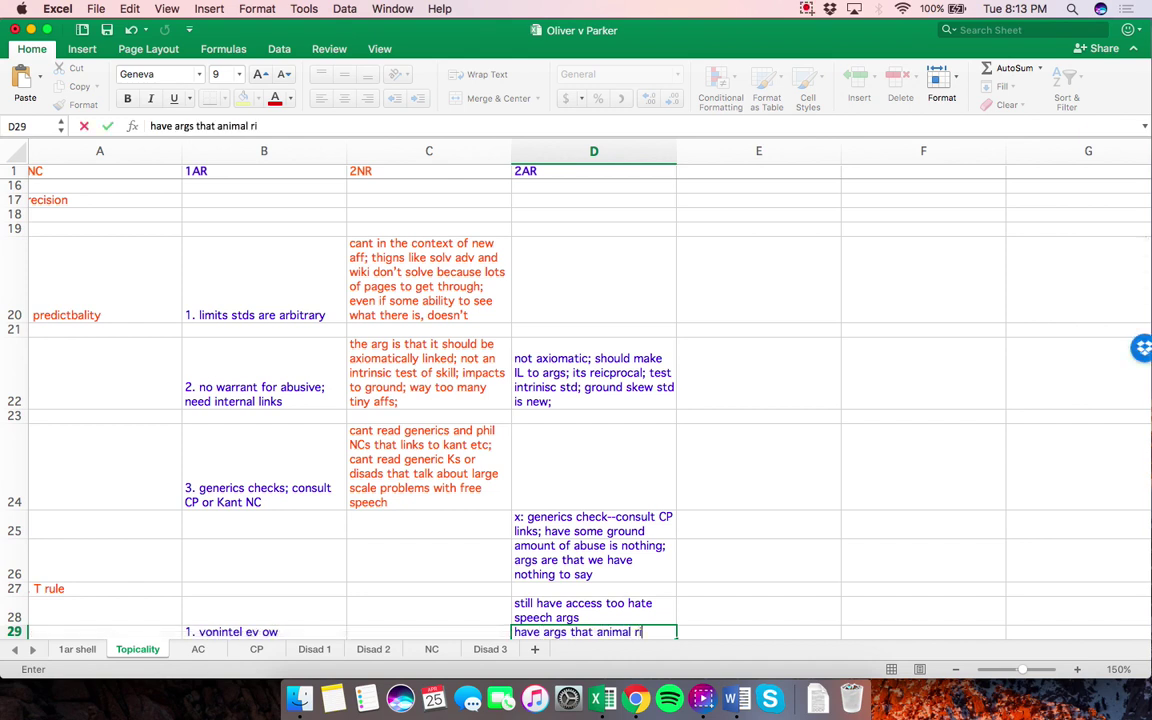
pyautogui.write('ght activitists u')
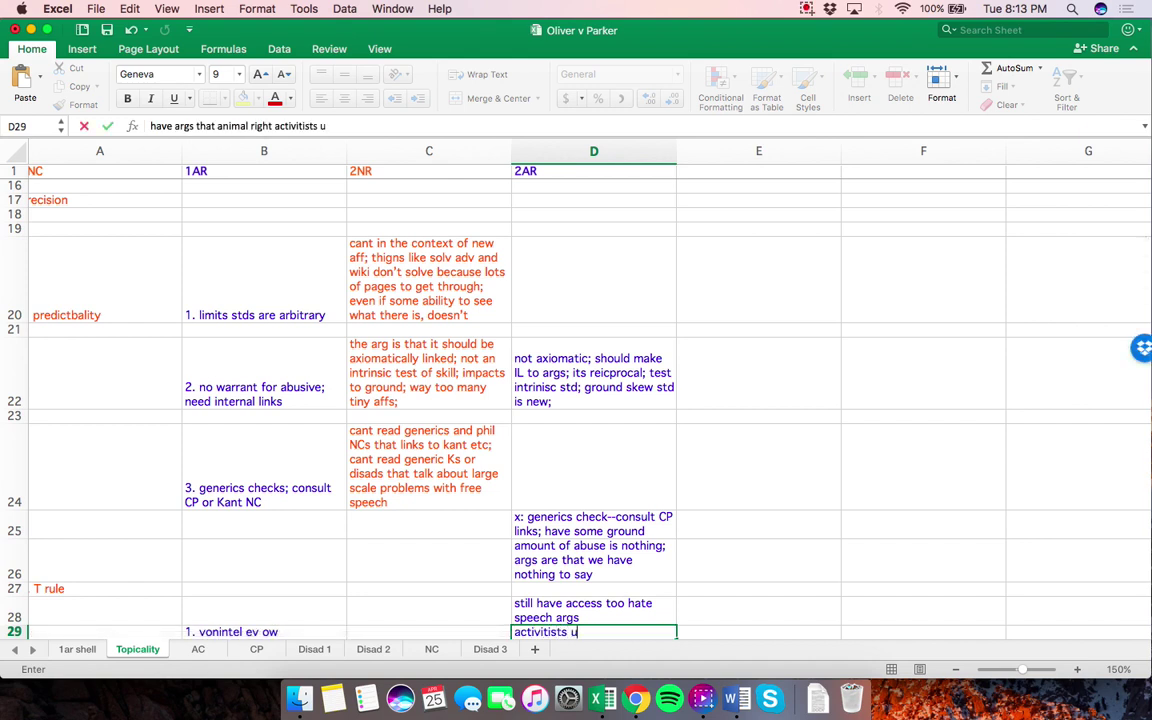
pyautogui.write('se hate speech args')
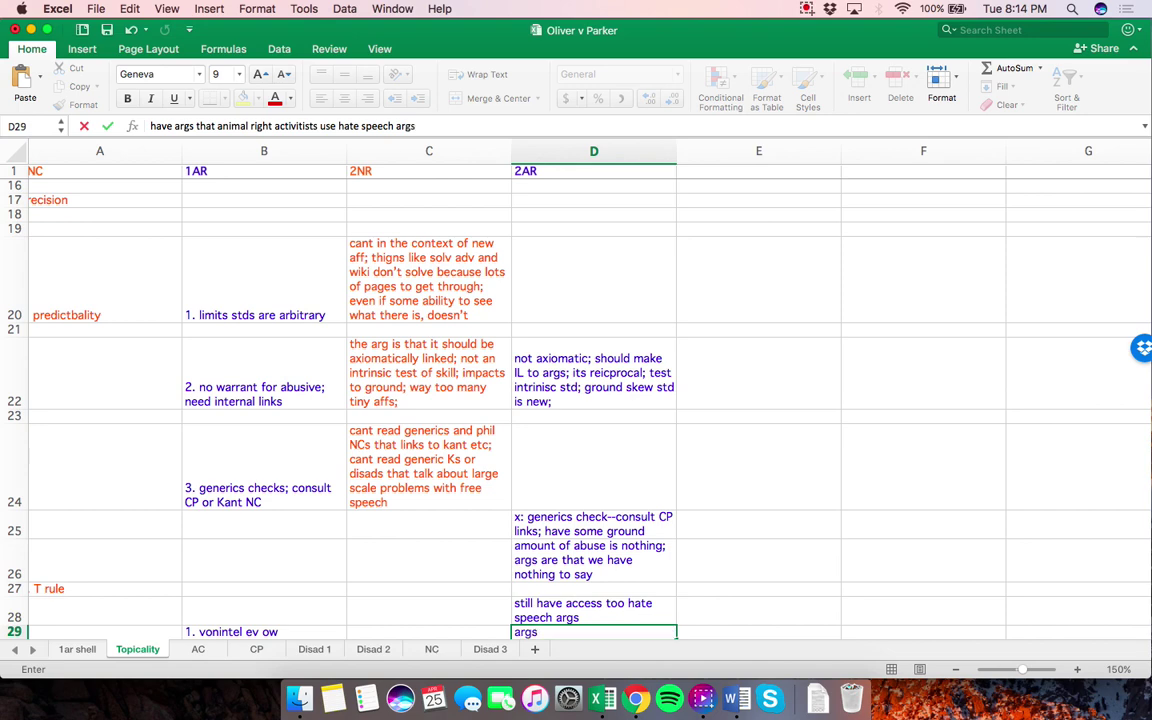
pyautogui.press('Return')
# Enter "can still read generics" in 2AR cell D31
pyautogui.press('Return')
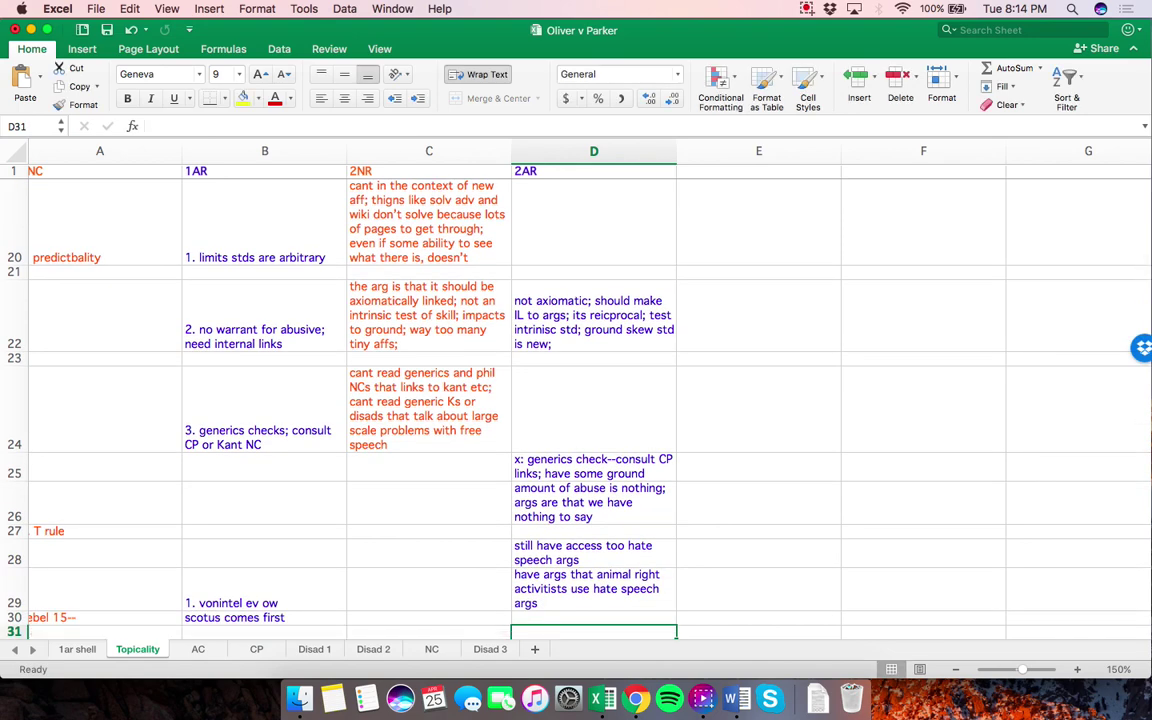
pyautogui.write('can still read generics')
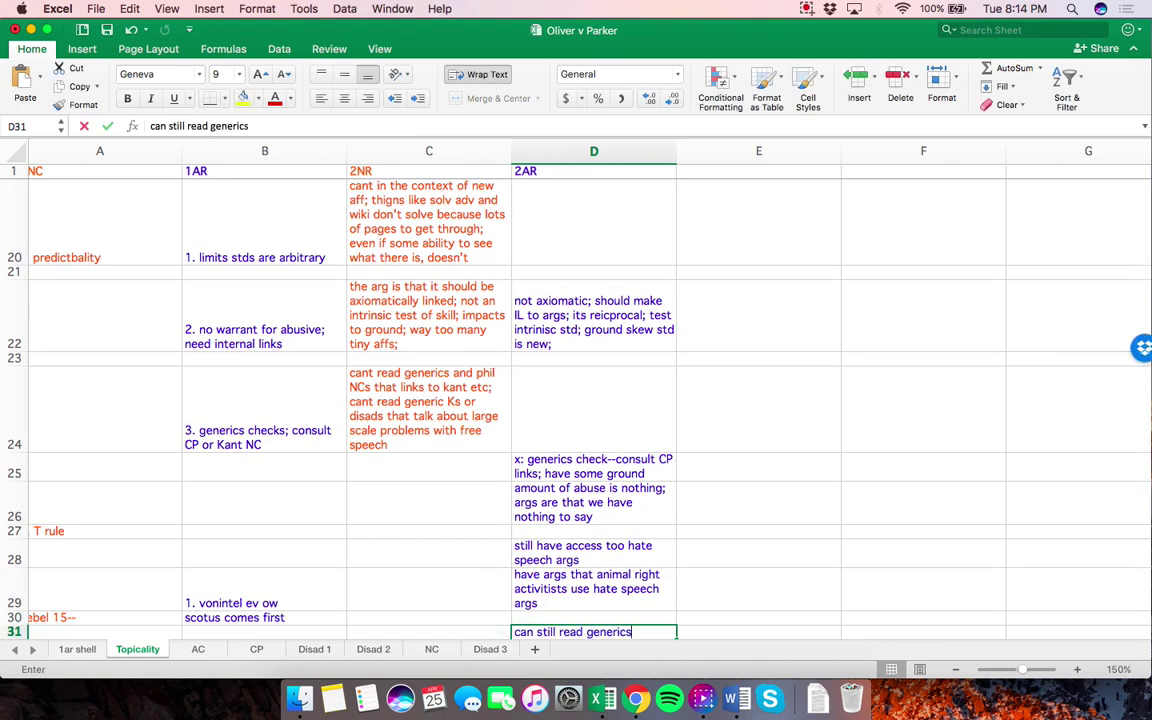
pyautogui.press('Return')
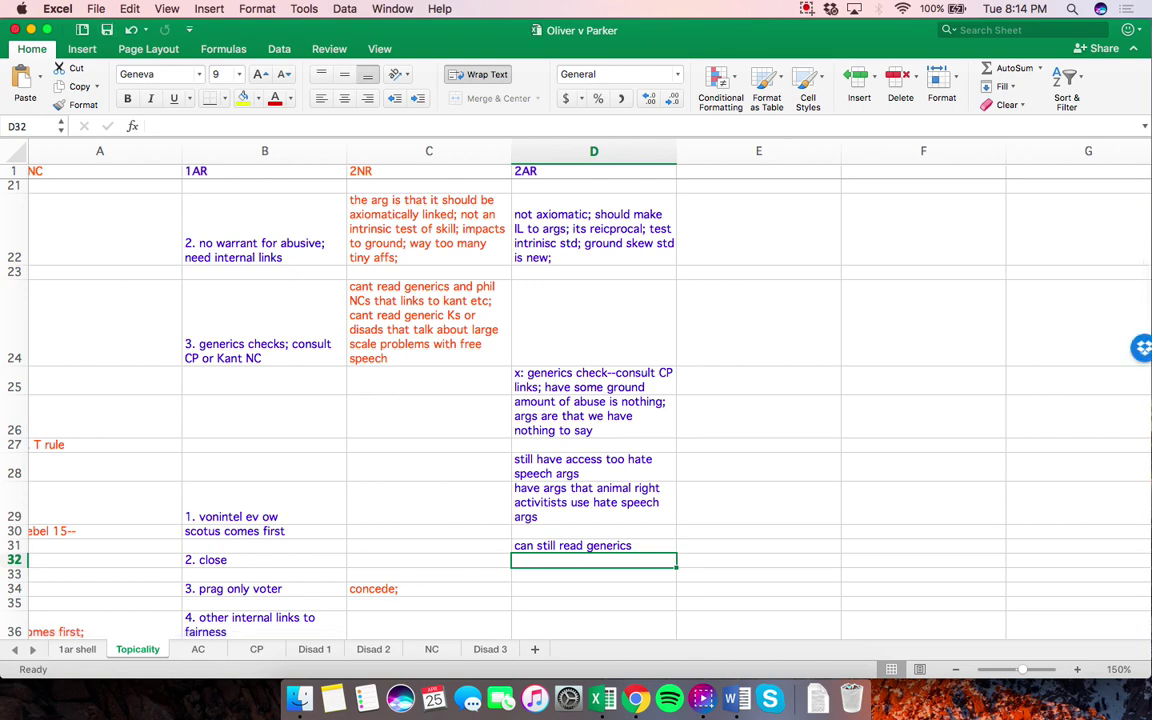
# Review the whole Topicality flow, from the interpretation through the precision, limits and ground standards to the voter arguments
pyautogui.scroll(10, 576, 400)
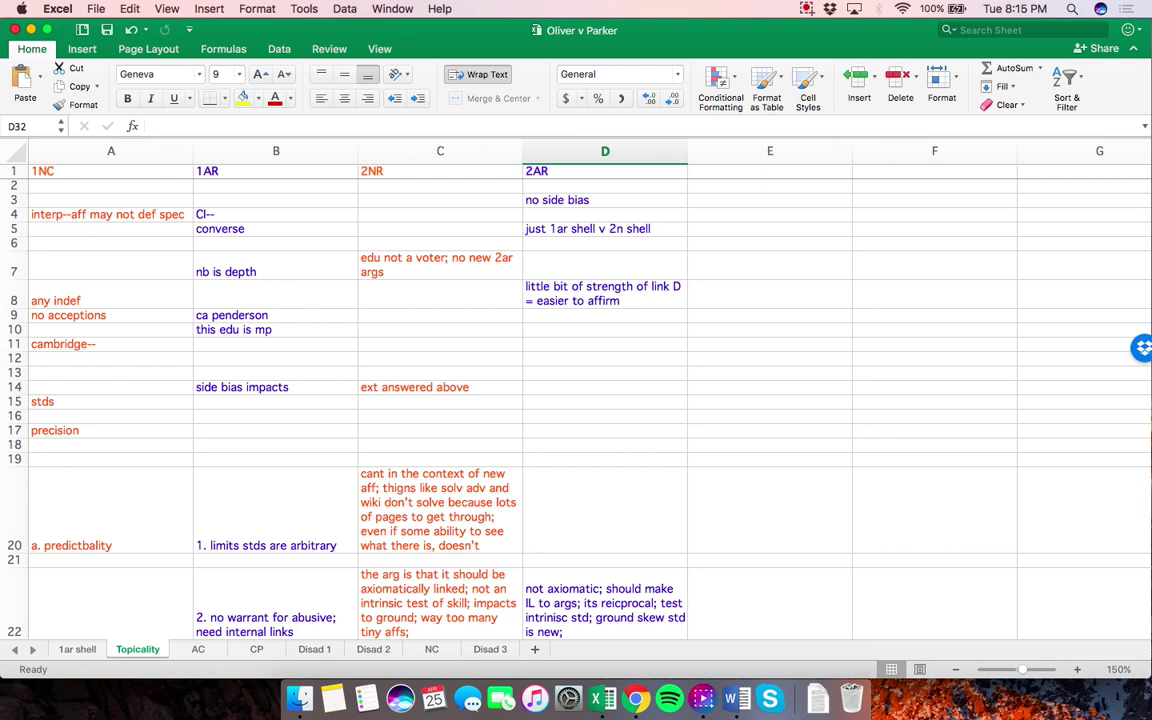
pyautogui.scroll(-10, 576, 400)
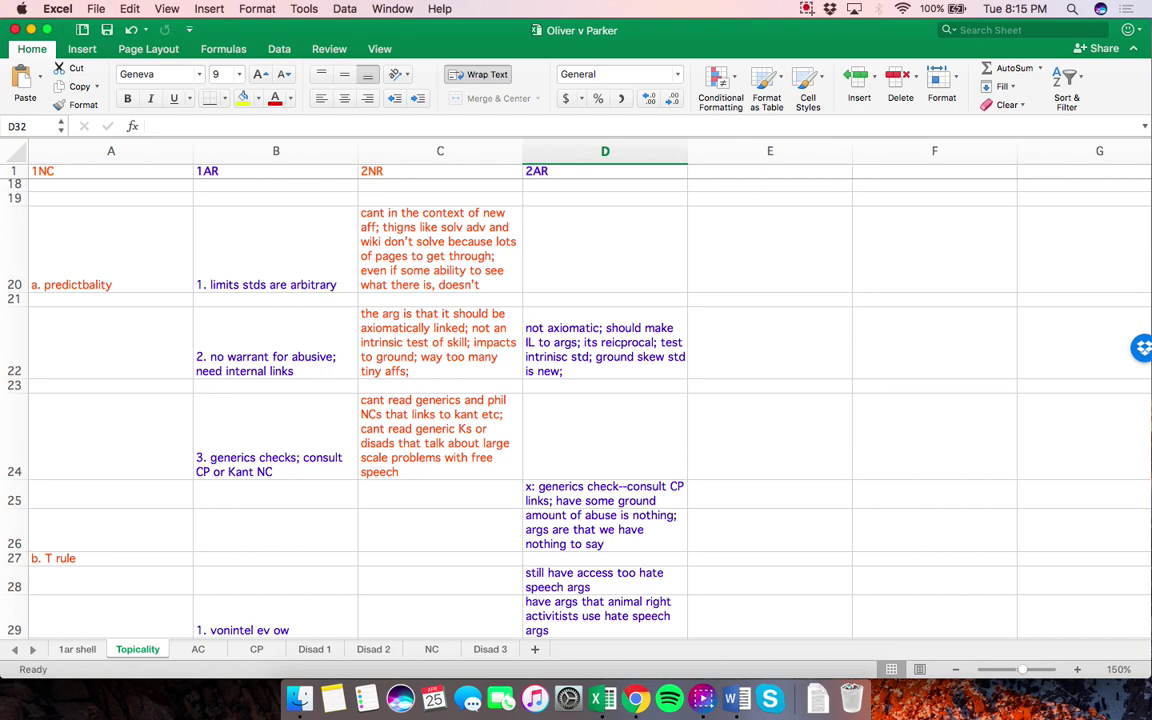
pyautogui.scroll(2, 520, 400)
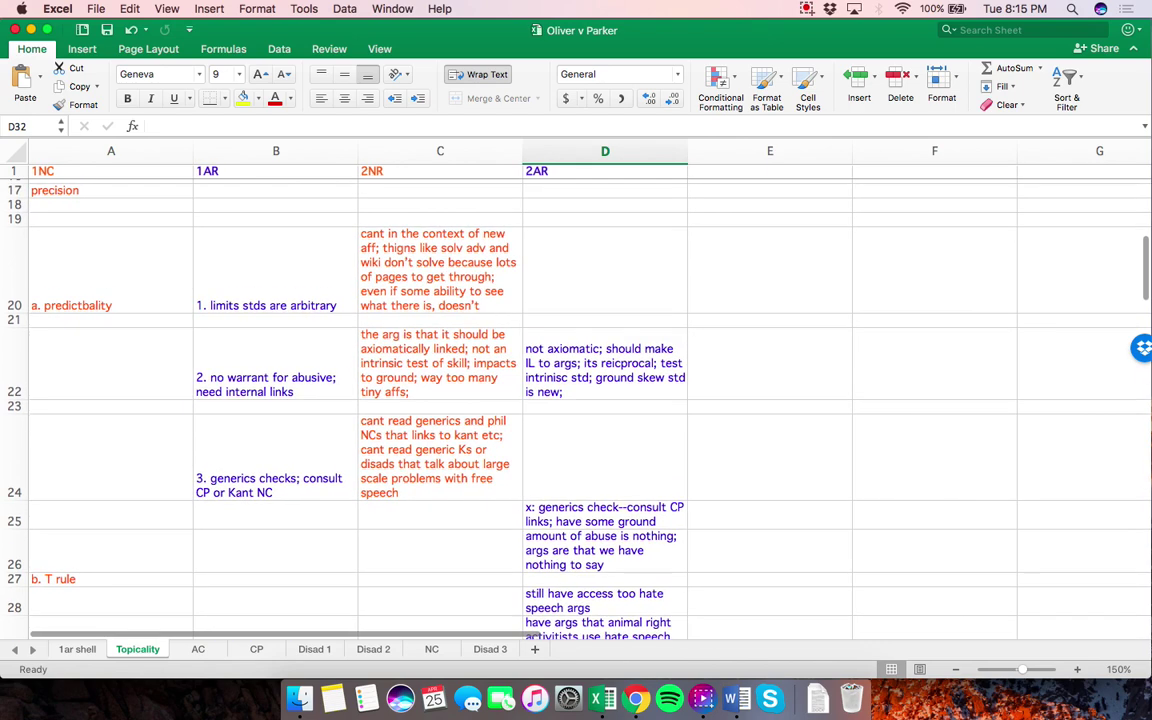
pyautogui.scroll(5, 520, 400)
pyautogui.scroll(-10, 520, 400)
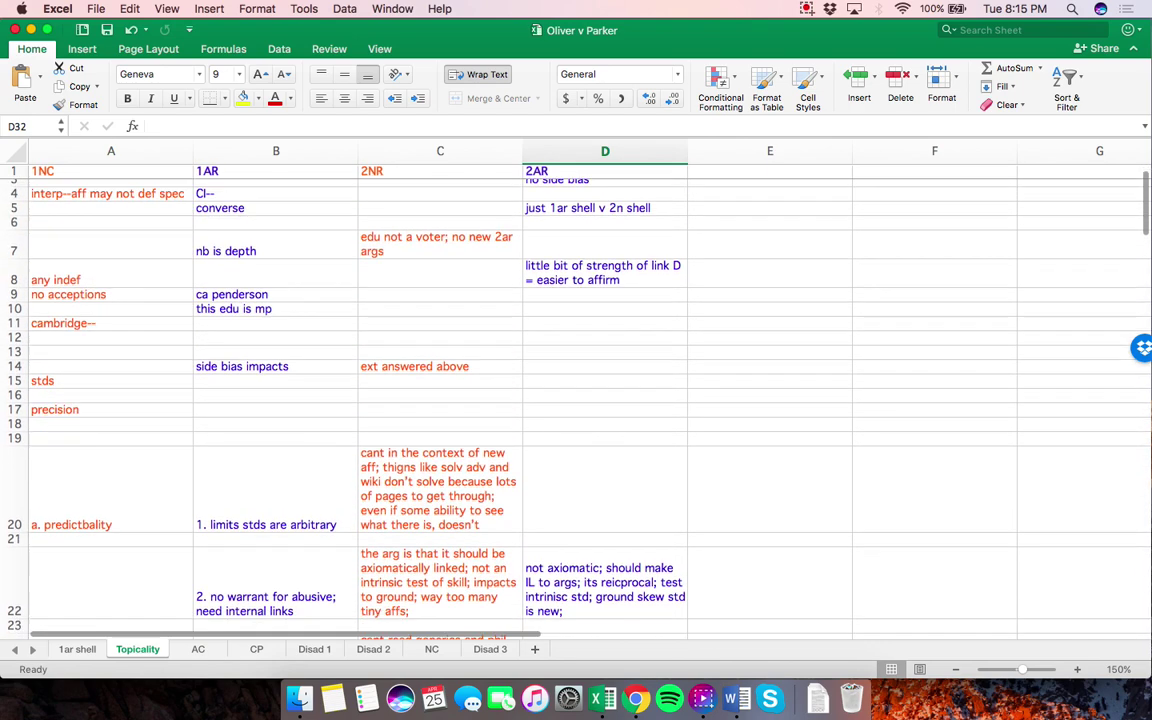
pyautogui.scroll(-4, 520, 400)
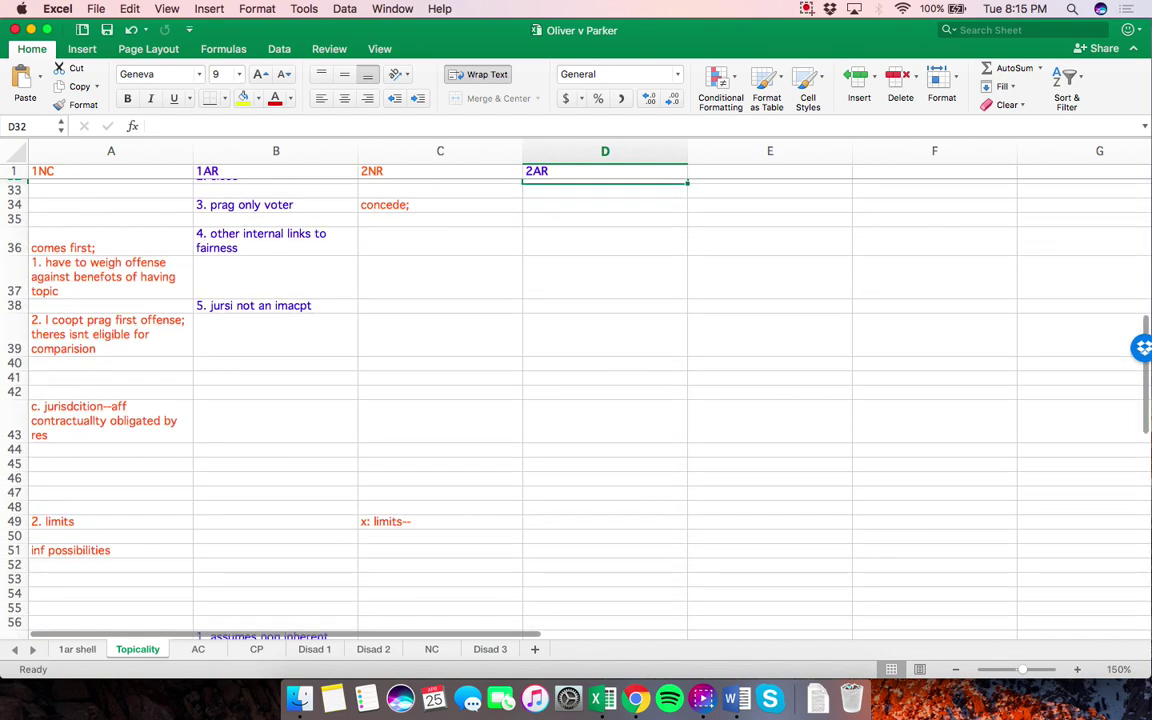
pyautogui.scroll(-8, 520, 400)
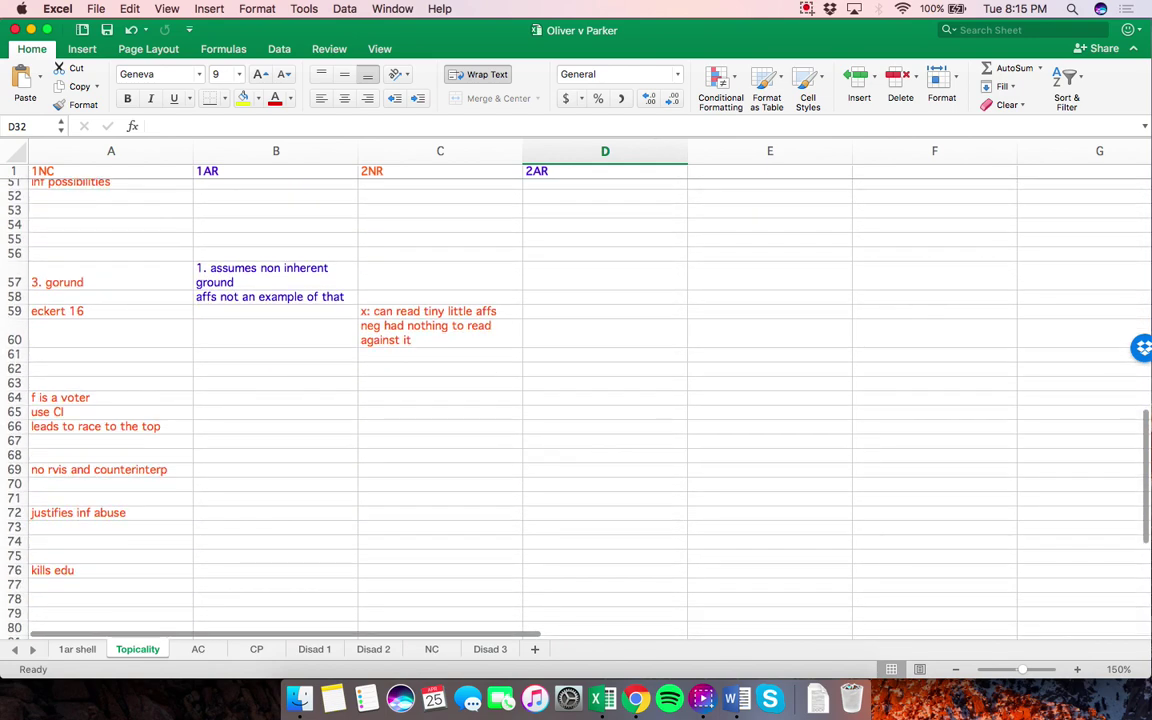
pyautogui.scroll(5, 520, 400)
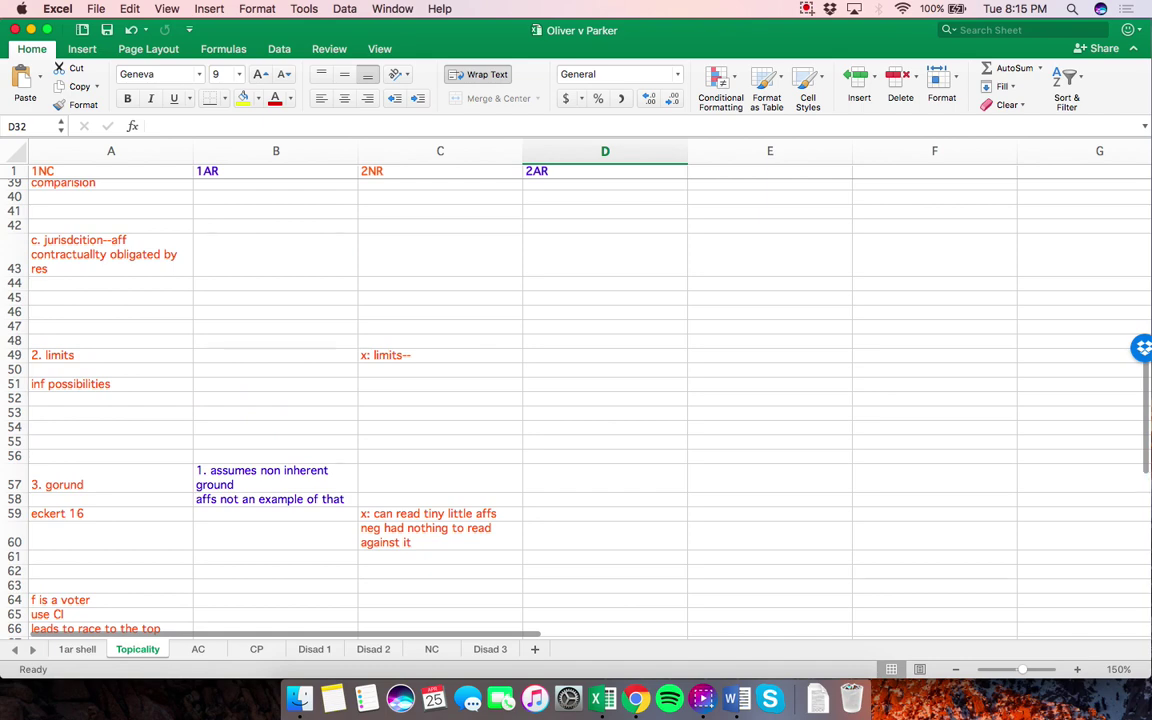
pyautogui.scroll(5, 520, 400)
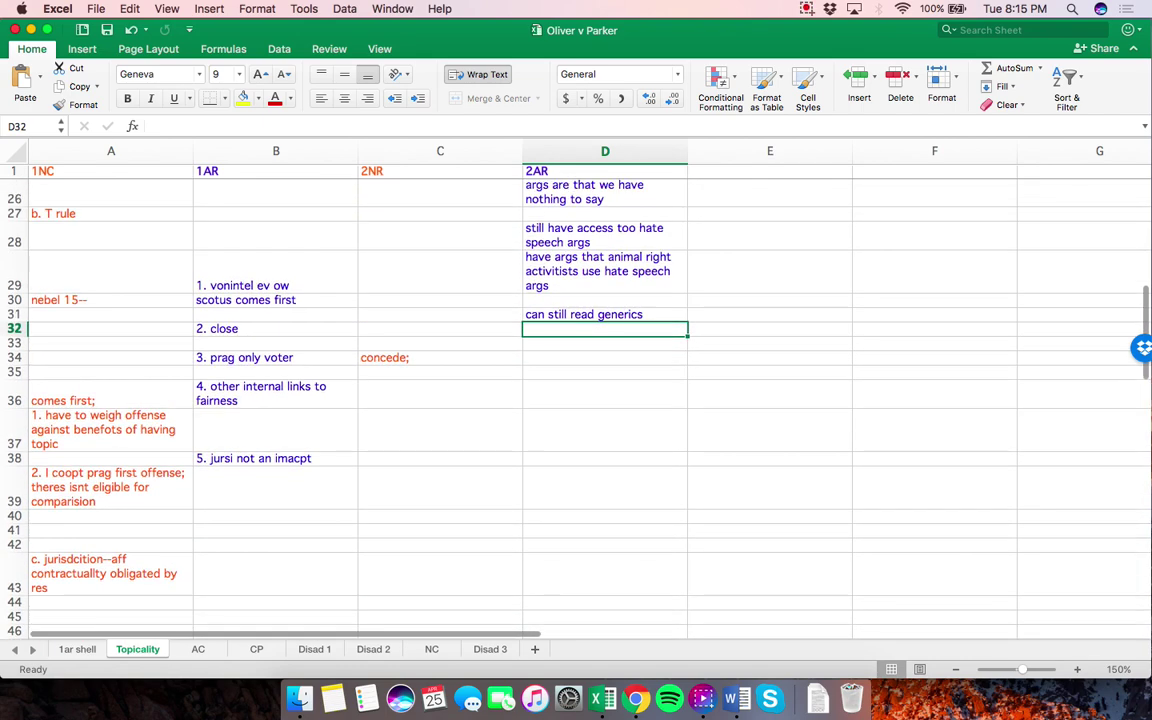
pyautogui.scroll(4, 520, 400)
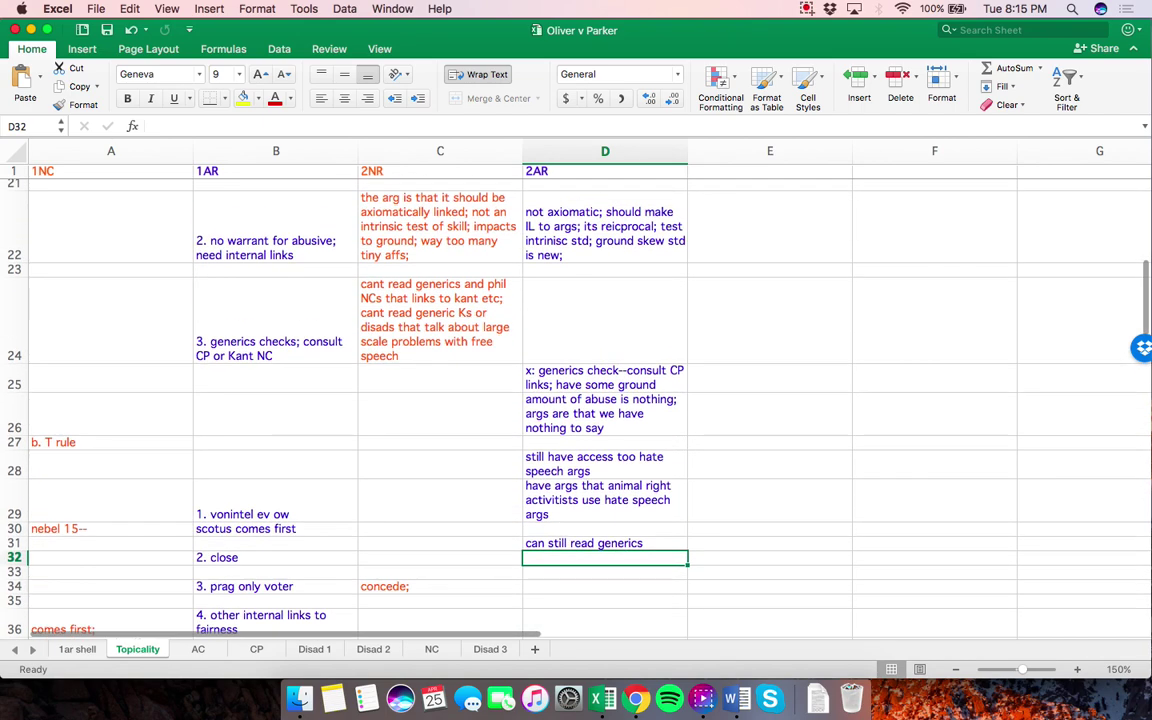
# Compare the 1AR, 2NR and 2AR answers on the Topicality sheet's predictability, abuse, generics and T rule rows
pyautogui.scroll(2, 520, 400)
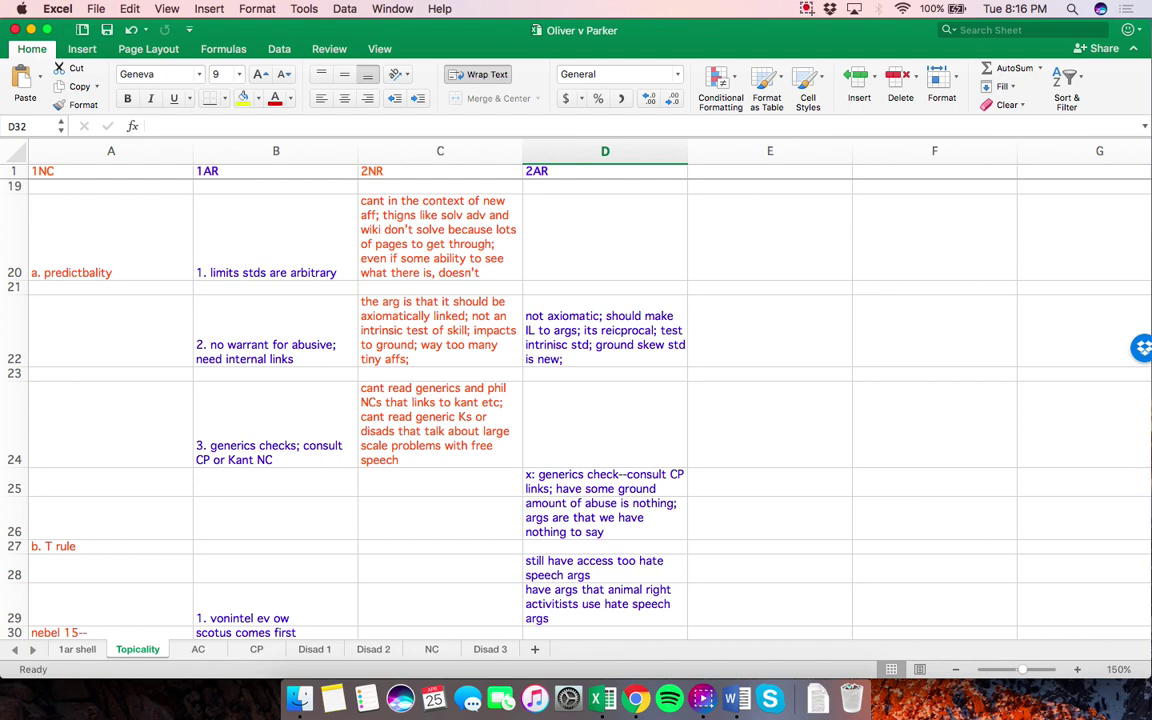
pyautogui.scroll(10, 576, 400)
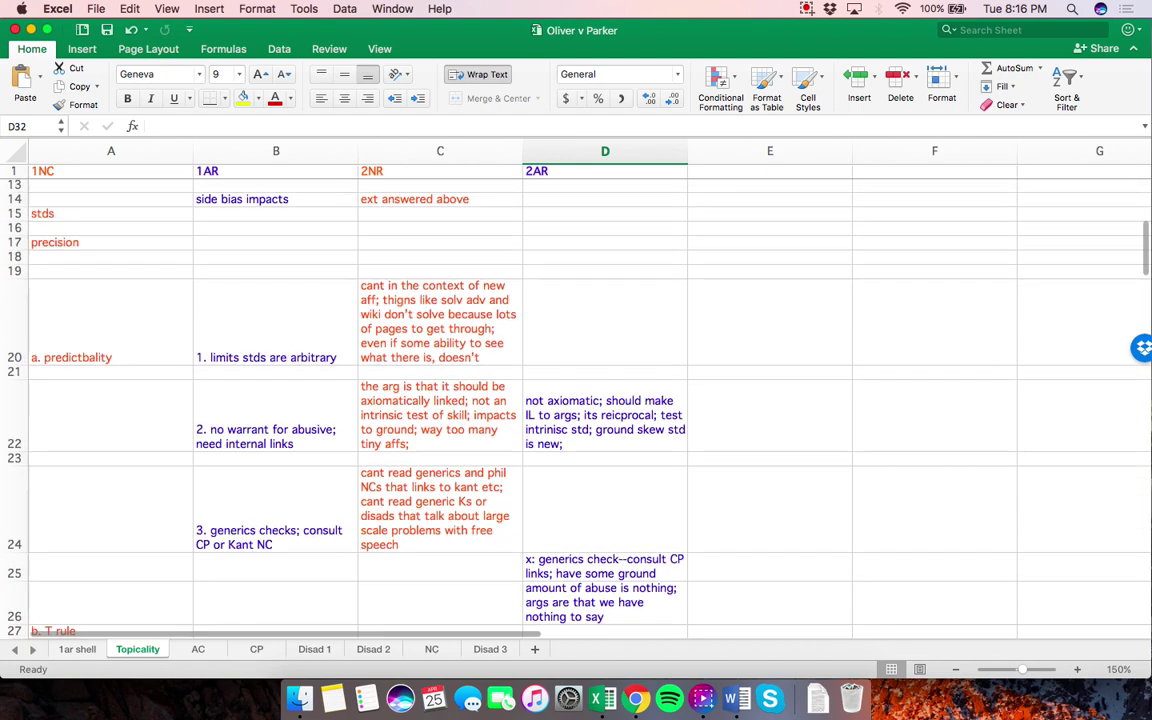
pyautogui.scroll(-2, 576, 400)
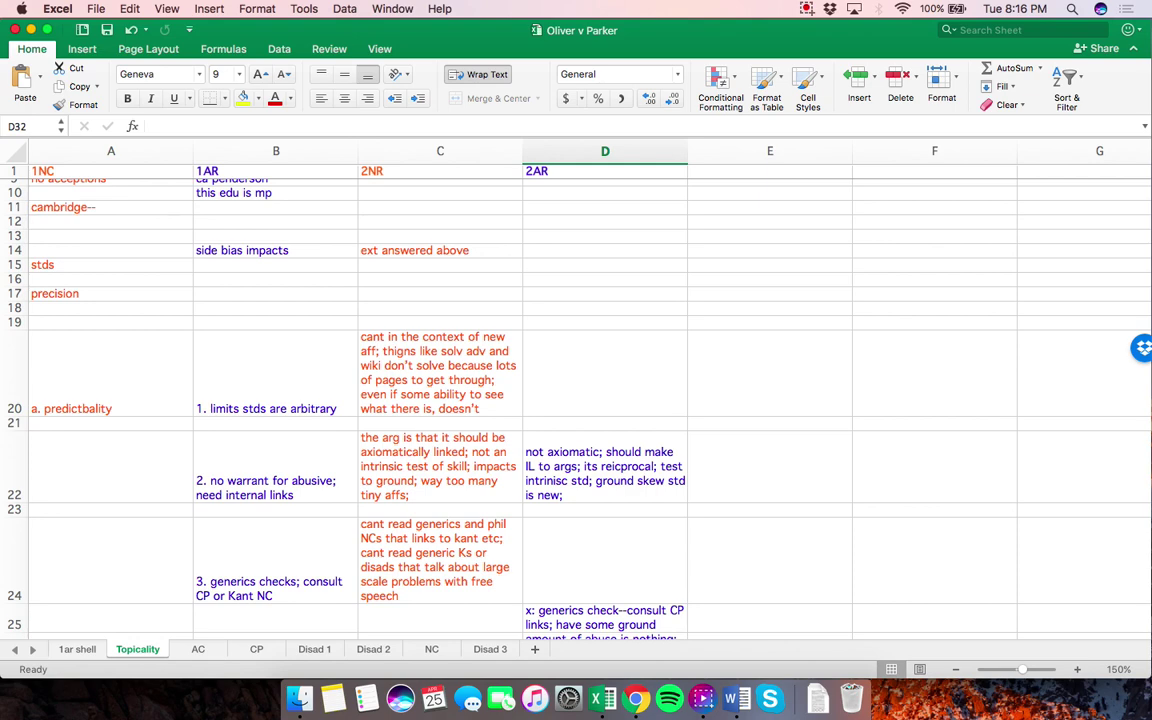
pyautogui.scroll(2, 576, 400)
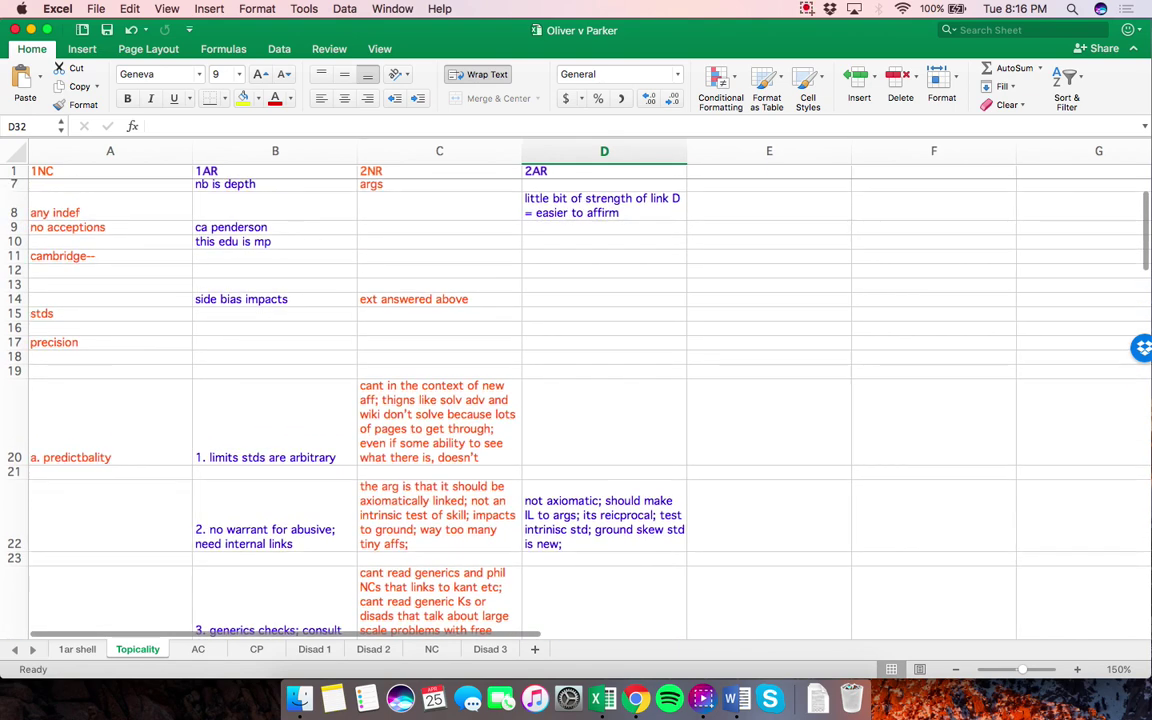
pyautogui.scroll(4, 576, 400)
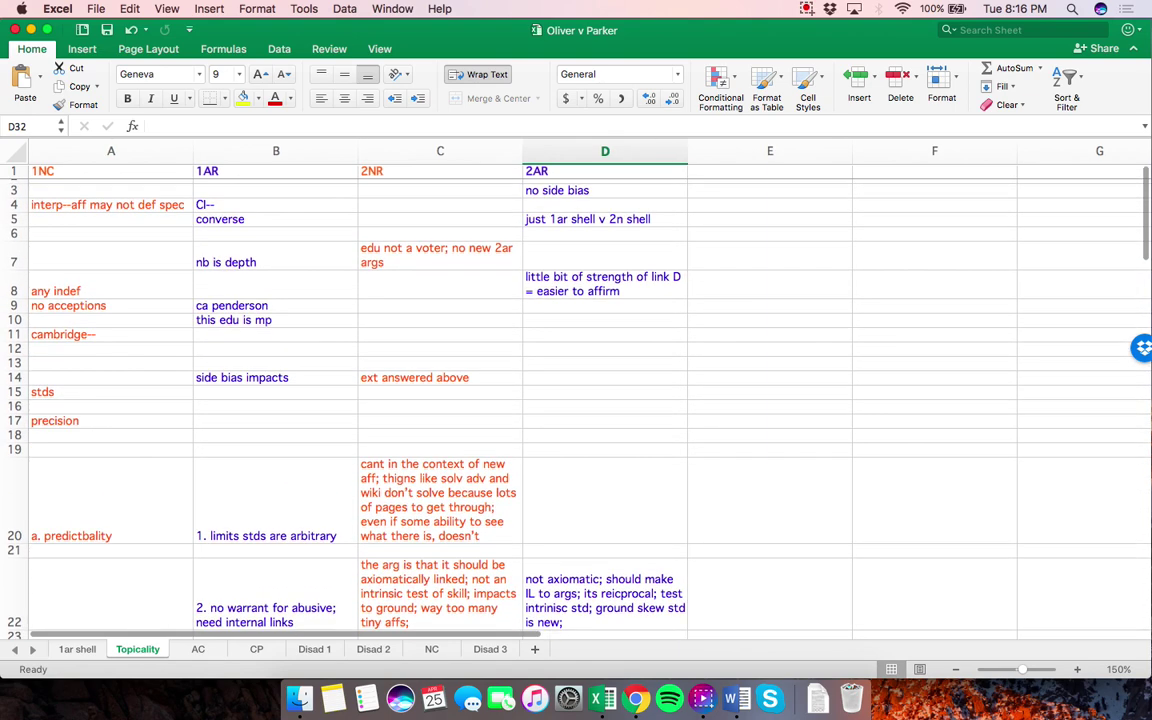
pyautogui.scroll(-5, 576, 400)
pyautogui.scroll(-4, 576, 400)
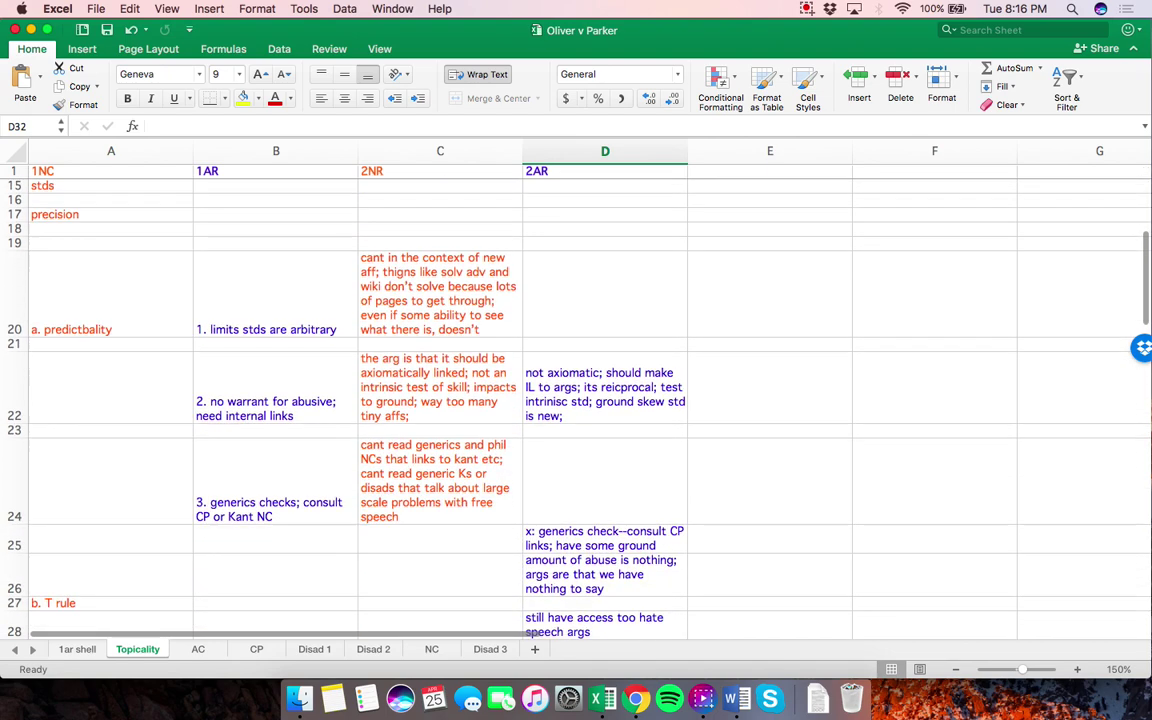
pyautogui.scroll(1, 576, 400)
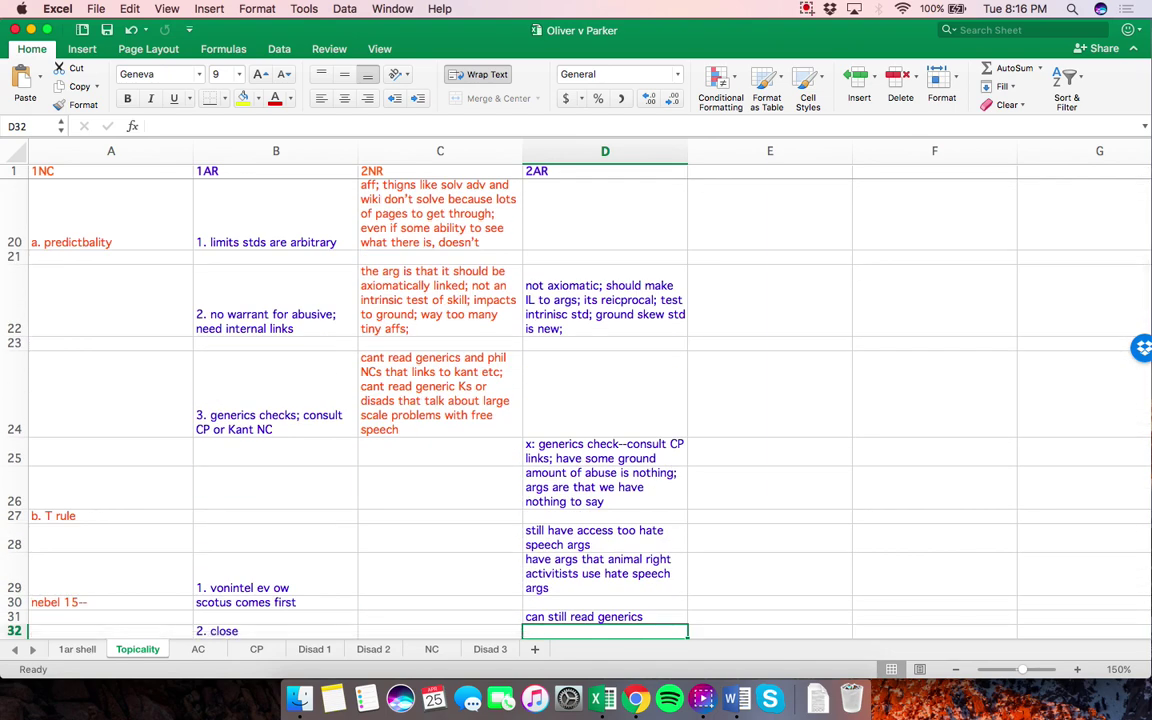
pyautogui.scroll(1, 576, 400)
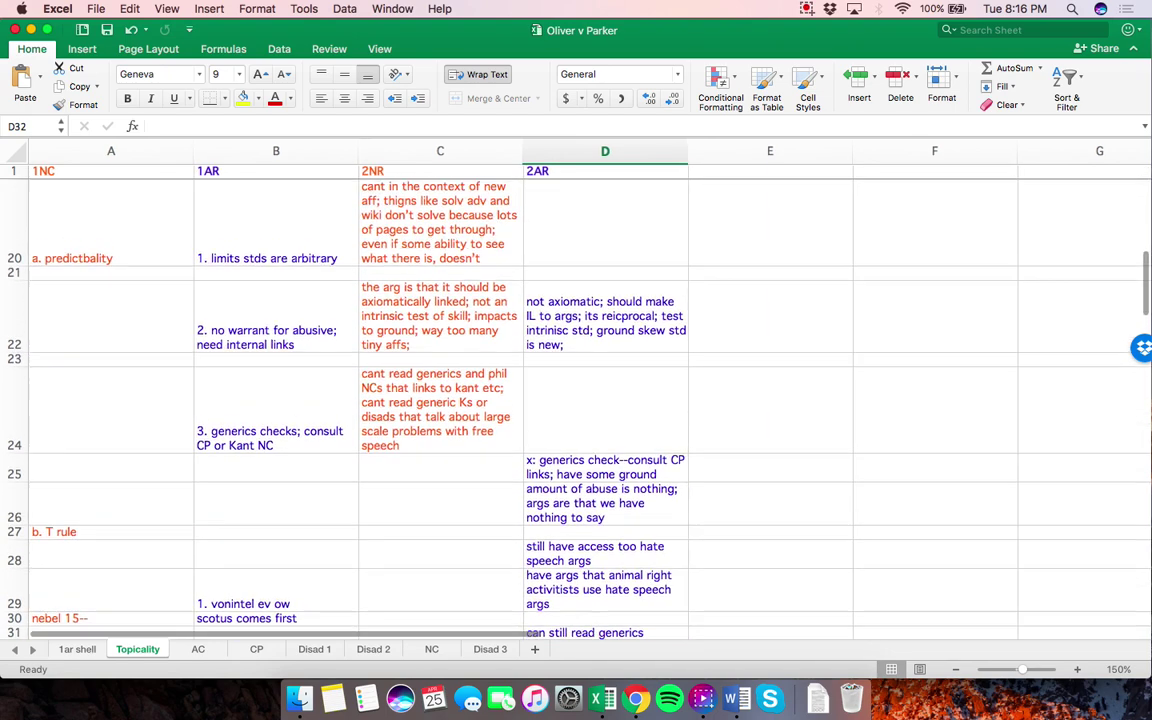
pyautogui.scroll(-5, 576, 400)
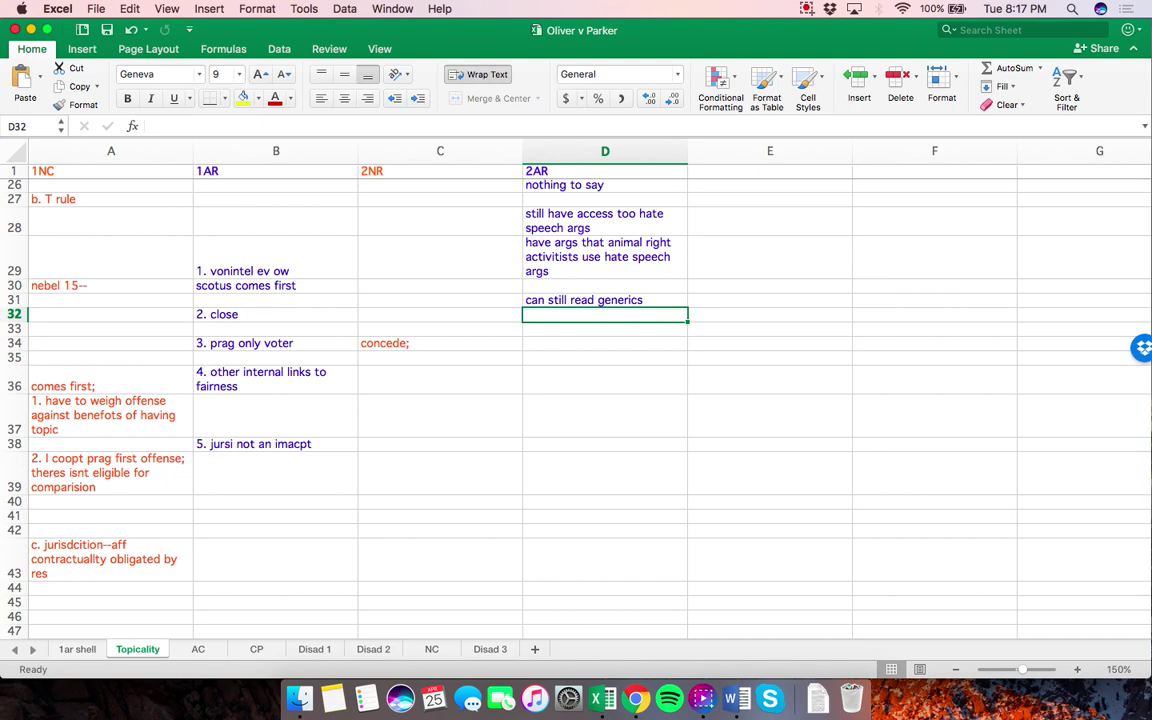
pyautogui.scroll(10, 520, 400)
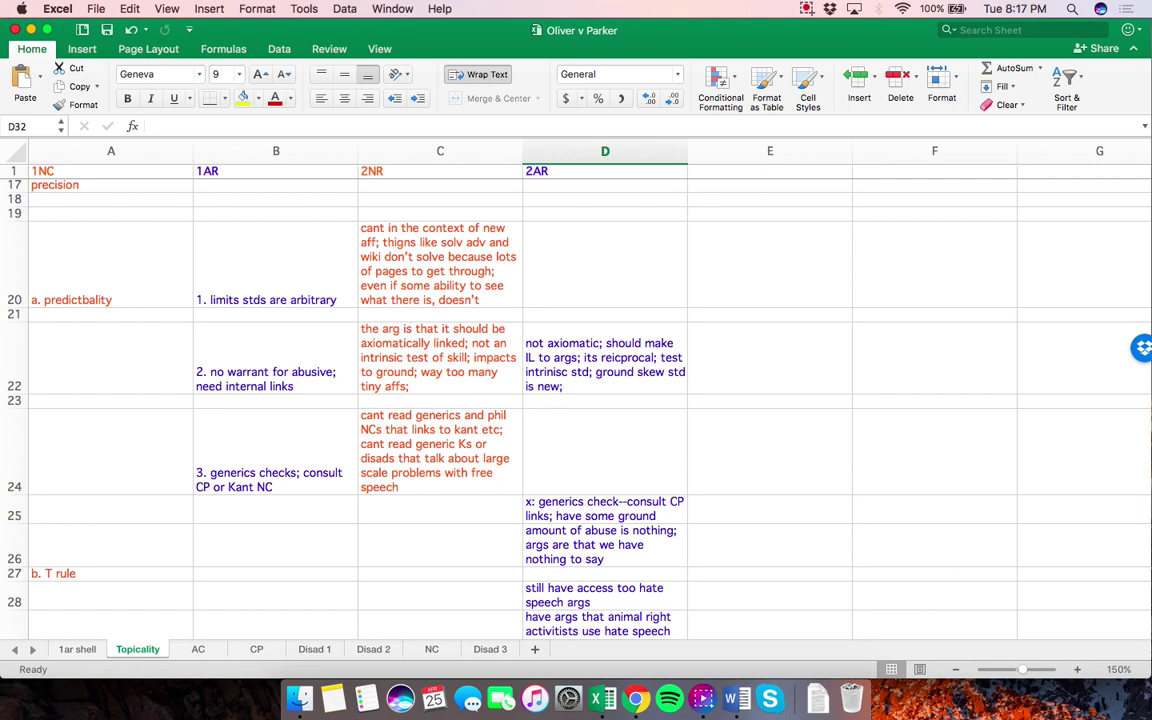
# Switch to the 1ar shell sheet and review the interp, turn ground and framework debate arguments across the 1AR, 2NR and 2AR columns
pyautogui.hotkey('ctrl', 'pageup')
pyautogui.scroll(10, 576, 400)
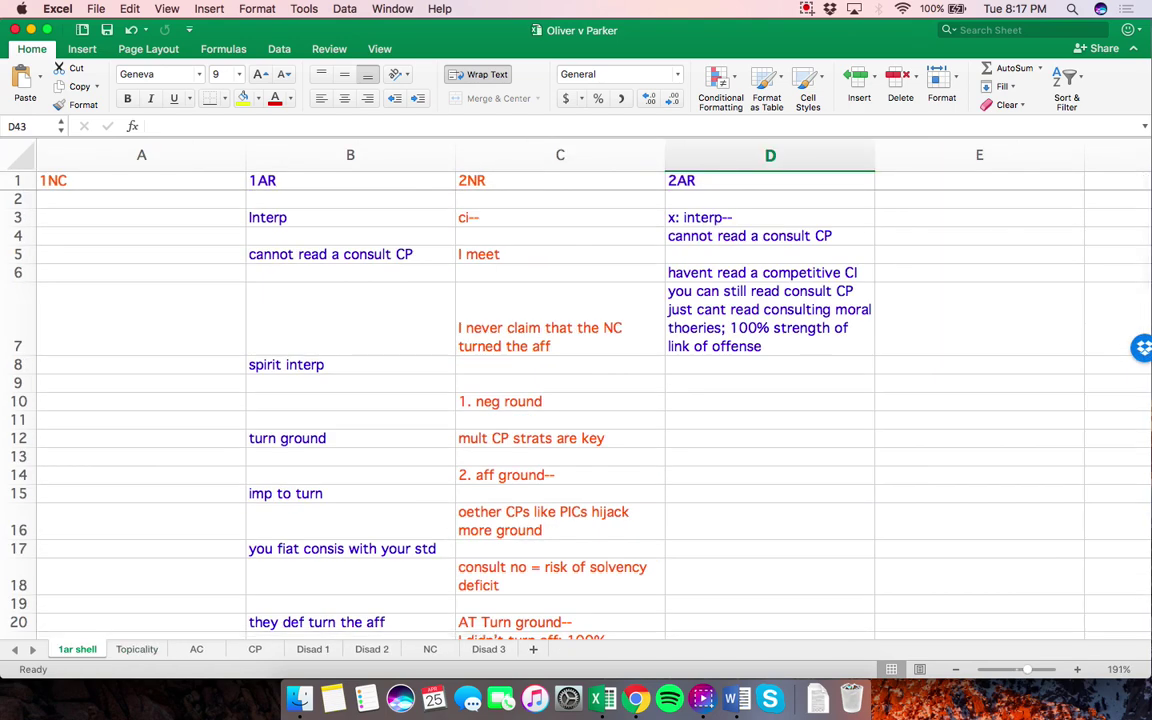
pyautogui.scroll(-2, 576, 400)
pyautogui.scroll(2, 576, 400)
pyautogui.click(520, 254)
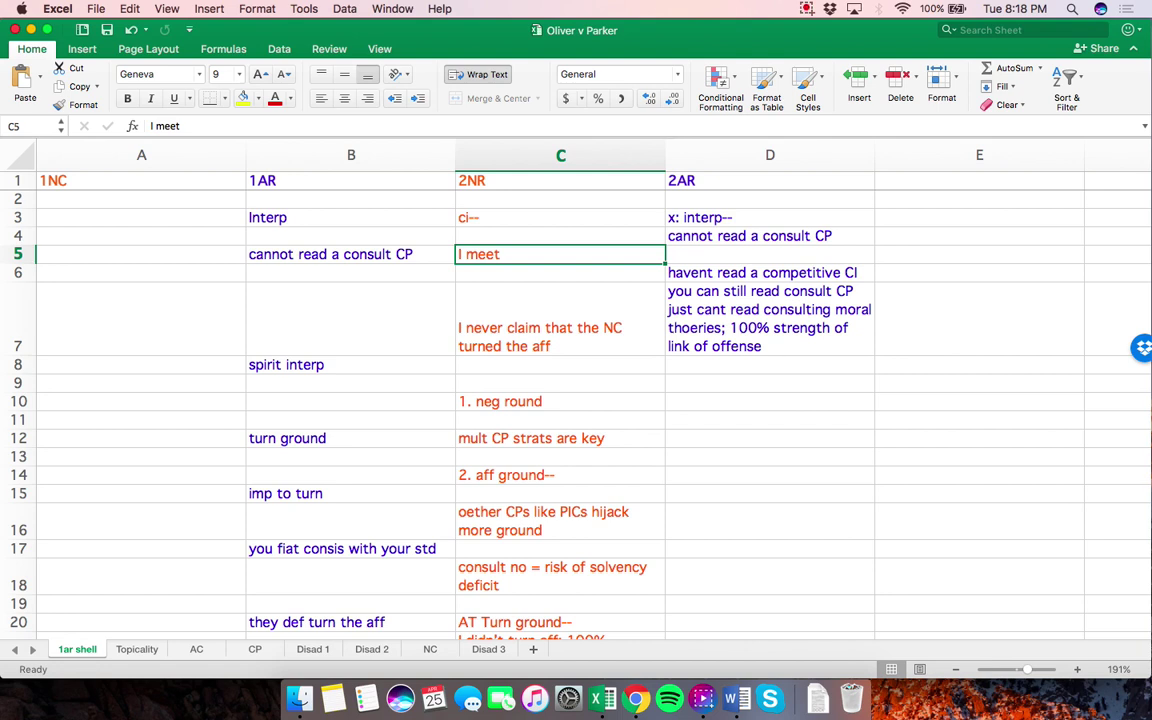
pyautogui.scroll(-1, 560, 400)
pyautogui.scroll(-1, 560, 400)
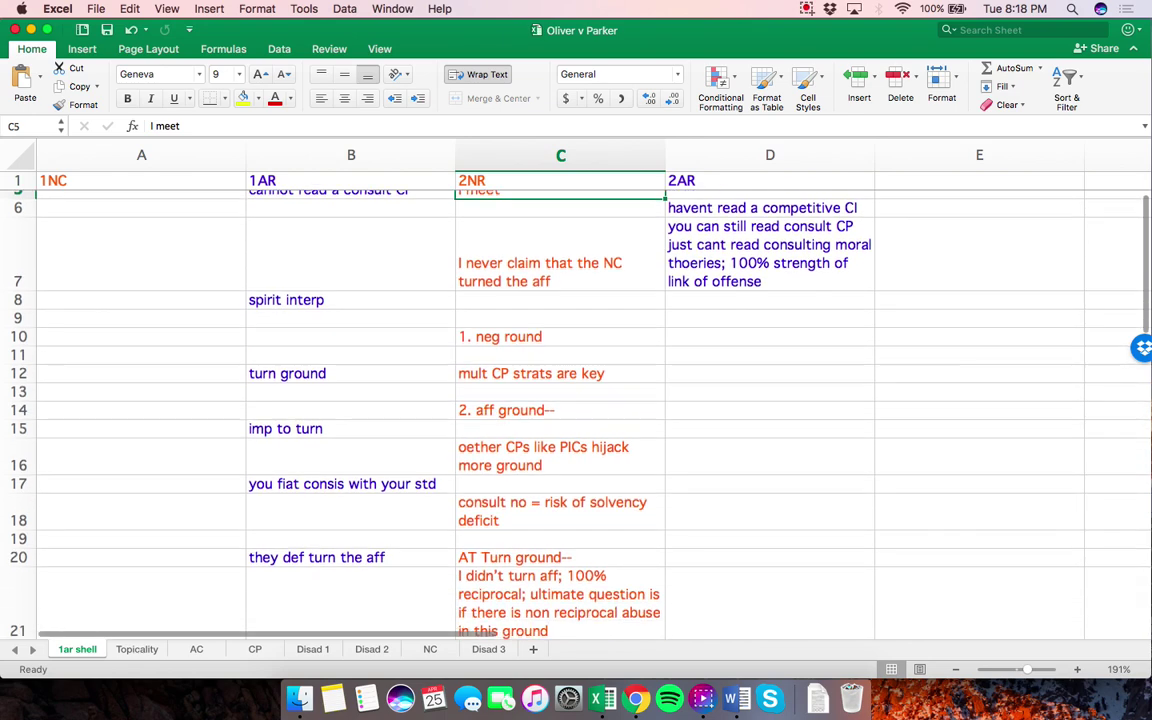
pyautogui.scroll(2, 560, 400)
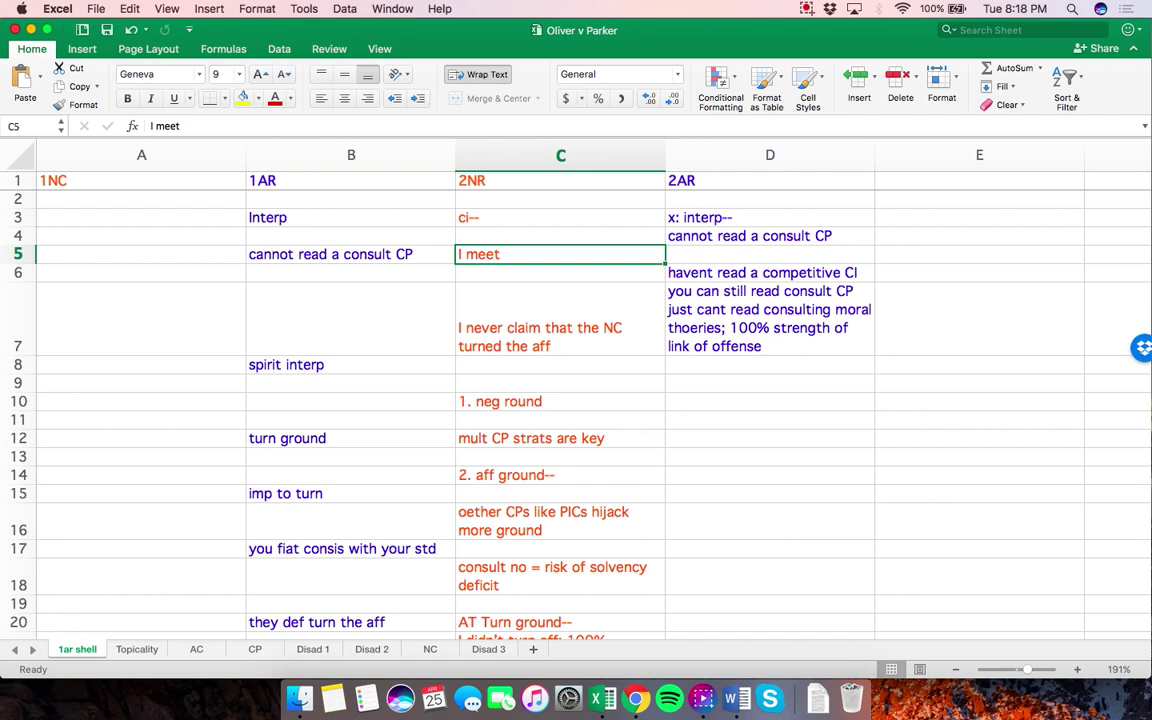
pyautogui.scroll(-5, 560, 400)
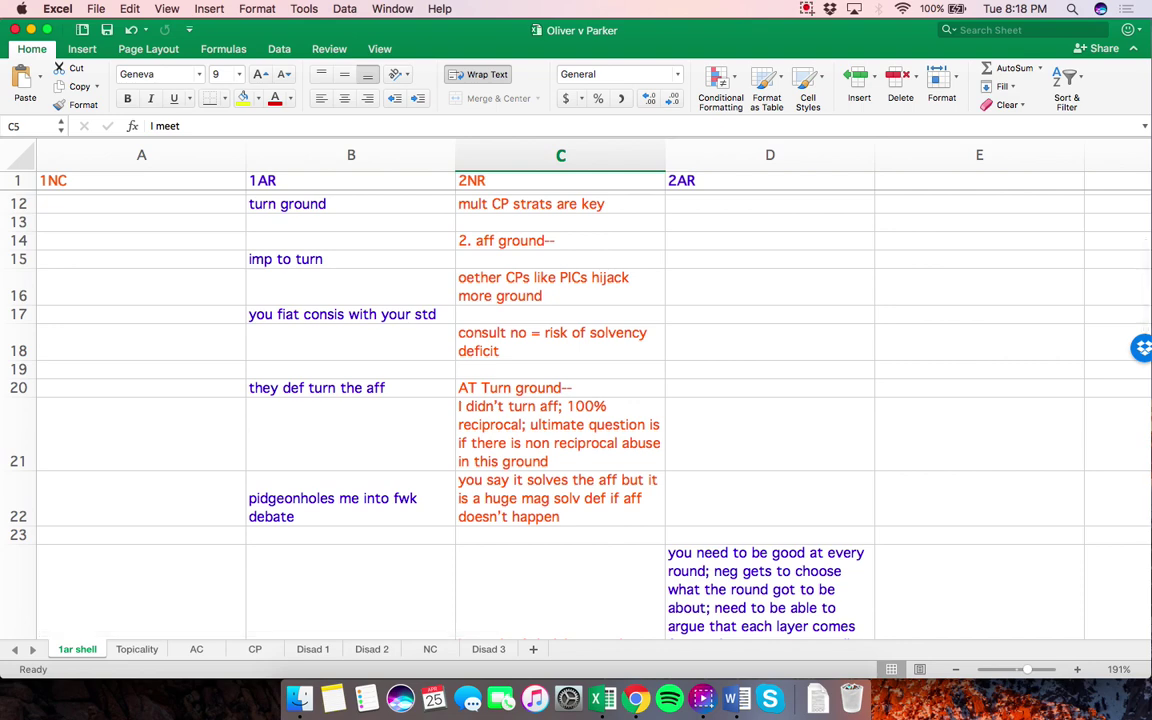
pyautogui.scroll(3, 560, 400)
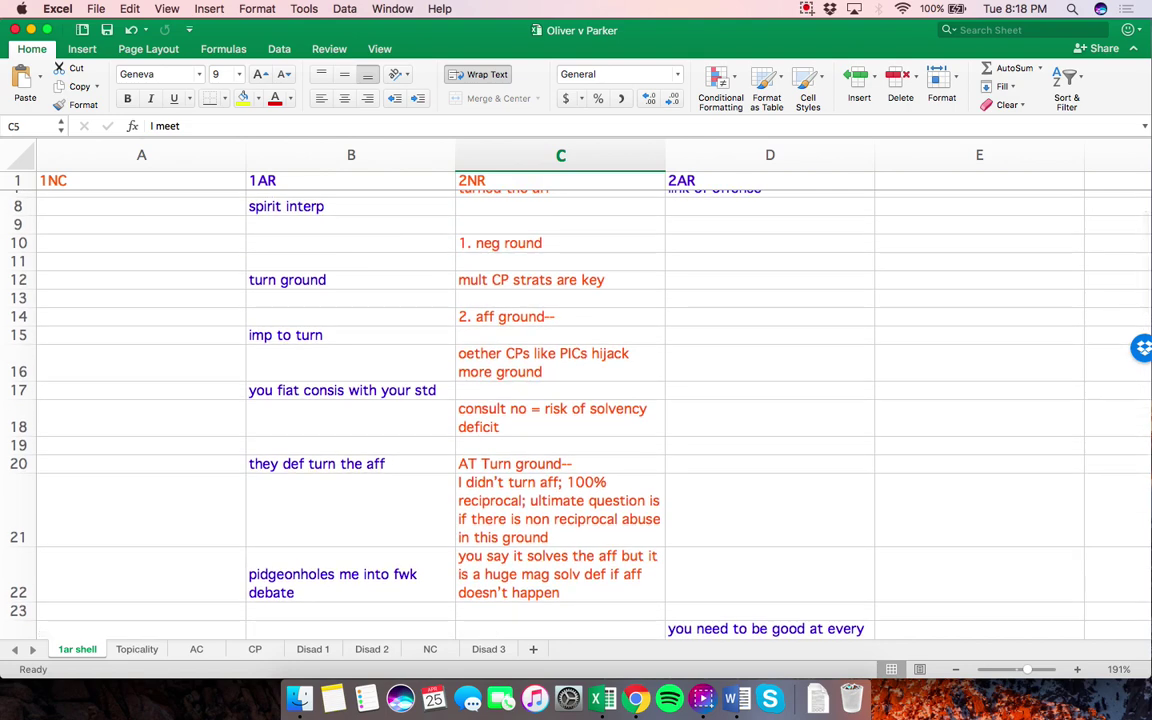
pyautogui.scroll(2, 560, 400)
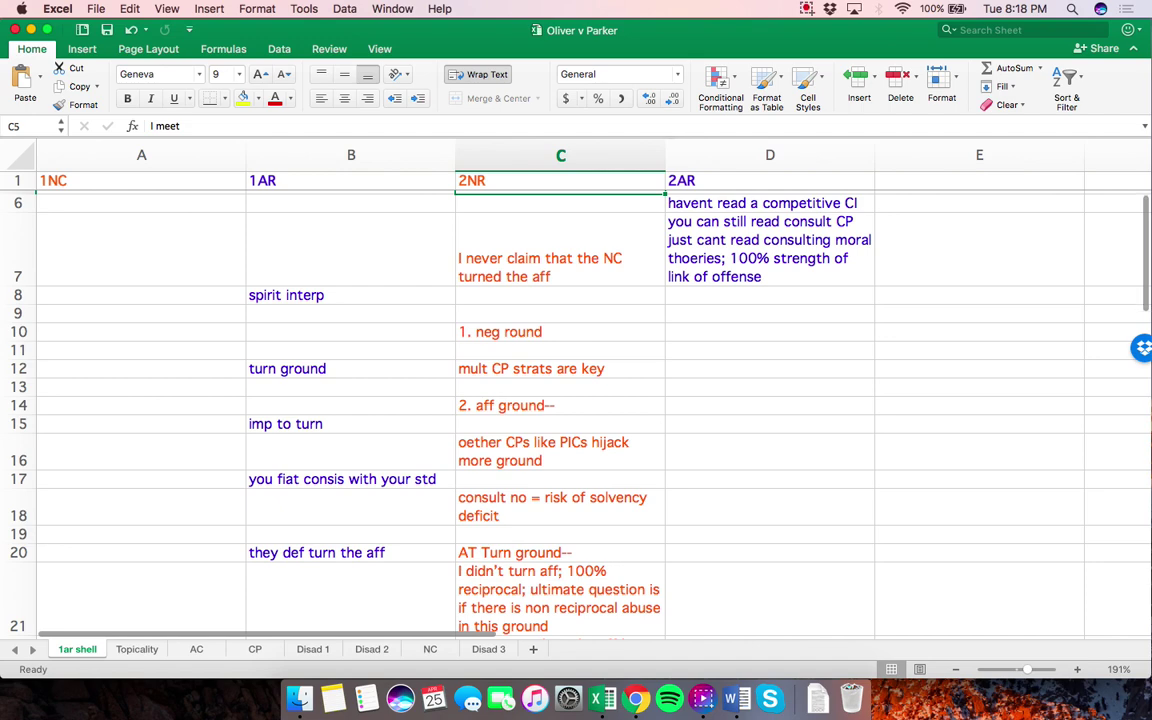
pyautogui.scroll(2, 560, 400)
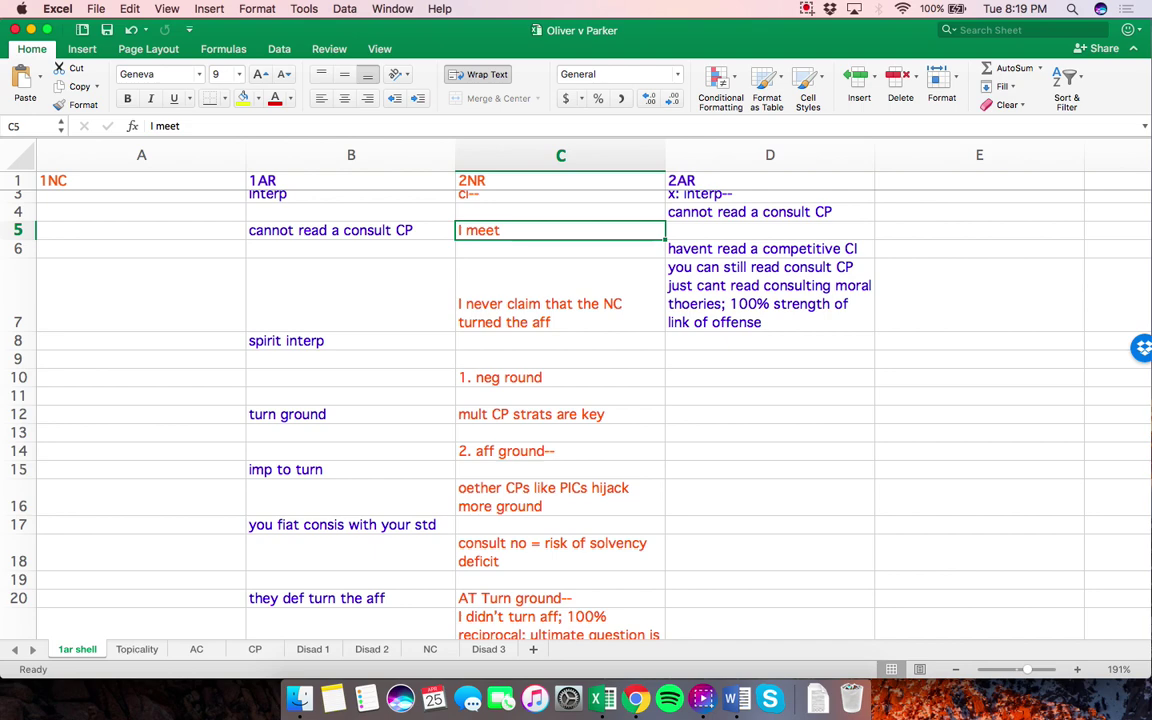
pyautogui.scroll(-10, 560, 400)
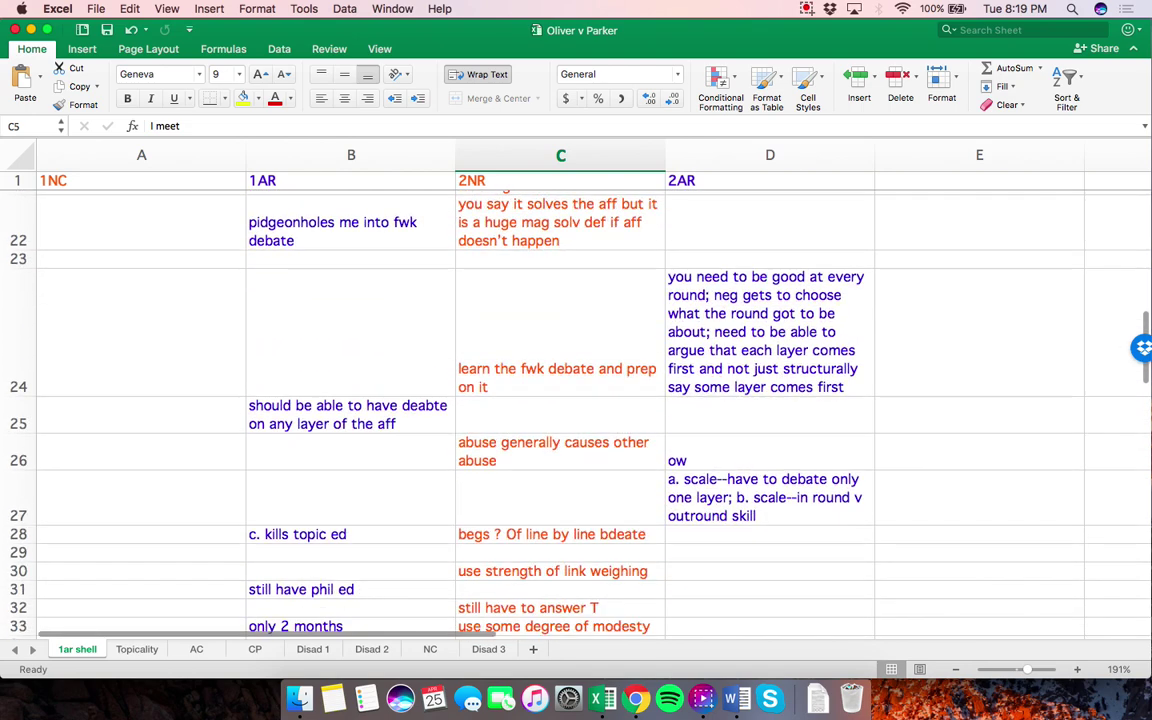
pyautogui.scroll(1, 560, 400)
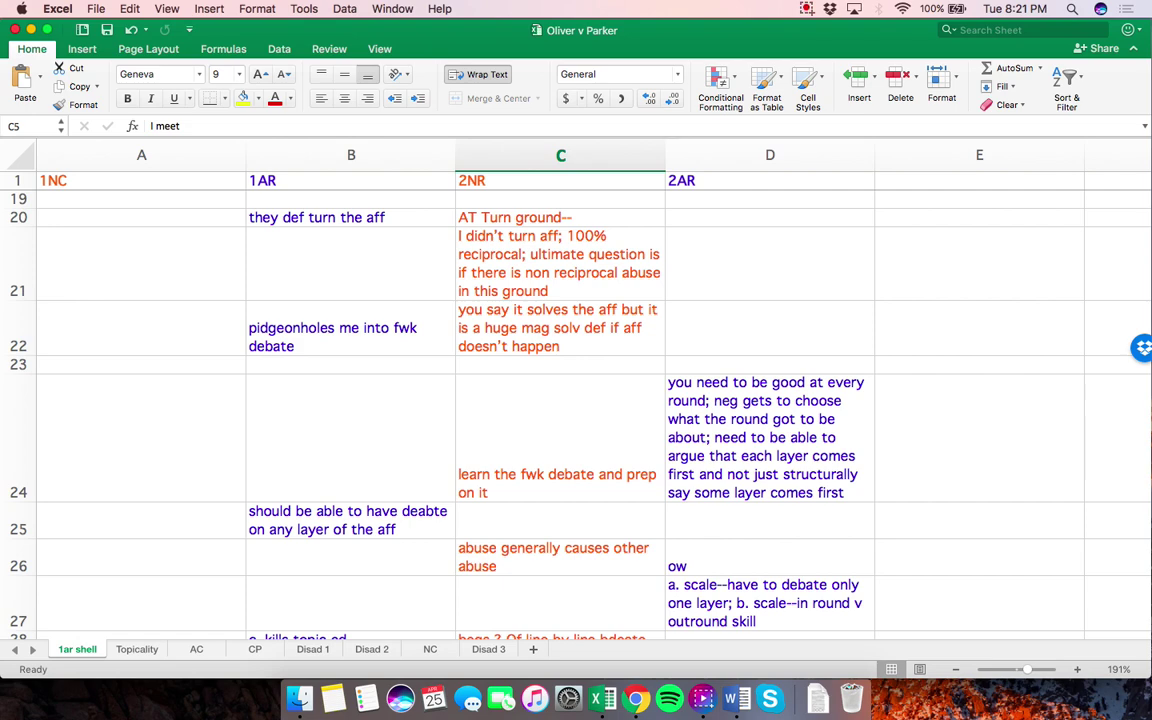
# Examine the 1ar shell flow's topic education, voter and theory weighing arguments, and recheck the framework debate and interp rows
pyautogui.scroll(-3, 560, 400)
pyautogui.scroll(-8, 560, 400)
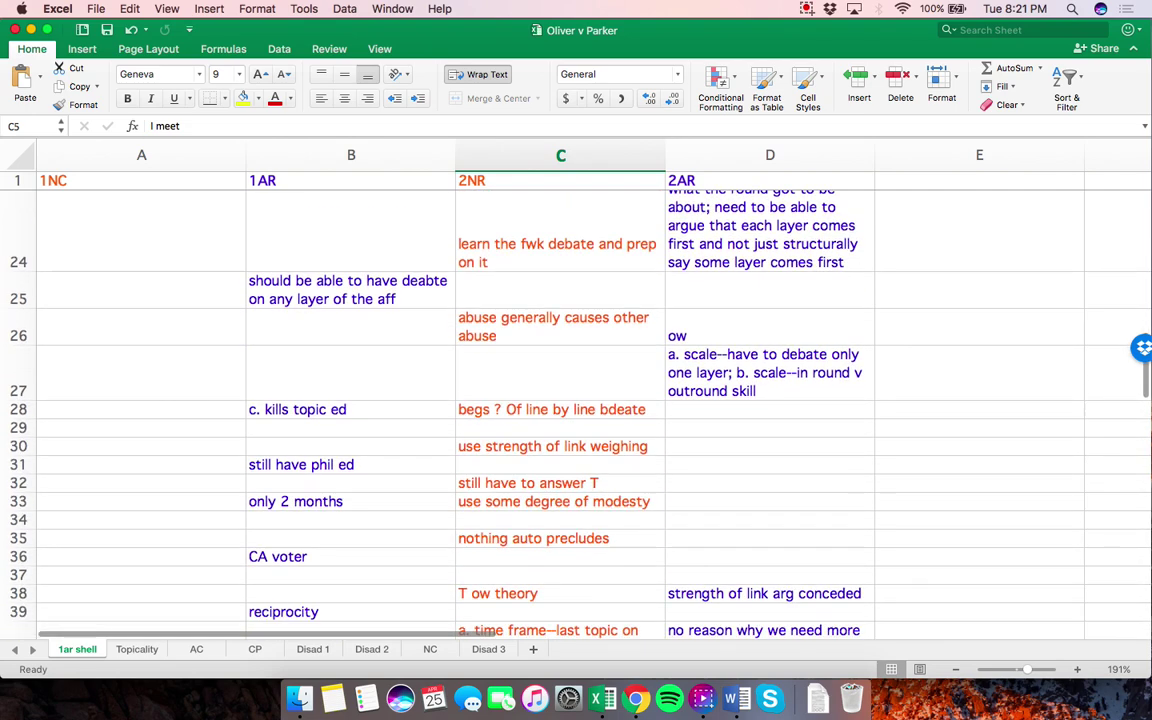
pyautogui.scroll(-4, 560, 400)
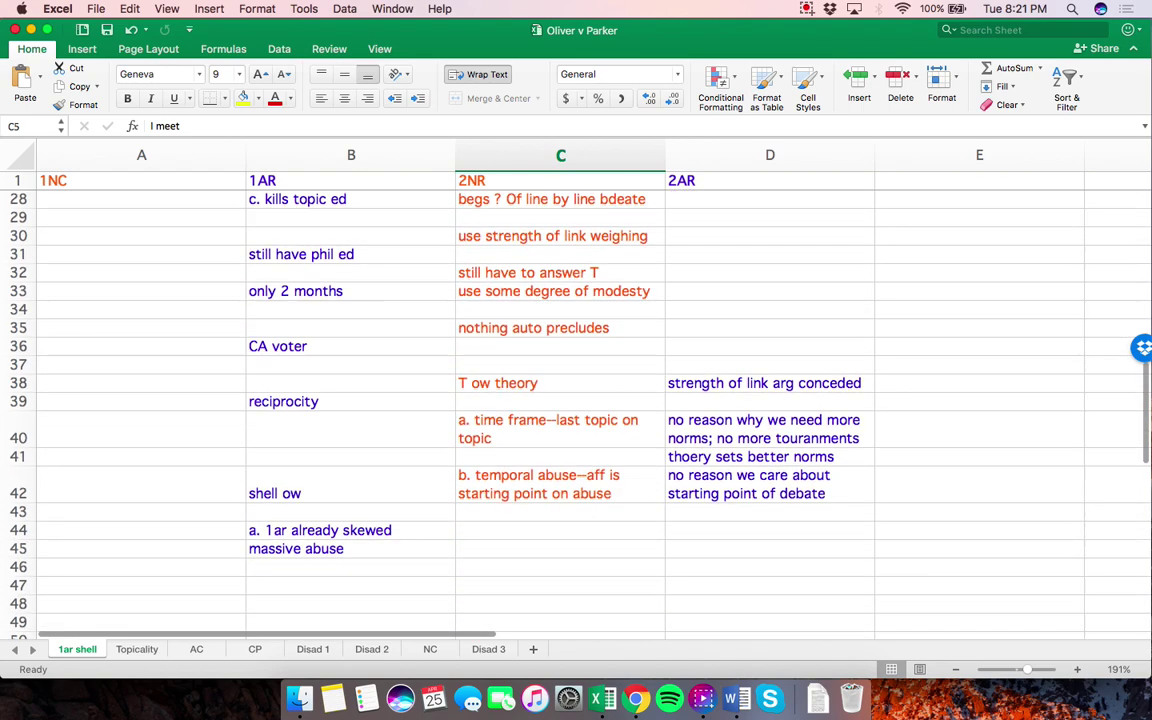
pyautogui.scroll(1, 560, 400)
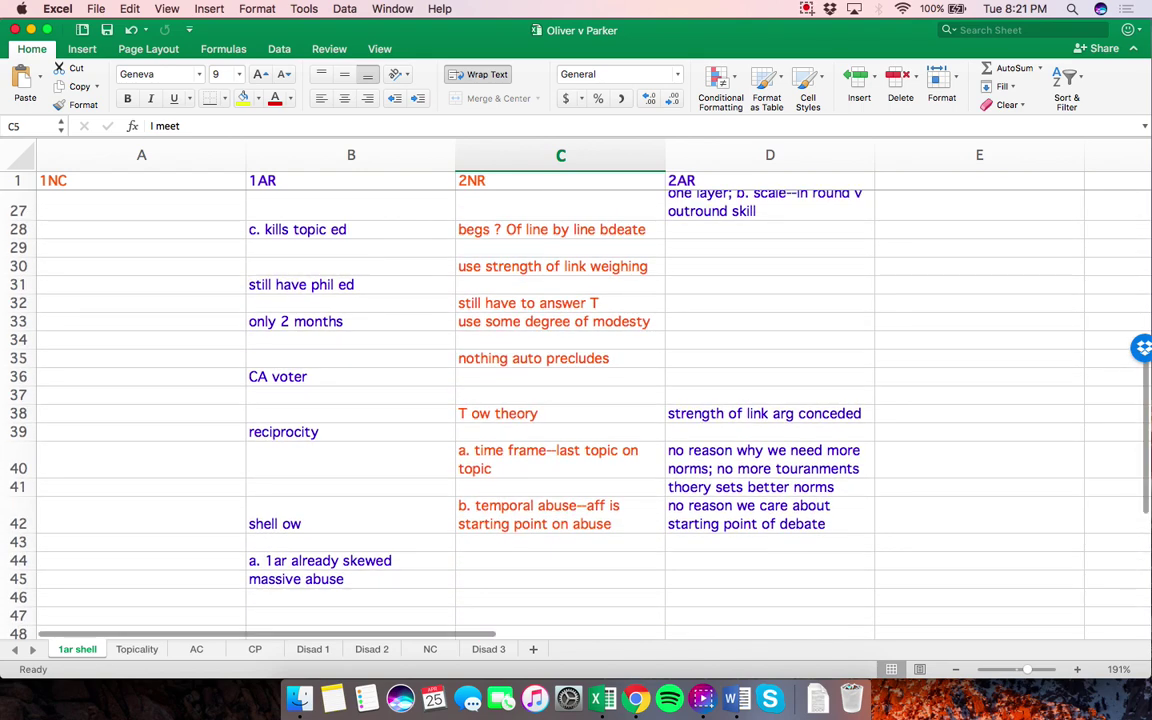
pyautogui.scroll(10, 560, 400)
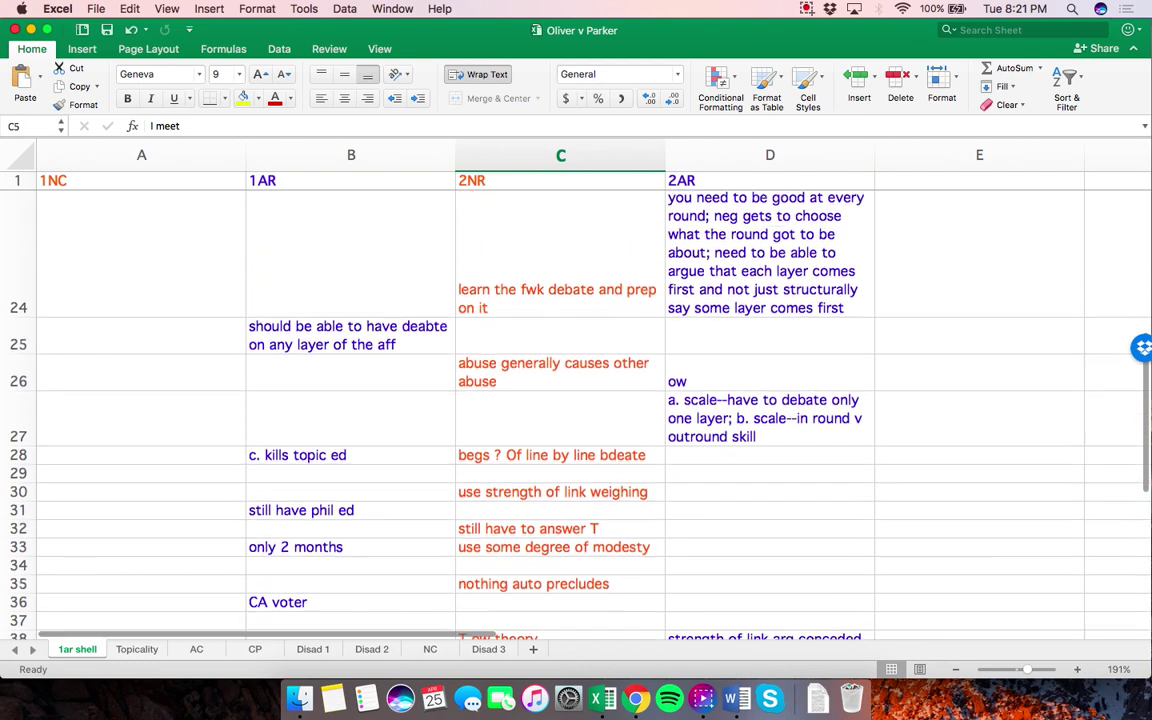
pyautogui.scroll(2, 560, 400)
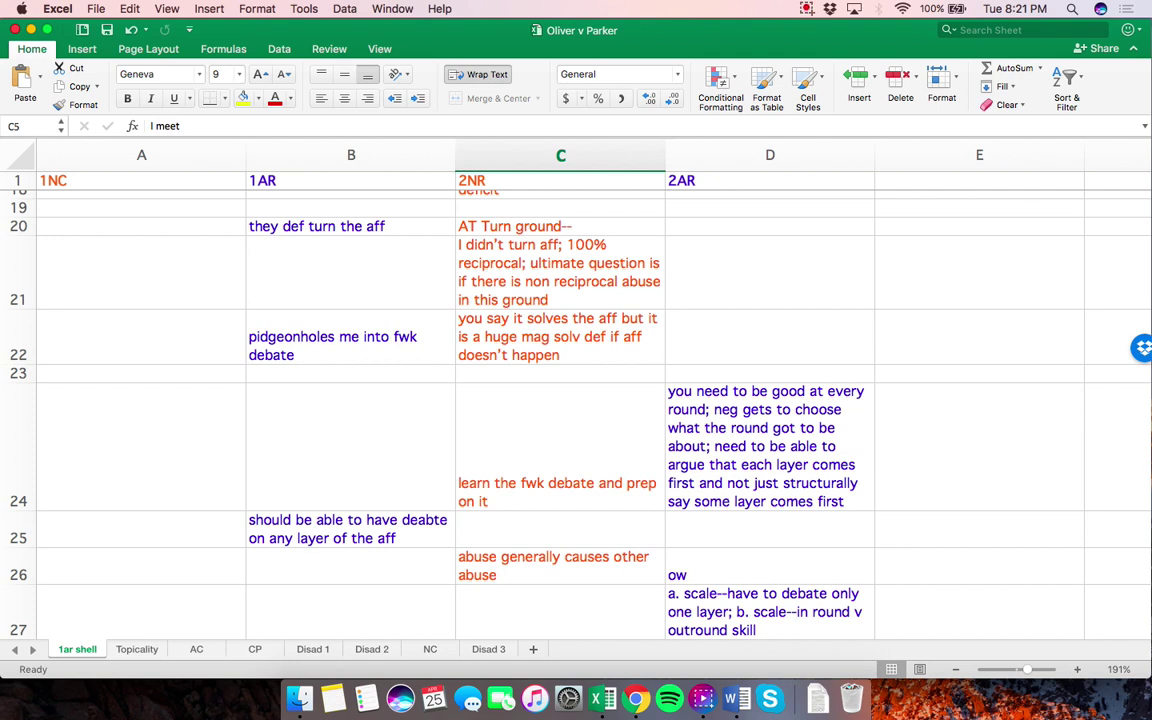
pyautogui.scroll(10, 560, 400)
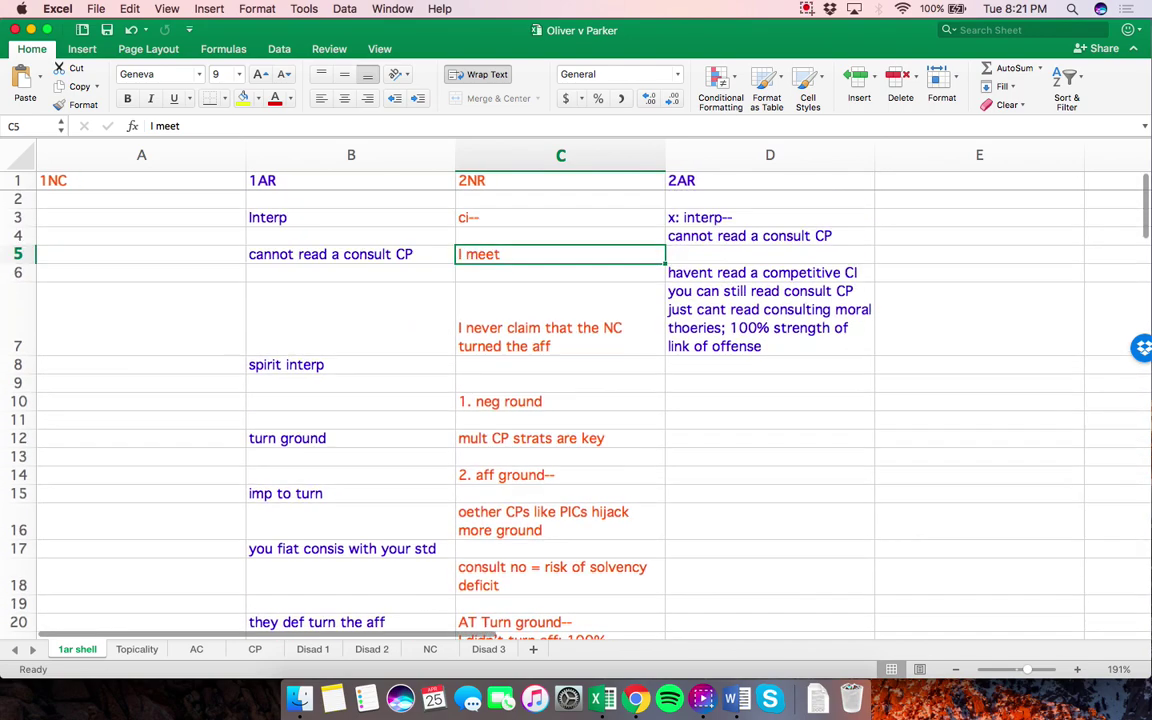
pyautogui.scroll(-3, 576, 400)
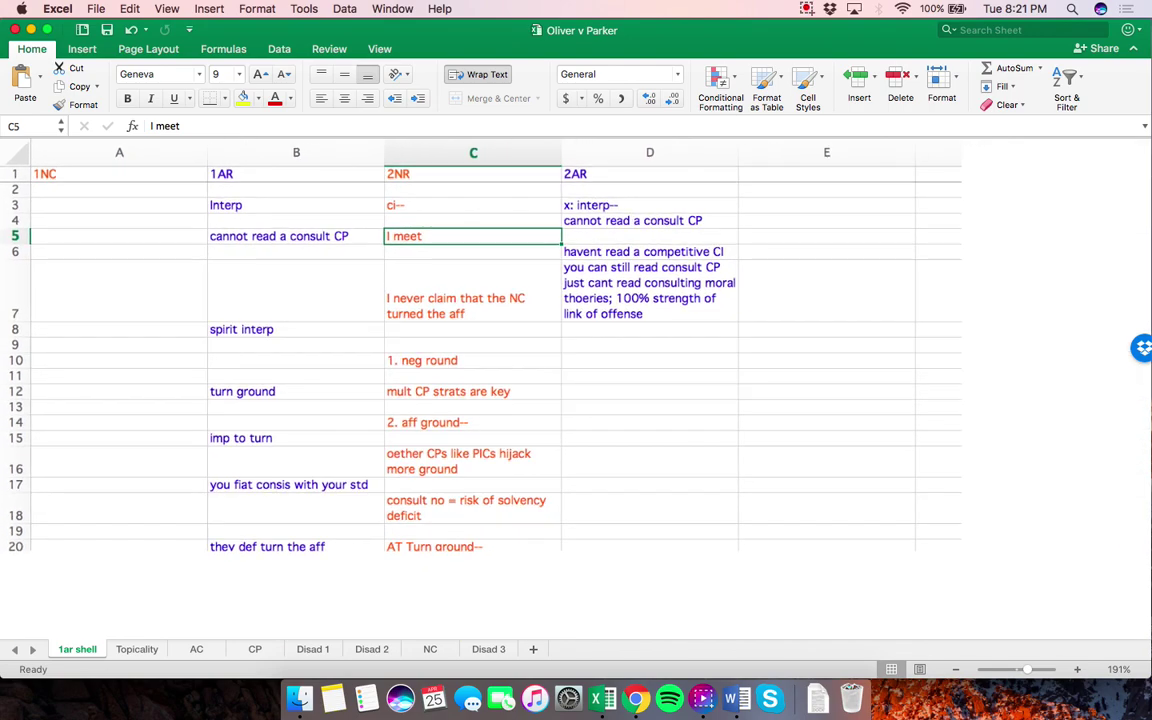
pyautogui.scroll(-1, 576, 400)
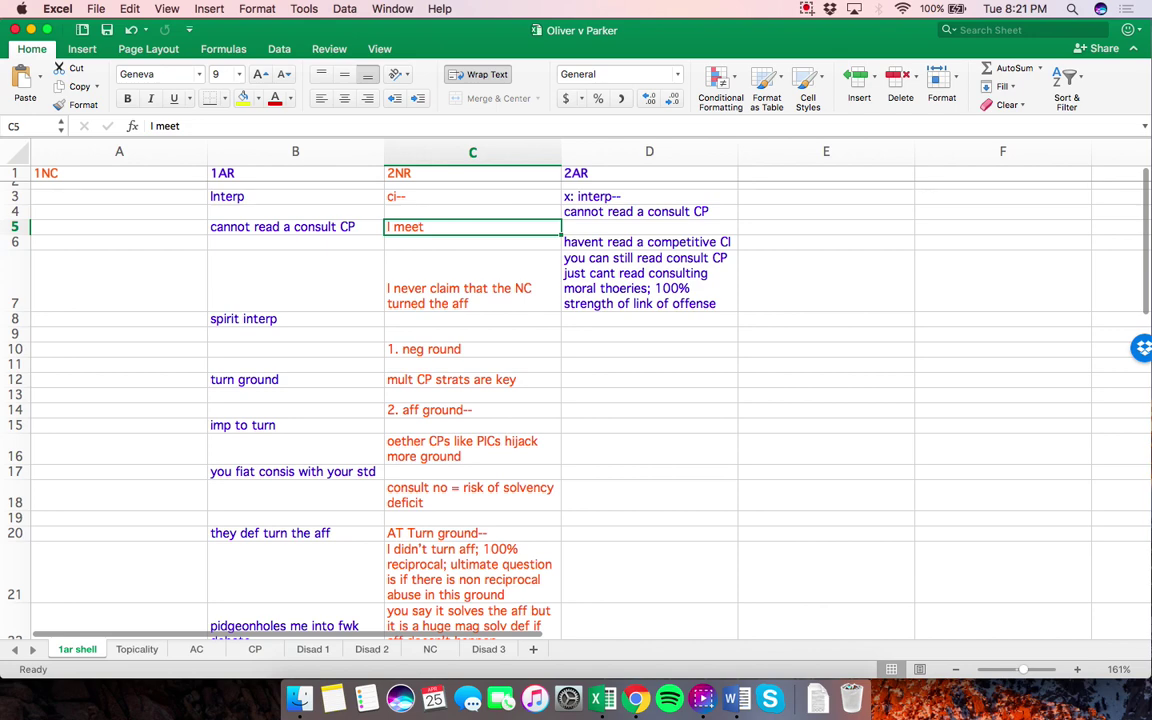
# Switch to the Topicality sheet and recheck the flow from the interp through the predictability, T rule, jurisdiction, limits and ground arguments
pyautogui.hotkey('ctrl', 'pagedown')
pyautogui.scroll(-2, 576, 400)
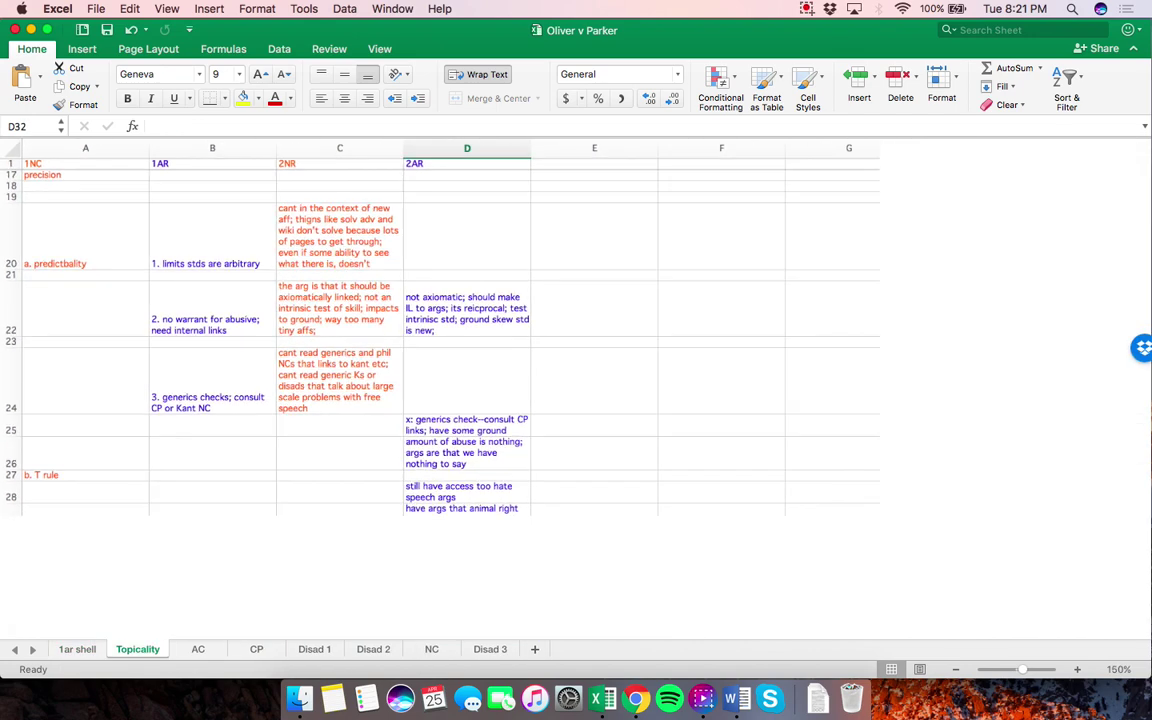
pyautogui.scroll(-3, 576, 400)
pyautogui.scroll(5, 576, 400)
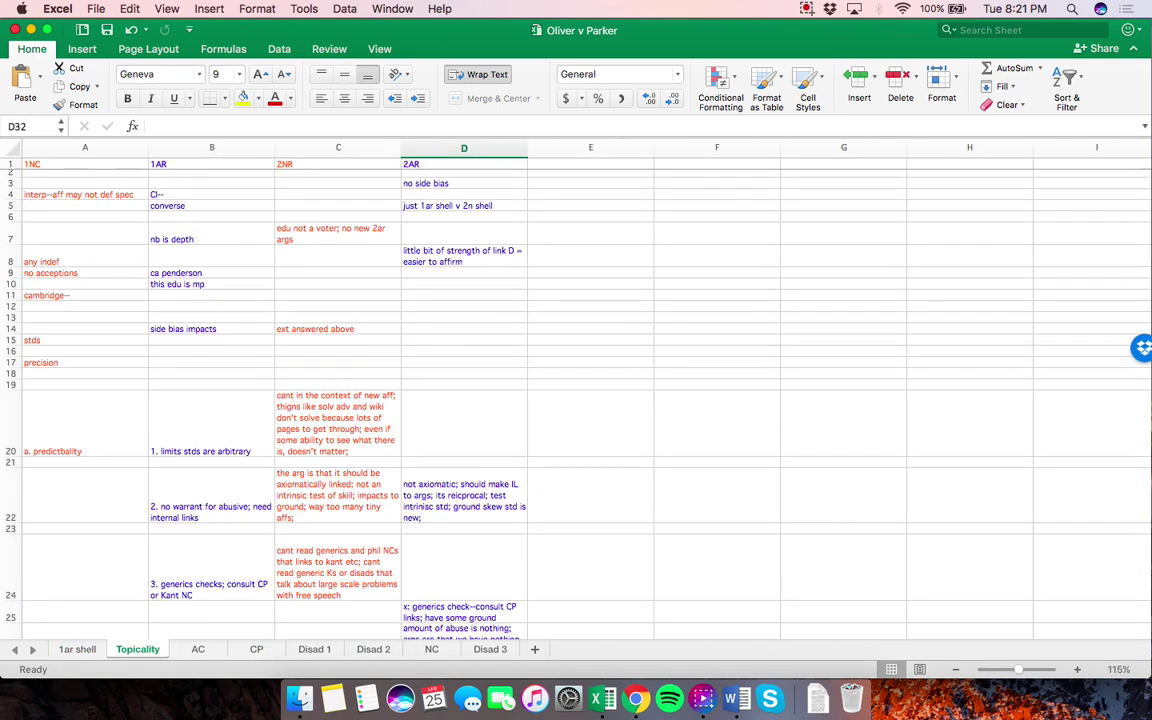
pyautogui.scroll(-1, 576, 400)
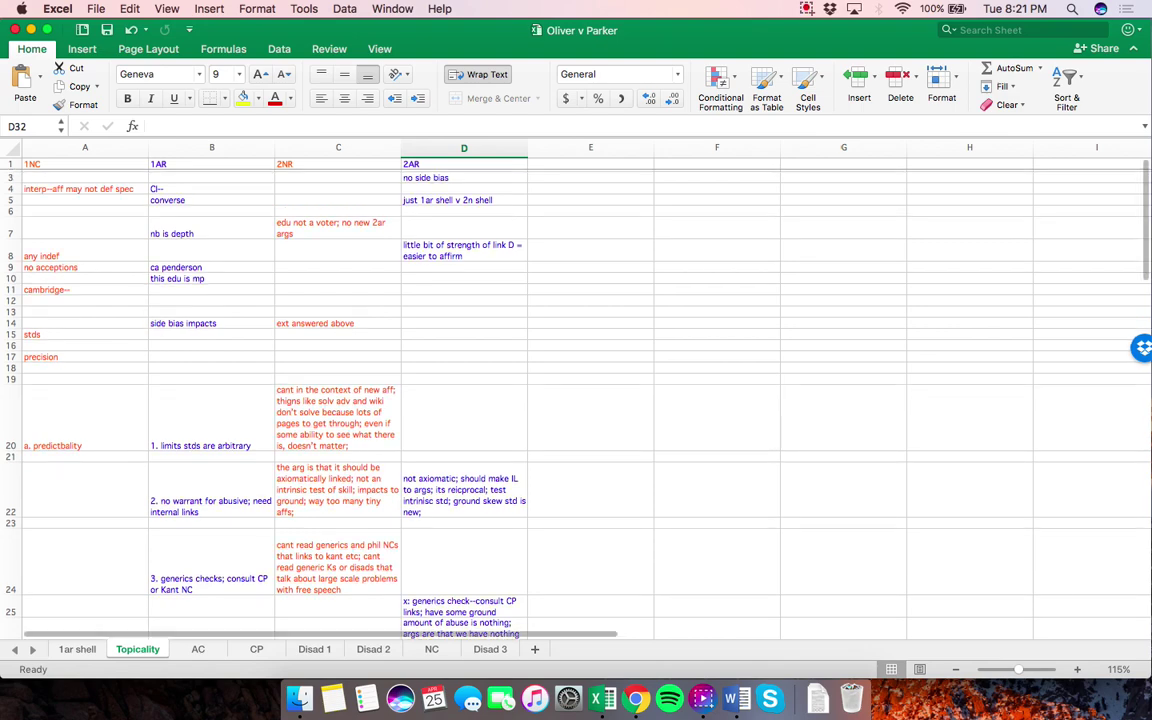
pyautogui.scroll(-5, 576, 400)
pyautogui.scroll(-5, 576, 400)
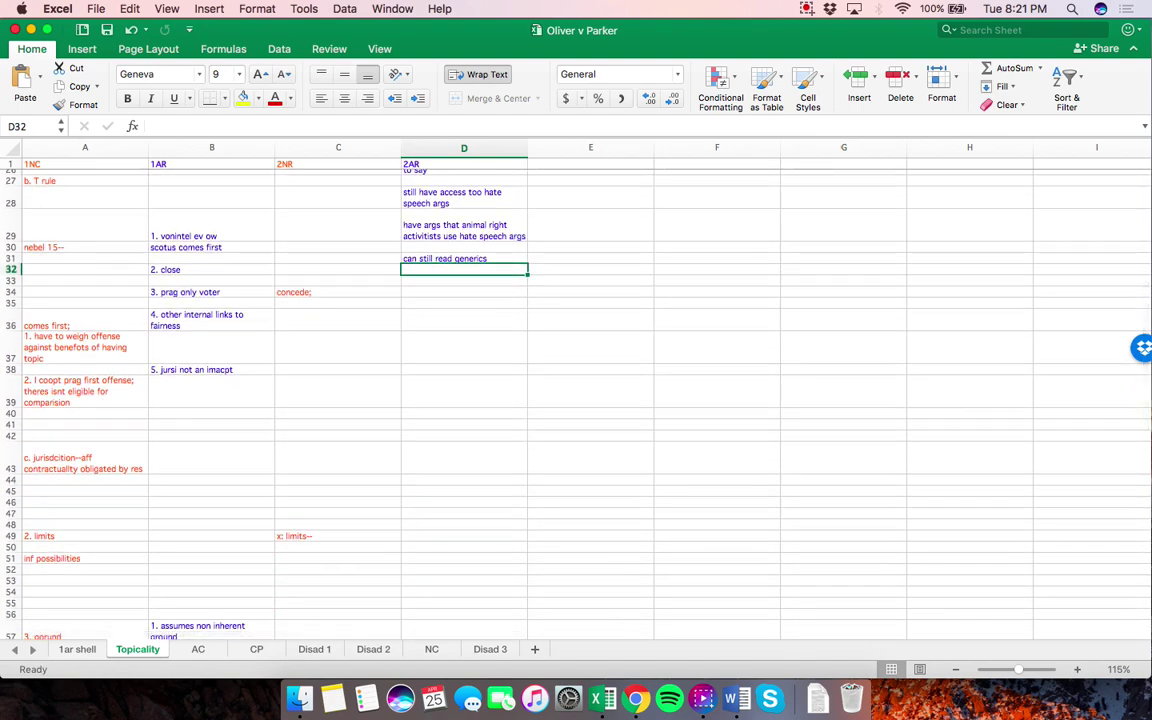
pyautogui.scroll(-3, 576, 400)
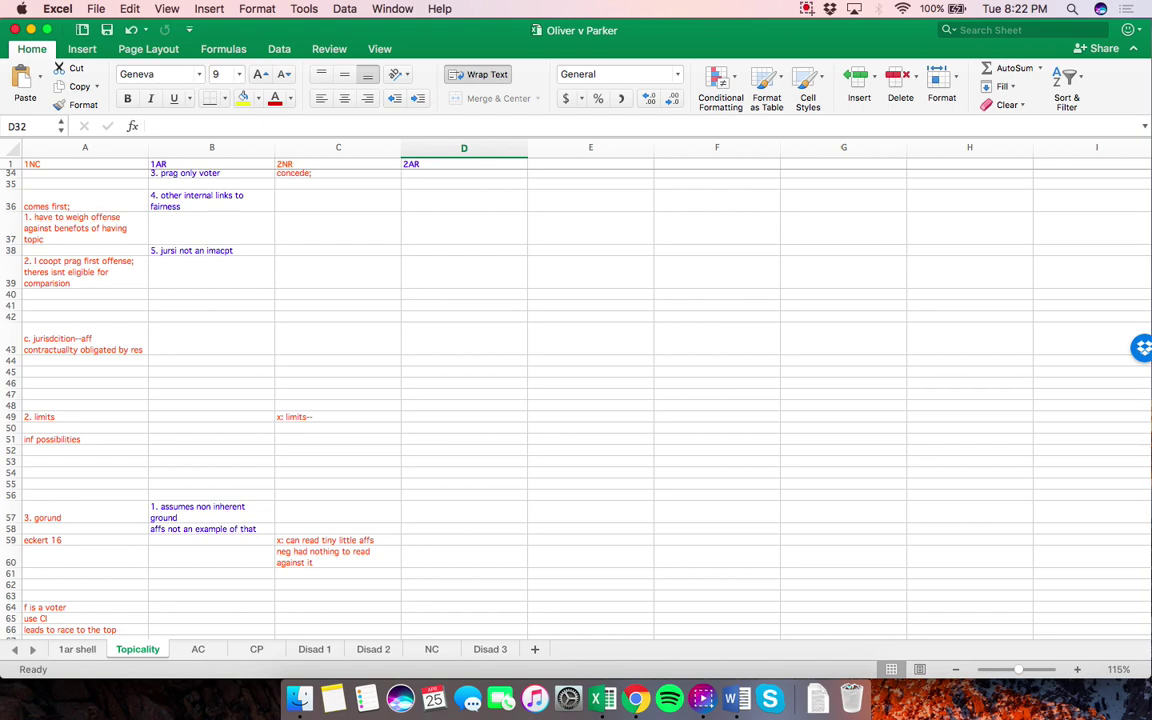
pyautogui.scroll(10, 578, 400)
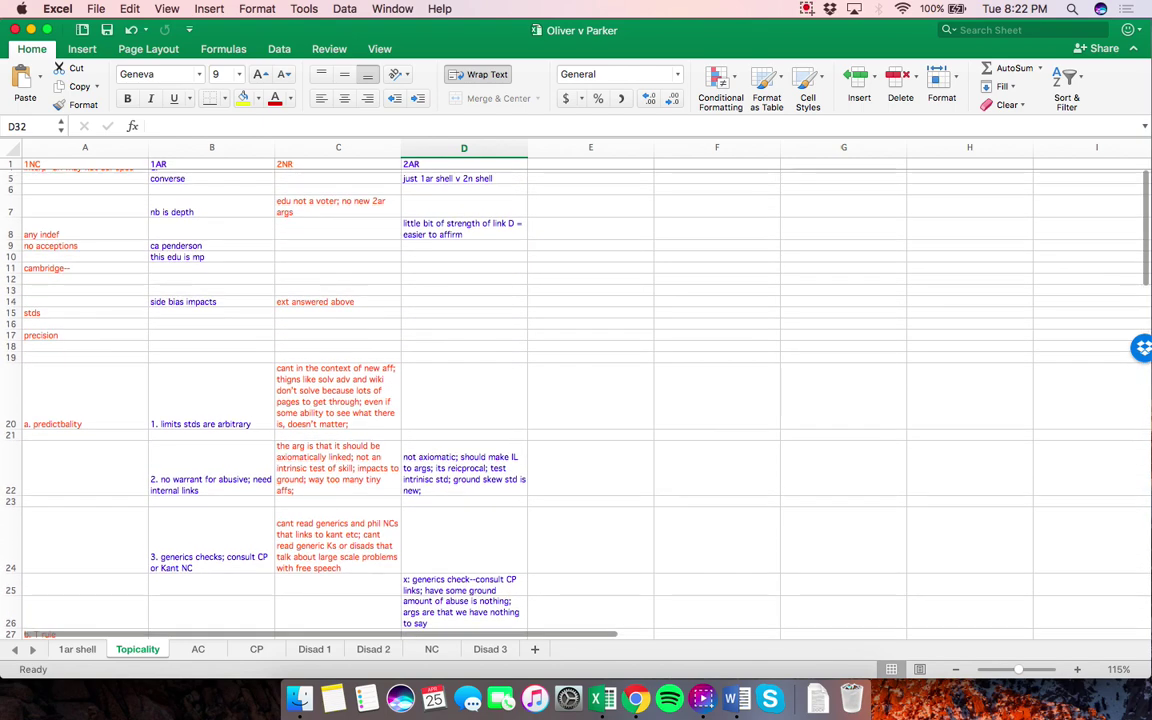
pyautogui.scroll(2, 578, 400)
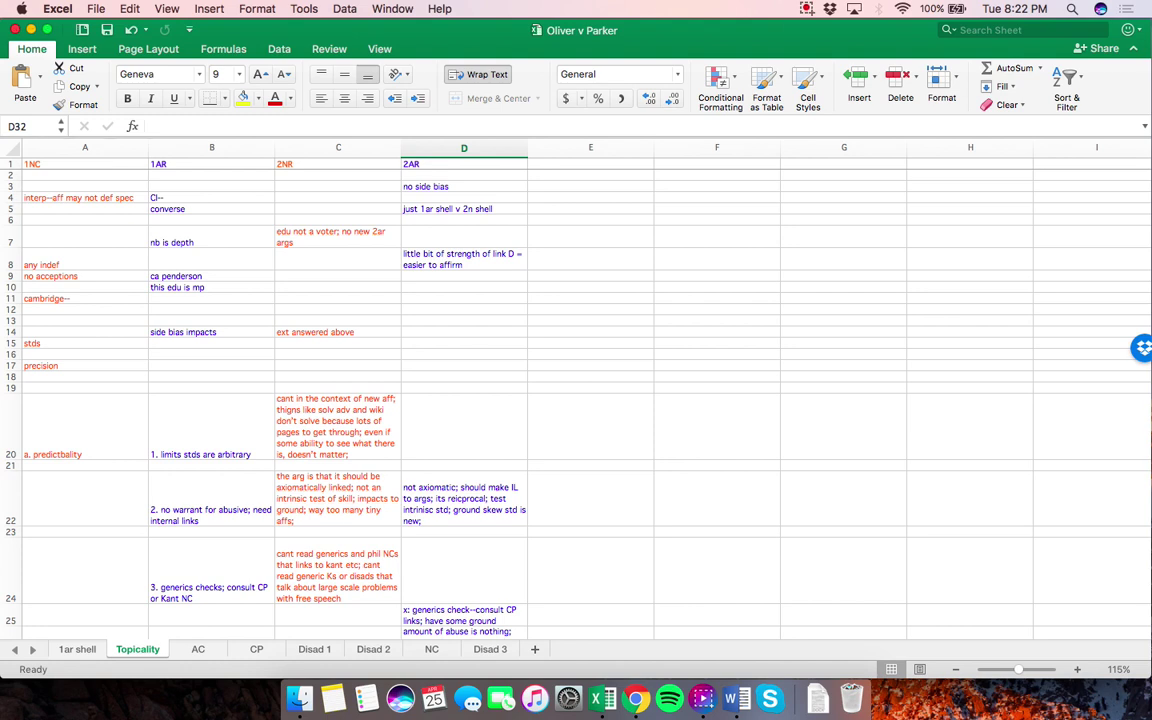
pyautogui.click(806, 8)
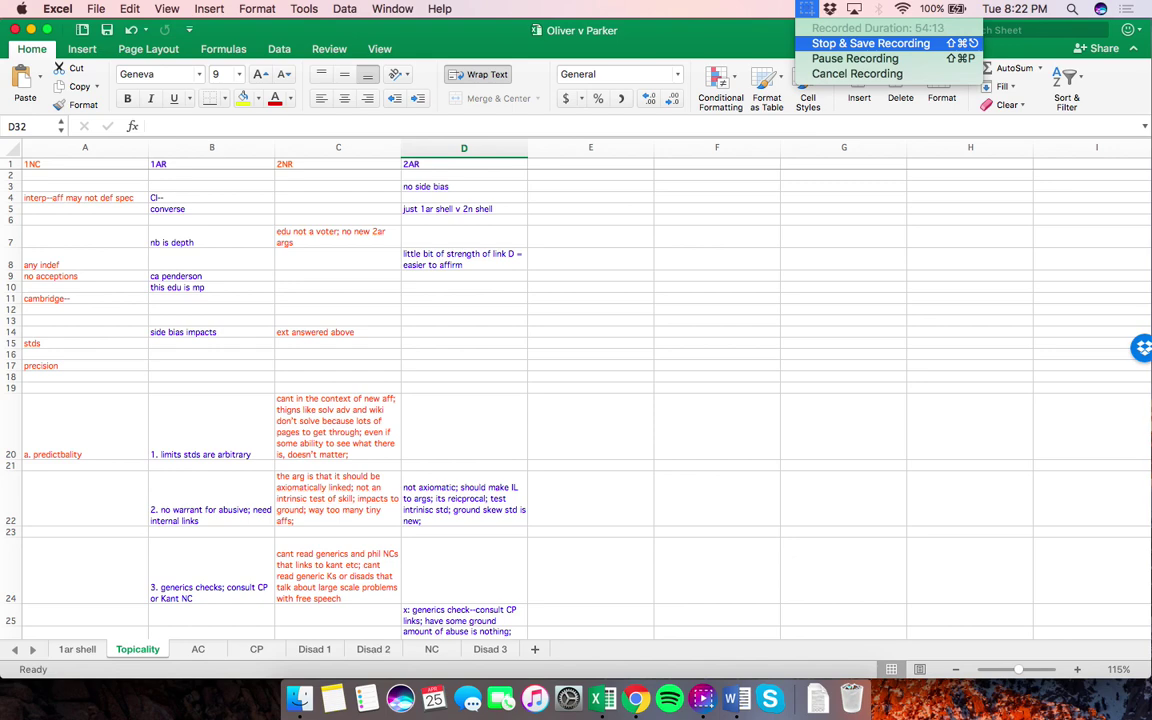